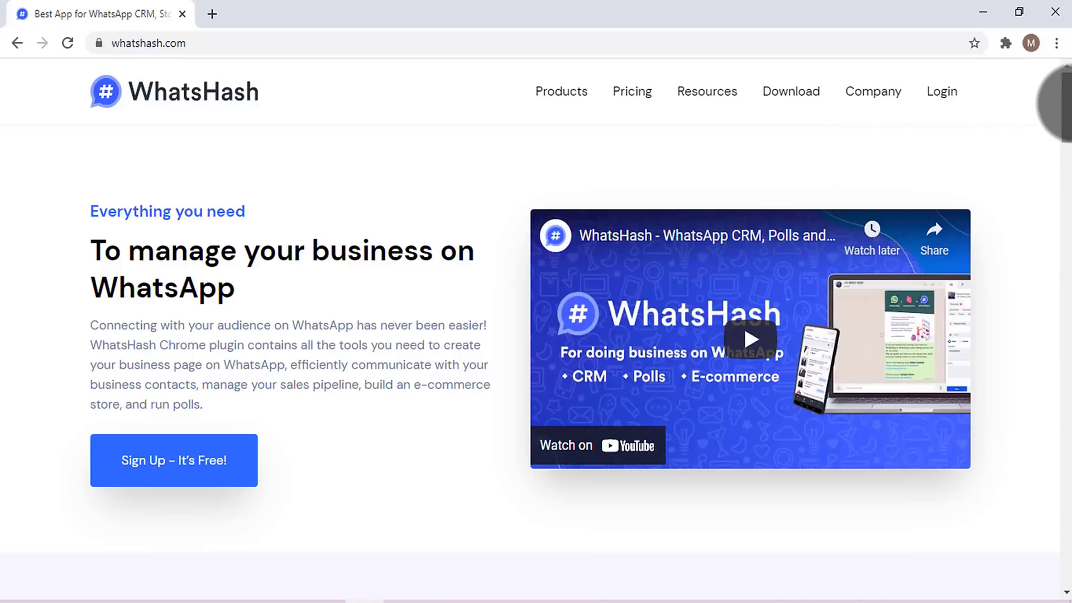
- Open the sample WhatsHash-built shop in a new browser tab
drag(1062, 104, 213, 15)
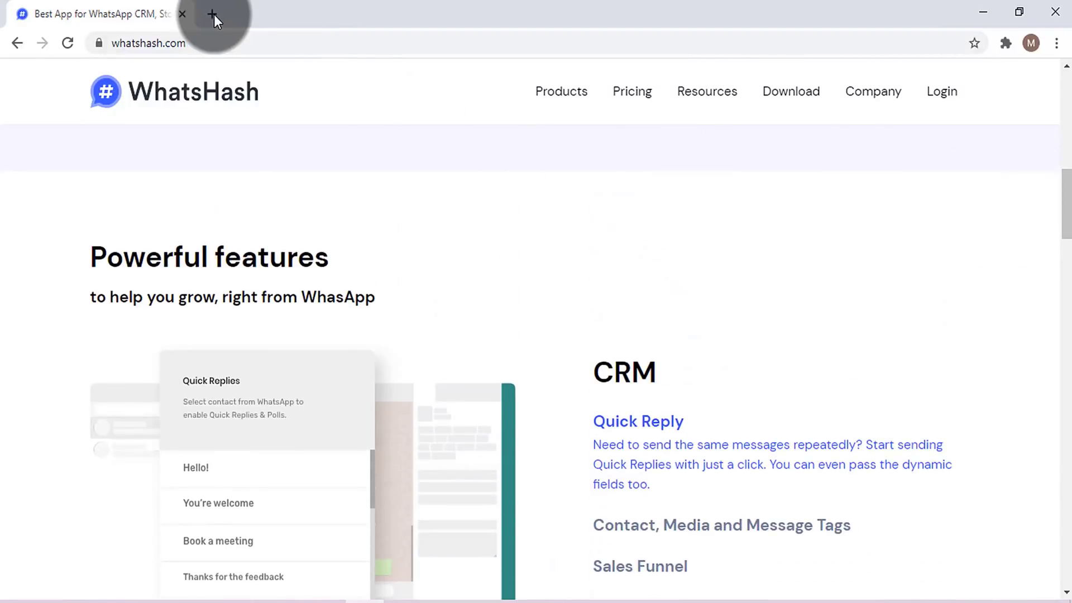
click(214, 15)
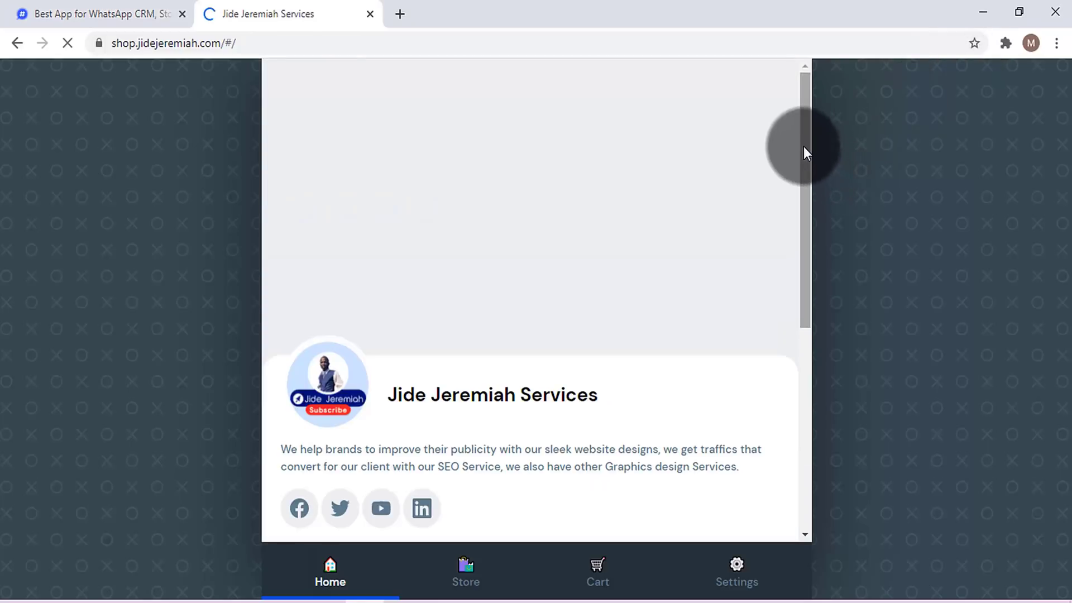
drag(803, 142, 823, 334)
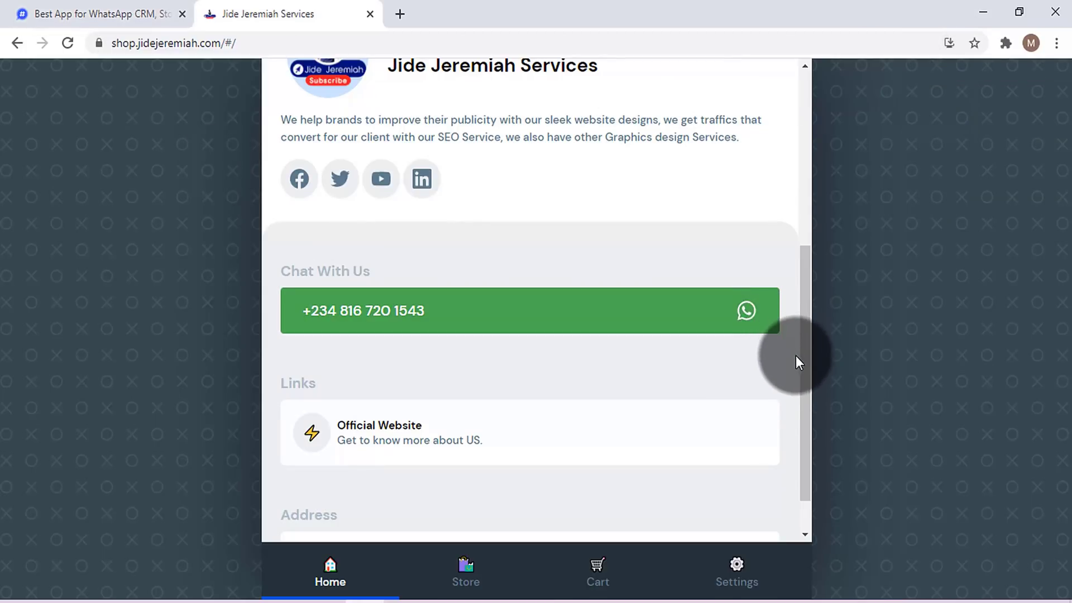
- Browse the sample shop's 14-item store, cart and settings pages, then return to WhatsHash
click(483, 568)
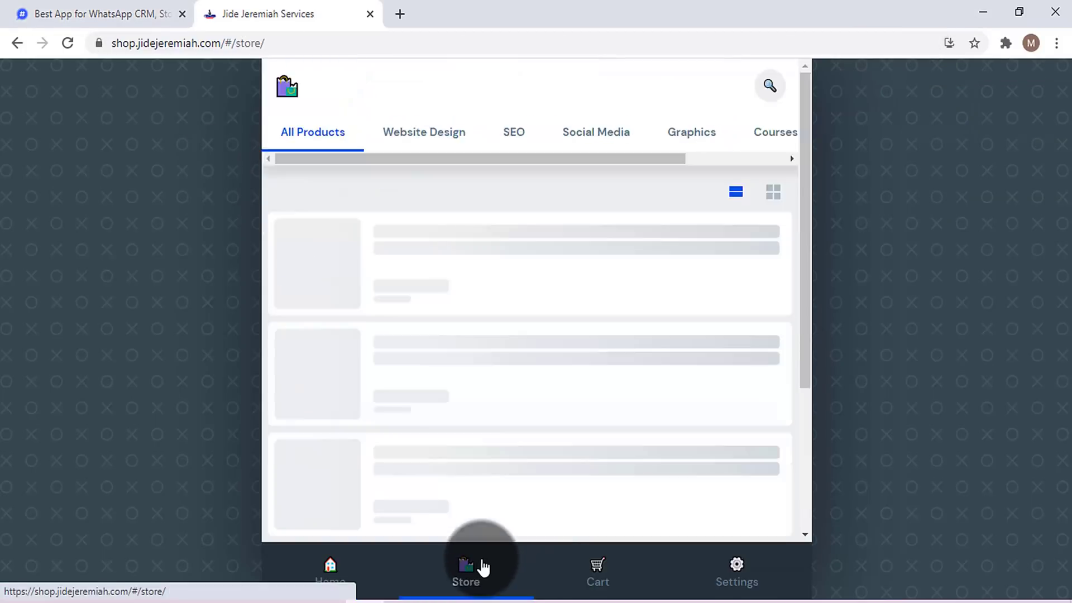
scroll(527, 339, down, 20)
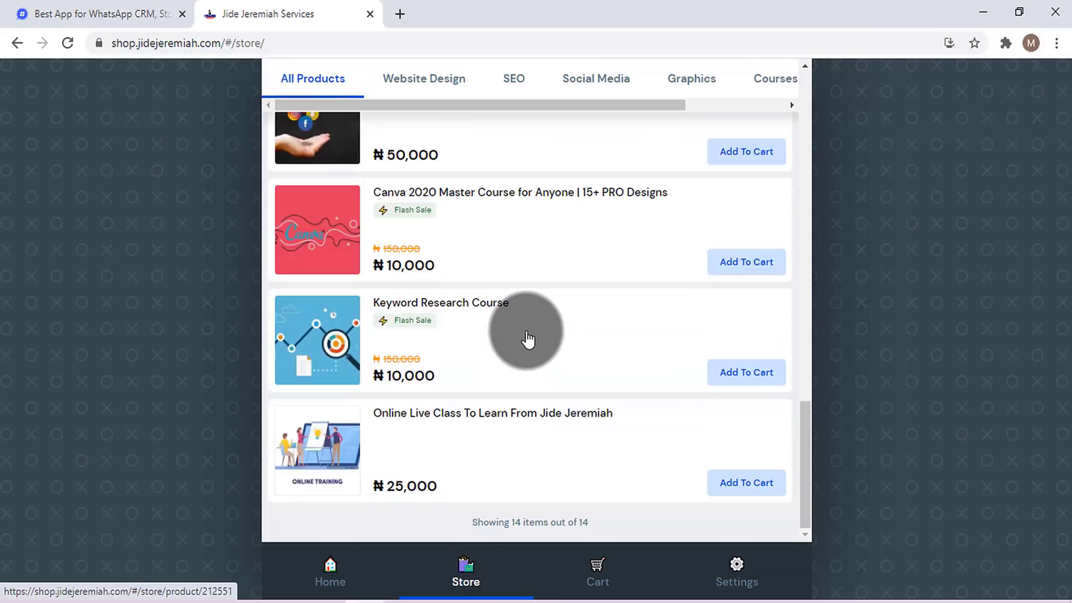
click(596, 567)
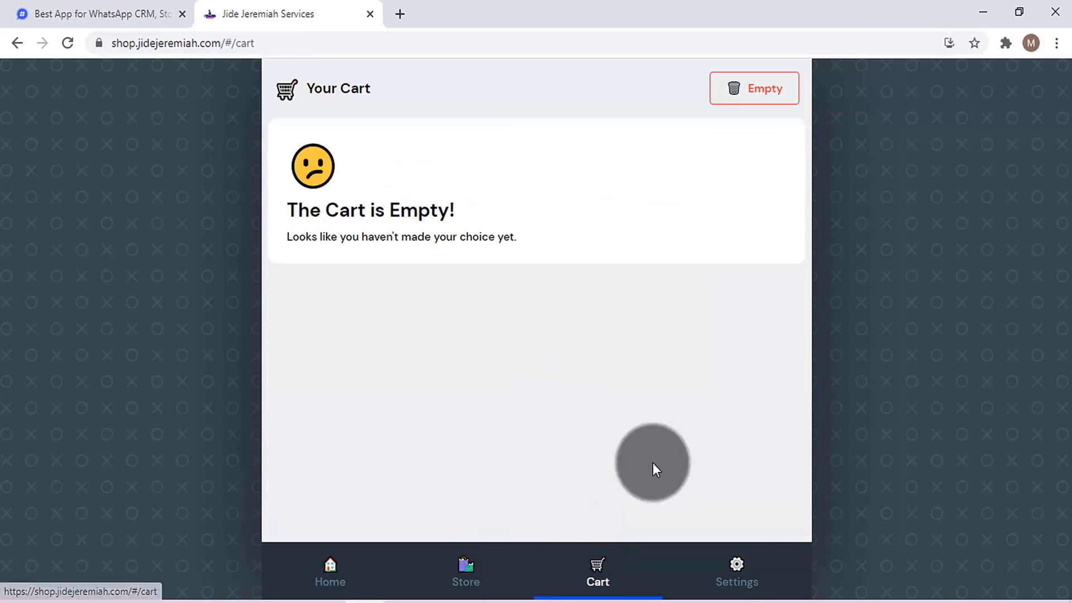
click(738, 574)
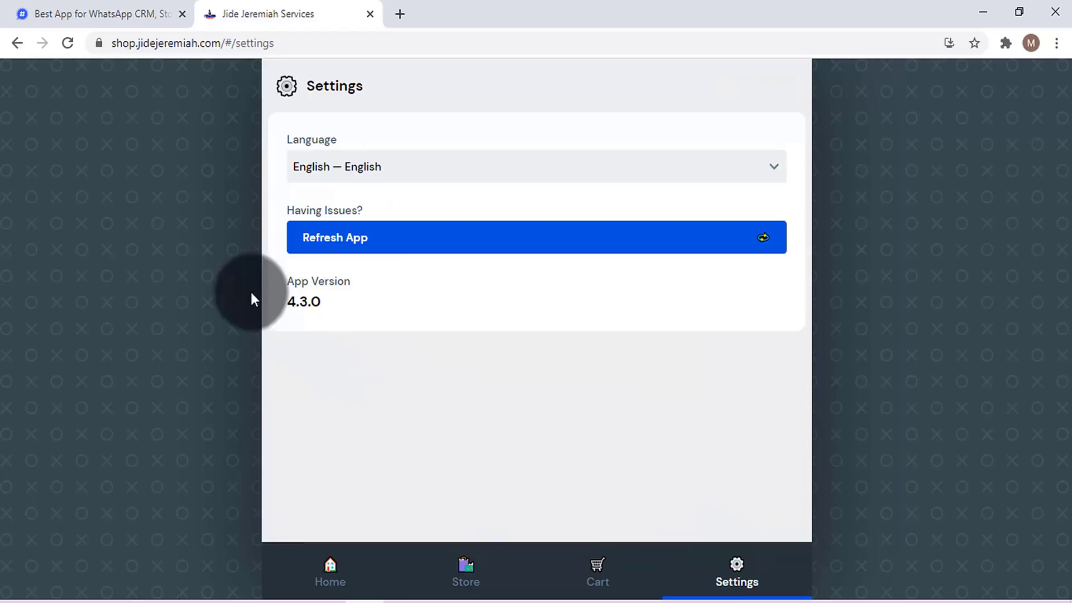
click(54, 8)
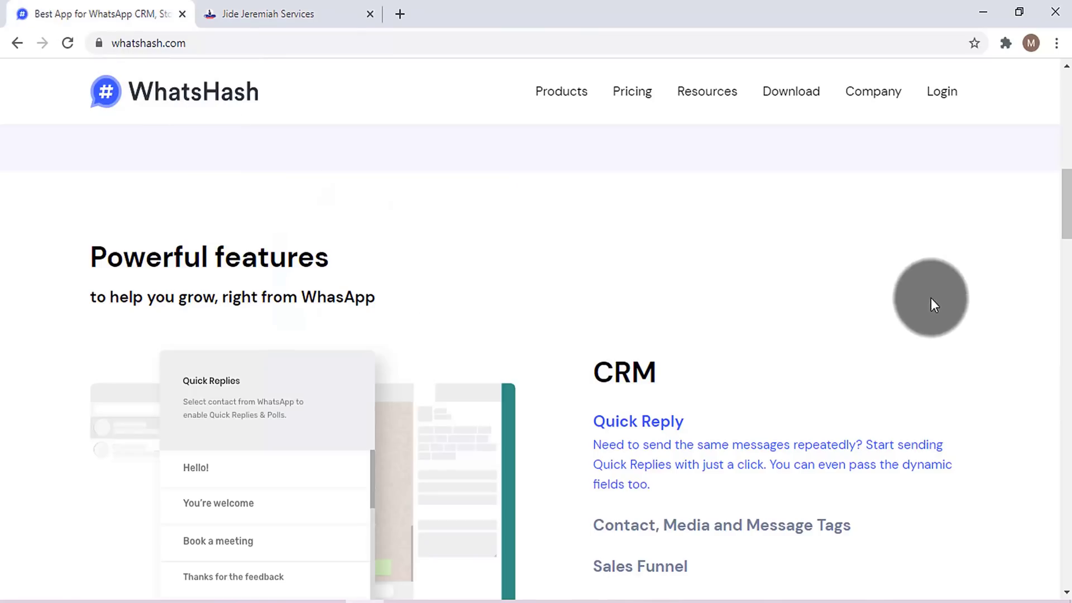
- Check the sample shop's web address, then open WhatsHash pricing showing Free, Basic, Pro and Agency plans
drag(1071, 210, 1071, 271)
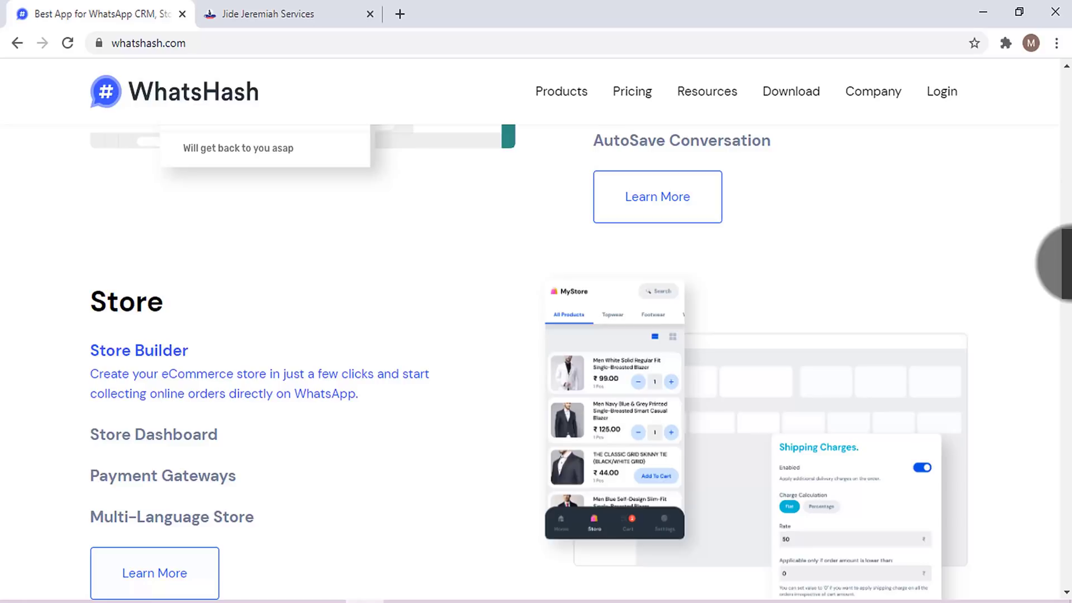
click(244, 11)
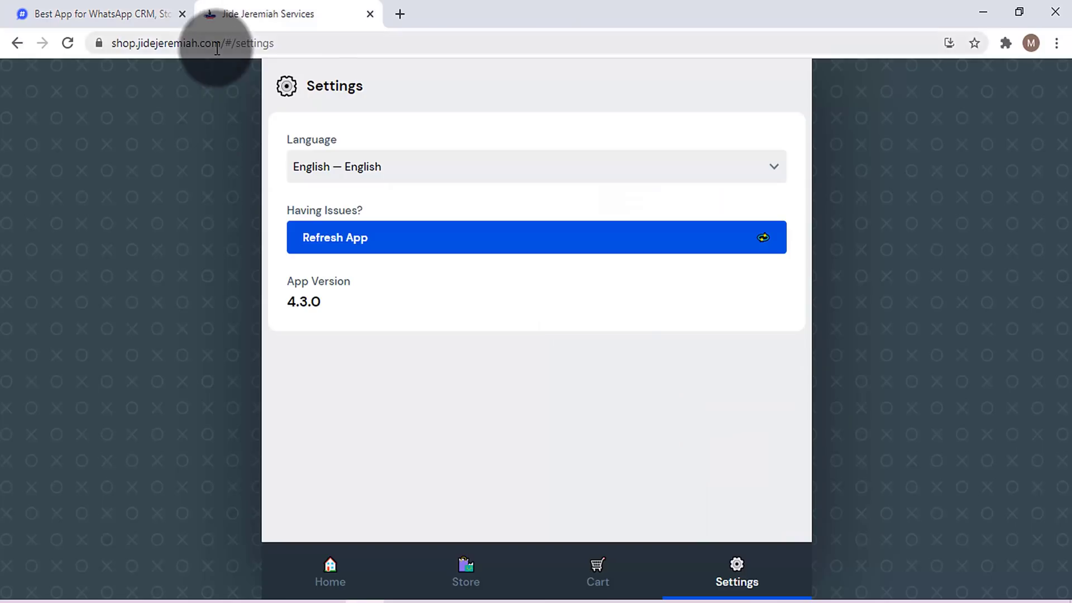
click(163, 45)
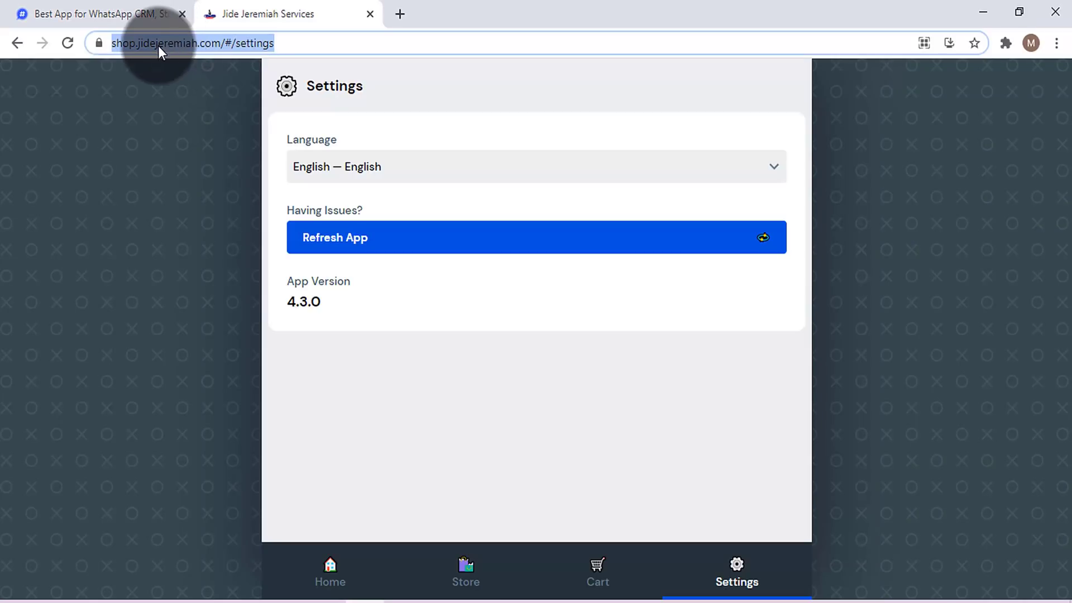
click(147, 13)
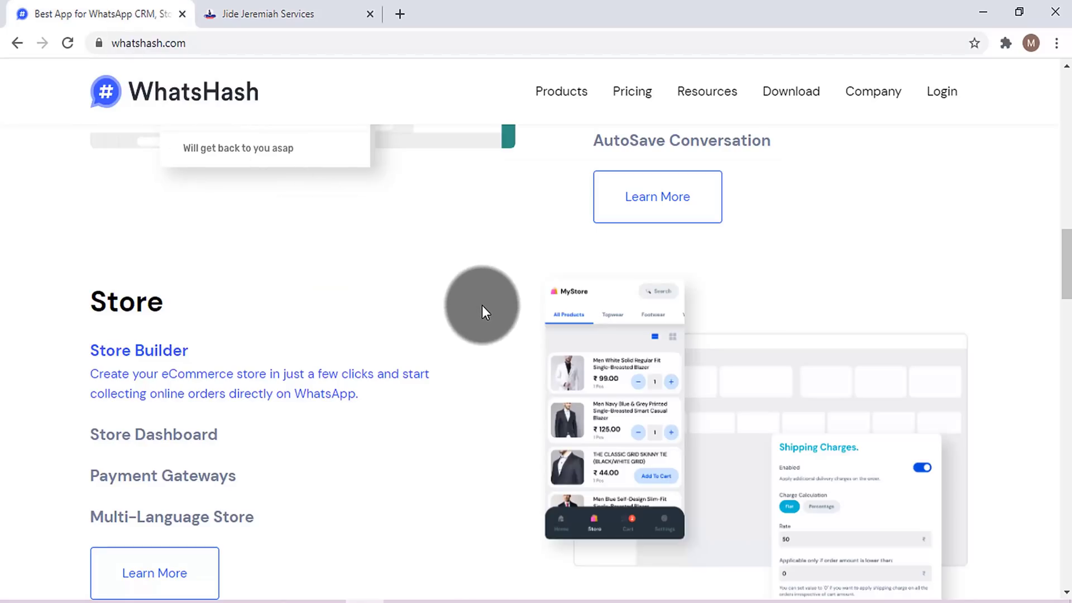
click(621, 98)
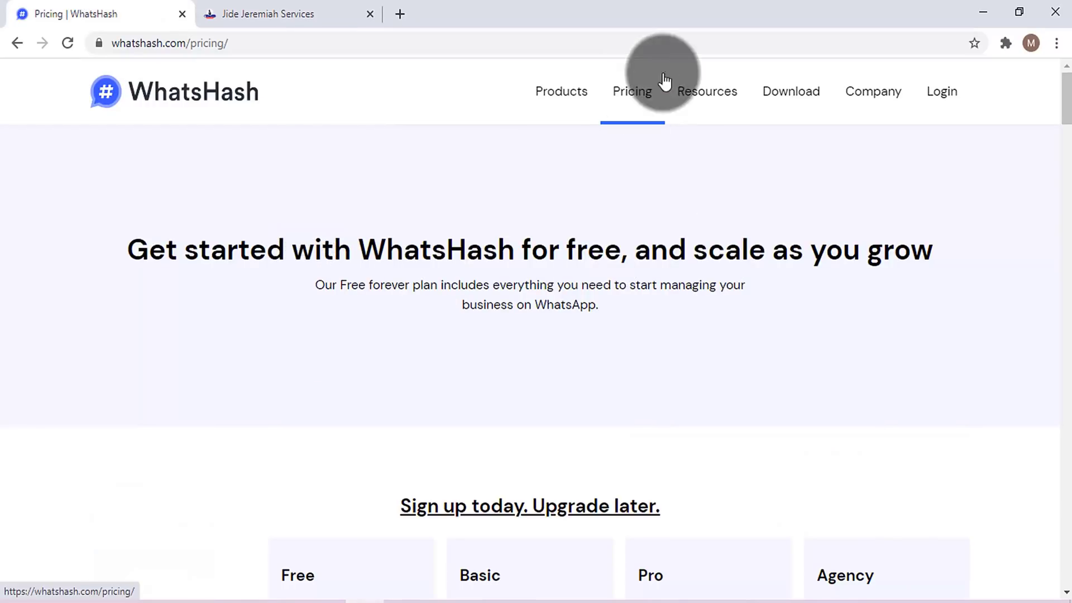
drag(1065, 98, 1066, 135)
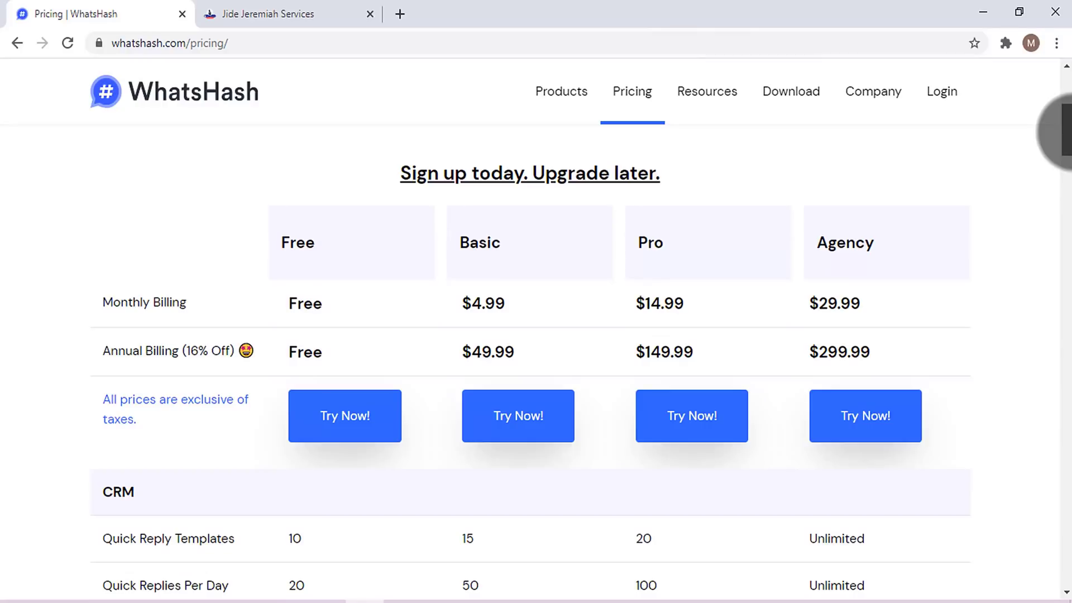
drag(1065, 133, 1065, 136)
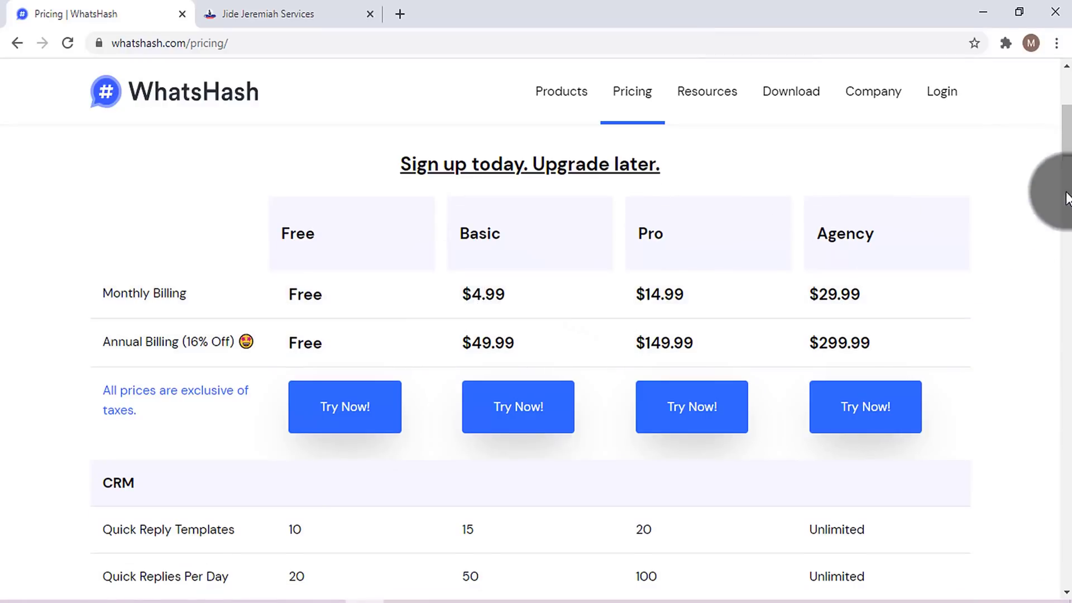
drag(1064, 131, 1064, 270)
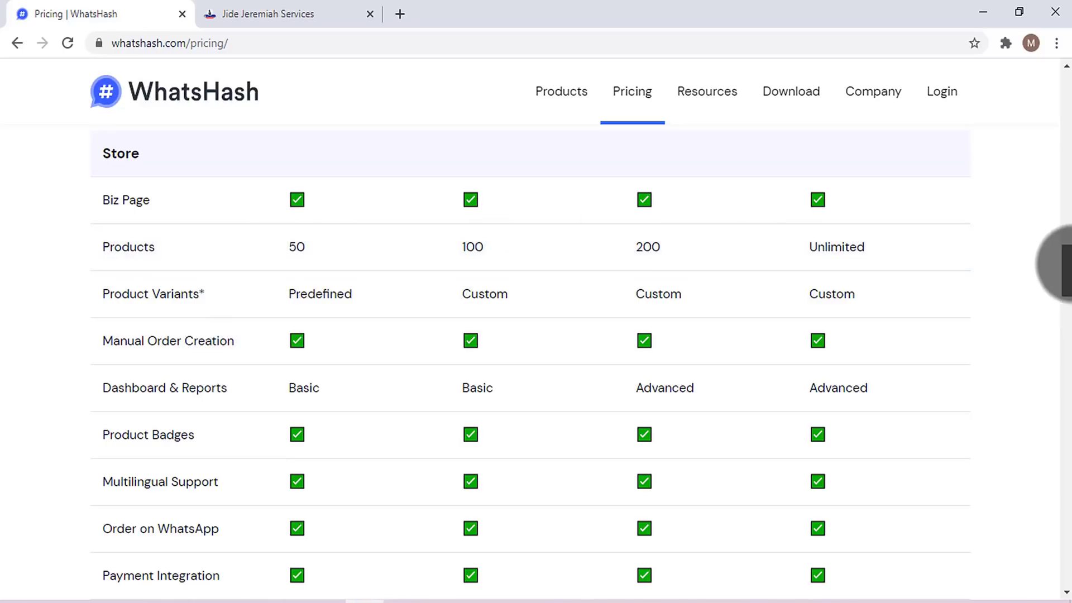
drag(1064, 266, 1064, 385)
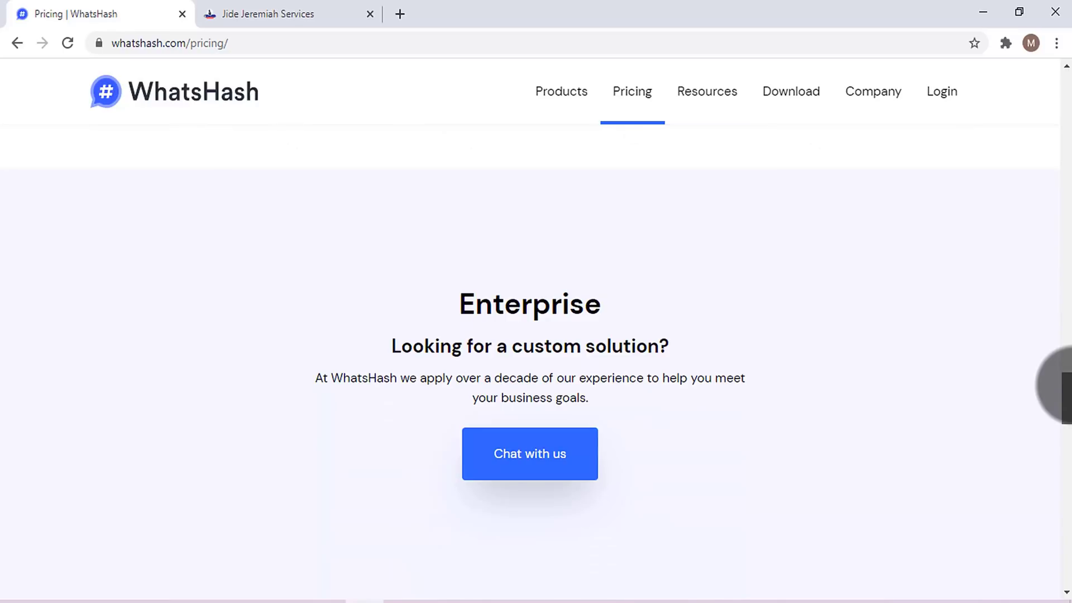
drag(1064, 386, 1064, 405)
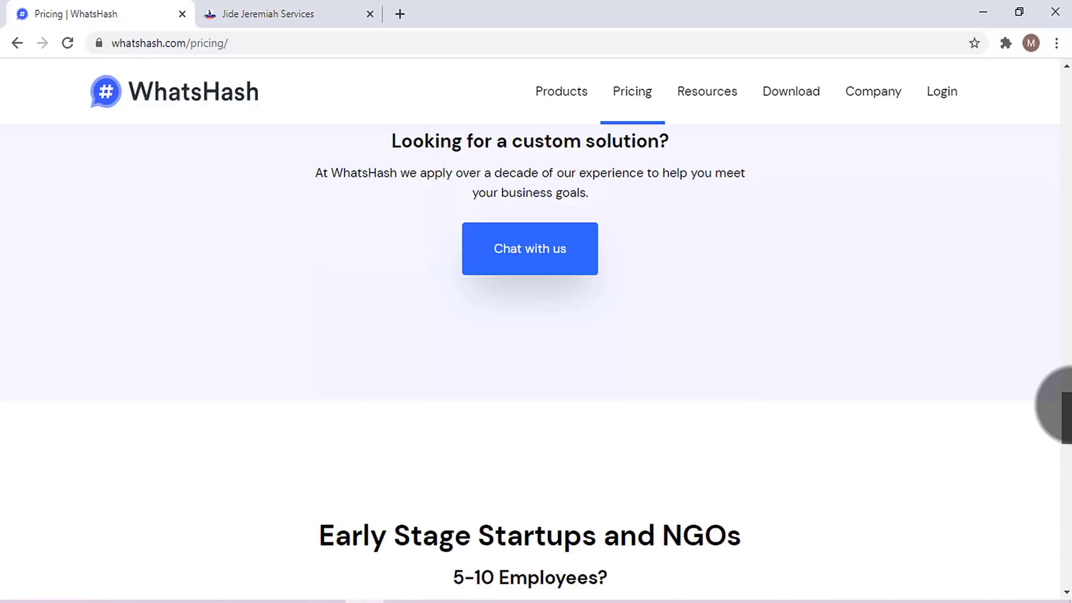
drag(1064, 405, 1061, 50)
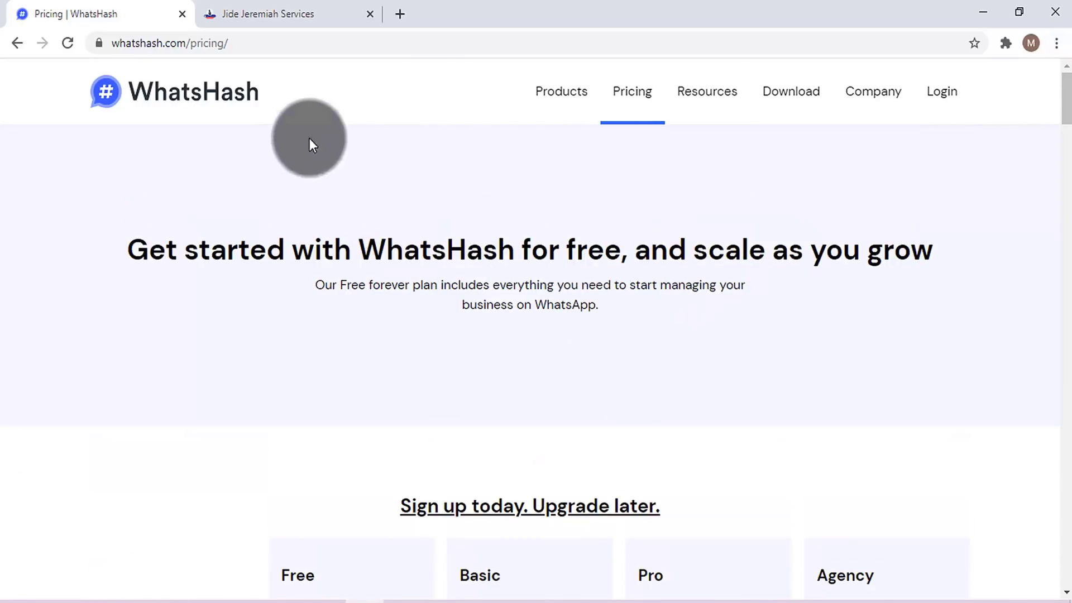
- Bring up the 'Sign Up – It's Free!' form, then switch to the AbySays tab
click(181, 87)
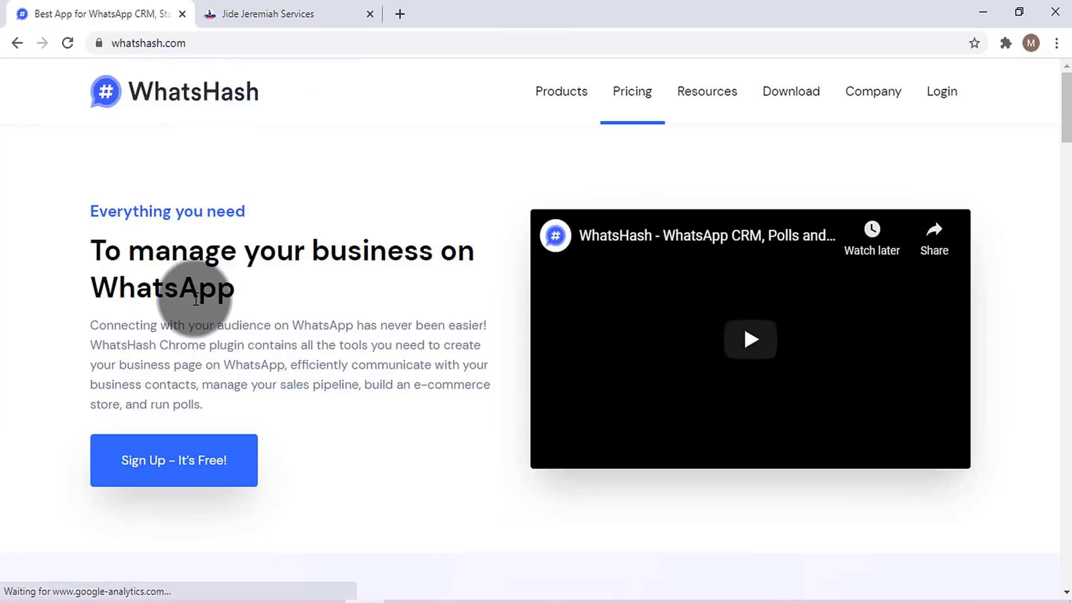
click(167, 466)
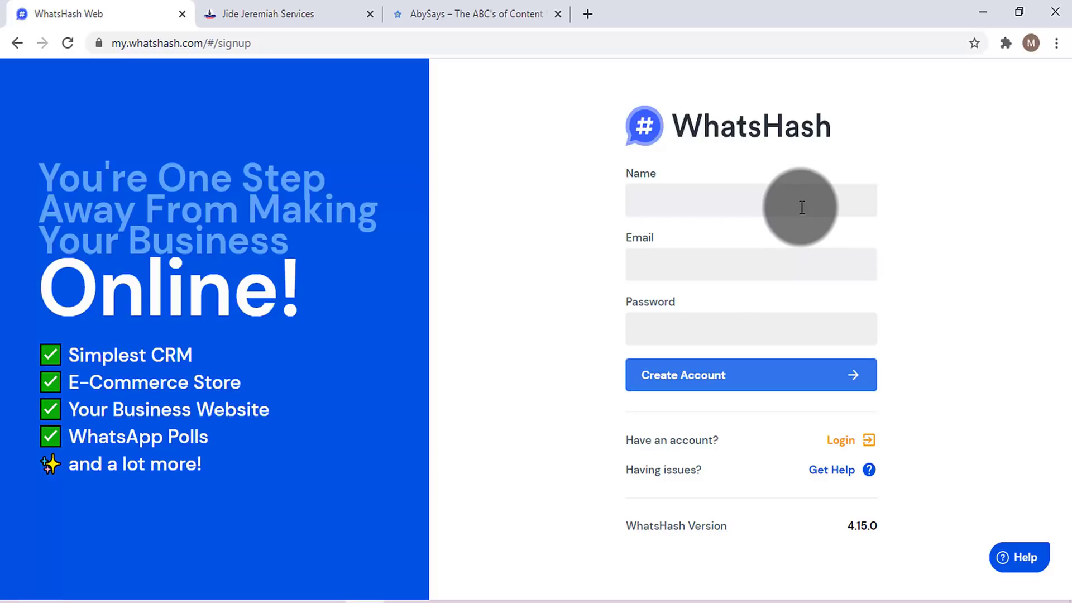
click(455, 13)
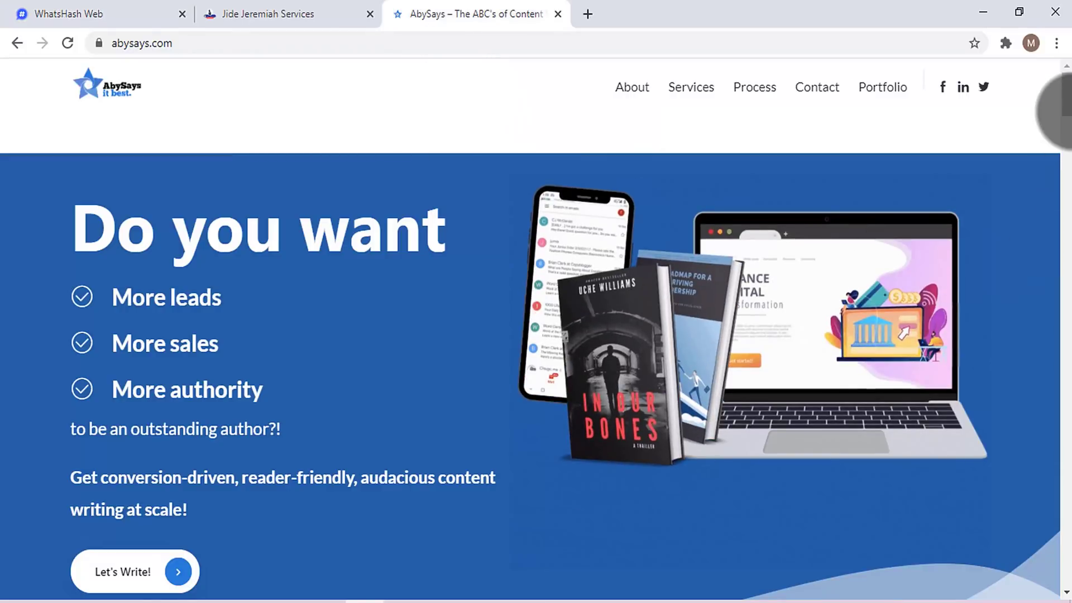
- Skim the abysays.com sections, then return to the empty WhatsHash sign-up form
drag(1061, 112, 1066, 490)
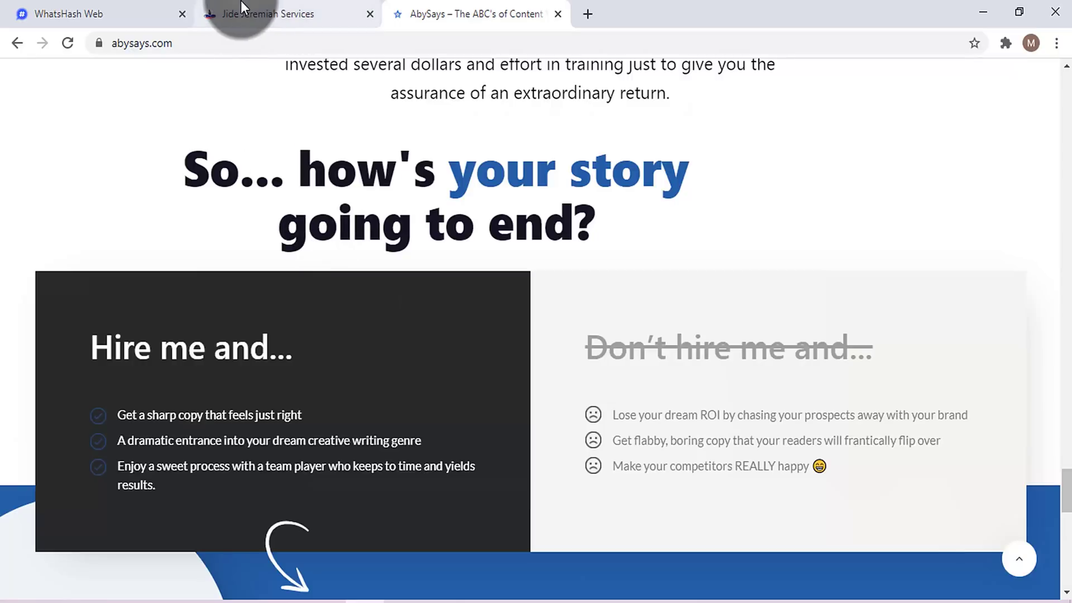
click(119, 8)
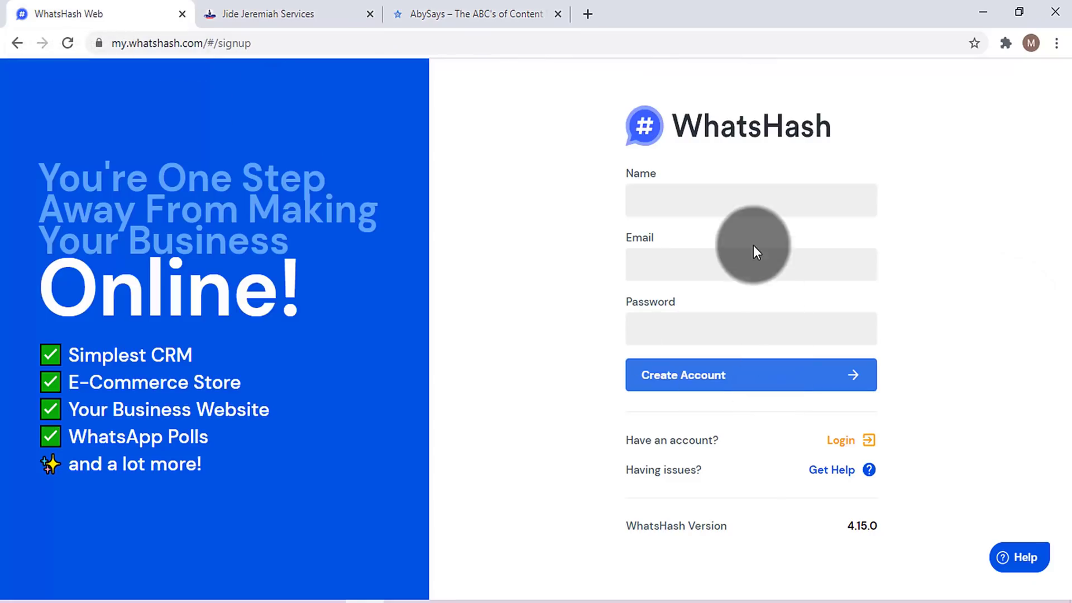
- Enter the account name, business e-mail and password, create the account, and reach the login page
click(754, 201)
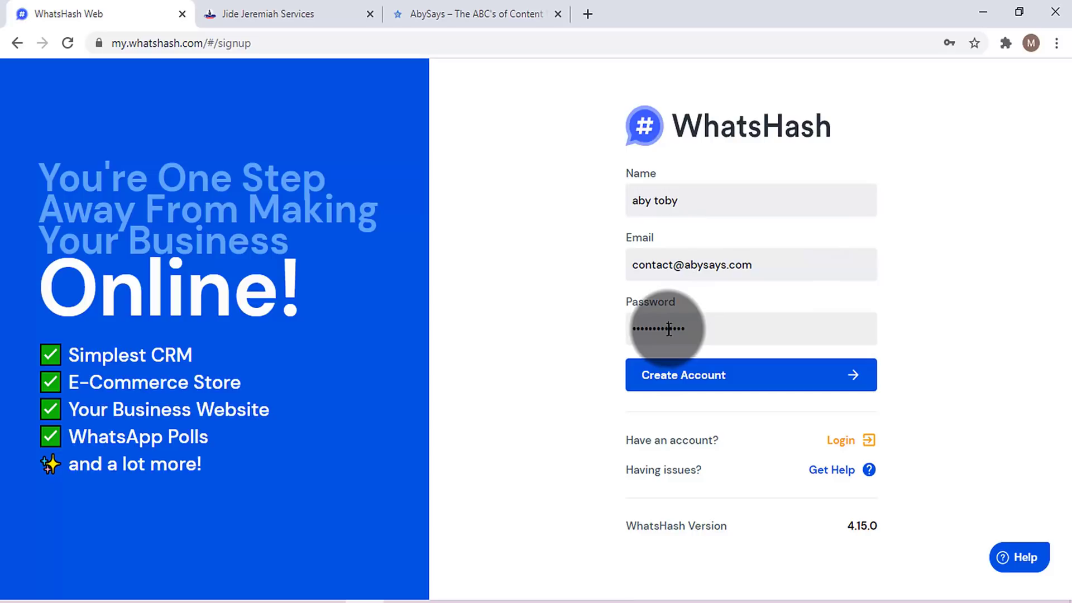
click(689, 378)
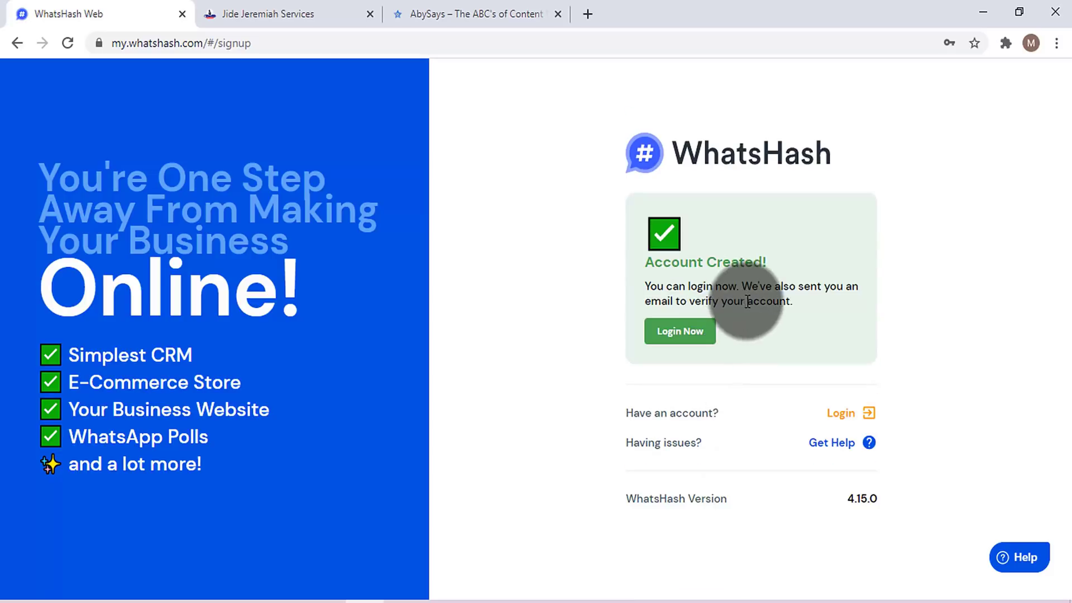
click(678, 334)
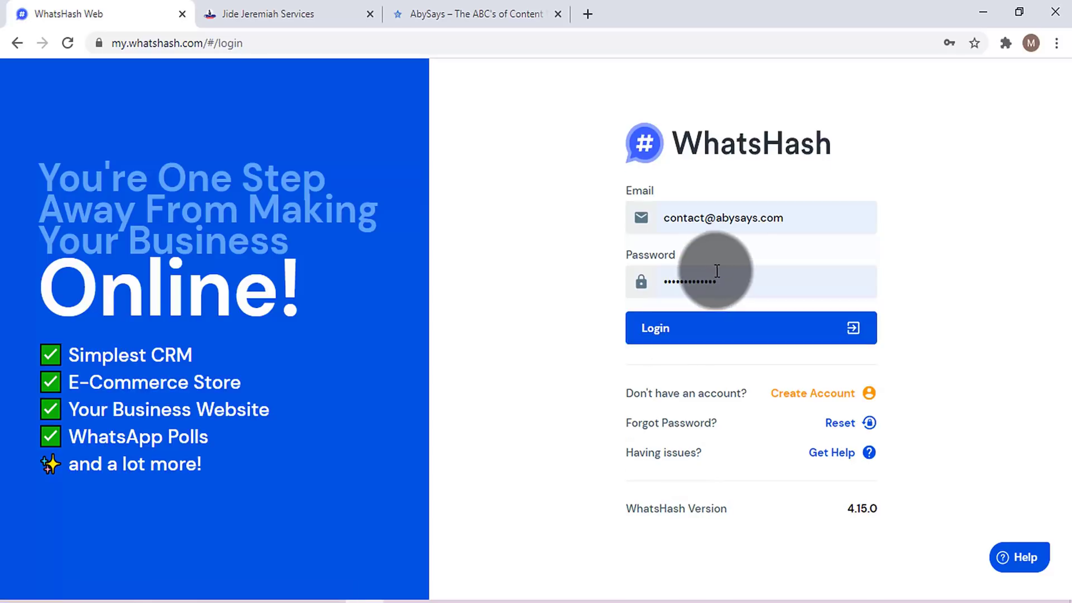
- Log in and enter business name 'Aby Says' and description 'Aby sales'
click(701, 329)
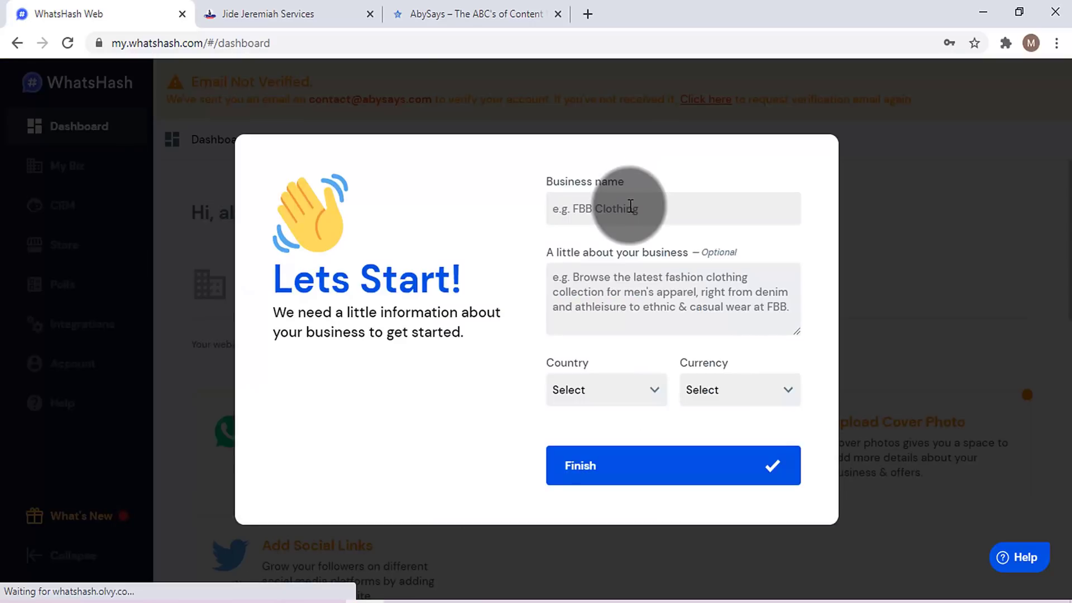
click(631, 206)
text(Aby Says)
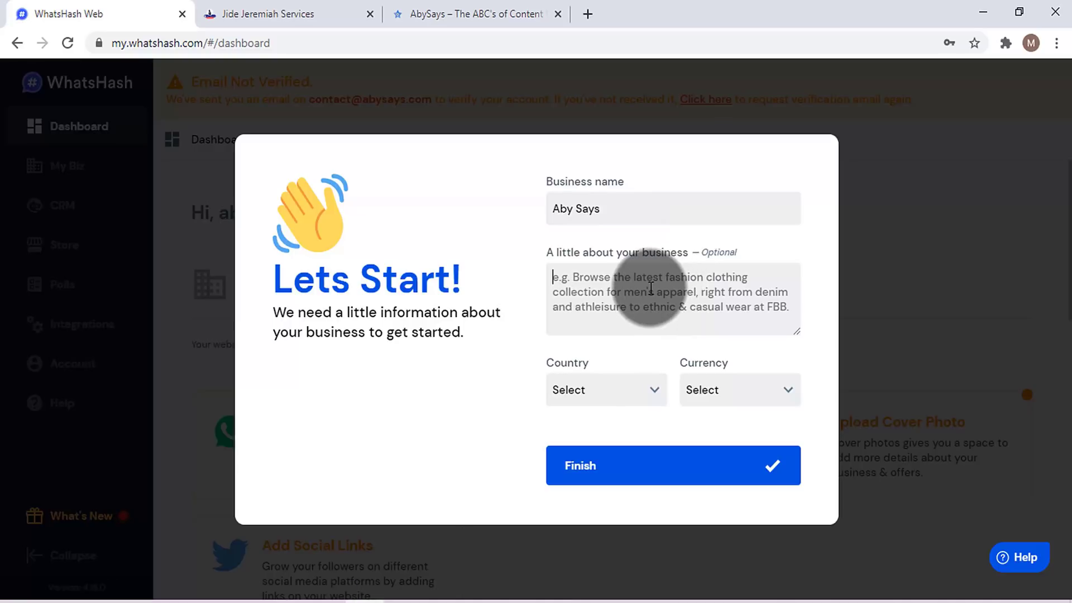
text(Aby)
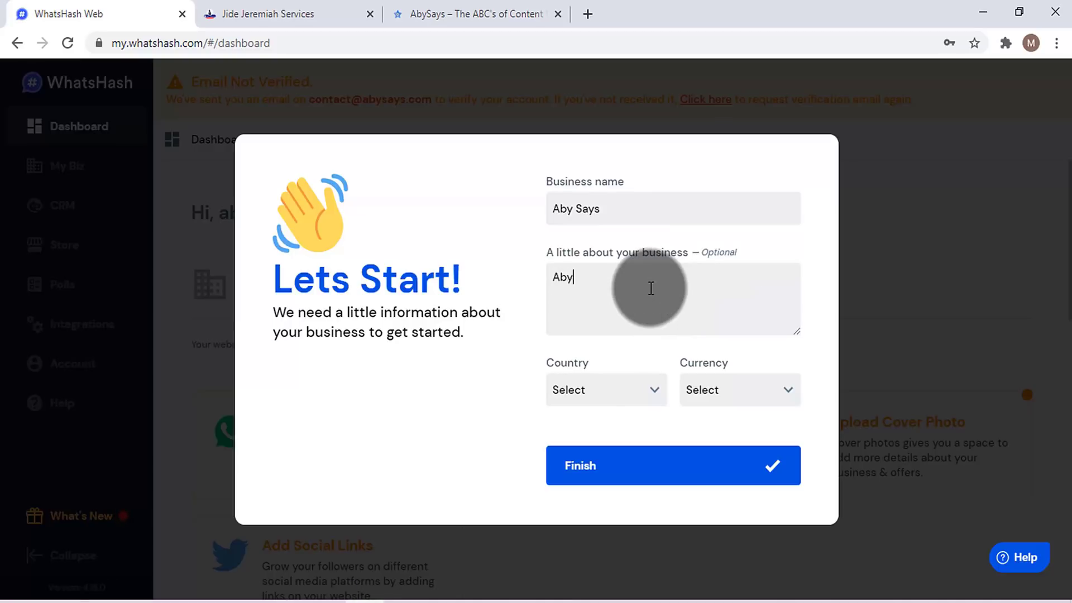
text( sales)
- Review the example shop's home-page description, then return to the WhatsHash setup form
click(313, 12)
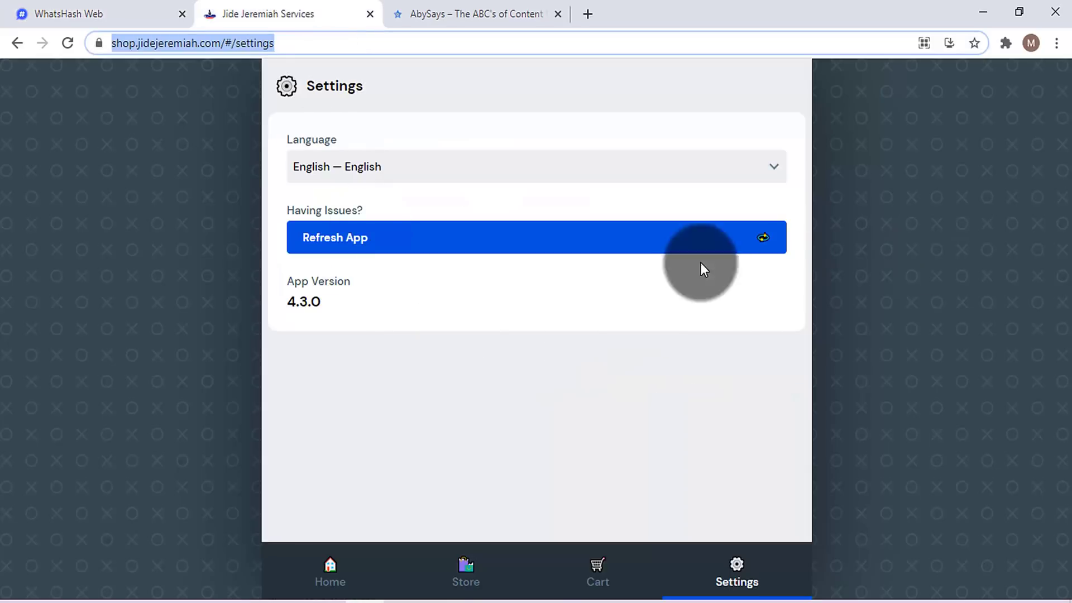
click(360, 566)
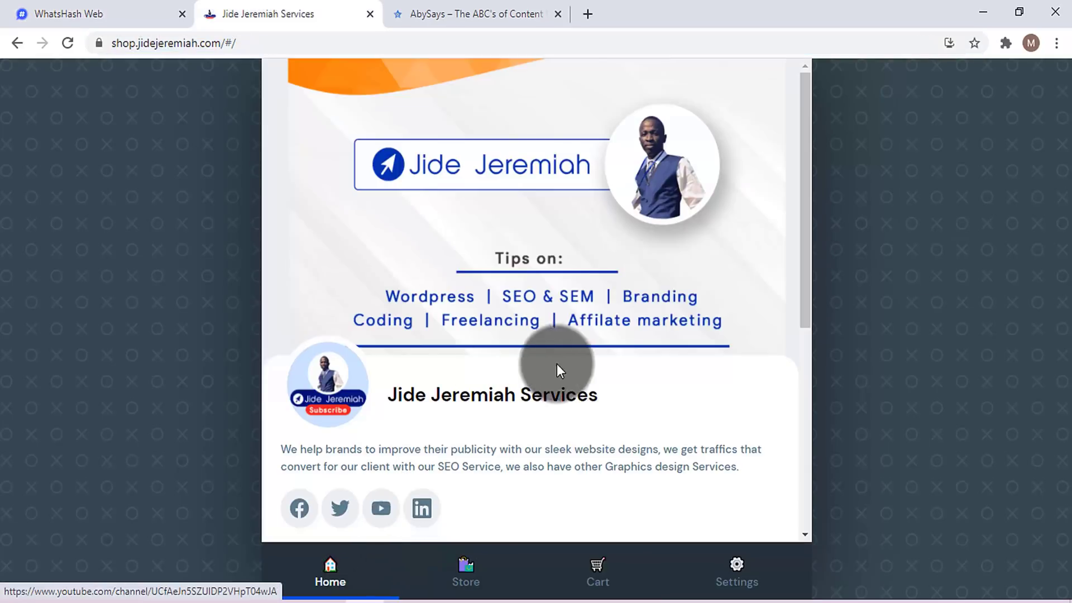
triple_click(469, 455)
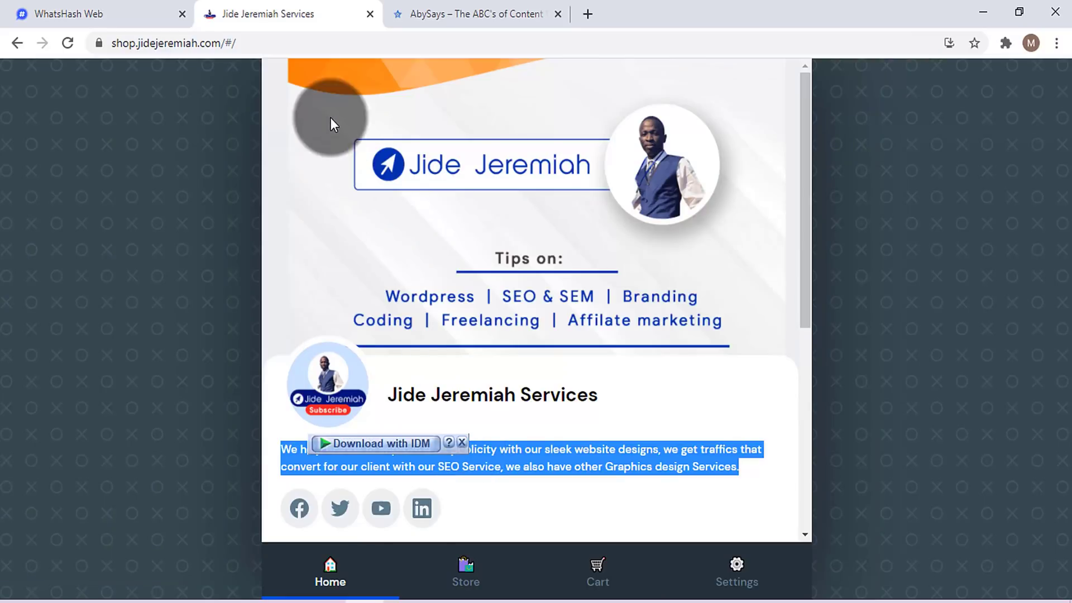
click(117, 14)
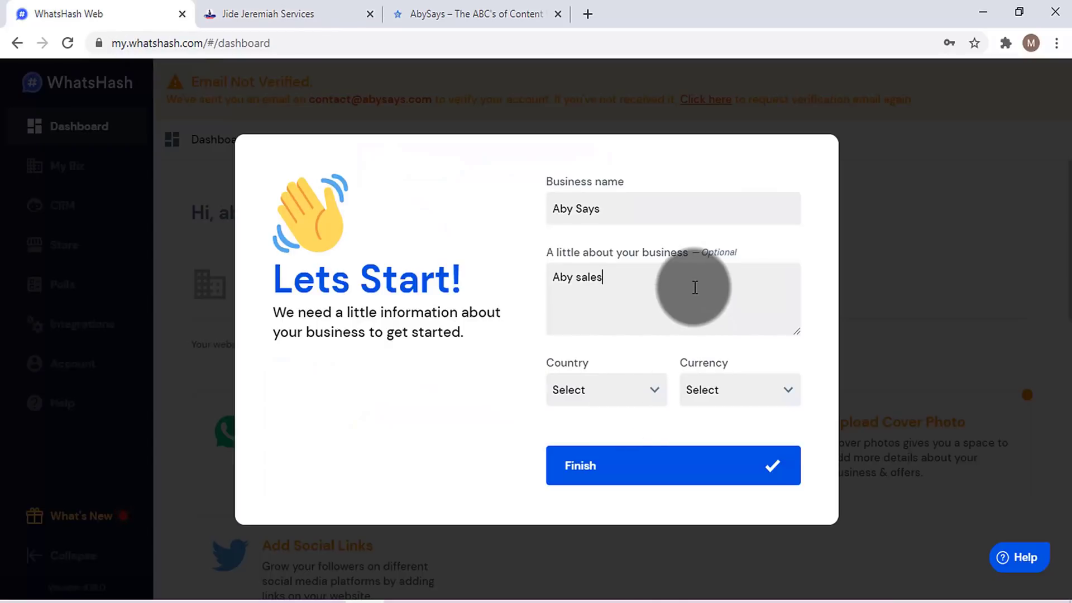
- Set the business country to Nigeria
click(640, 391)
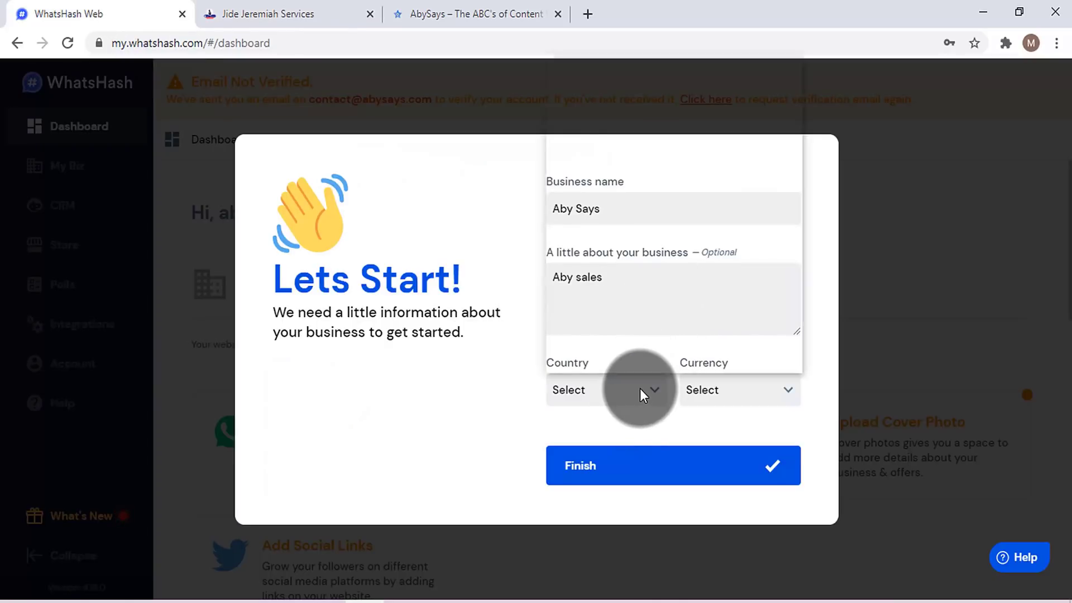
scroll(713, 218, down, 20)
scroll(712, 219, up, 20)
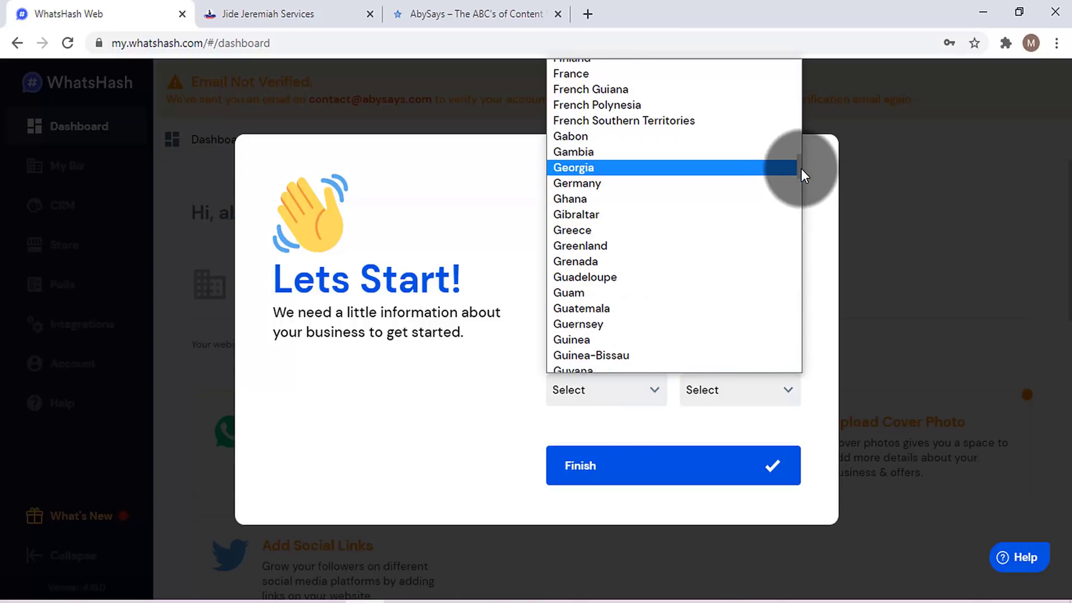
drag(802, 170, 793, 266)
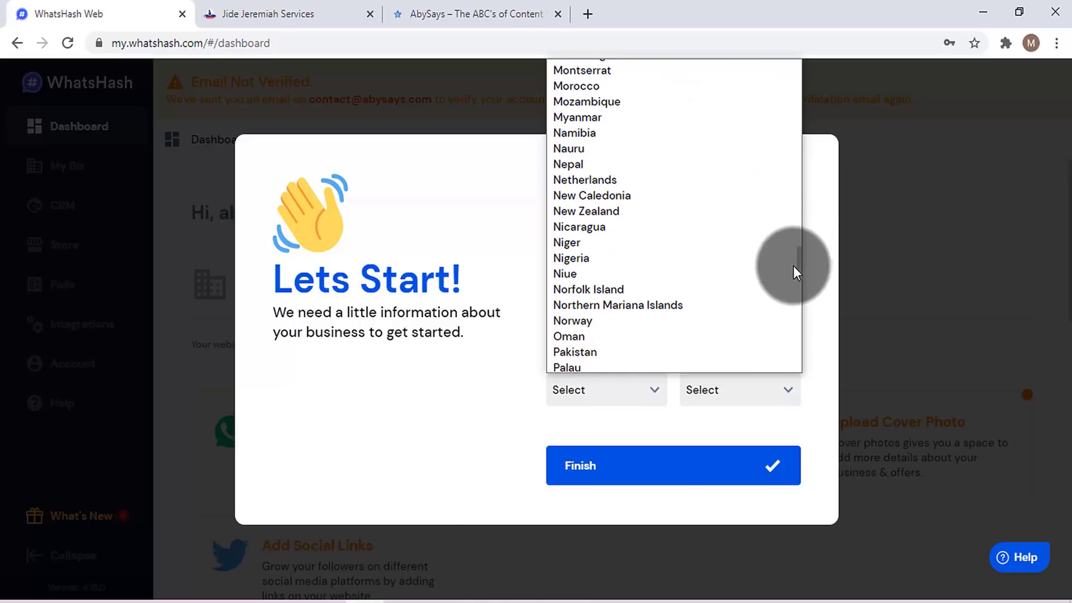
click(696, 258)
- Set the currency to 'Nigeria Naira - NGN' and submit the setup form
click(742, 390)
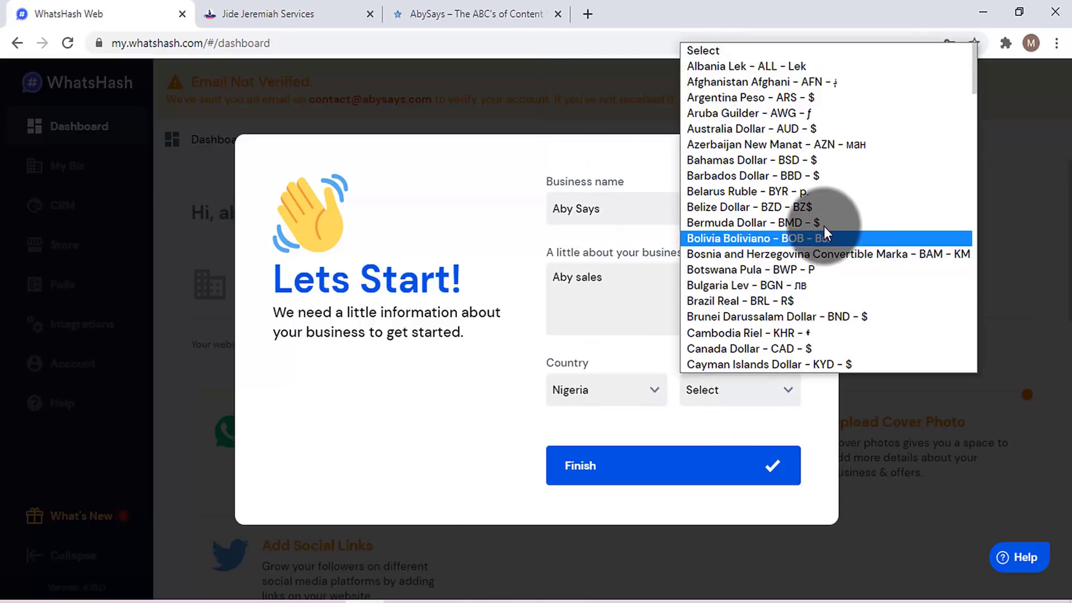
scroll(866, 223, down, 15)
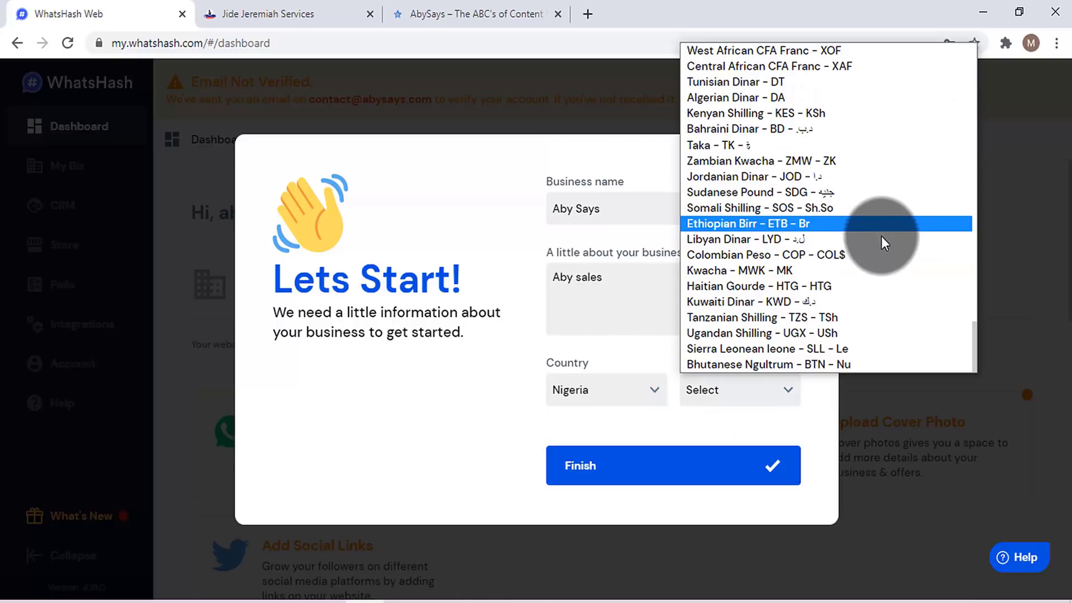
drag(975, 356, 963, 240)
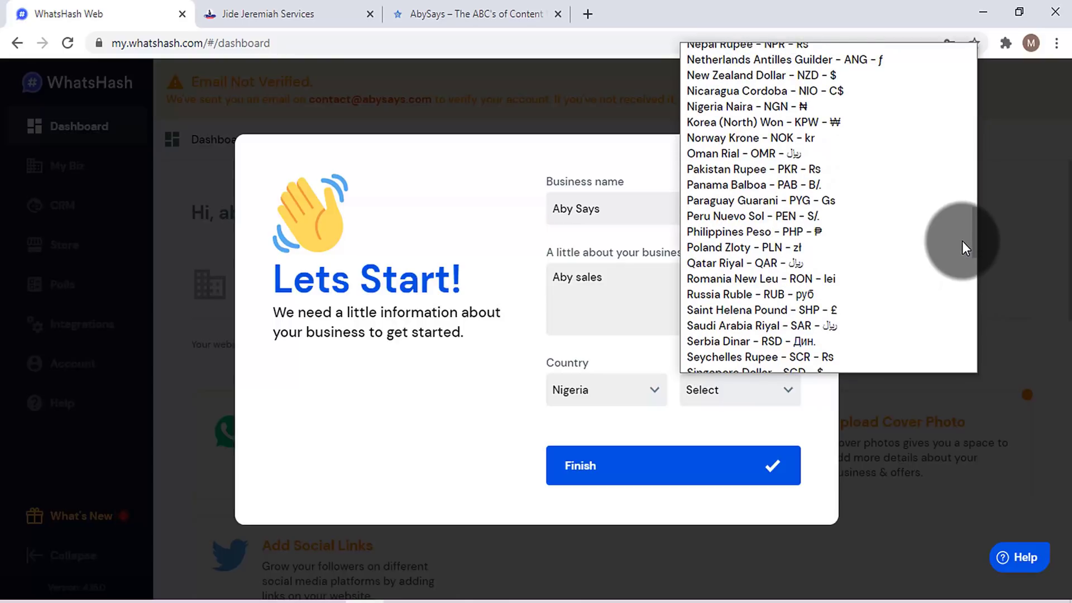
click(815, 108)
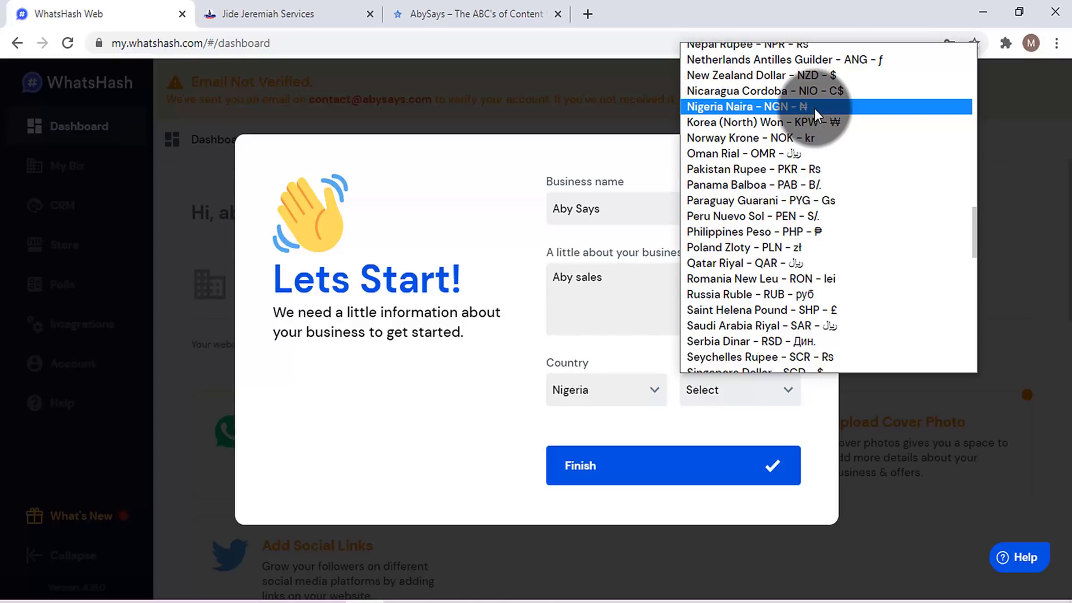
click(815, 108)
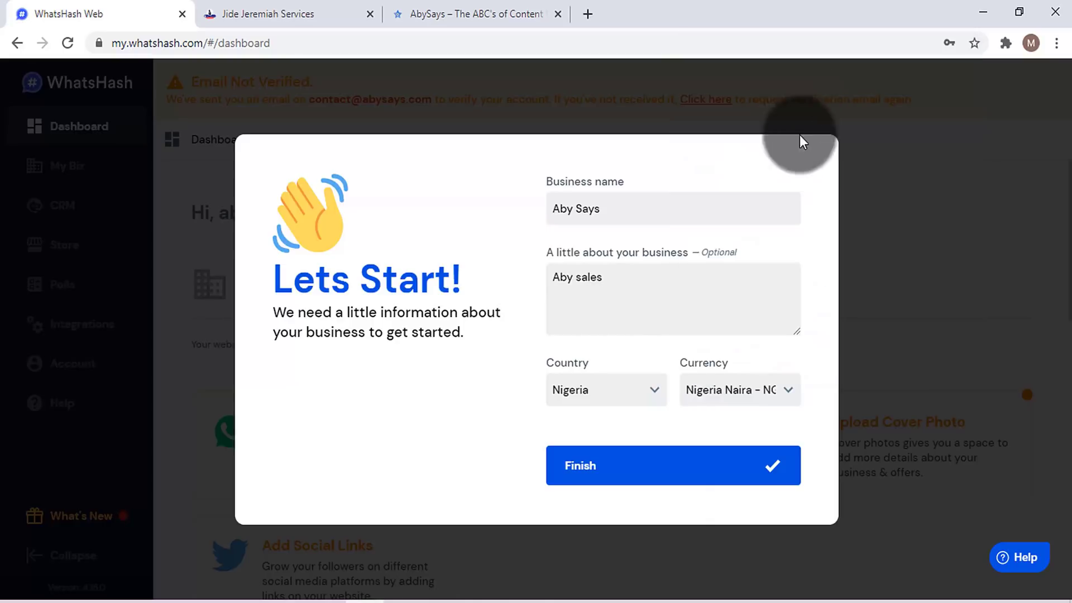
click(691, 479)
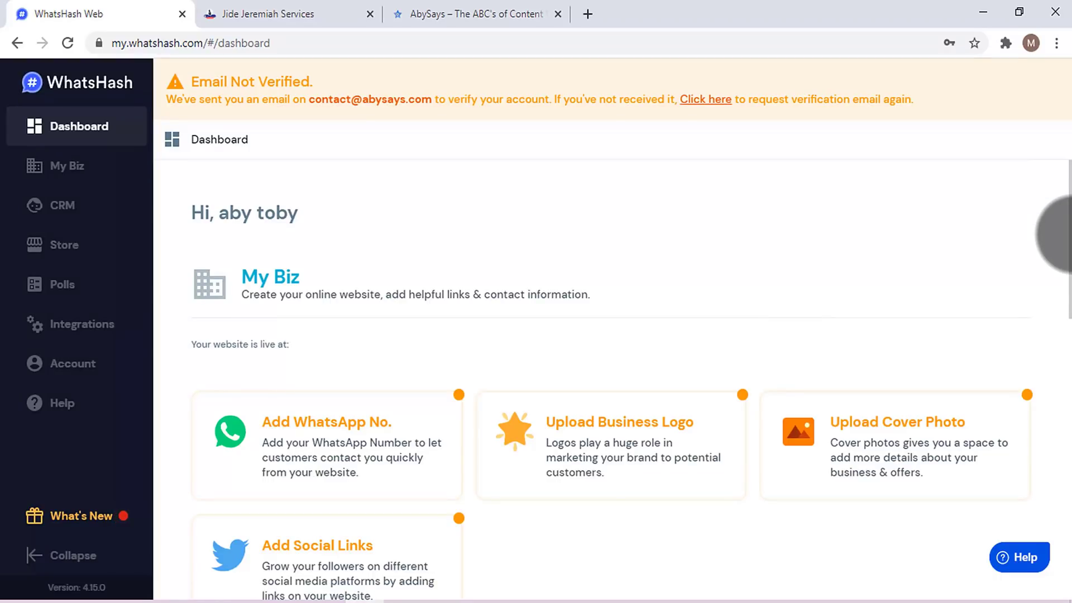
- Review the email verification notice on the dashboard
scroll(1071, 235, down, 1)
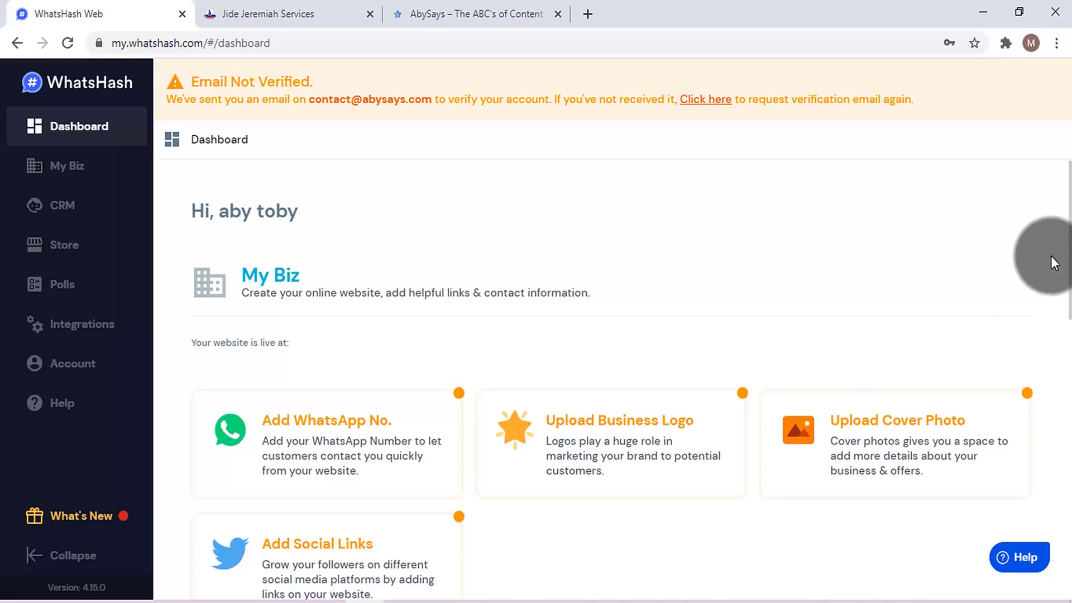
triple_click(262, 103)
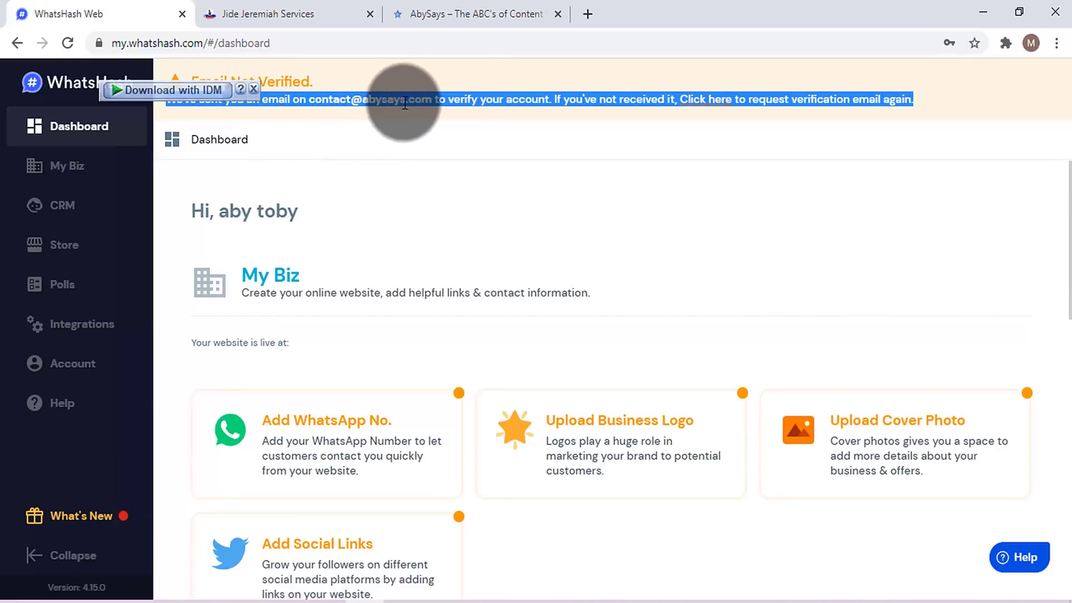
click(528, 104)
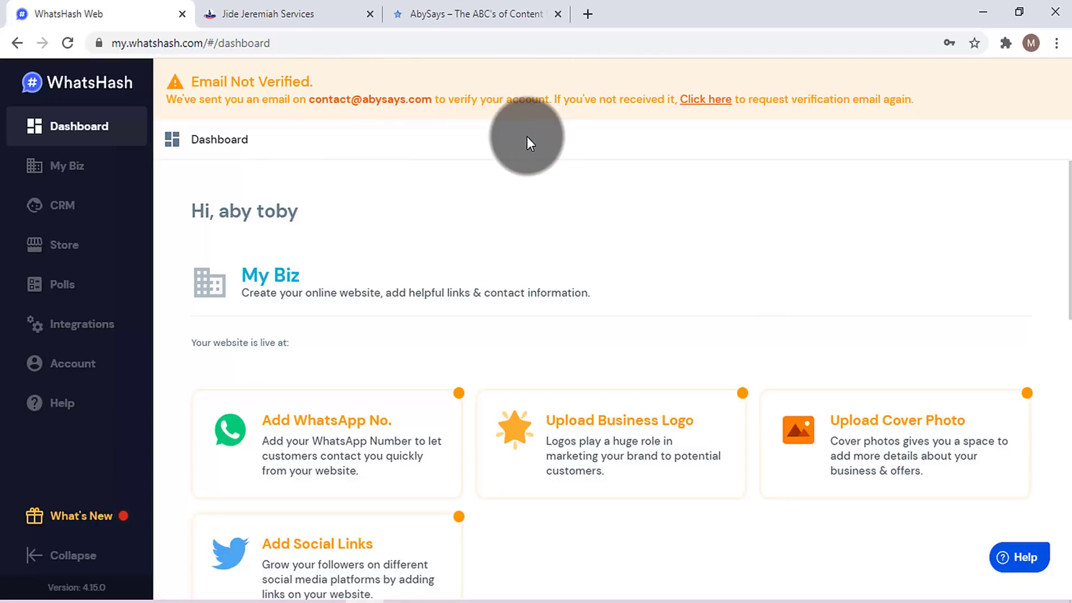
- Open the pasted verification link in a new tab, confirm 'Account Verified!', and return to the dashboard
key(ctrl+t)
click(572, 41)
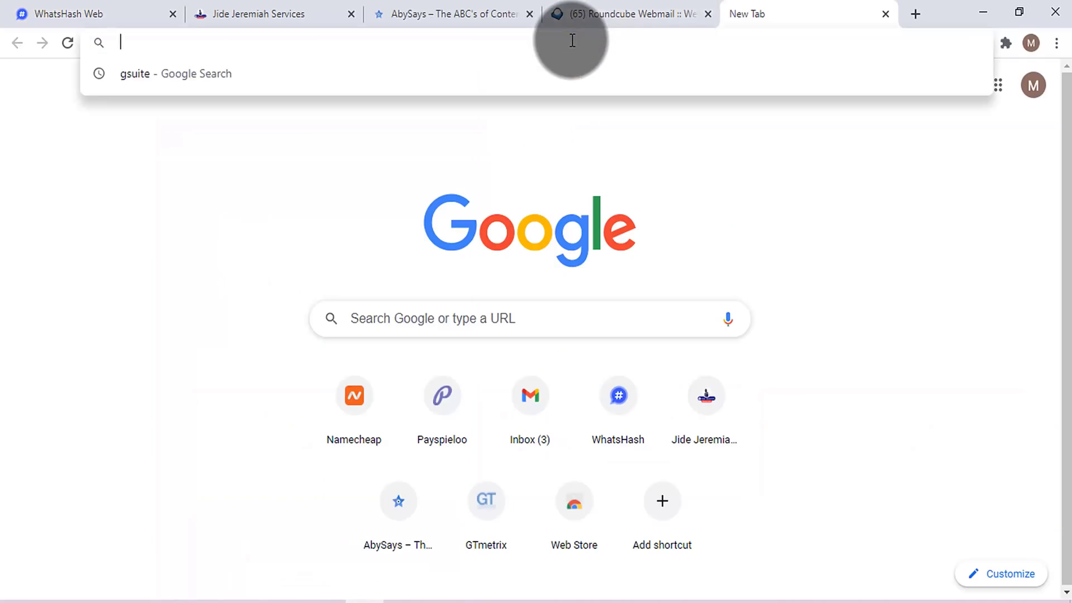
key(ctrl+v)
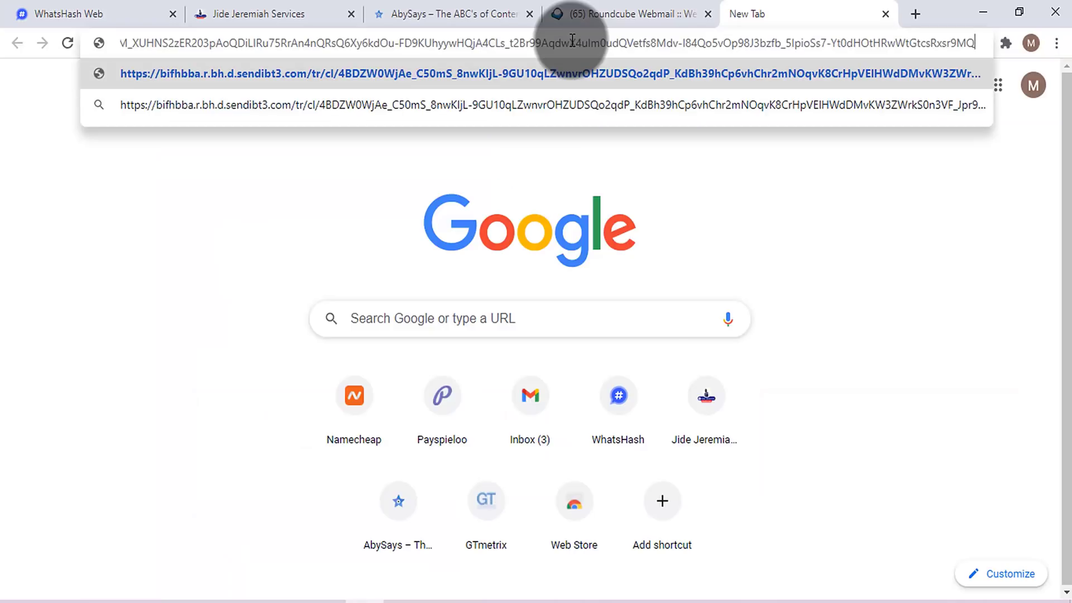
key(Return)
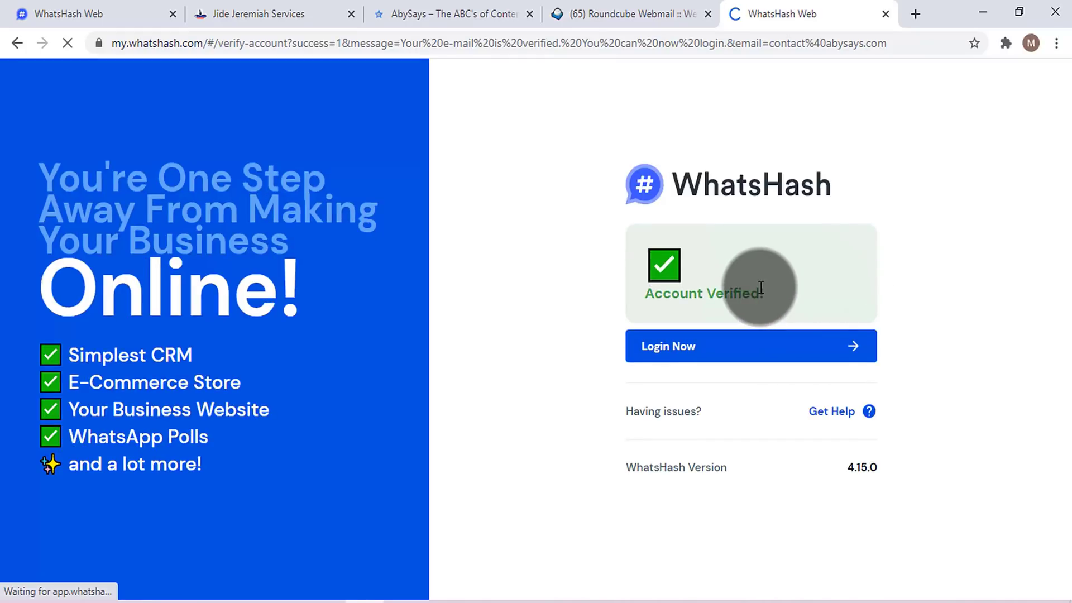
triple_click(762, 288)
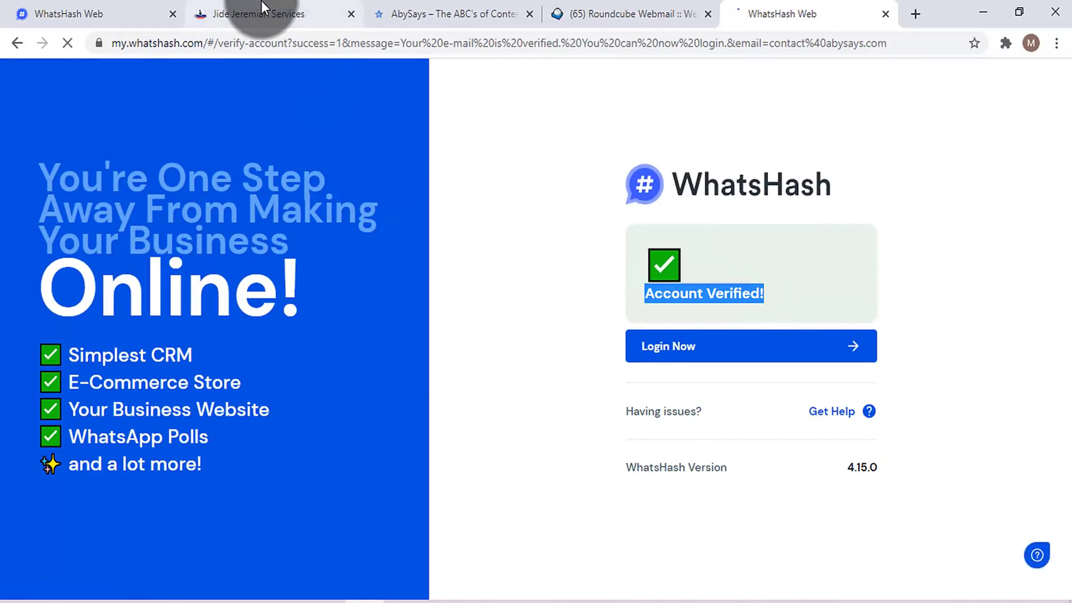
click(261, 7)
click(34, 4)
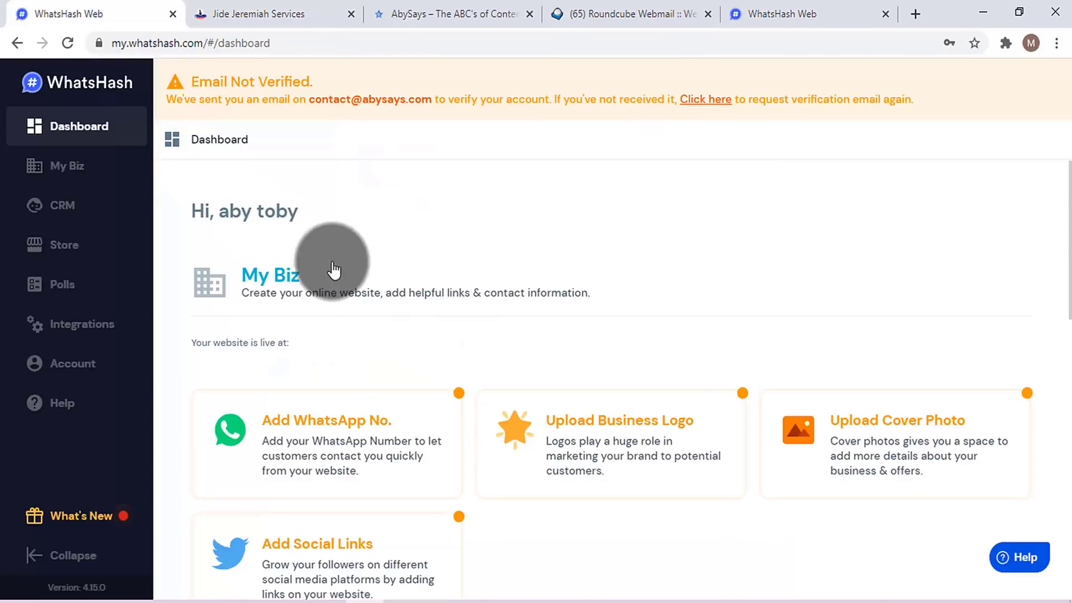
click(71, 45)
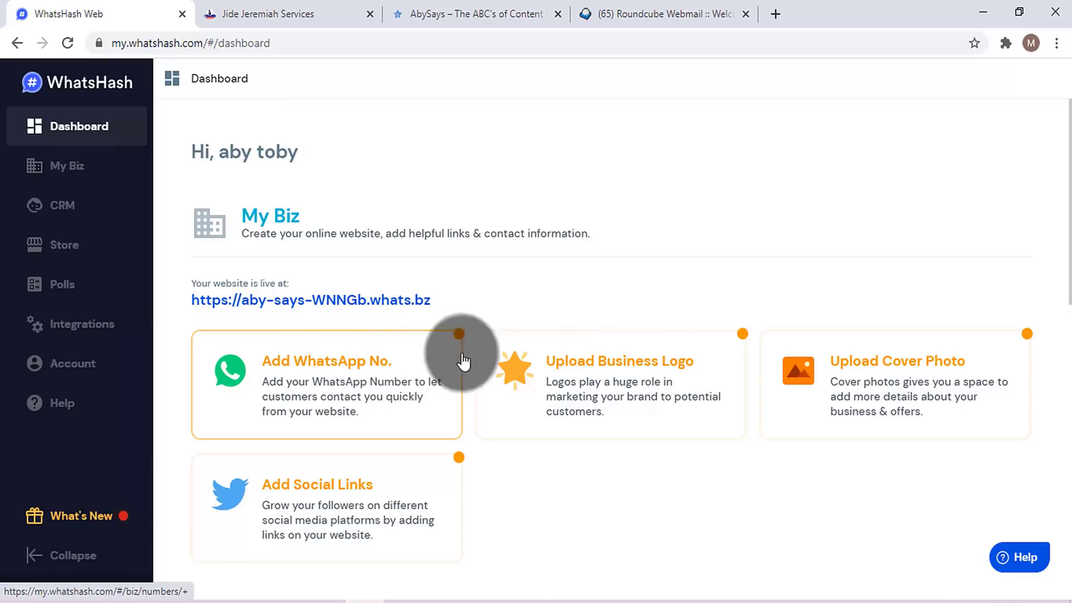
drag(1068, 144, 1068, 175)
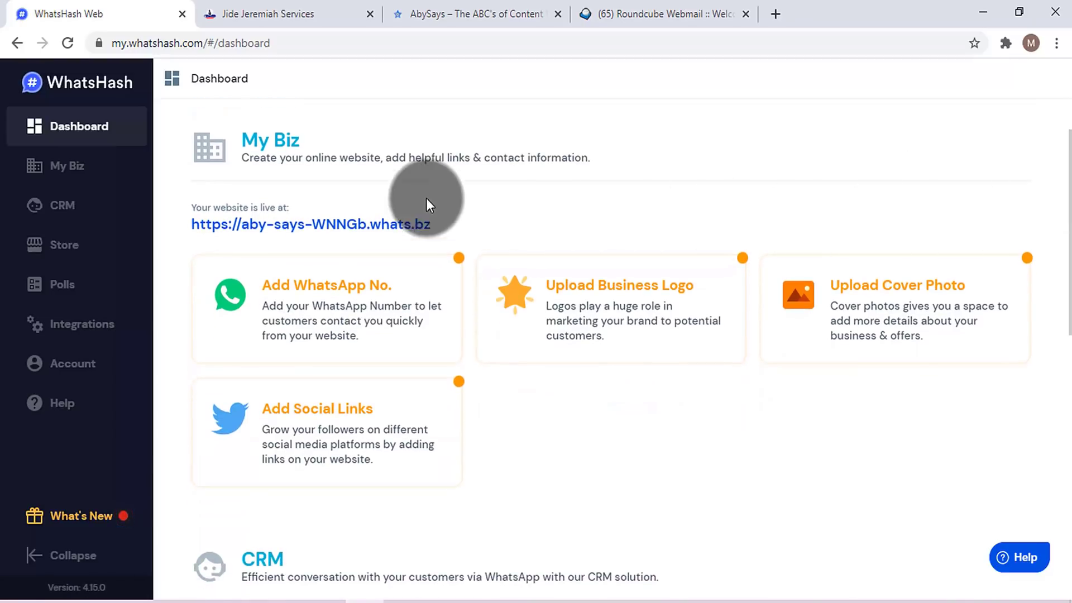
mouse_move(449, 236)
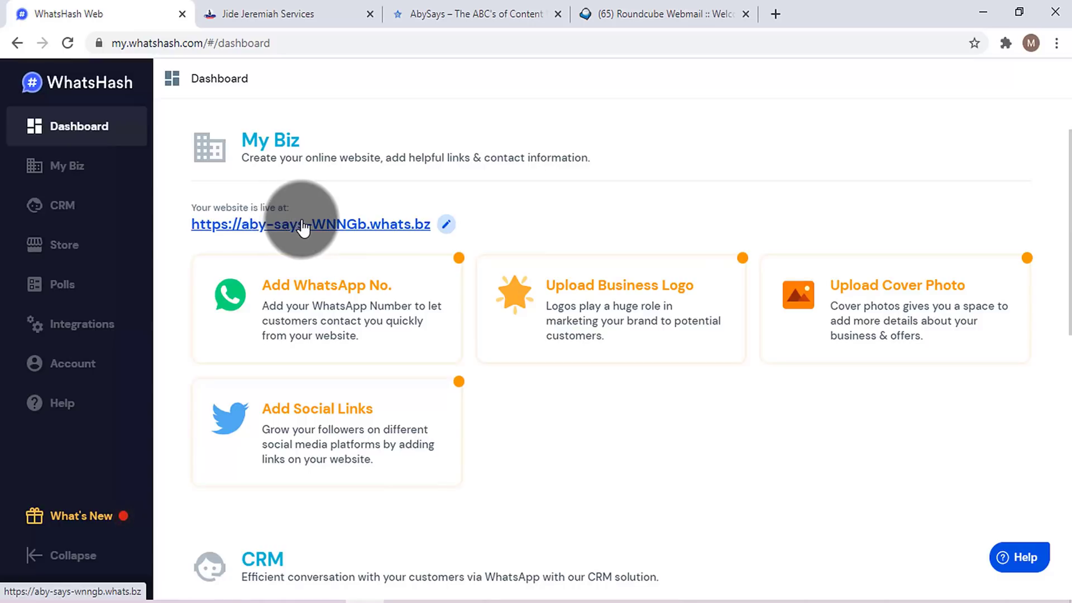
click(291, 14)
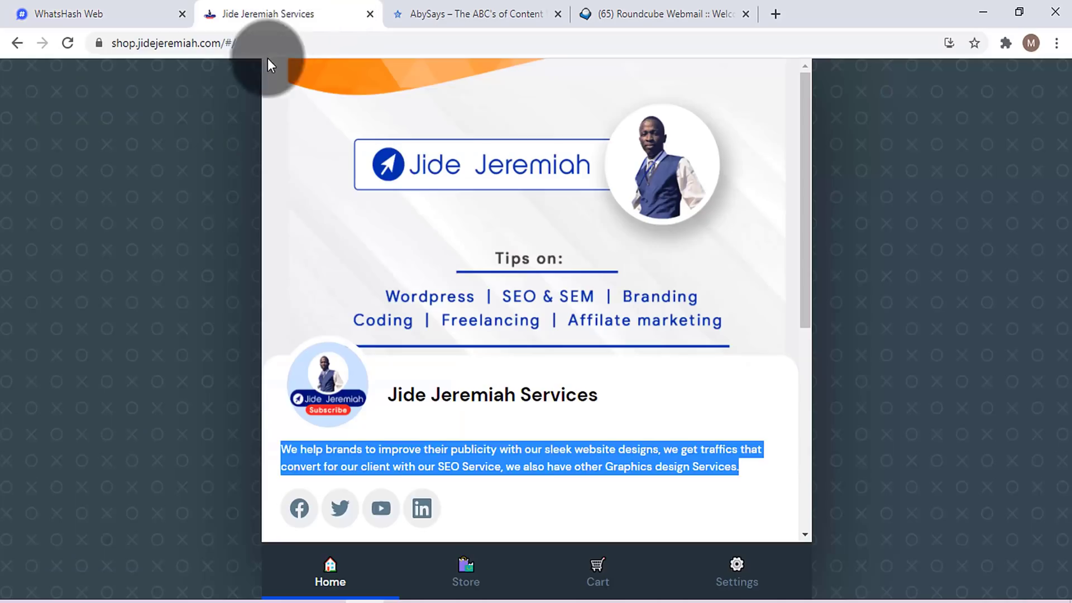
click(168, 43)
click(149, 11)
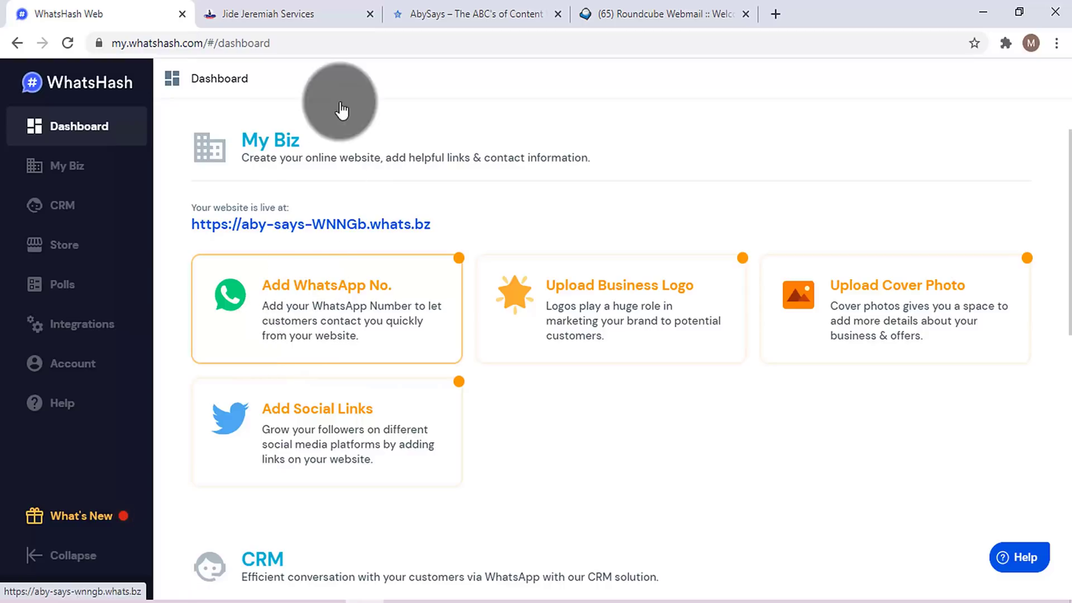
click(335, 11)
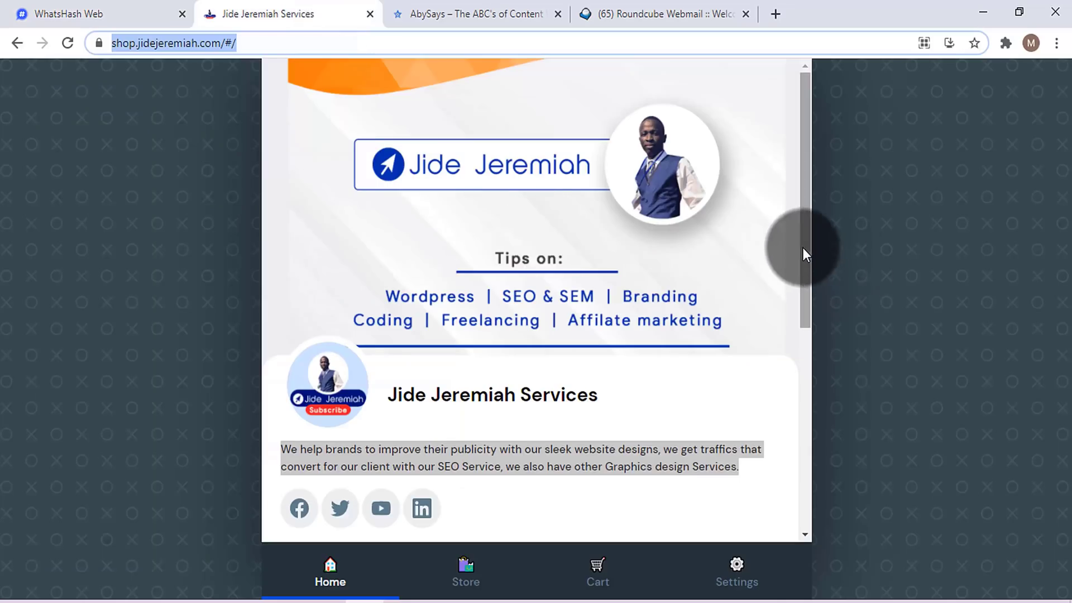
drag(803, 247, 781, 390)
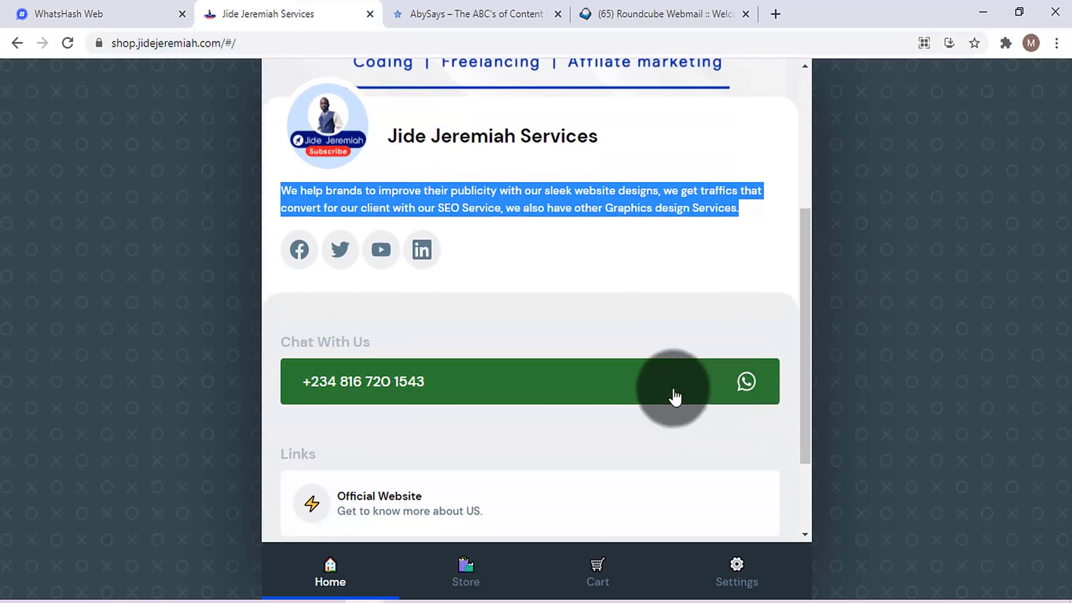
click(136, 23)
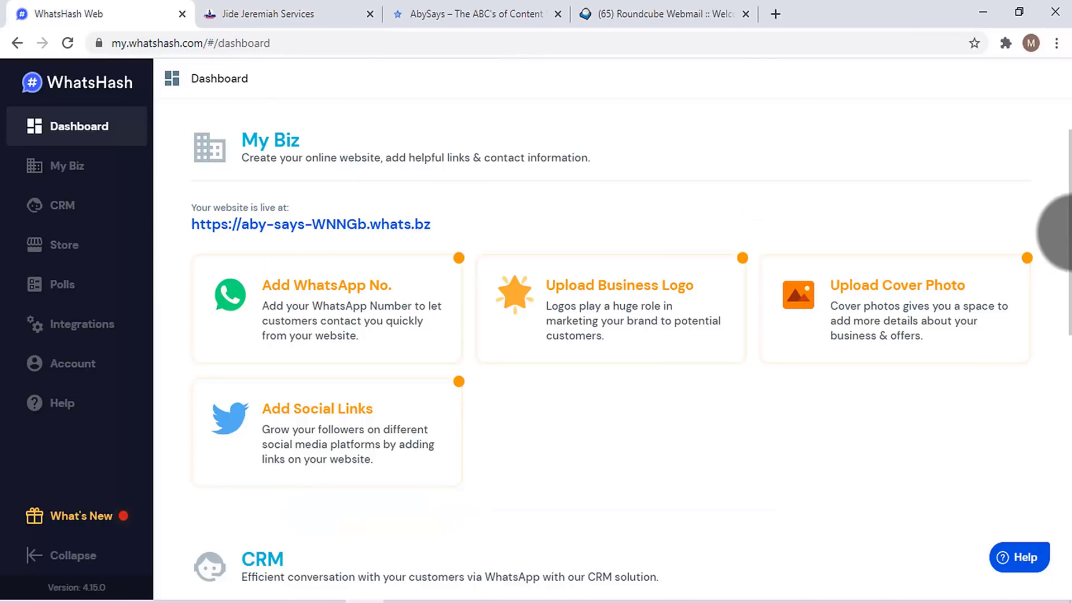
scroll(1058, 257, down, 3)
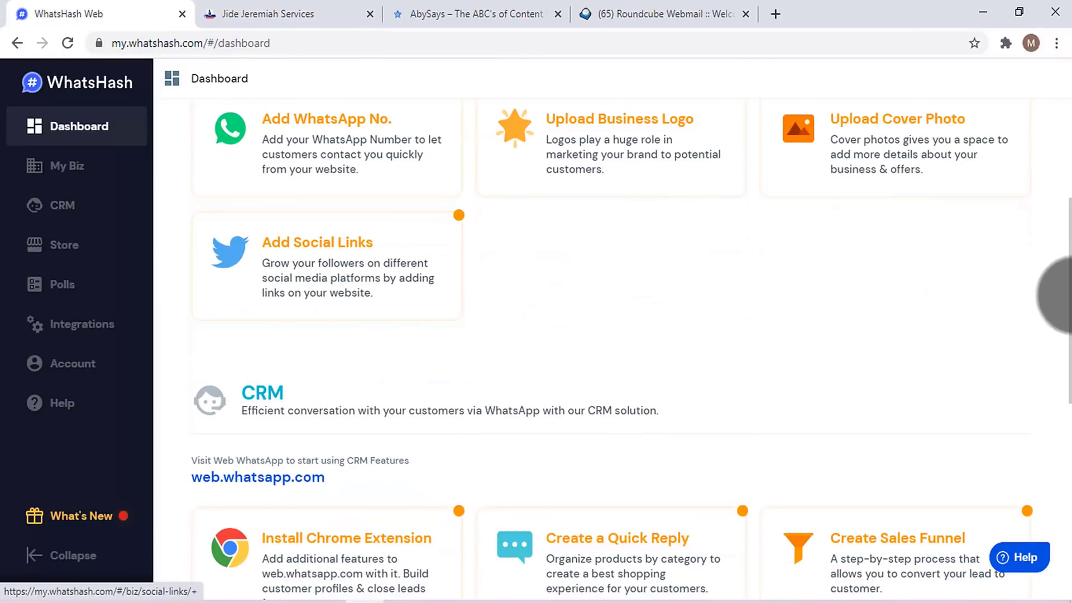
drag(1067, 292, 1067, 497)
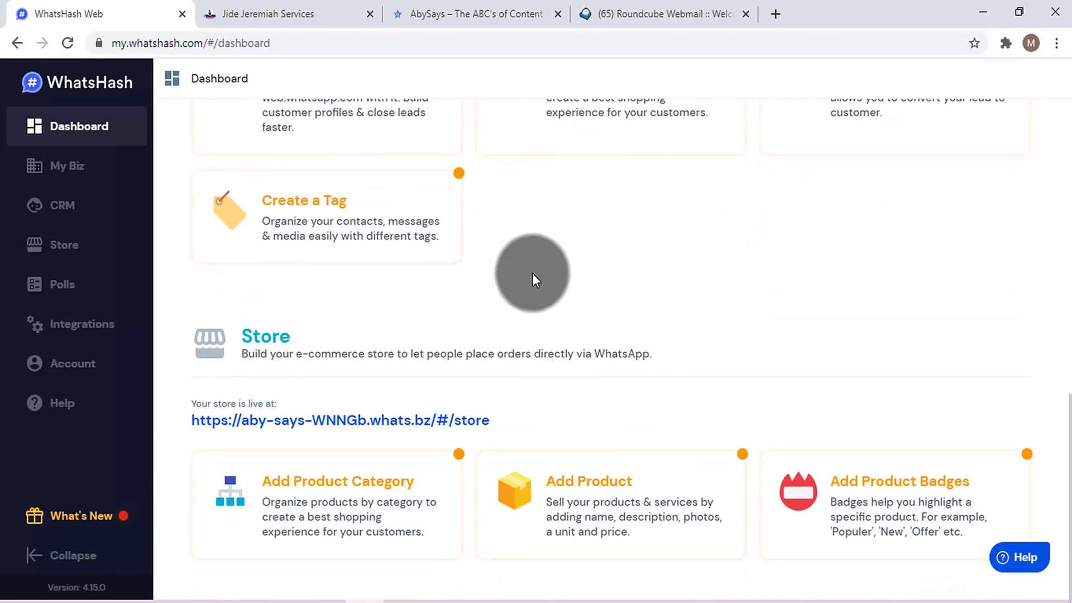
scroll(1064, 402, up, 4)
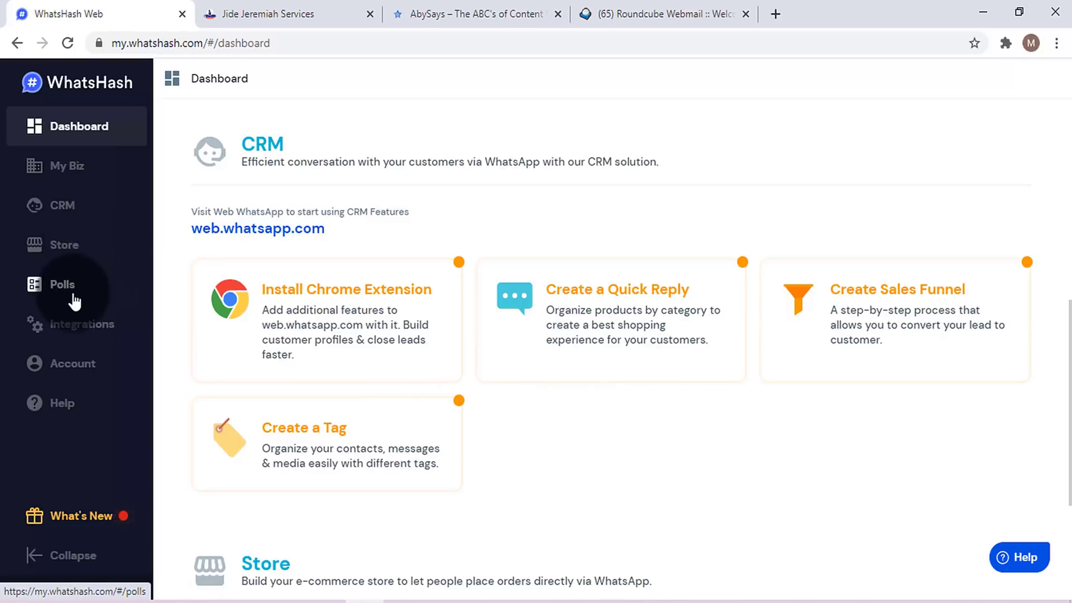
click(68, 271)
click(67, 256)
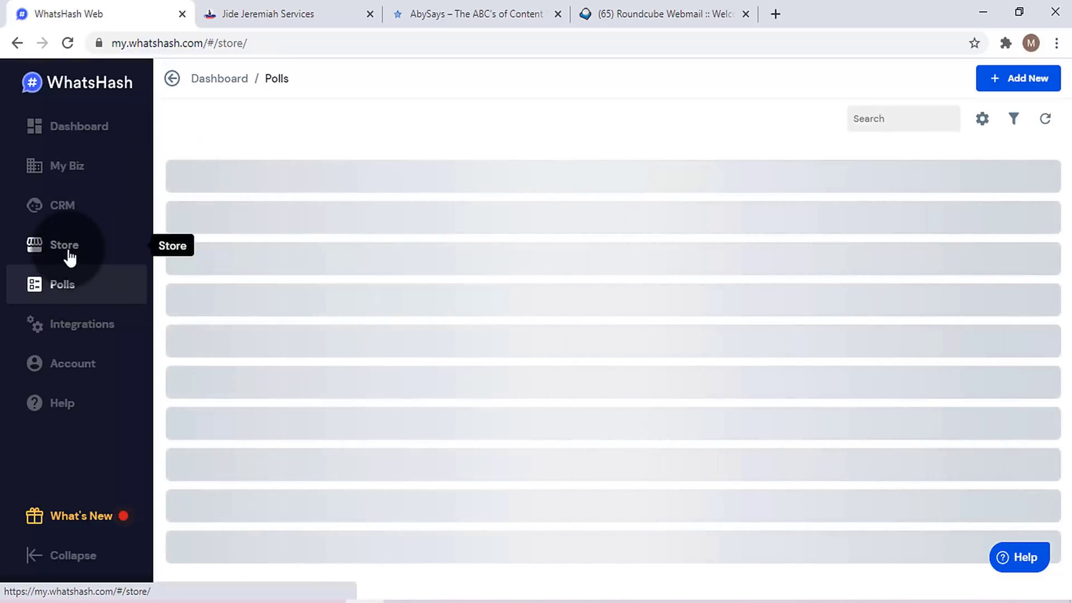
click(69, 219)
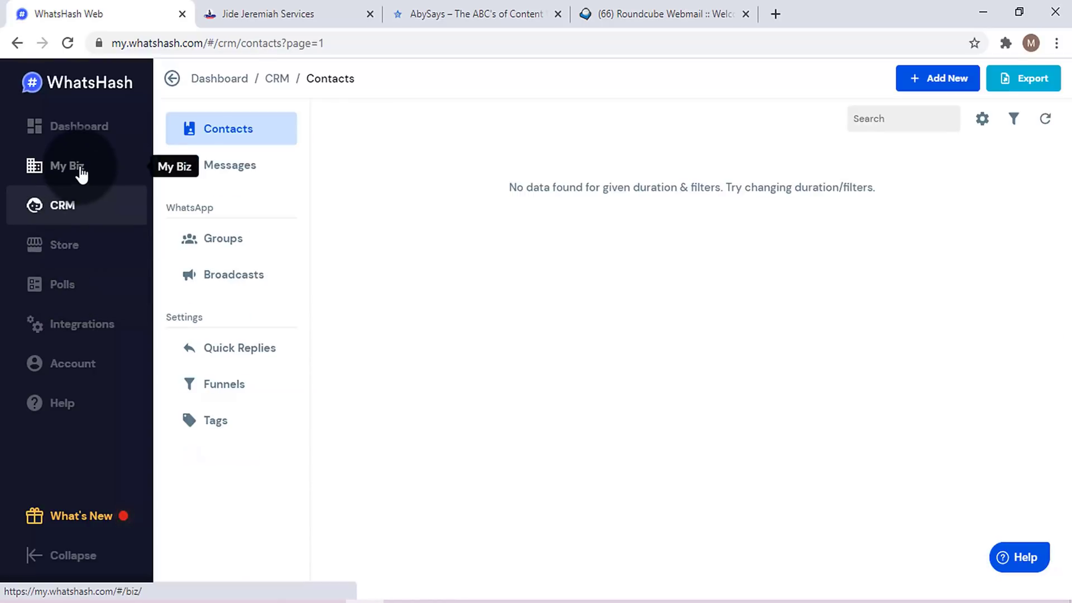
click(79, 168)
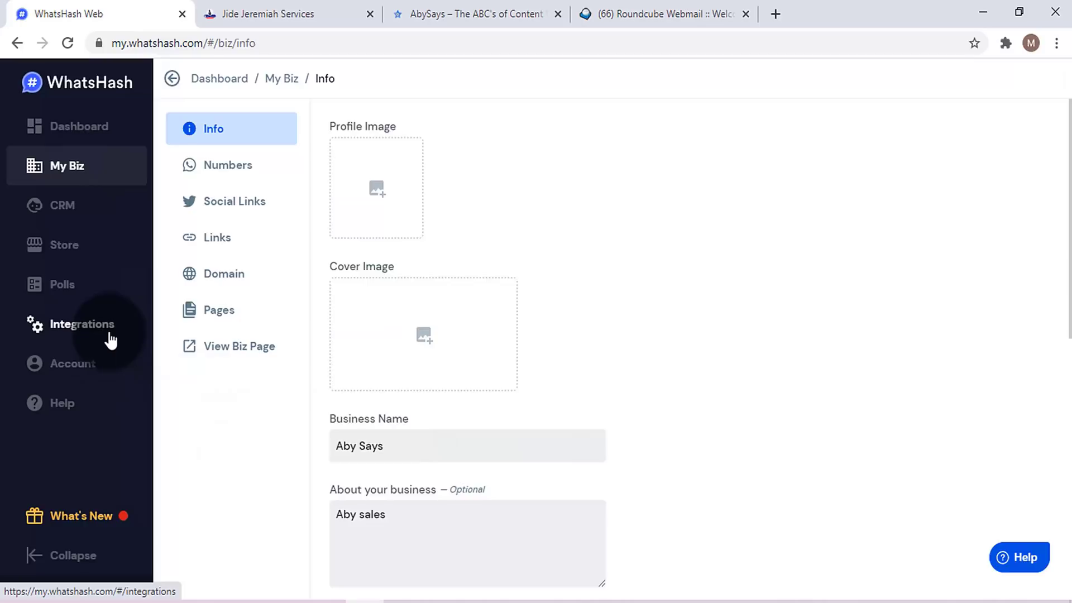
click(106, 325)
click(98, 253)
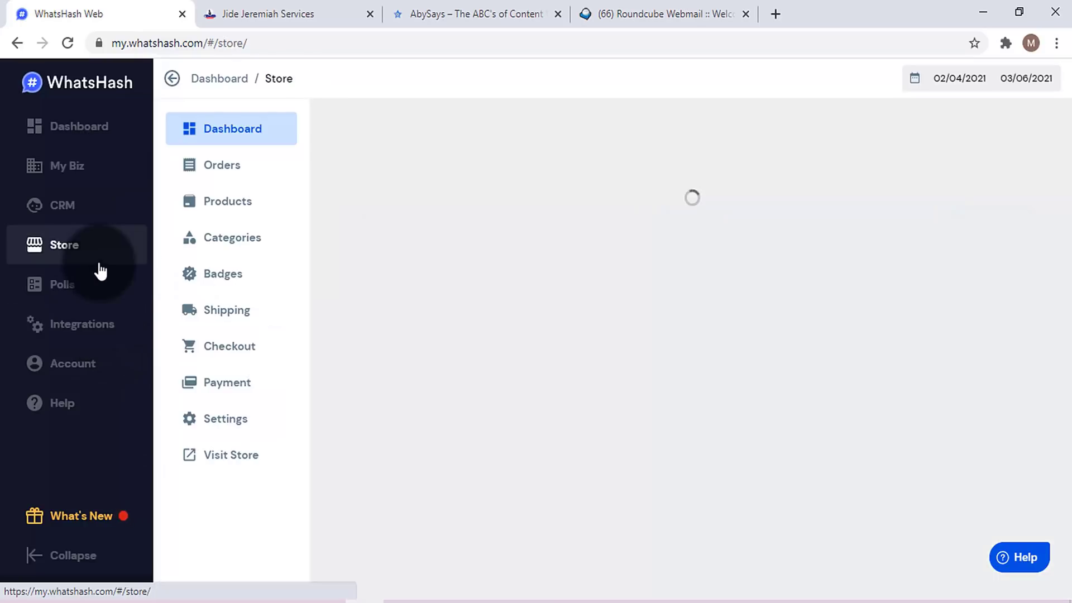
click(261, 386)
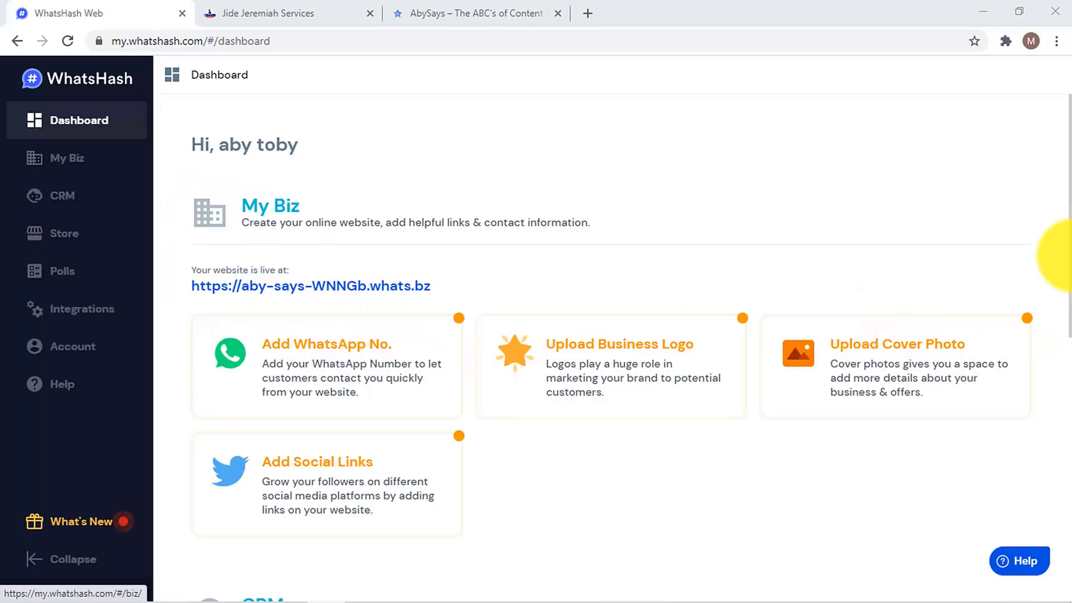
scroll(1069, 304, down, 2)
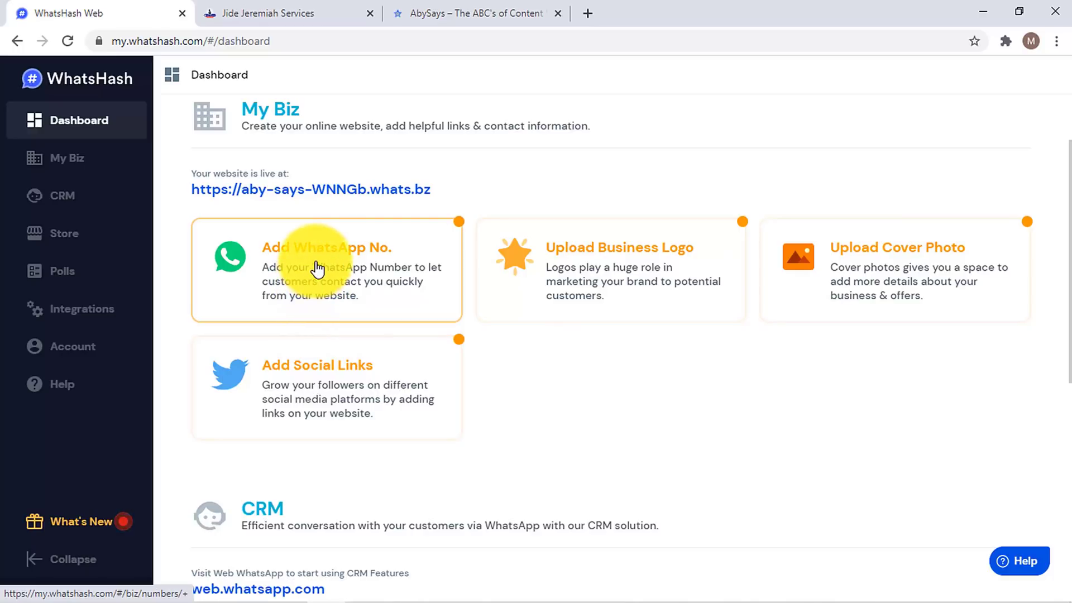
click(266, 12)
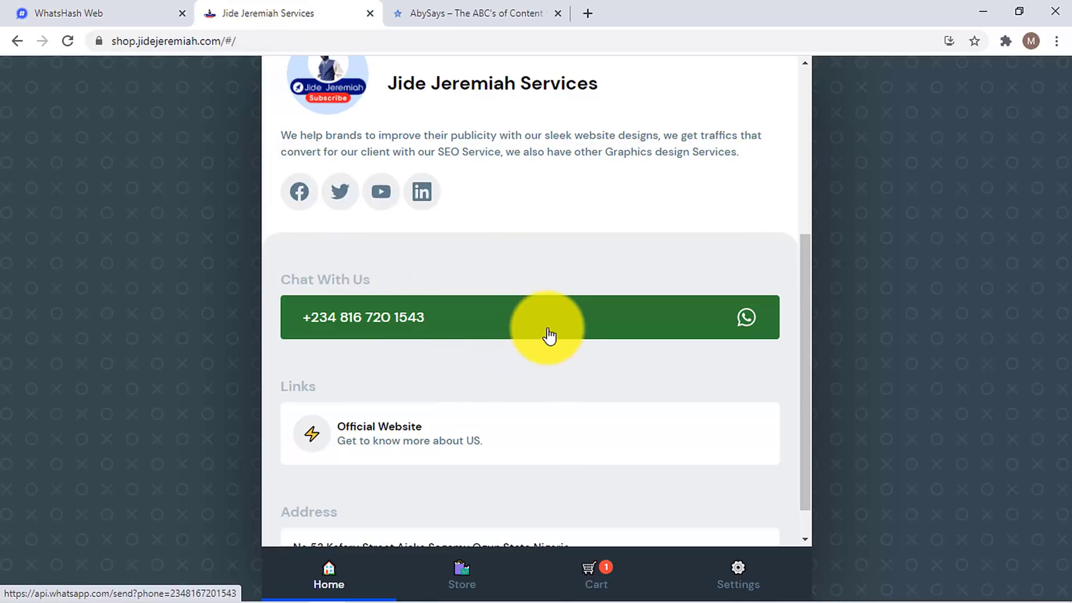
click(190, 10)
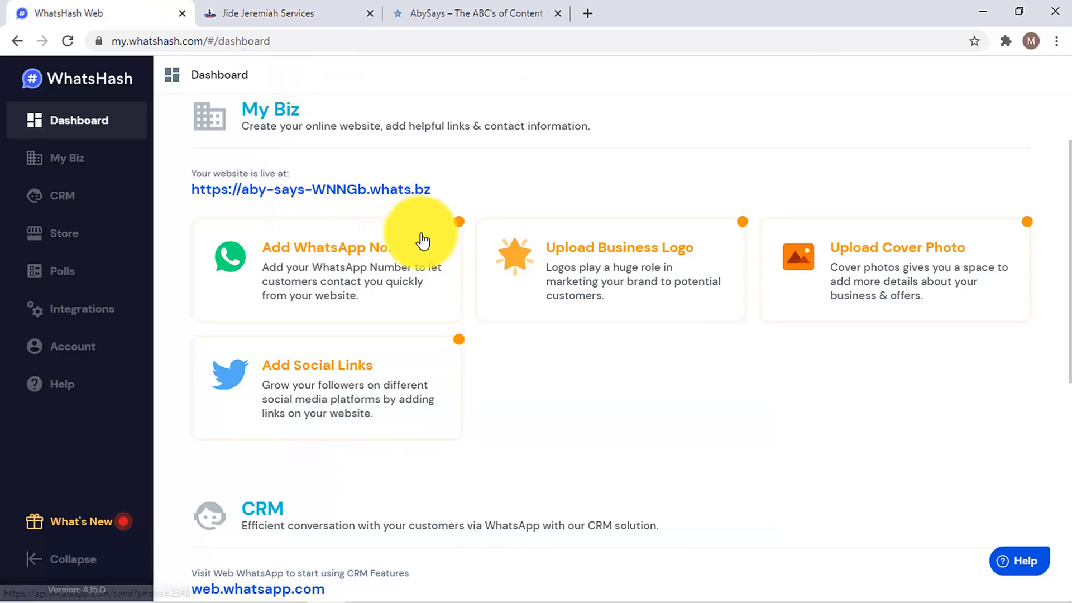
click(277, 10)
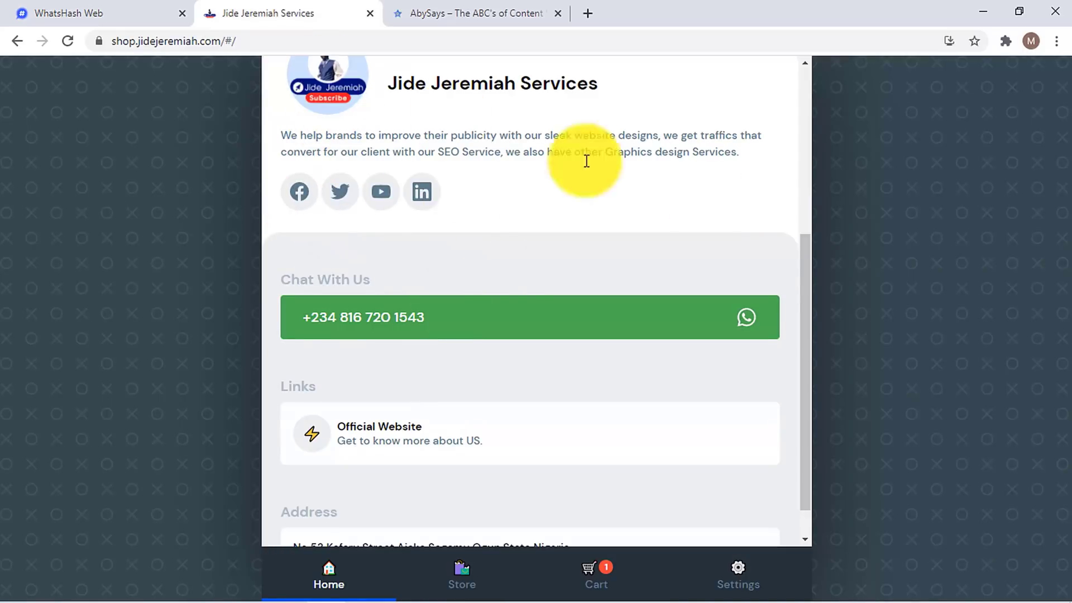
scroll(803, 299, up, 5)
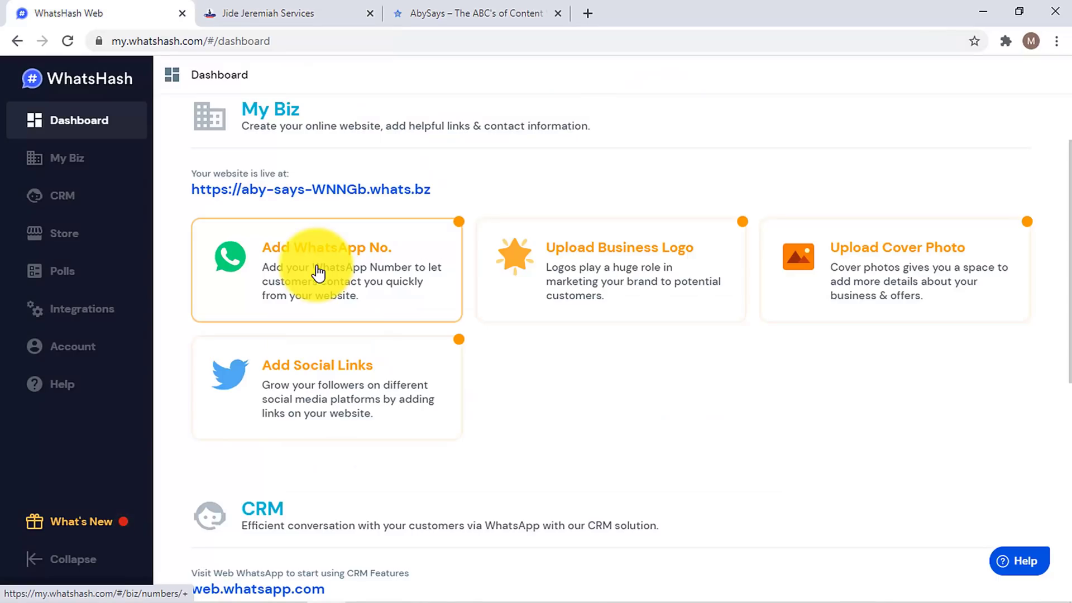
click(318, 272)
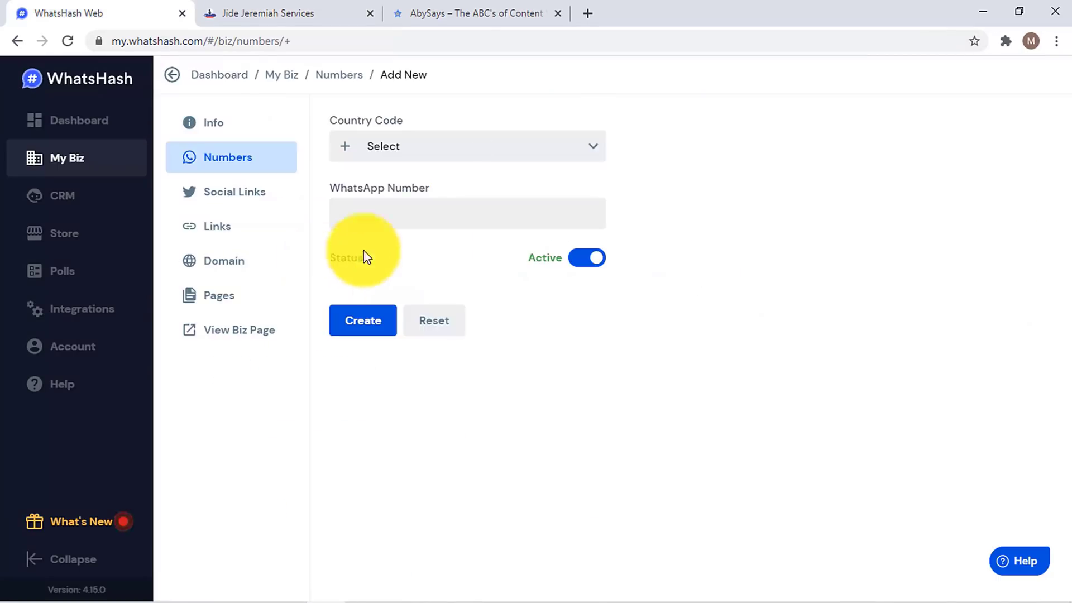
- Choose country code Nigeria — 234 and enter the business WhatsApp number
click(450, 146)
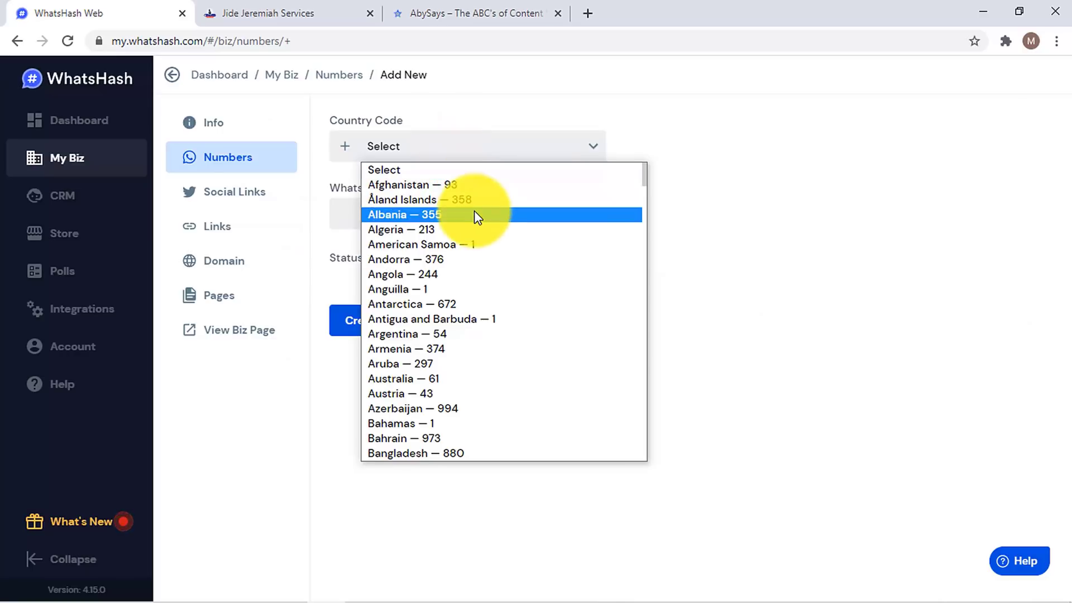
scroll(476, 218, down, 20)
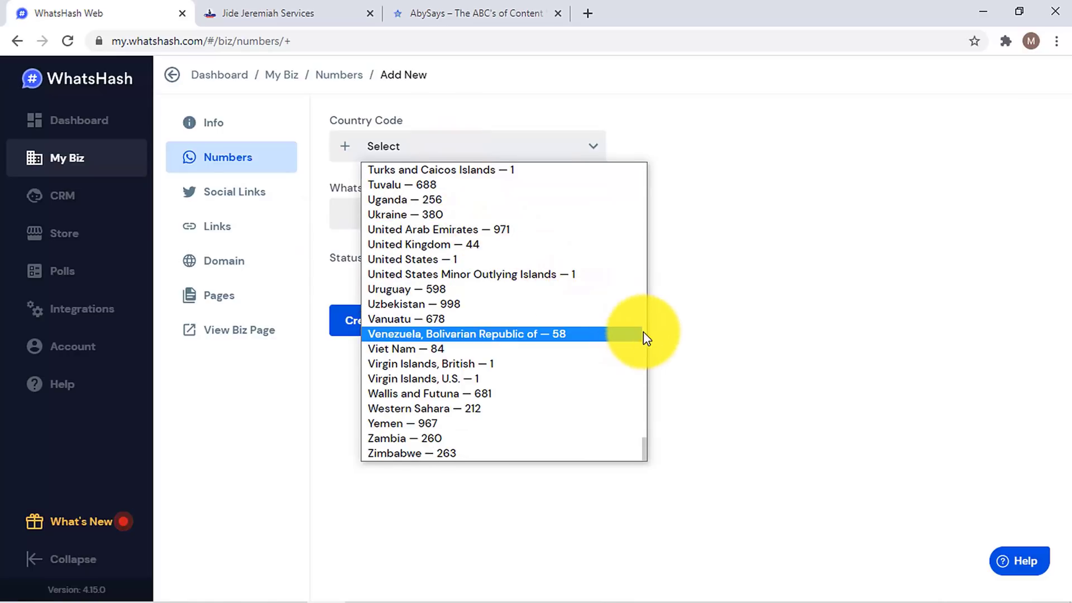
click(644, 329)
click(644, 328)
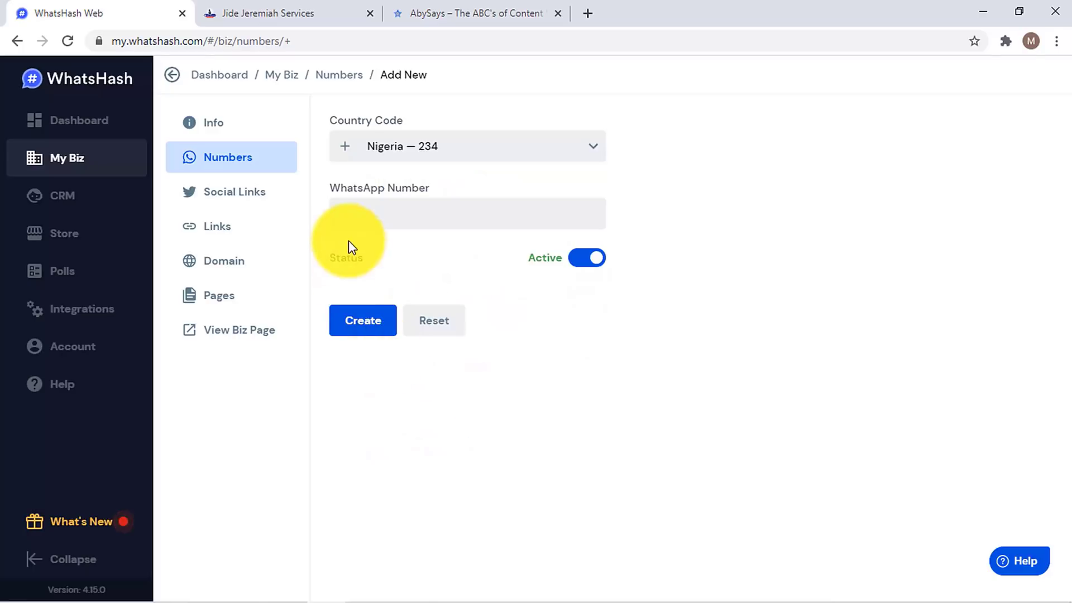
click(378, 216)
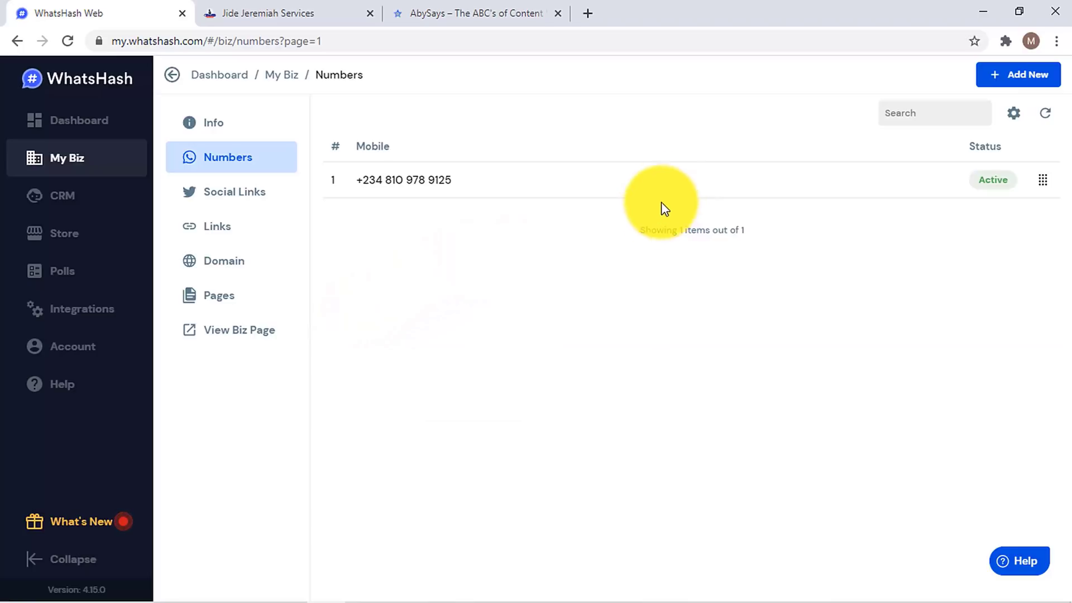
- Go from the Numbers page to the dashboard and open the My Biz Info image uploads
click(1004, 76)
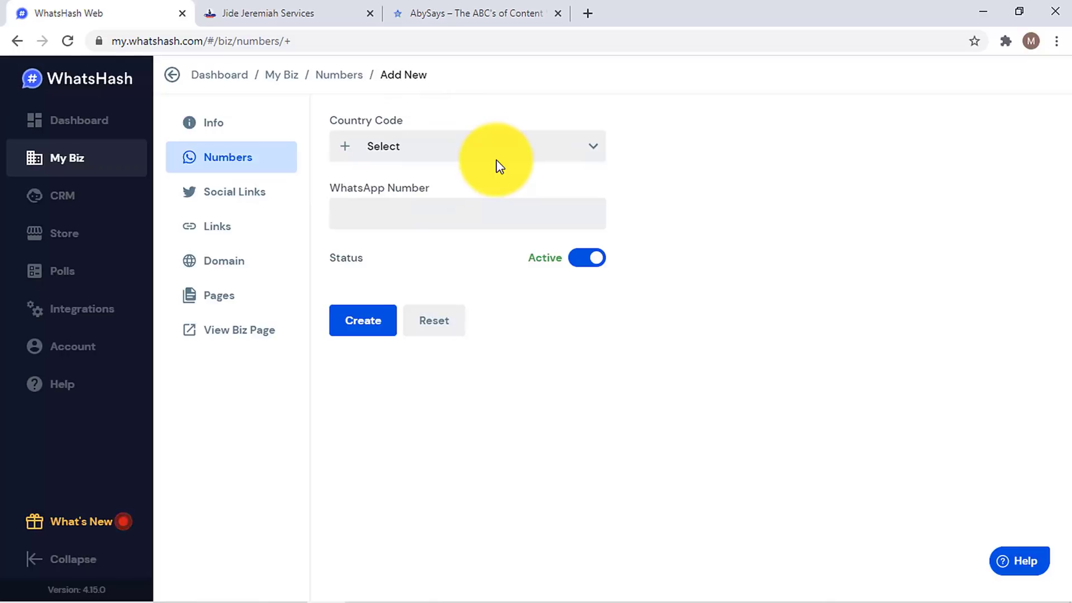
click(115, 121)
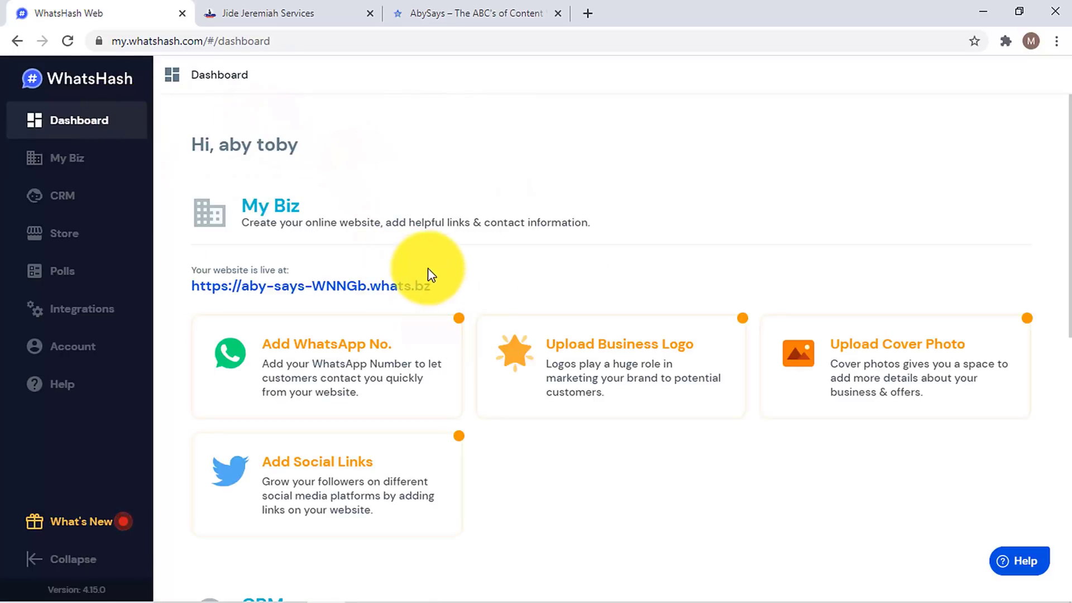
click(668, 376)
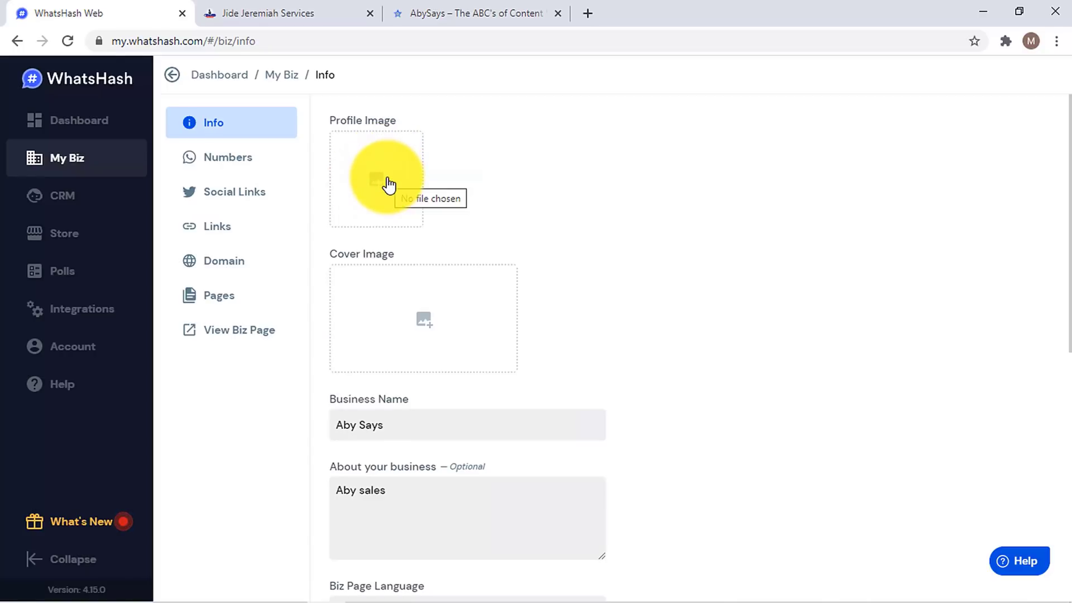
- Load the Logopit PNG from Downloads, enlarge the crop box around the AbySays logo, and crop it as profile image
click(389, 185)
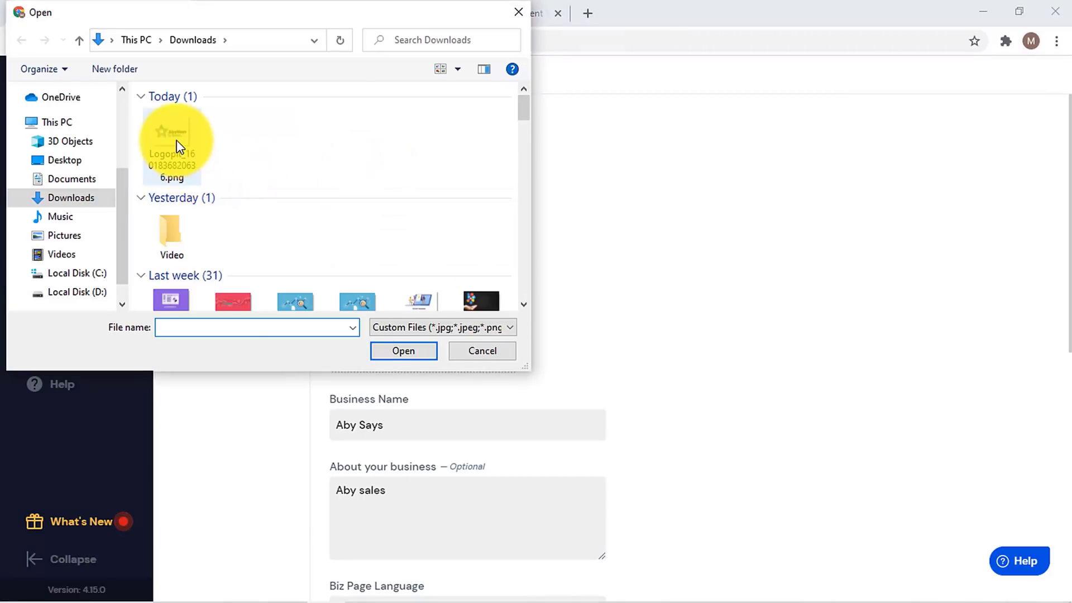
click(176, 145)
double_click(177, 145)
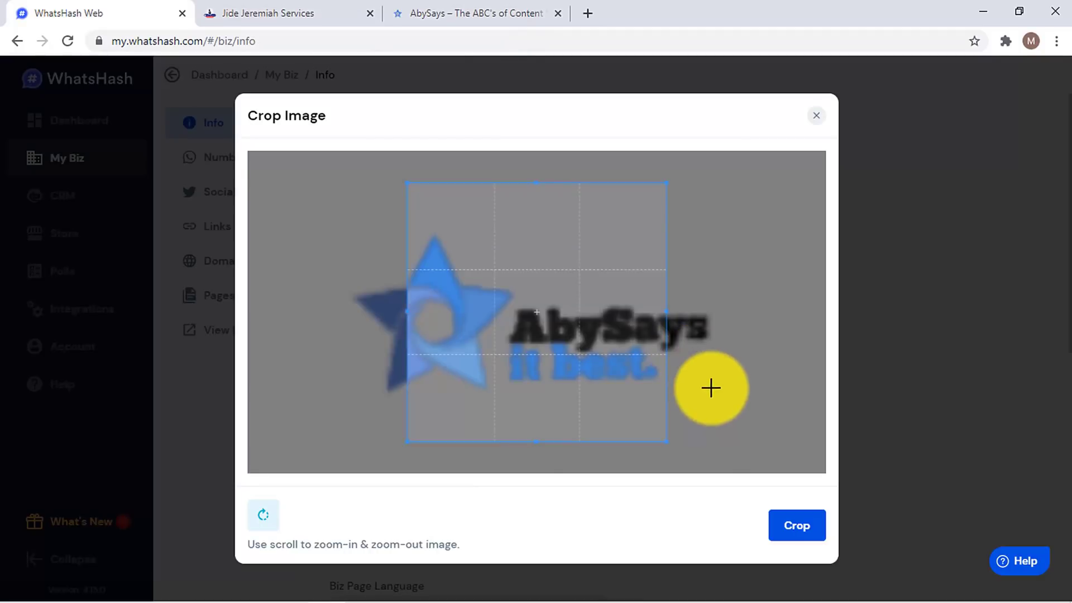
drag(664, 440, 821, 519)
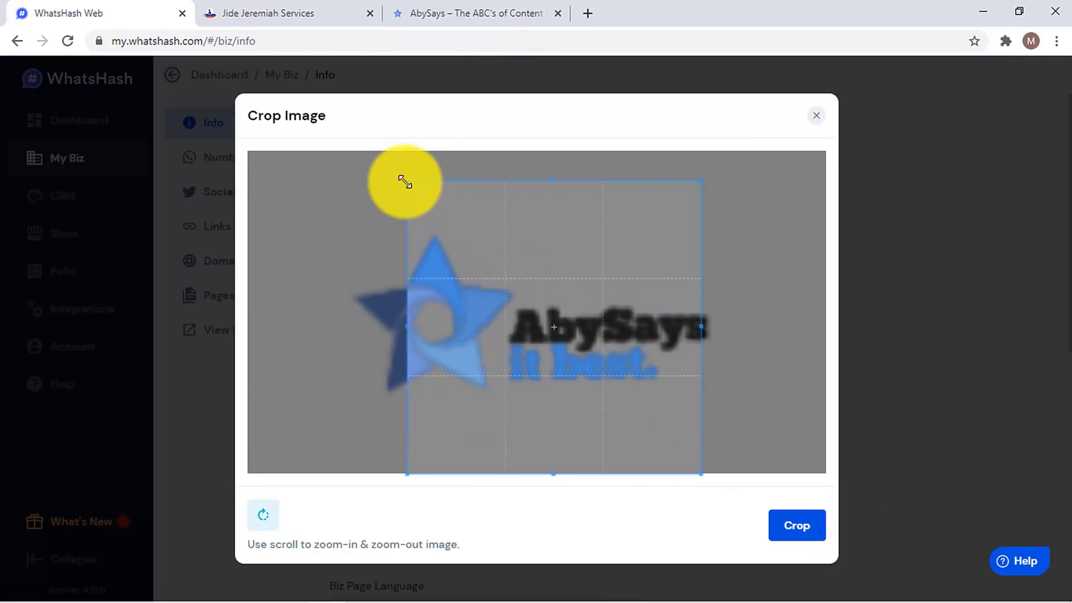
drag(406, 181, 246, 136)
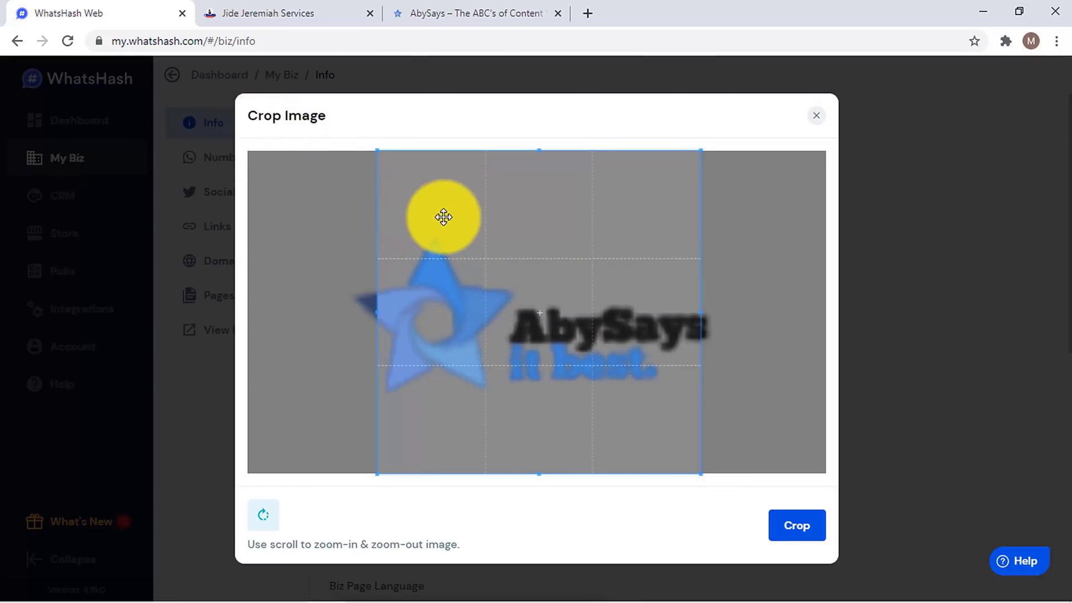
drag(445, 218, 438, 218)
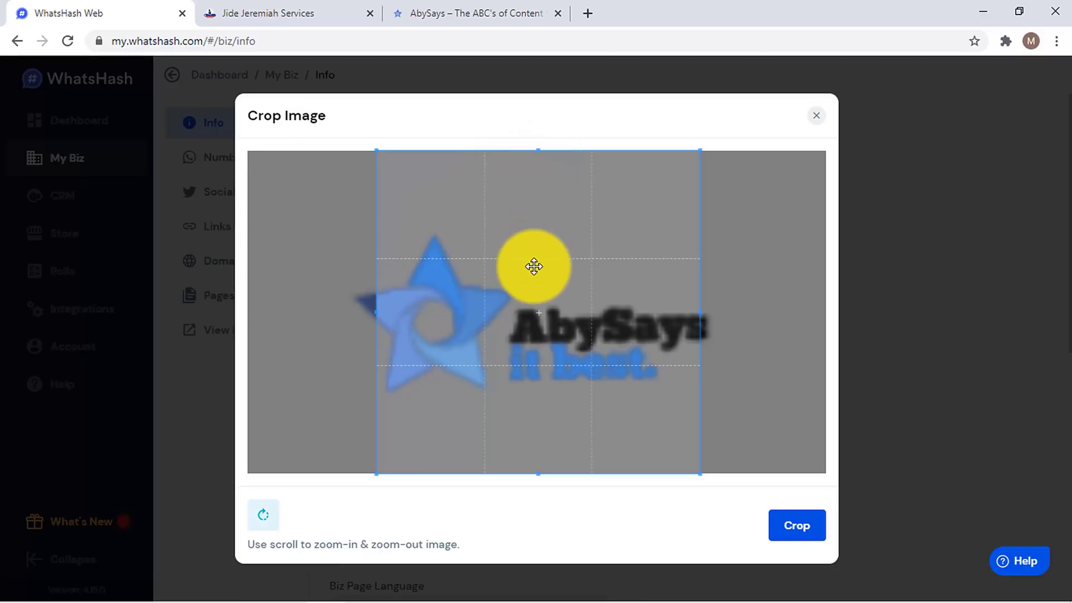
mouse_move(534, 266)
mouse_down()
mouse_move(513, 256)
mouse_move(539, 269)
mouse_up()
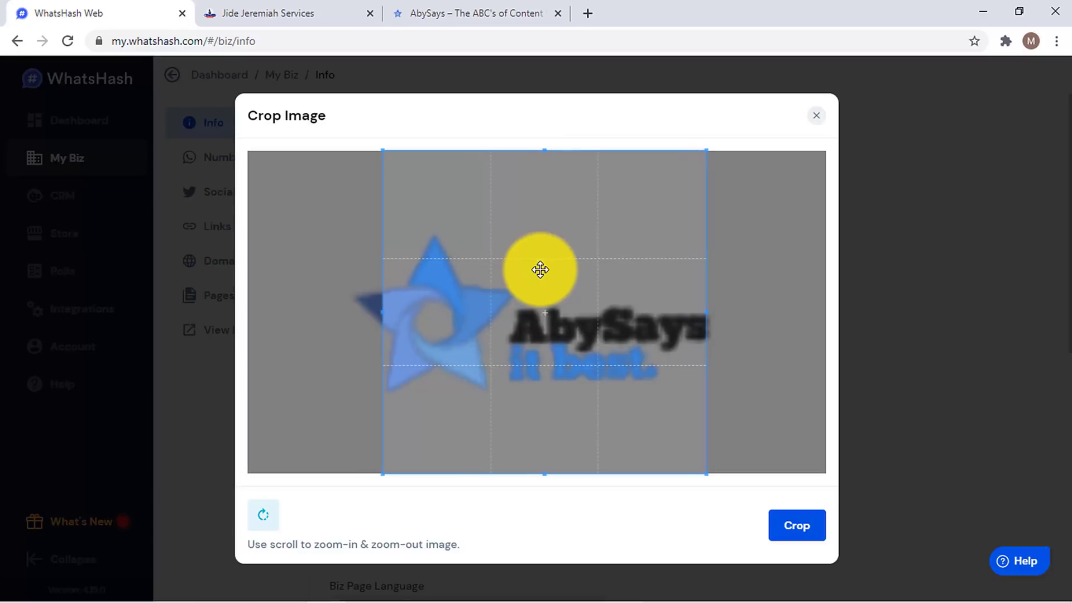
click(817, 535)
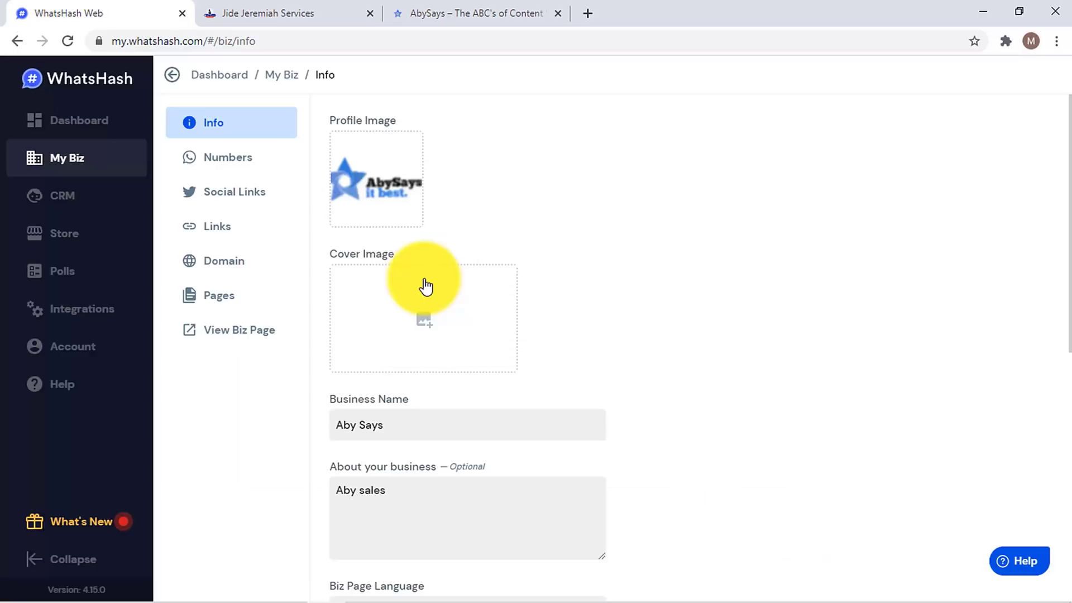
- Load the free banner maker image and crop it as the cover image
click(433, 312)
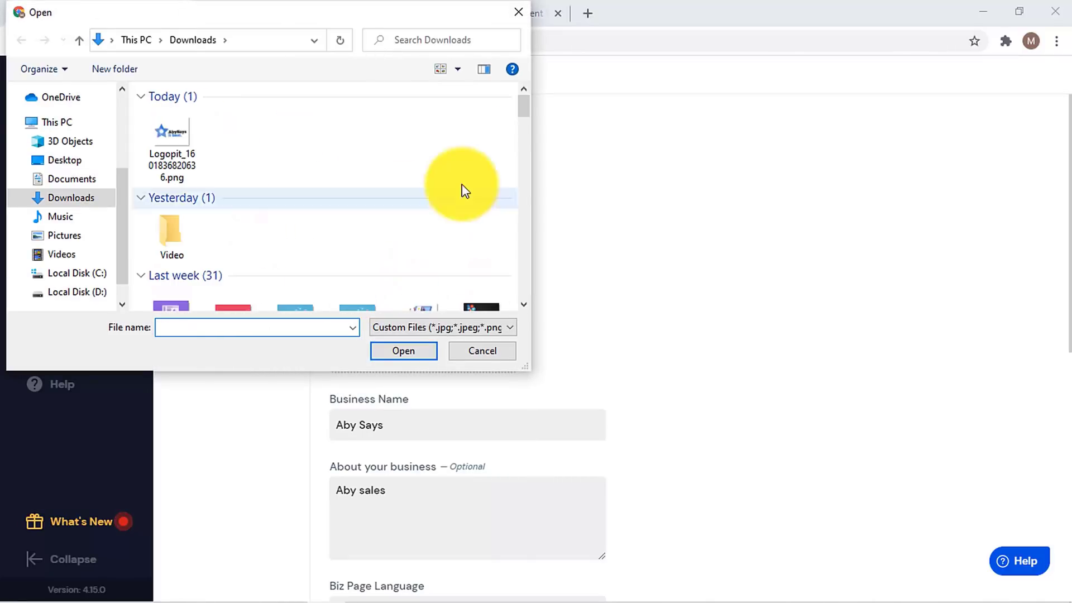
scroll(322, 200, down, 5)
double_click(304, 193)
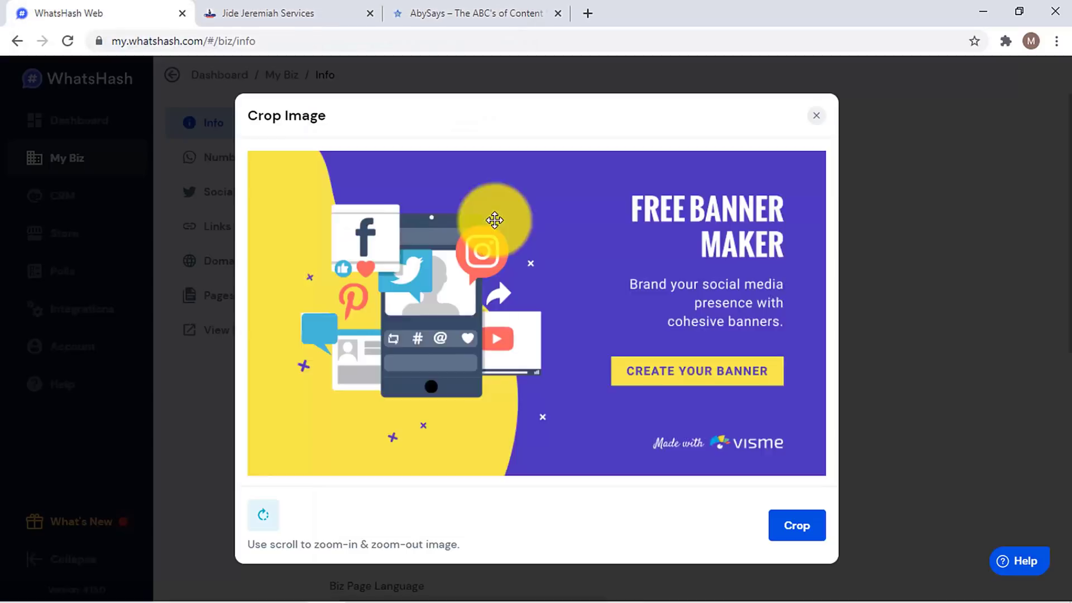
drag(689, 230, 508, 330)
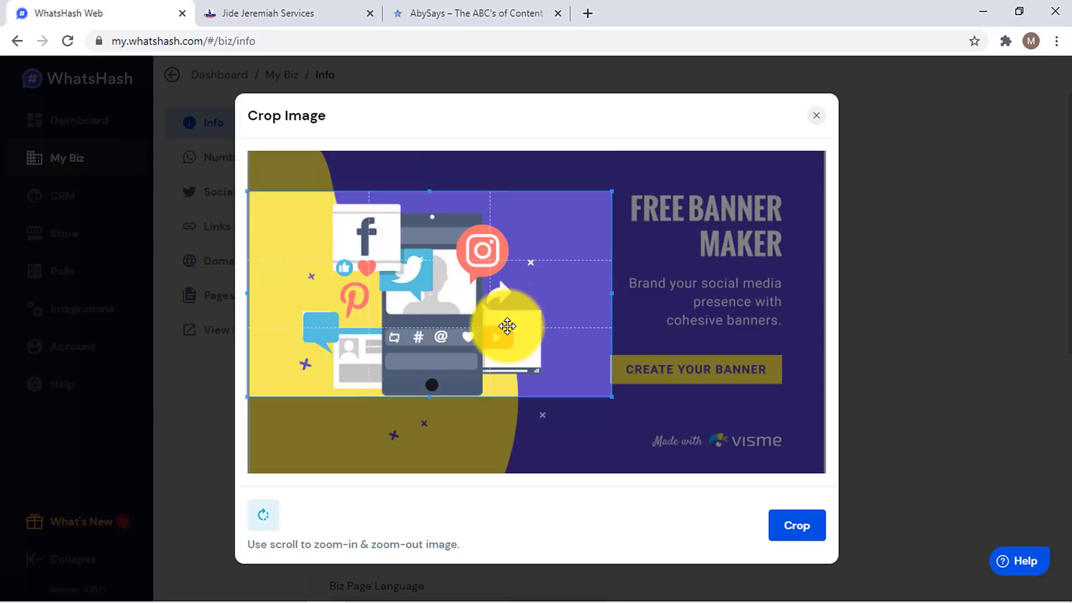
click(785, 531)
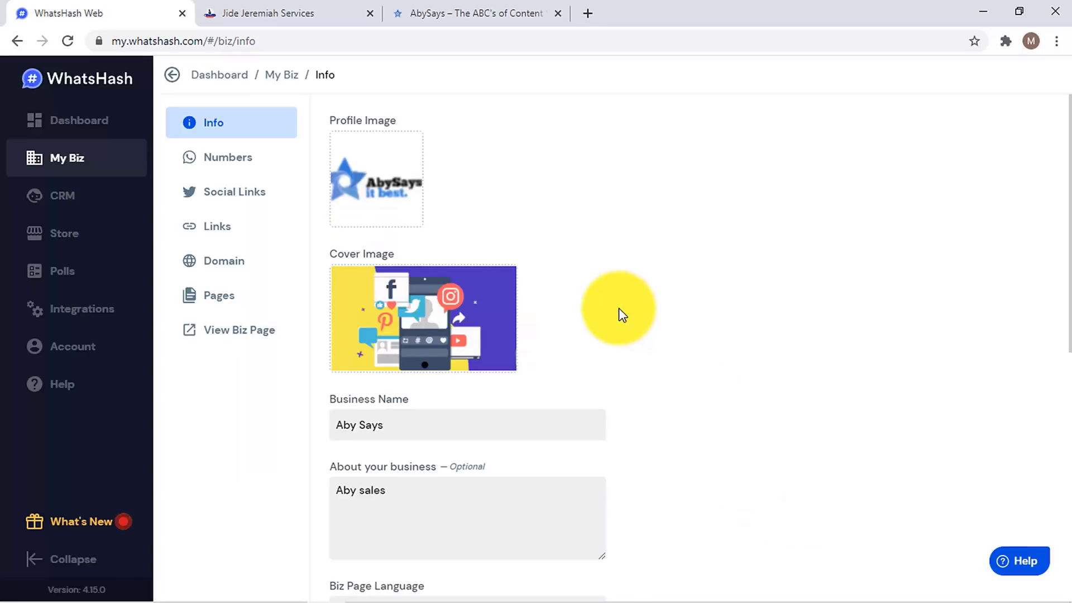
drag(1067, 192, 1068, 349)
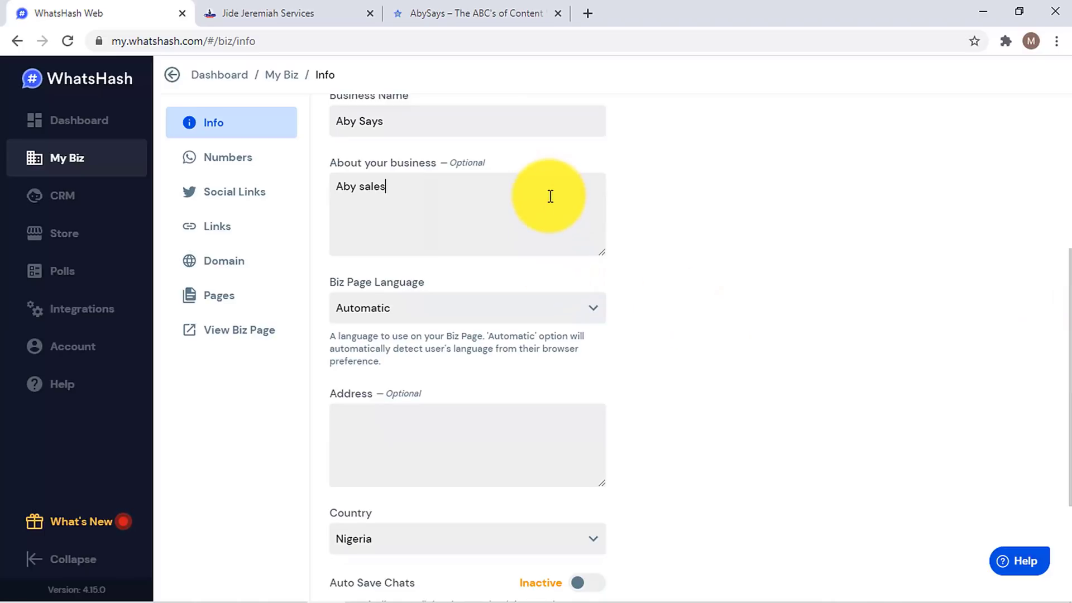
drag(1071, 381, 1071, 384)
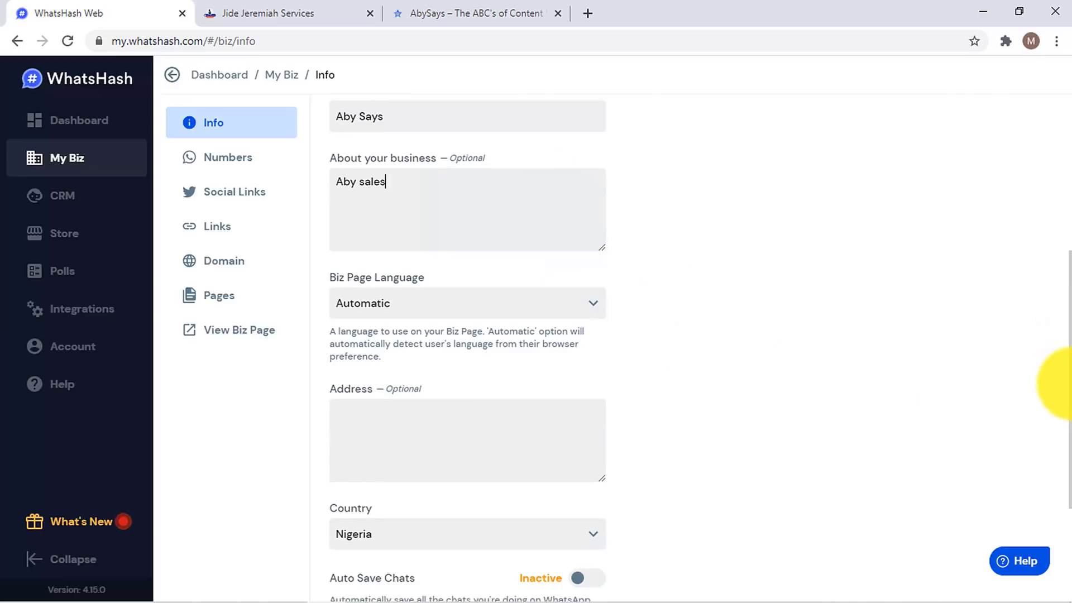
scroll(1064, 385, down, 2)
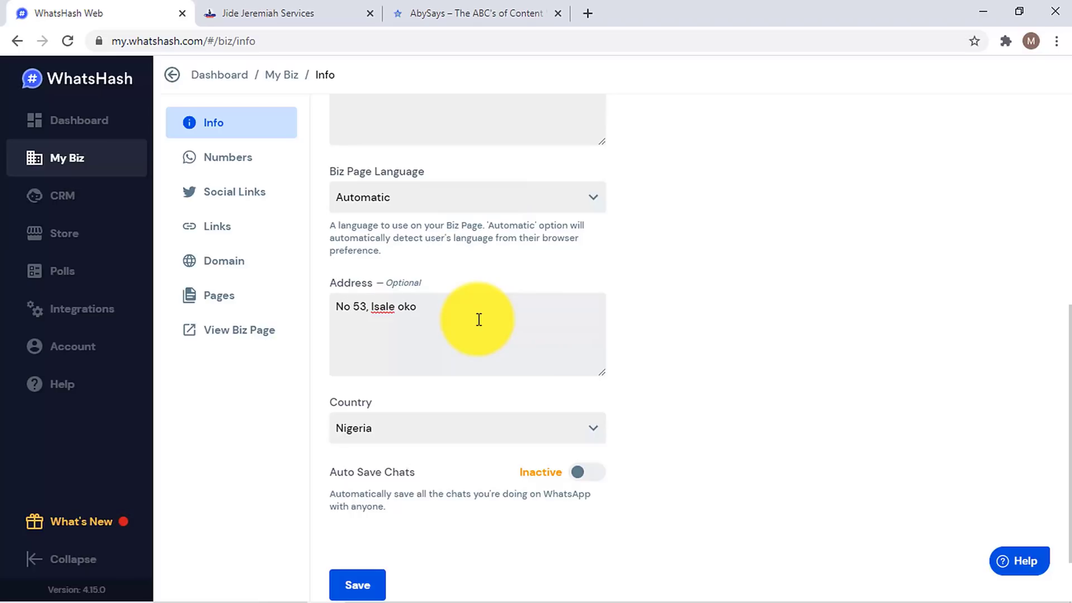
scroll(413, 455, down, 1)
click(378, 510)
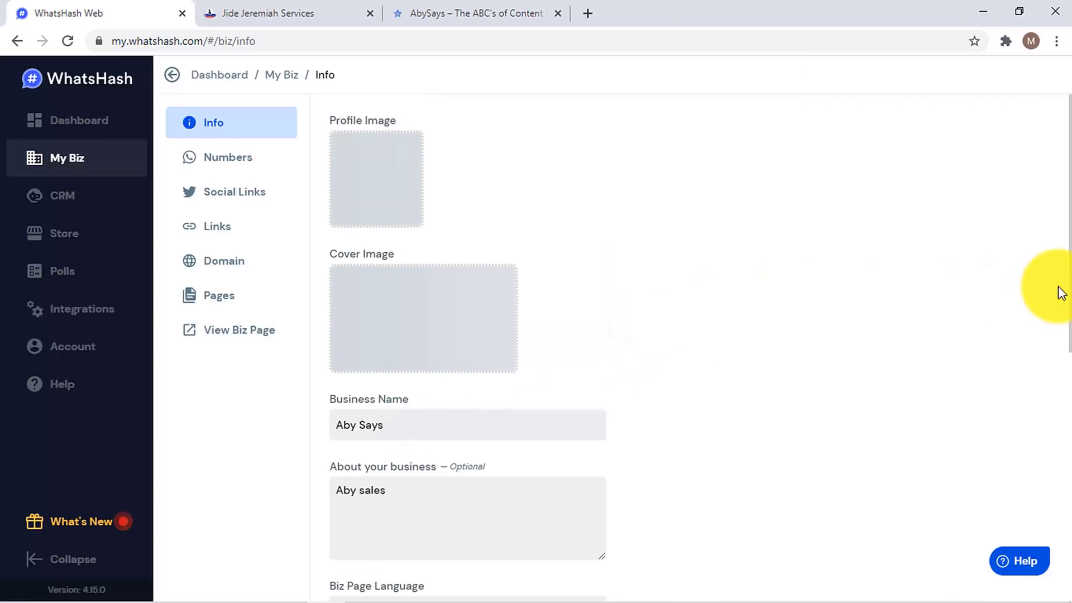
- Open the live business website from the dashboard and scroll through its new cover, logo and name
click(97, 126)
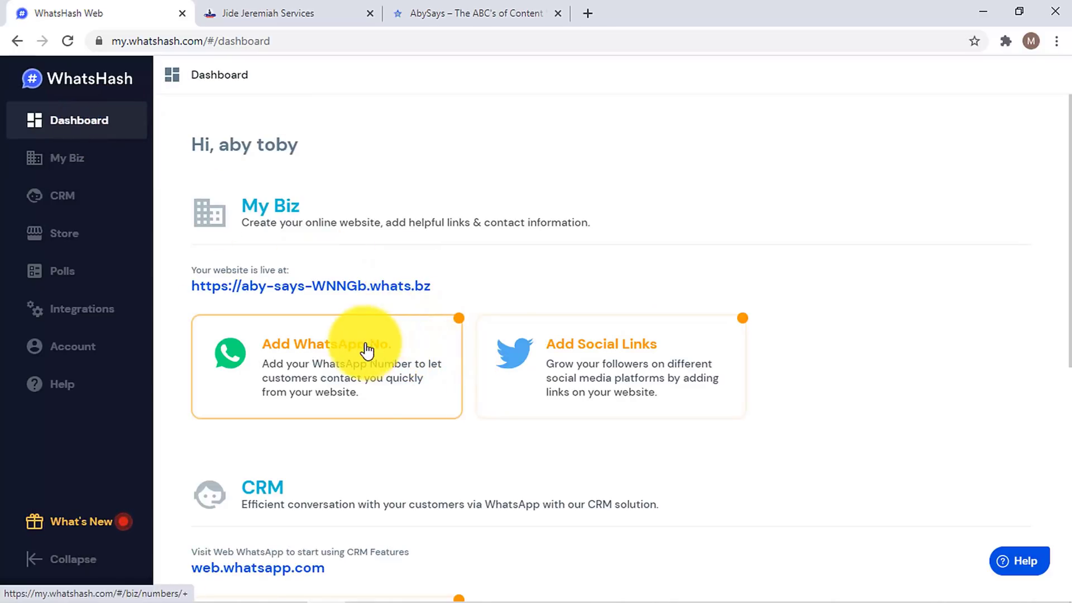
mouse_move(321, 295)
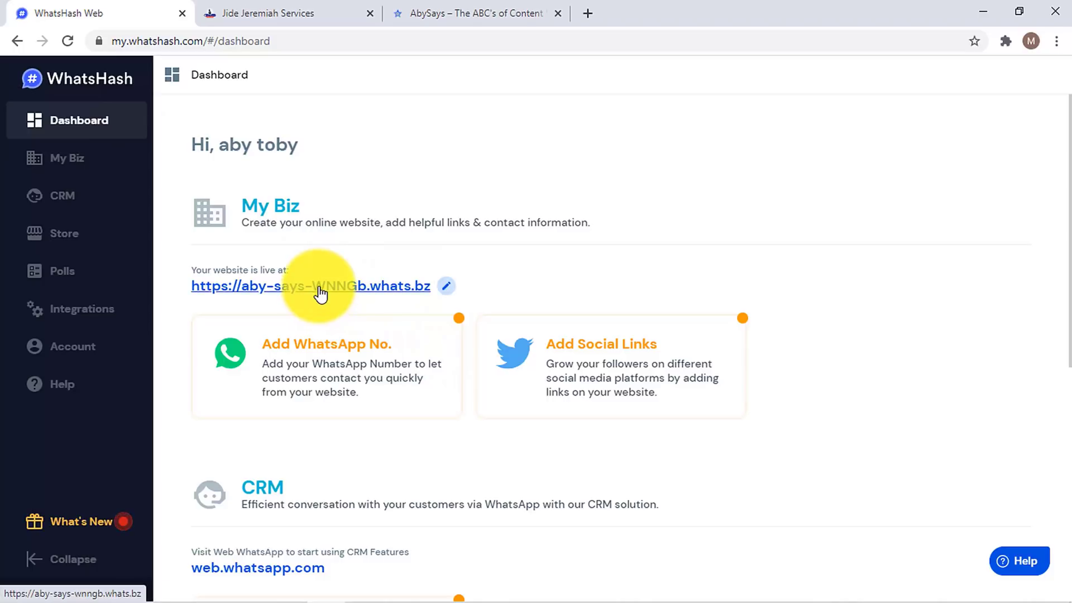
click(320, 295)
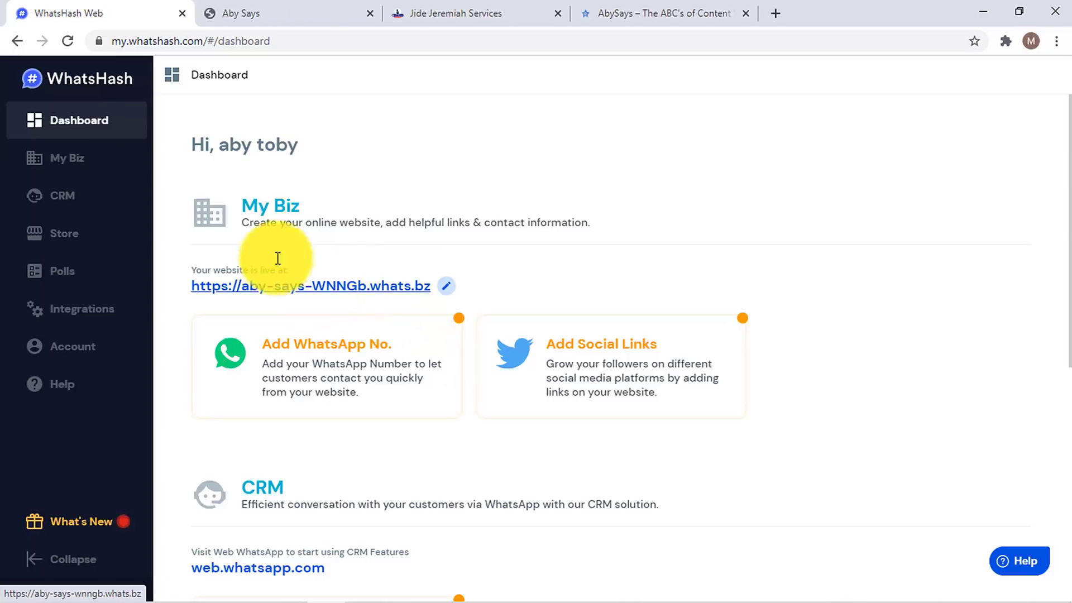
click(271, 11)
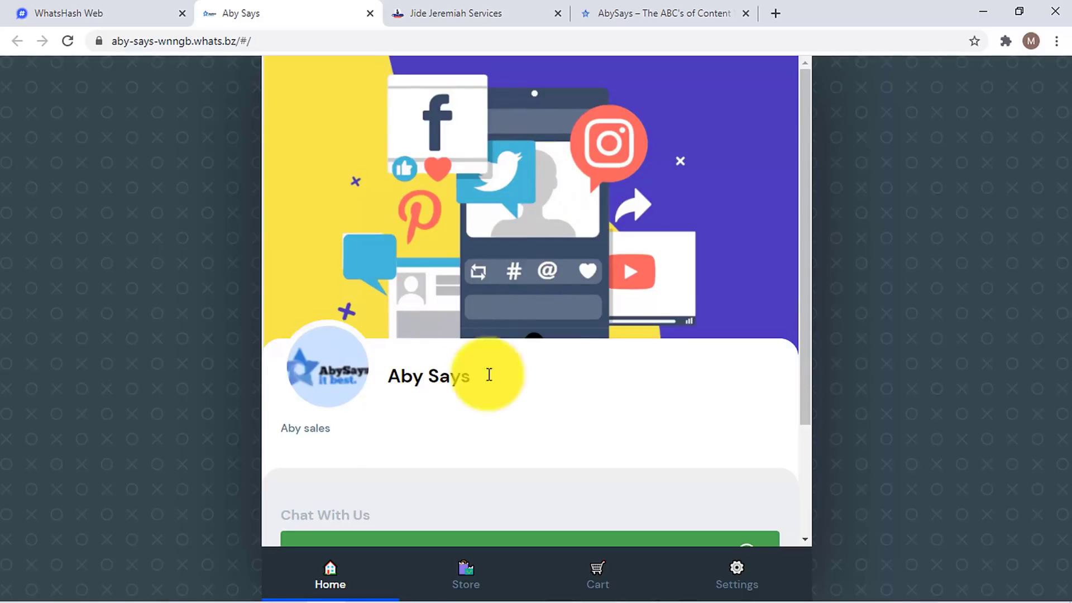
scroll(591, 335, down, 2)
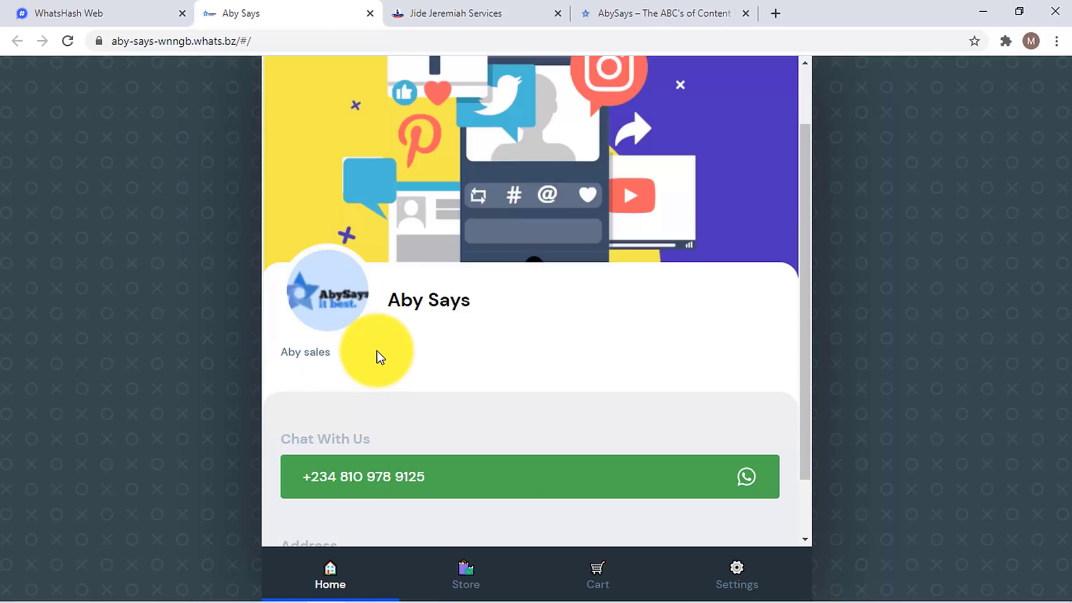
- Create a Twitter social link with the pasted Aby Says profile URL
click(92, 7)
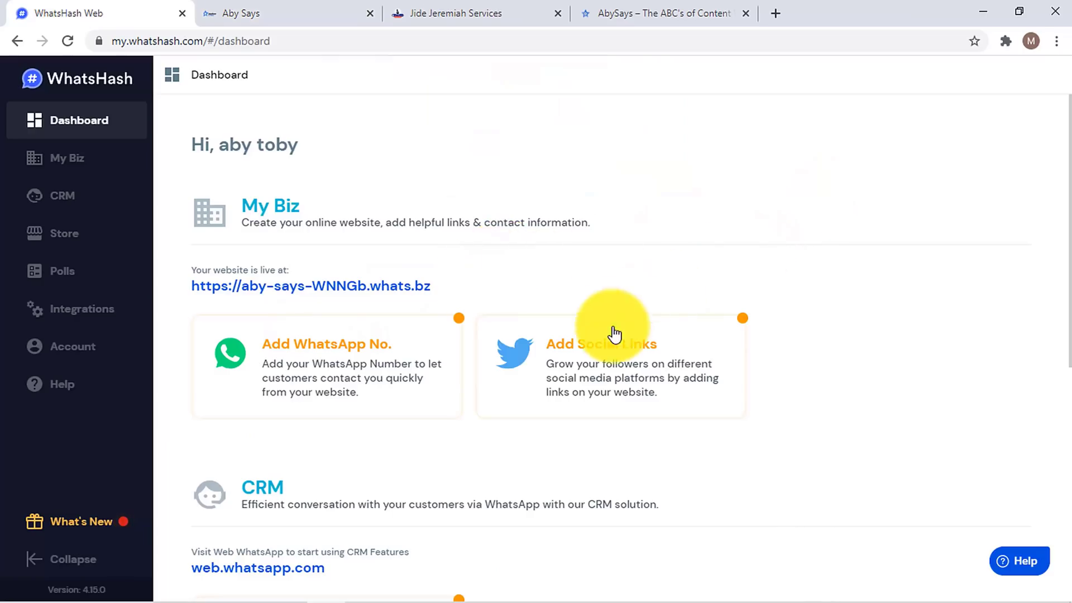
click(646, 342)
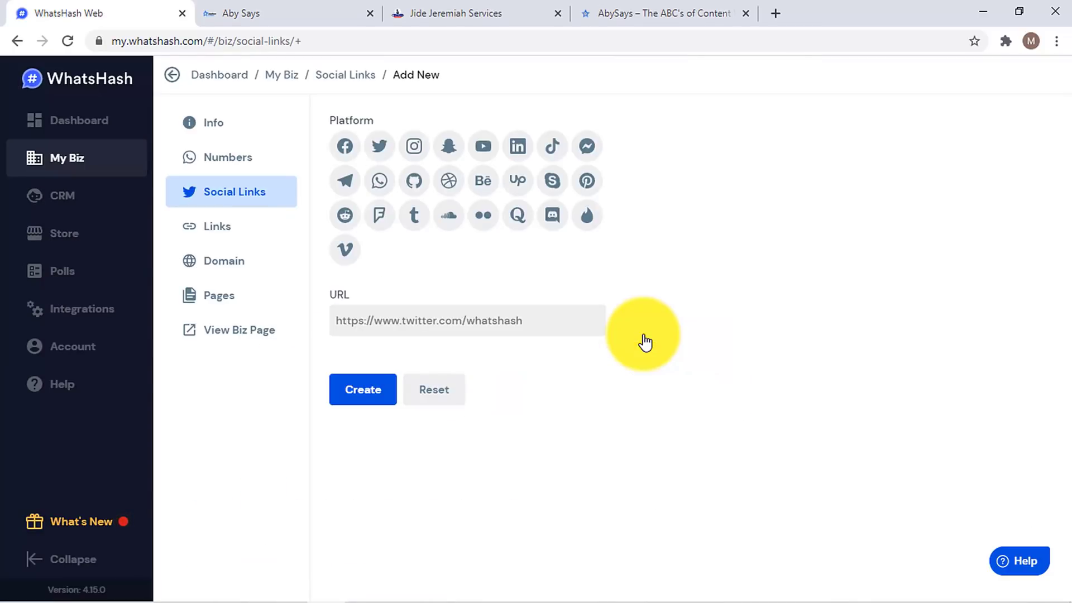
click(381, 150)
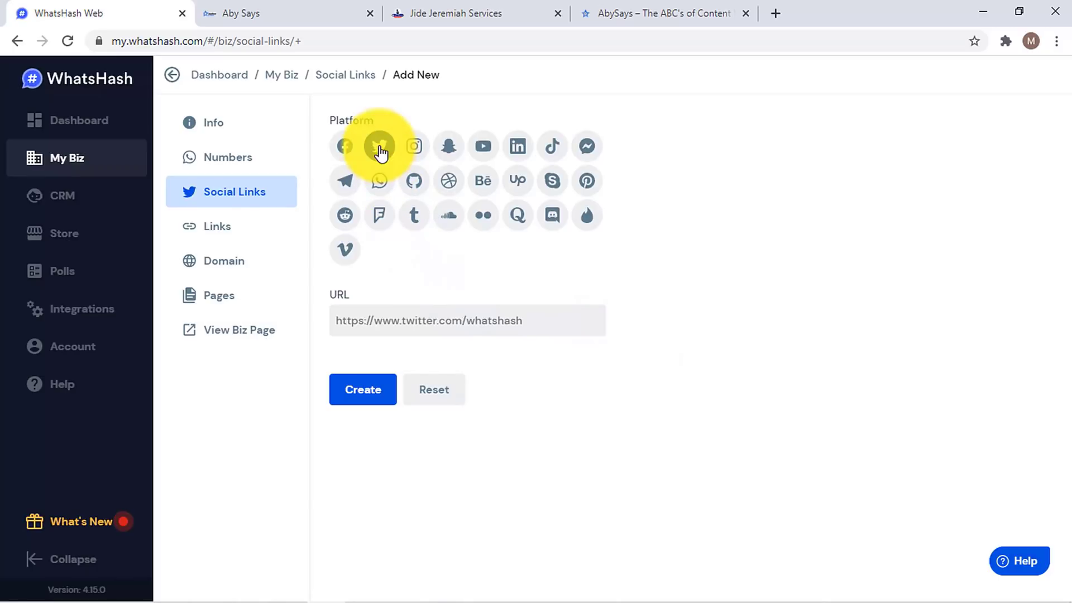
click(463, 323)
text(https://twitter.com/abysays)
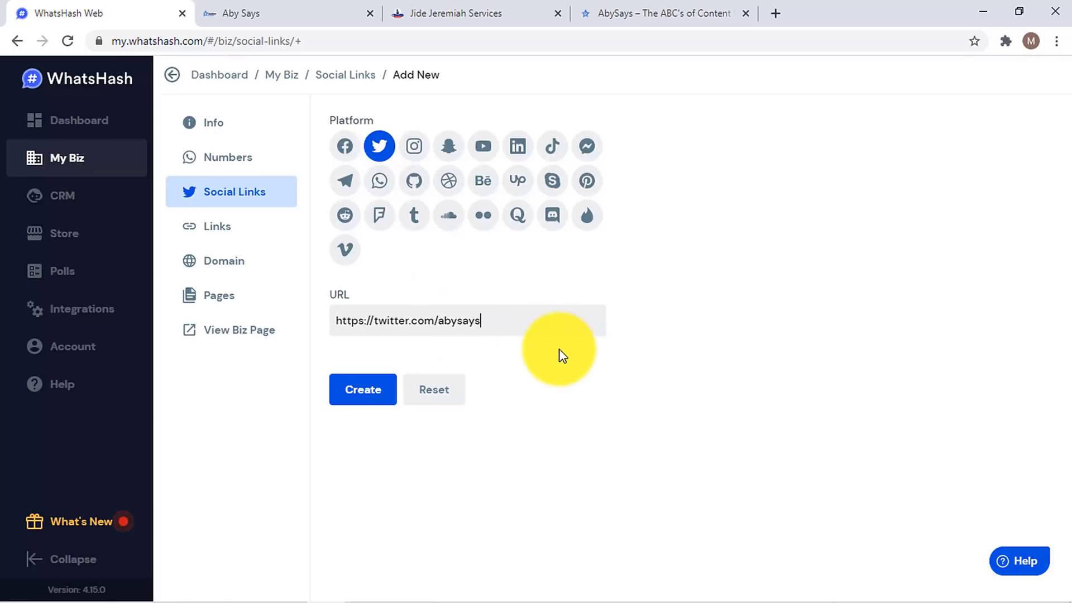
click(378, 393)
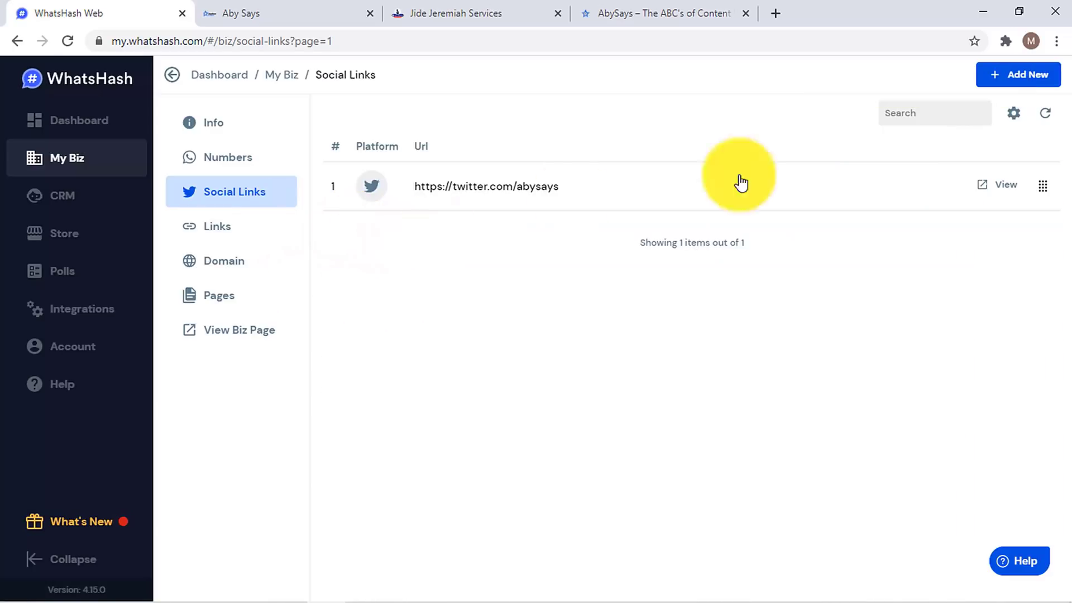
- Begin a Facebook social link, then switch to the live Aby Says page
click(1008, 76)
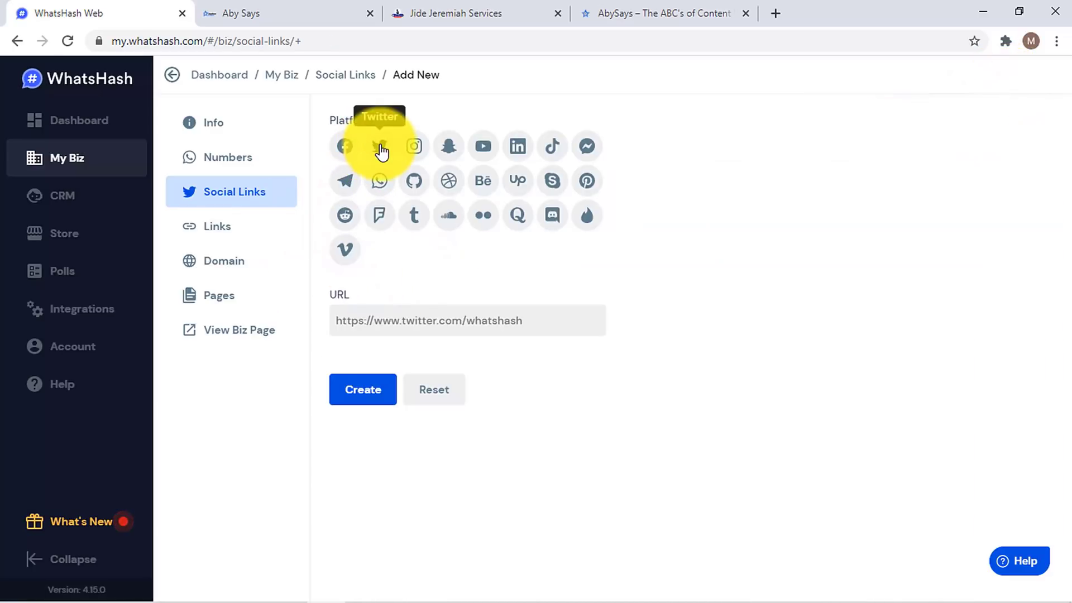
click(345, 148)
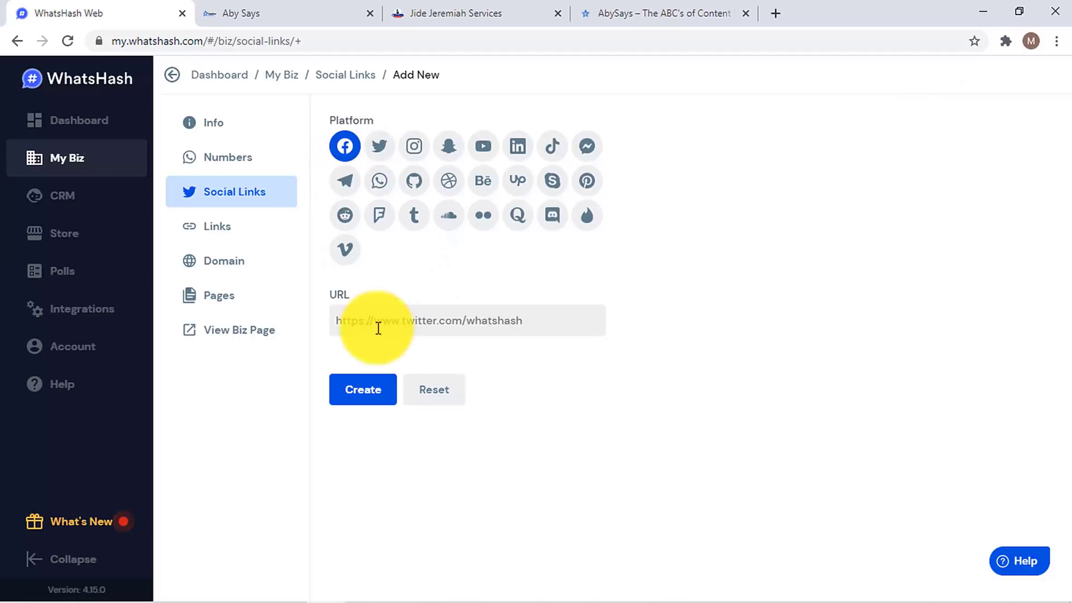
click(381, 325)
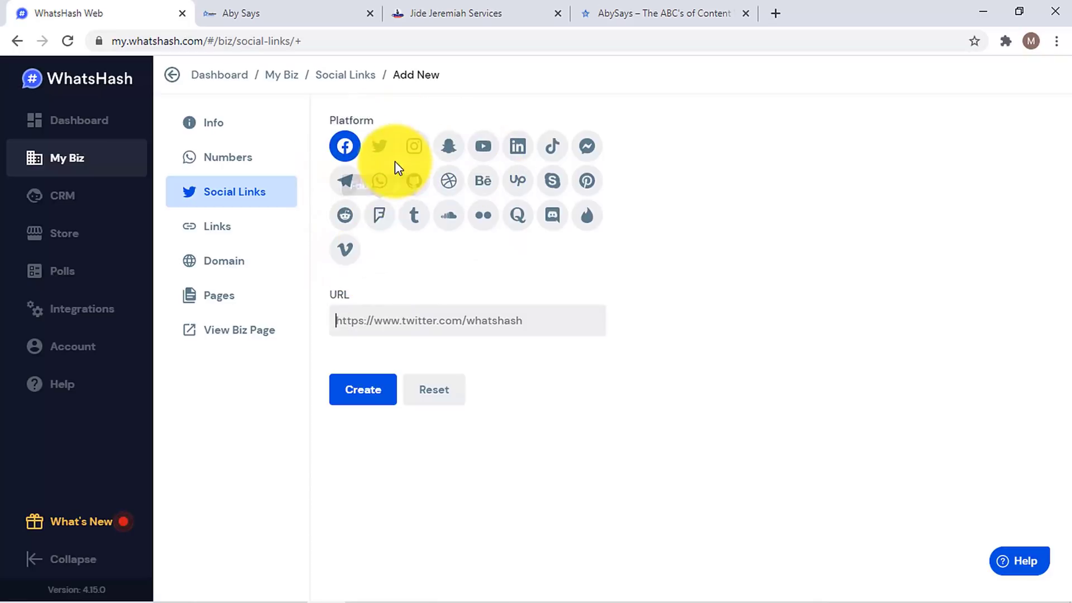
click(311, 7)
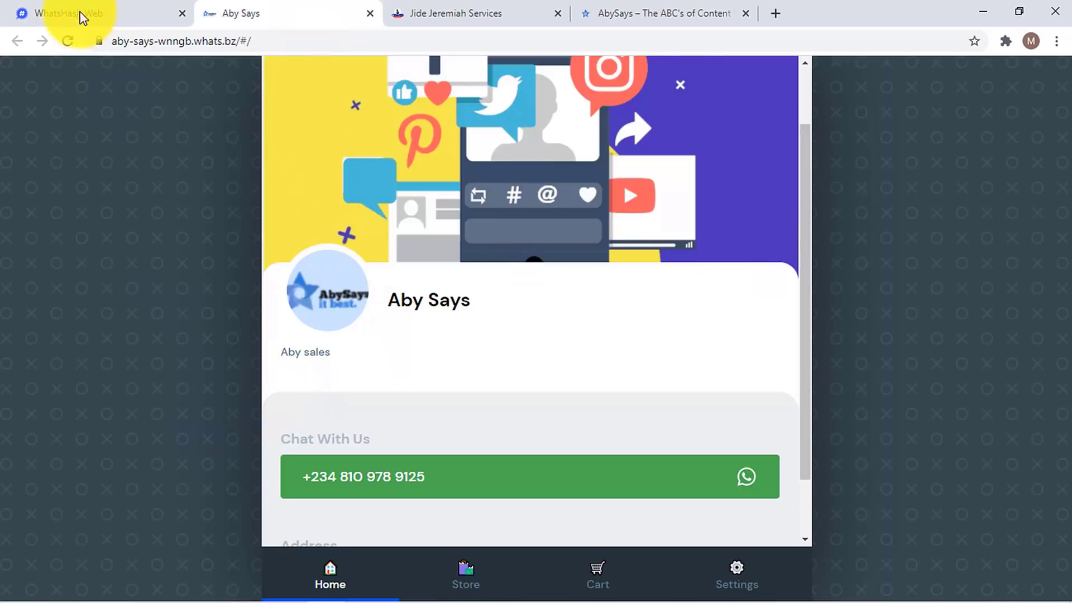
- Reload the live Aby Says page to check the Twitter link and address, then browse the Jide Jeremiah Services shop
click(68, 43)
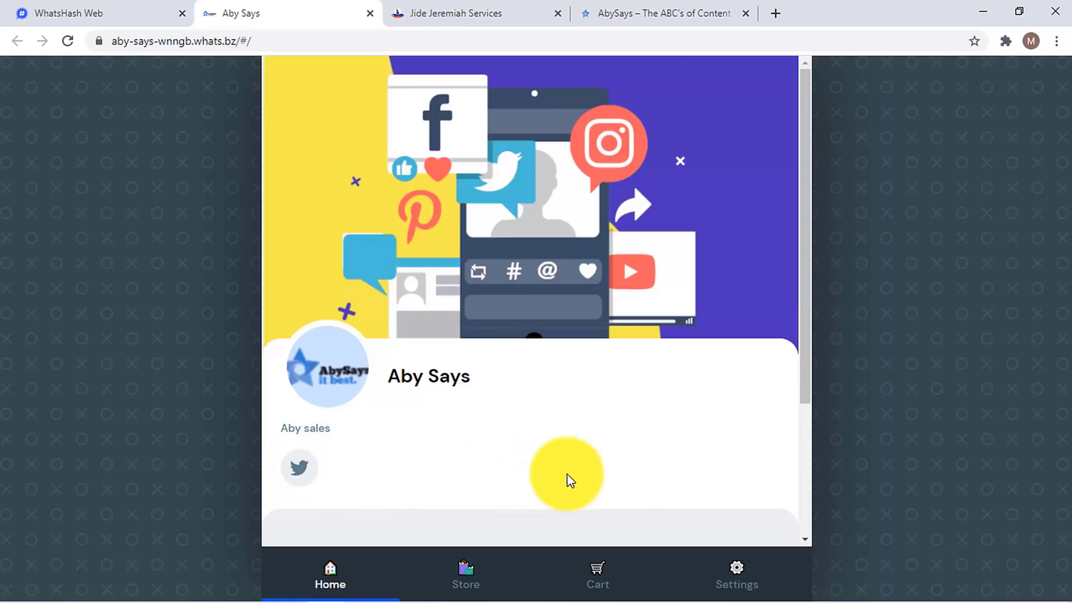
drag(807, 250, 800, 406)
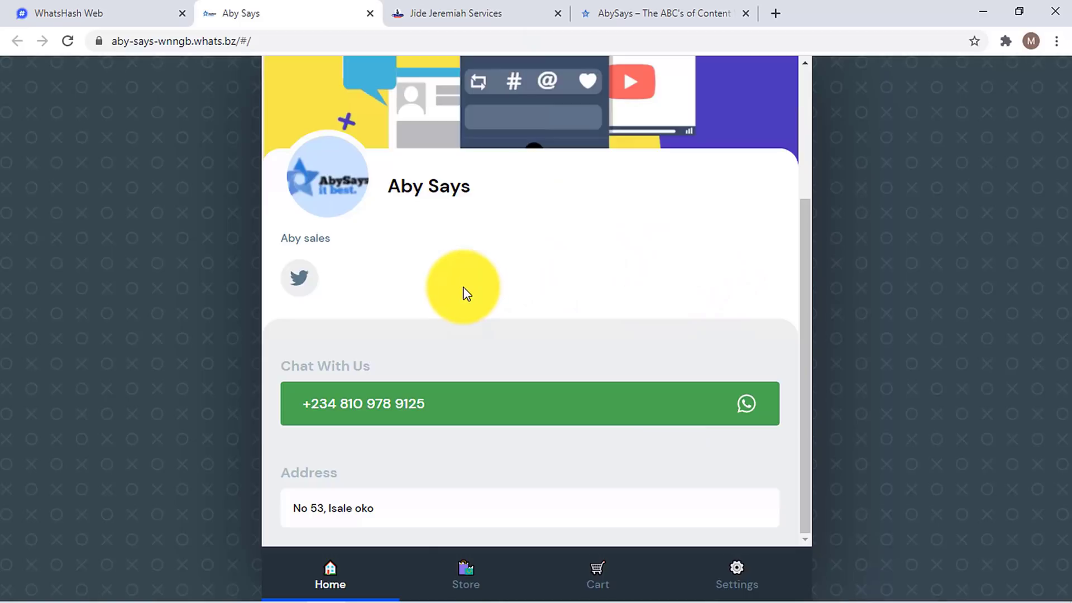
click(414, 11)
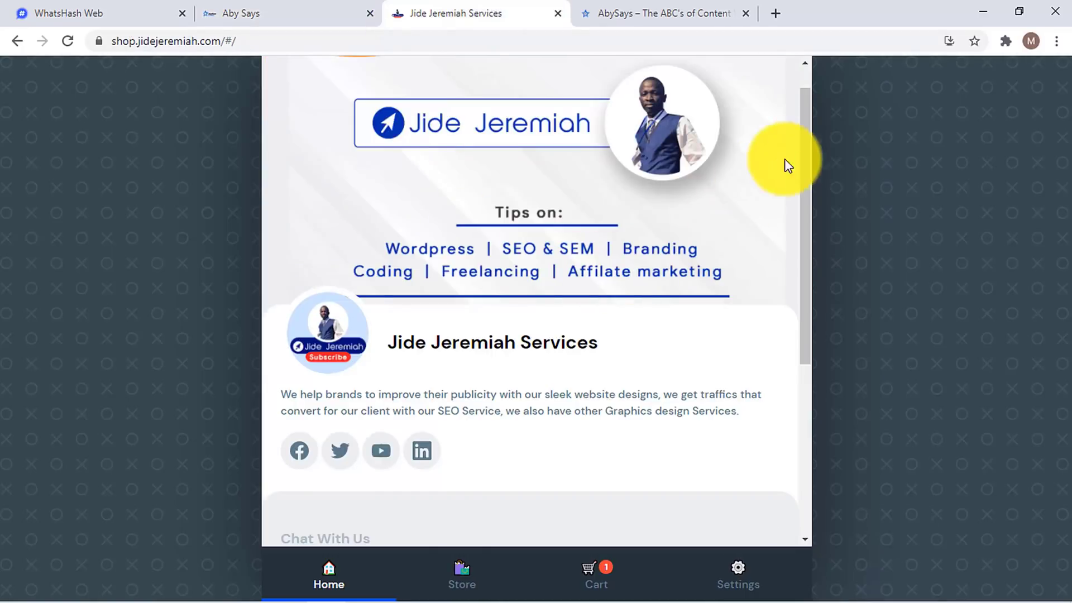
scroll(806, 112, up, 1)
scroll(801, 168, down, 2)
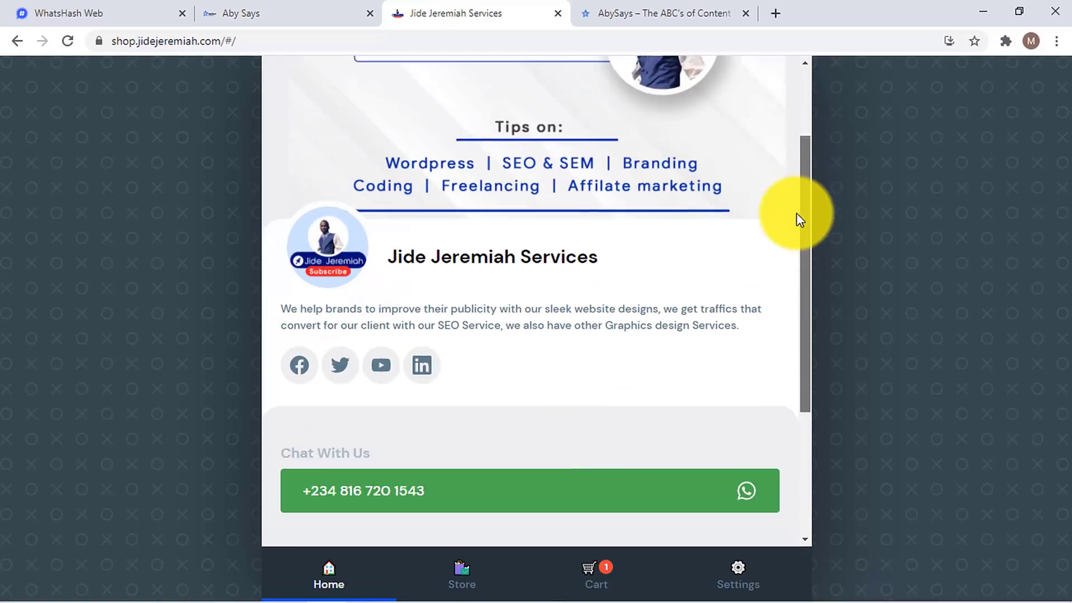
scroll(797, 240, down, 3)
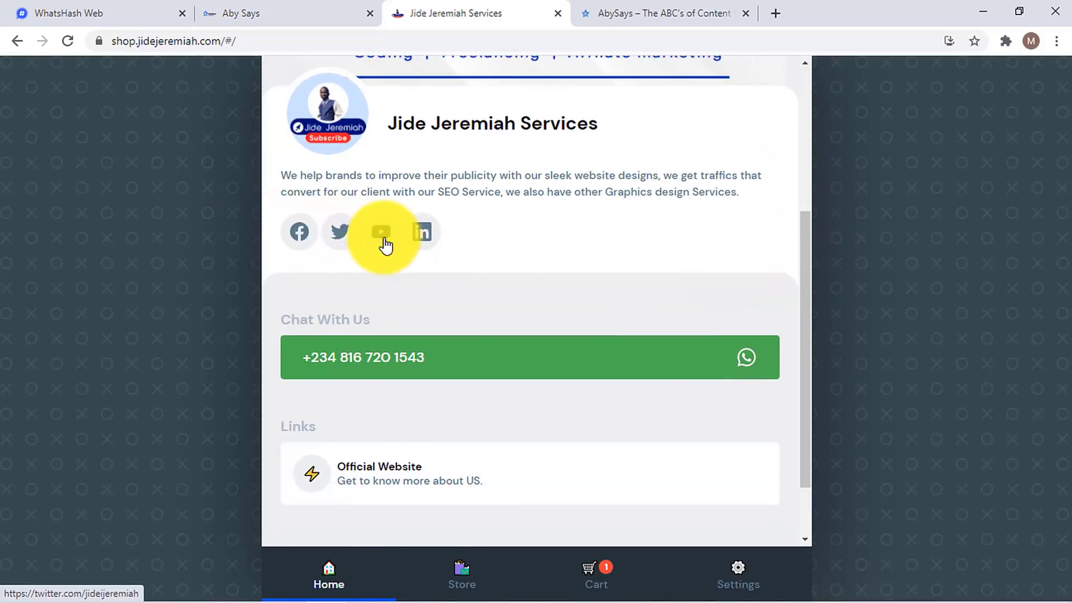
scroll(799, 321, down, 2)
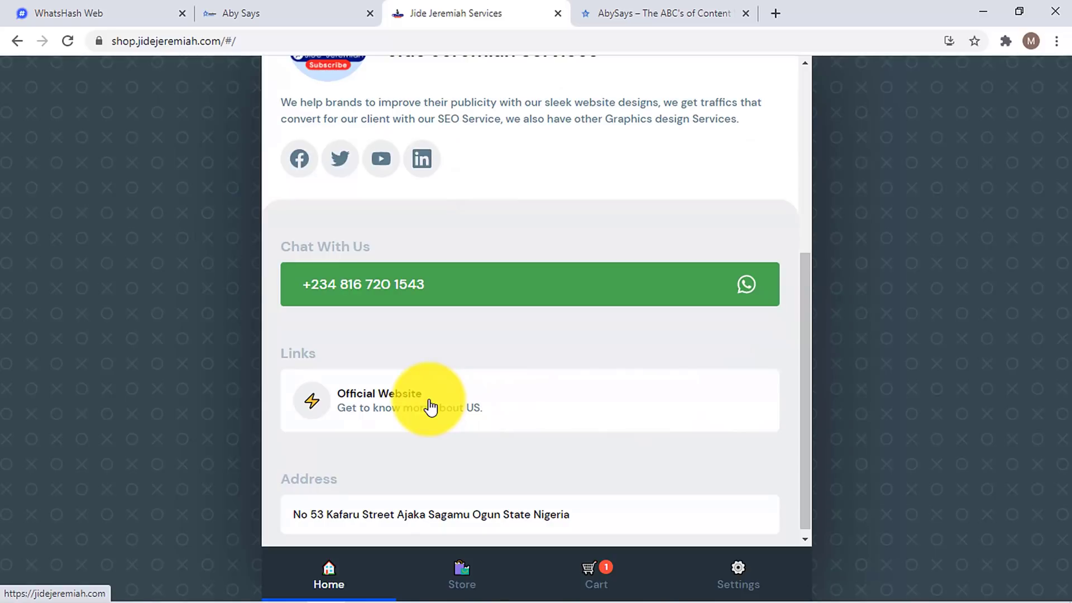
click(146, 8)
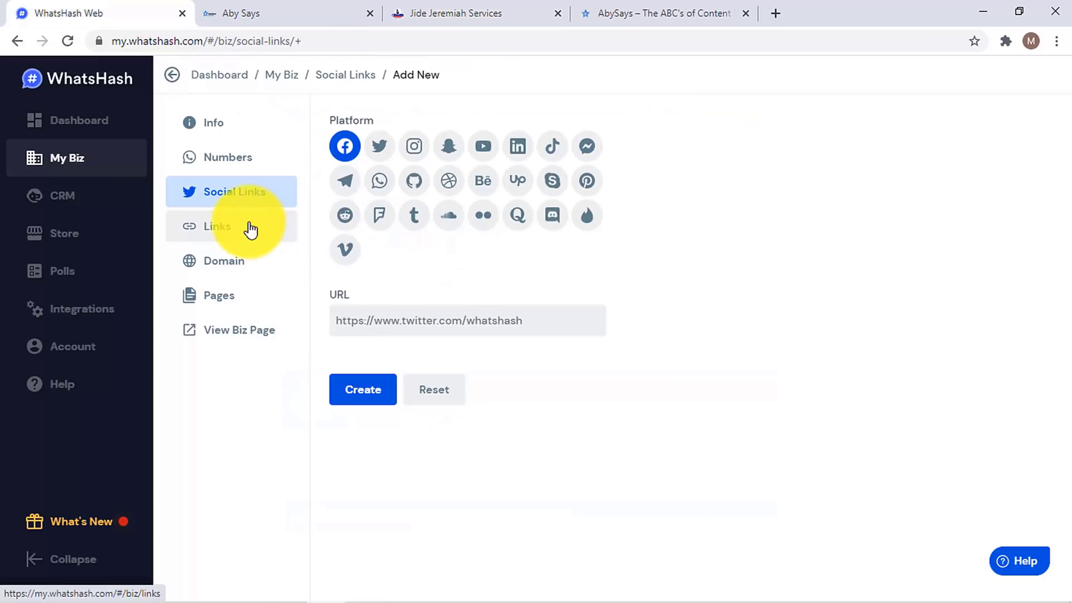
click(88, 160)
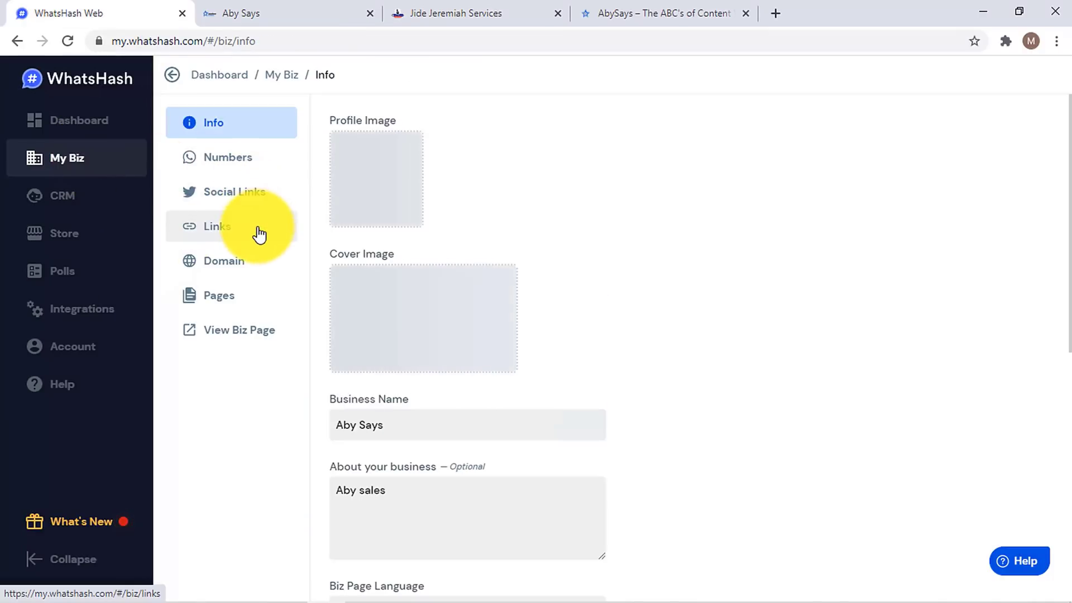
click(259, 234)
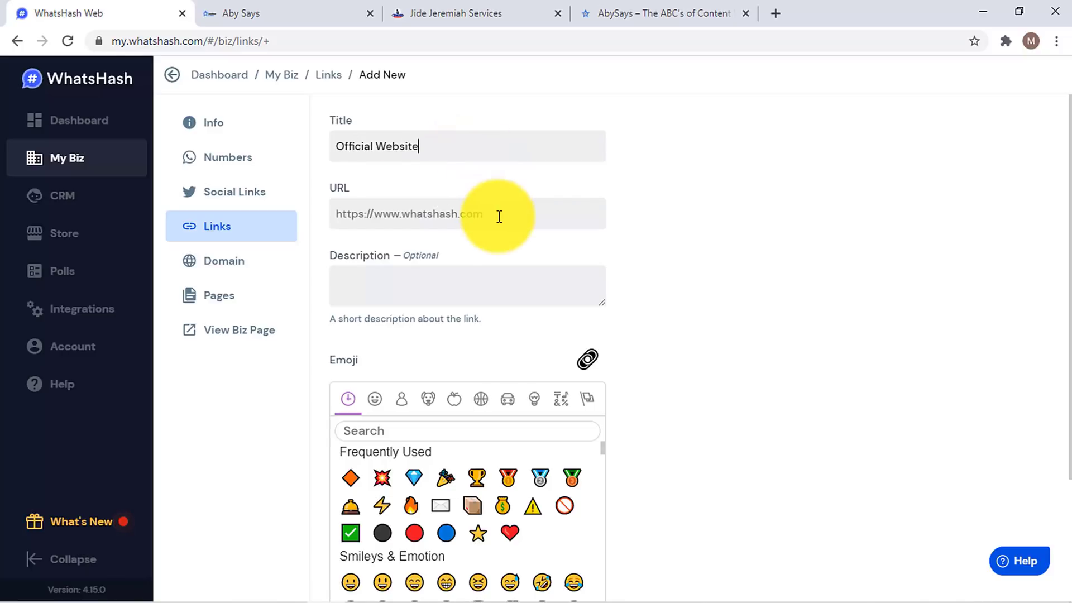
click(306, 7)
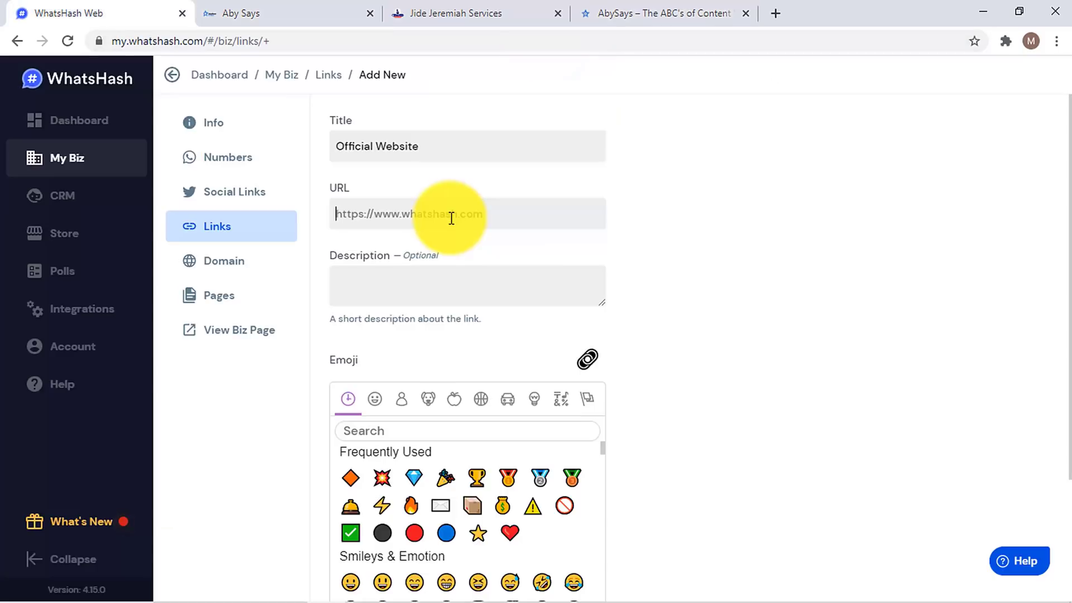
text(https://abysays.com/)
- Copy the AbySays homepage headline and tagline and paste it as the link description
click(451, 289)
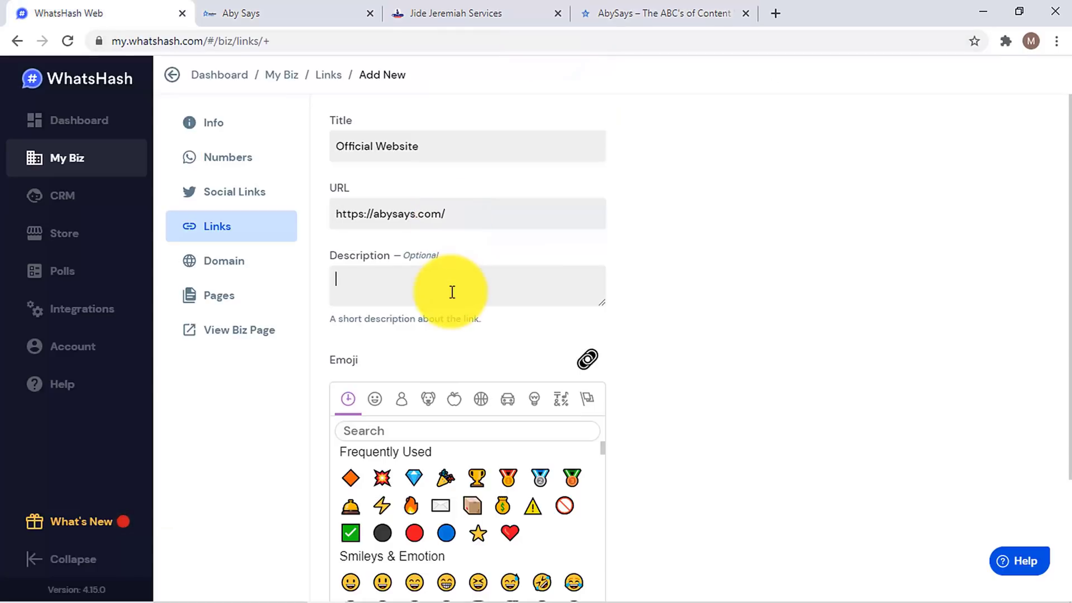
click(619, 7)
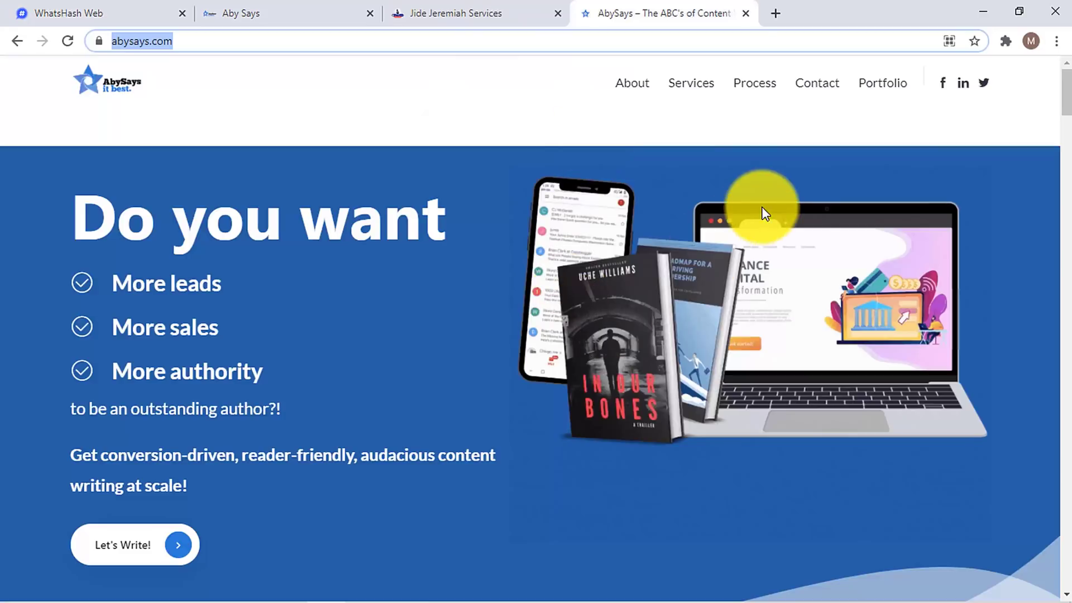
drag(192, 489, 49, 219)
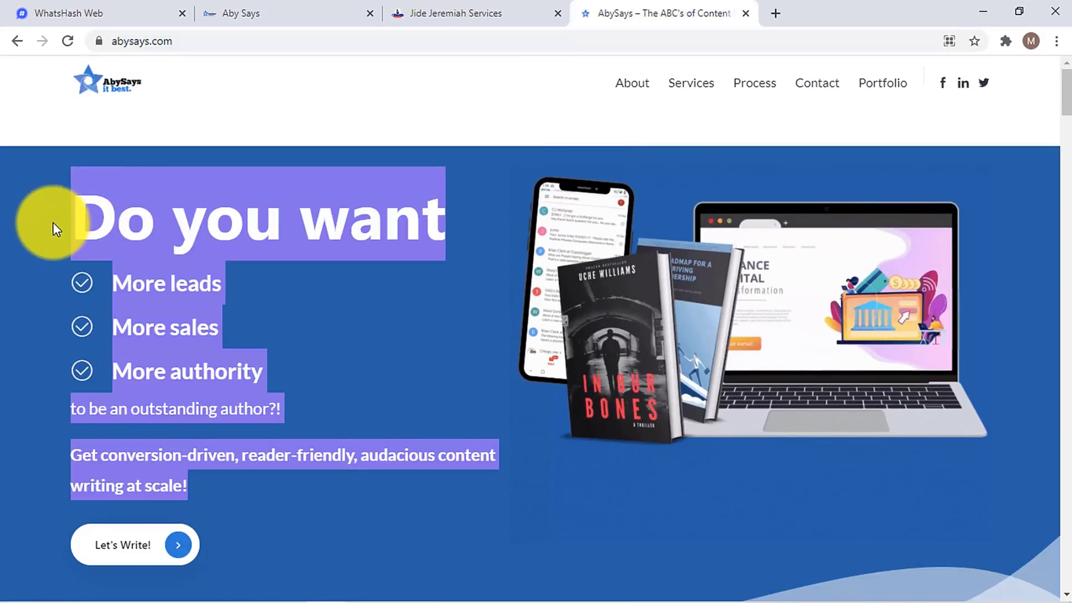
click(124, 11)
click(393, 271)
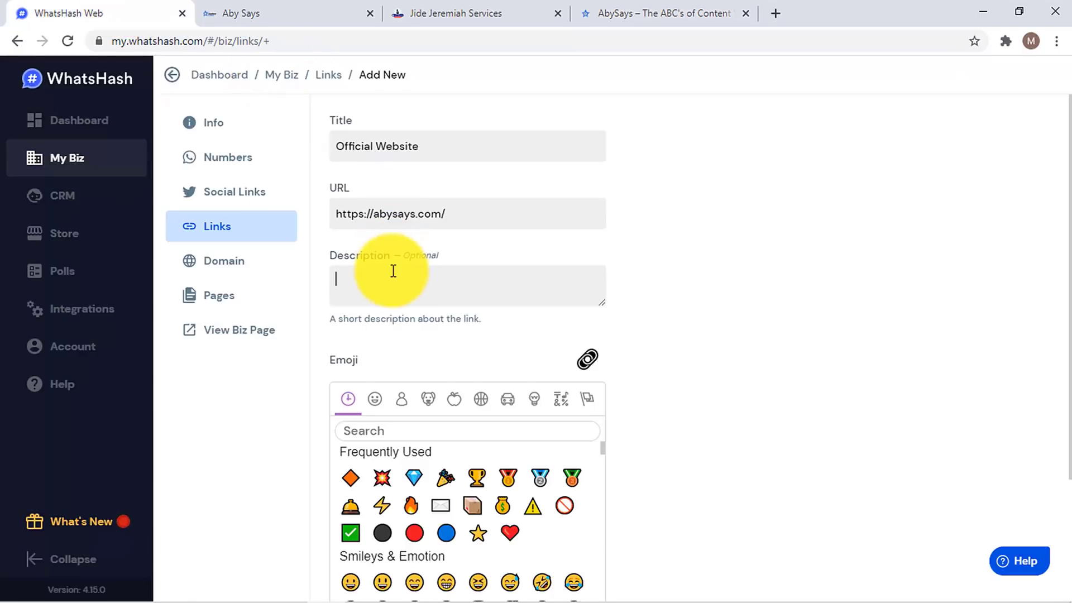
text(Get conversion-driven, reader-friendly, audacious content)
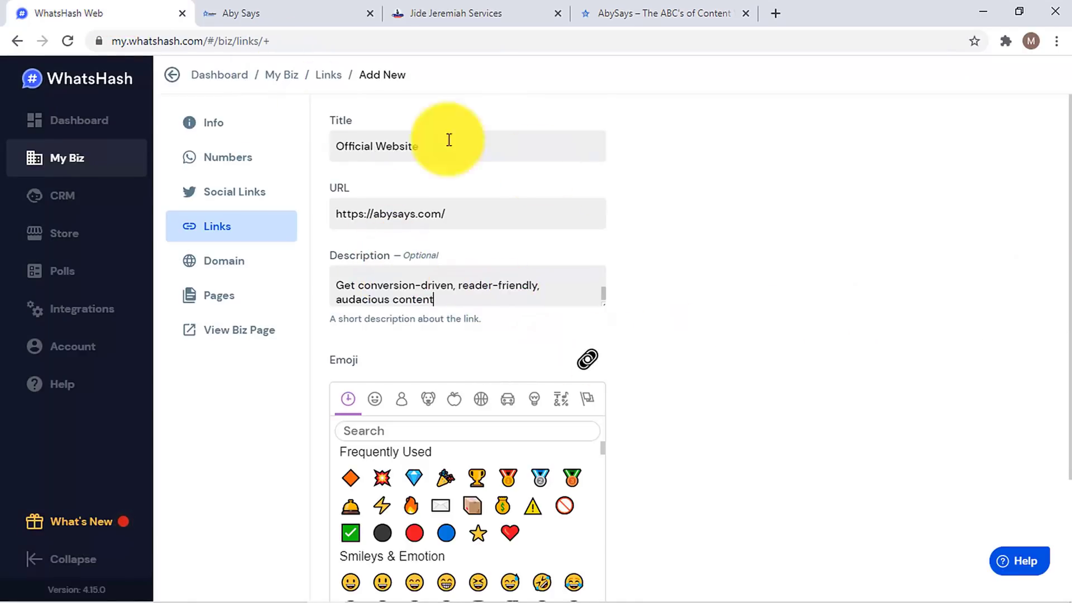
- Compare with the reference shop's Official Website link and scroll down to Create
click(422, 10)
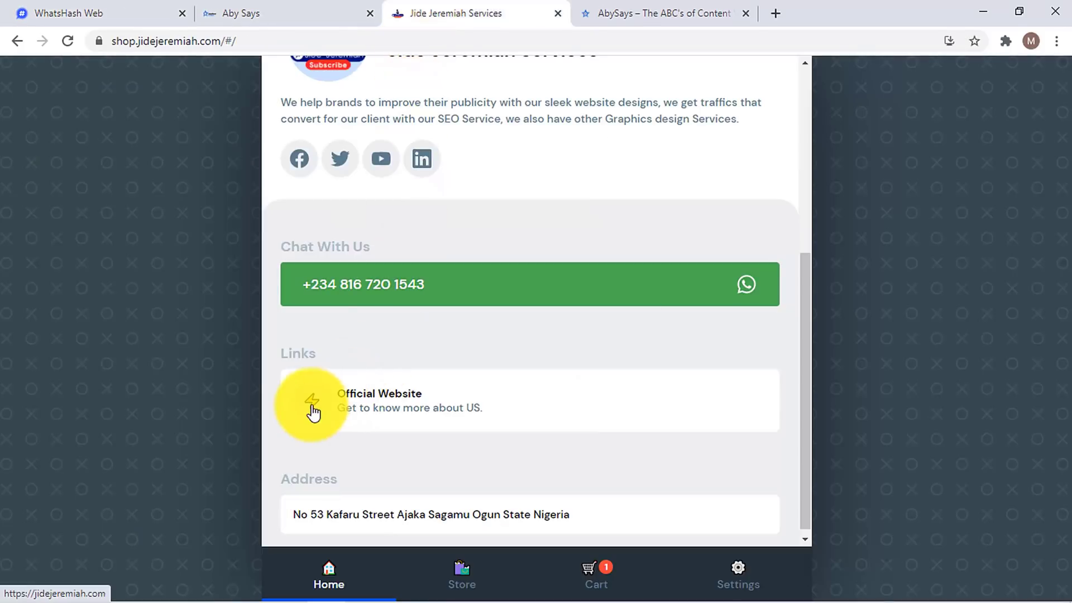
click(168, 10)
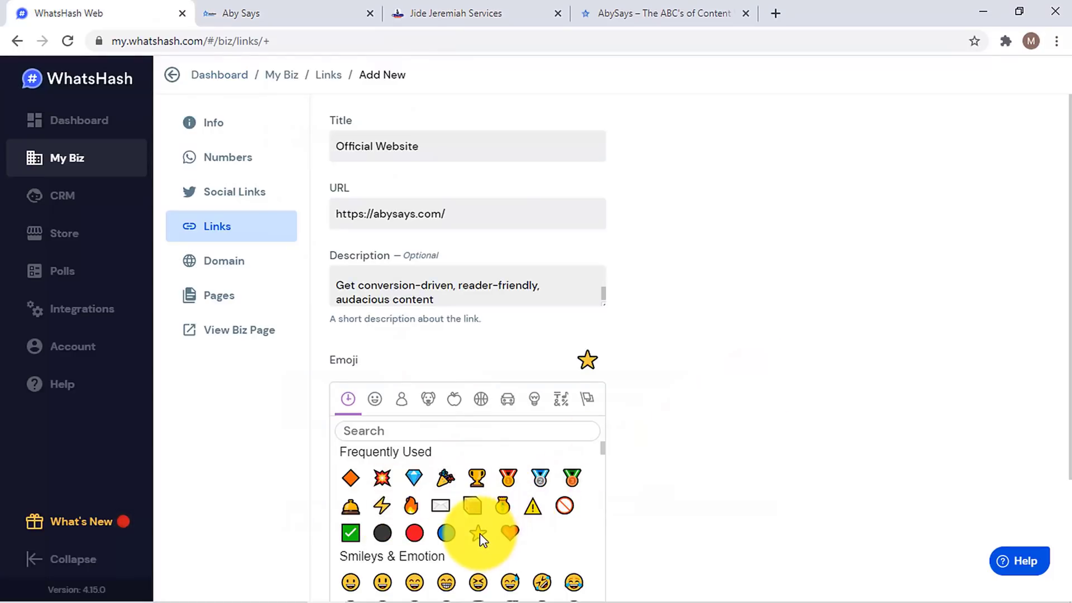
scroll(1053, 335, down, 3)
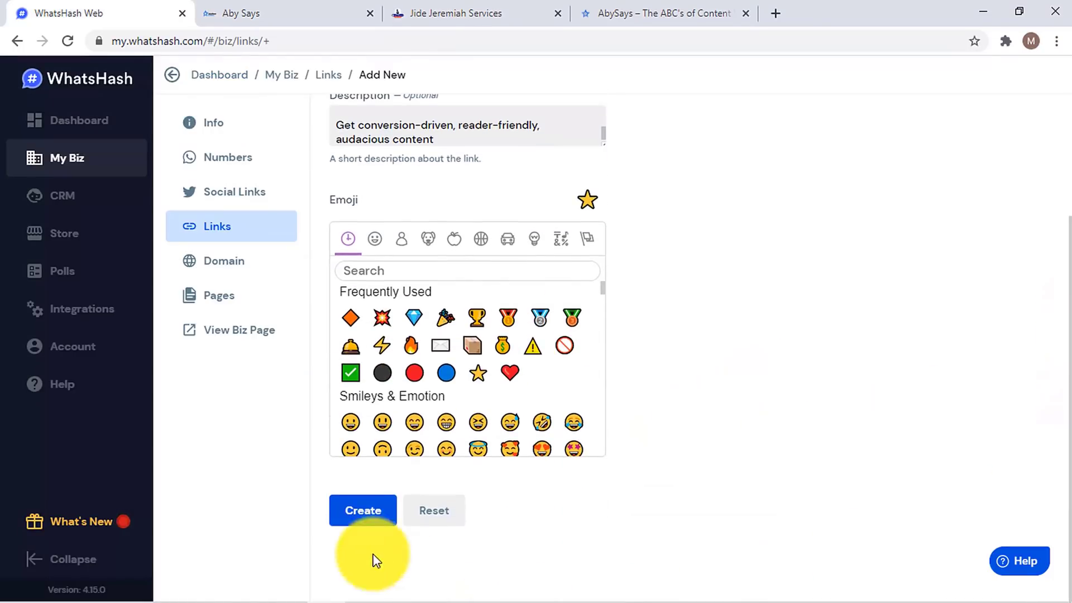
click(352, 521)
- Reload the Aby Says biz page to verify the starred Official Website link, comparing with Jide Jeremiah Services
click(250, 10)
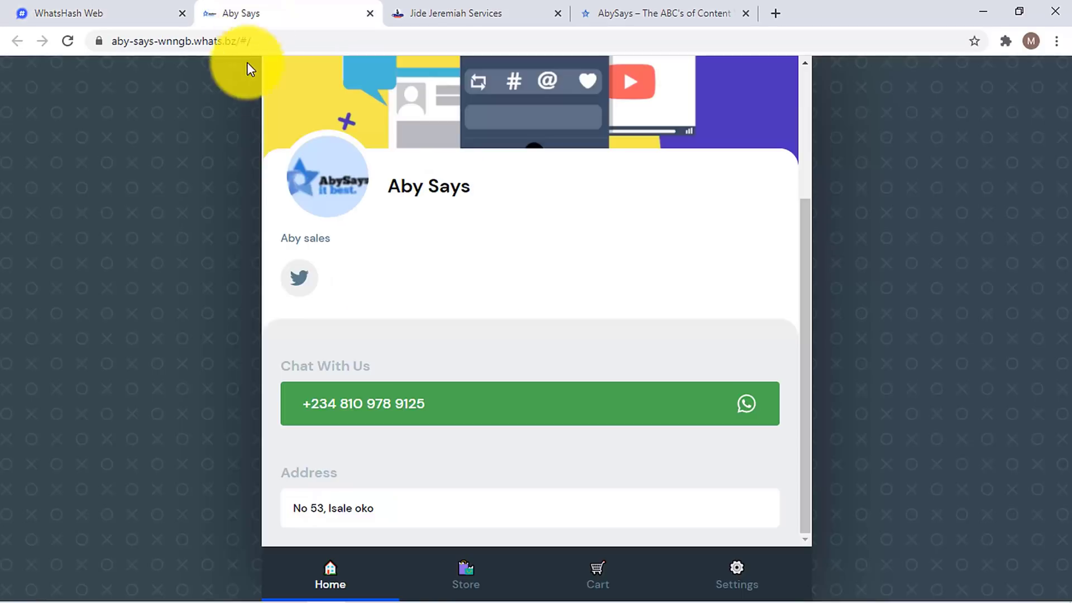
click(68, 41)
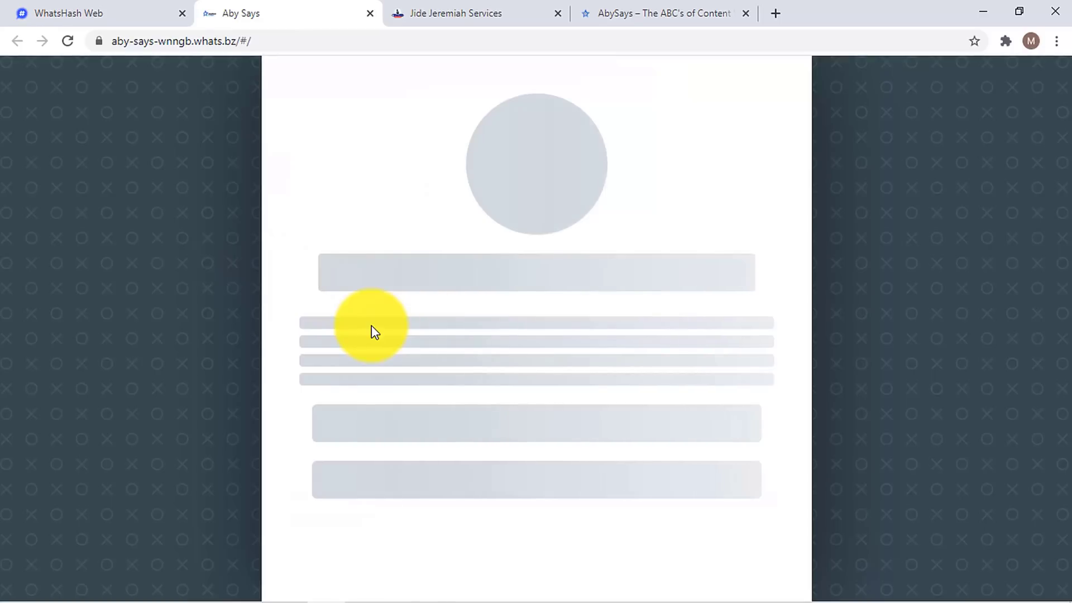
scroll(375, 333, down, 5)
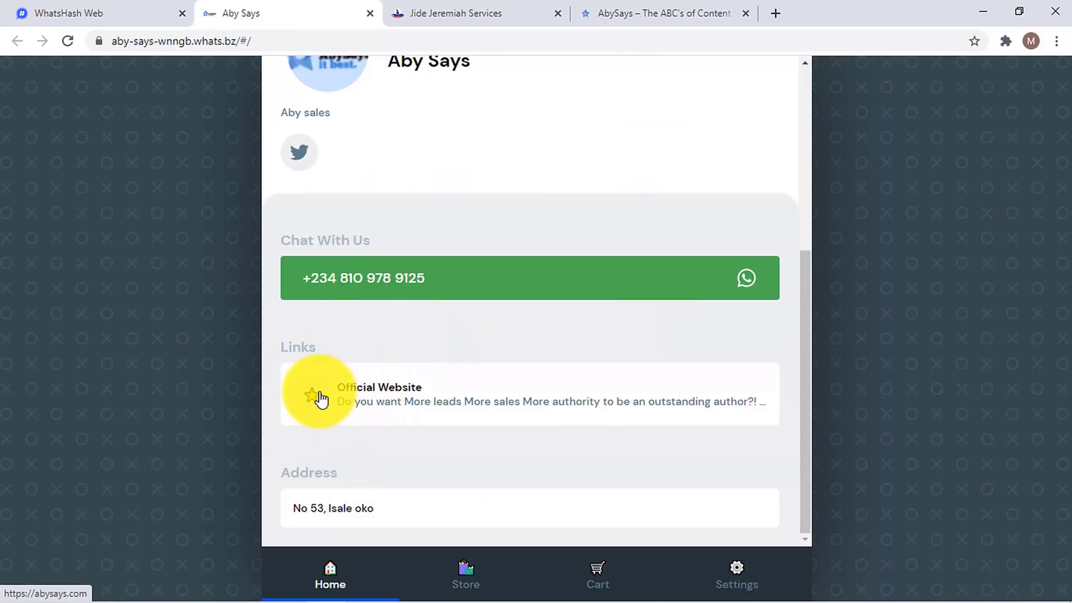
click(491, 12)
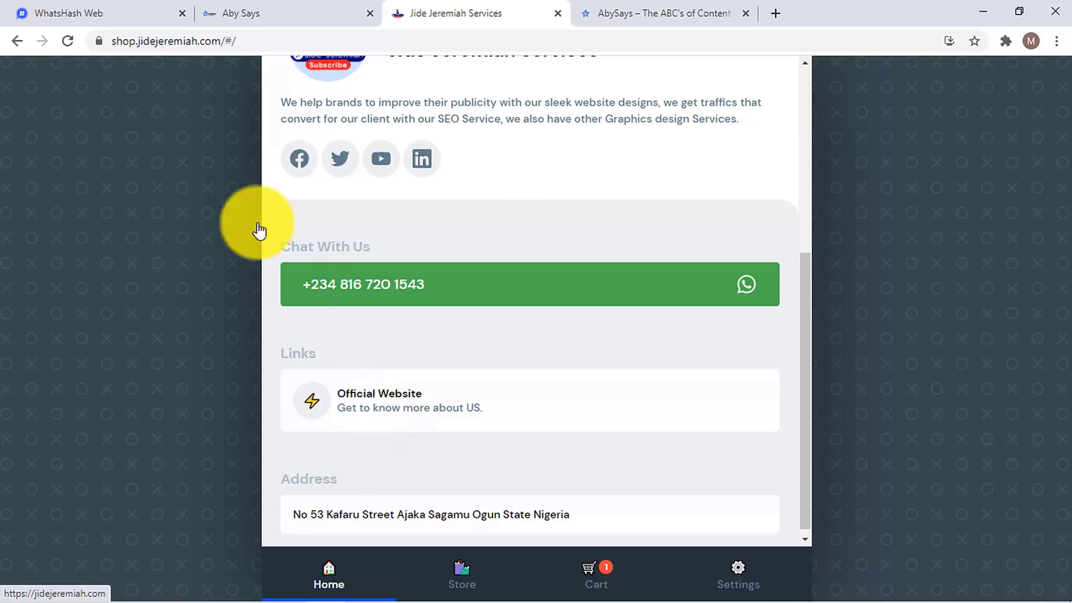
click(168, 12)
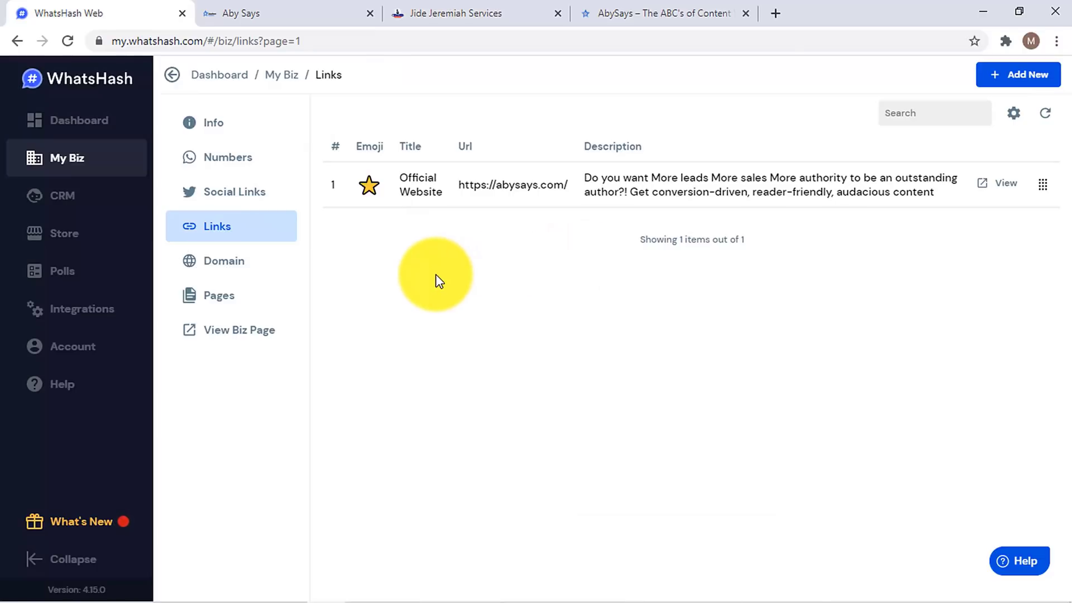
click(93, 124)
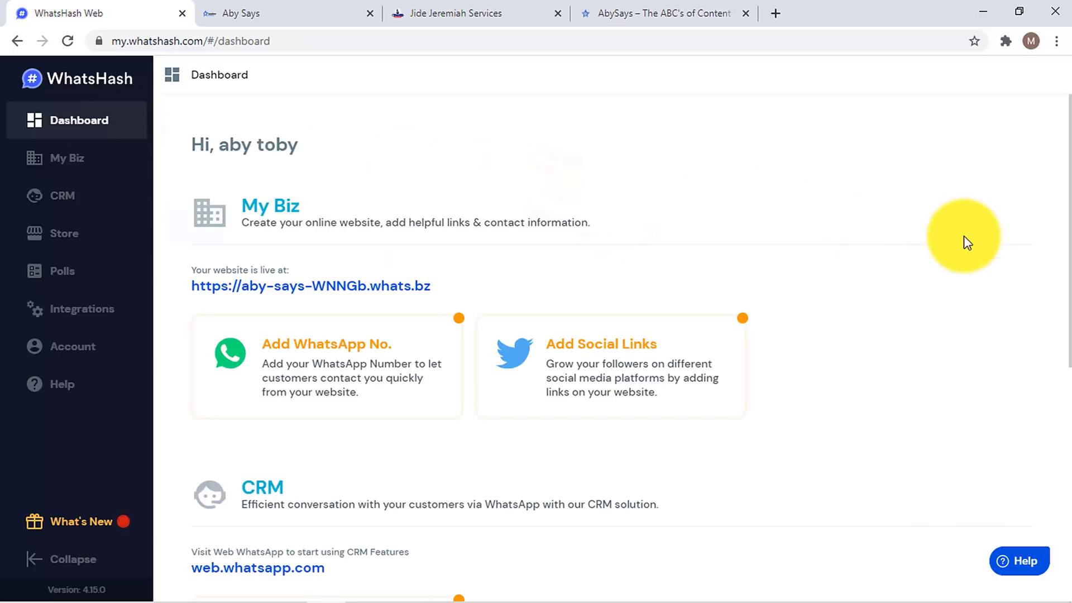
click(68, 41)
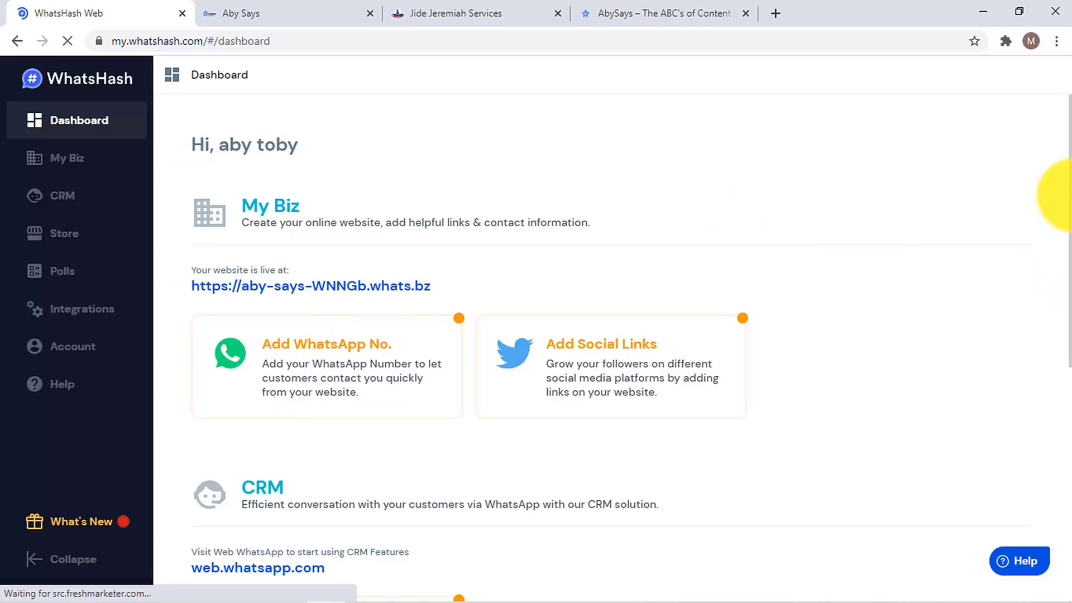
click(240, 11)
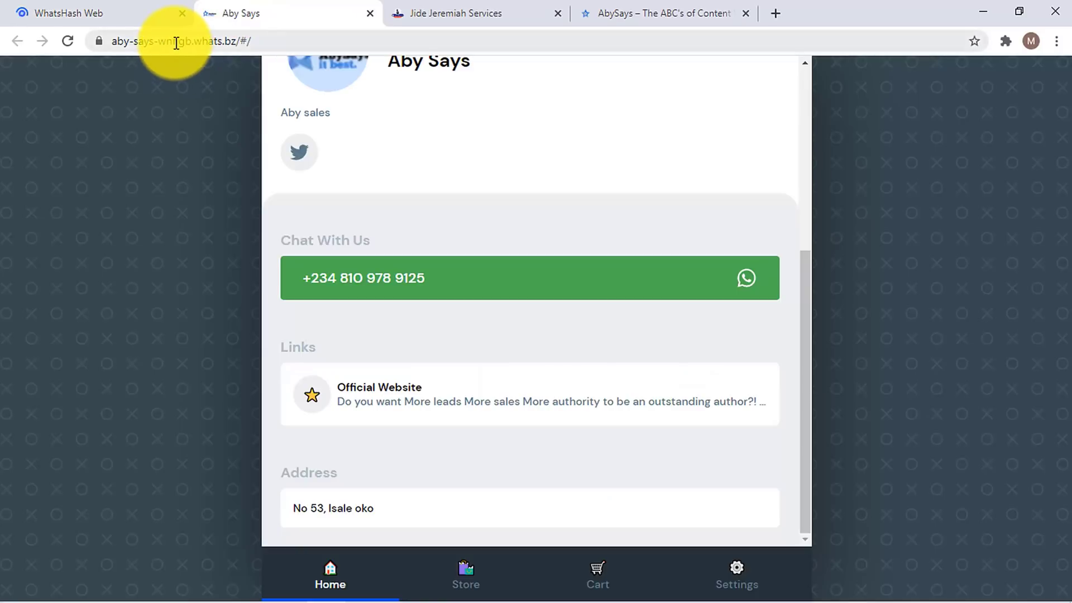
double_click(176, 43)
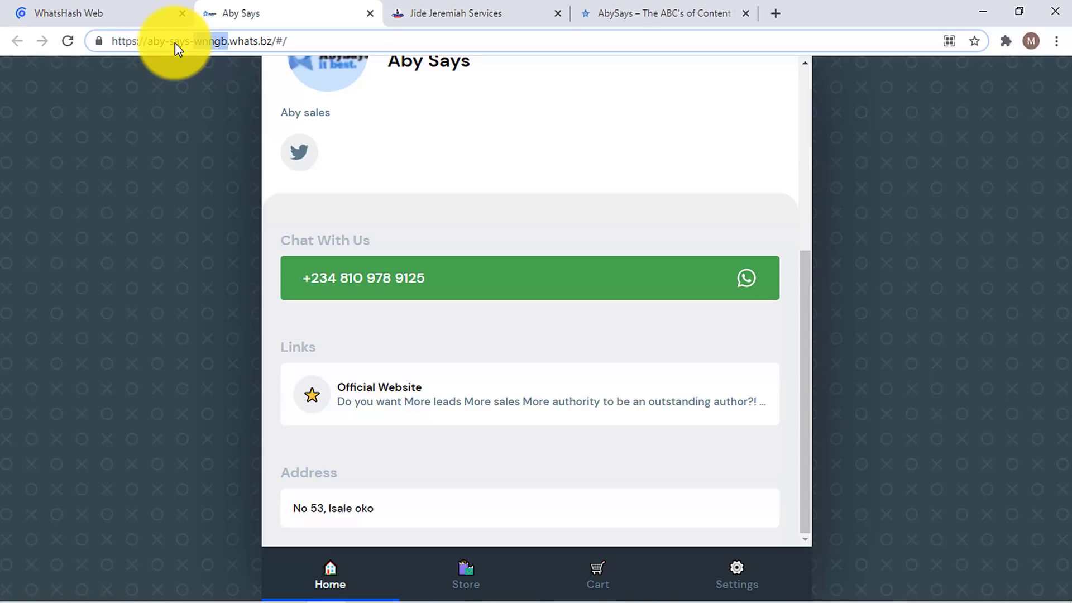
click(175, 42)
key(ctrl+a)
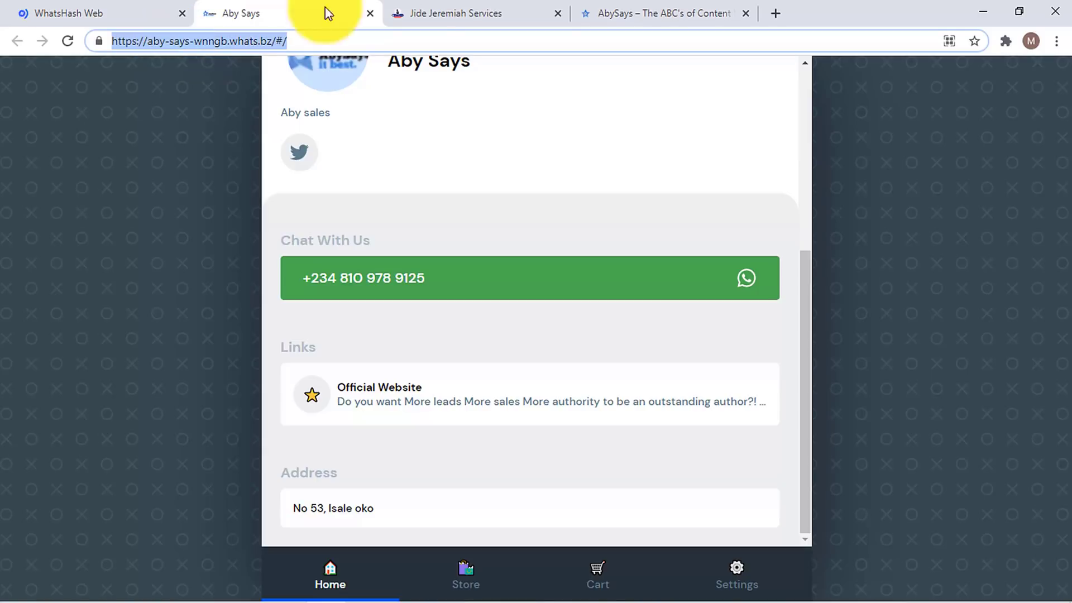
click(433, 10)
click(203, 42)
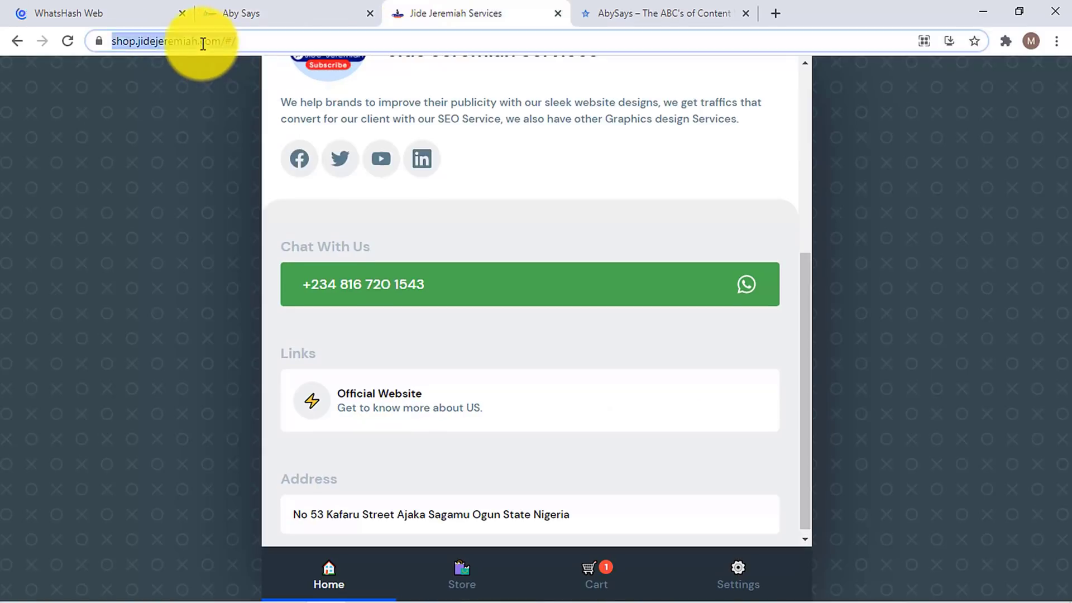
double_click(203, 42)
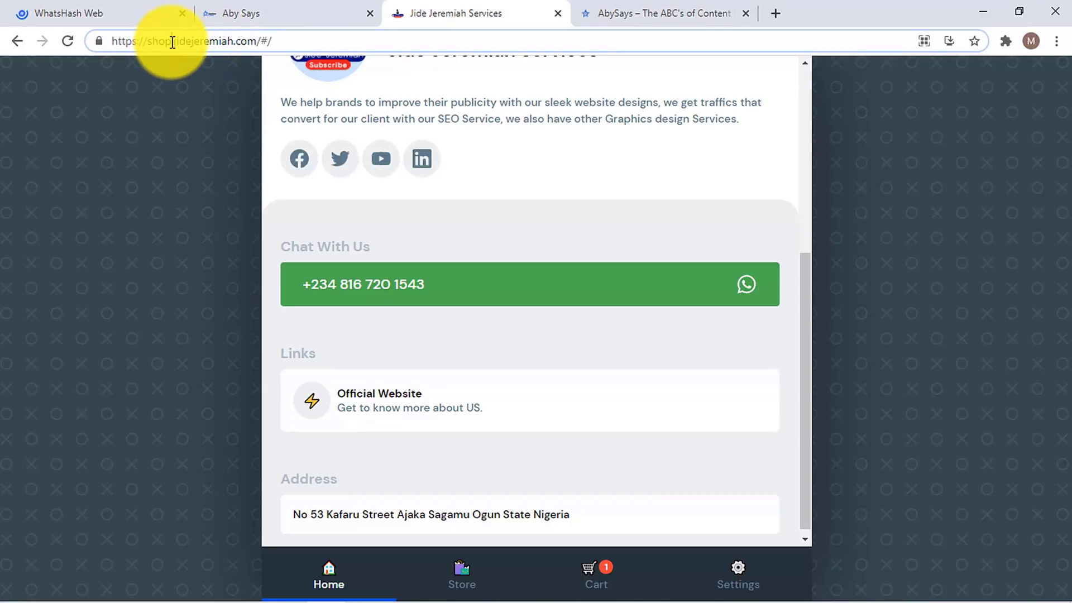
click(151, 6)
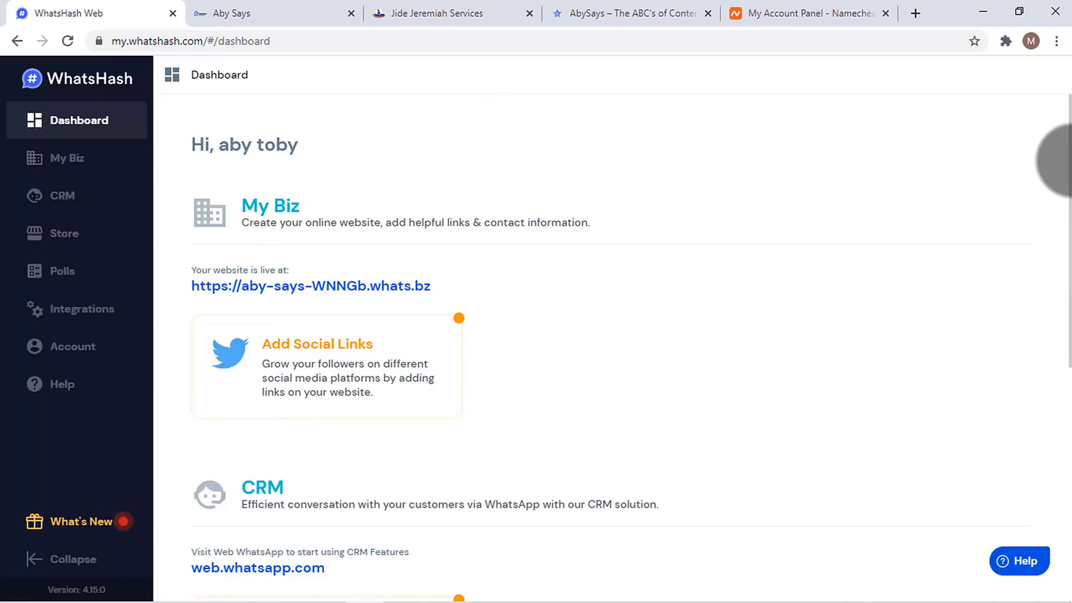
- Check the Jide Jeremiah shop's custom domain address, then open My Biz > Domain in WhatsHash
scroll(978, 185, down, 1)
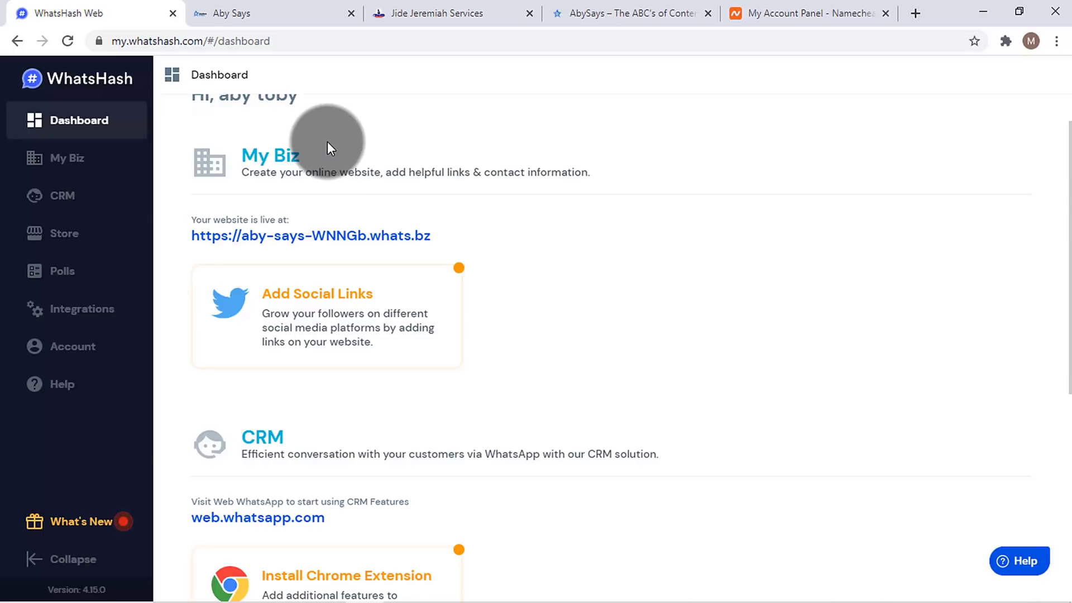
click(411, 7)
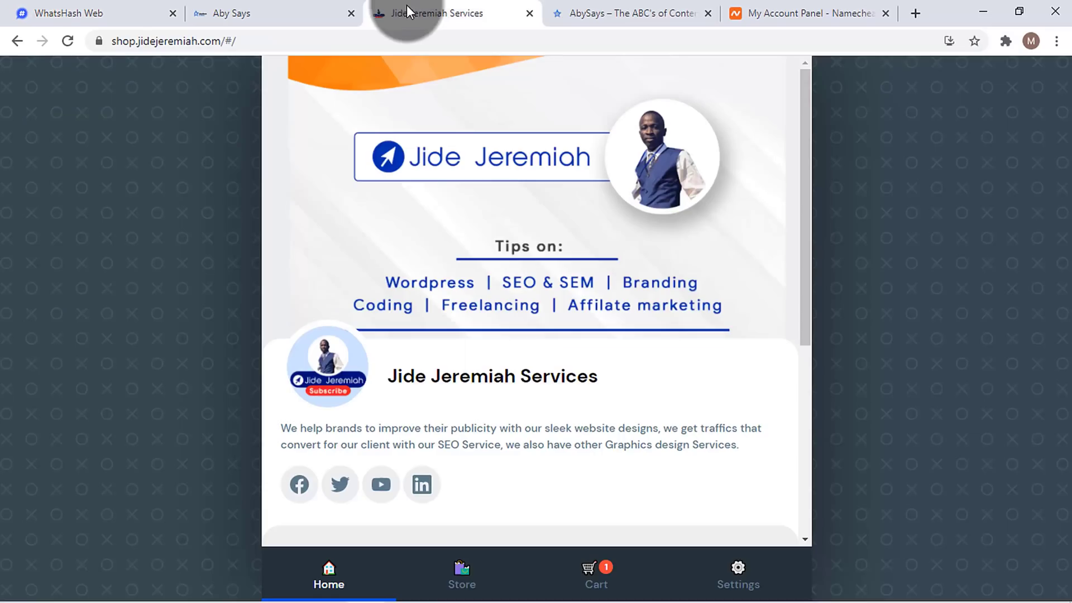
click(175, 39)
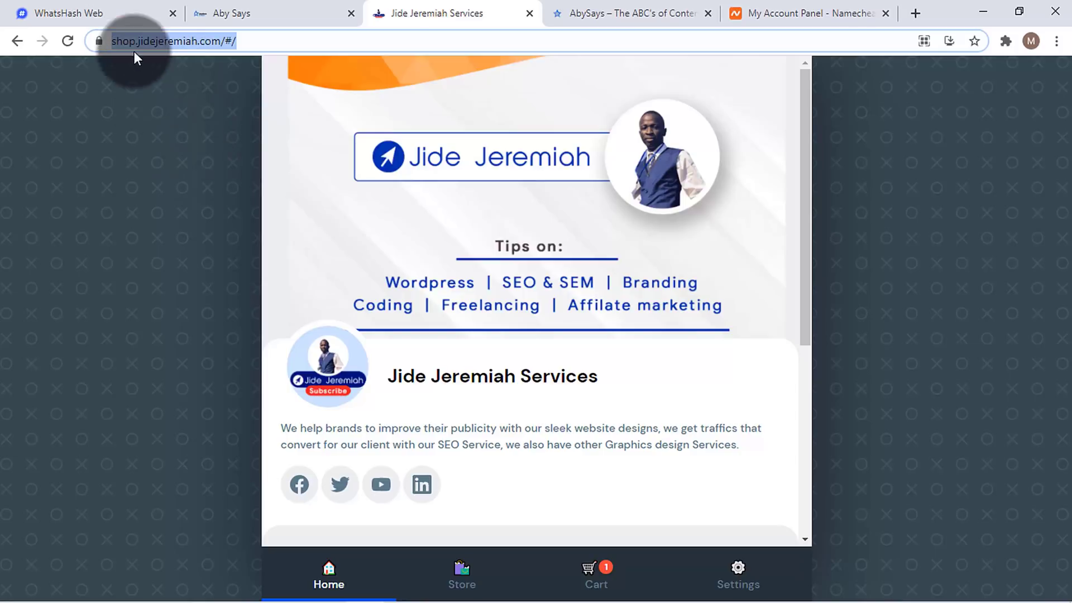
click(124, 5)
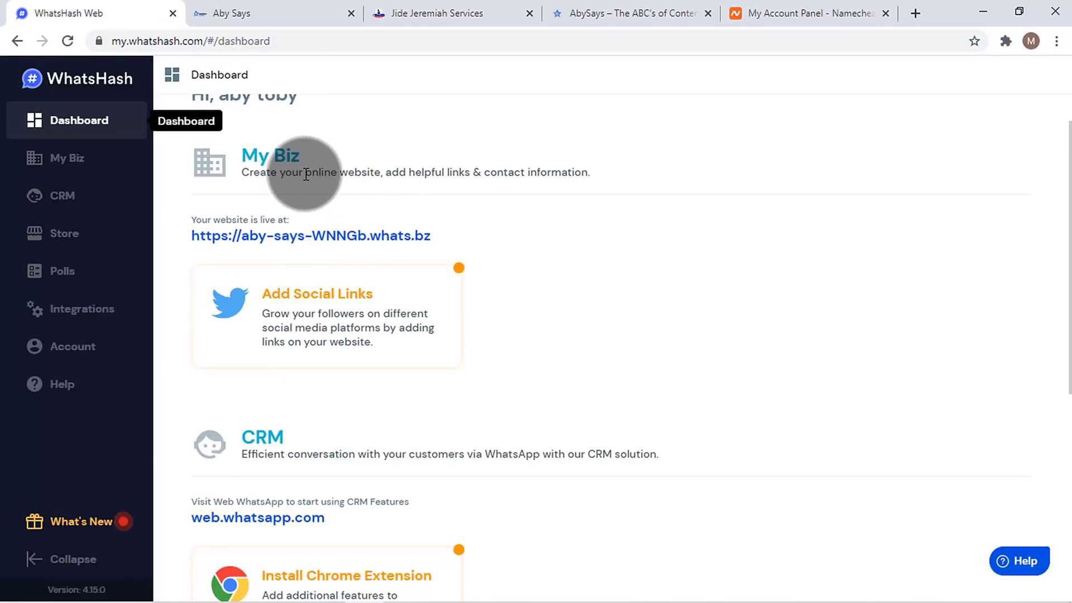
scroll(1068, 277, up, 1)
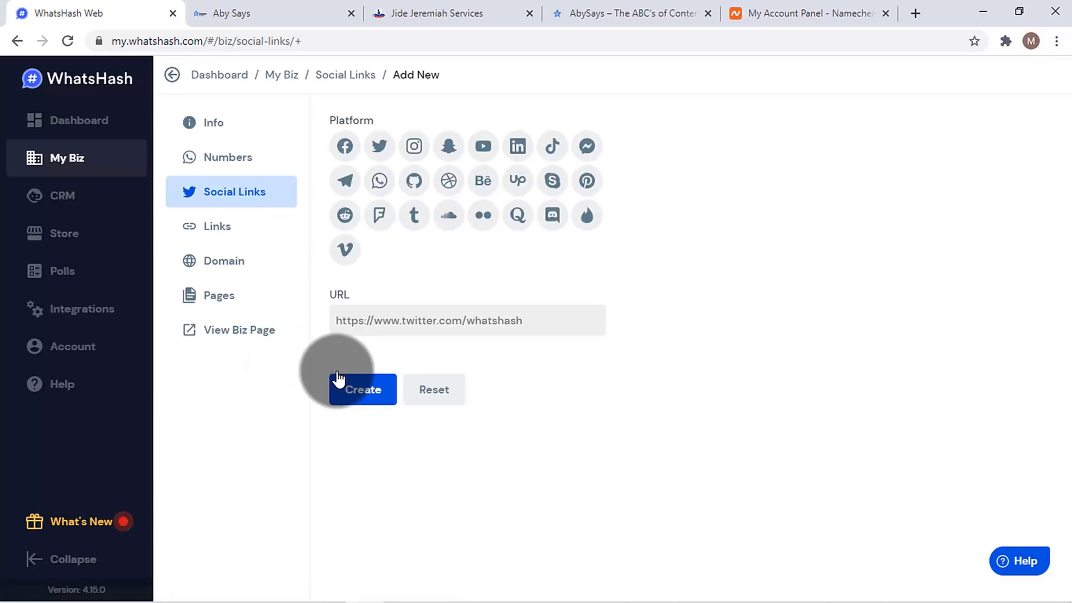
click(84, 162)
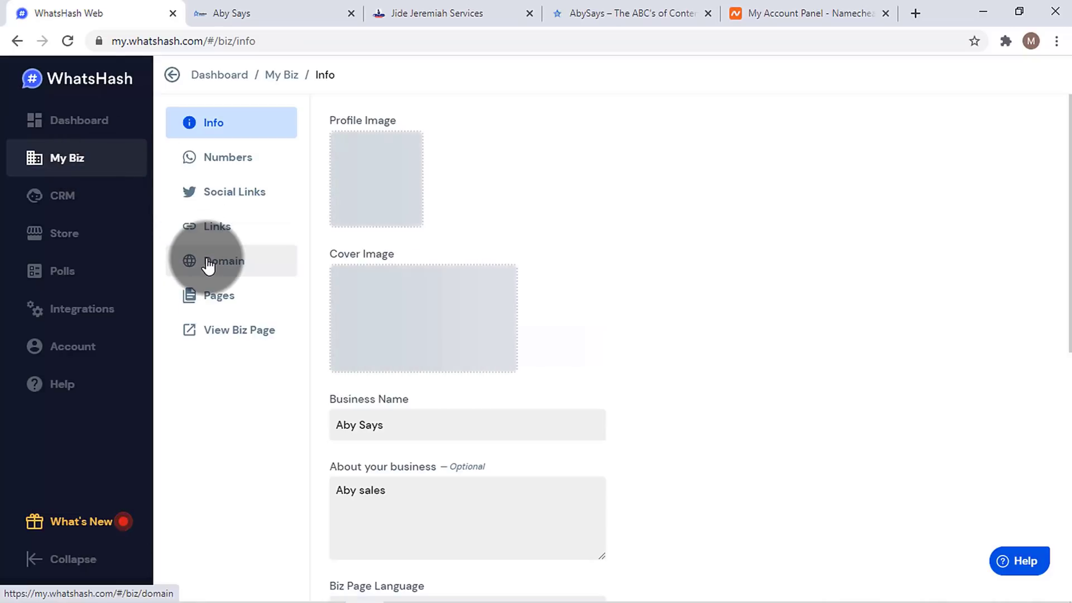
click(209, 267)
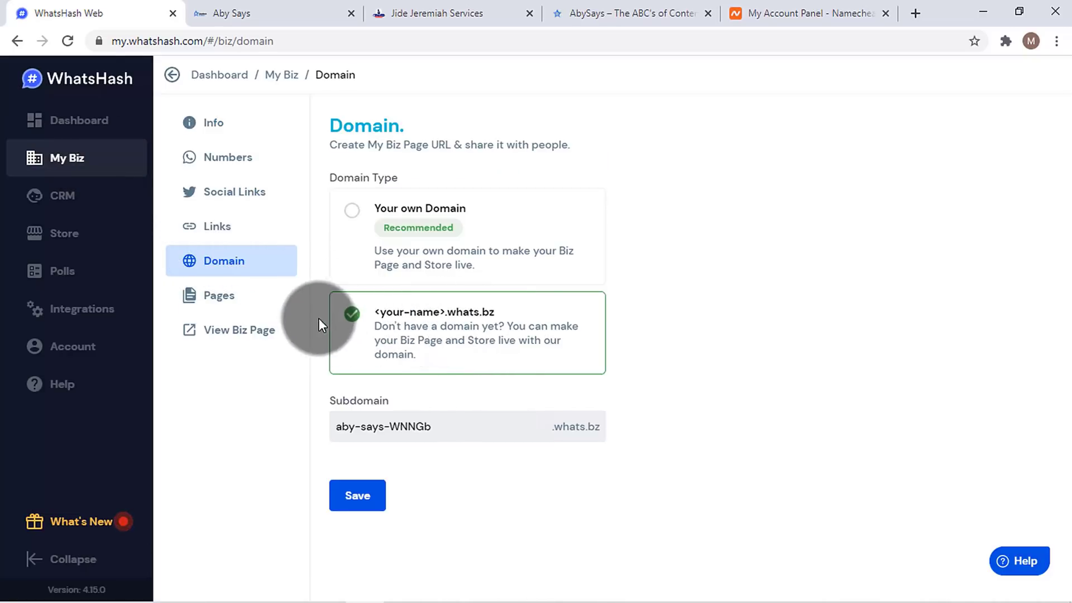
- Choose 'Your own Domain' for the Biz Page and review the A Record note (188.166.130.207, TTL 600)
click(290, 11)
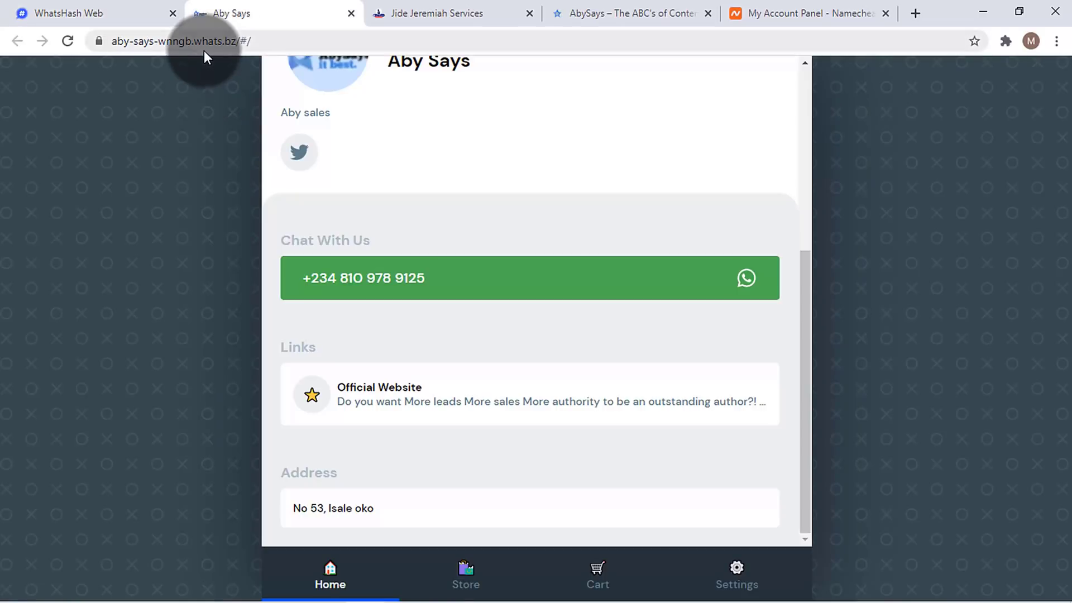
click(114, 11)
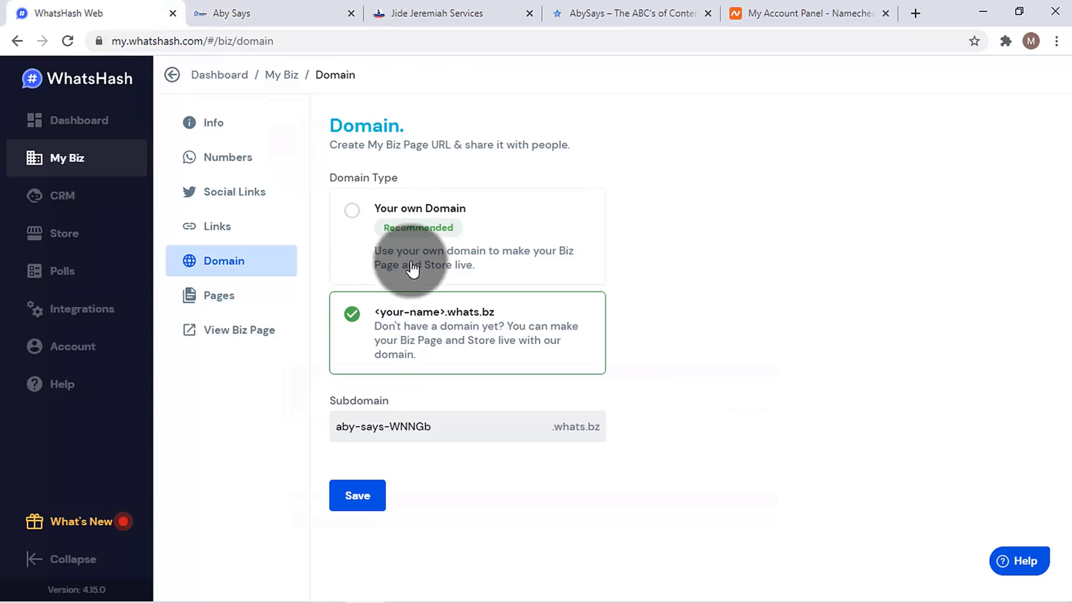
click(408, 219)
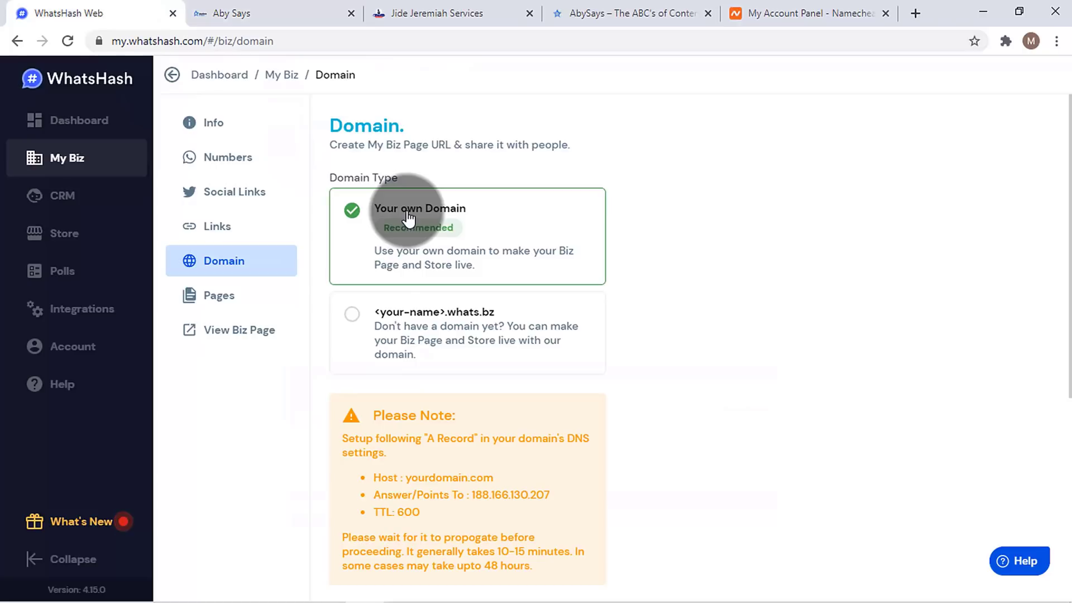
drag(1064, 239, 1064, 353)
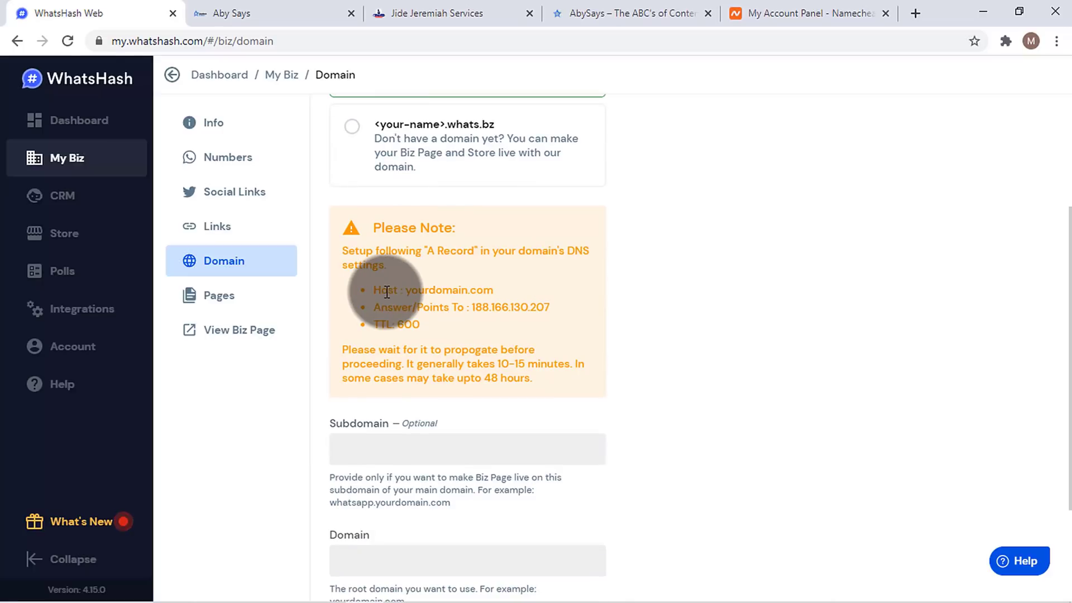
drag(427, 251, 473, 253)
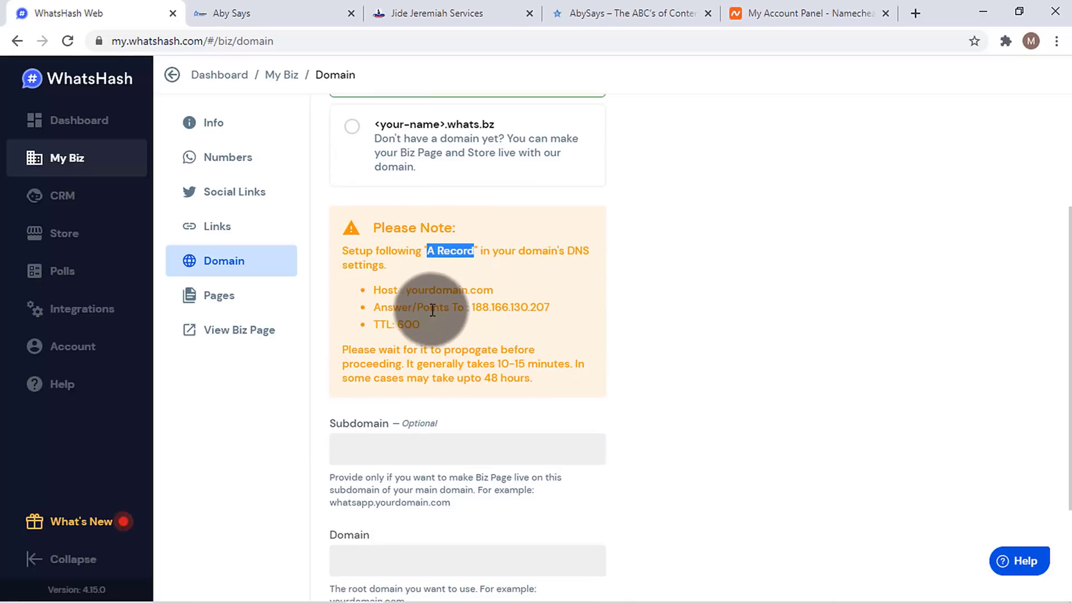
drag(419, 294, 510, 295)
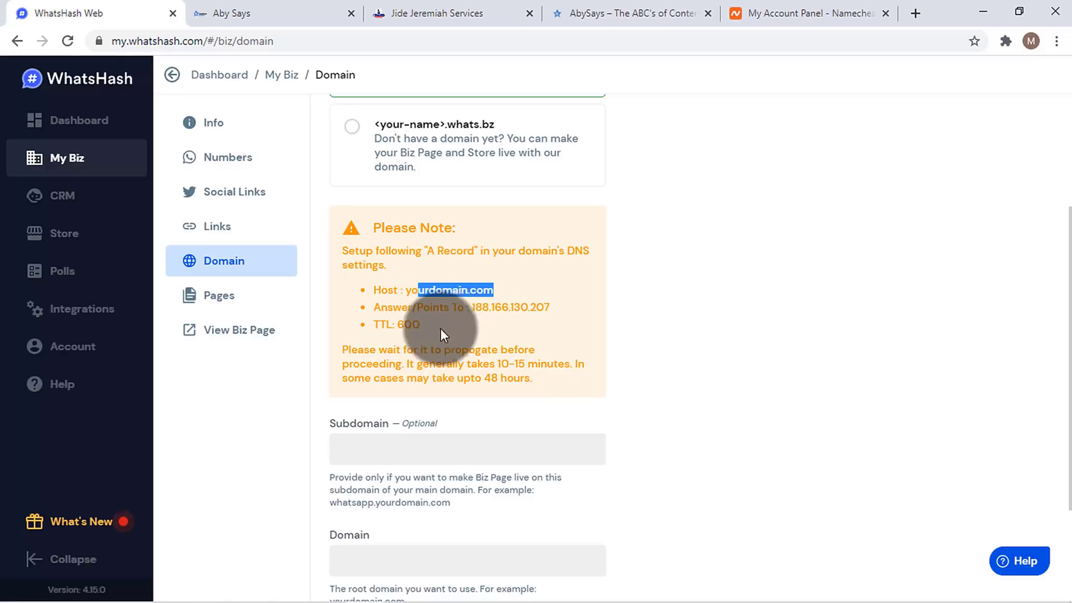
click(484, 308)
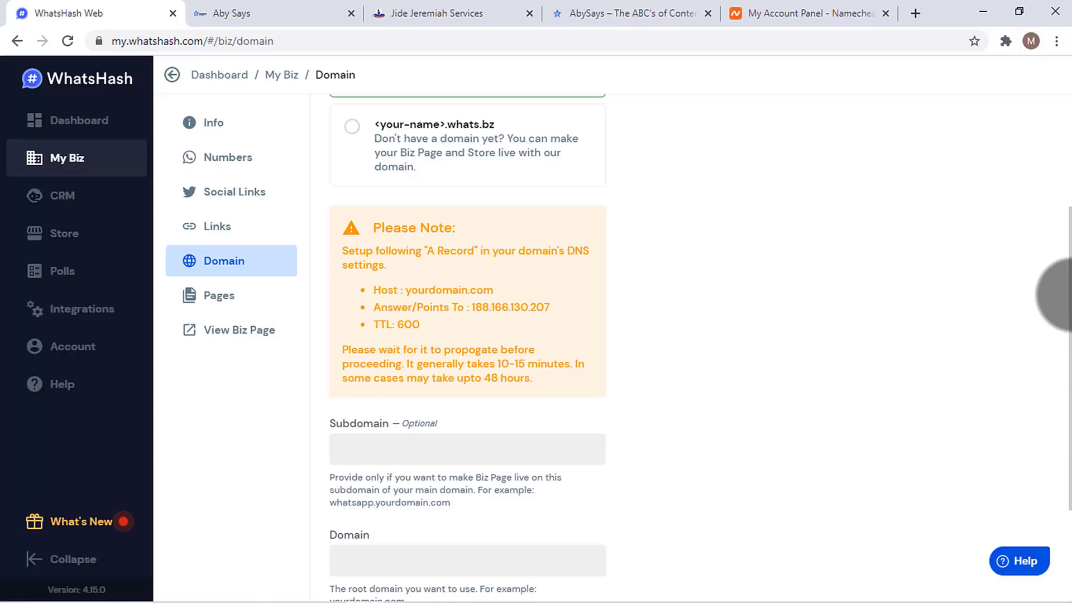
drag(1069, 310, 1069, 391)
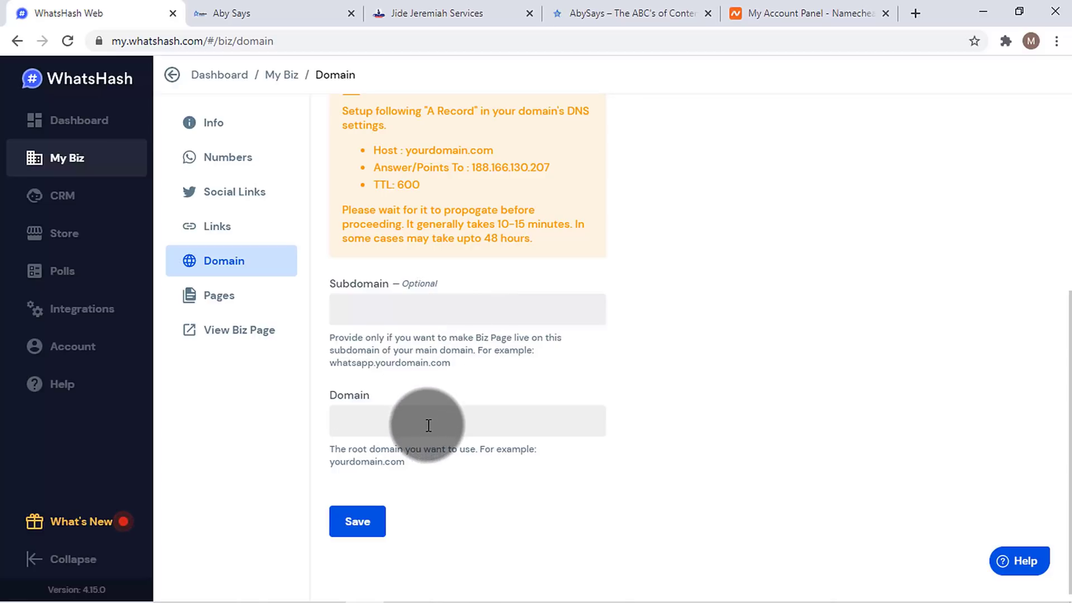
- Open cPanel for the abysales.store hosting and launch the Zone Editor via a 'dns' search
click(846, 11)
mouse_move(497, 348)
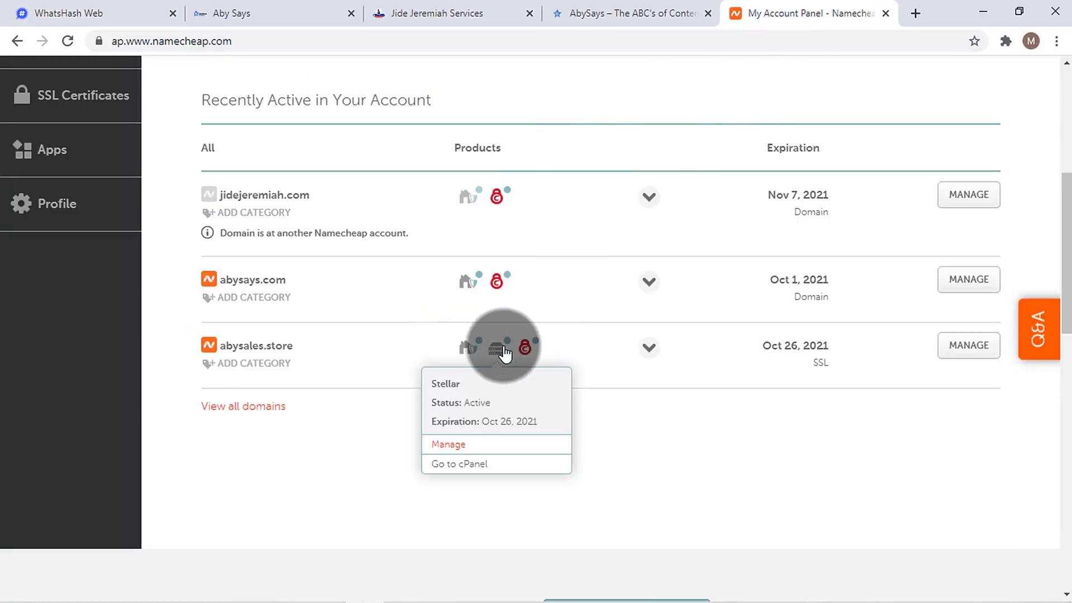
click(487, 468)
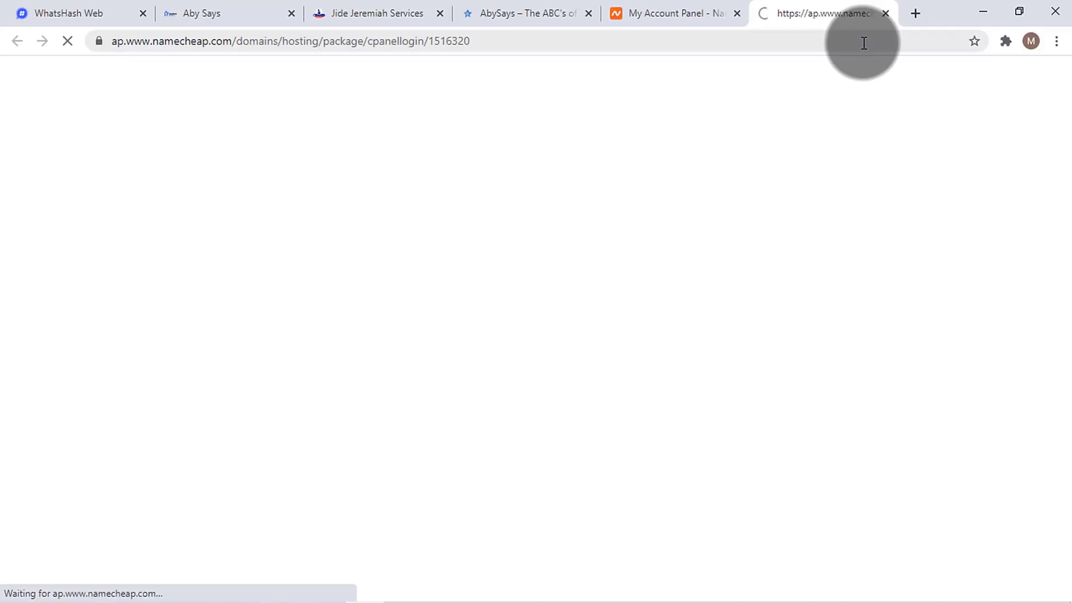
scroll(1061, 117, down, 2)
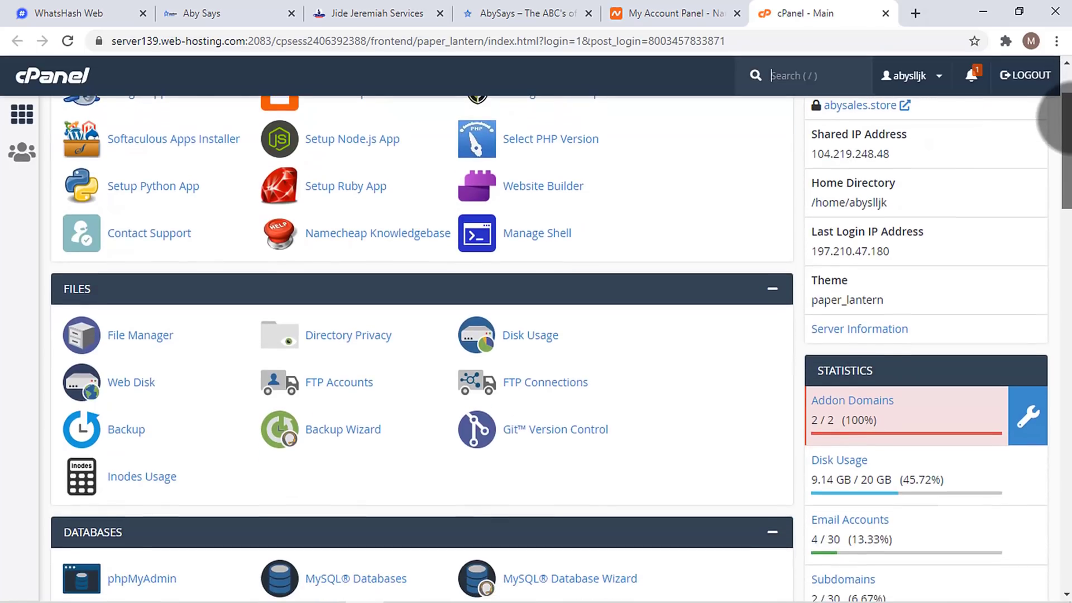
drag(1070, 118, 1070, 49)
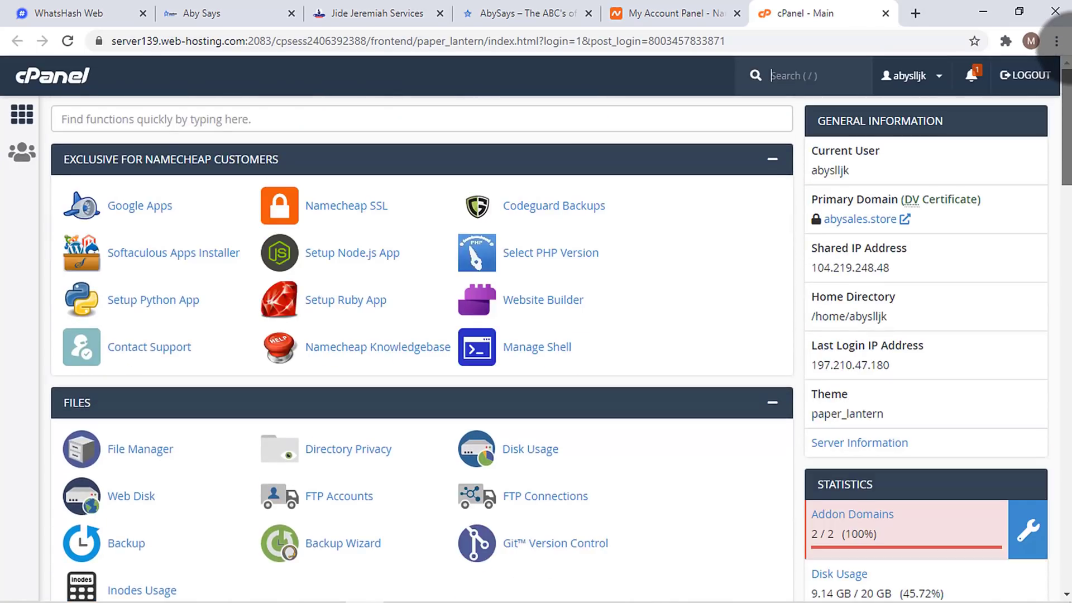
click(611, 119)
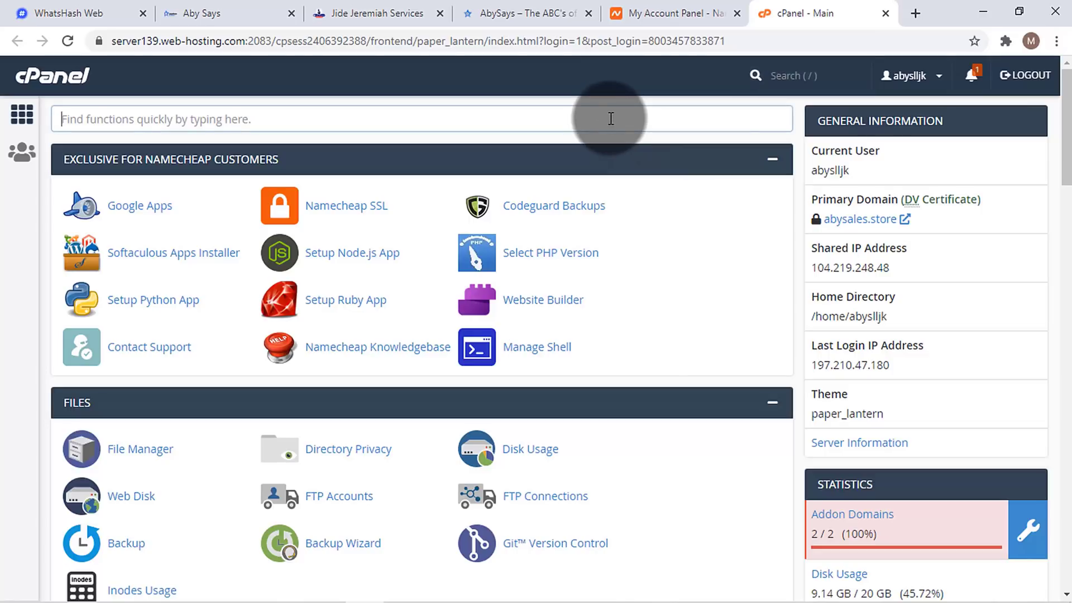
text(dns)
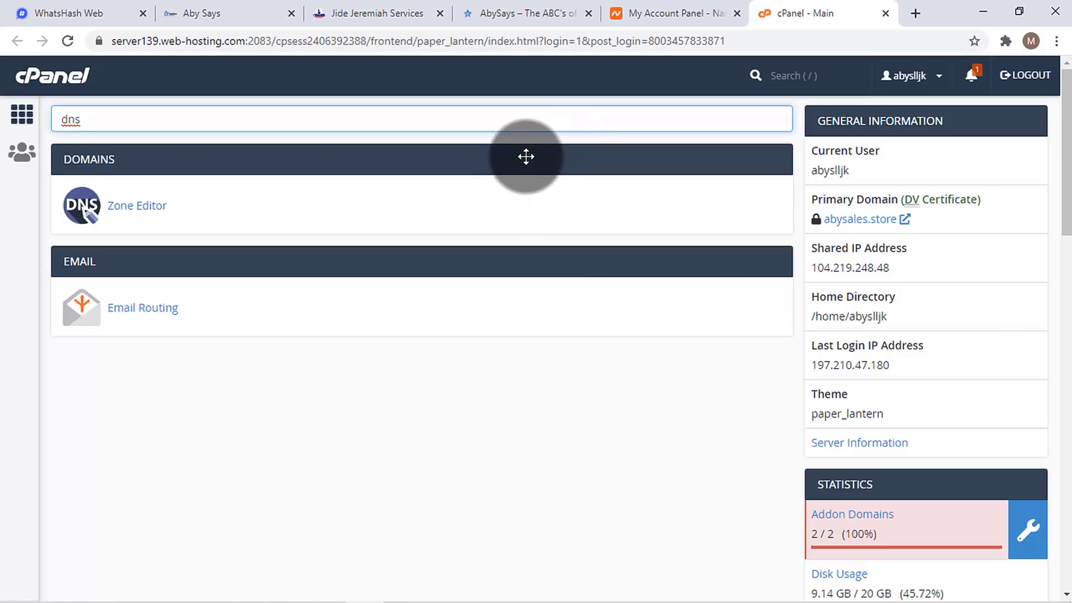
click(147, 204)
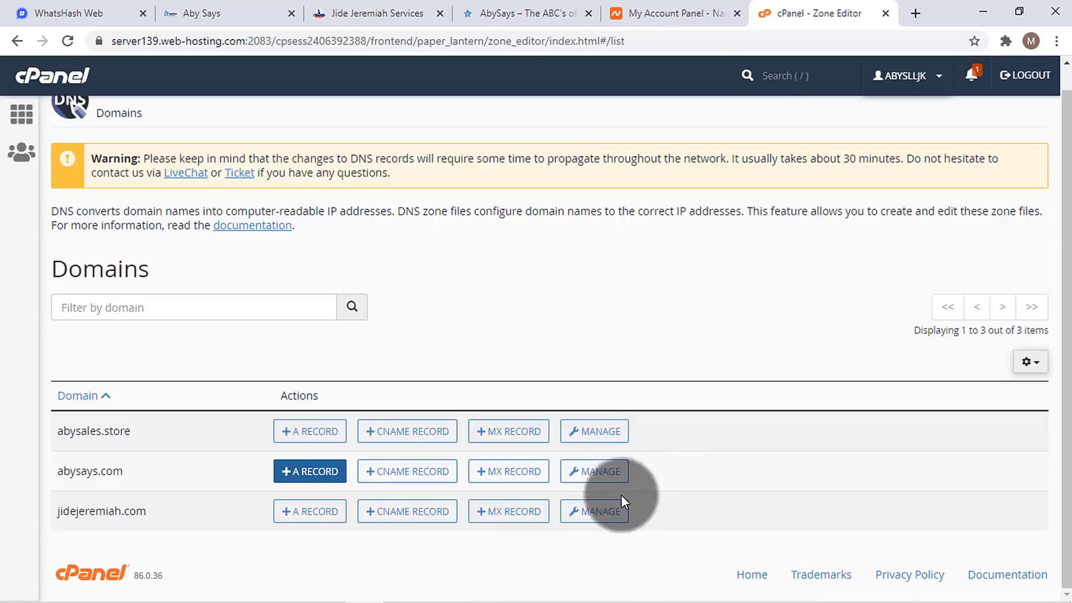
- Open abysays.com's DNS zone records and copy the target IP from the WhatsHash domain instructions
click(610, 476)
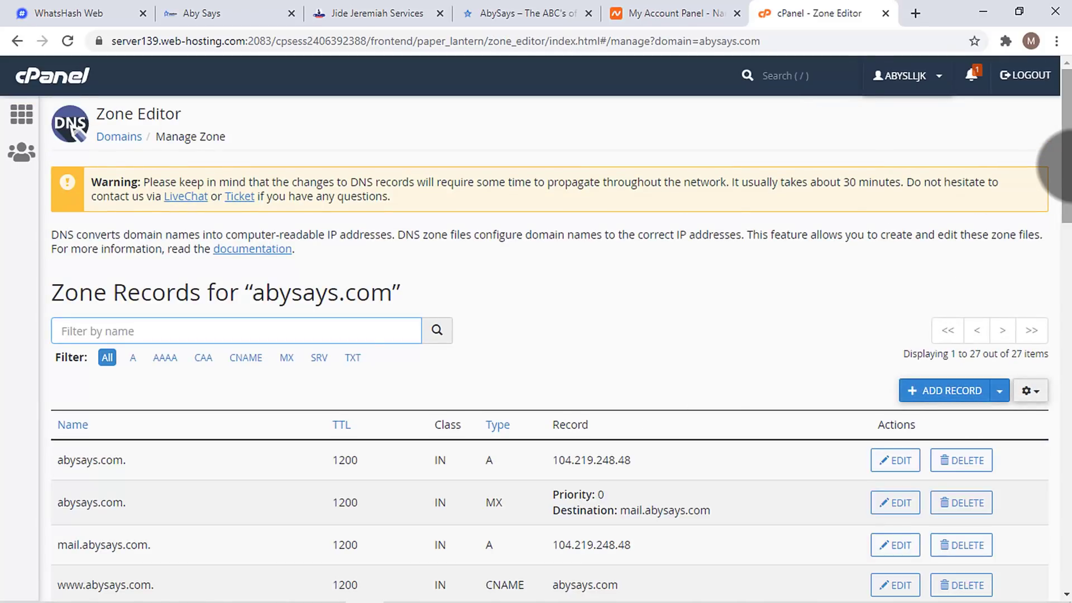
drag(1062, 166, 1061, 228)
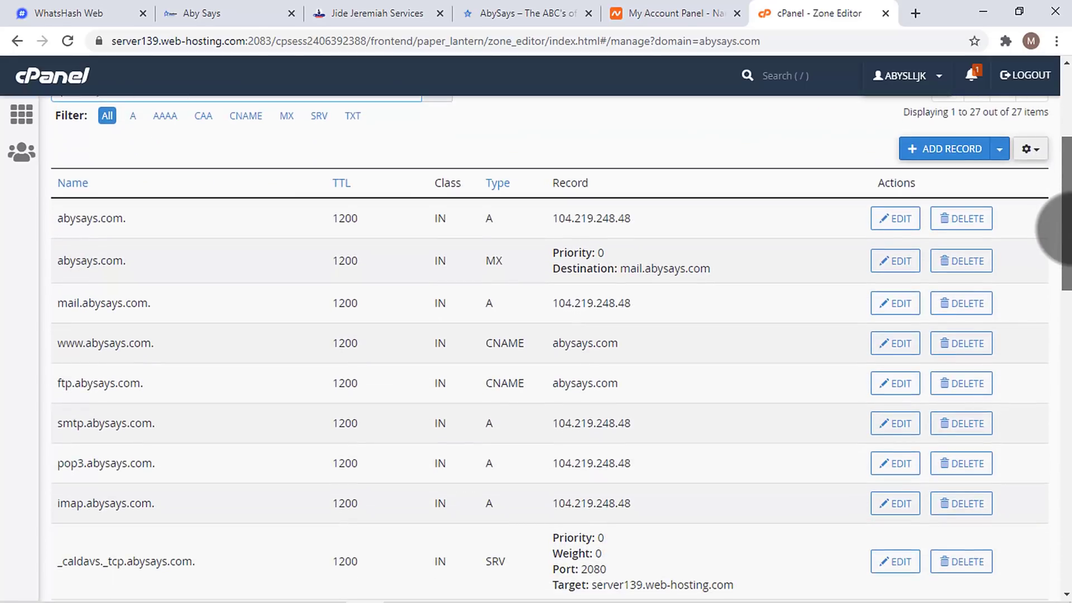
click(75, 12)
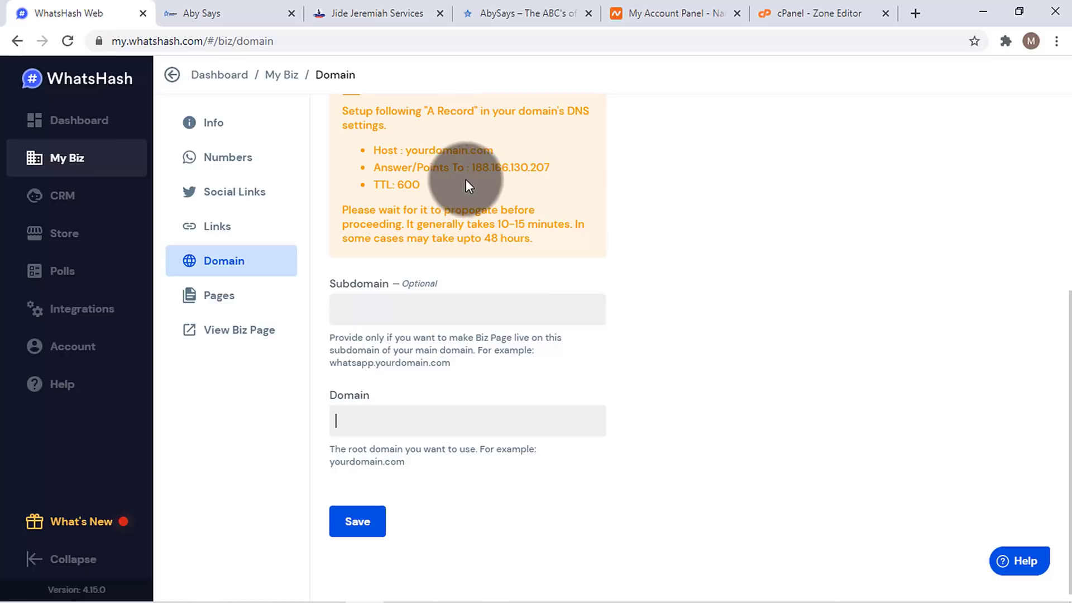
drag(472, 168, 550, 163)
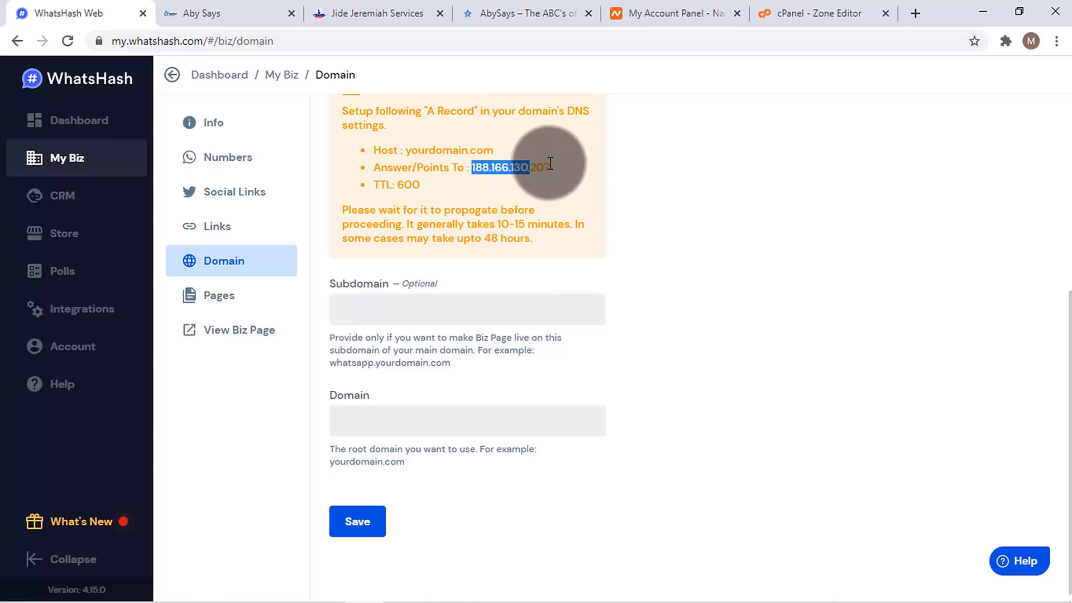
- Start a new blank A record in the abysays.com zone
click(801, 14)
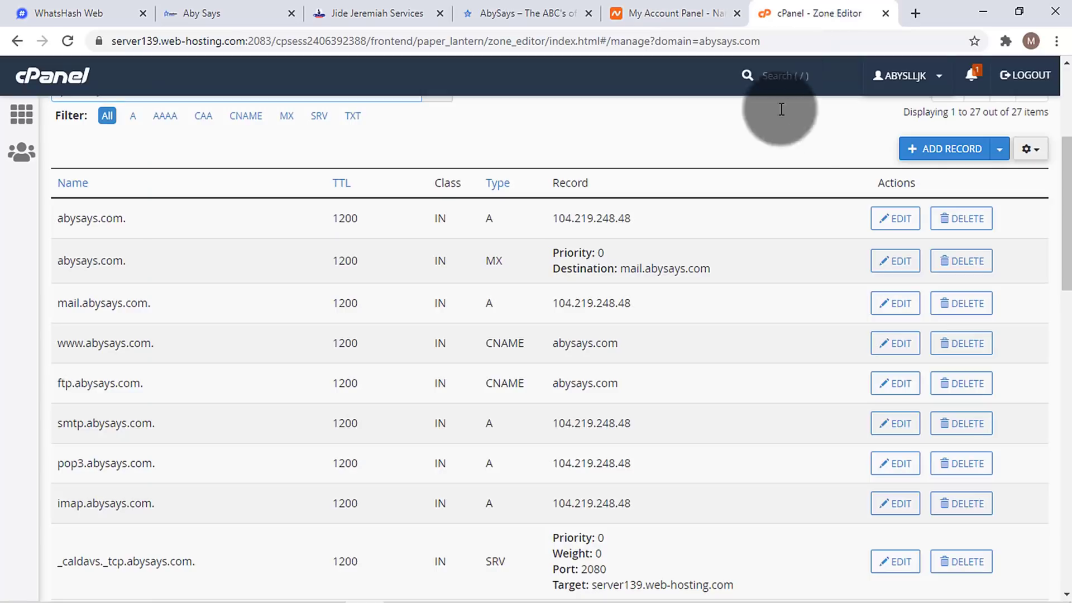
click(1000, 149)
click(959, 179)
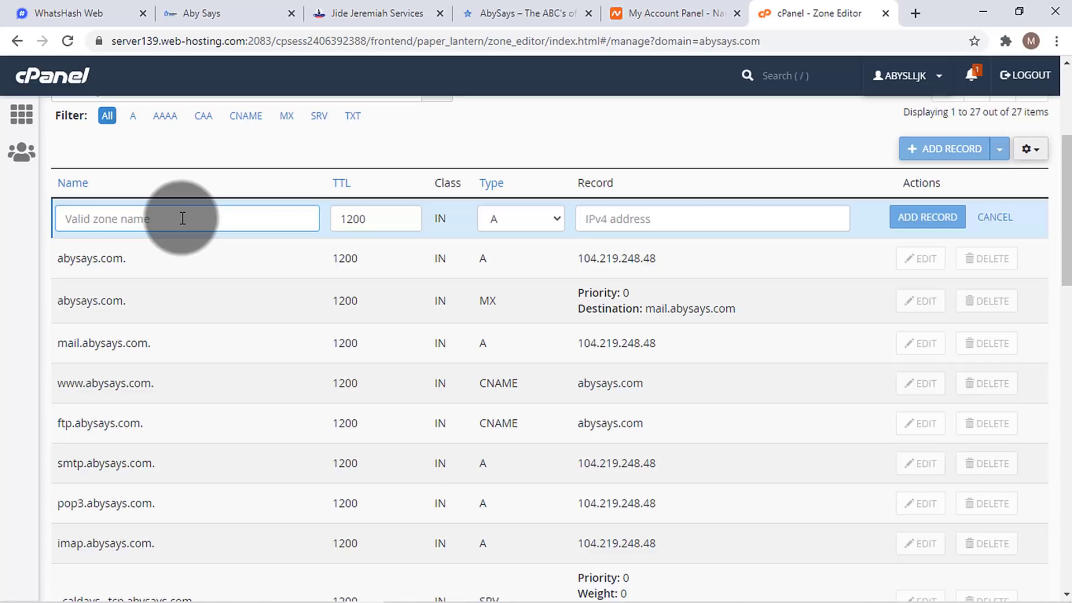
- Name the record shop.abysays.com and paste 188.166.130.207 as its address
text(shop)
click(255, 176)
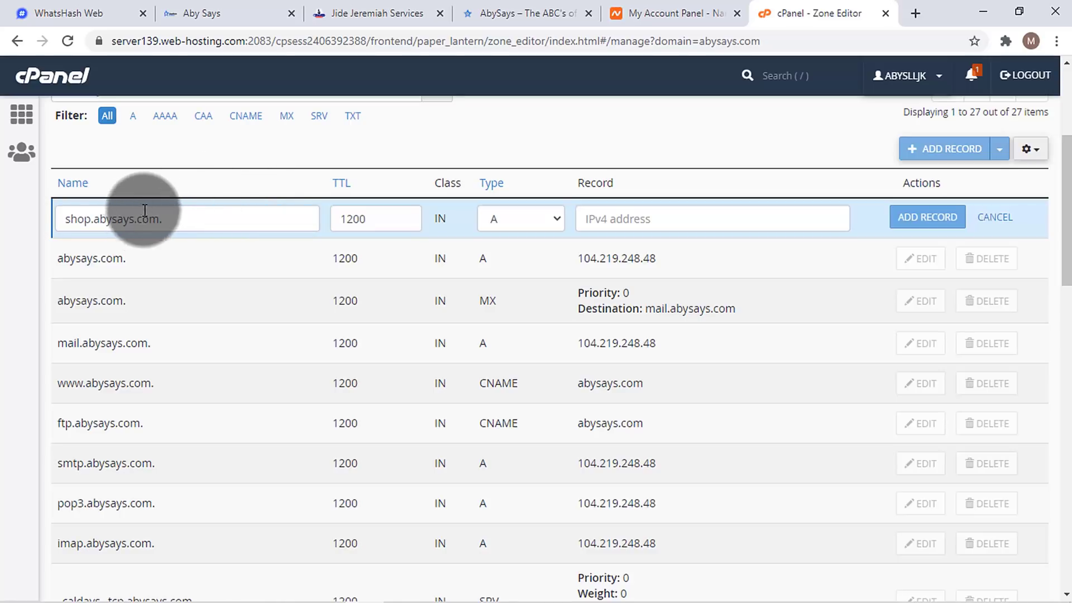
triple_click(87, 218)
key(BackSpace)
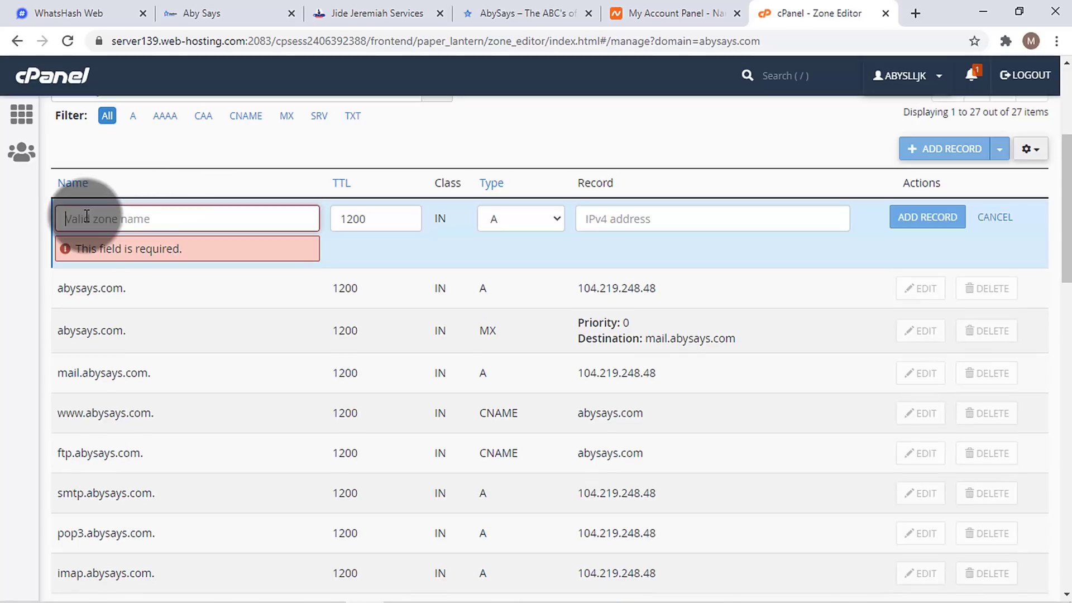
text(shop)
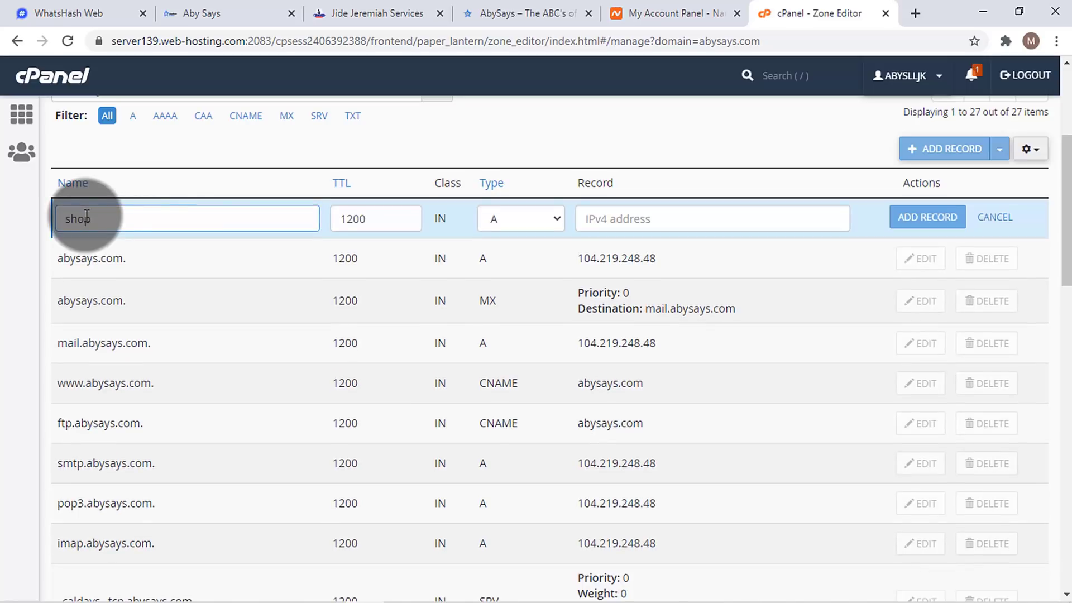
click(149, 187)
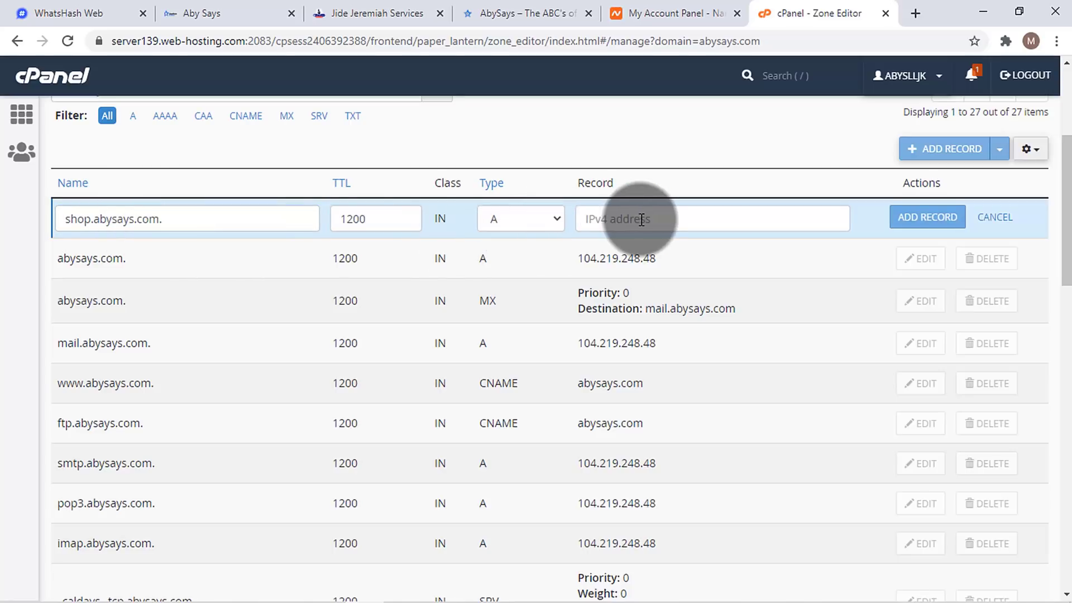
text(188.166.130.207)
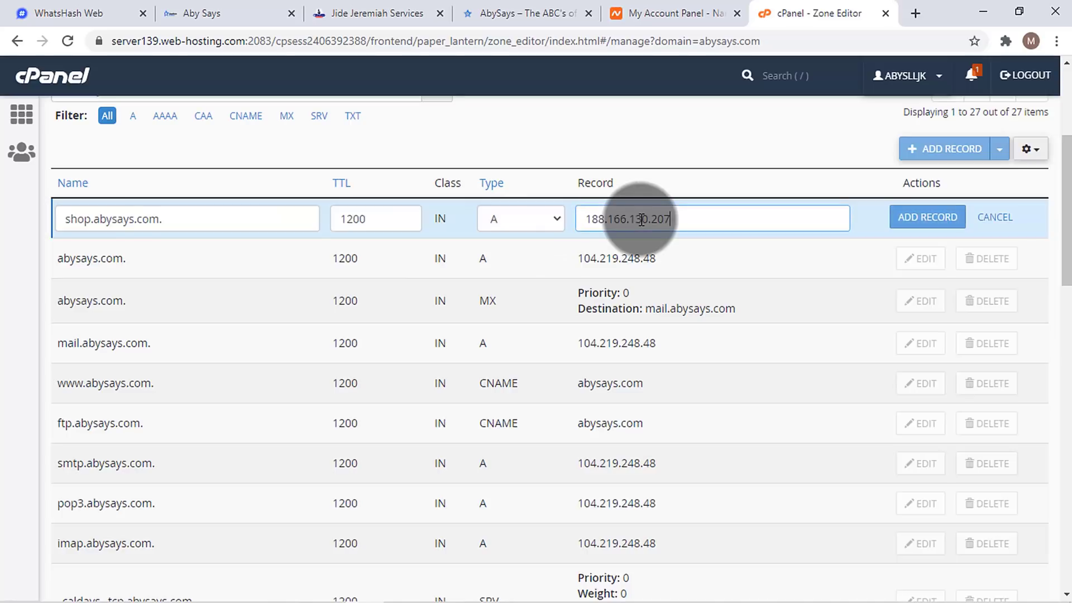
- Set the TTL to 600, copied from WhatsHash, and save the A record
right_click(614, 214)
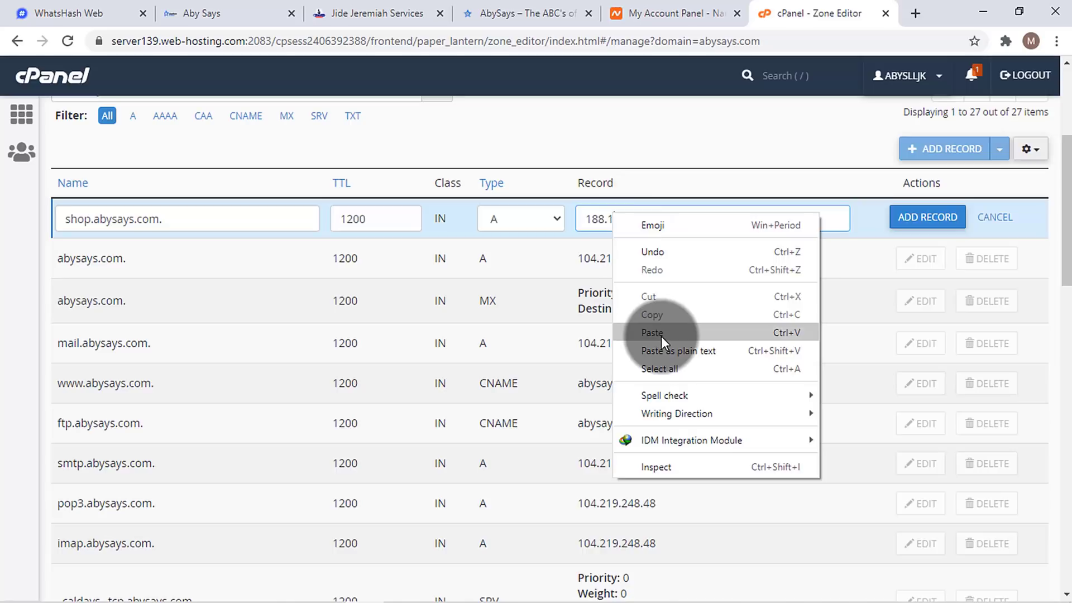
click(359, 219)
double_click(358, 218)
click(40, 12)
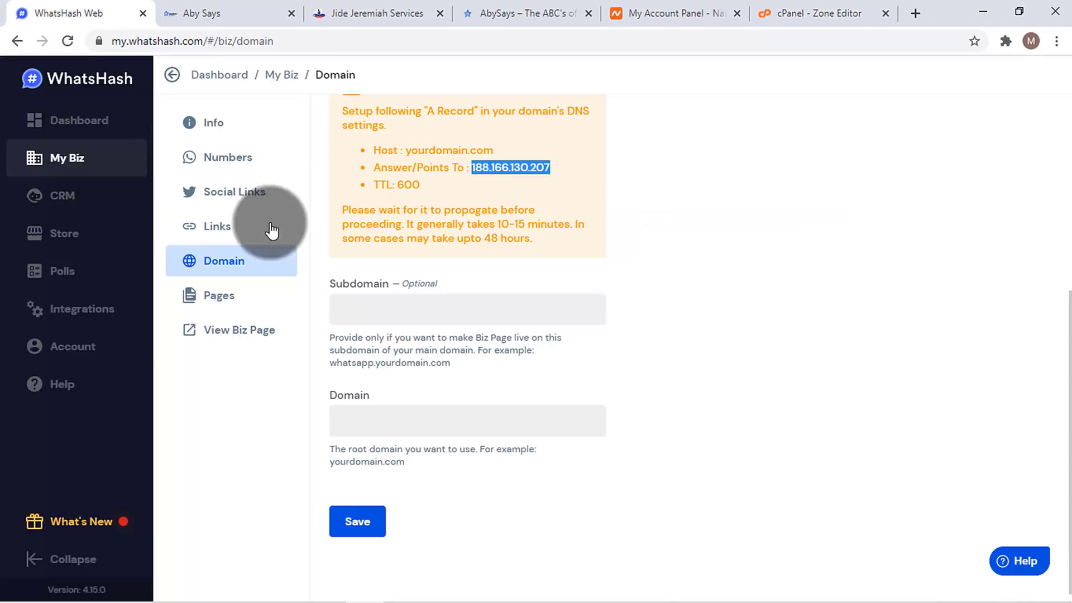
click(402, 183)
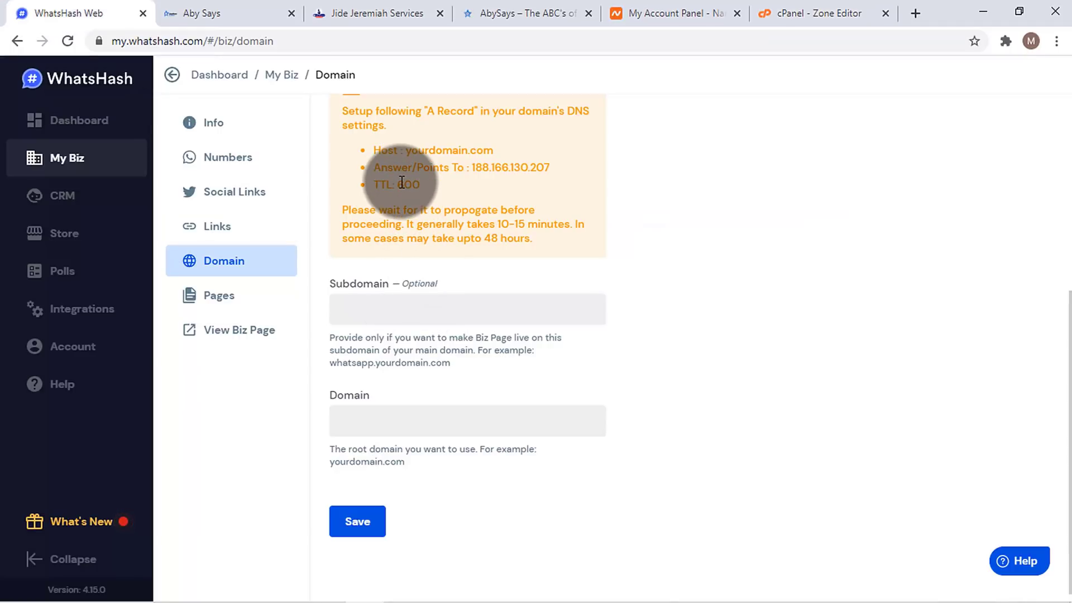
double_click(402, 183)
right_click(403, 183)
click(416, 192)
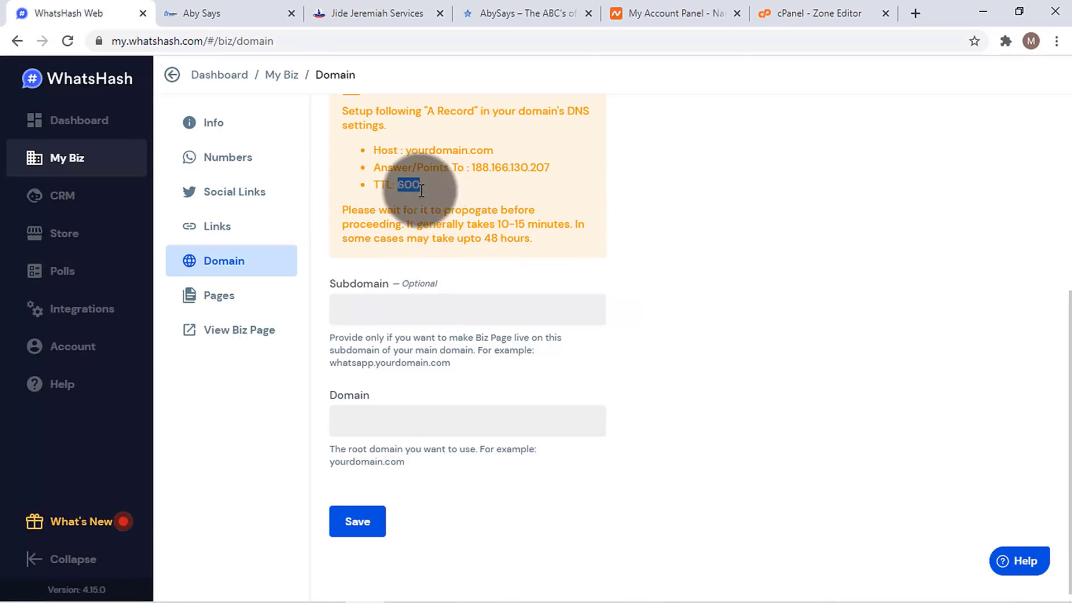
click(781, 7)
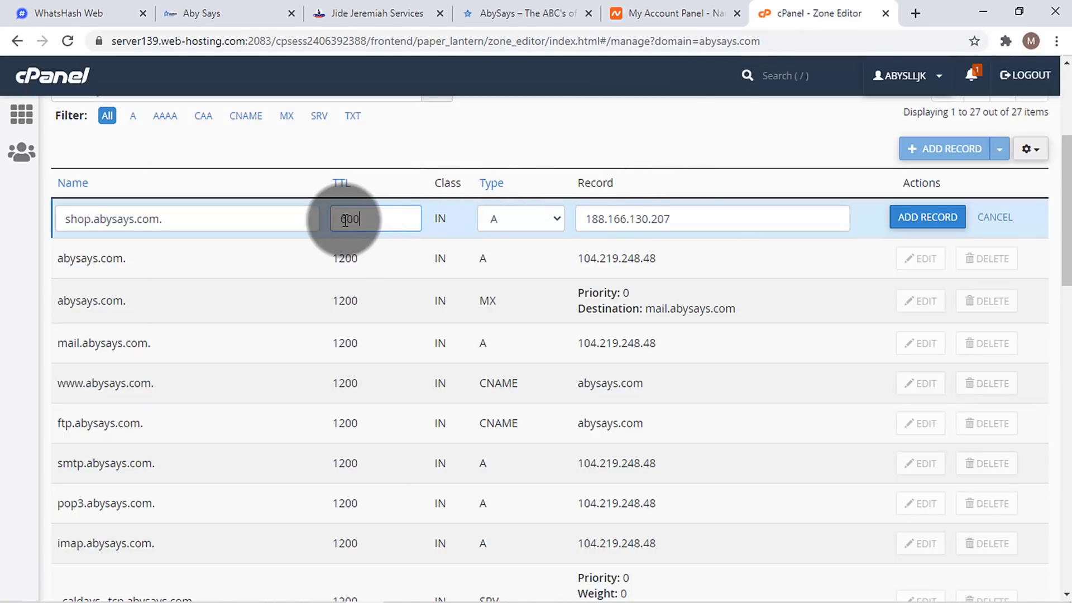
click(941, 222)
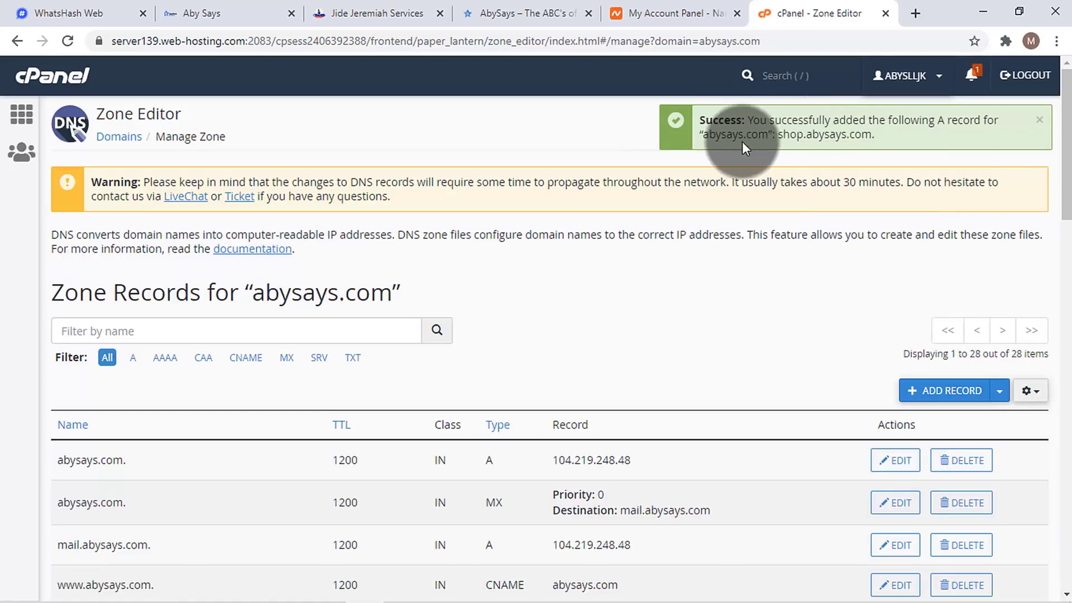
- Copy the abysays.com address from the AbySays website tab
triple_click(795, 132)
click(787, 126)
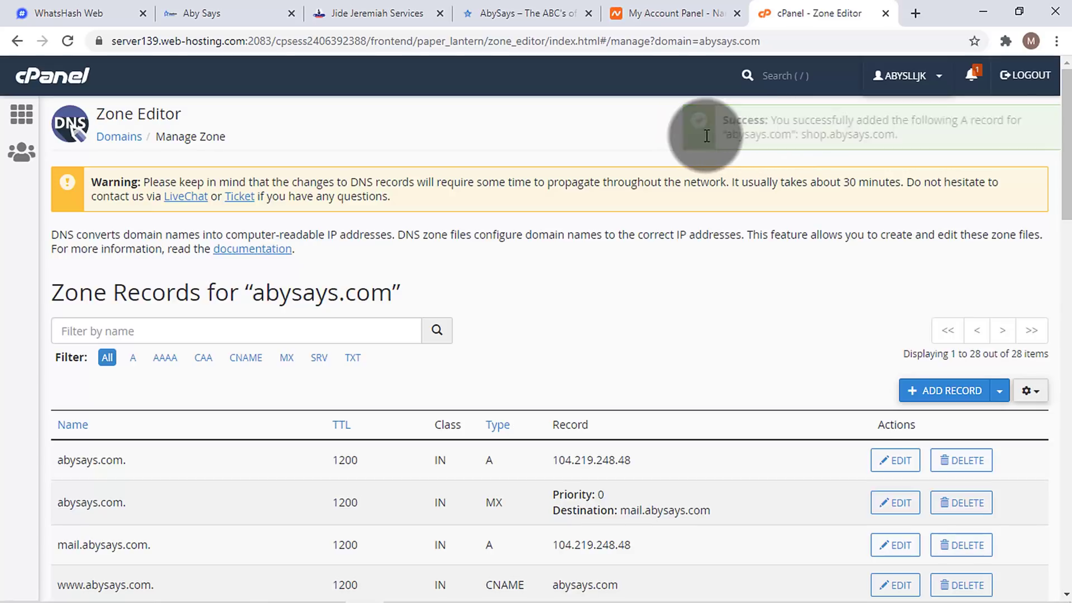
drag(688, 137, 226, 76)
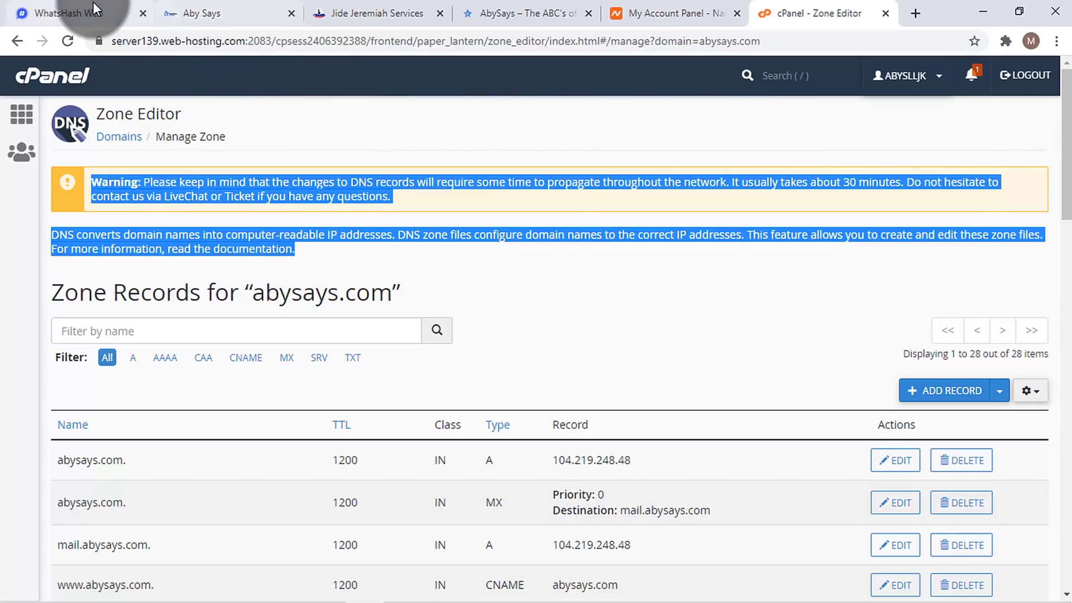
click(492, 11)
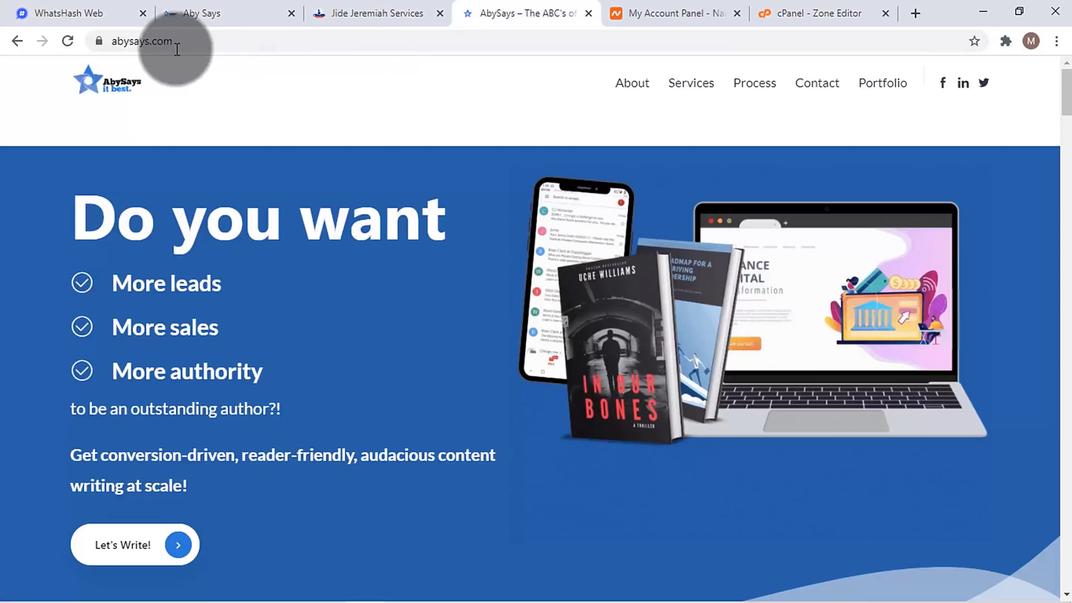
click(114, 42)
right_click(140, 39)
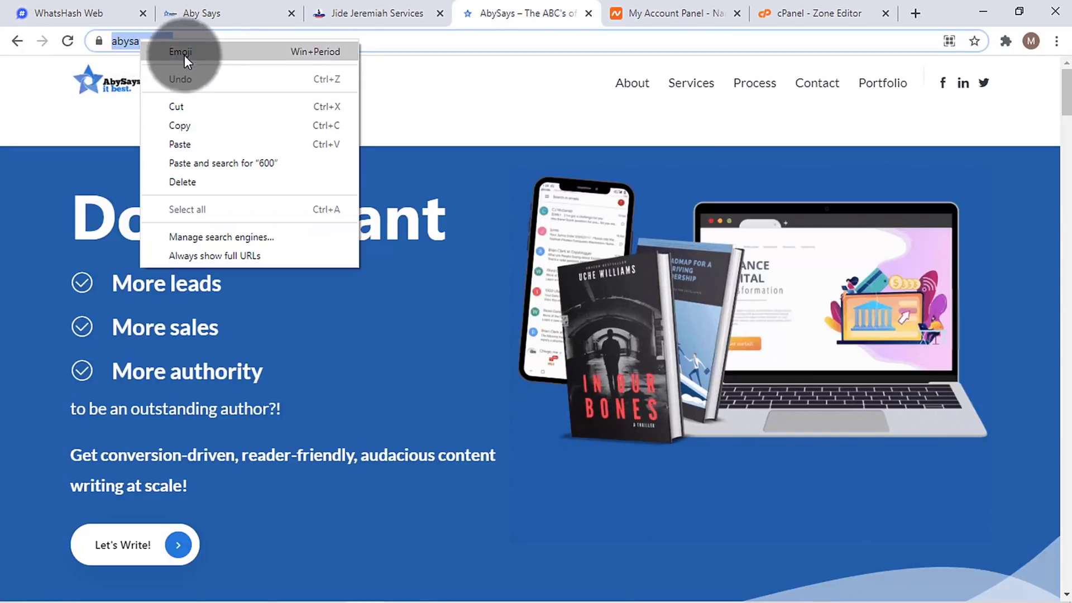
click(207, 125)
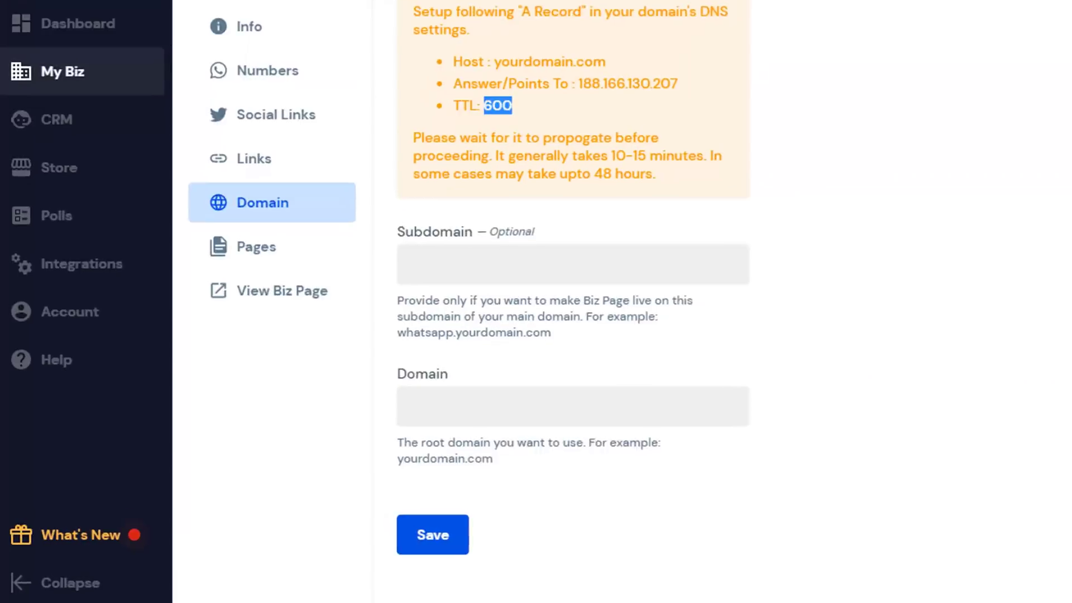
click(565, 408)
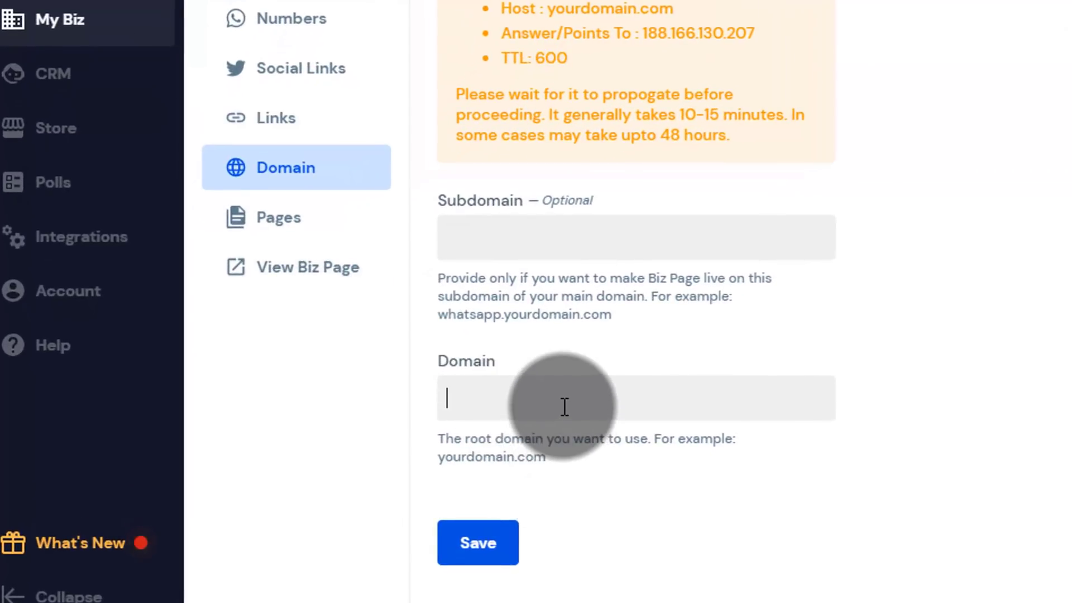
key(ctrl+v)
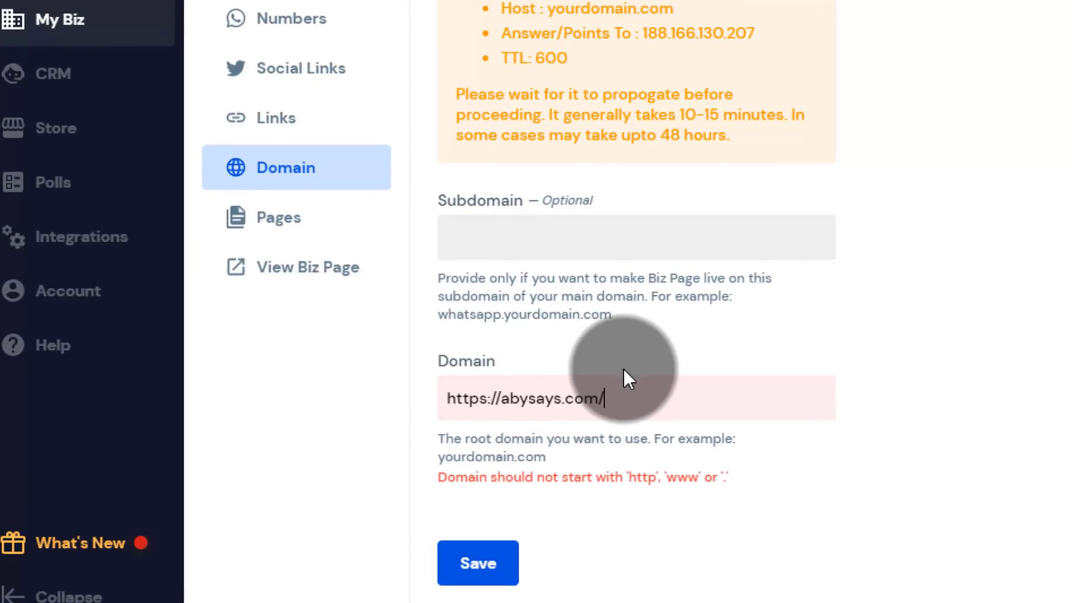
click(506, 400)
key(BackSpace)
key(BackSpace)
key(BackSpace)
key(BackSpace)
key(BackSpace)
key(BackSpace)
key(BackSpace)
key(BackSpace)
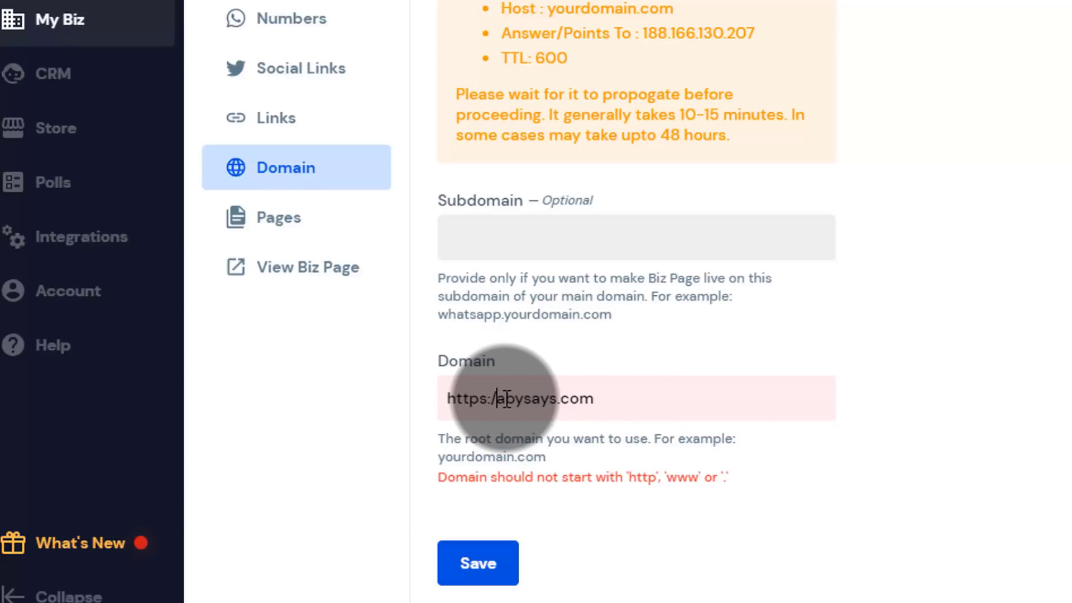
click(557, 227)
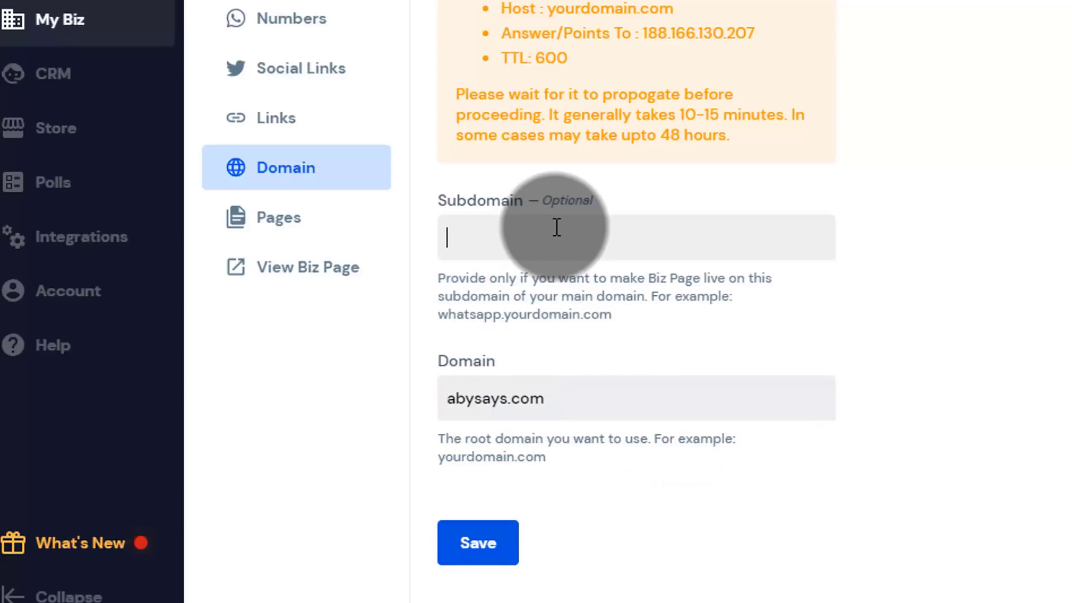
text(shop)
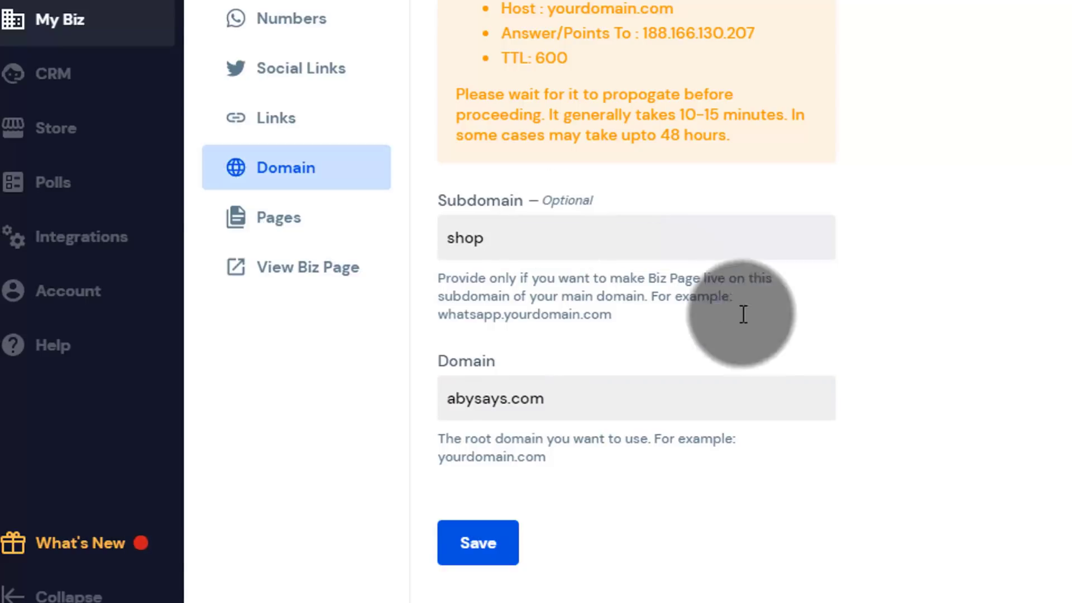
click(469, 546)
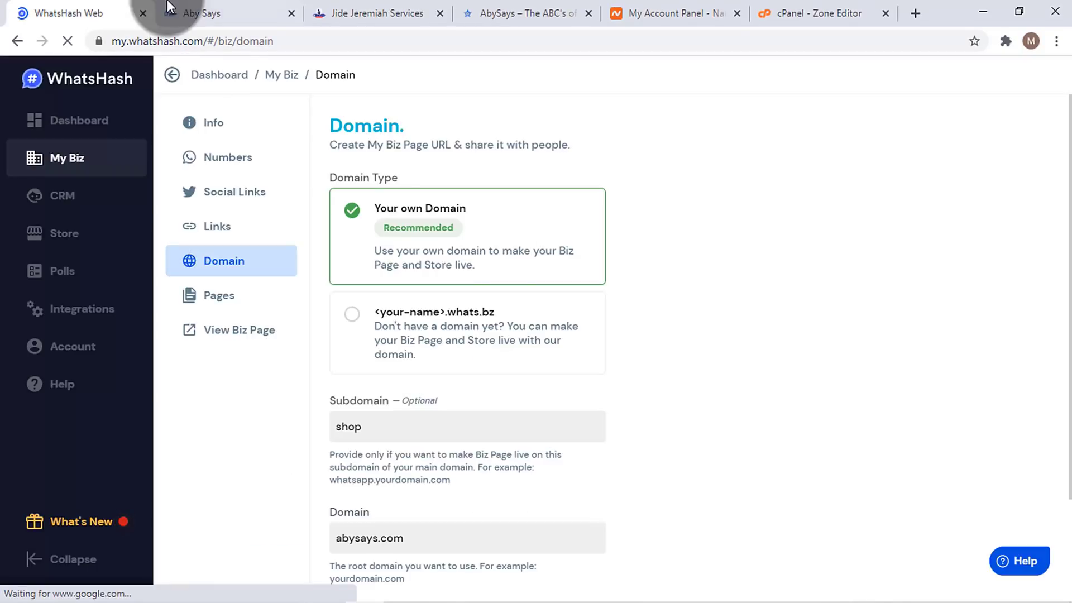
click(200, 10)
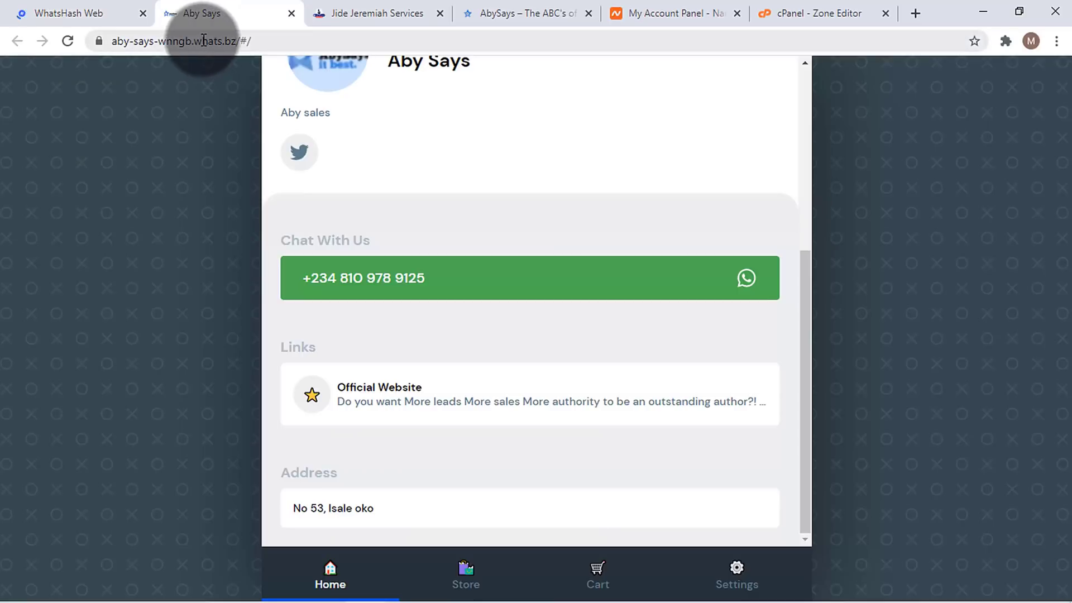
click(537, 17)
click(142, 43)
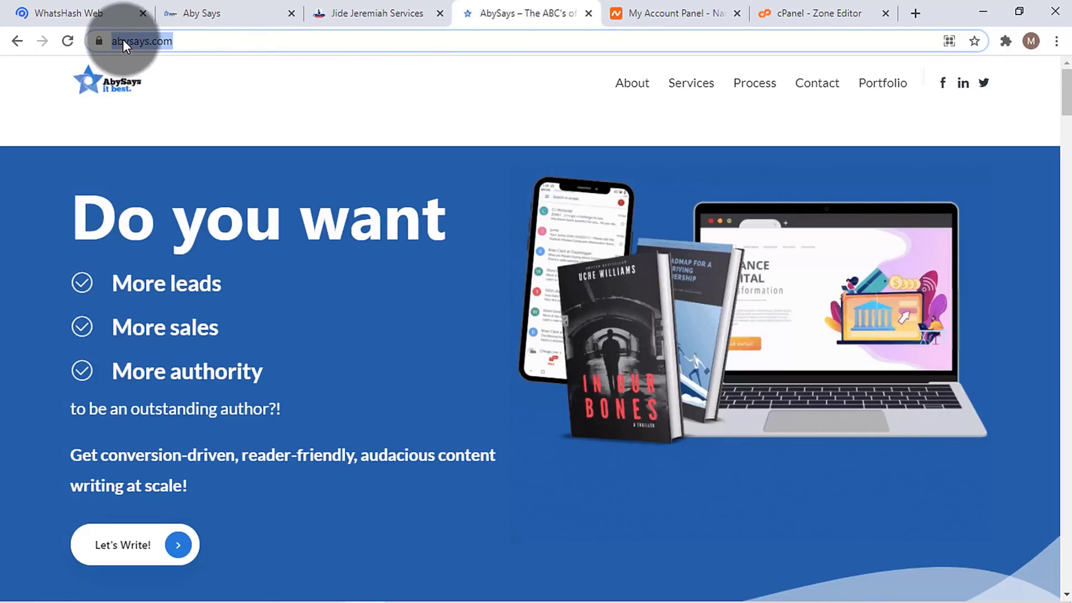
click(146, 43)
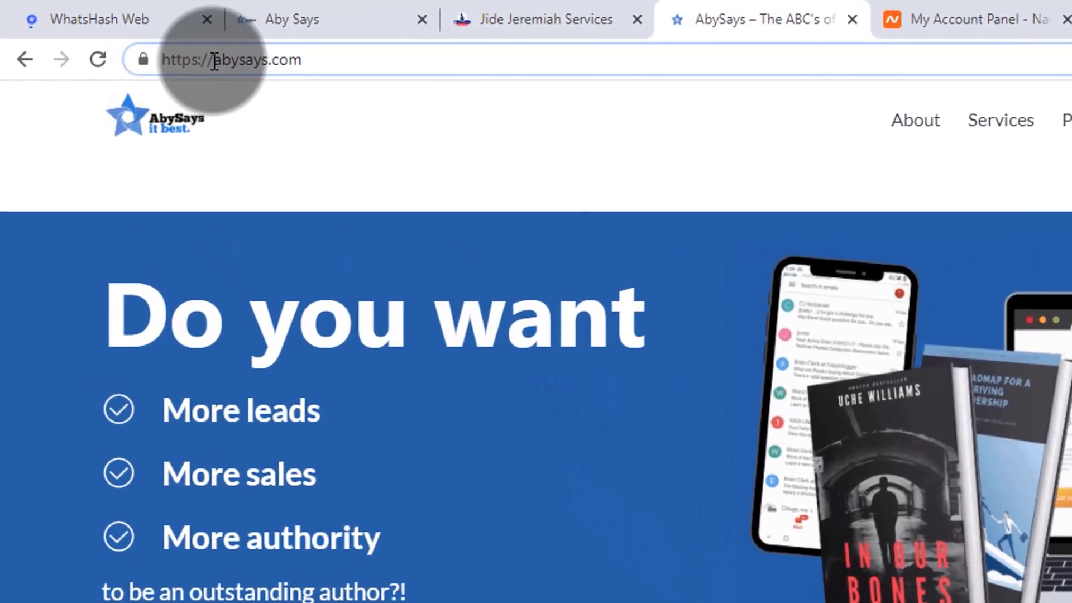
text(shop.)
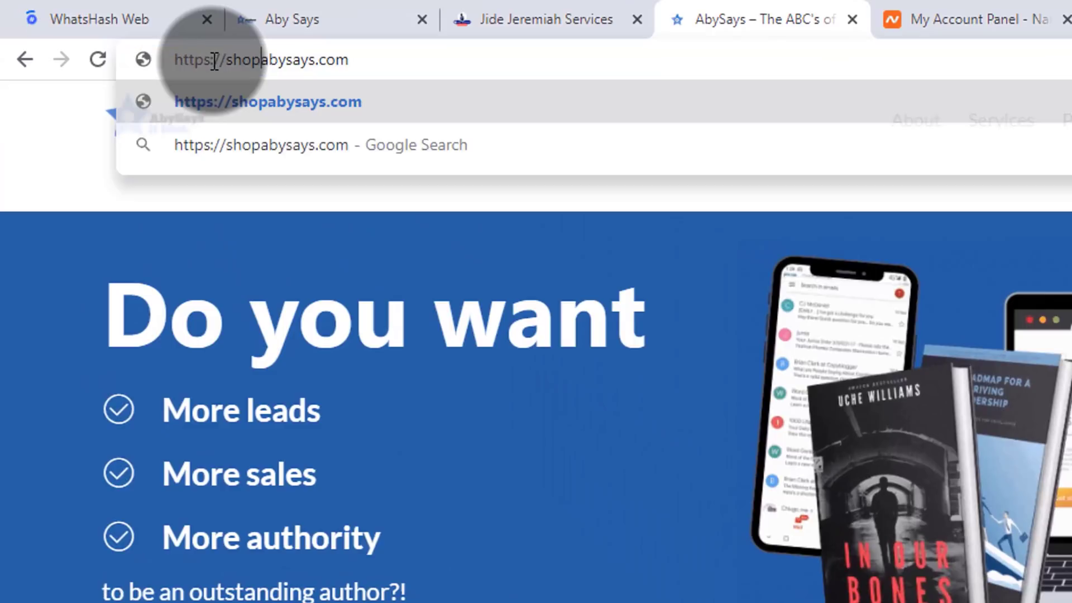
key(Return)
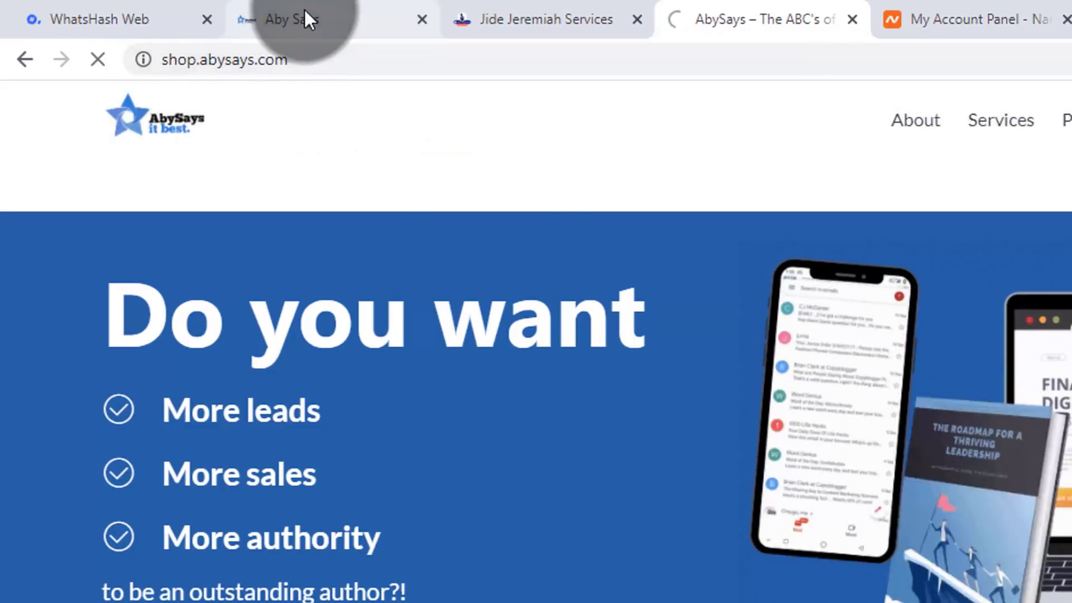
click(304, 19)
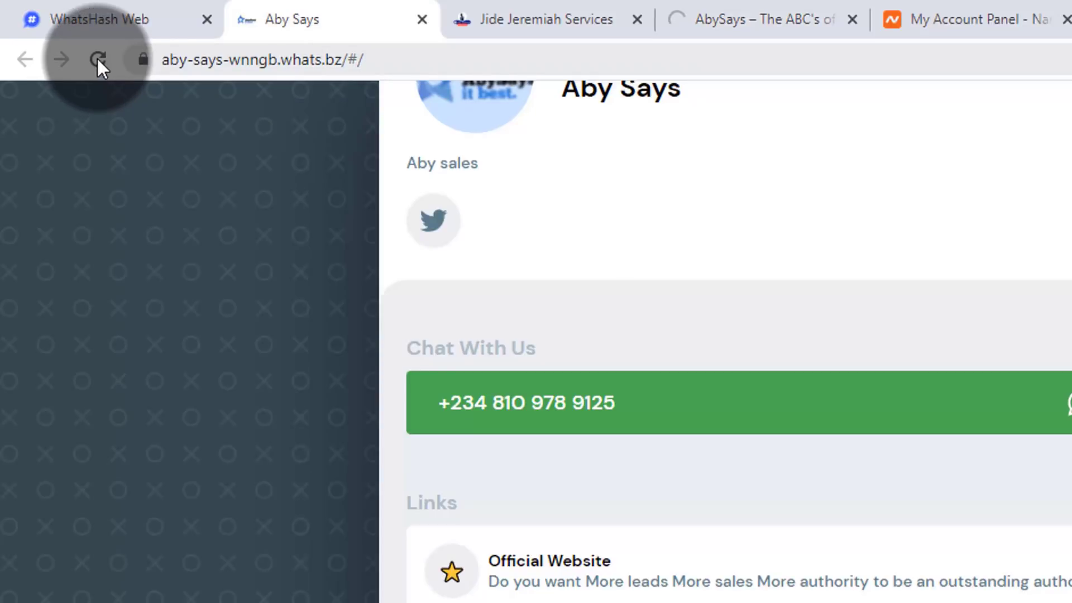
click(97, 58)
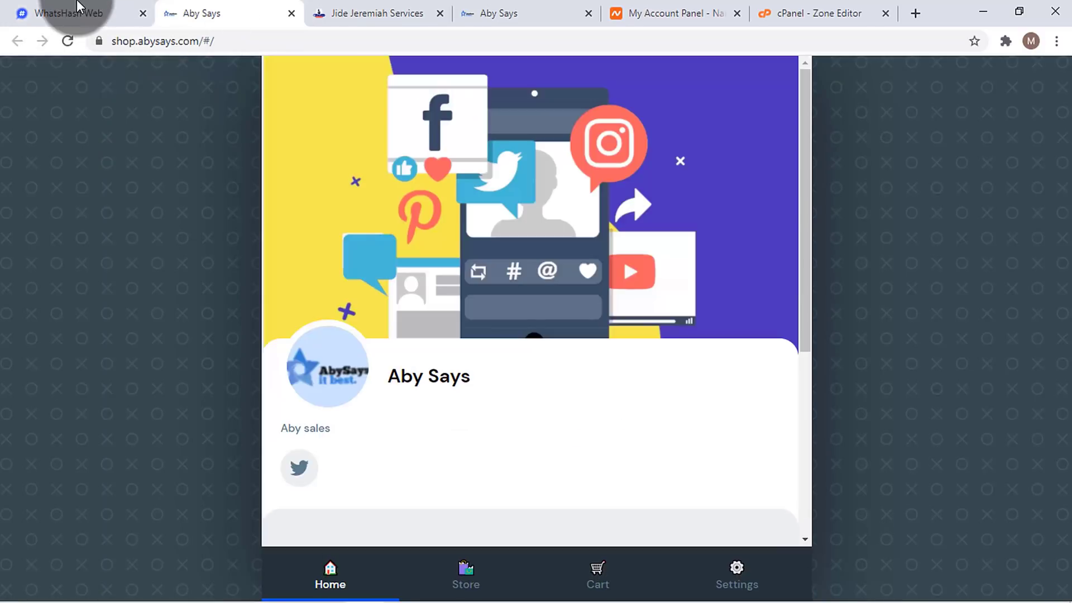
- Review the biz page at shop.abysays.com, then return to WhatsHash's Domain settings
click(80, 4)
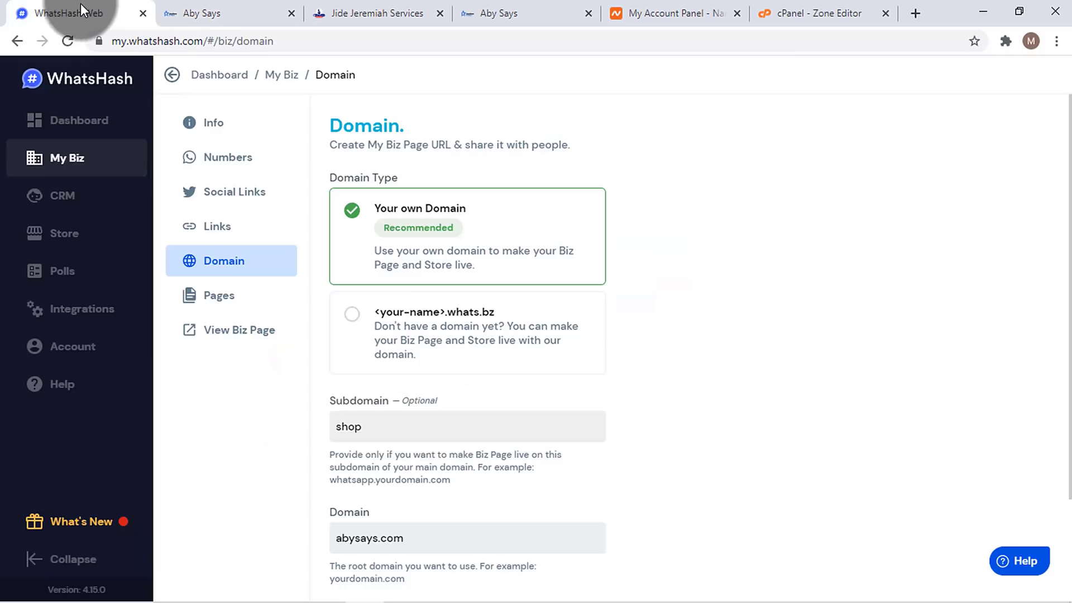
click(203, 7)
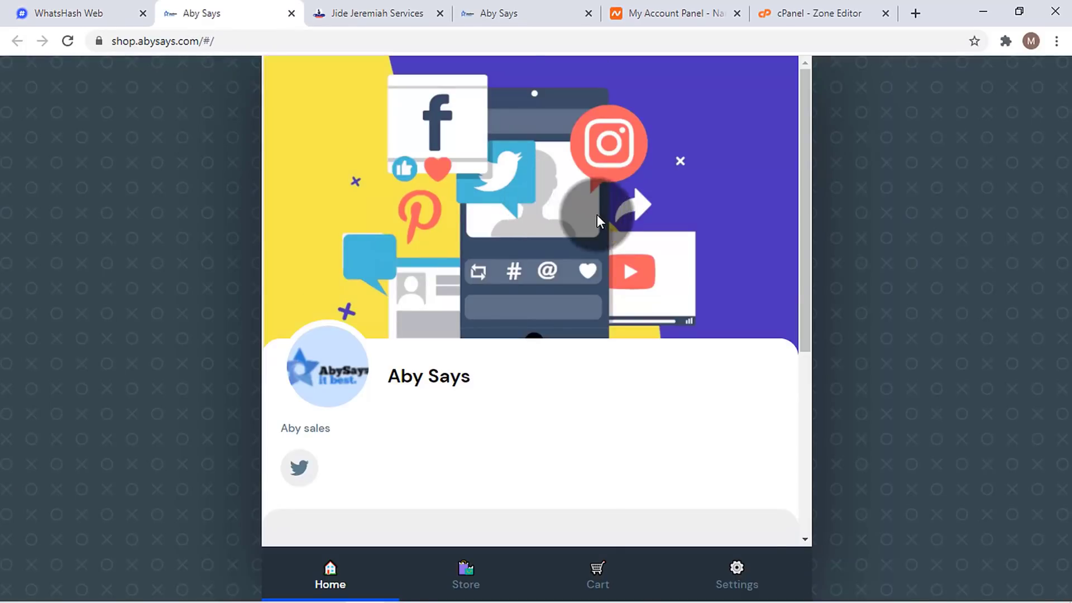
scroll(606, 218, down, 5)
scroll(654, 296, up, 5)
scroll(656, 275, down, 5)
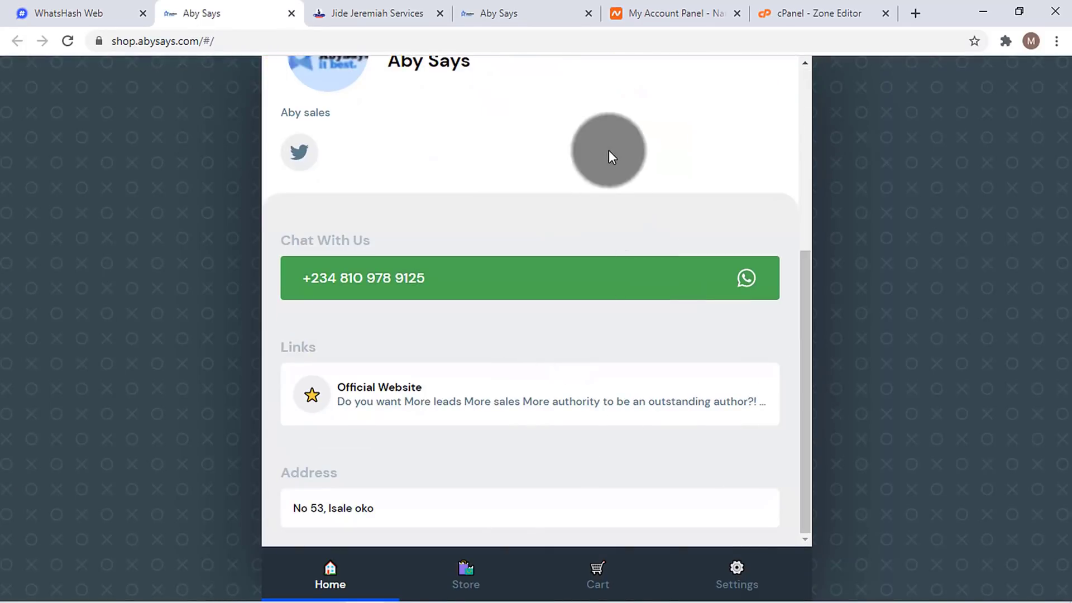
click(533, 11)
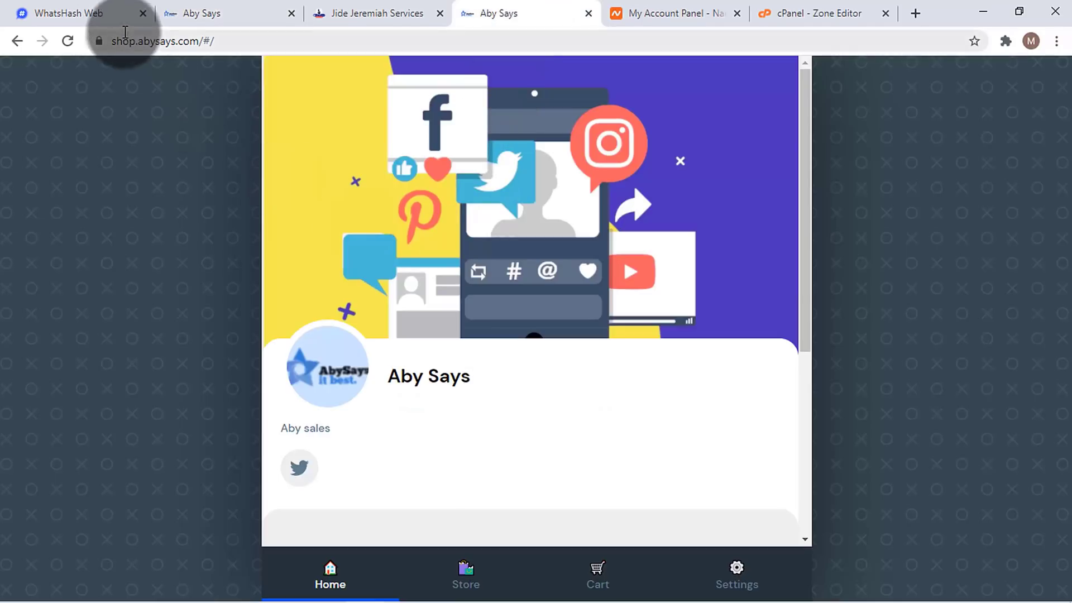
click(132, 41)
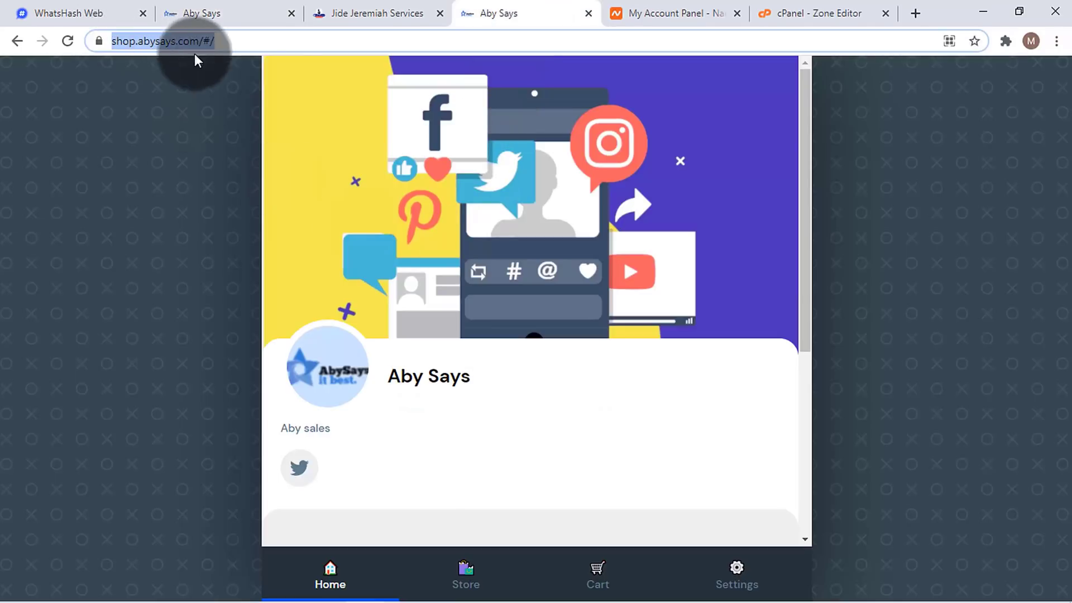
click(213, 4)
click(95, 8)
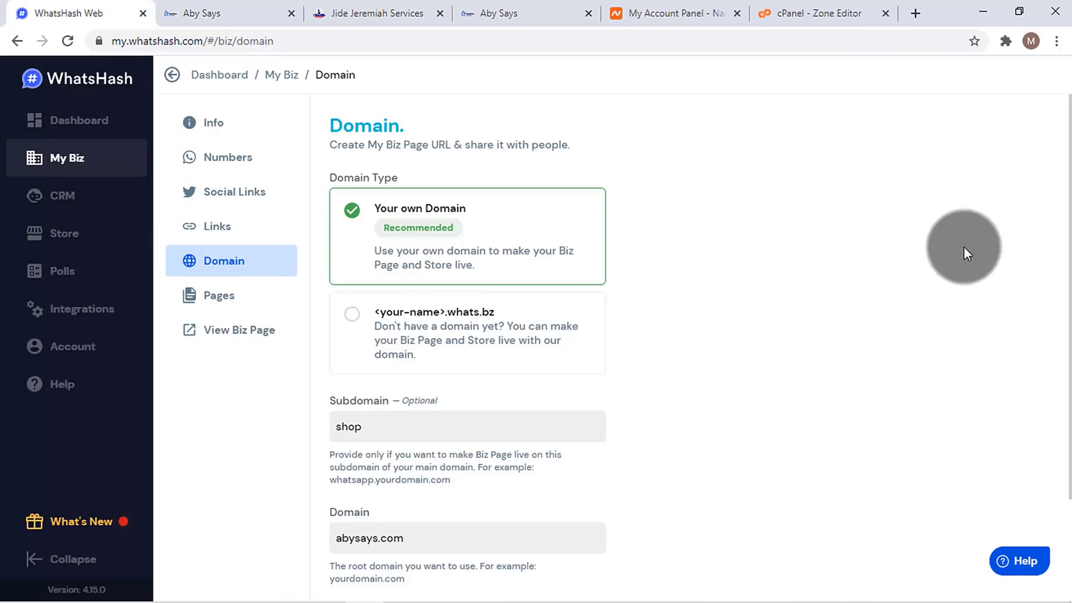
scroll(1054, 252, down, 2)
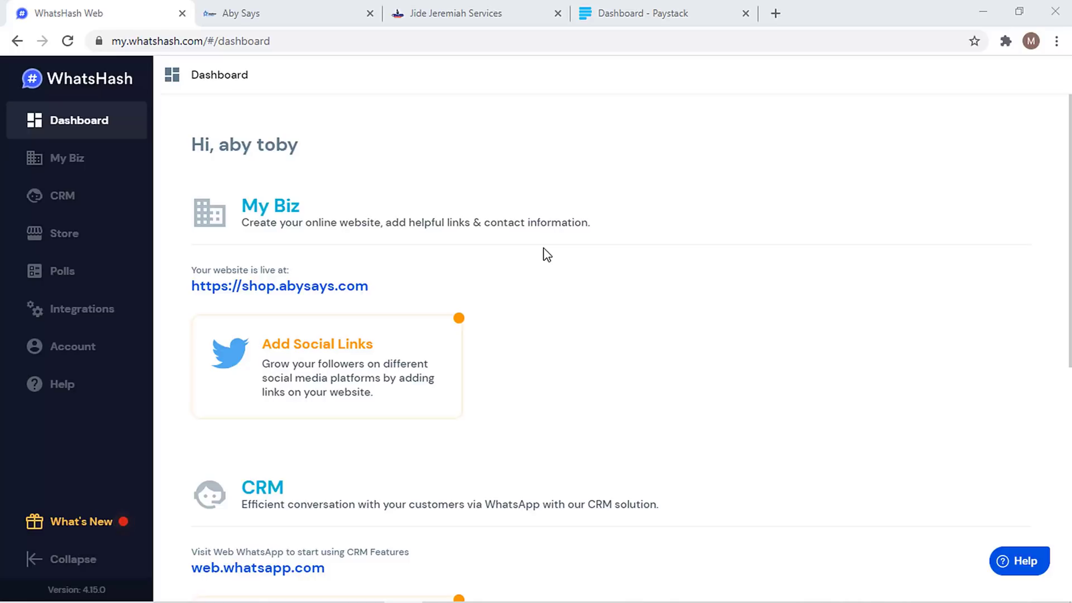
- Open Store > Payment Modes, showing Pay Later enabled and Paystack not configured
click(111, 238)
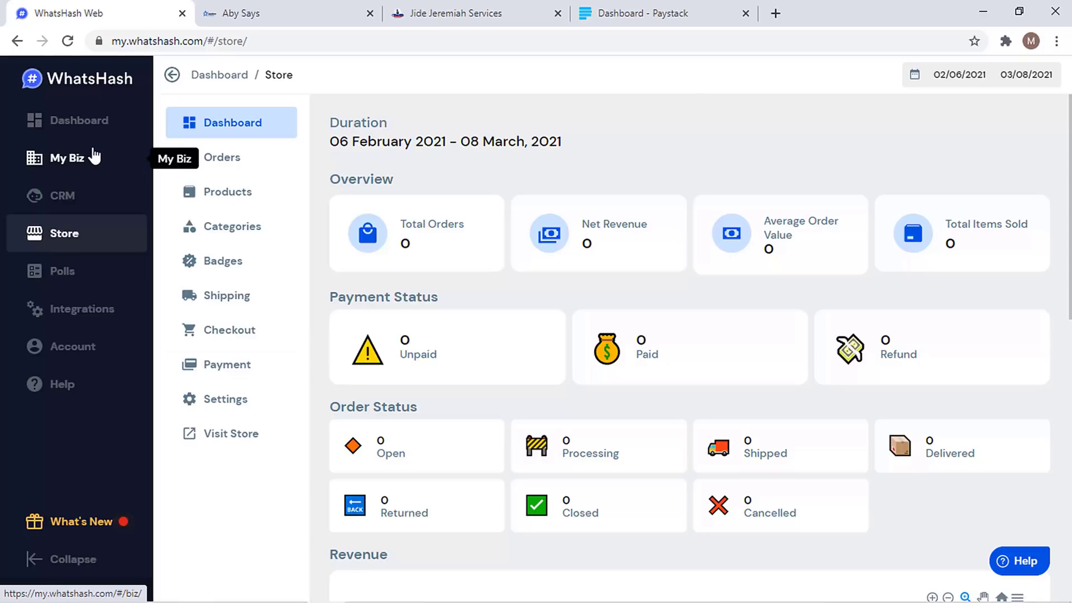
click(227, 367)
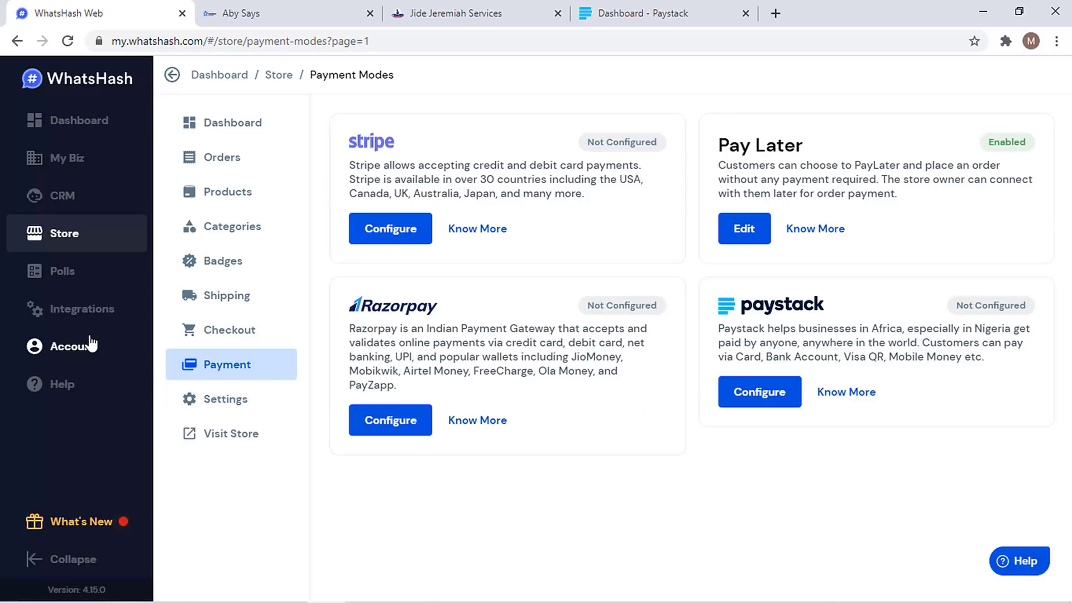
click(88, 350)
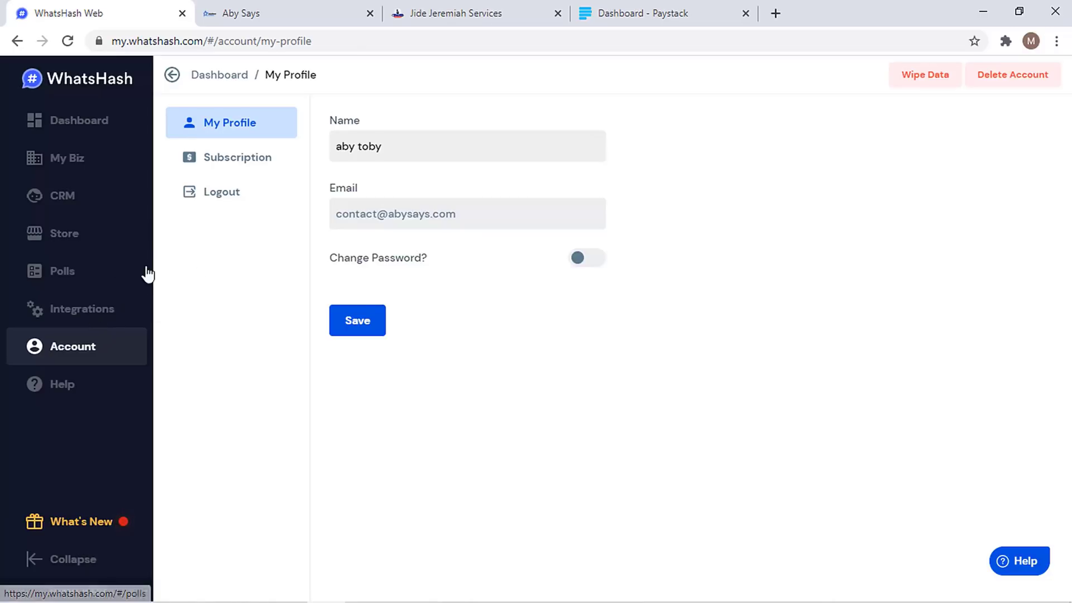
click(108, 246)
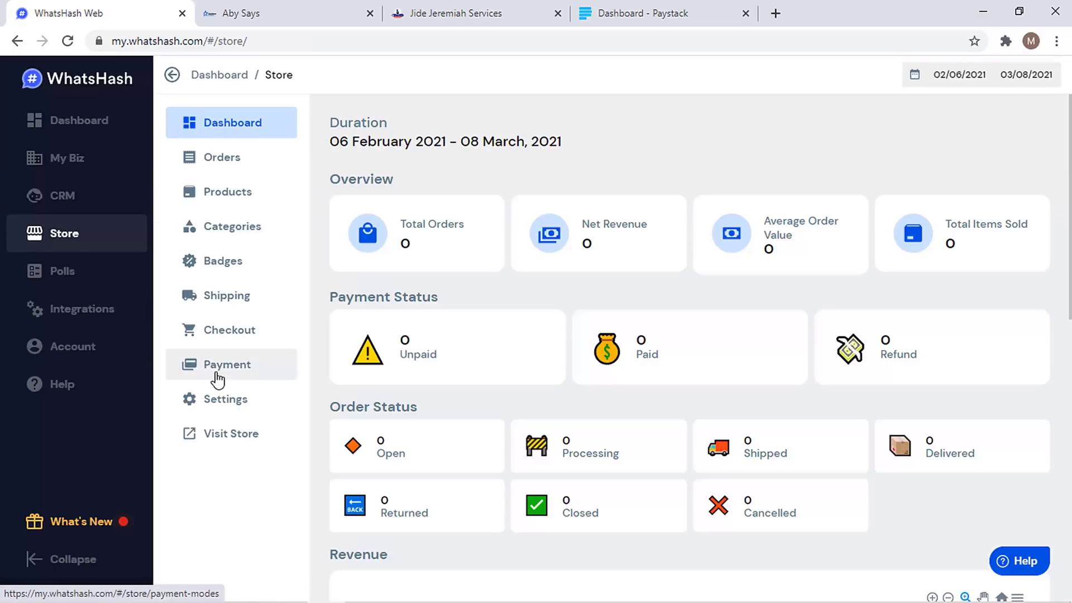
click(218, 373)
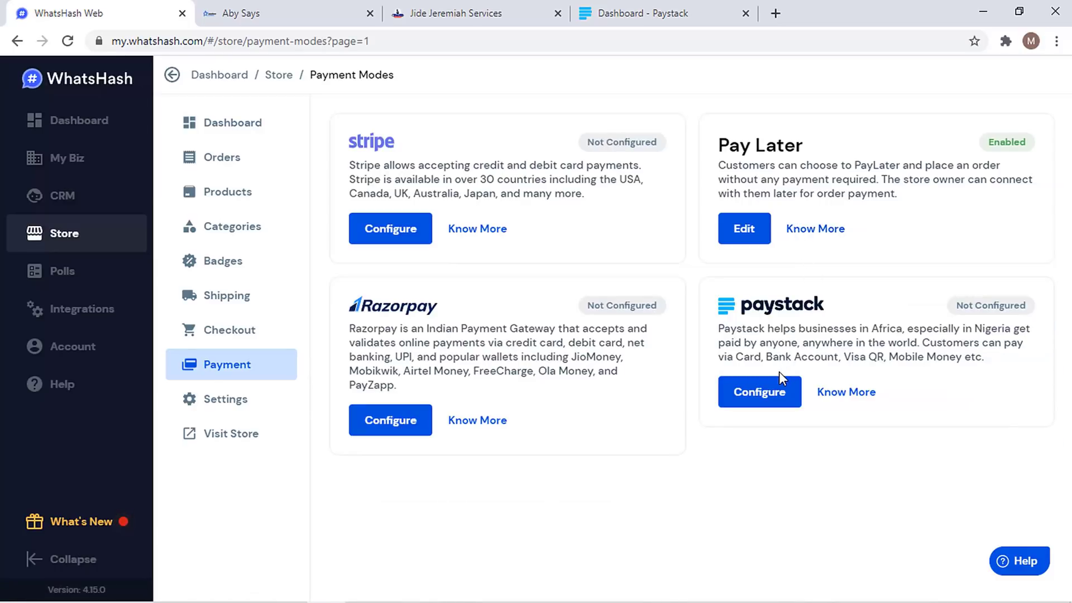
- Change the Pay Later display name to 'Pay On Delivery' and save it
click(745, 230)
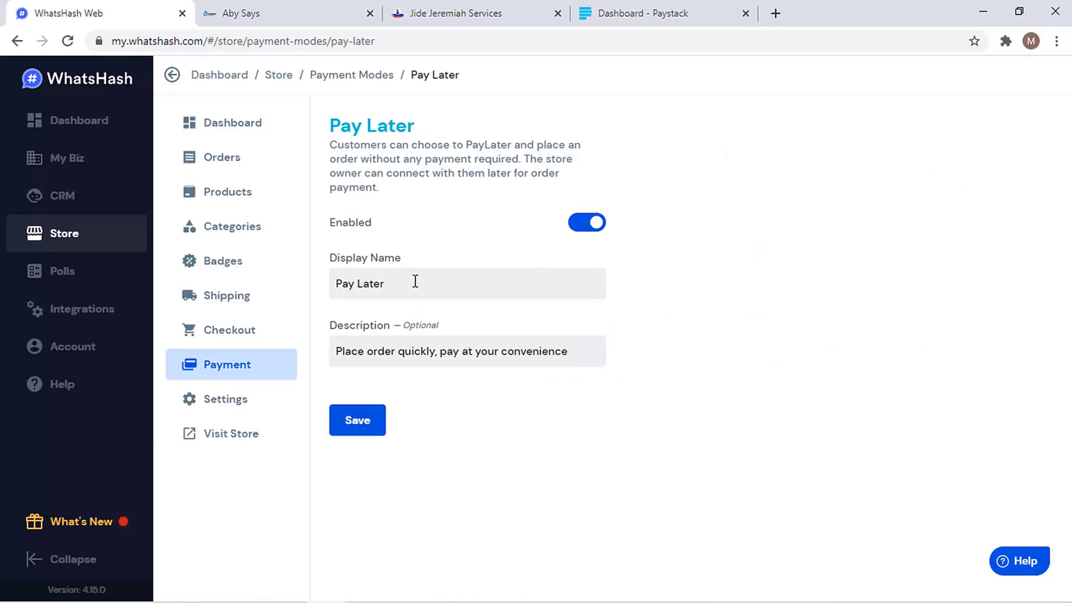
click(415, 282)
key(shift+Left)
key(shift+Left)
key(shift+Left)
key(shift+Left)
key(shift+Left)
key(shift+Left)
key(shift+Left)
key(shift+Left)
key(shift+Left)
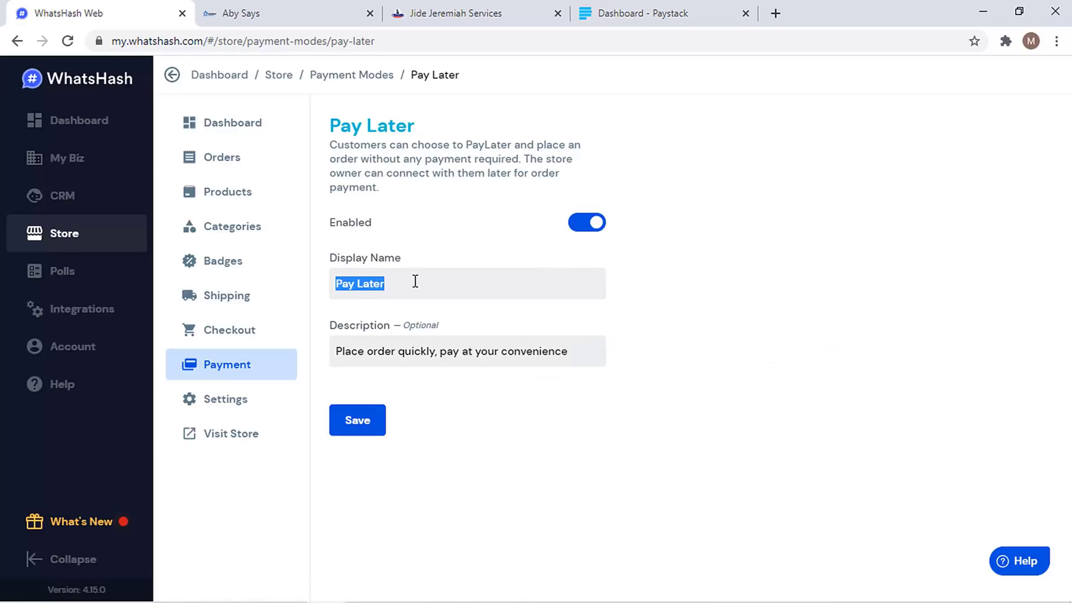
text(Pay On Delivery)
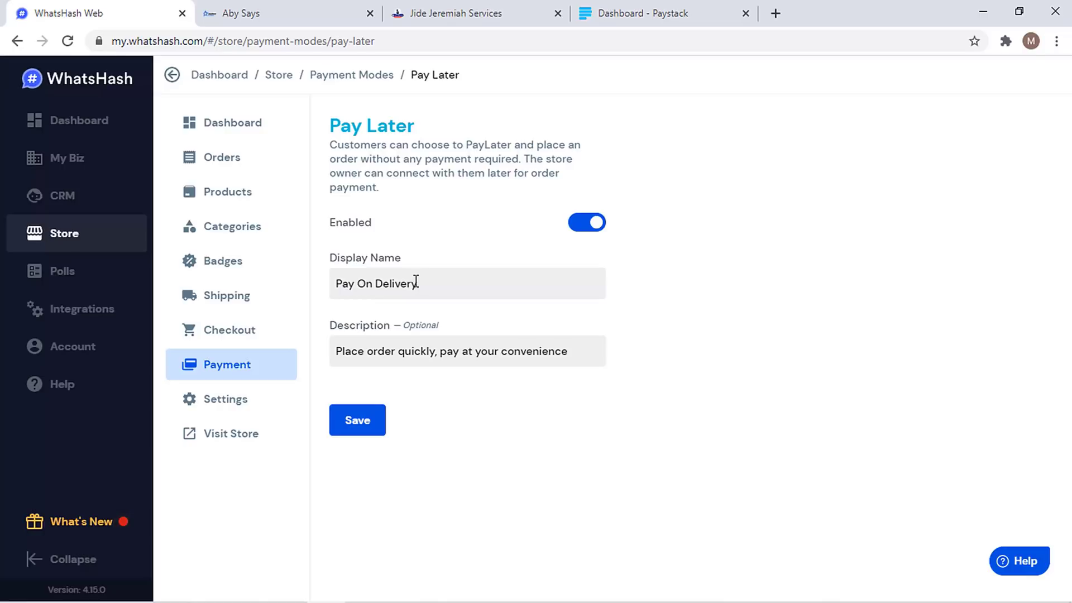
click(349, 430)
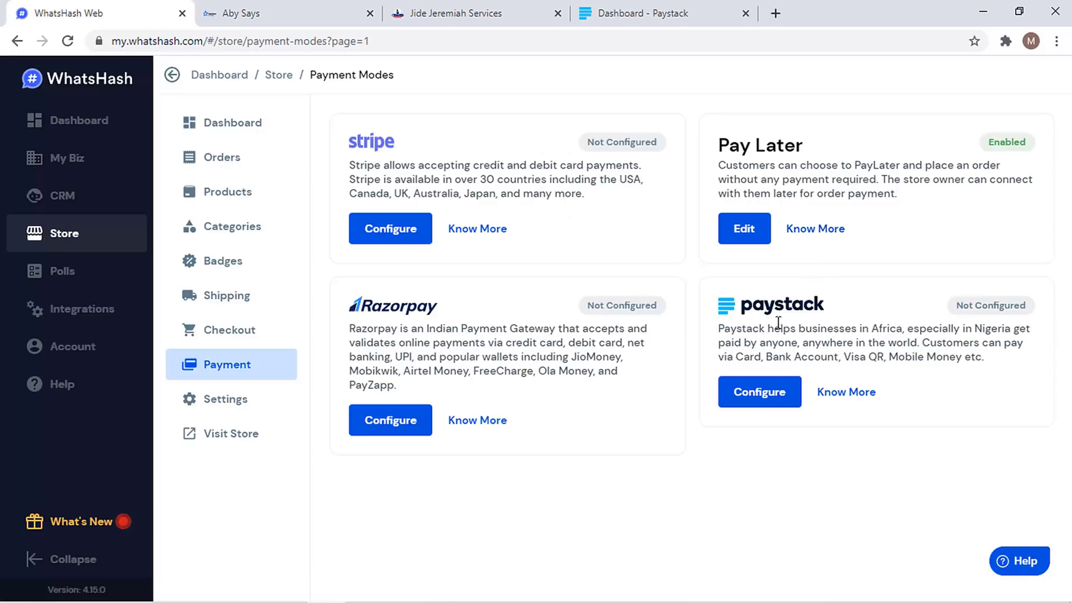
- Open the Paystack payment mode's settings and turn on its Enabled toggle
click(749, 394)
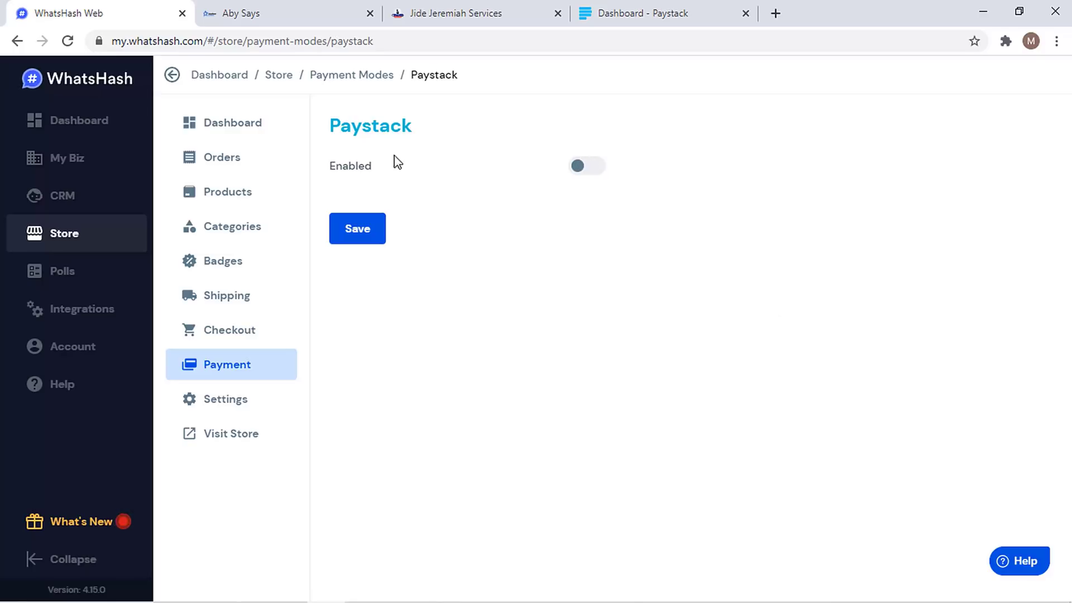
click(360, 76)
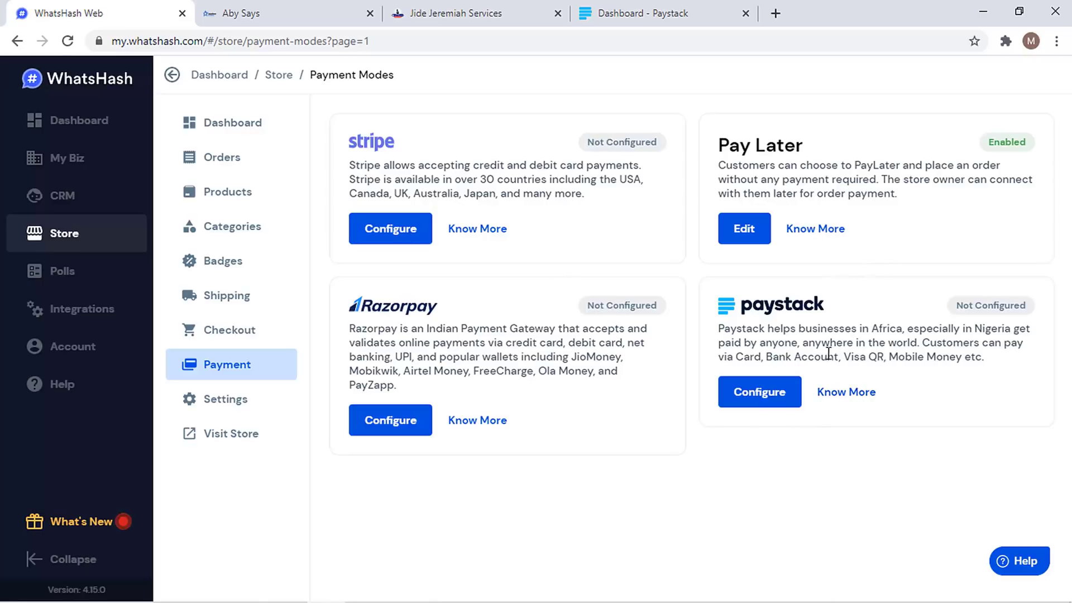
click(776, 395)
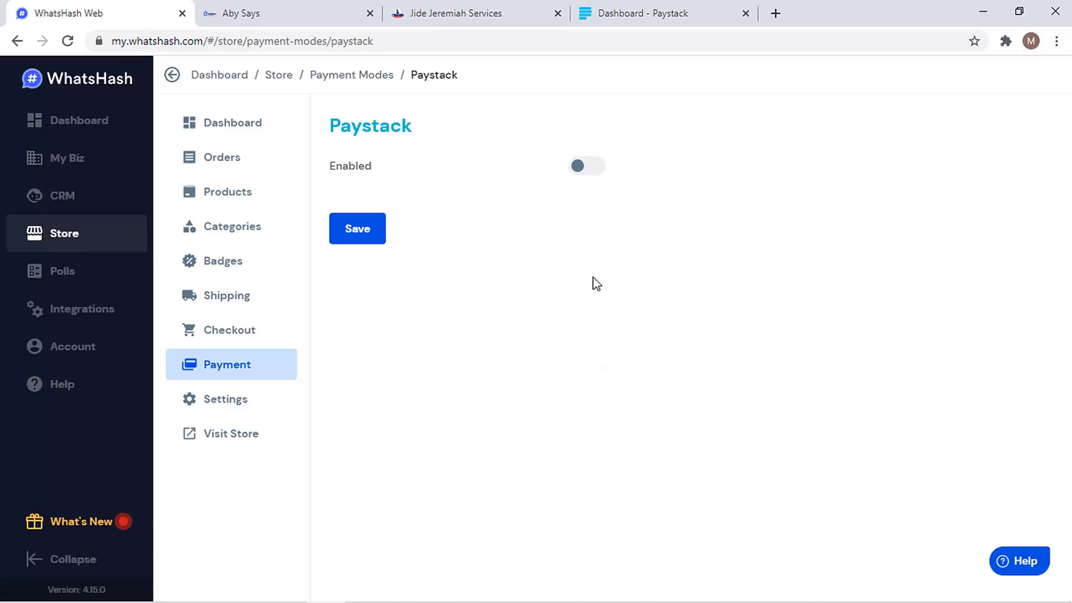
click(582, 168)
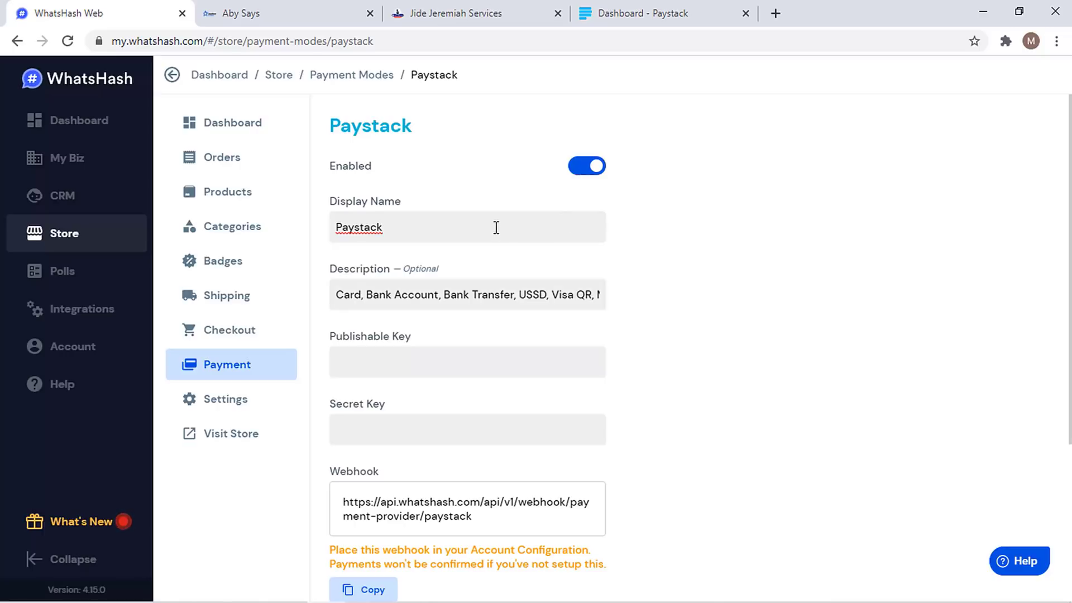
scroll(467, 313, down, 3)
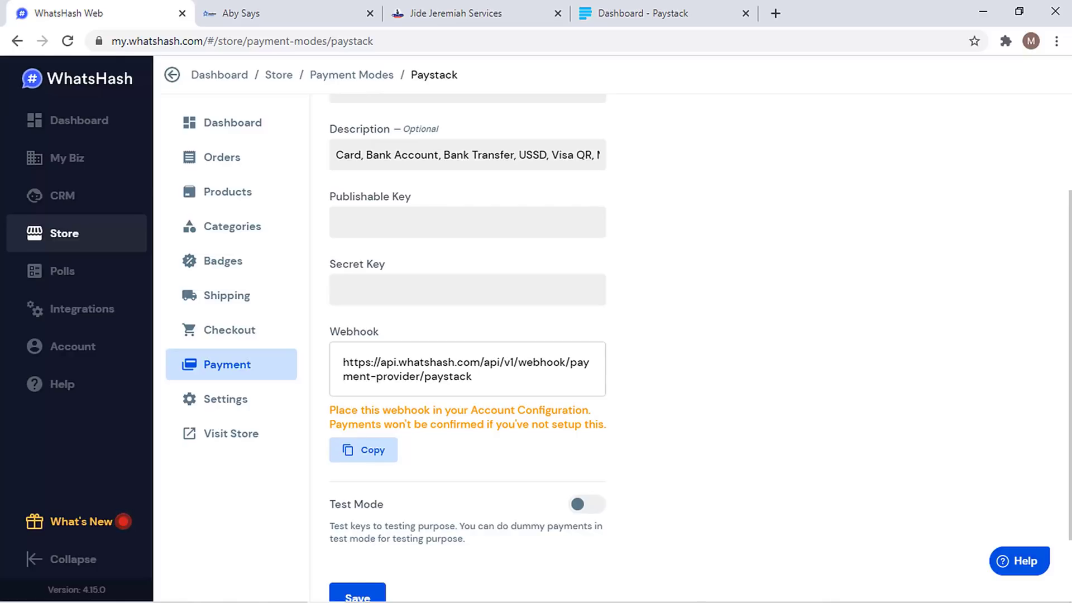
scroll(467, 313, up, 1)
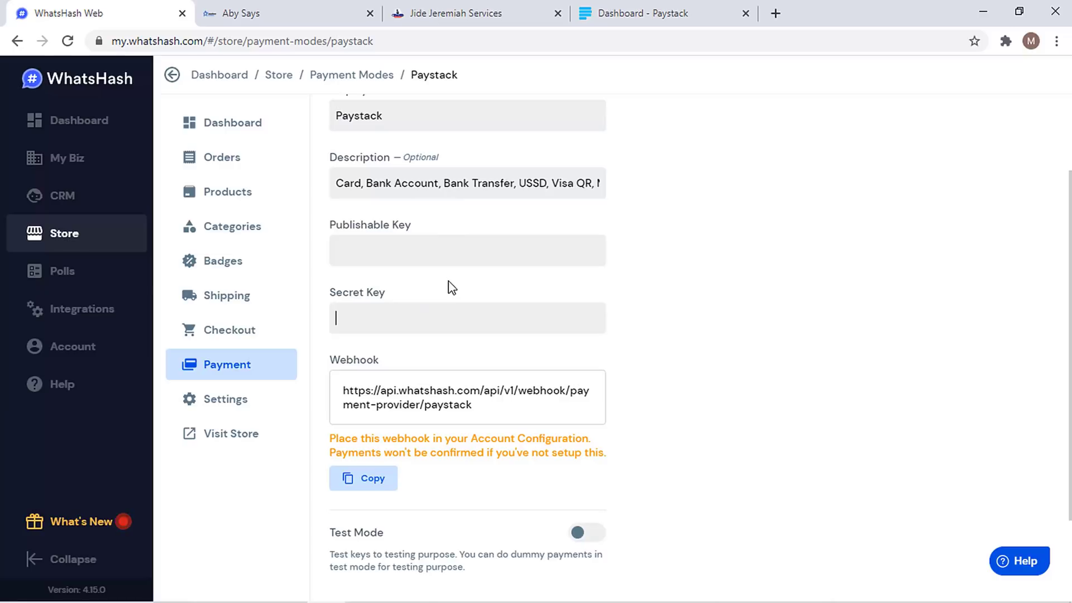
- Copy Paystack's live secret and public keys into WhatsHash's Paystack key fields
click(695, 8)
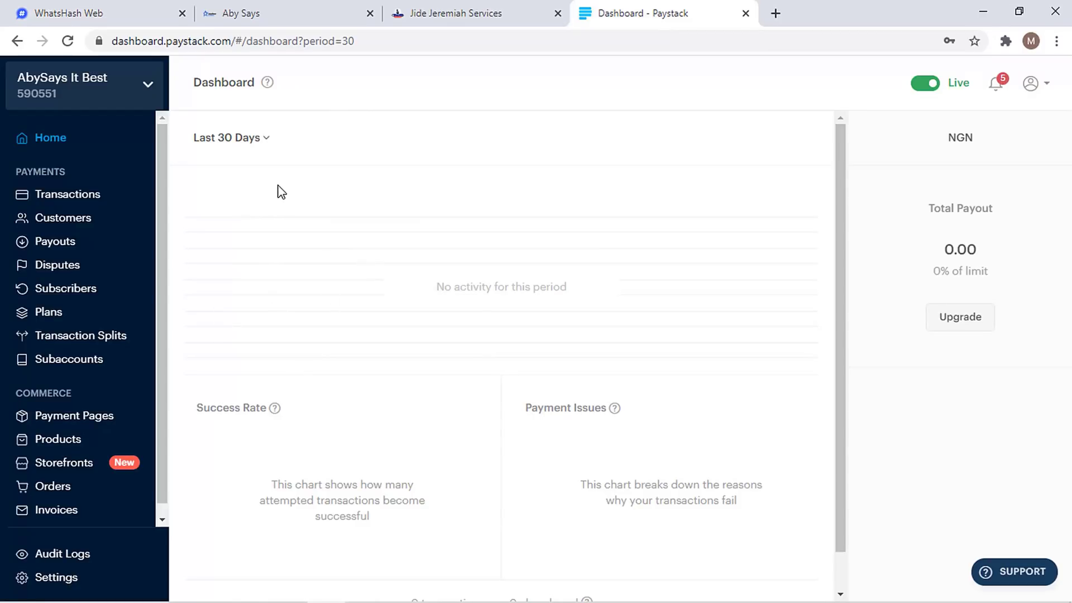
click(94, 8)
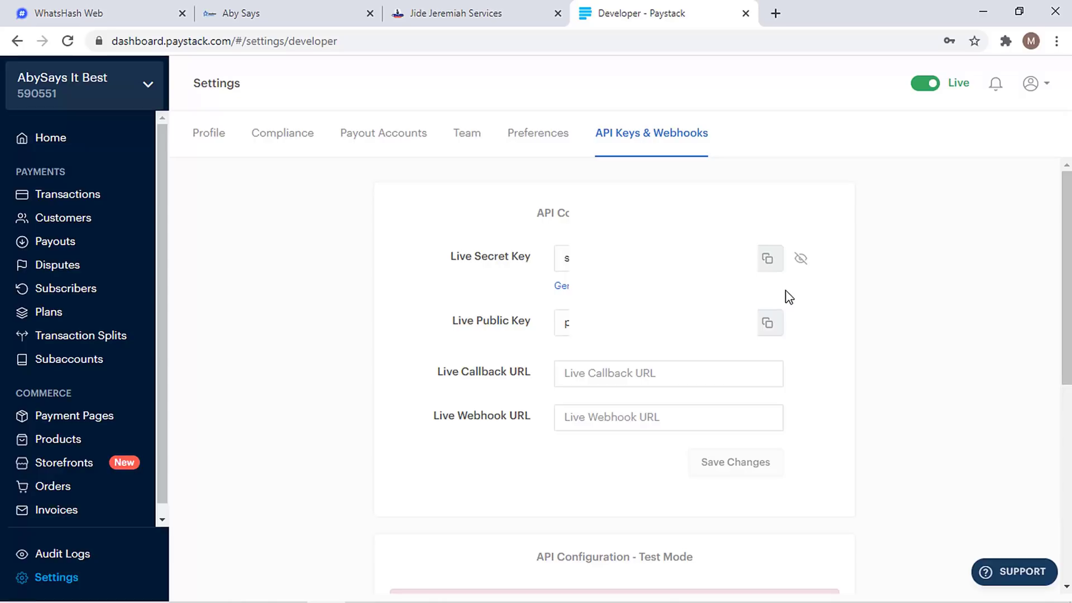
click(763, 263)
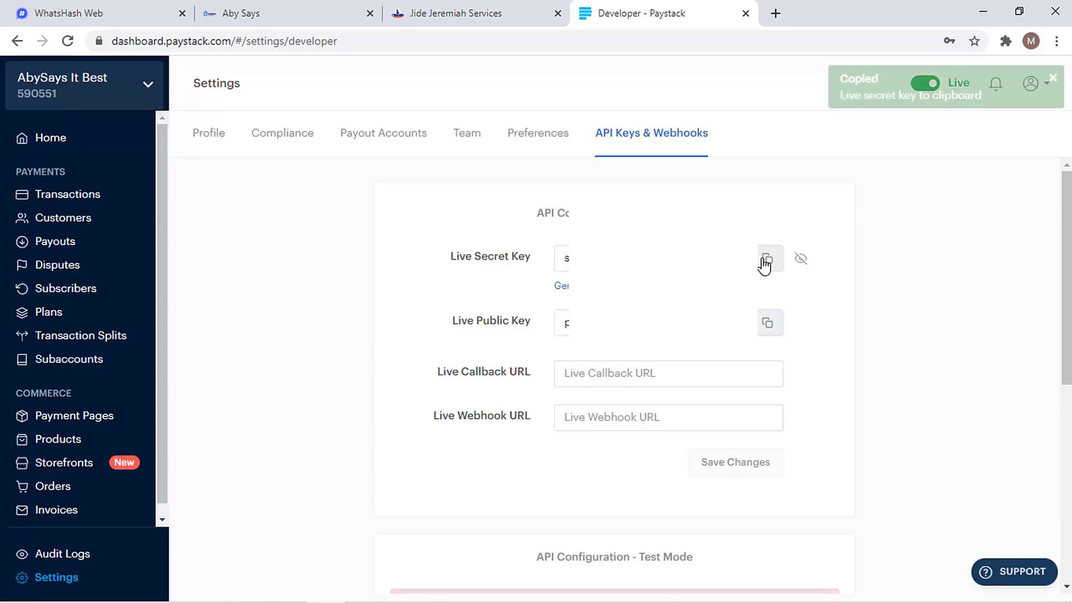
click(115, 11)
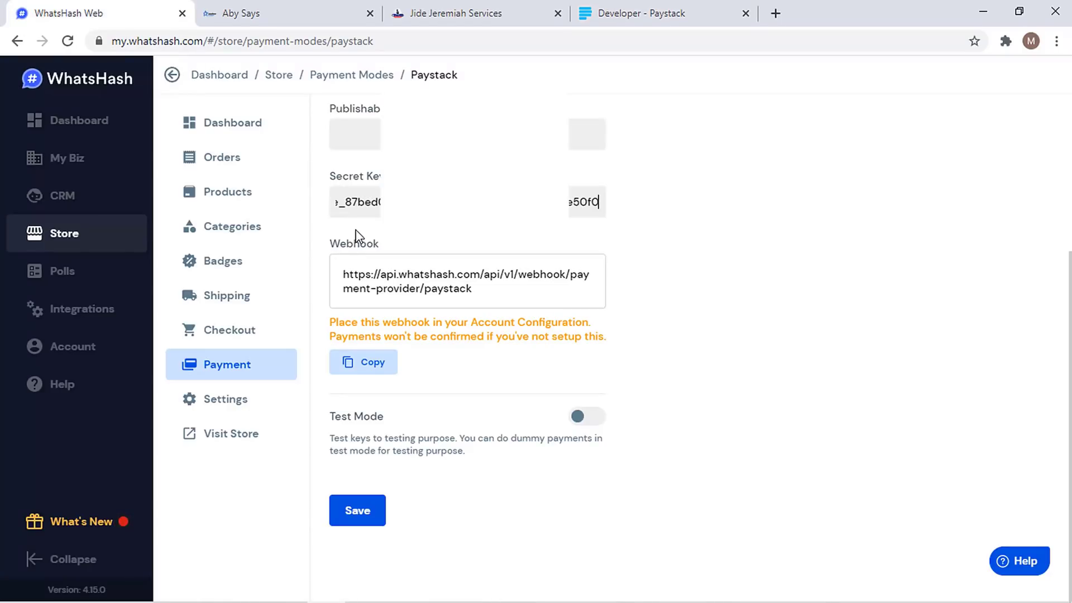
click(642, 13)
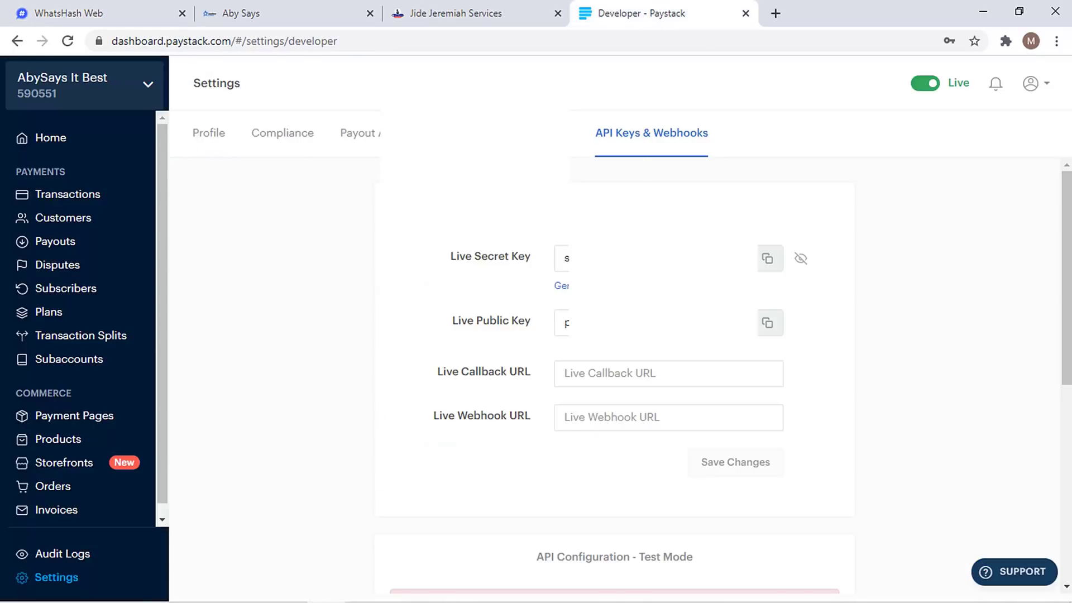
click(769, 325)
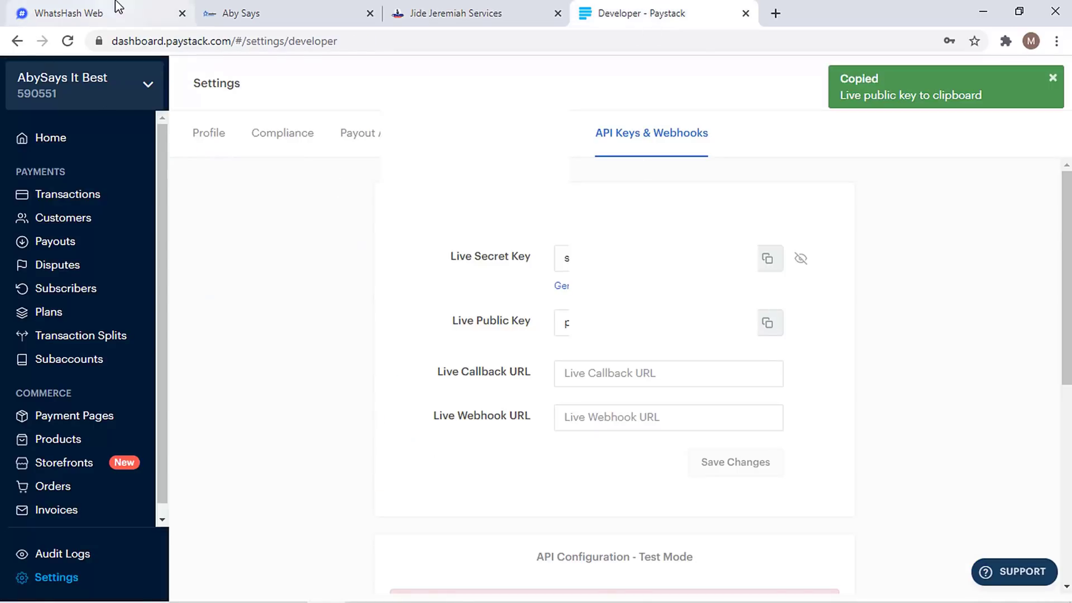
click(118, 8)
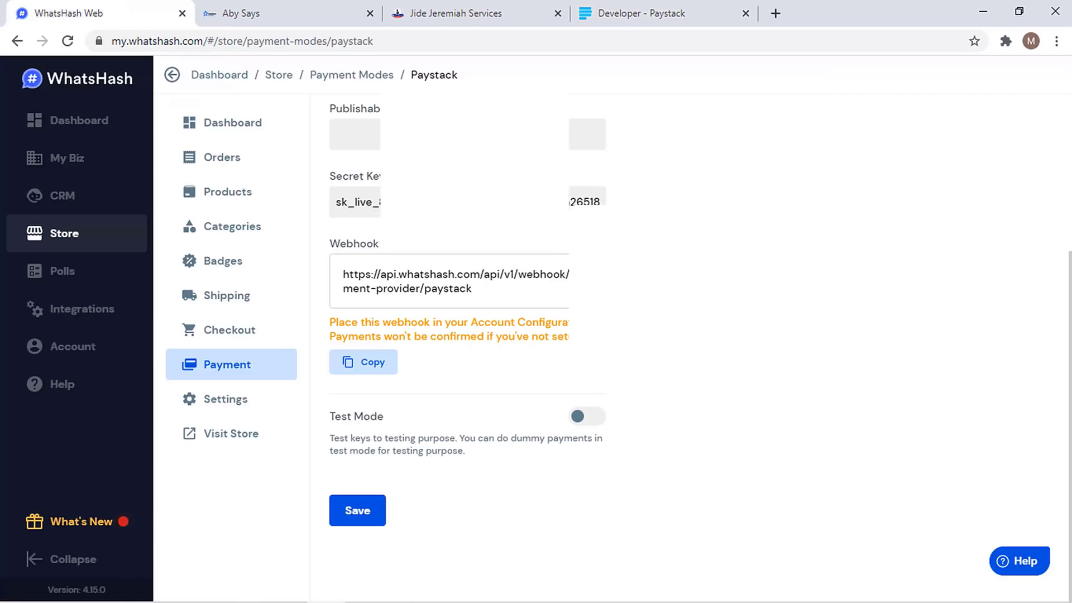
click(357, 134)
key(ctrl+v)
- Copy WhatsHash's Paystack webhook address
click(651, 10)
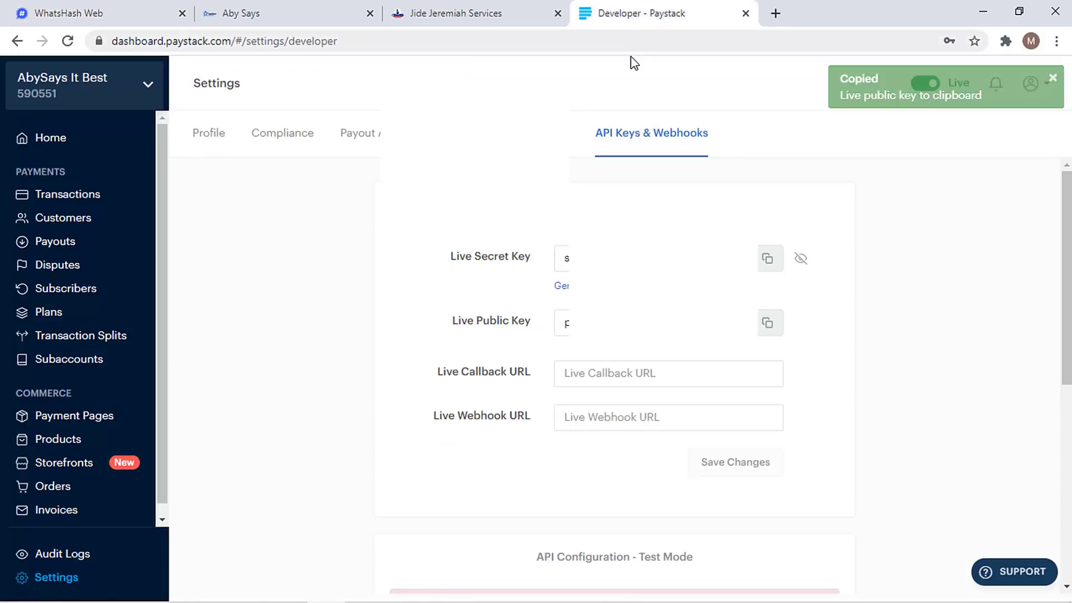
click(130, 20)
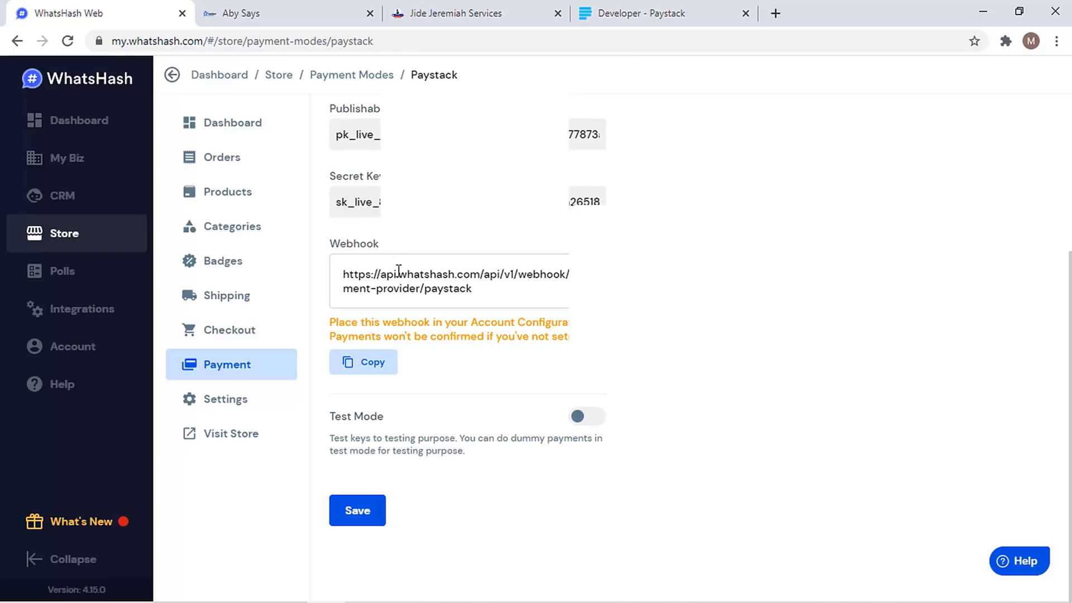
click(375, 370)
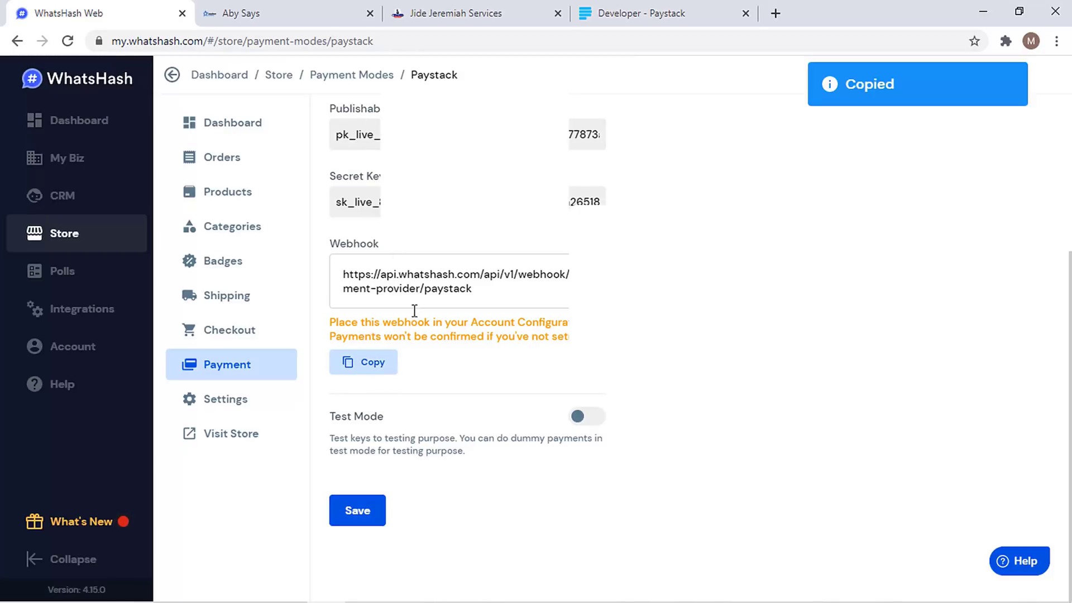
click(643, 10)
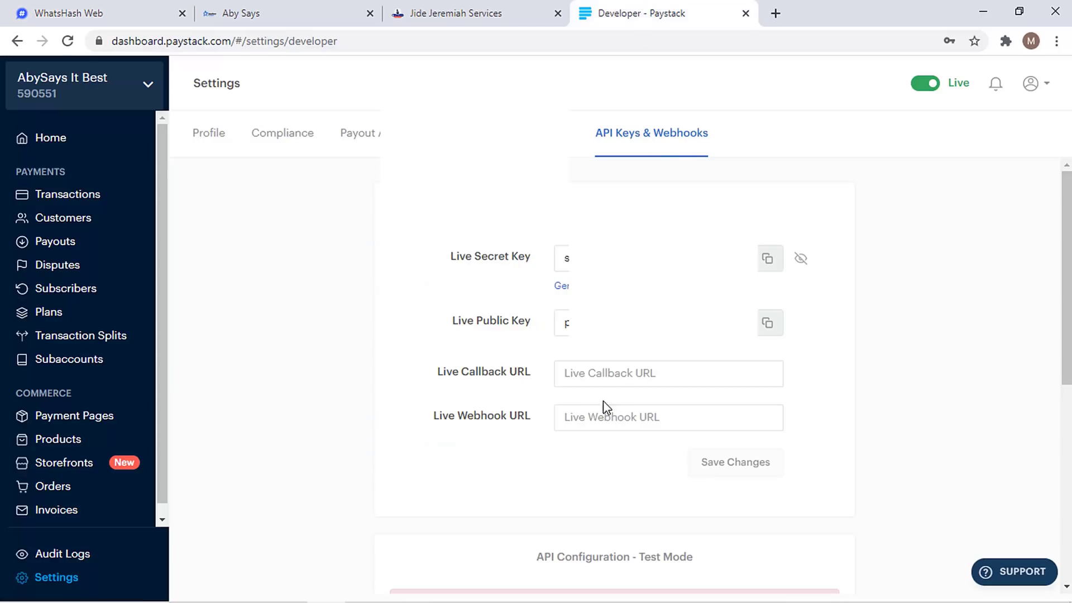
- Paste WhatsHash's webhook address into Paystack's Live Webhook URL and save the changes
click(580, 421)
key(ctrl+v)
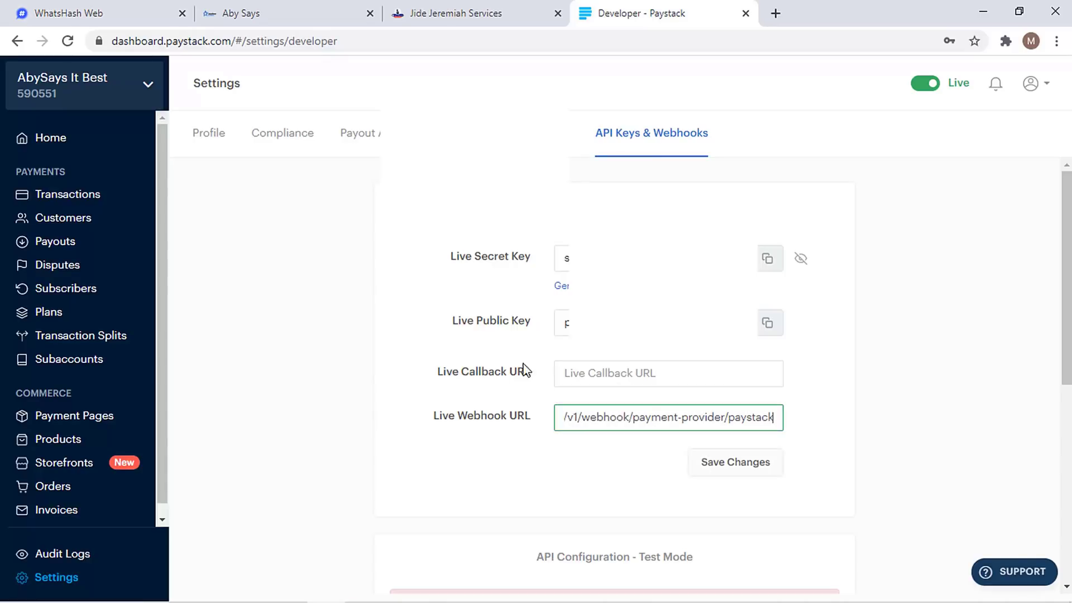
scroll(773, 412, down, 7)
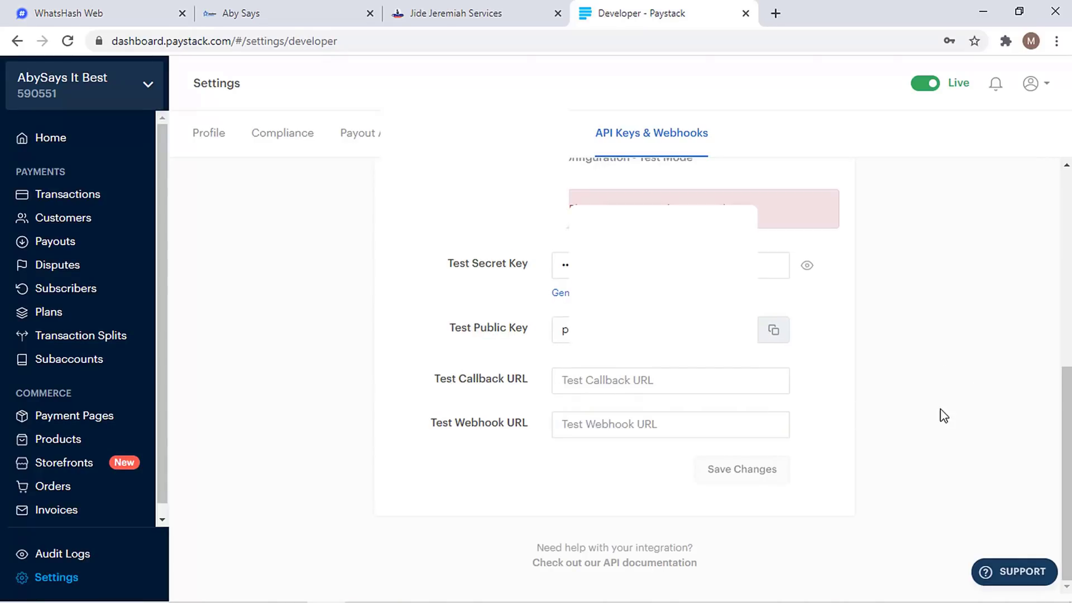
scroll(828, 426, up, 7)
click(727, 468)
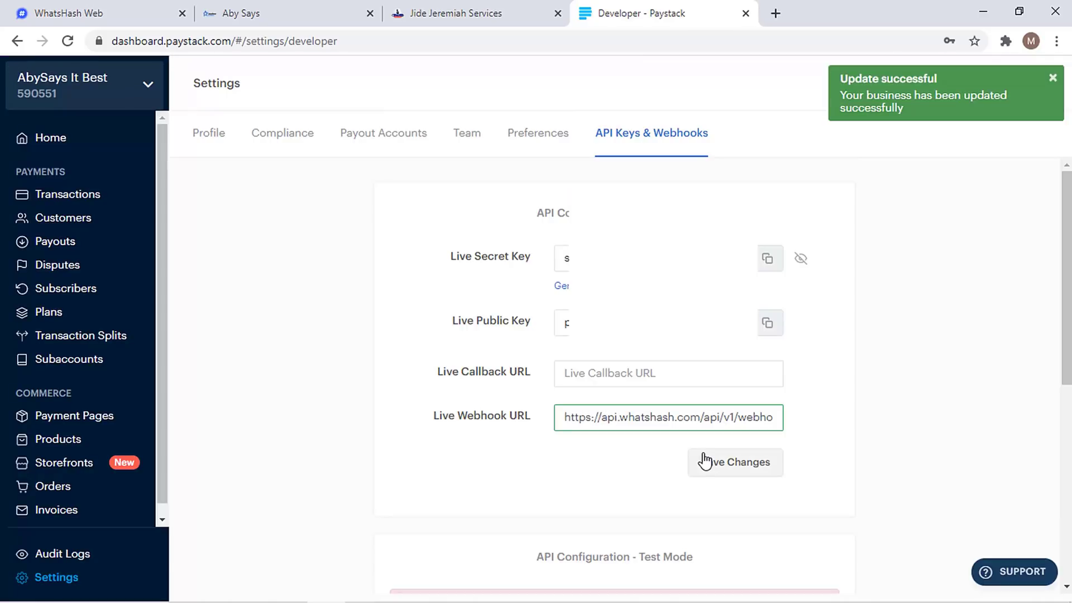
click(31, 7)
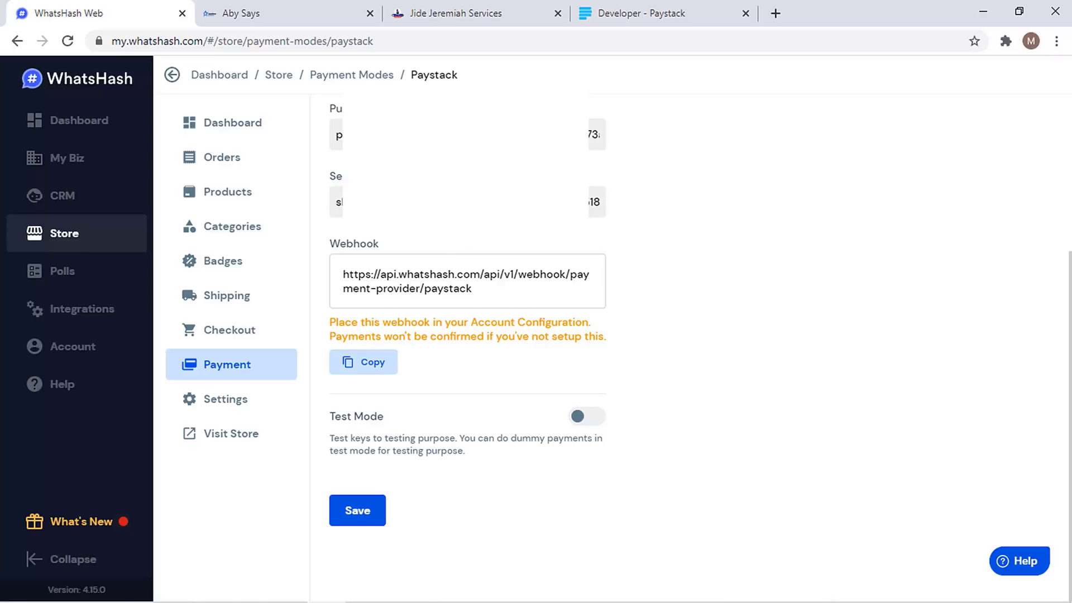
- Save Paystack's live-key configuration and confirm Payment Modes lists Paystack as Enabled beside Pay Later
click(335, 513)
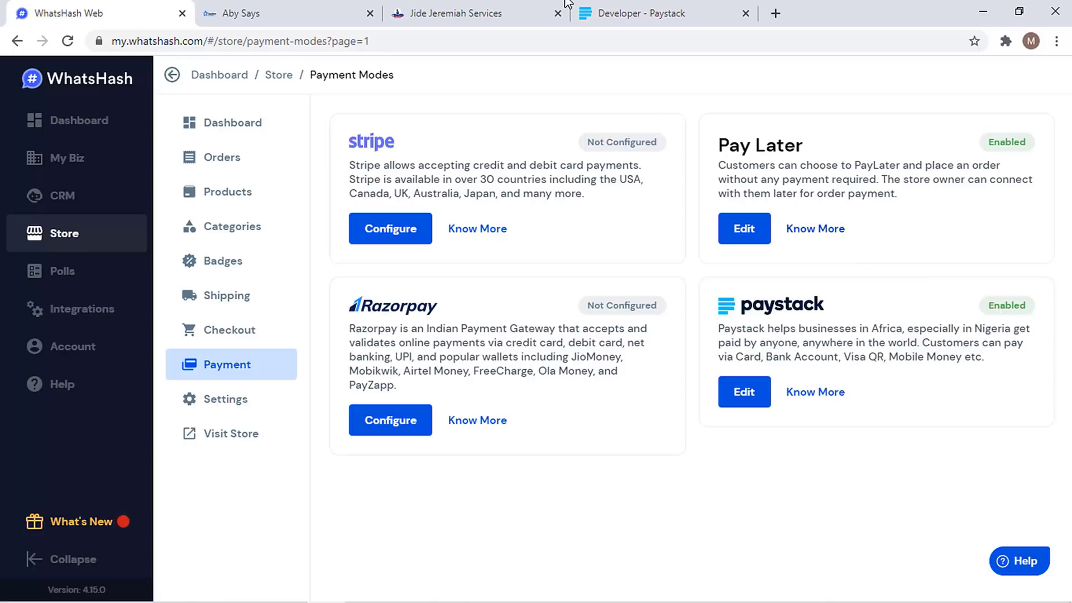
click(614, 12)
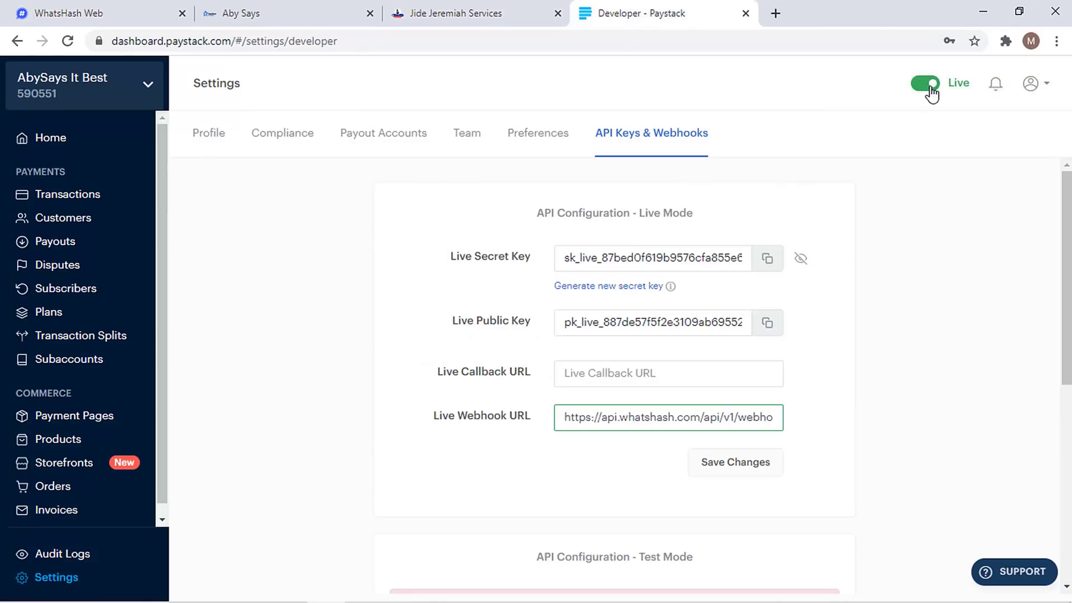
click(120, 9)
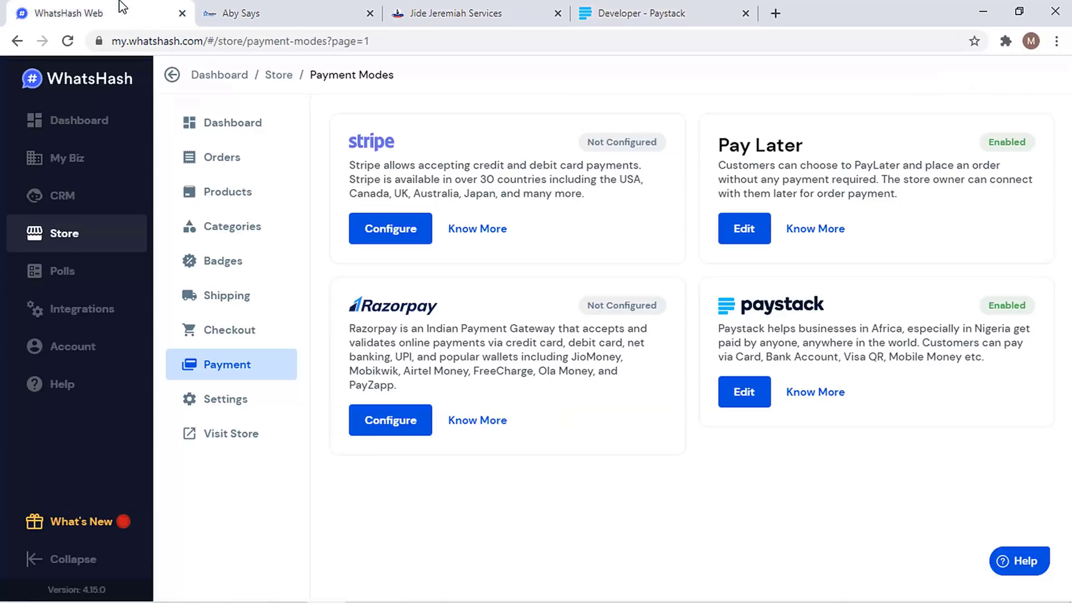
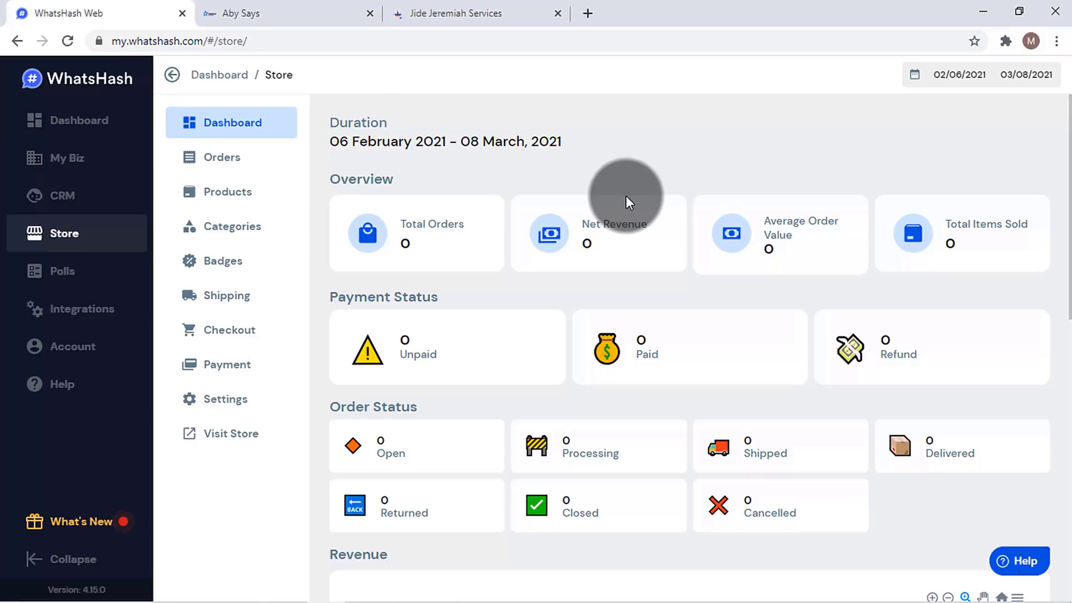
- Browse the Jide Jeremiah Services shop's Website Design, SEO and Social Media product filters
click(488, 5)
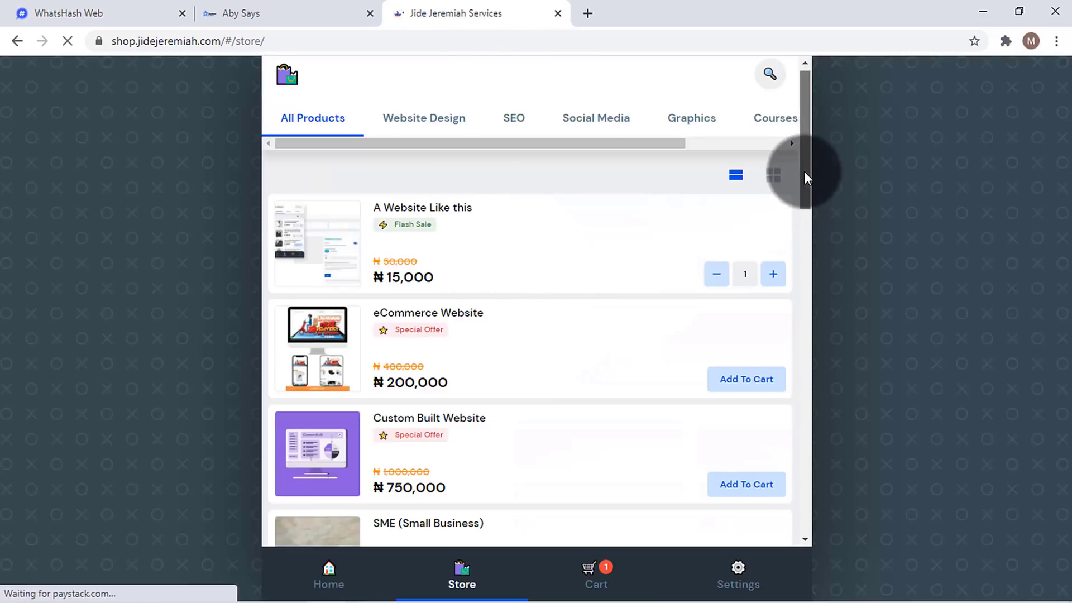
drag(805, 171, 709, 324)
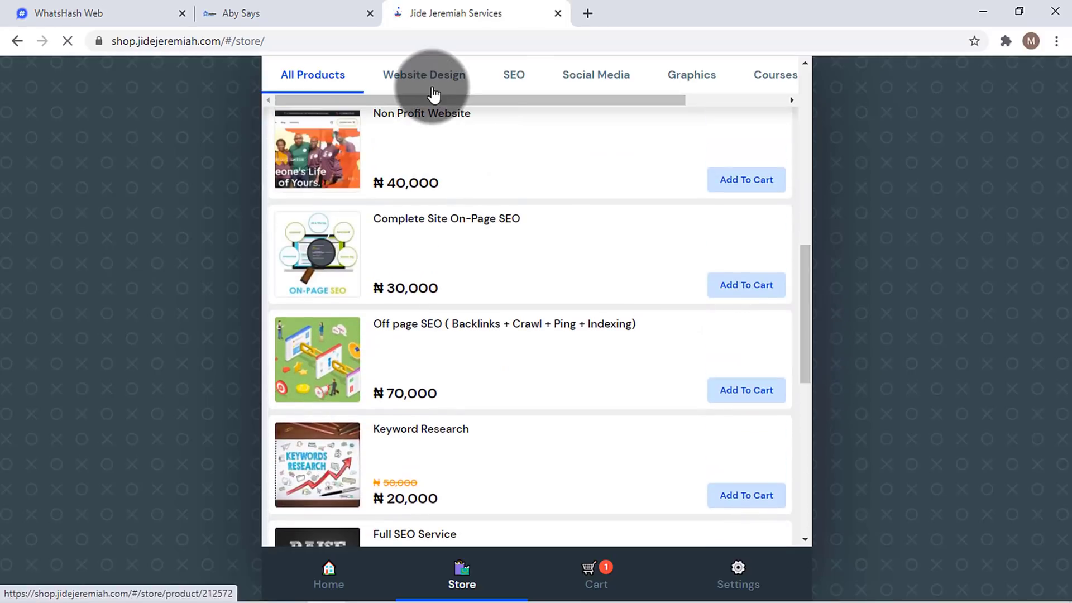
click(486, 82)
click(503, 79)
click(579, 79)
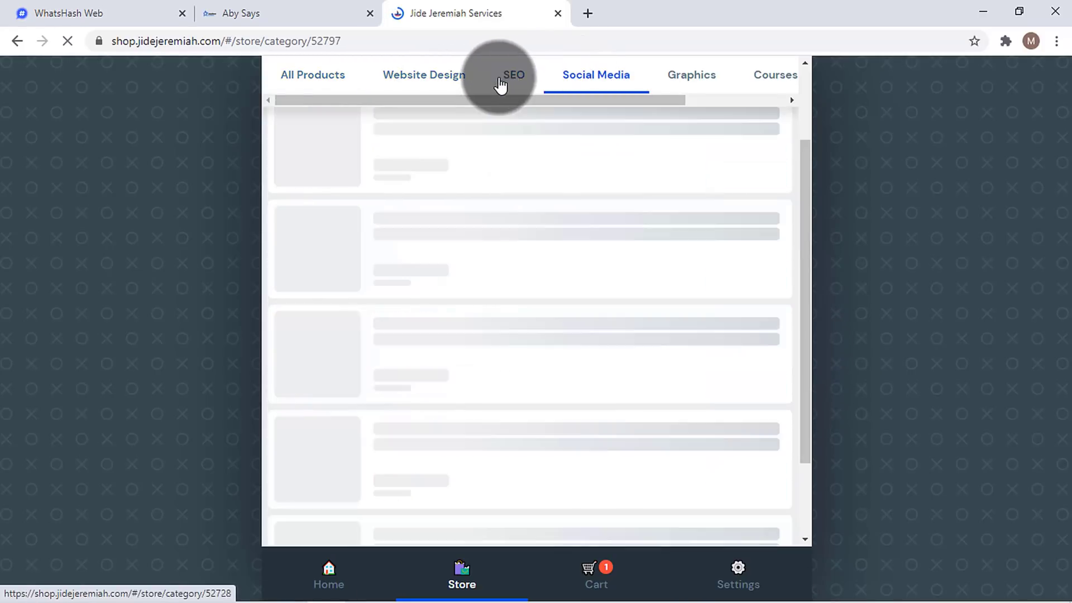
click(457, 83)
click(467, 134)
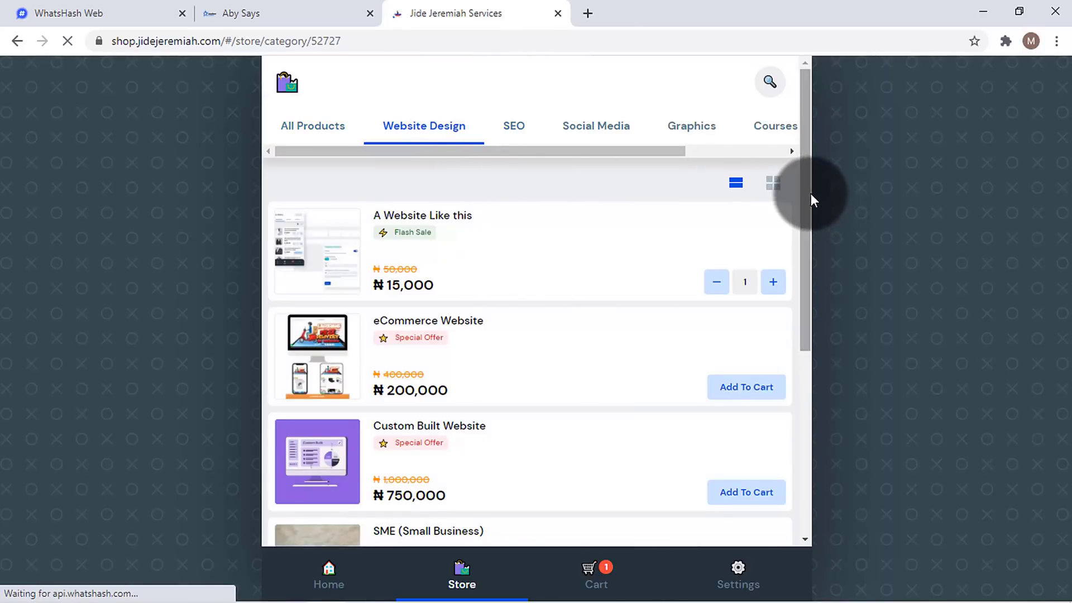
click(156, 6)
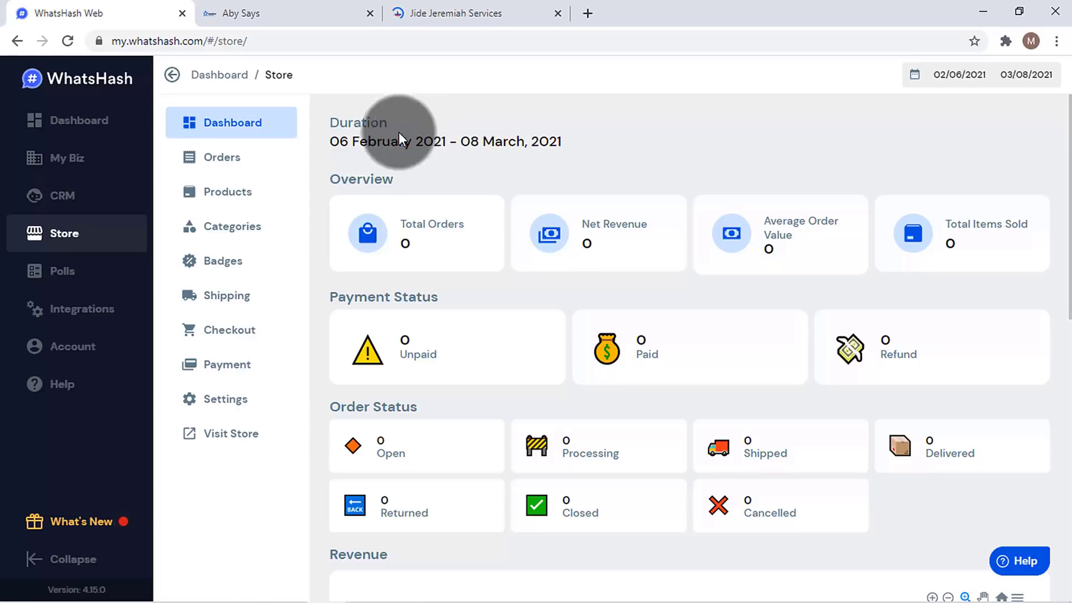
- Open a blank WhatsHash product category form, then switch to the Aby Says shop
click(266, 225)
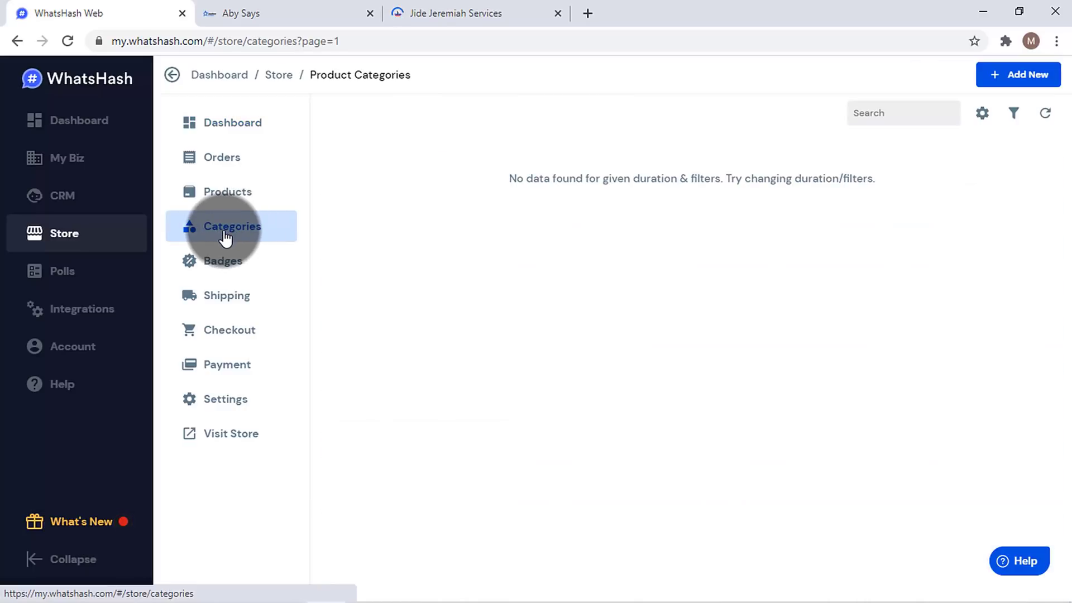
click(1028, 74)
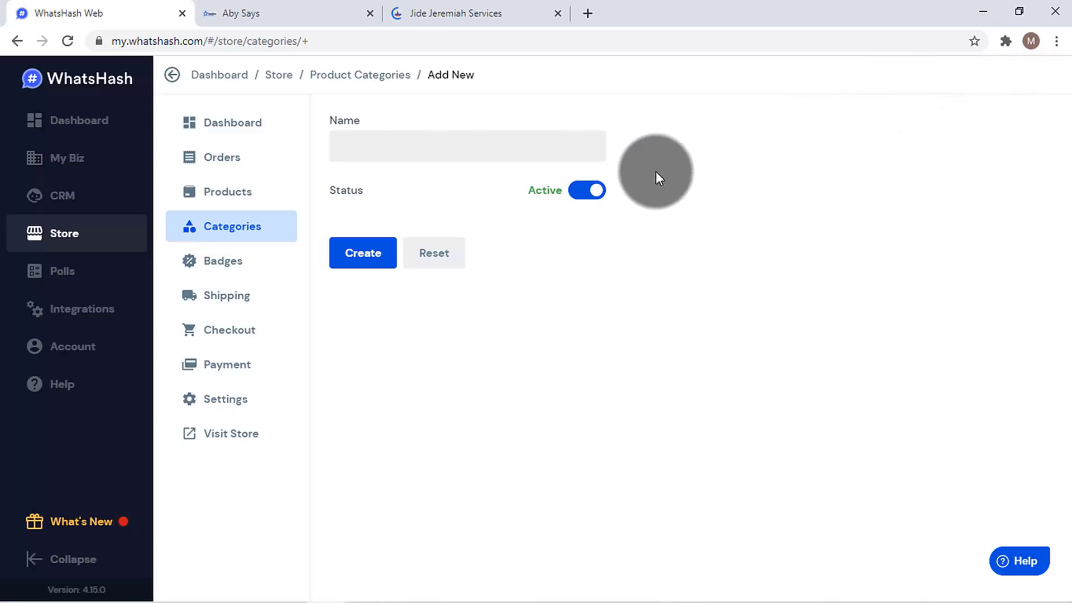
click(467, 149)
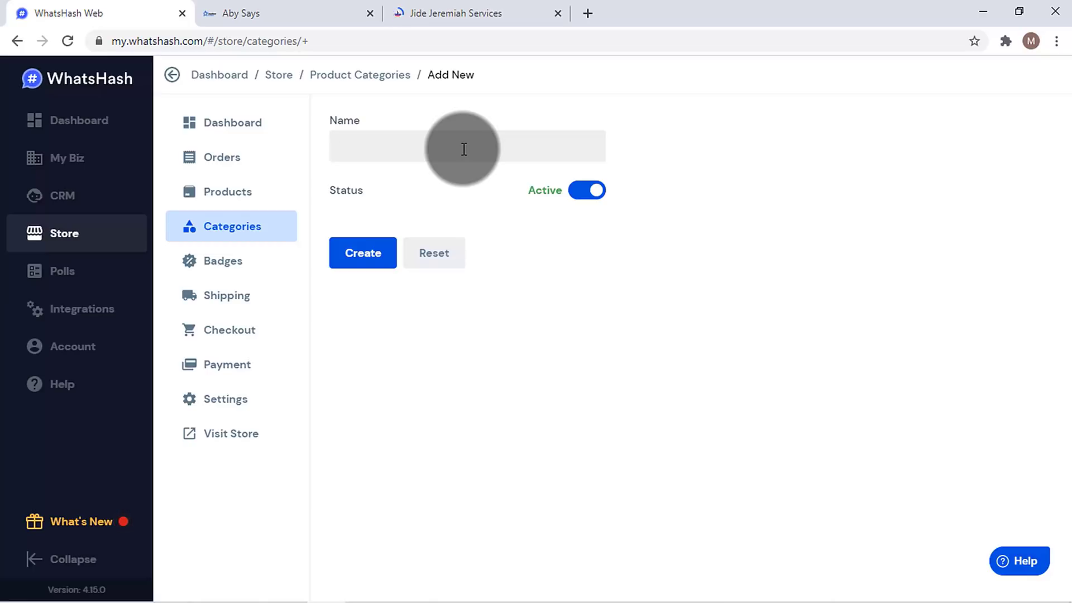
click(287, 18)
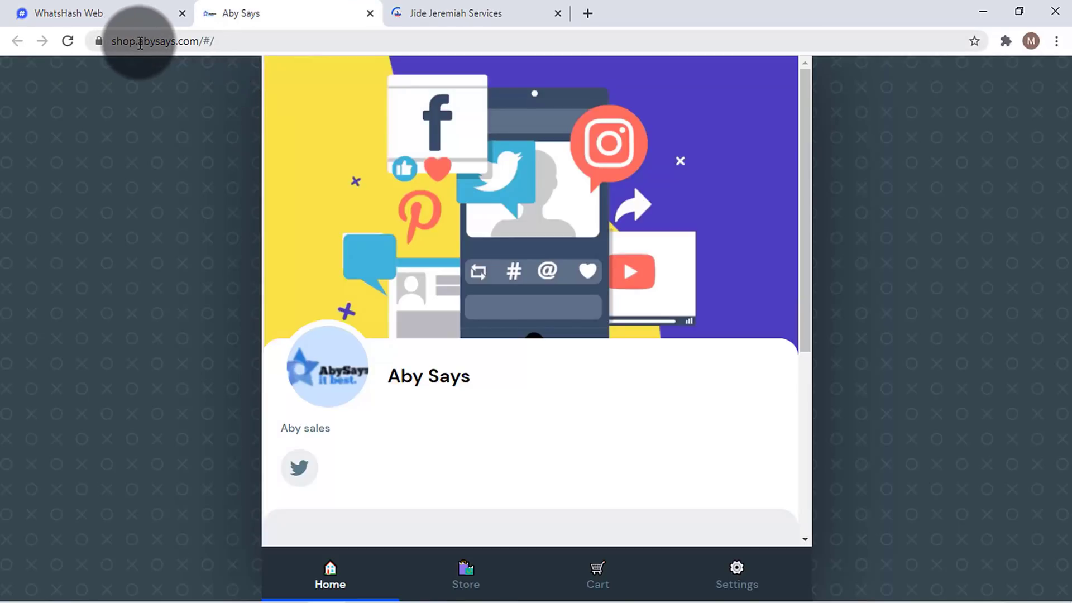
- Browse the AbySays Ghostwriting page and its service cards before going back to WhatsHash
drag(140, 43, 75, 55)
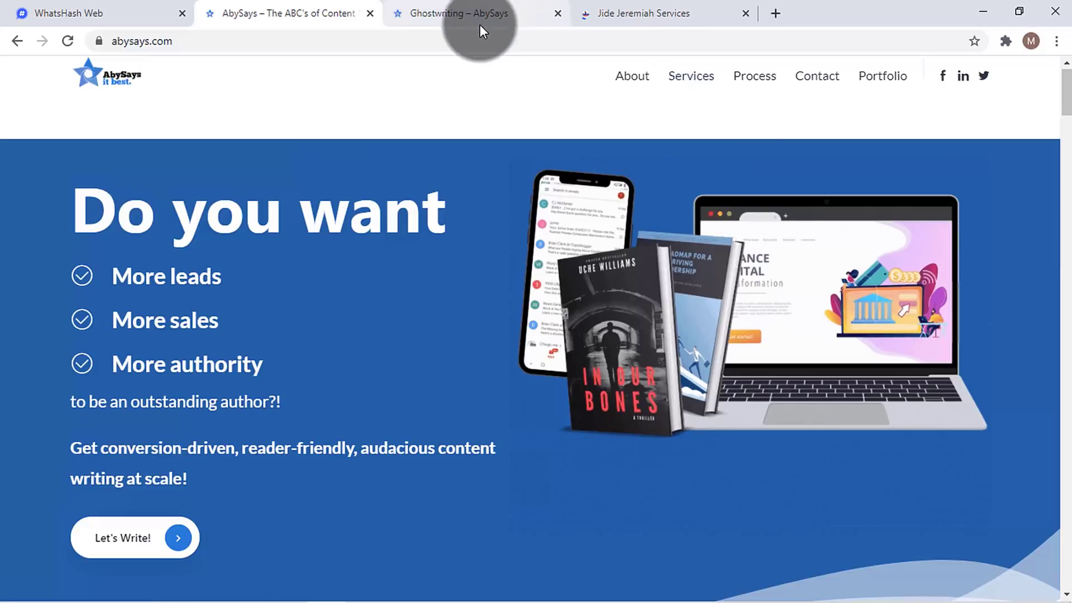
click(478, 34)
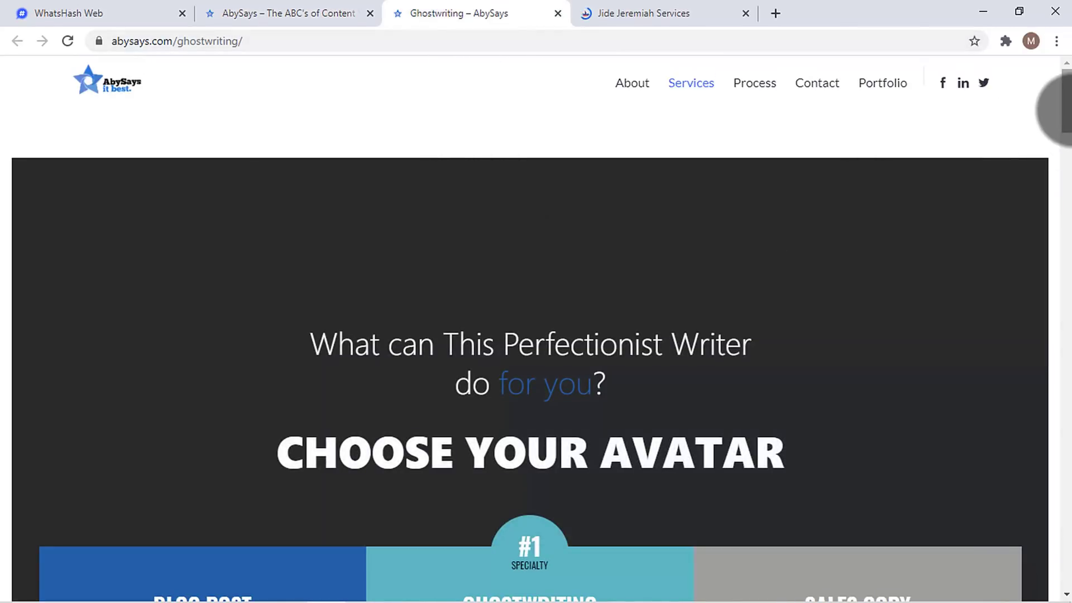
drag(1066, 109, 1066, 124)
click(1064, 165)
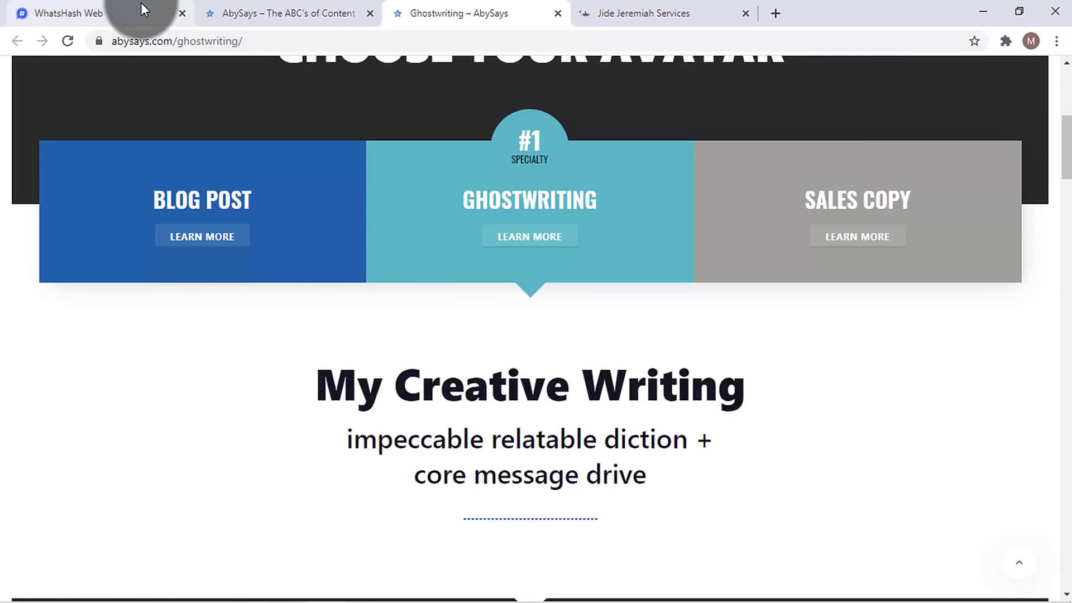
click(140, 10)
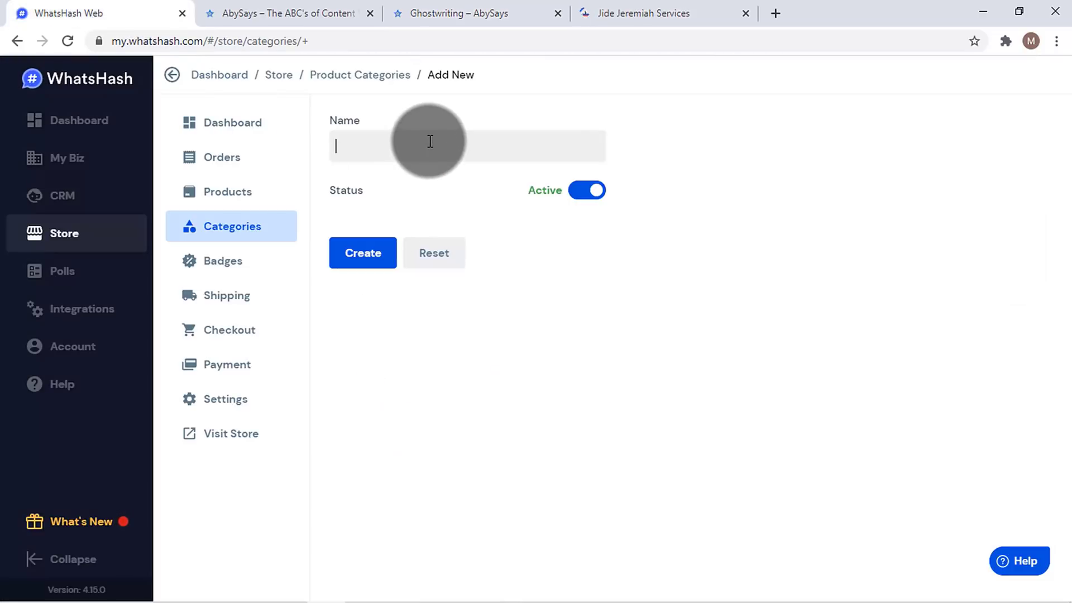
- Create the Blog Post and Ghostwriting product categories
text(Blog Post)
click(358, 253)
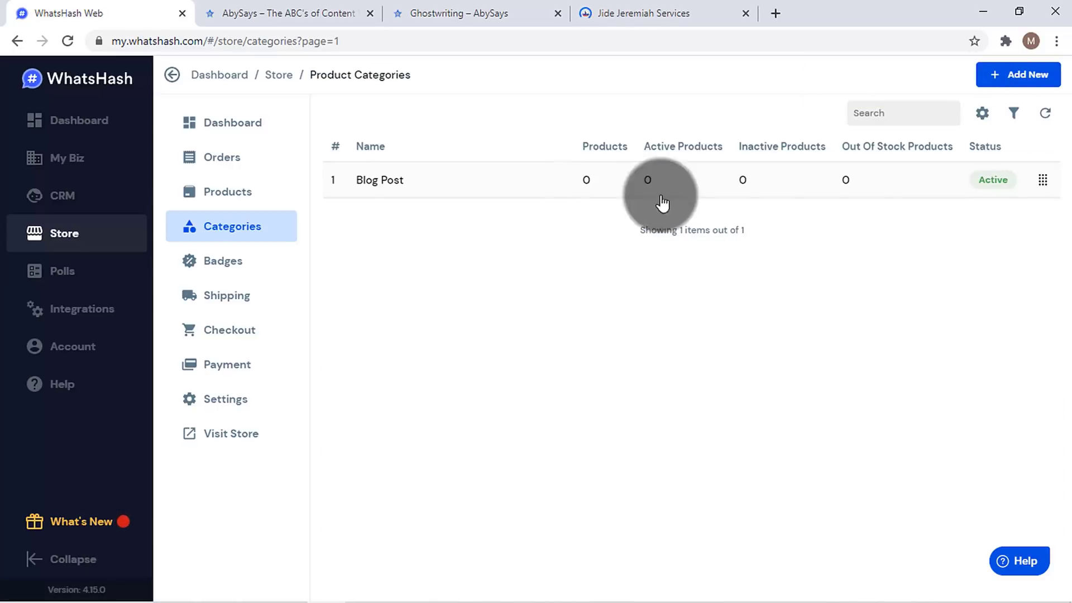
click(1005, 79)
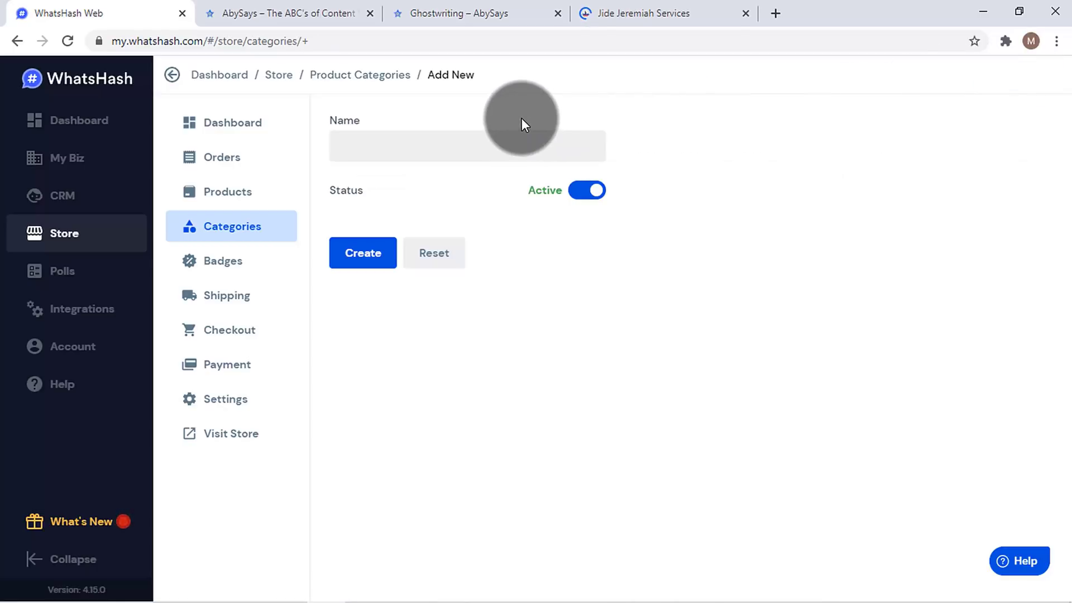
text(Ghostwriting)
click(361, 251)
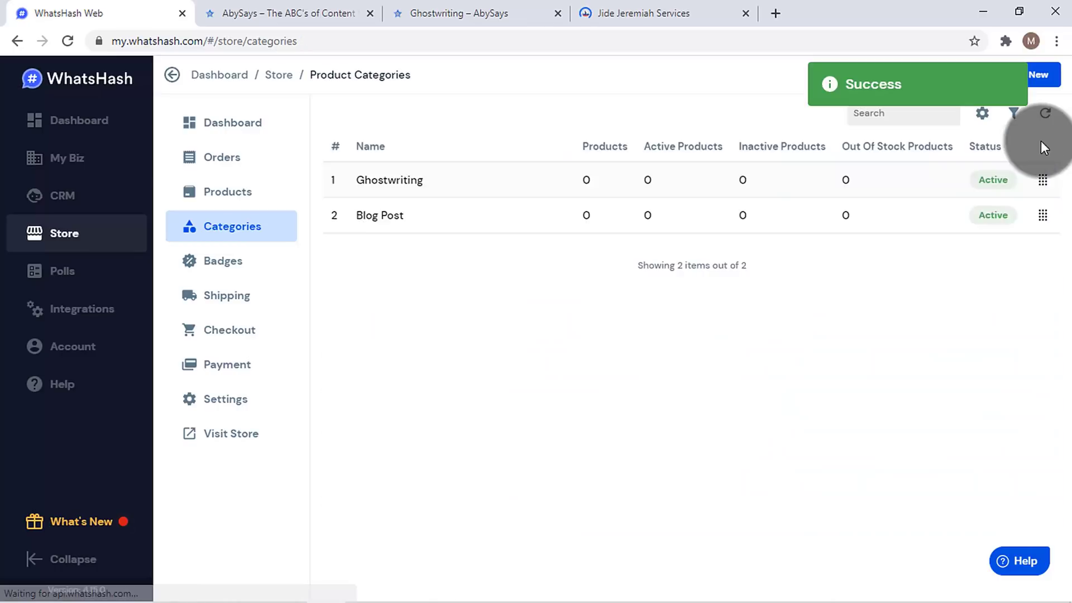
- Create the Sales Copy category and recheck the AbySays service list
click(1022, 78)
click(473, 146)
text(Sales )
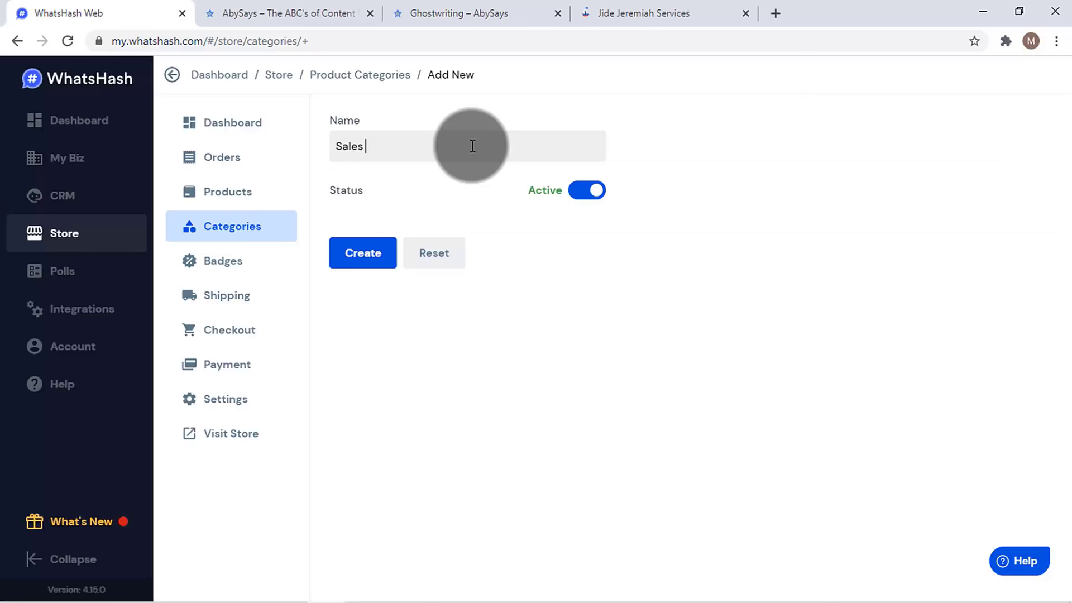
text(Copy)
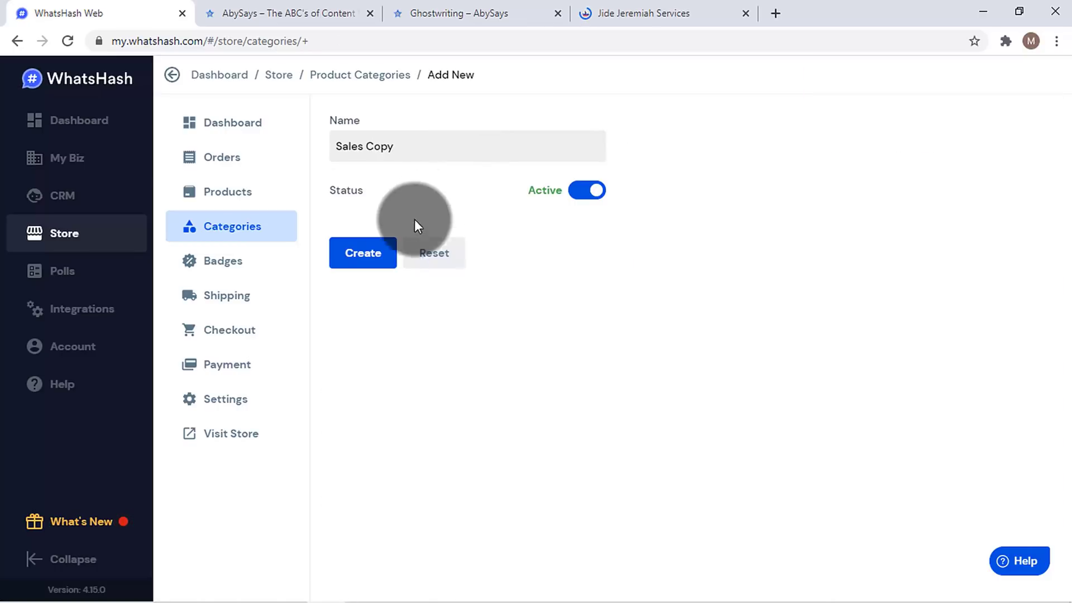
click(360, 255)
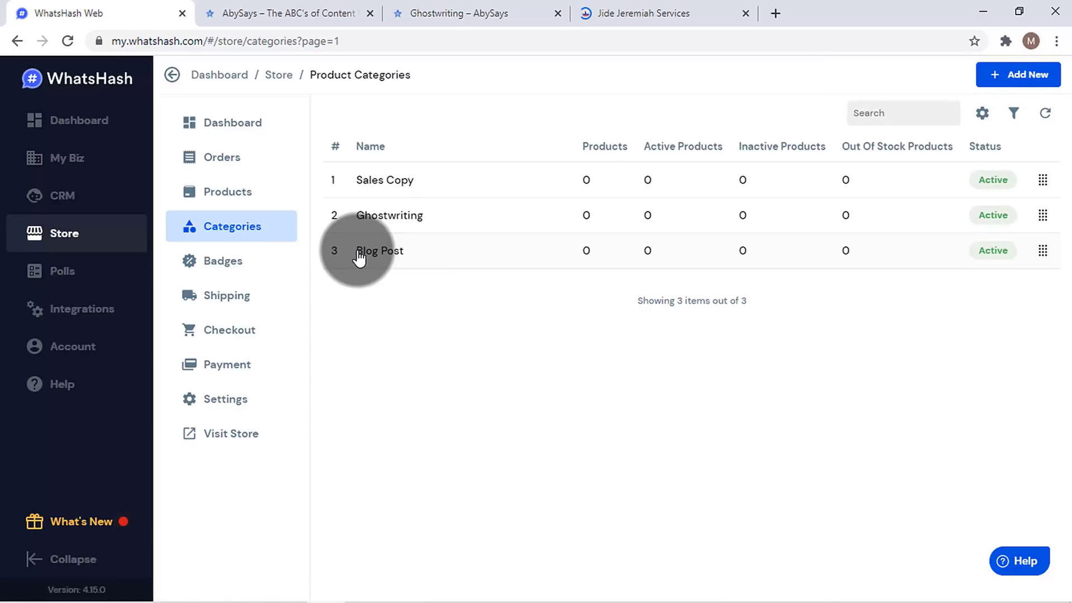
click(469, 11)
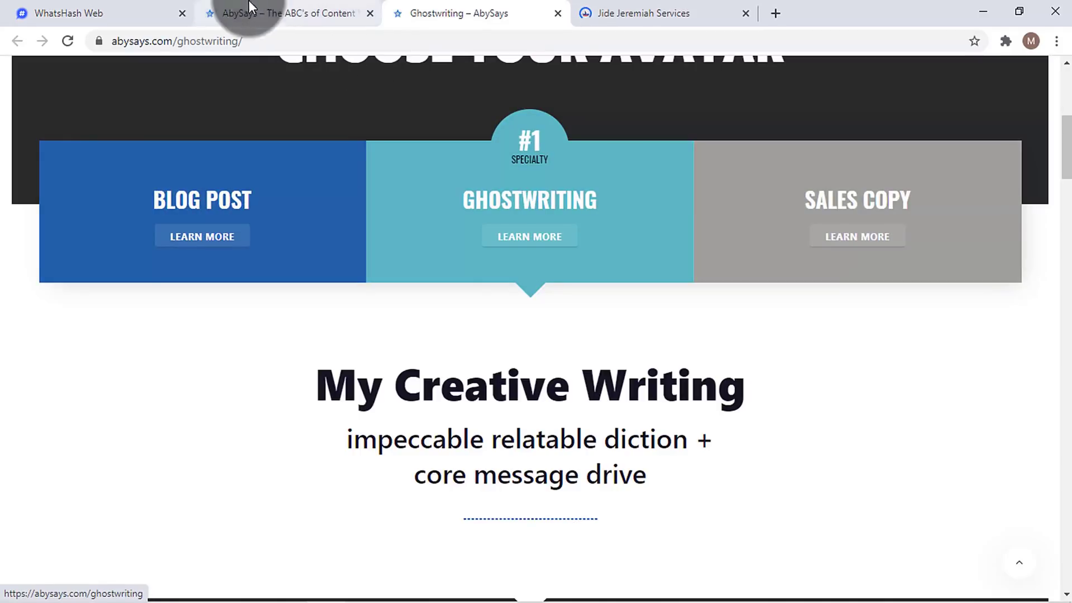
click(132, 11)
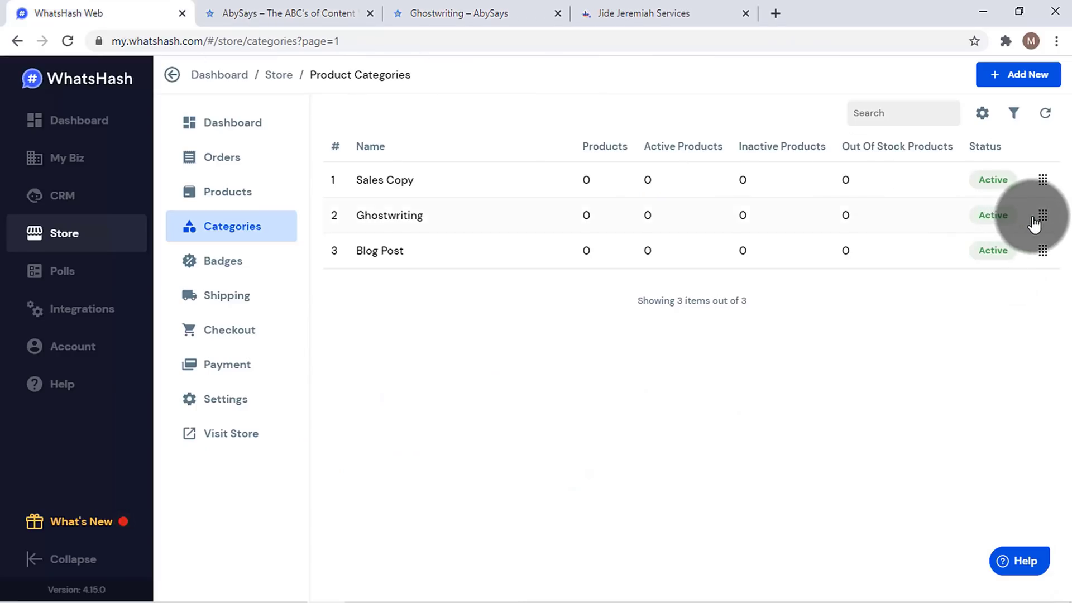
- Drag Blog Post to the top and Ghostwriting above Sales Copy, then open Badges
drag(1042, 251, 1046, 168)
drag(1042, 257, 1044, 218)
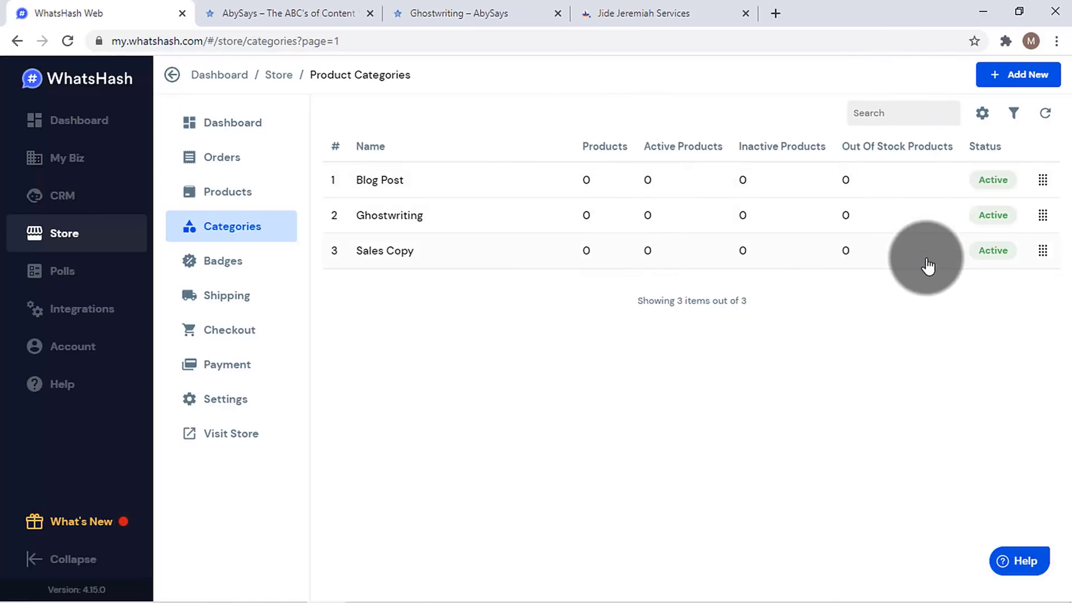
click(252, 267)
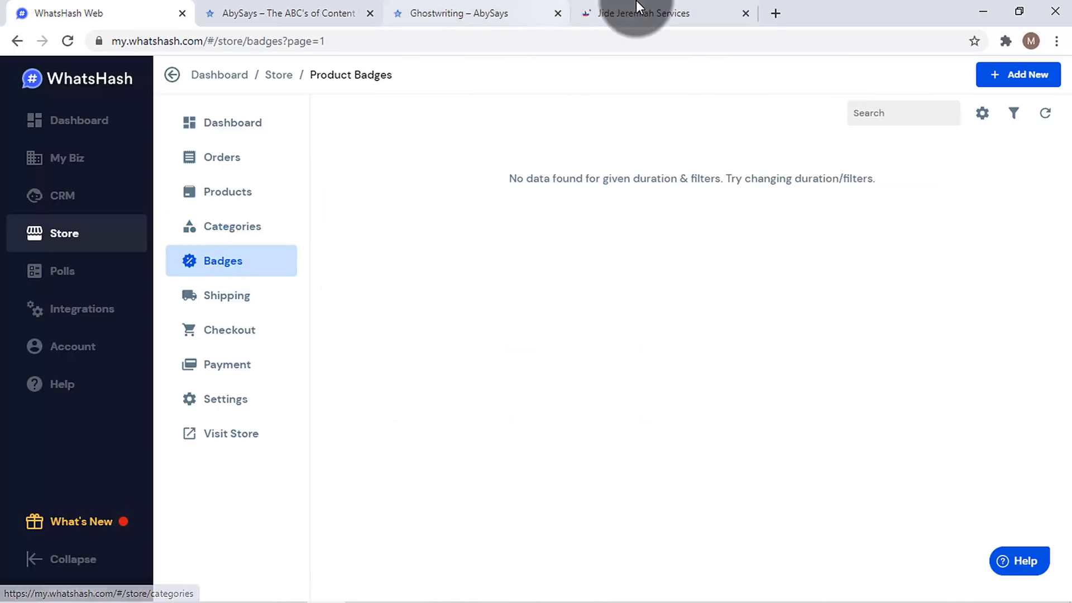
- Check the Jide Jeremiah shop's Flash Sale badge, then start a new WhatsHash product badge
click(633, 20)
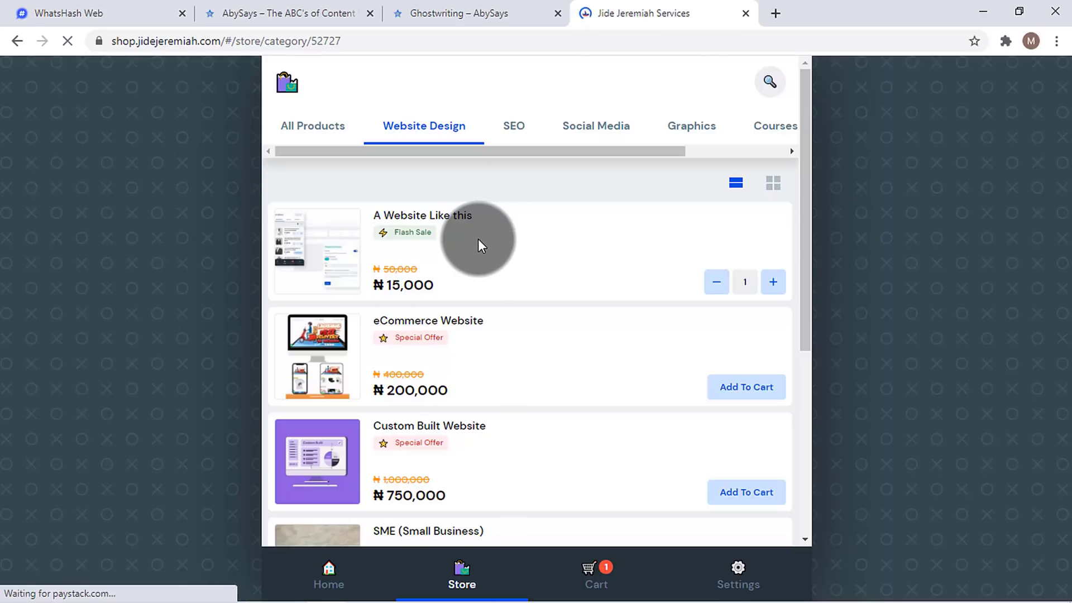
click(104, 11)
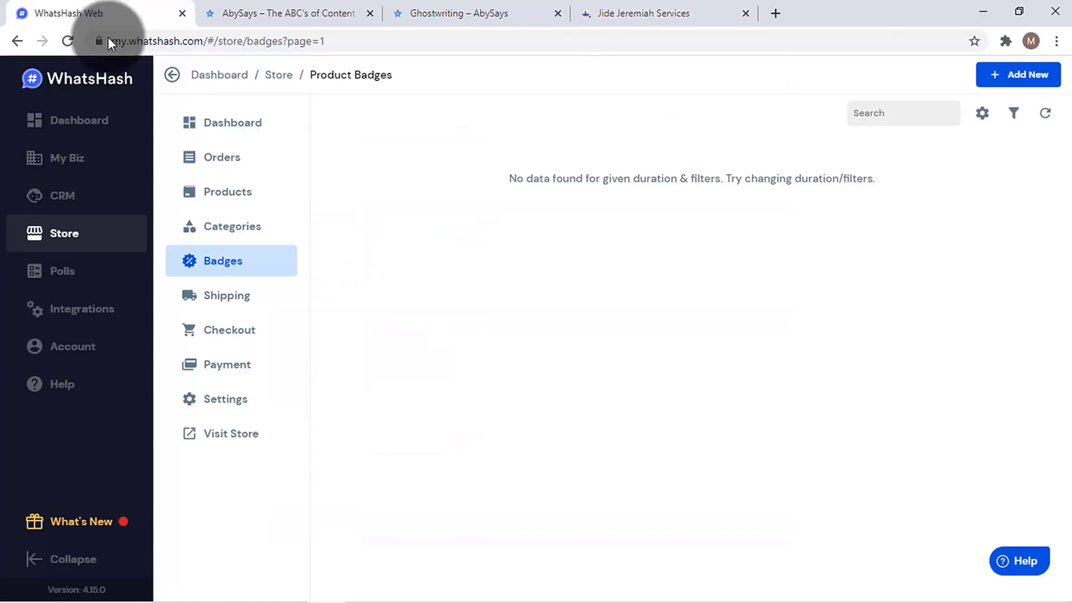
click(1036, 81)
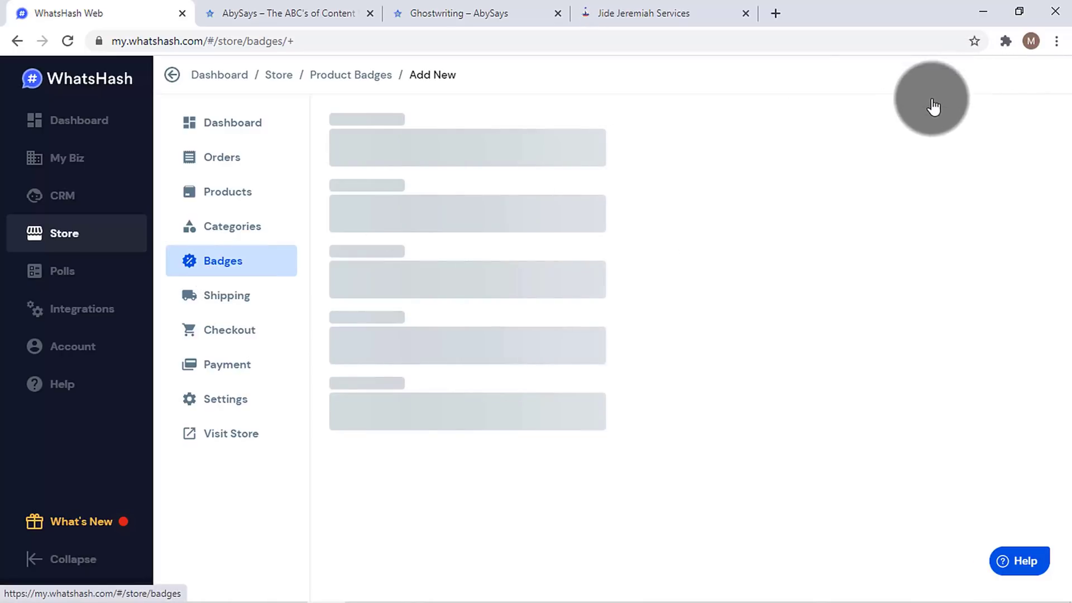
- Create a Buy Now badge with olive yellow colour and a money bag emoji
click(484, 154)
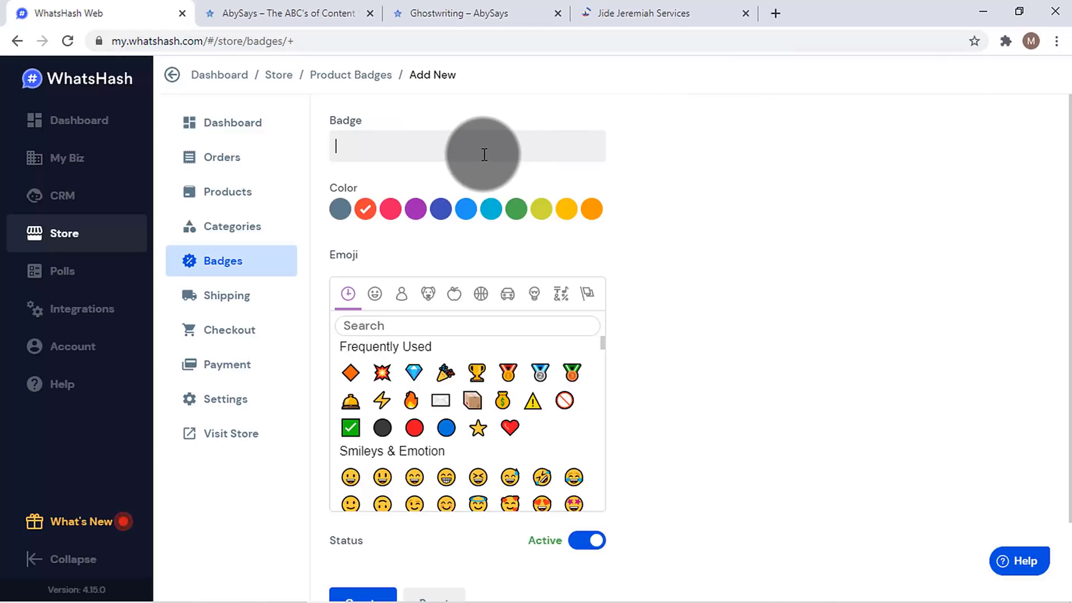
text(Buy Now)
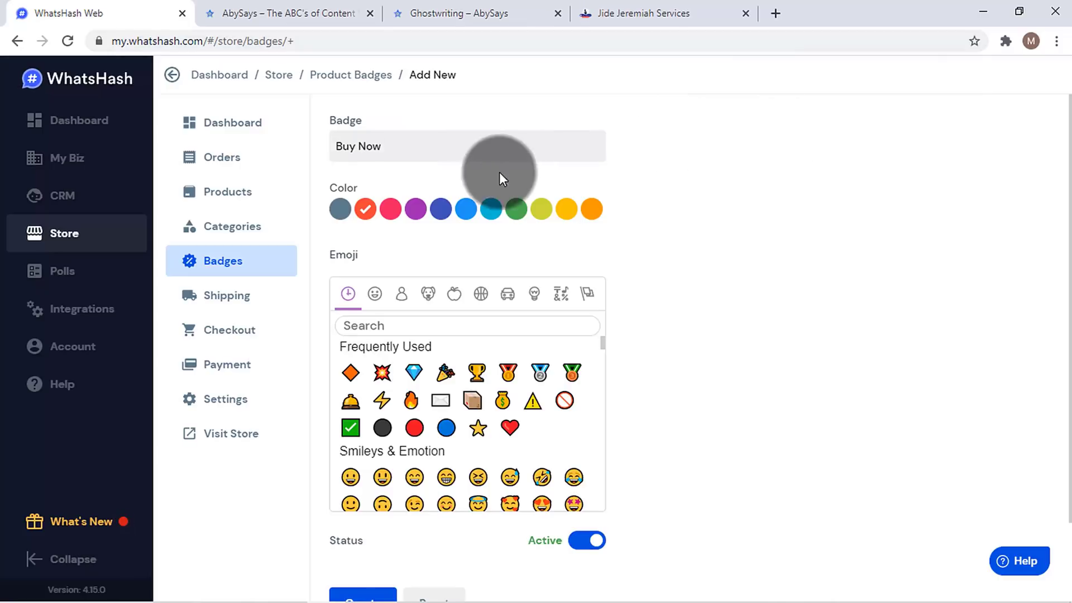
click(541, 210)
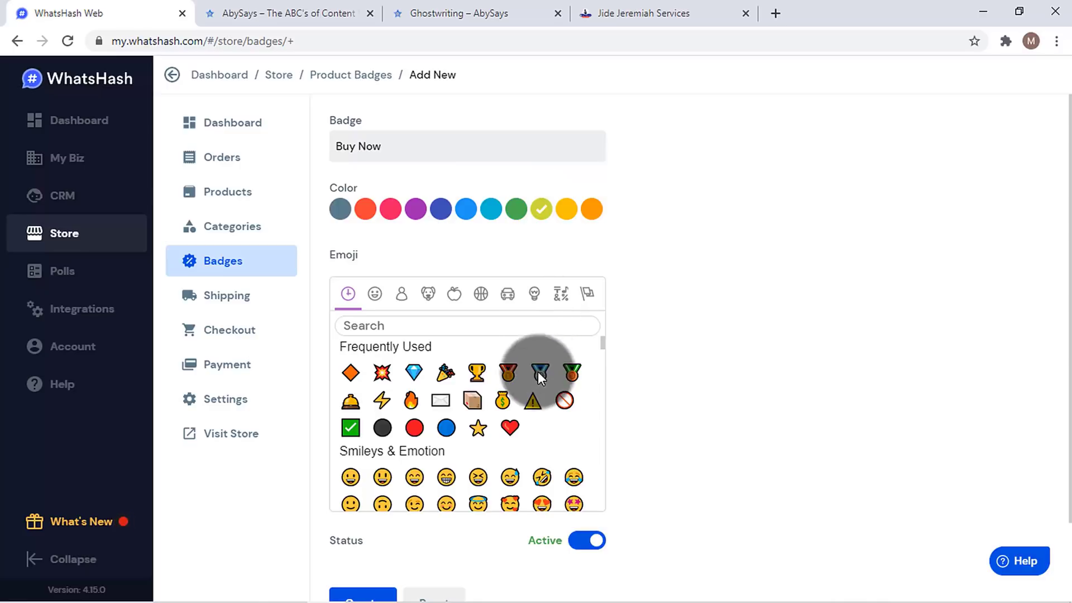
click(502, 401)
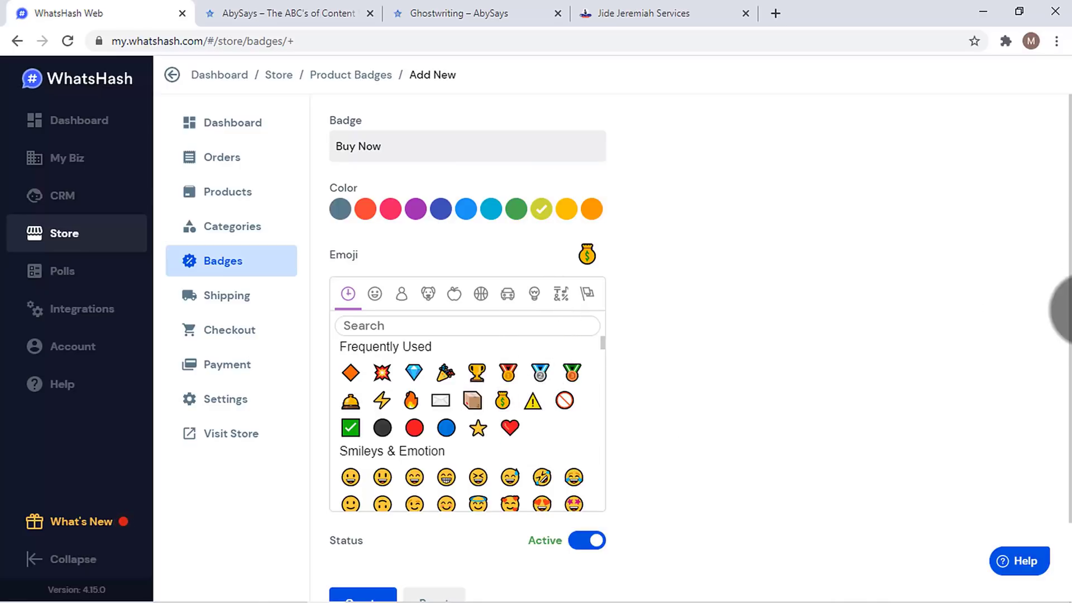
scroll(1061, 313, down, 2)
click(382, 510)
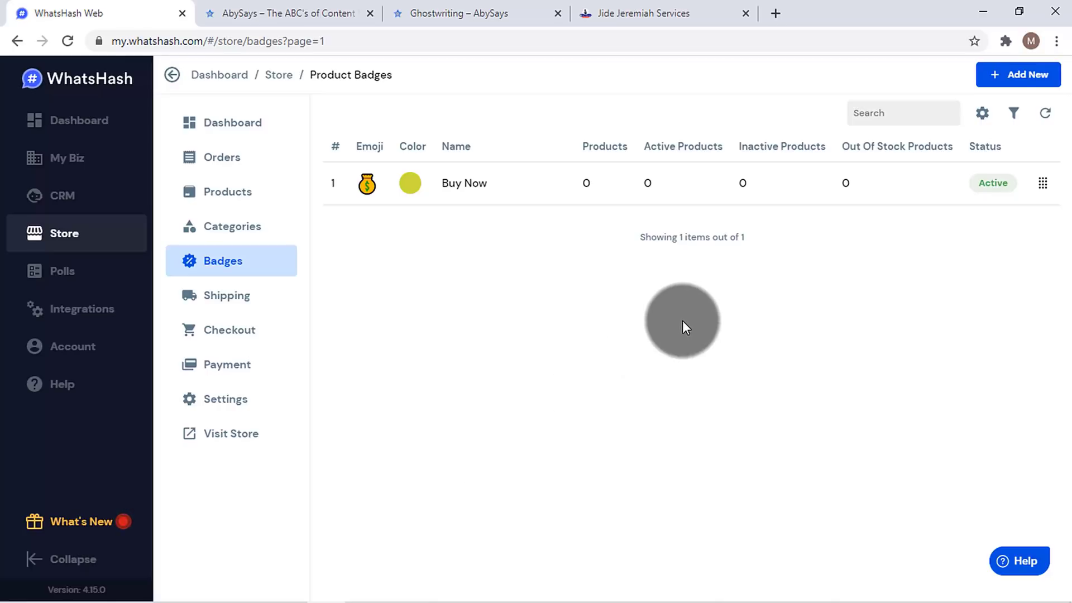
- Create a Flash Sales badge with green colour and a lightning-bolt emoji
click(1007, 71)
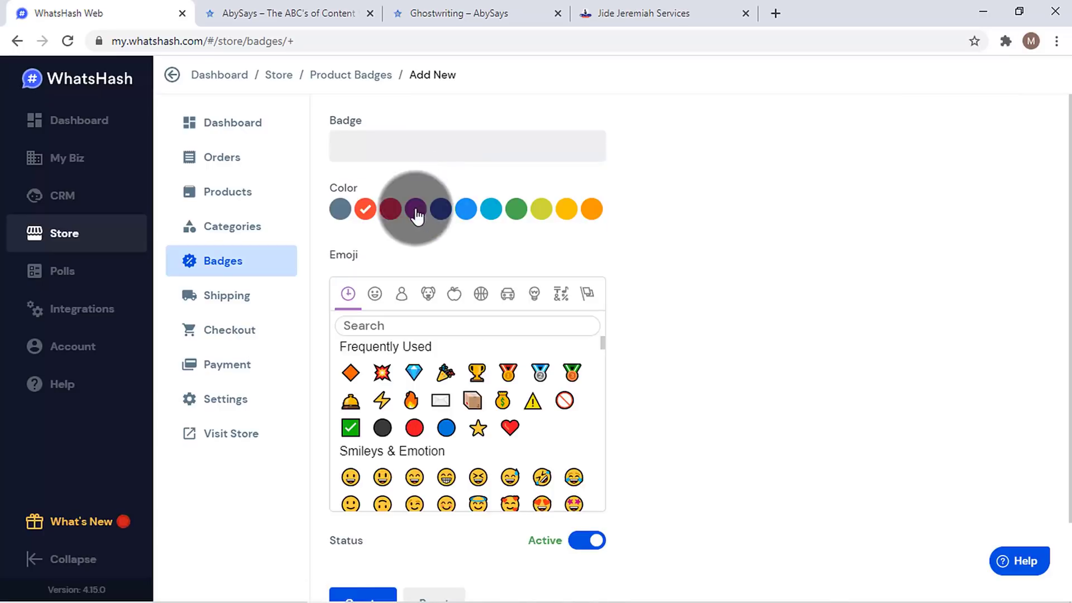
click(402, 154)
text(F)
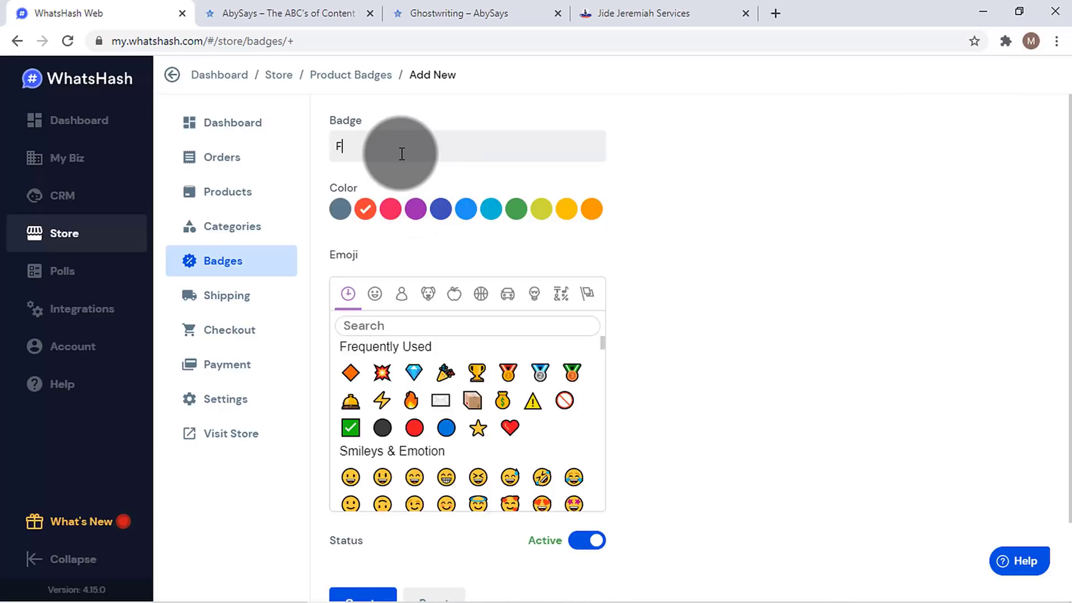
text(lash Sales)
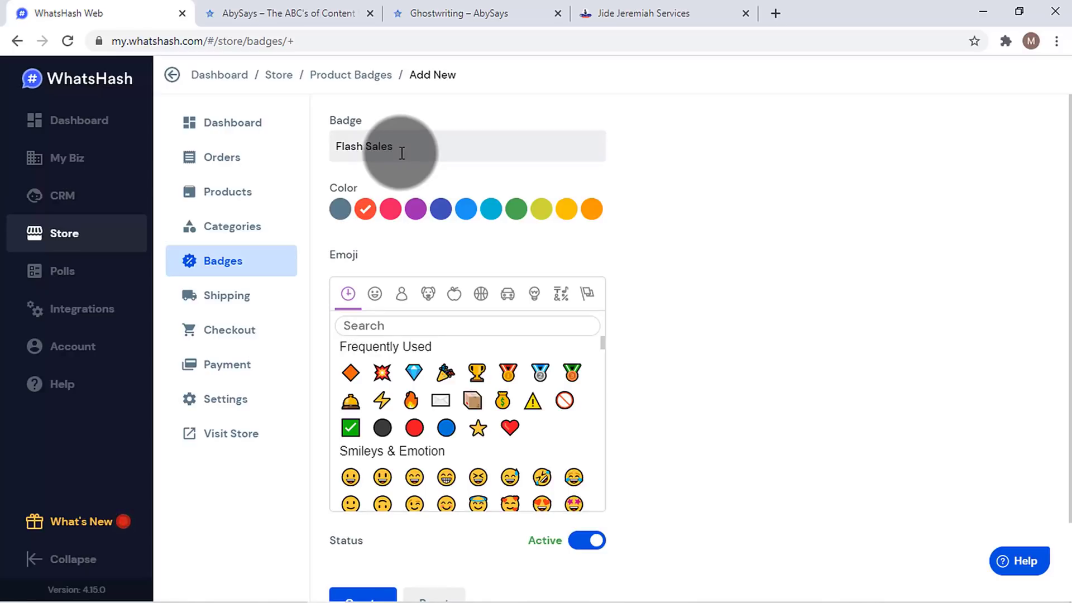
click(516, 209)
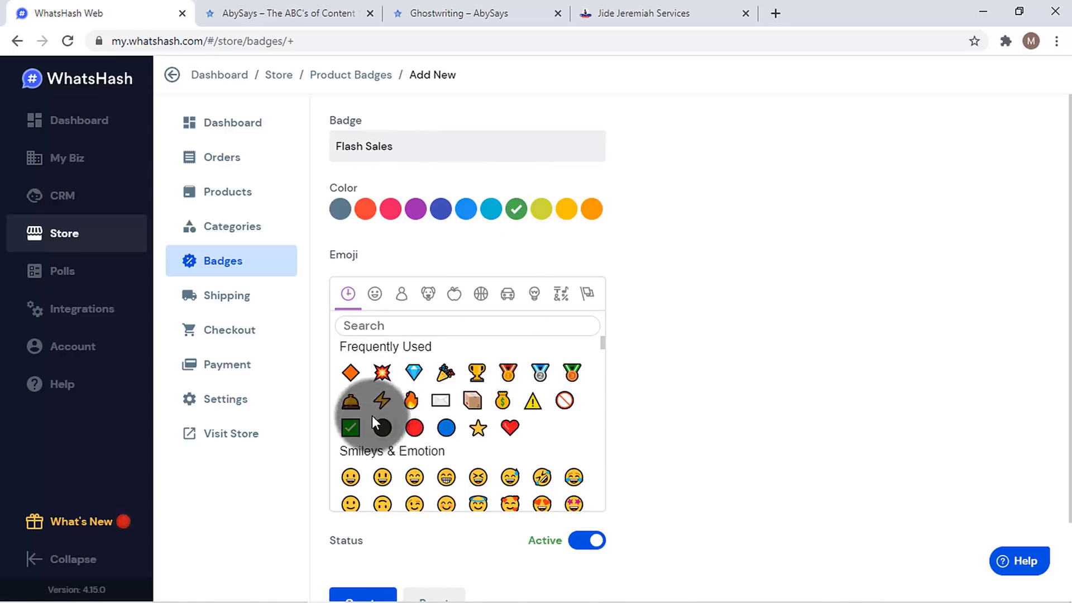
click(382, 398)
scroll(391, 467, down, 2)
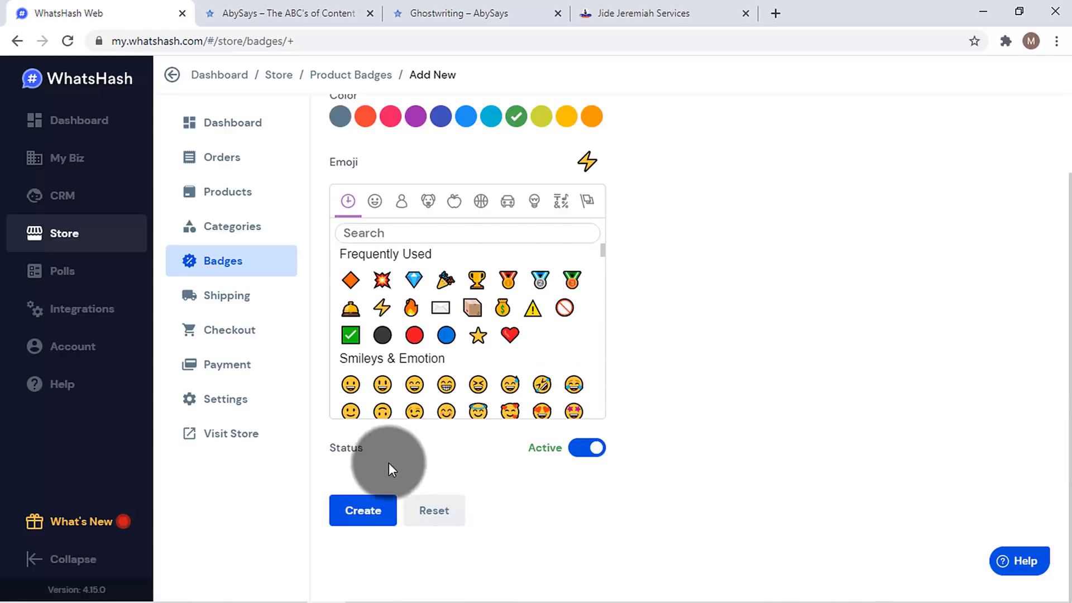
click(359, 510)
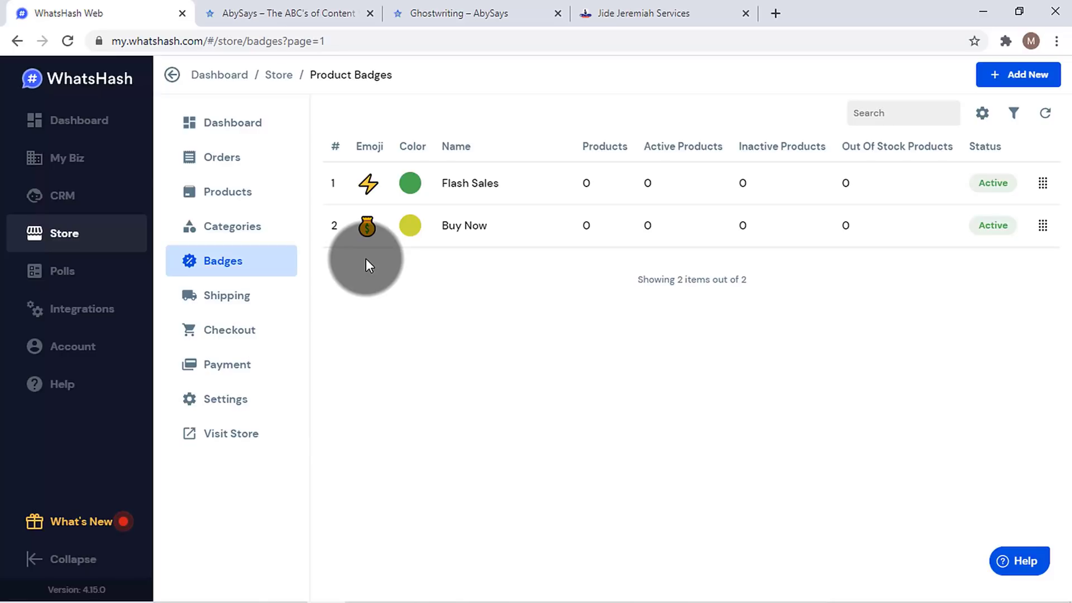
- Activate shipping charges with a 1600 charge amount and 50000 order threshold
click(235, 297)
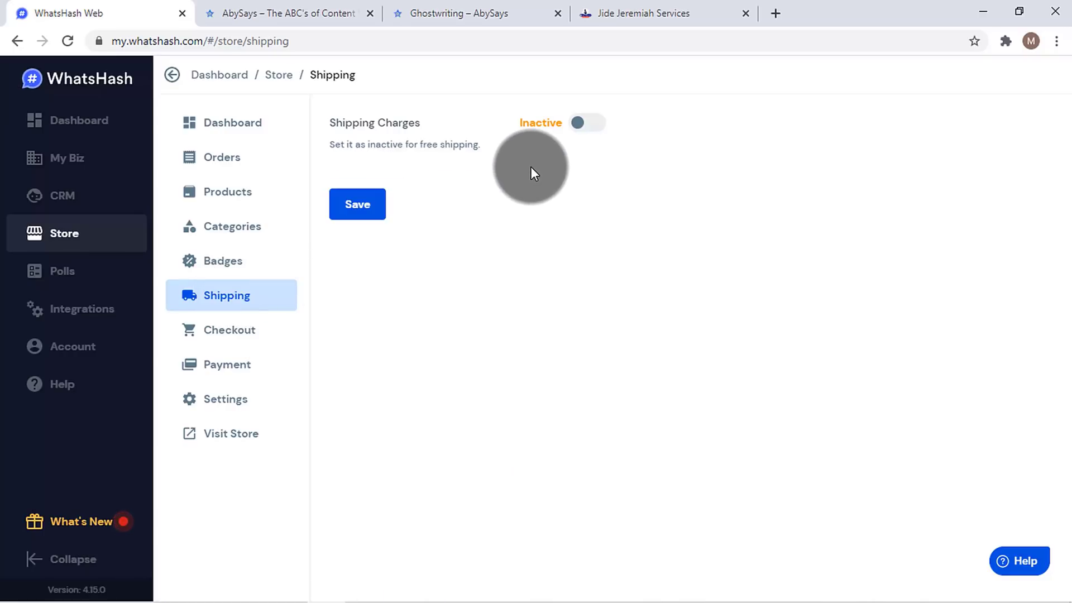
click(565, 133)
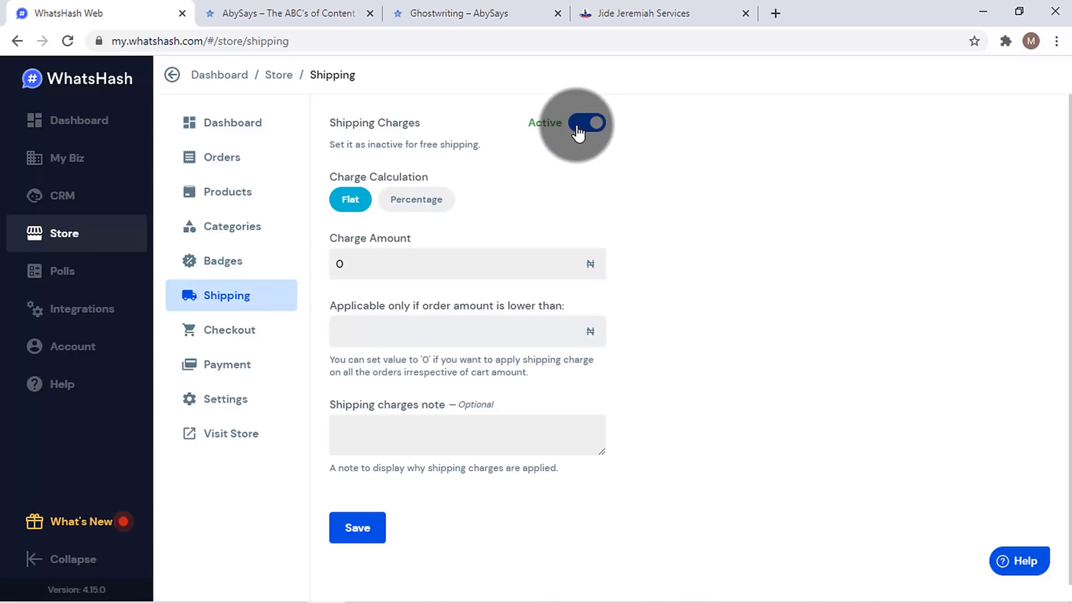
scroll(1067, 190, down, 1)
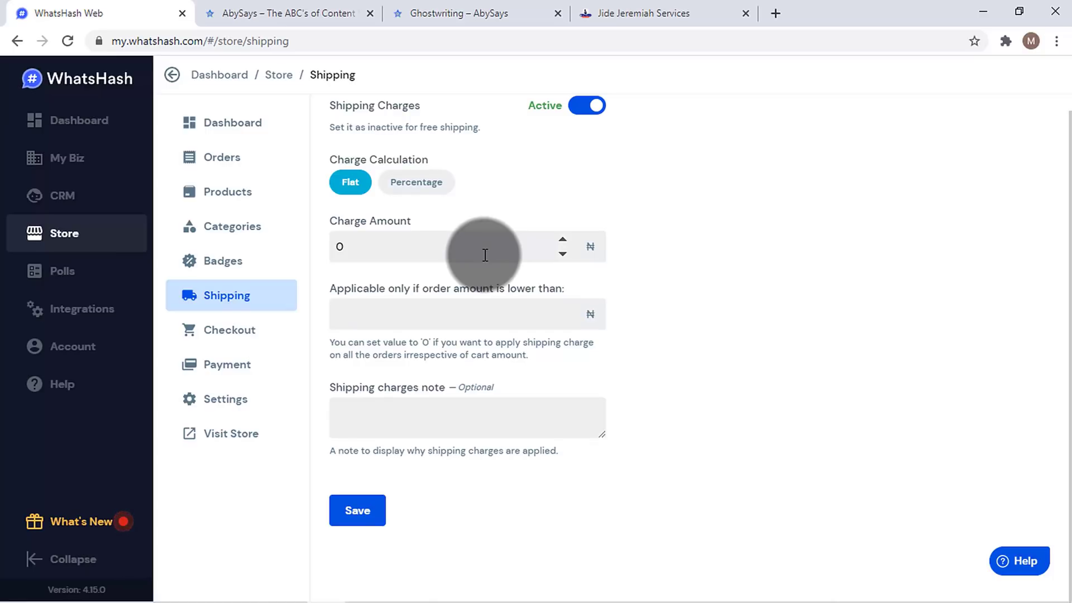
double_click(439, 251)
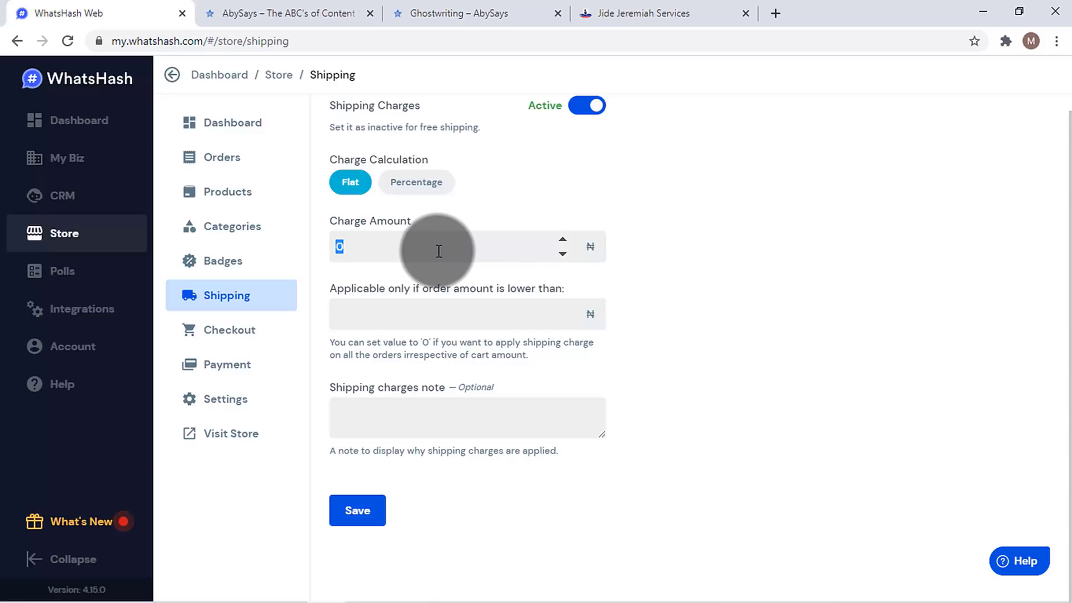
text(1600)
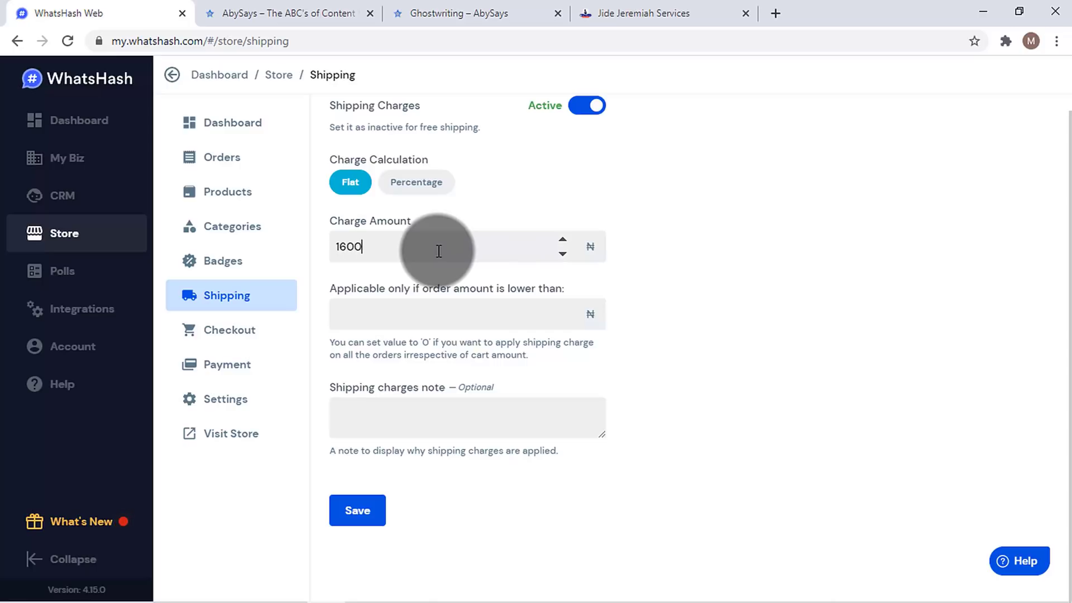
click(470, 307)
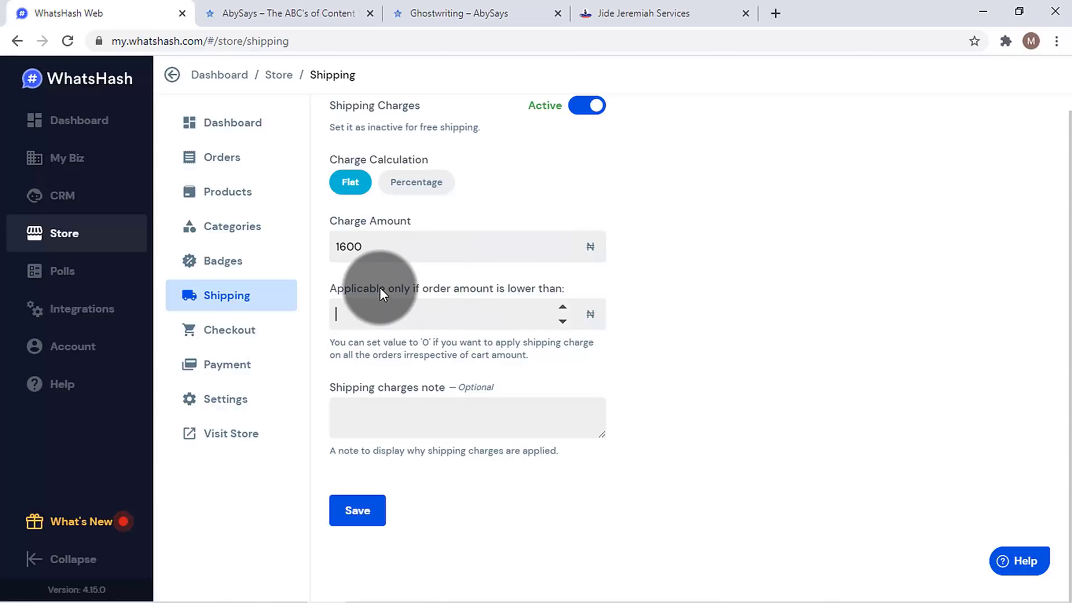
text(50000)
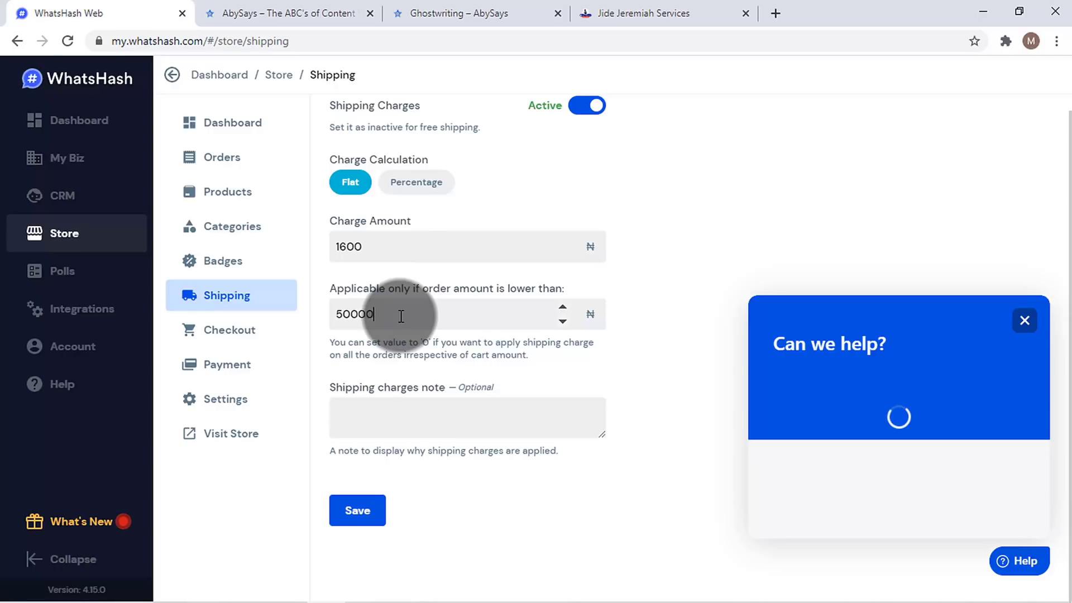
click(354, 247)
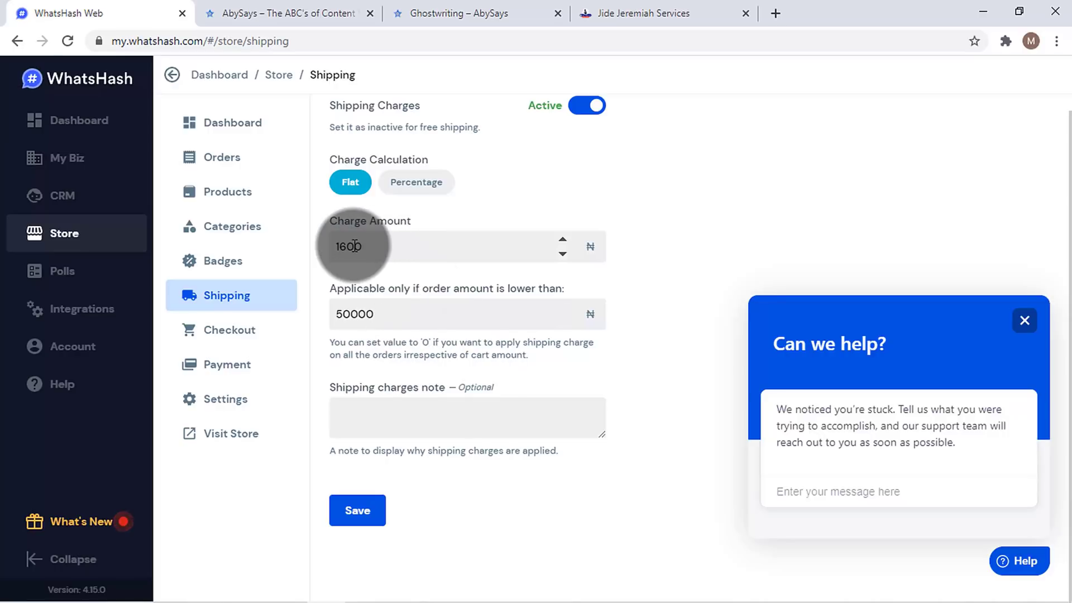
click(439, 323)
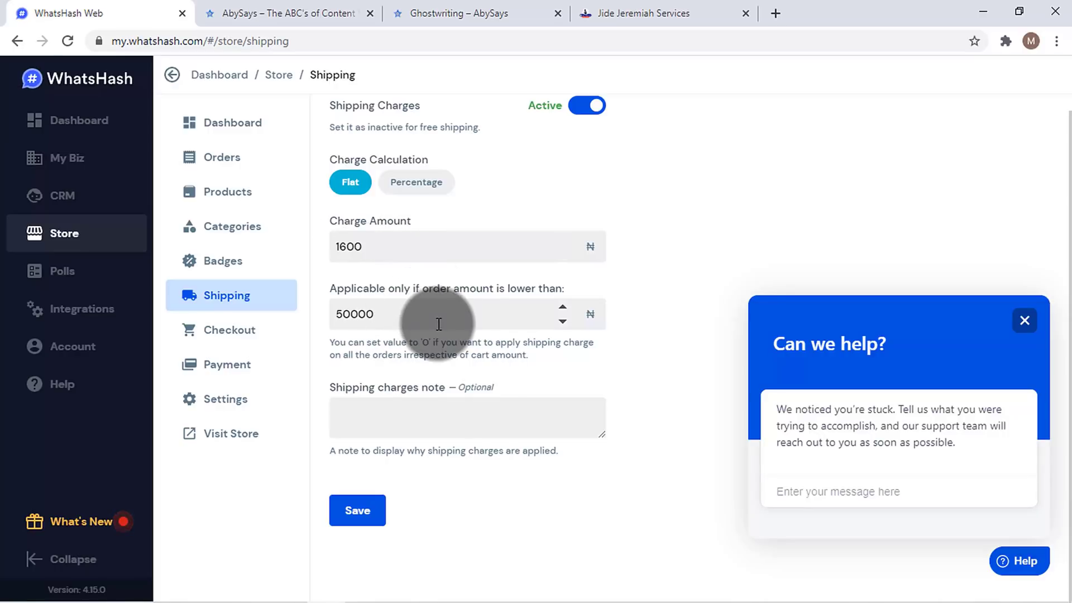
click(426, 414)
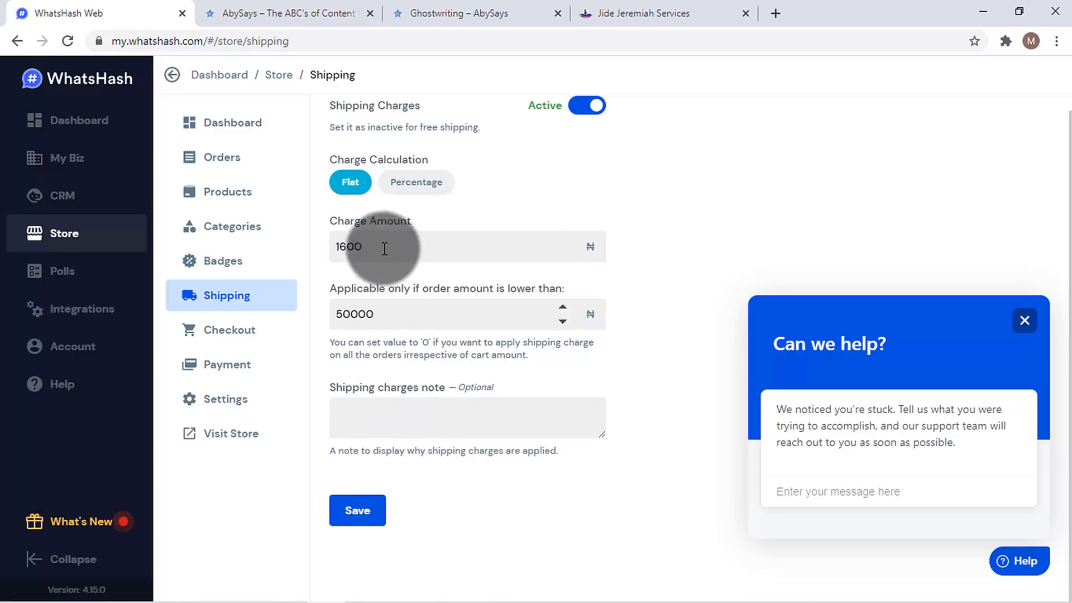
- Switch shipping charges to Percentage, change the amount to 1.5 and clear the threshold
click(410, 189)
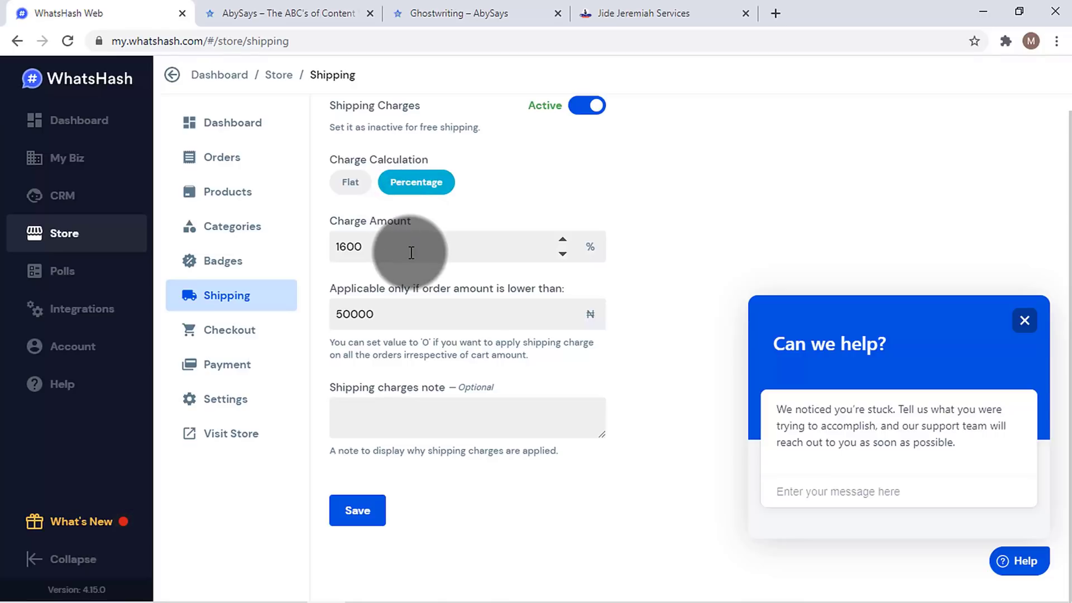
click(360, 252)
drag(340, 249, 415, 249)
key(BackSpace)
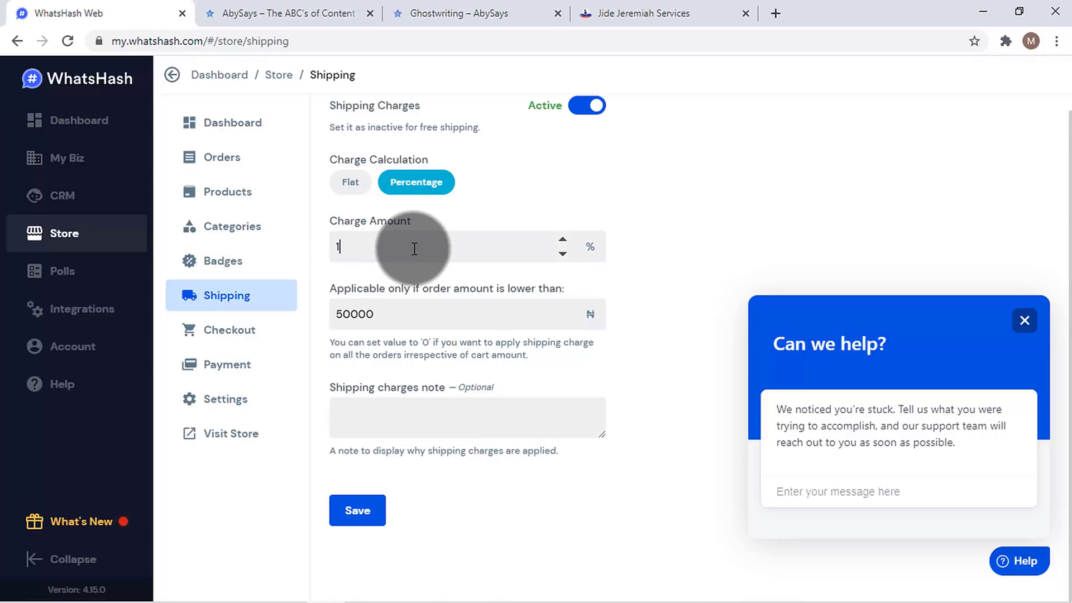
text(.5)
click(368, 314)
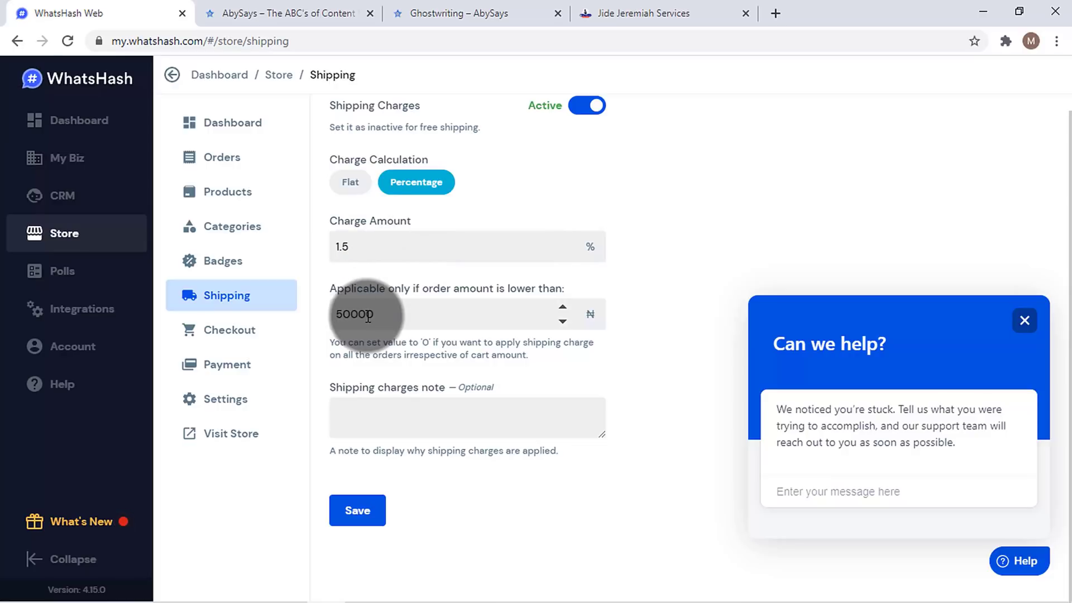
double_click(367, 314)
key(BackSpace)
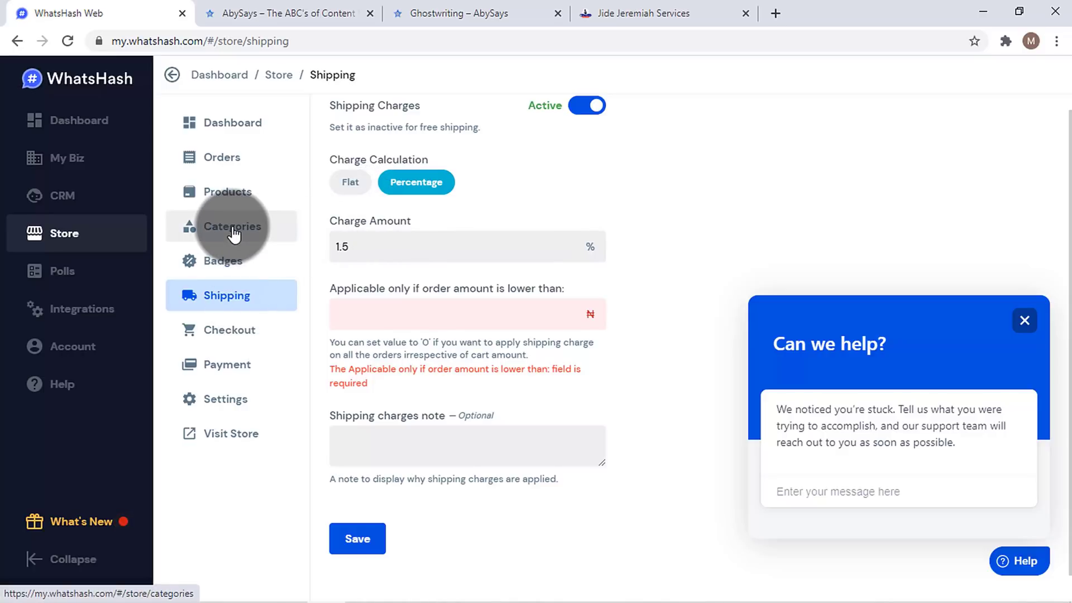
click(249, 346)
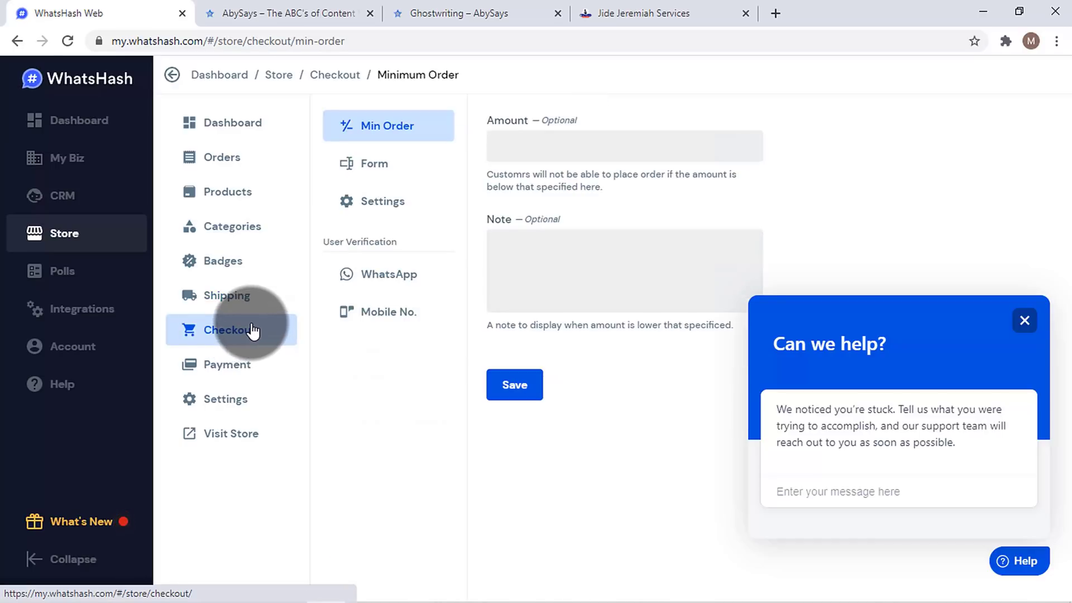
- Type 1 into the Min Order Amount field, then open the checkout Form fields
click(542, 157)
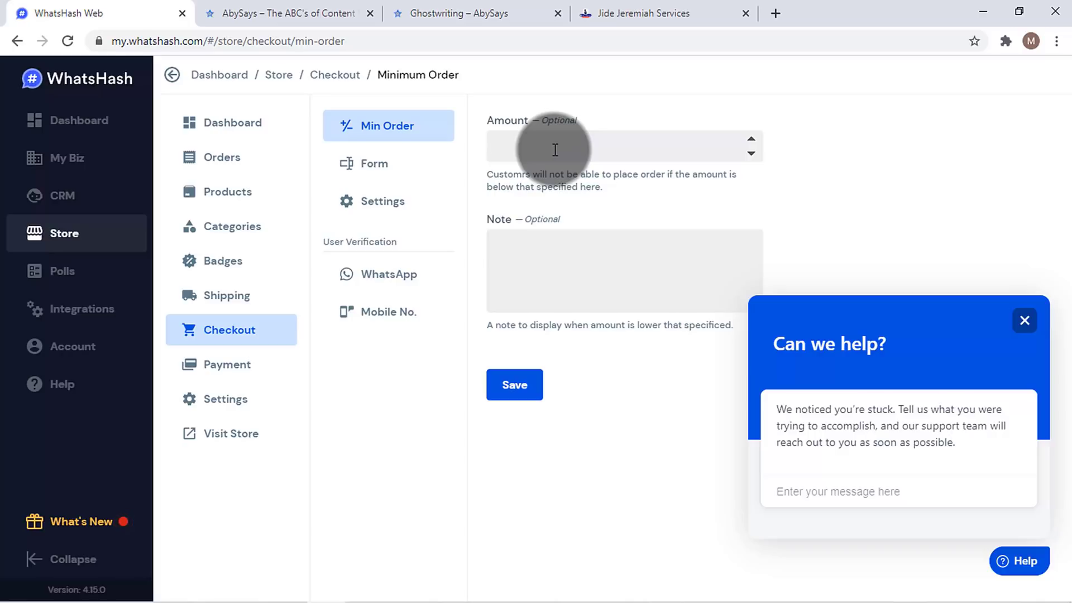
text(1)
click(397, 168)
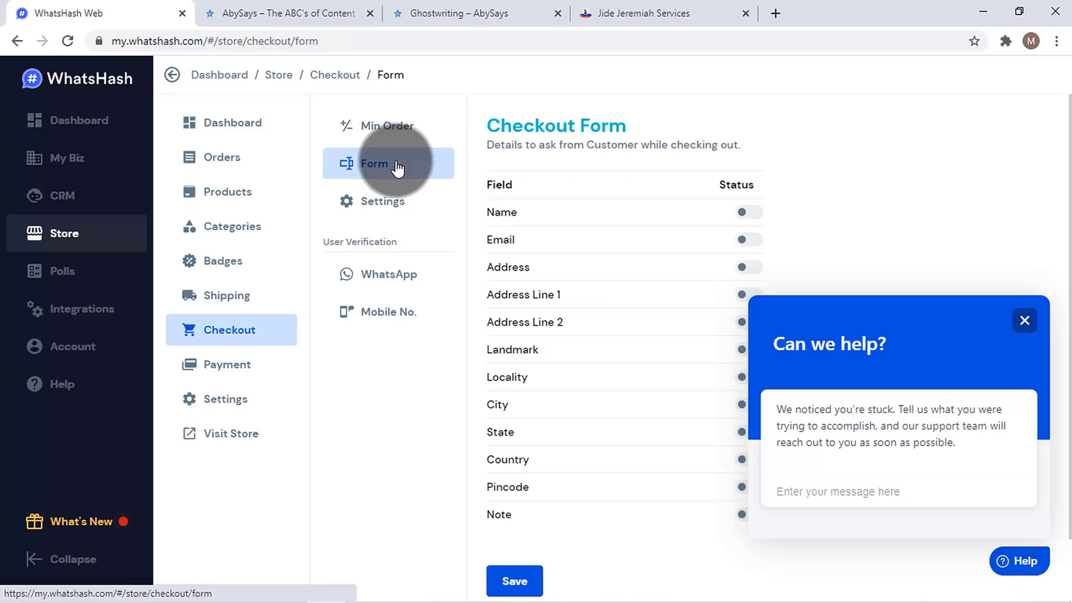
- Dismiss the support popup, enable Name, Email, Address and Note checkout fields, and save
drag(1071, 159, 1071, 233)
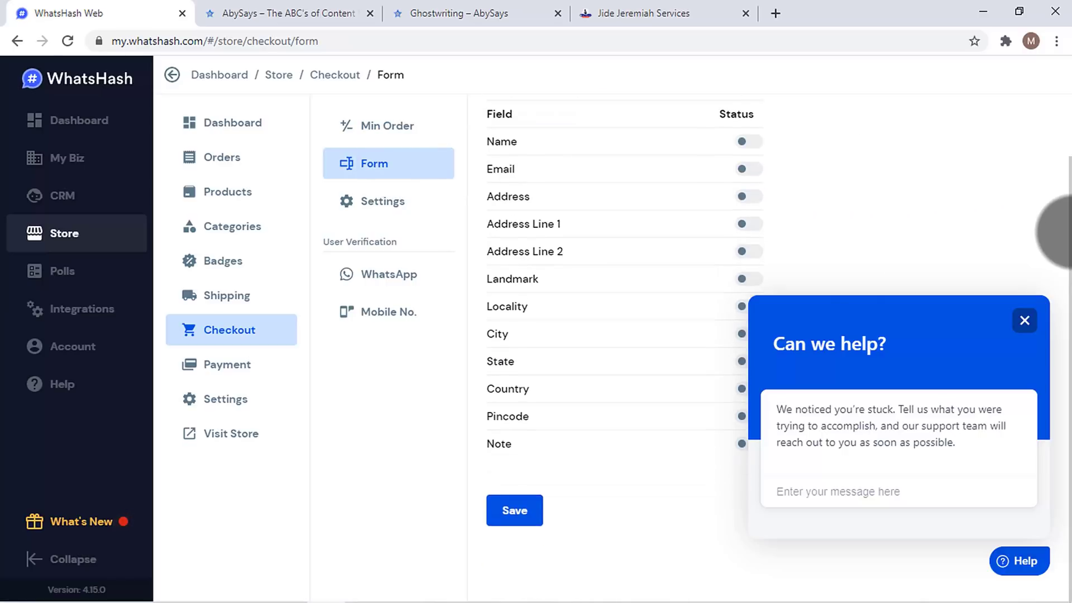
click(1025, 320)
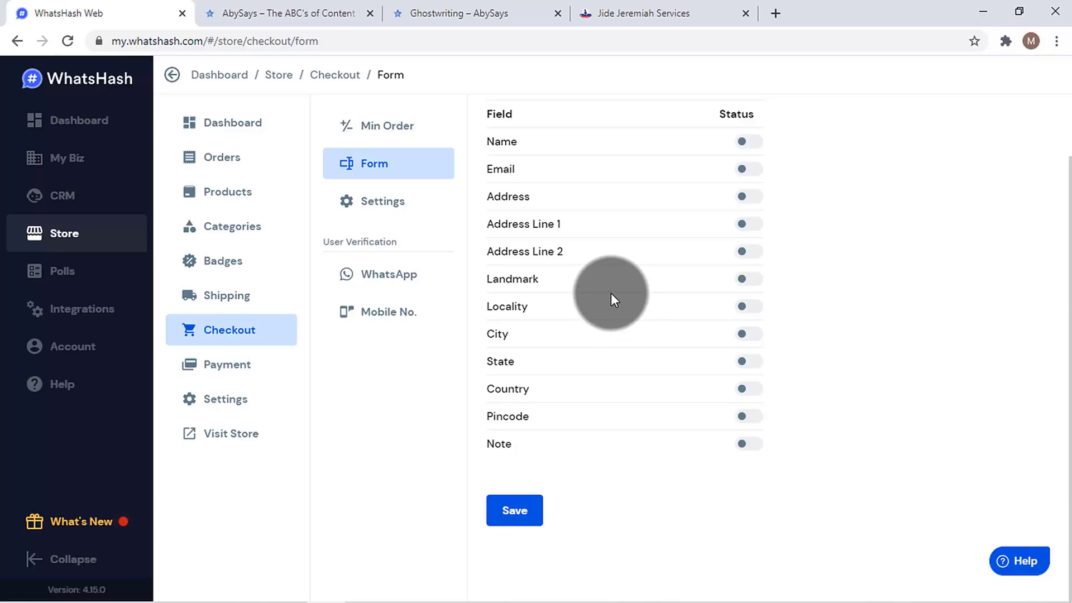
click(743, 144)
click(746, 174)
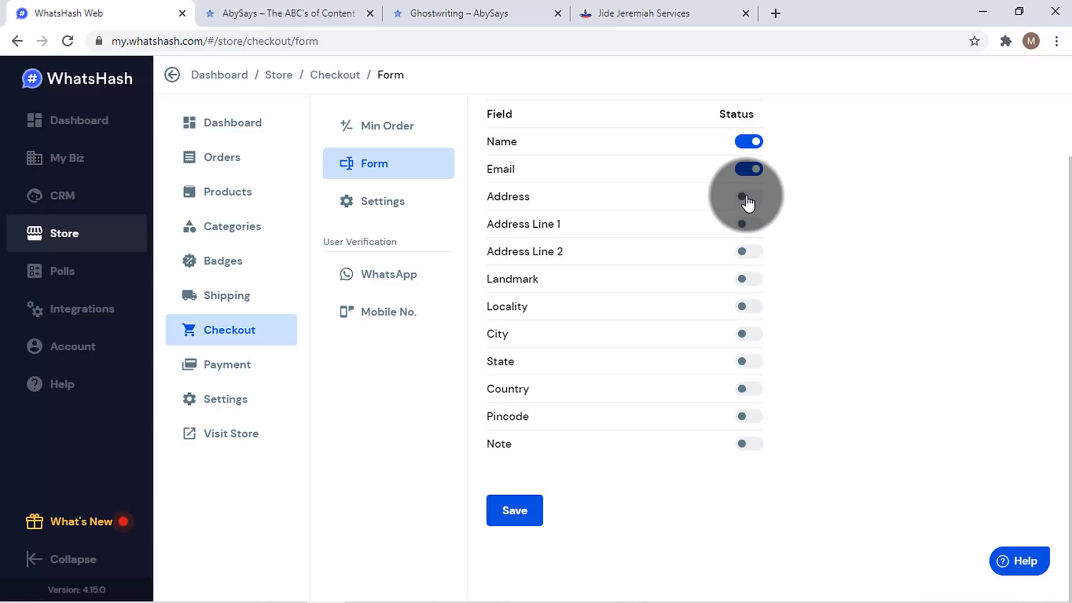
click(748, 199)
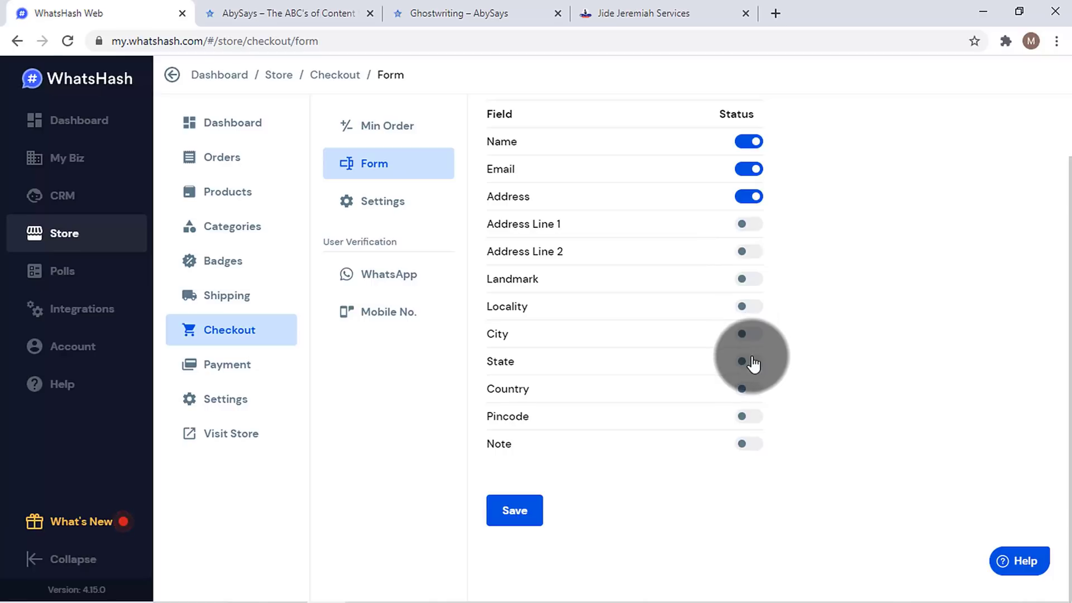
click(749, 444)
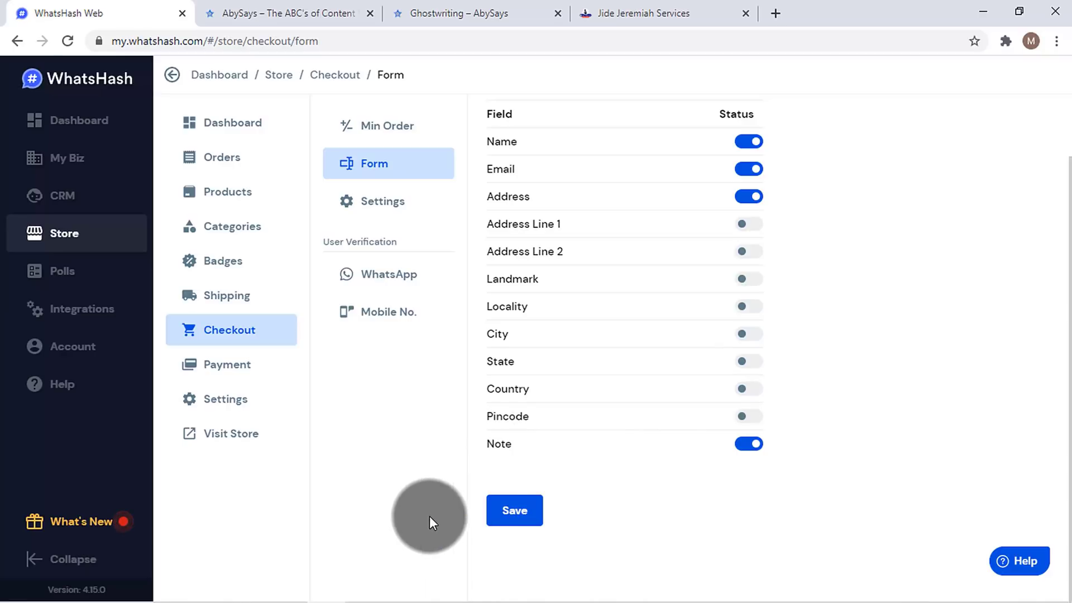
click(515, 509)
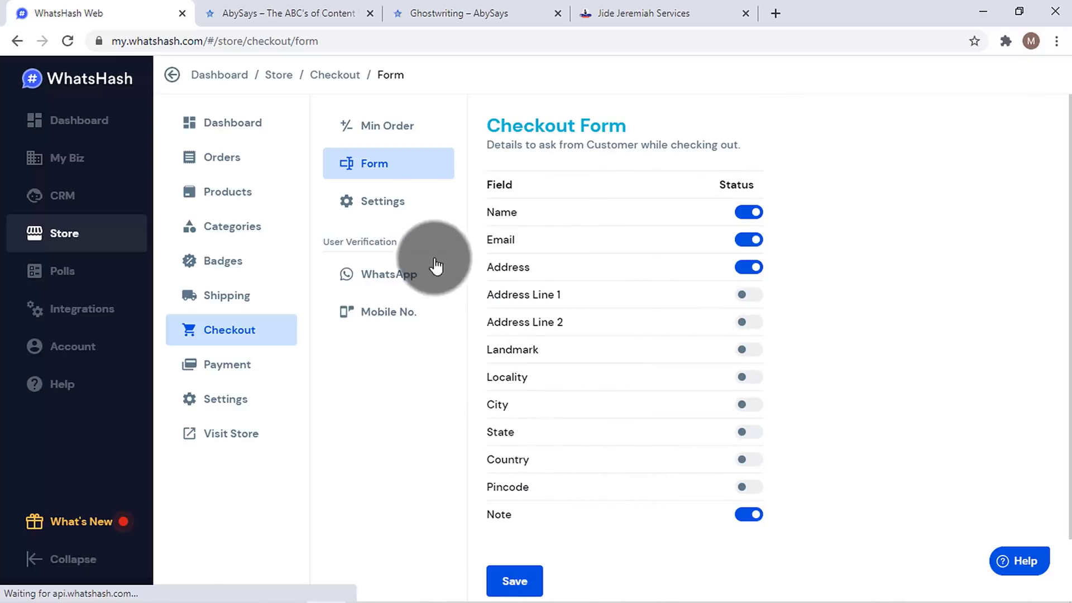
click(395, 204)
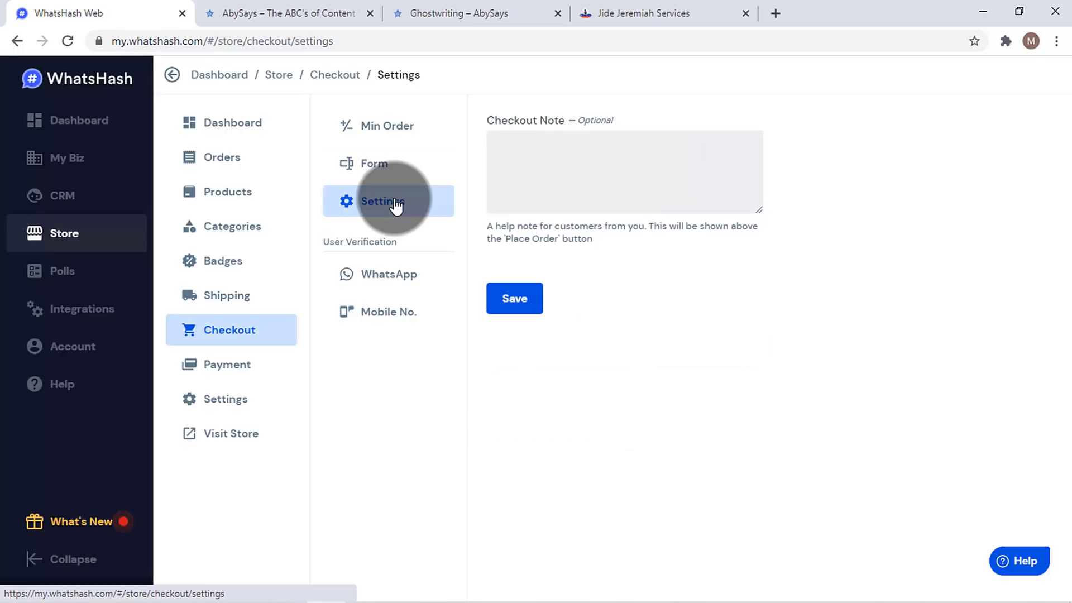
- Look over WhatsApp verification, then leave Mobile No. checkout verification set to Inactive
click(636, 159)
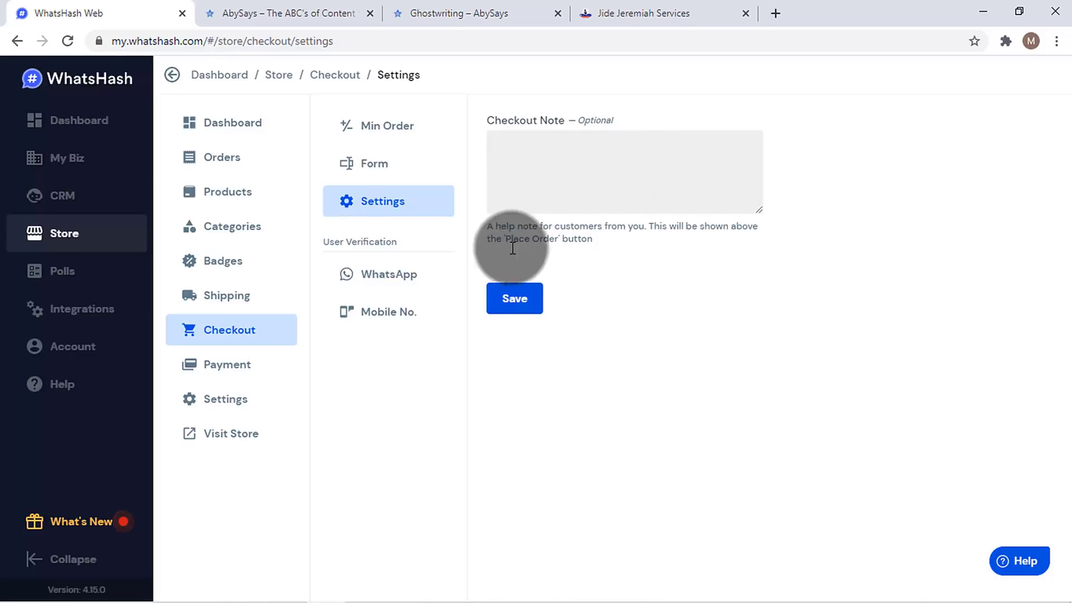
click(407, 288)
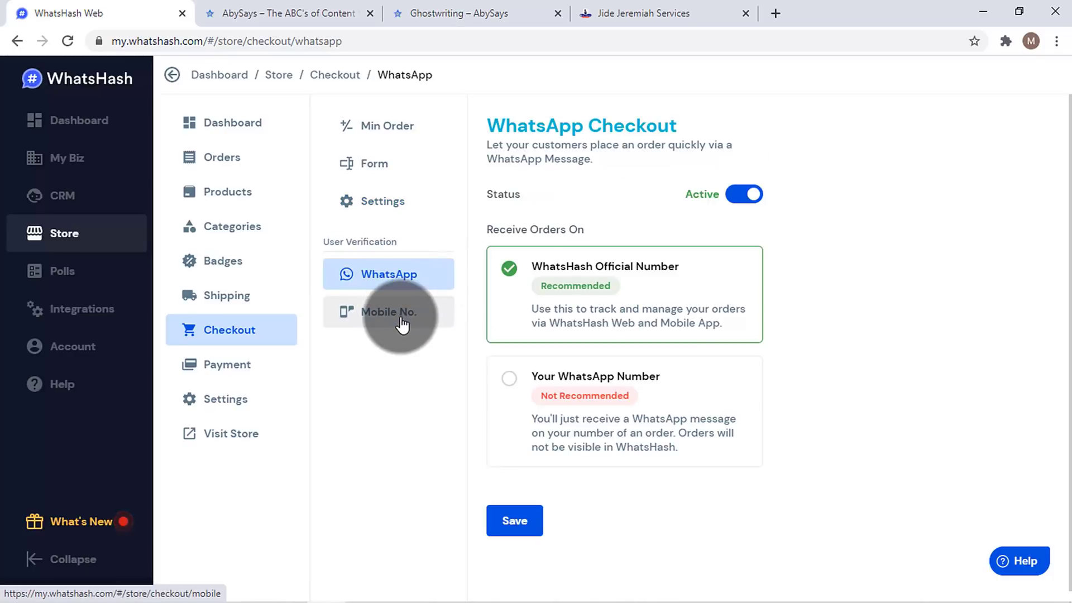
scroll(1055, 263, down, 1)
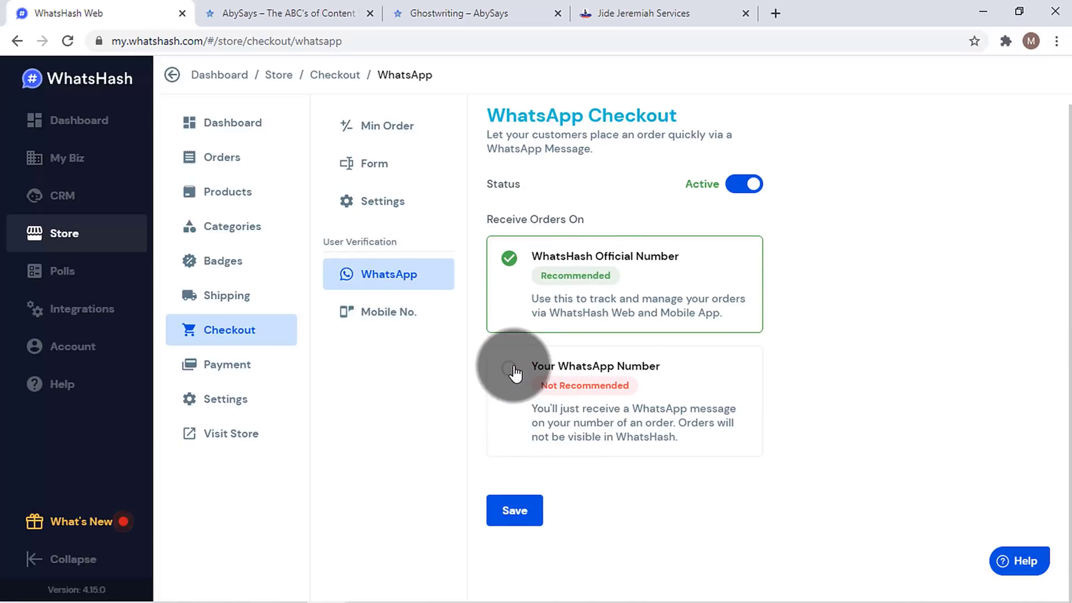
click(744, 187)
click(394, 314)
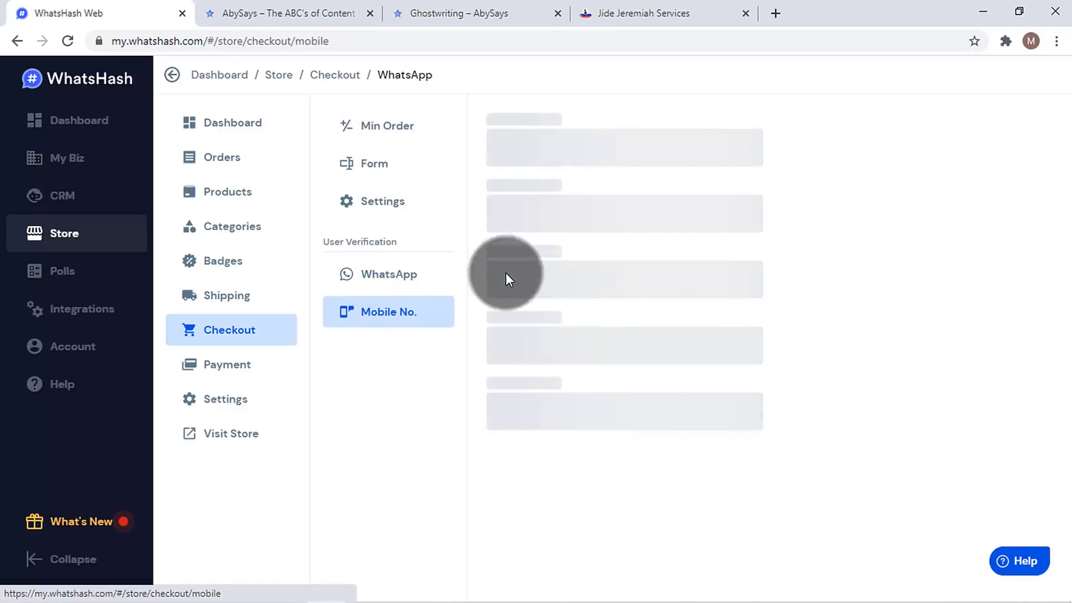
click(738, 223)
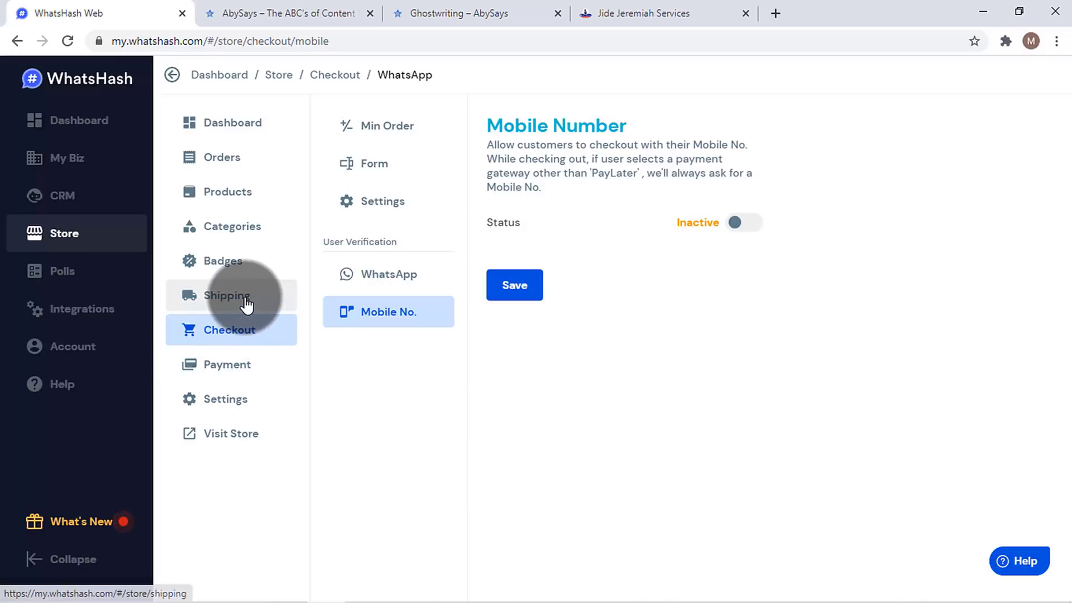
- Show the Payment Modes page: Pay Later and Paystack enabled, Stripe and Razorpay not configured
click(226, 380)
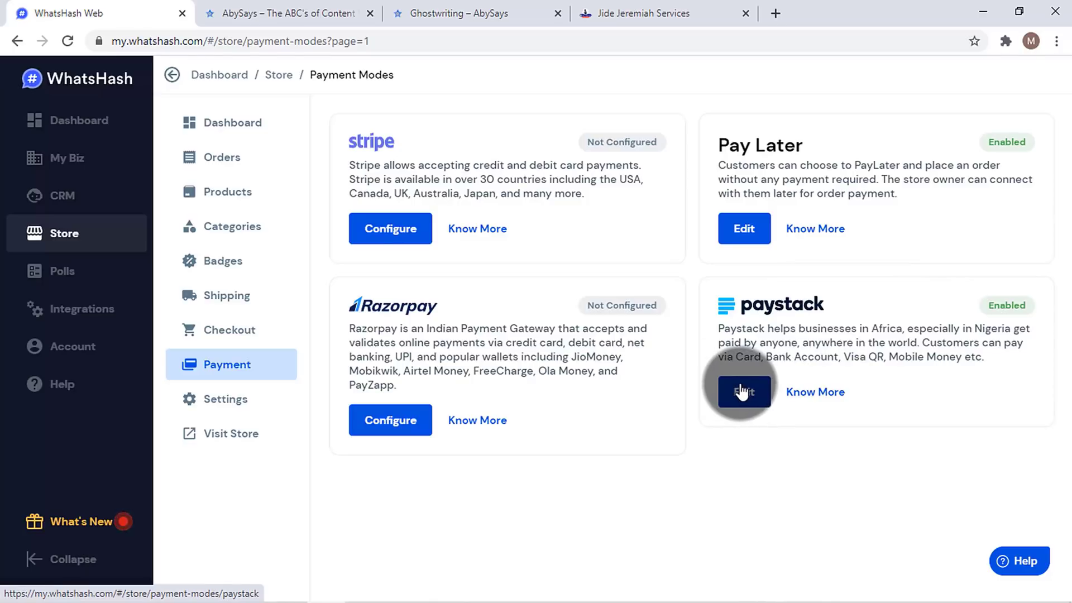
- Check the store settings, keeping Nigeria Naira as currency, then open the empty Products page
click(236, 407)
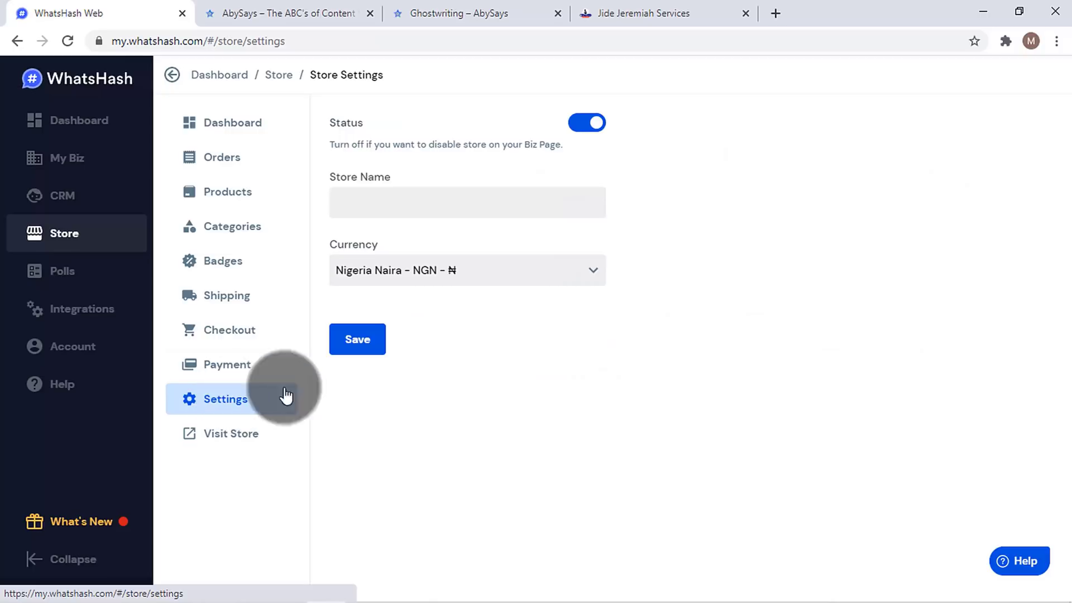
click(524, 207)
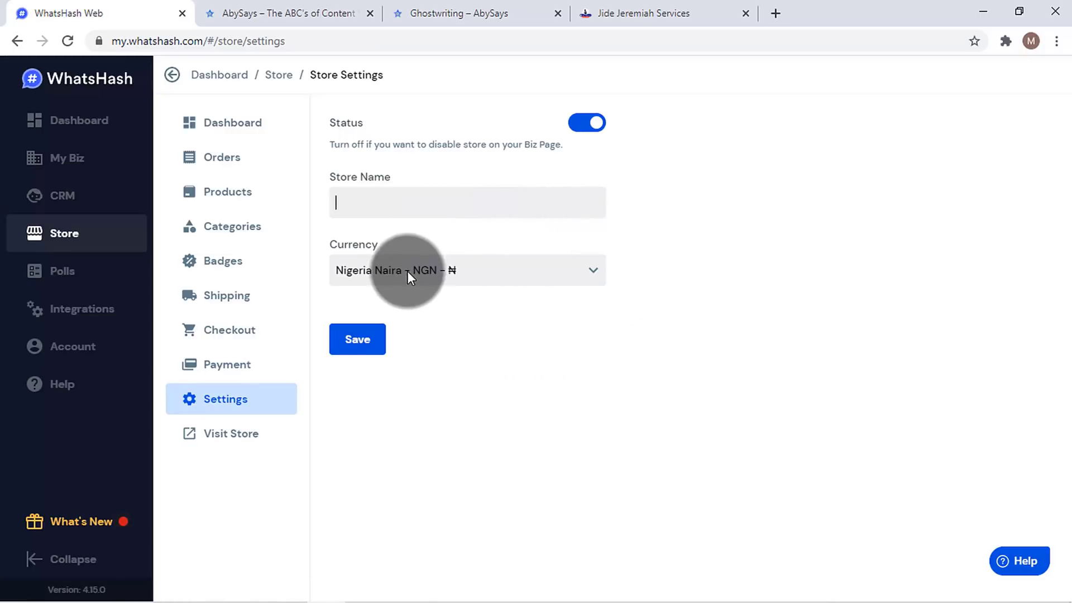
click(409, 273)
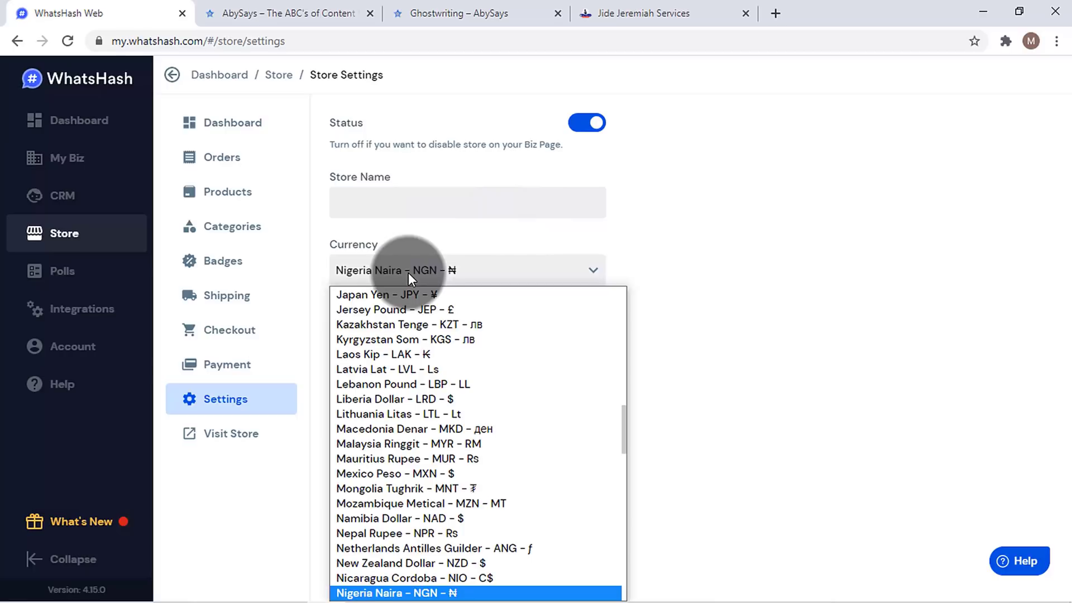
click(773, 219)
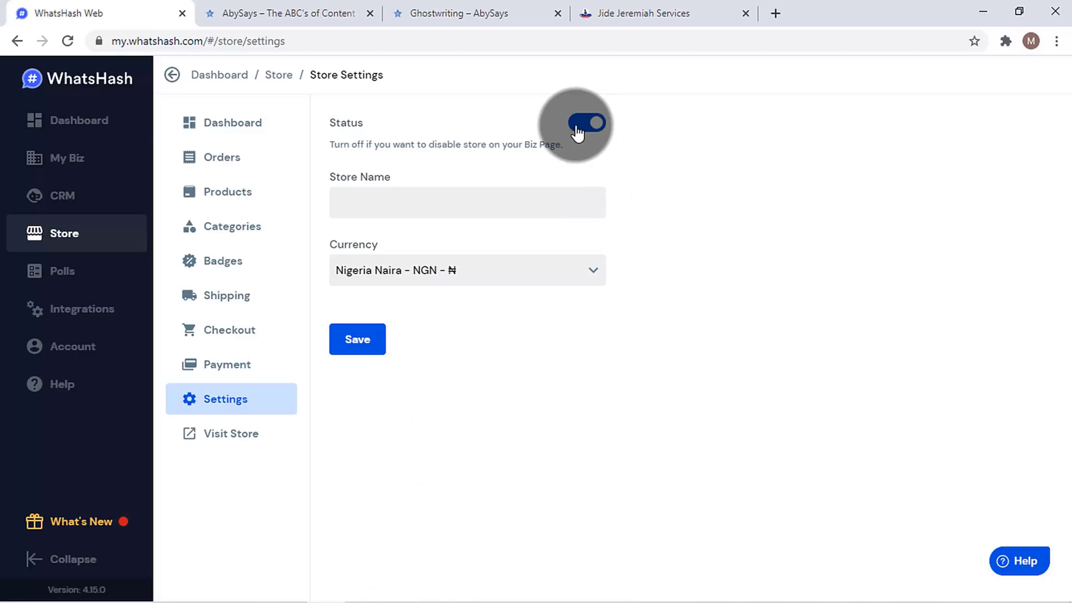
click(517, 205)
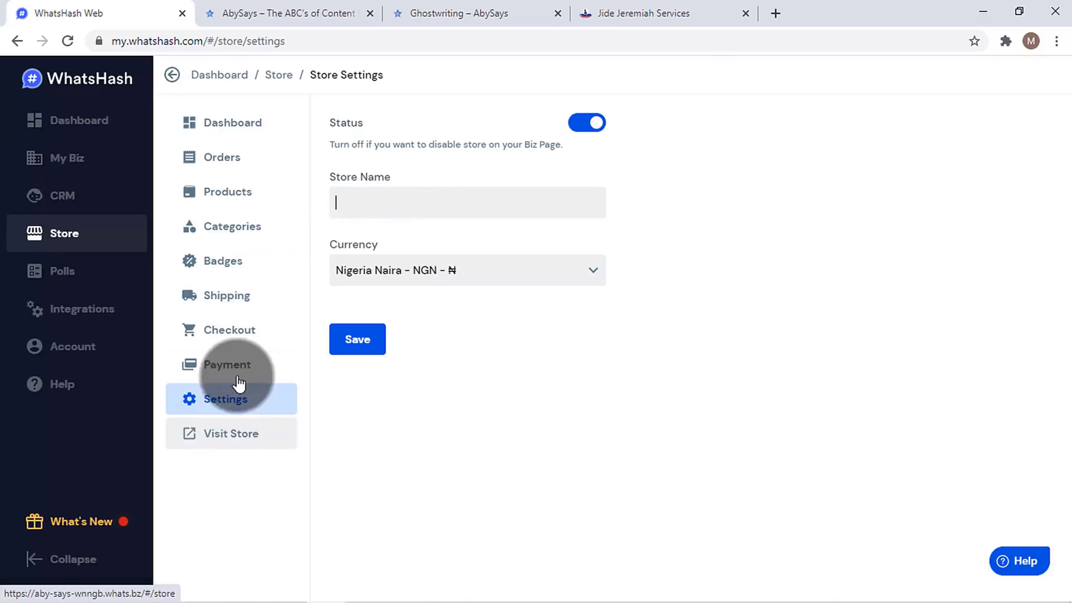
click(238, 192)
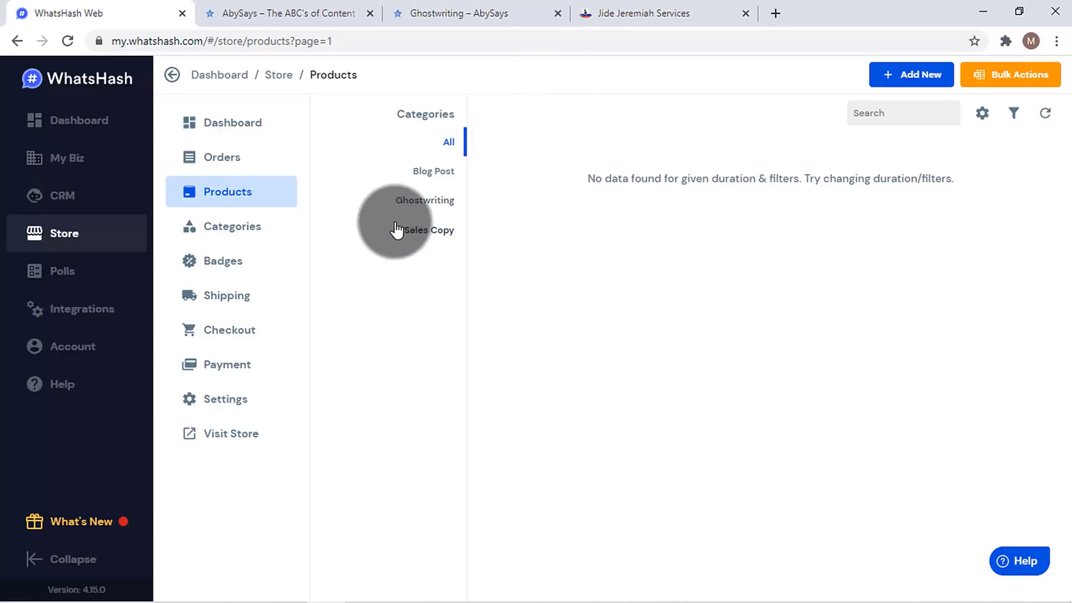
- Drag Ghostwriting to position 1 in the categories list and go back to Products
click(260, 229)
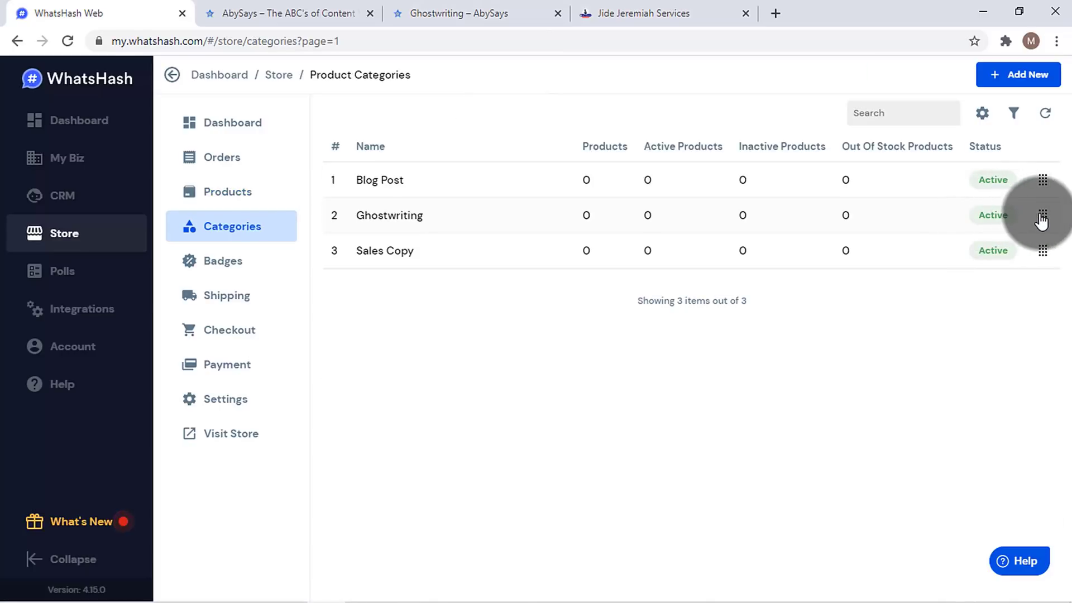
drag(1042, 220, 1045, 179)
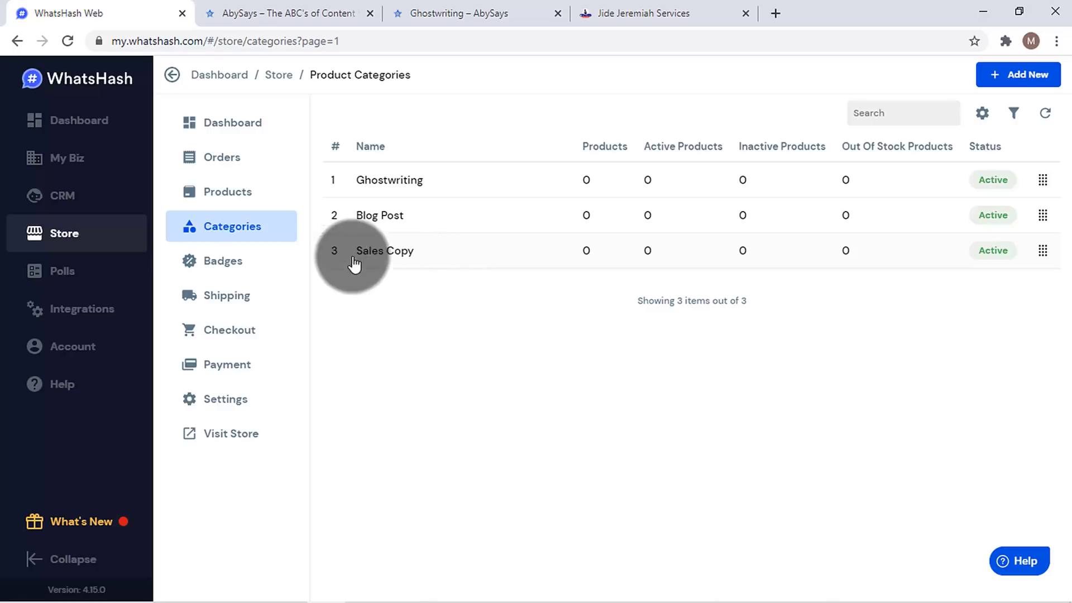
click(246, 202)
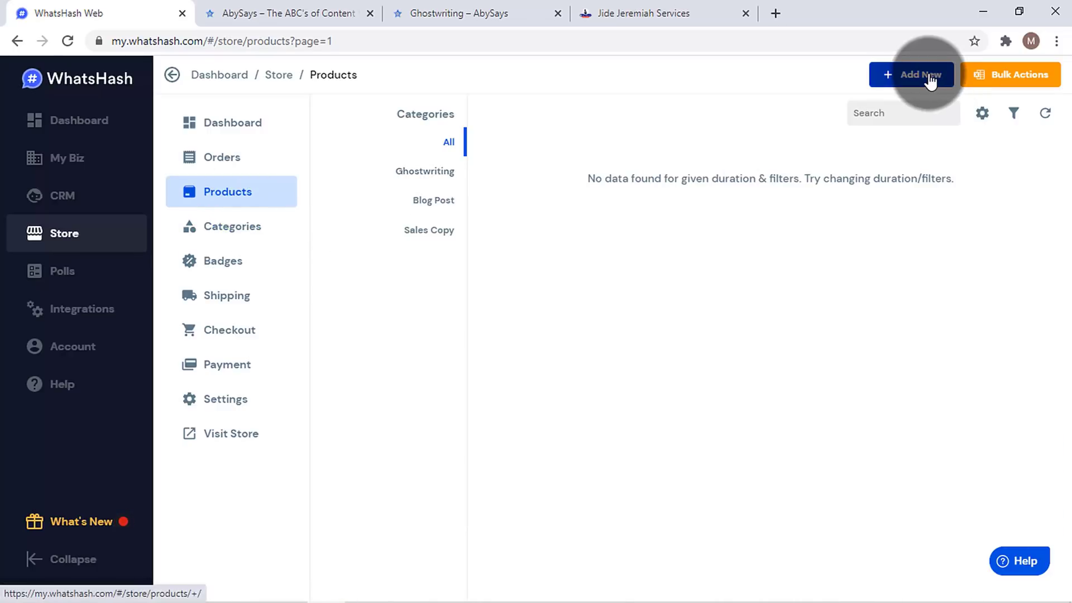
- Start a new product named '5000 Words Blog Post' in the Blog Post category
click(930, 81)
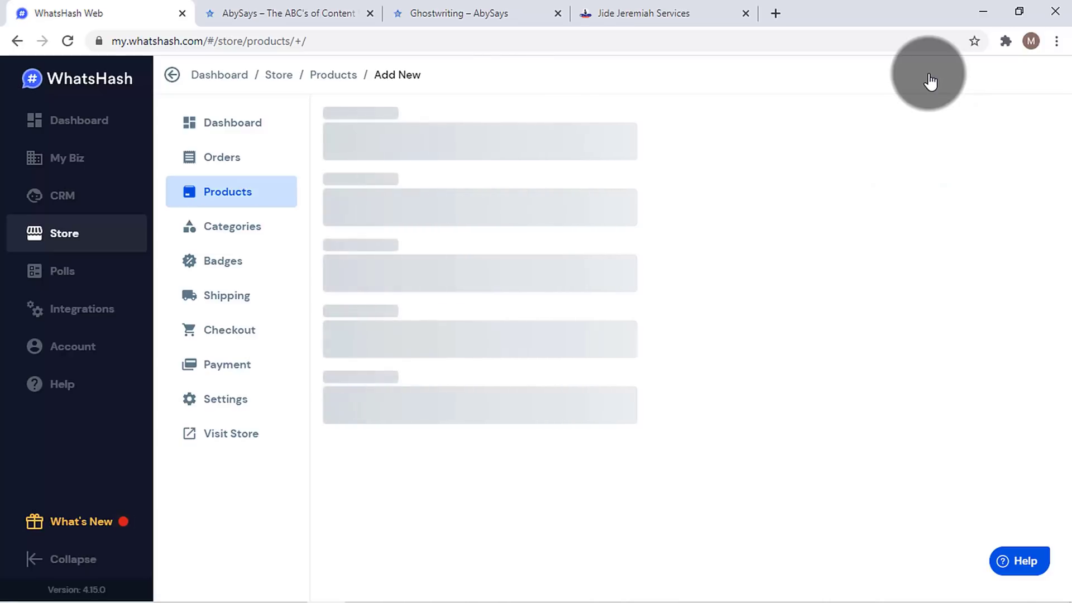
text(5000 Words Blog P)
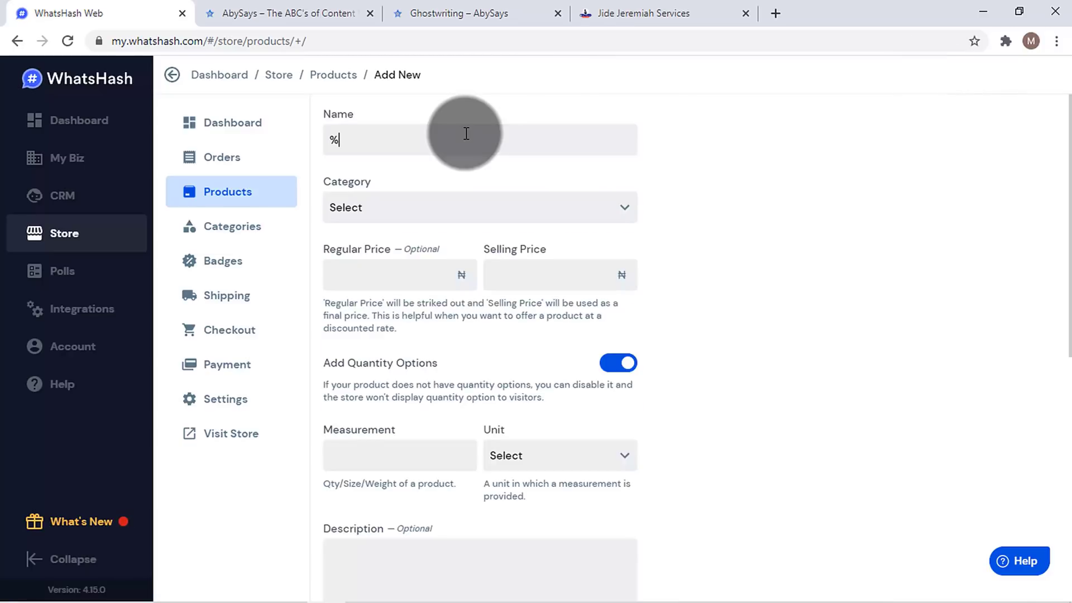
text(ost)
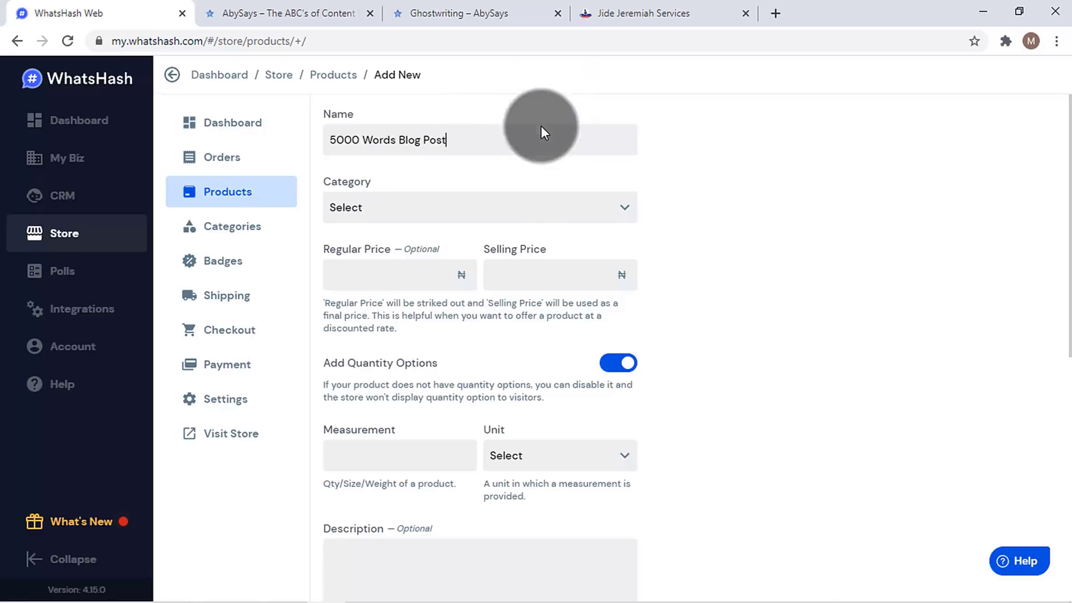
click(556, 212)
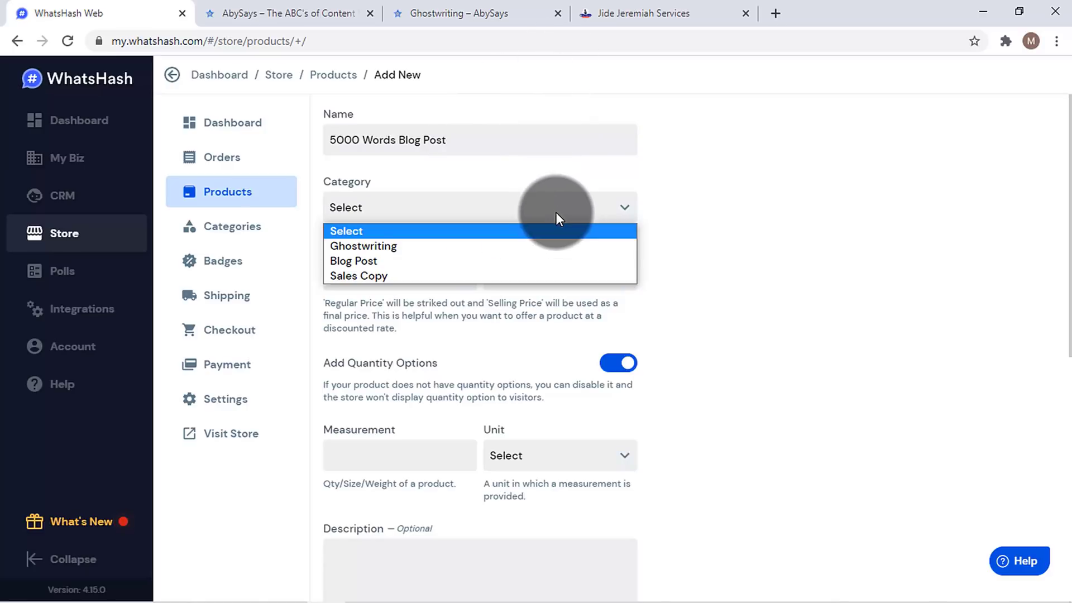
click(484, 266)
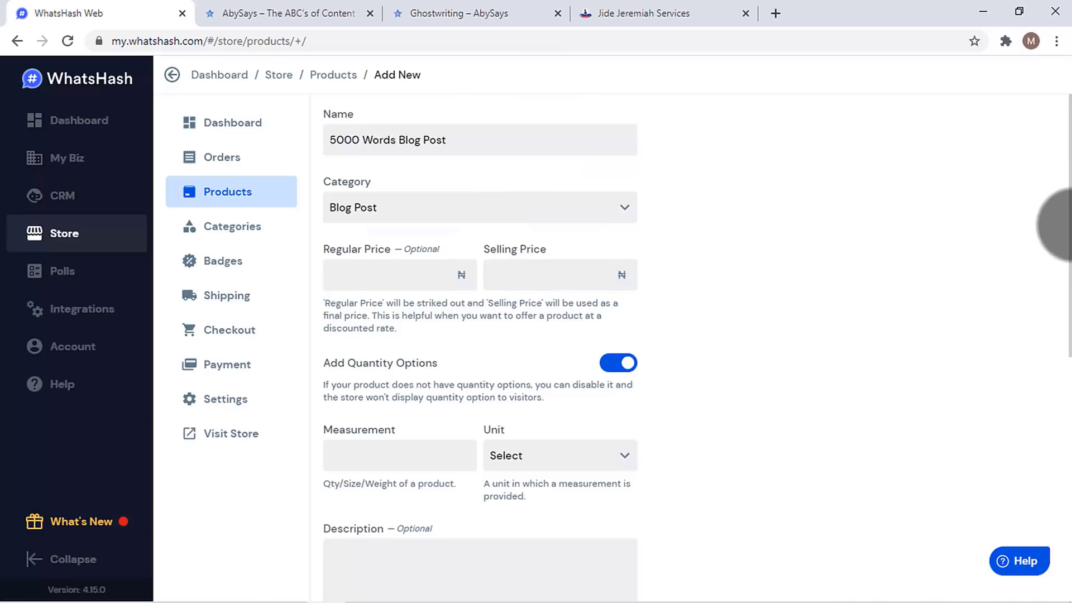
scroll(1061, 223, down, 1)
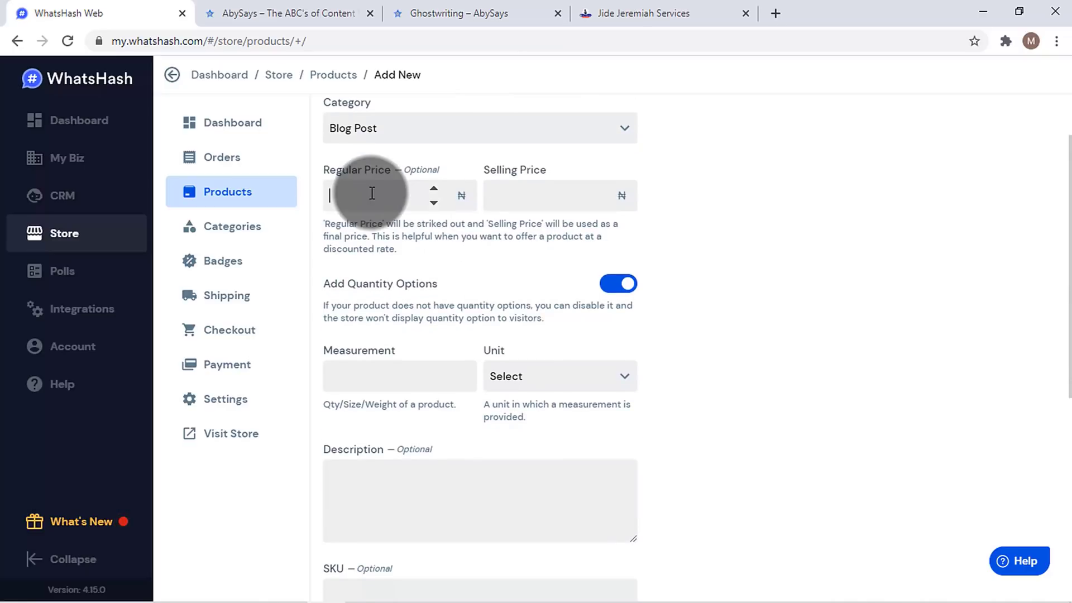
scroll(1053, 266, up, 1)
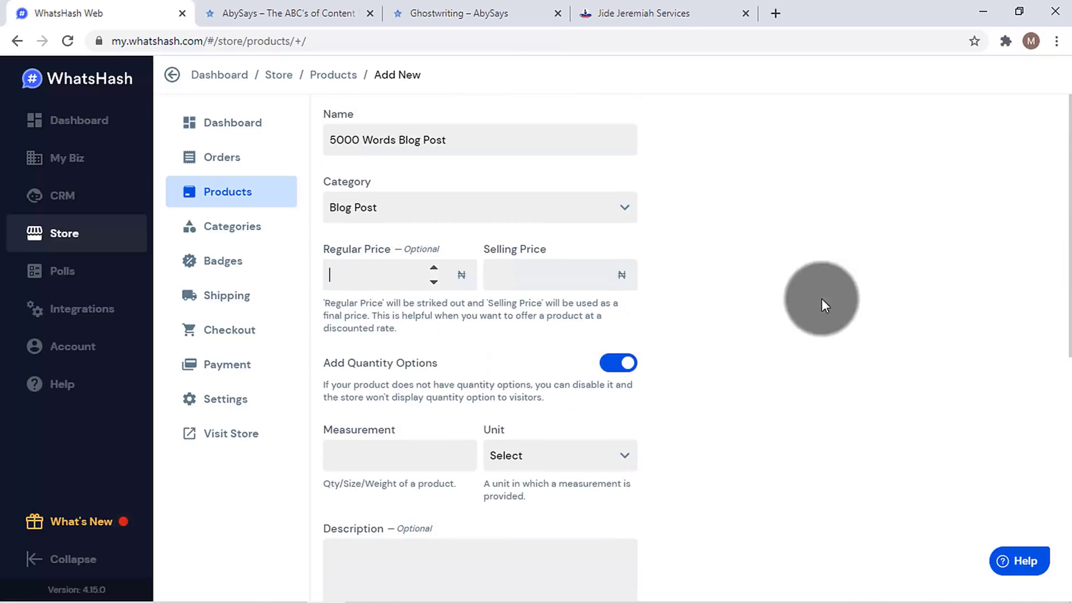
click(337, 140)
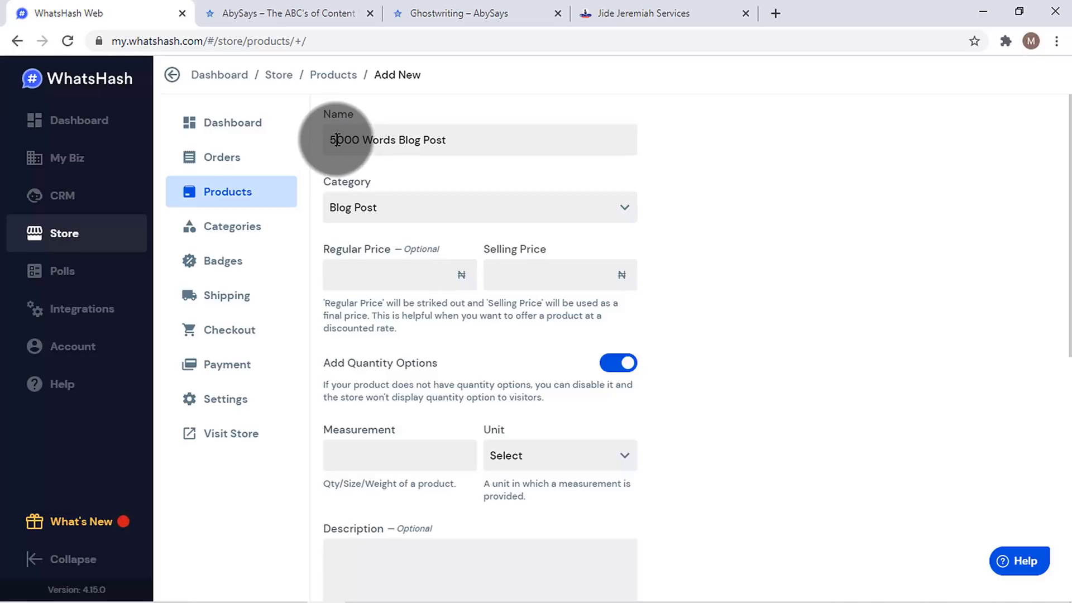
- Enter regular price 45000, selling price 20000 and a quantity measurement of 4 Centimeter
click(390, 272)
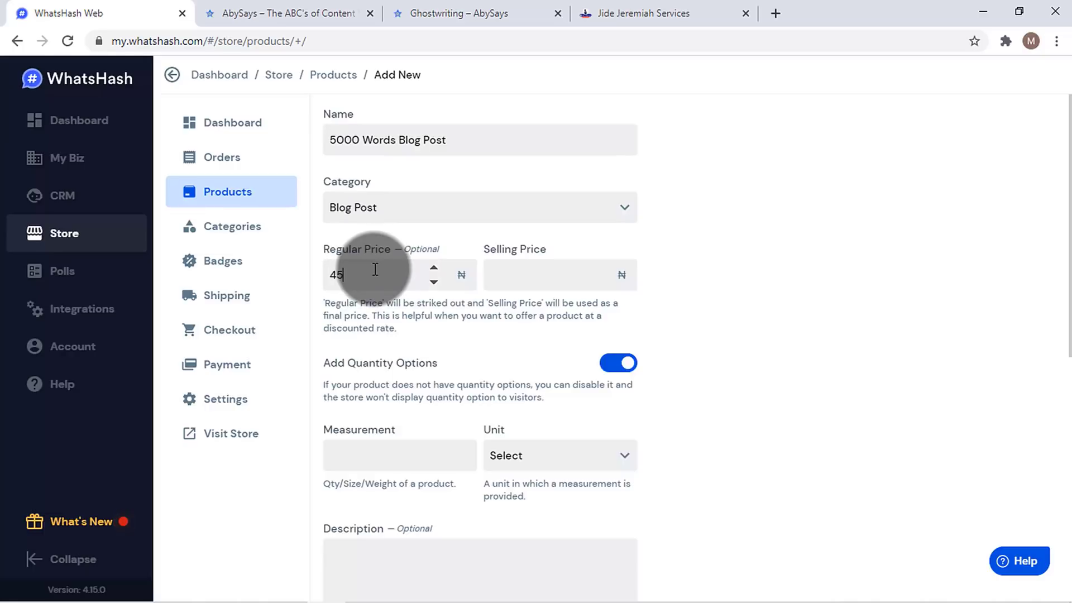
click(532, 264)
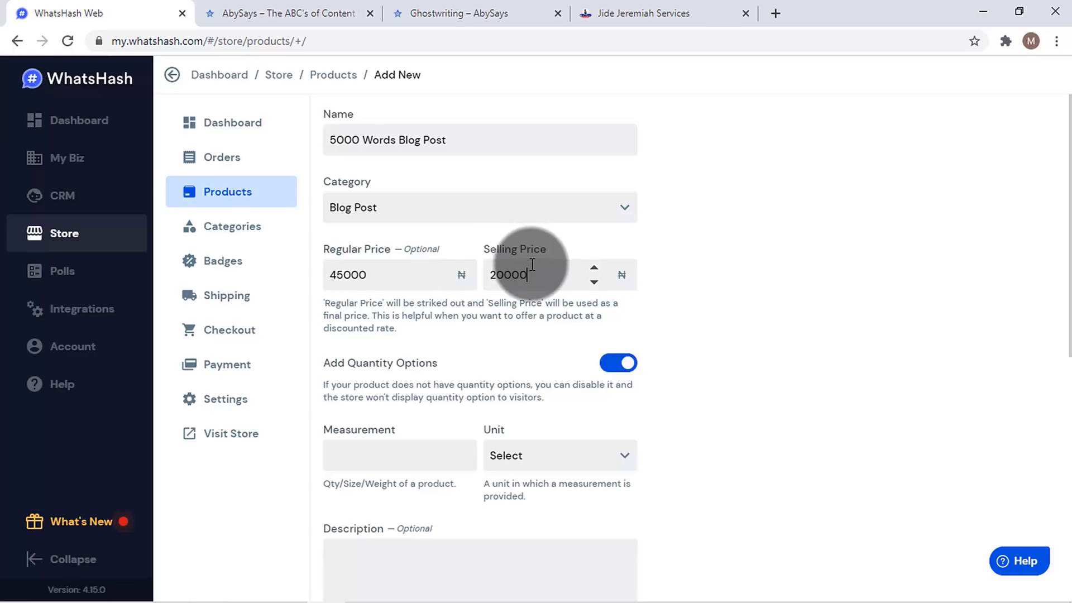
scroll(1067, 268, down, 2)
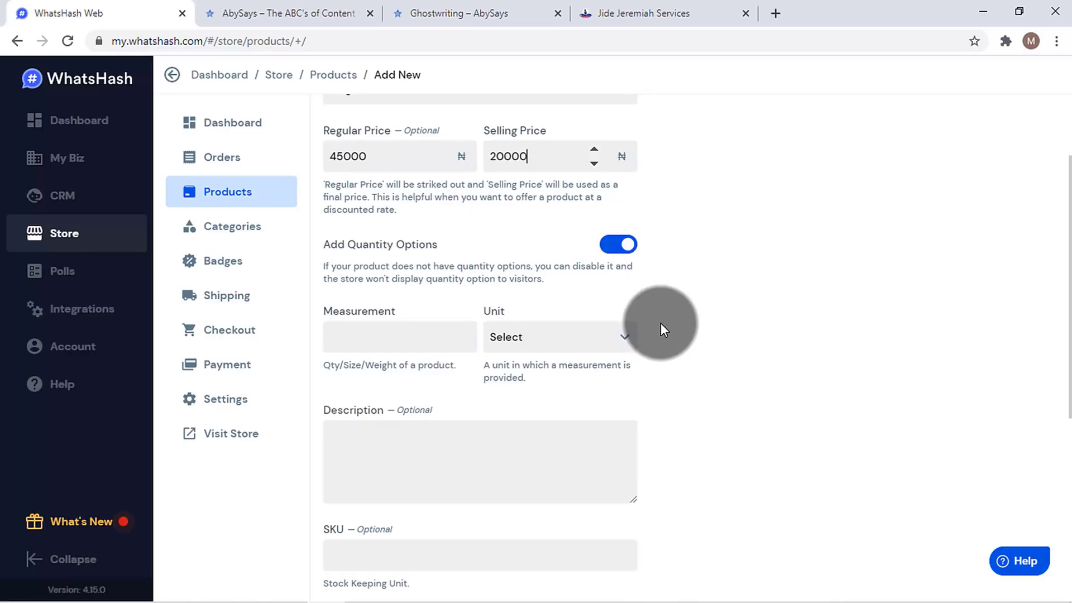
click(617, 336)
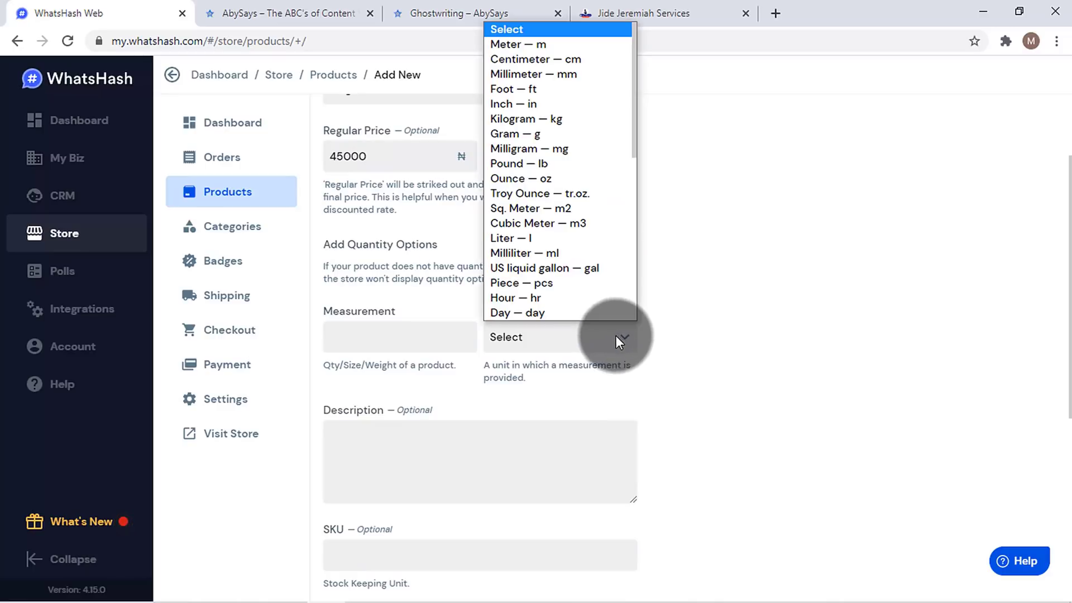
click(574, 282)
click(412, 330)
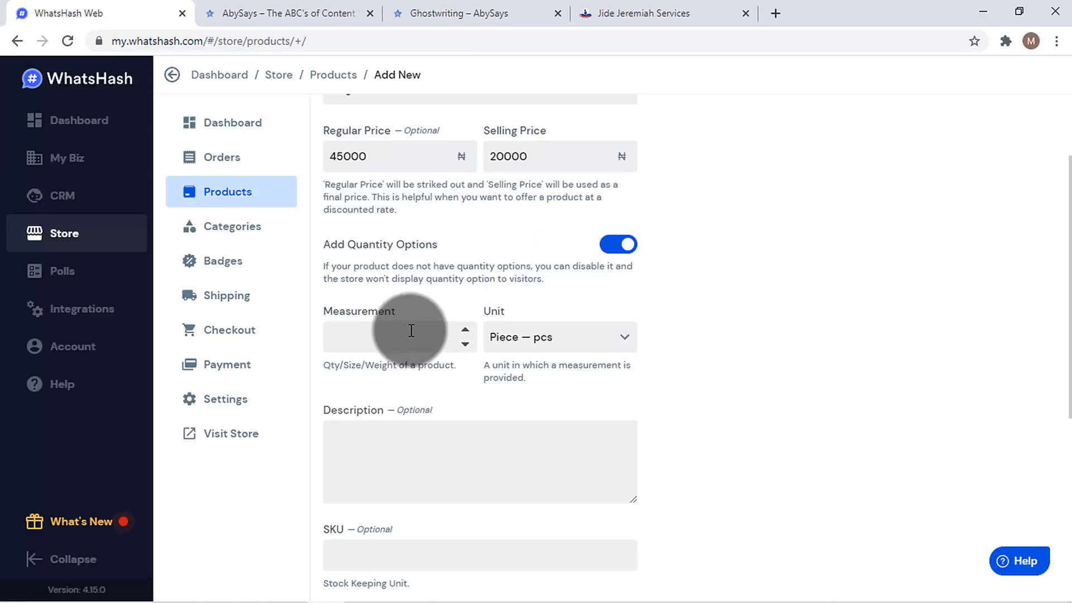
text(4)
click(532, 342)
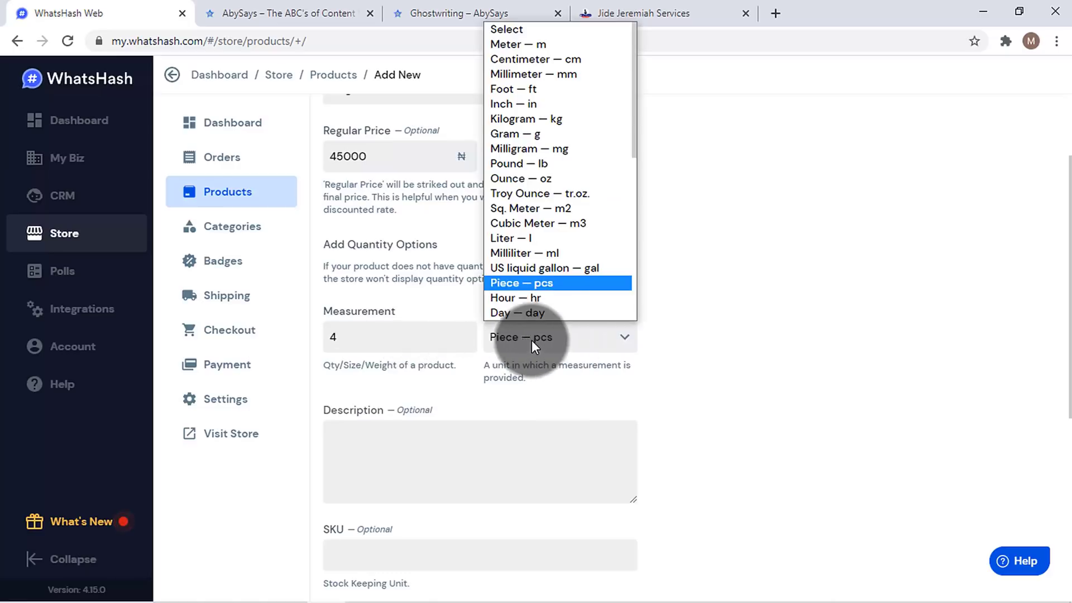
click(541, 58)
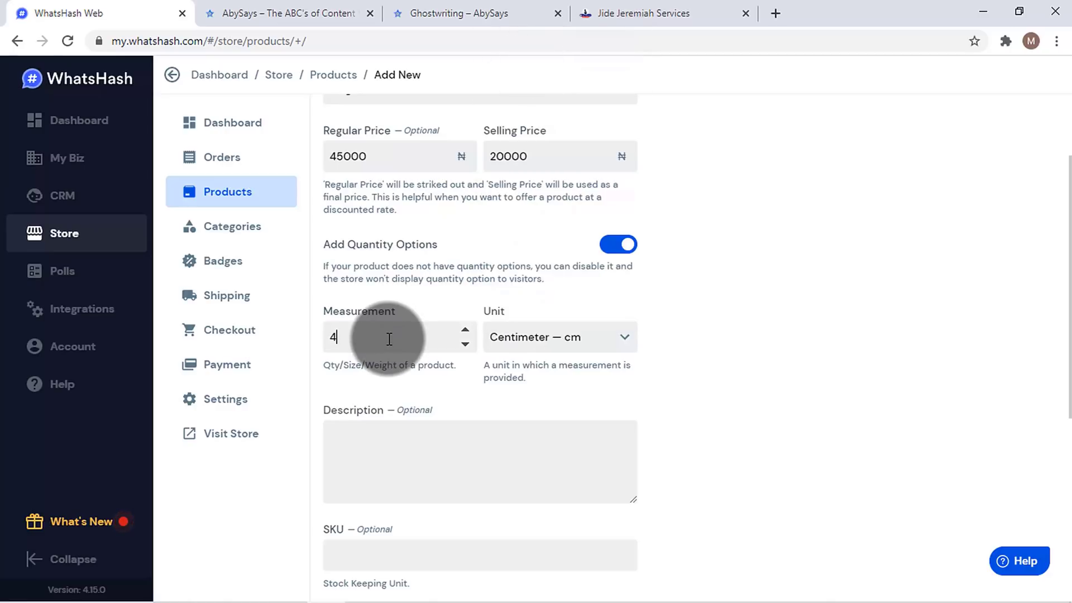
click(563, 344)
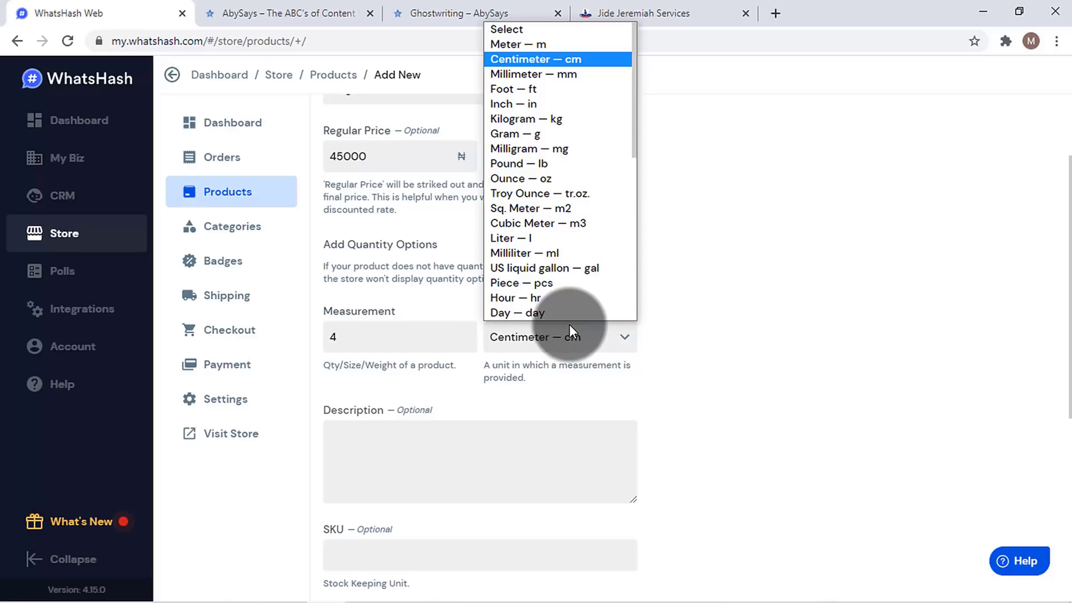
click(725, 318)
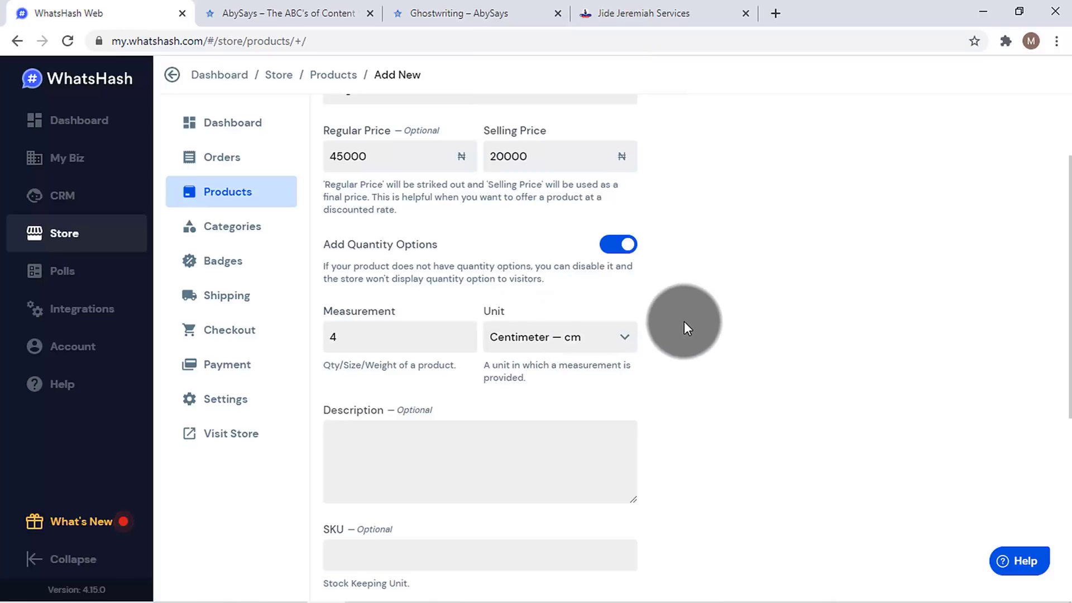
- Turn off the product's quantity options and go to the Description field
click(618, 245)
click(512, 355)
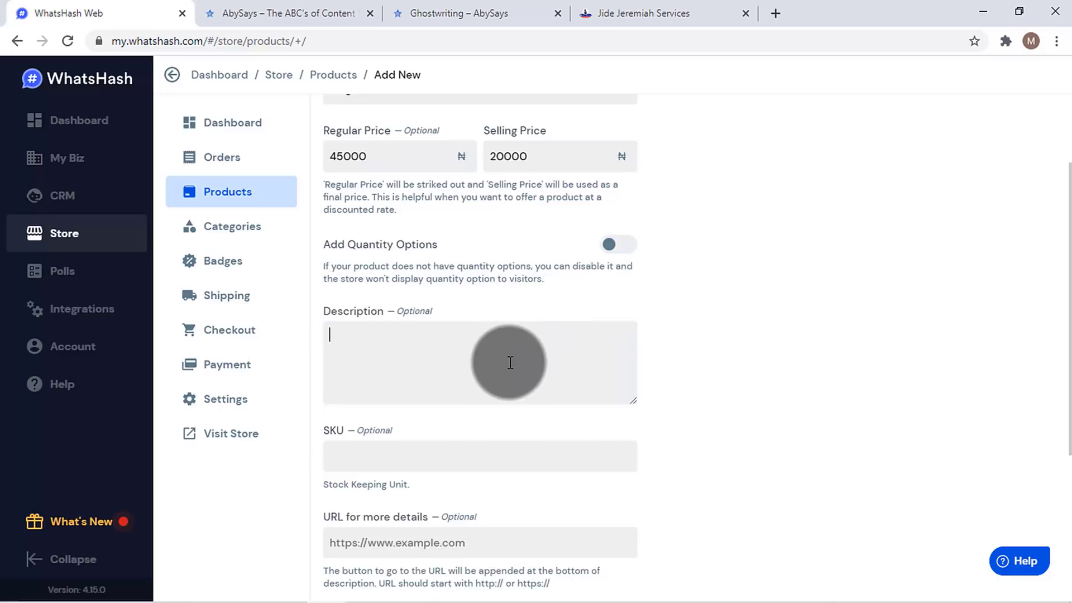
scroll(1061, 343, down, 1)
scroll(1064, 344, down, 2)
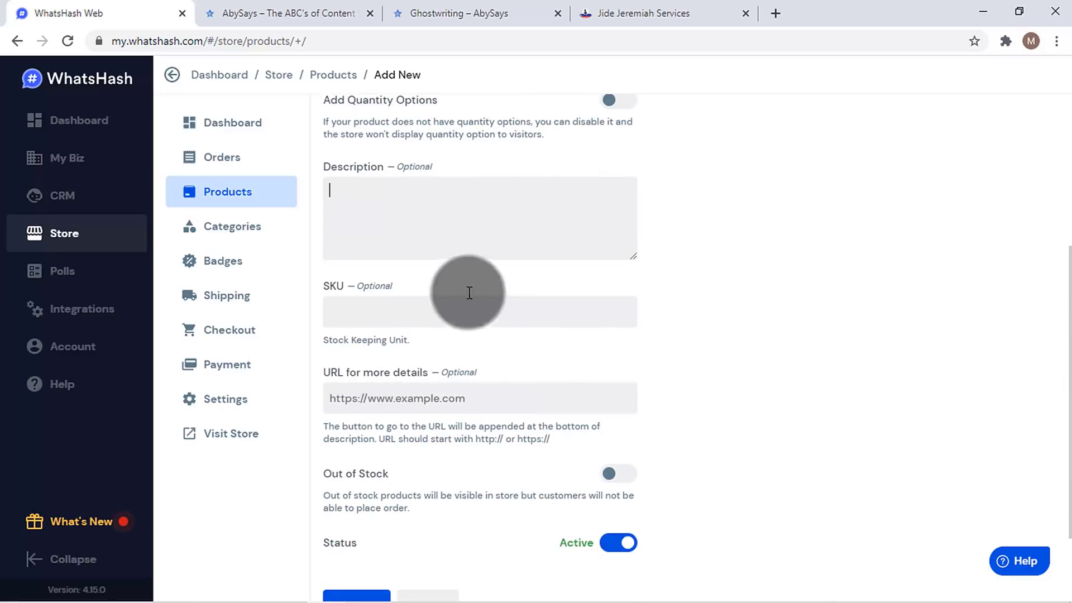
- Copy the Creative writing package text from the AbySays Ghostwriting page into Description
click(478, 13)
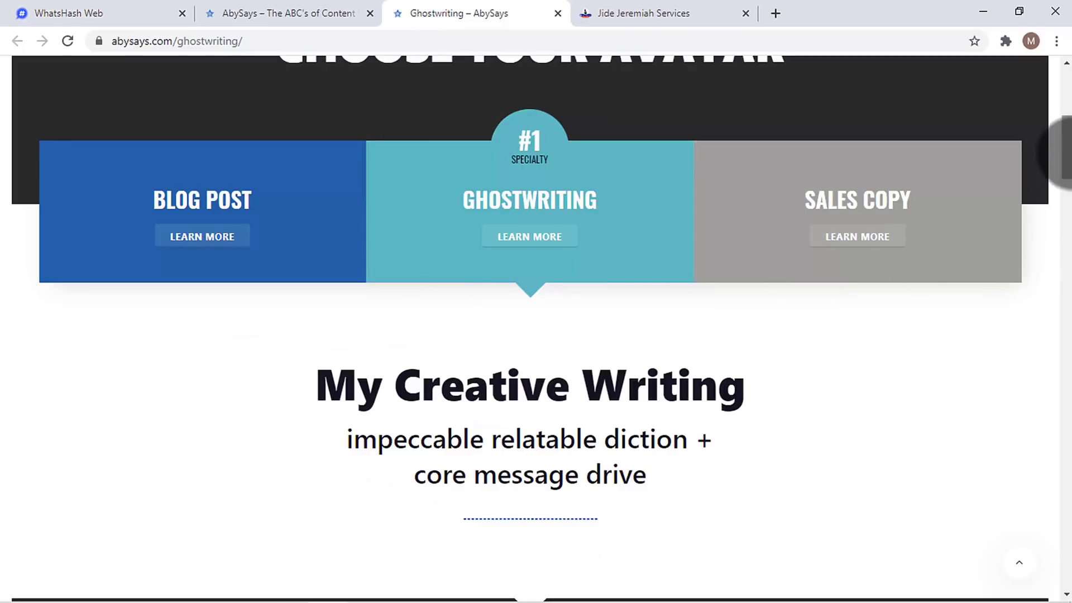
drag(1061, 229, 1061, 328)
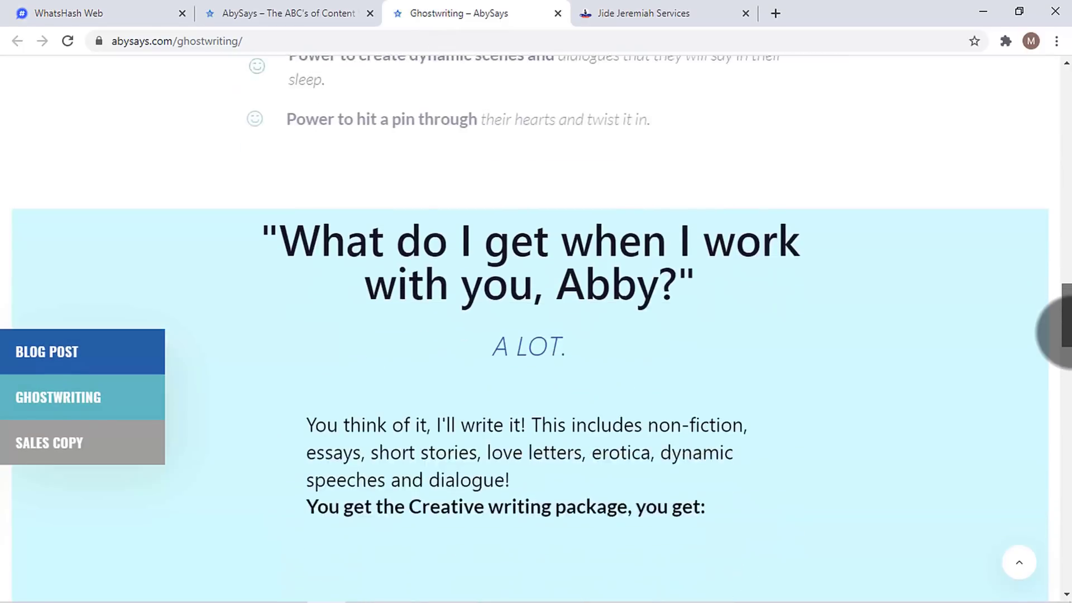
drag(334, 245, 727, 479)
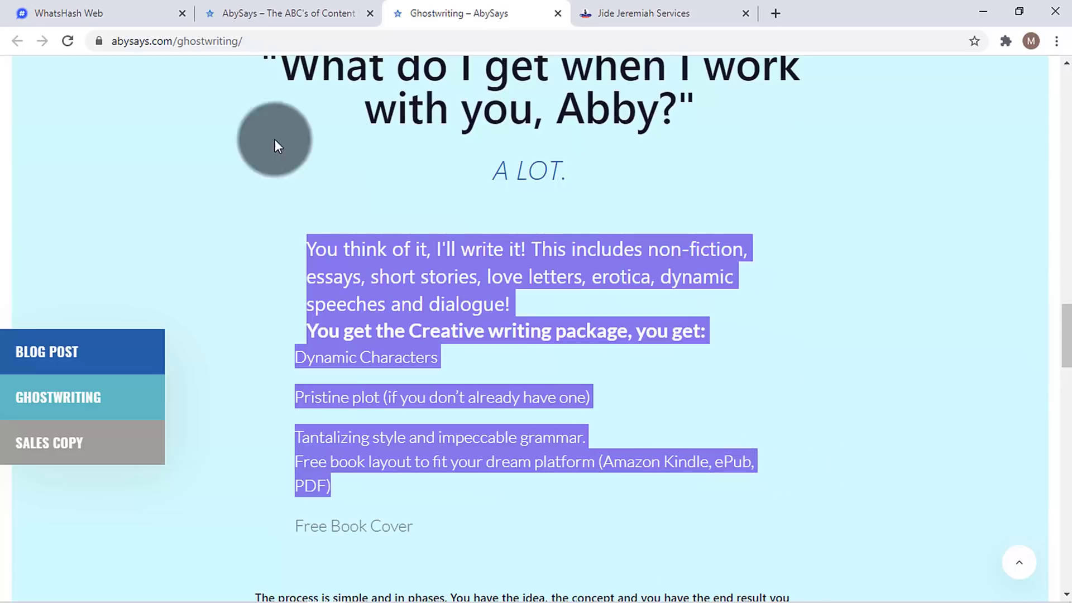
click(246, 12)
click(72, 13)
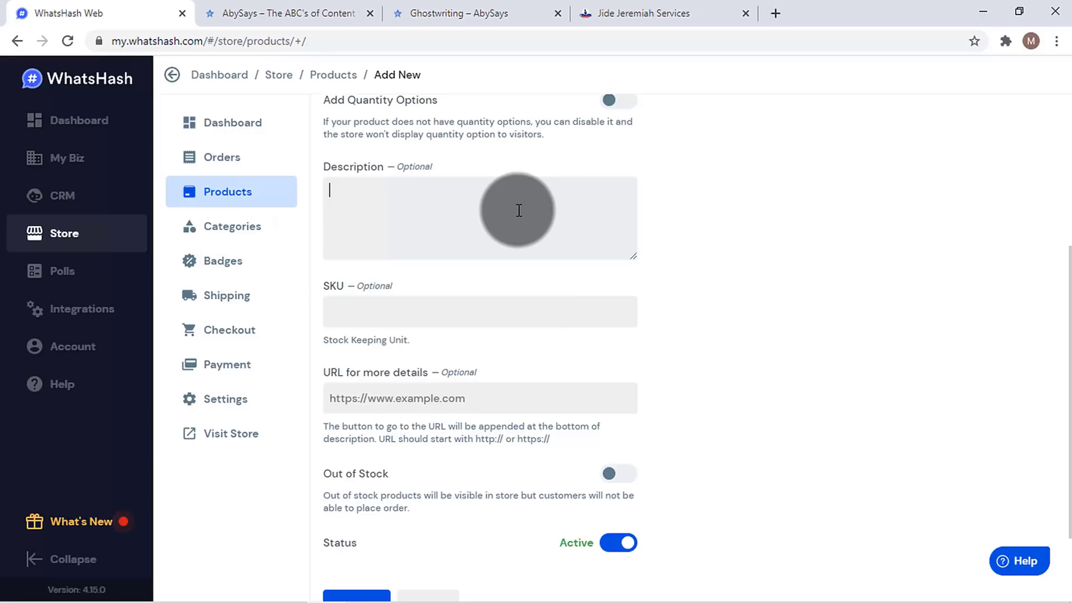
key(ctrl+v)
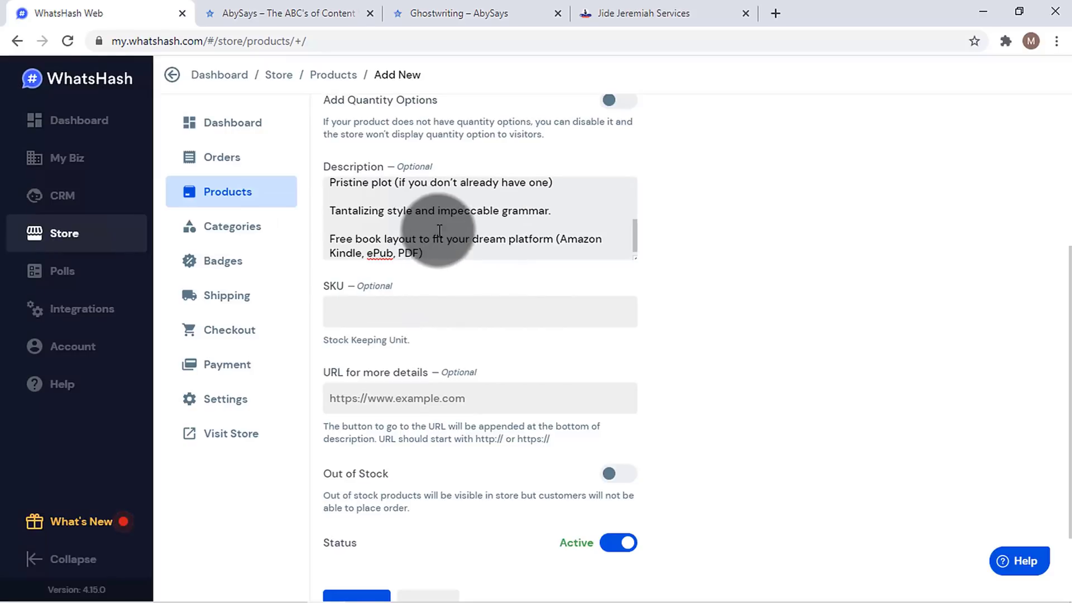
drag(635, 237, 643, 279)
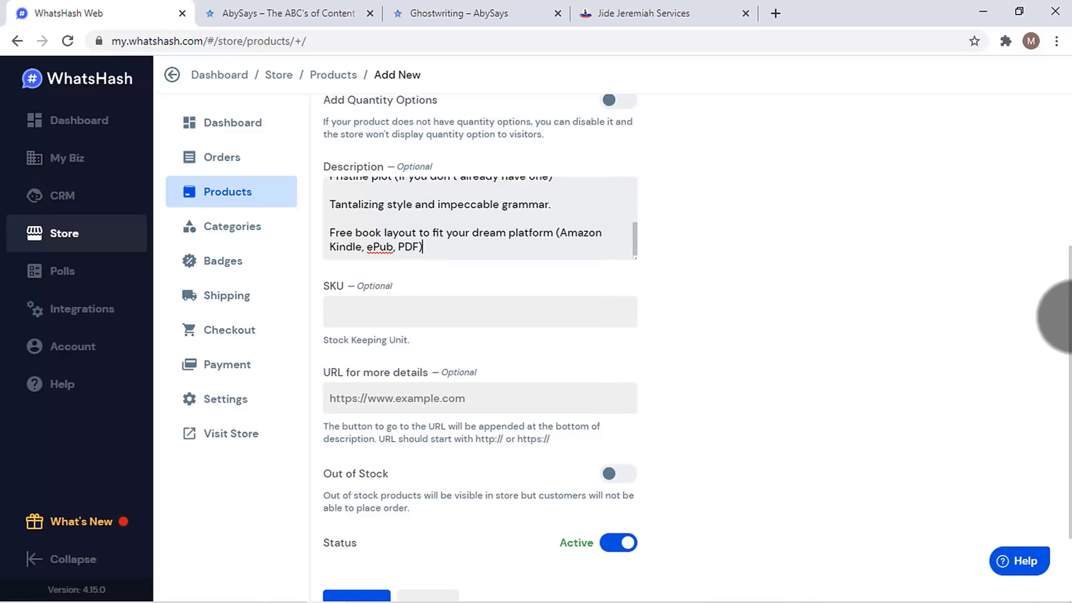
scroll(1059, 330, down, 2)
click(467, 13)
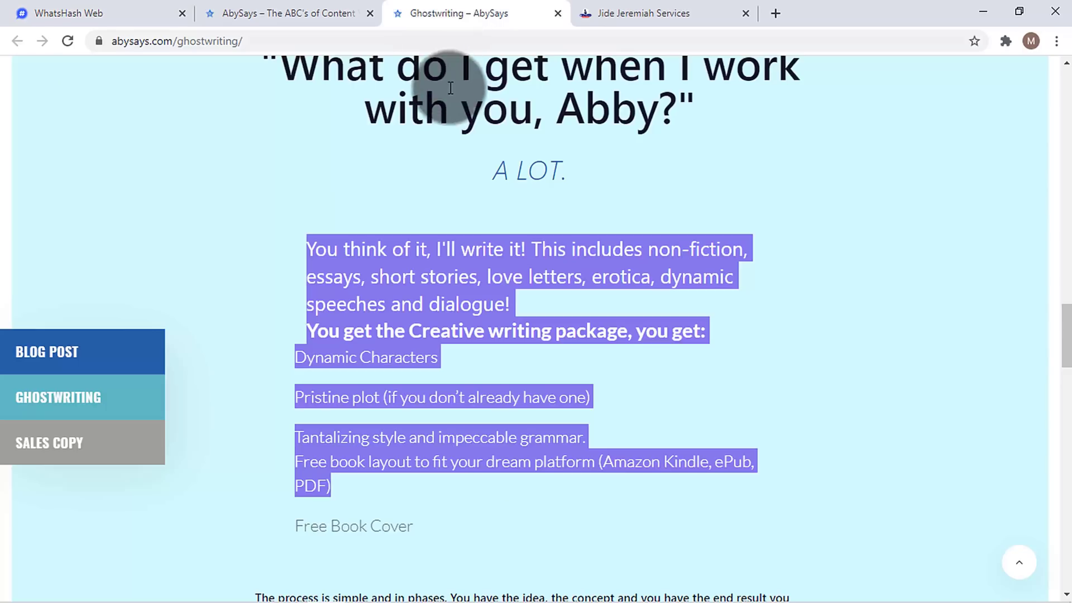
key(Home)
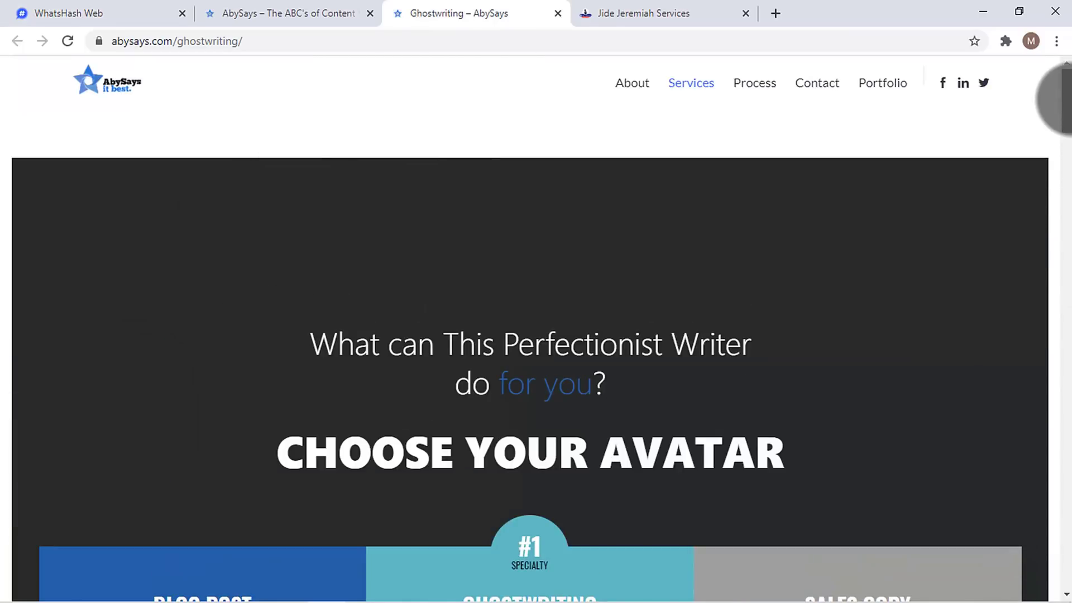
drag(1066, 95, 1066, 139)
right_click(219, 235)
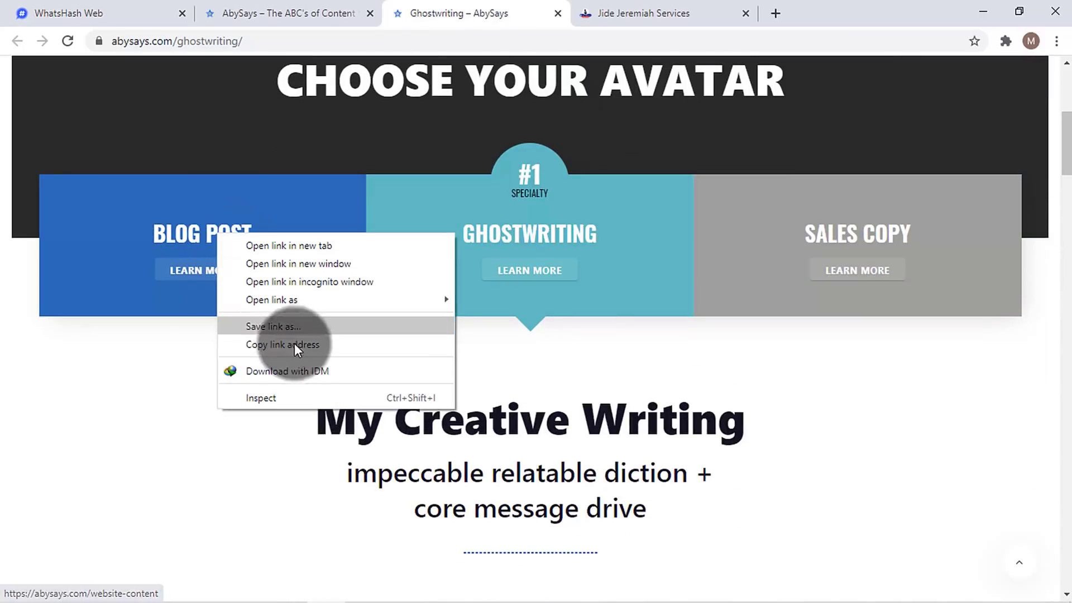
click(293, 343)
click(144, 8)
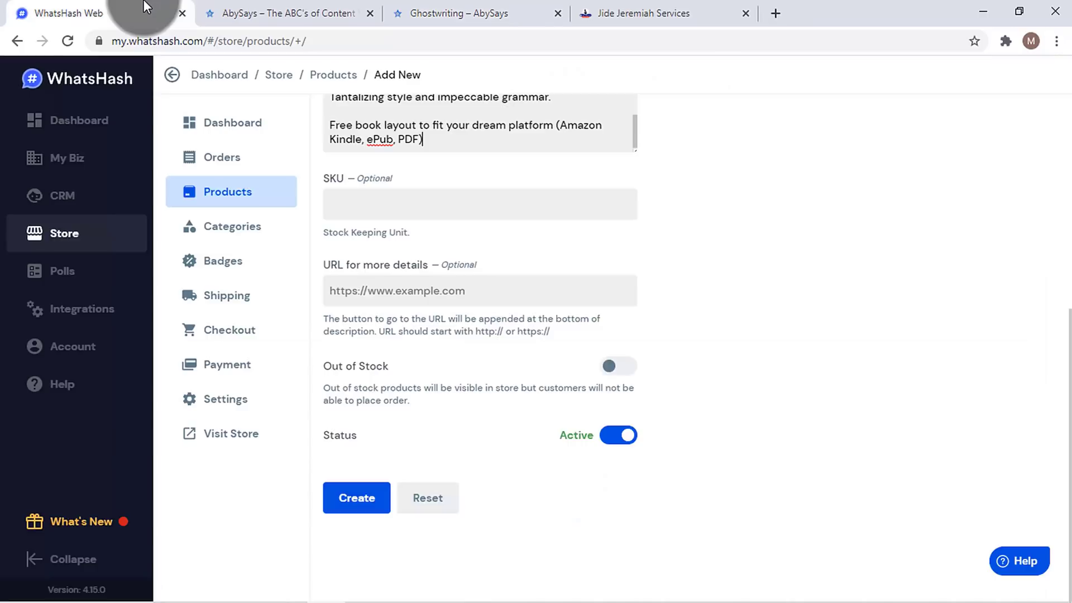
click(426, 293)
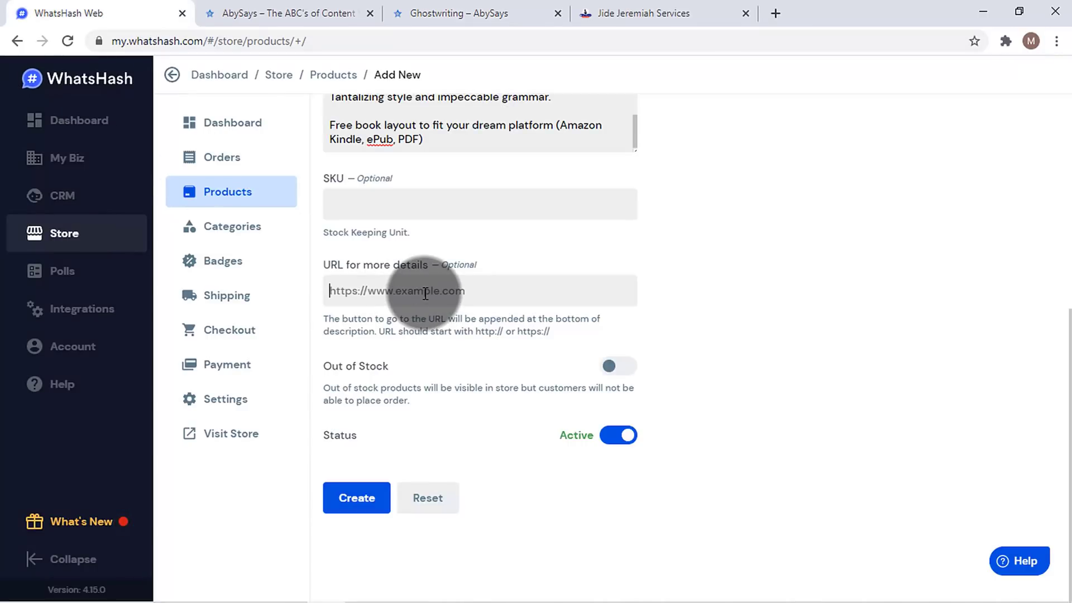
click(636, 16)
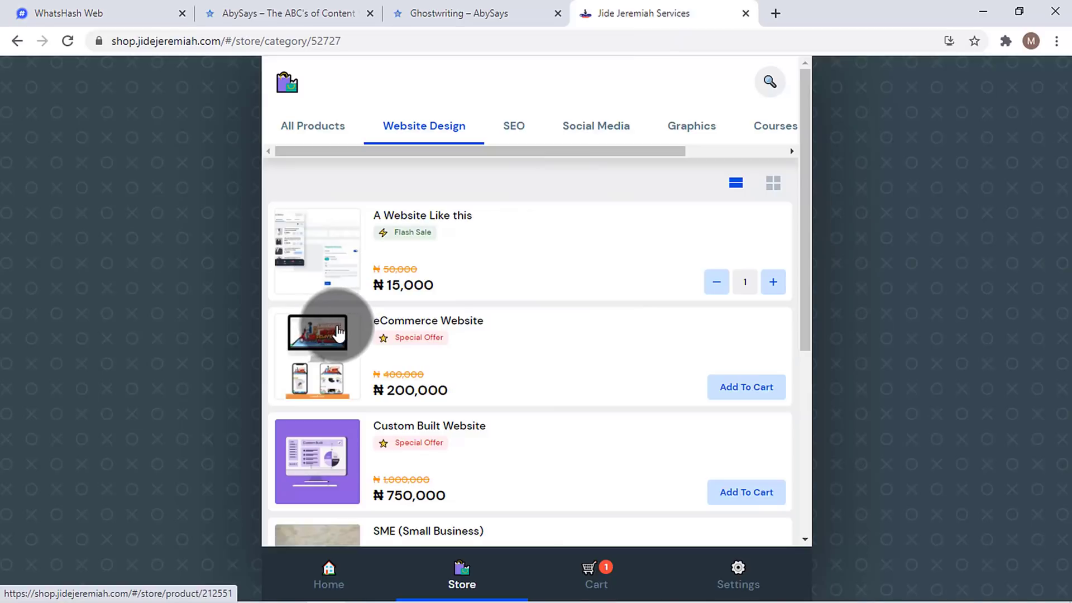
click(90, 7)
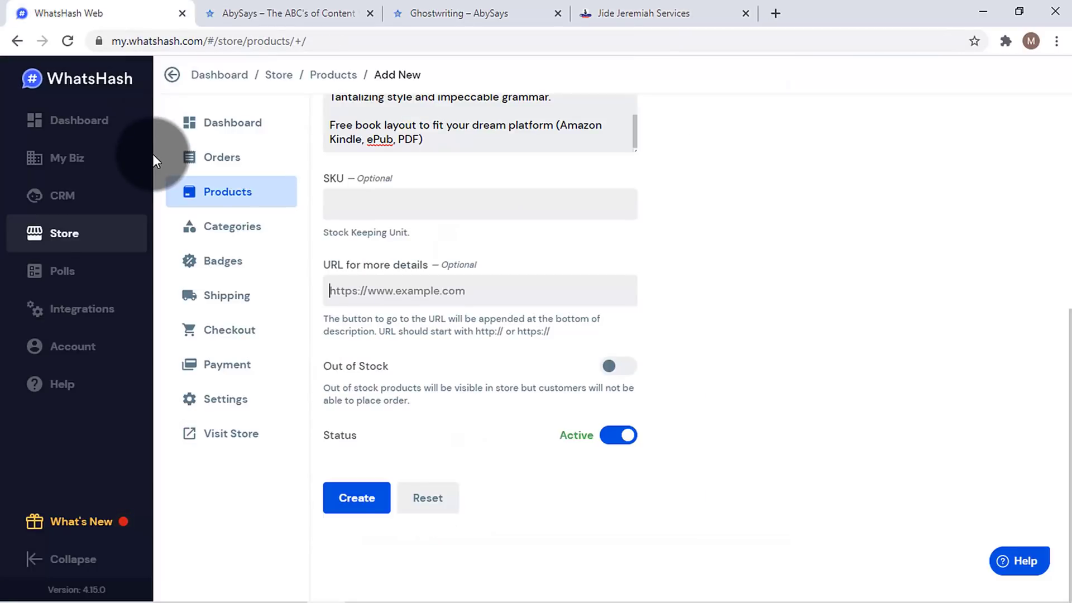
click(380, 289)
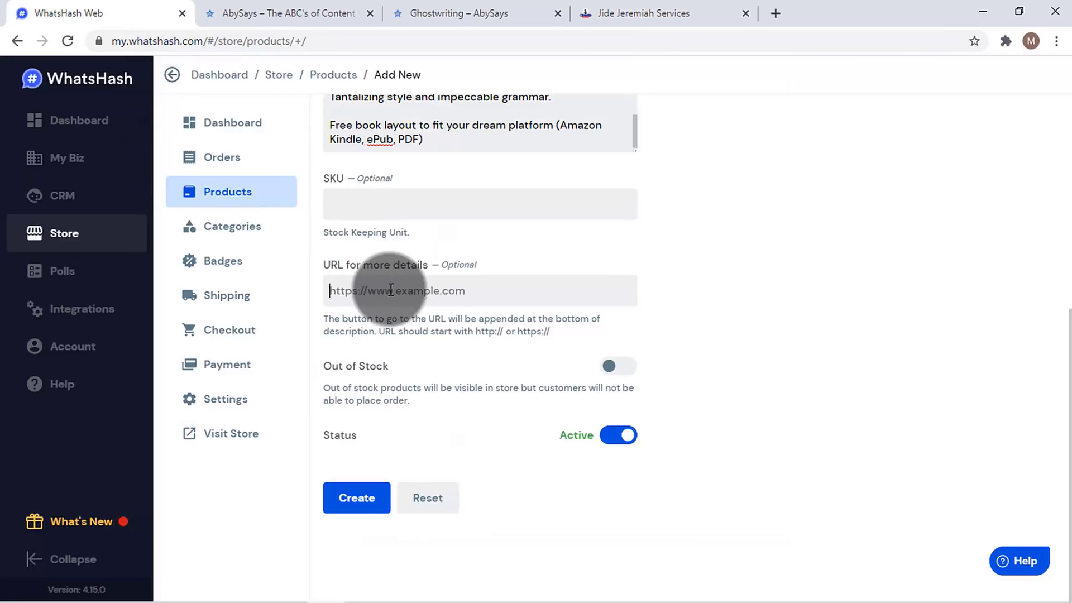
key(ctrl+v)
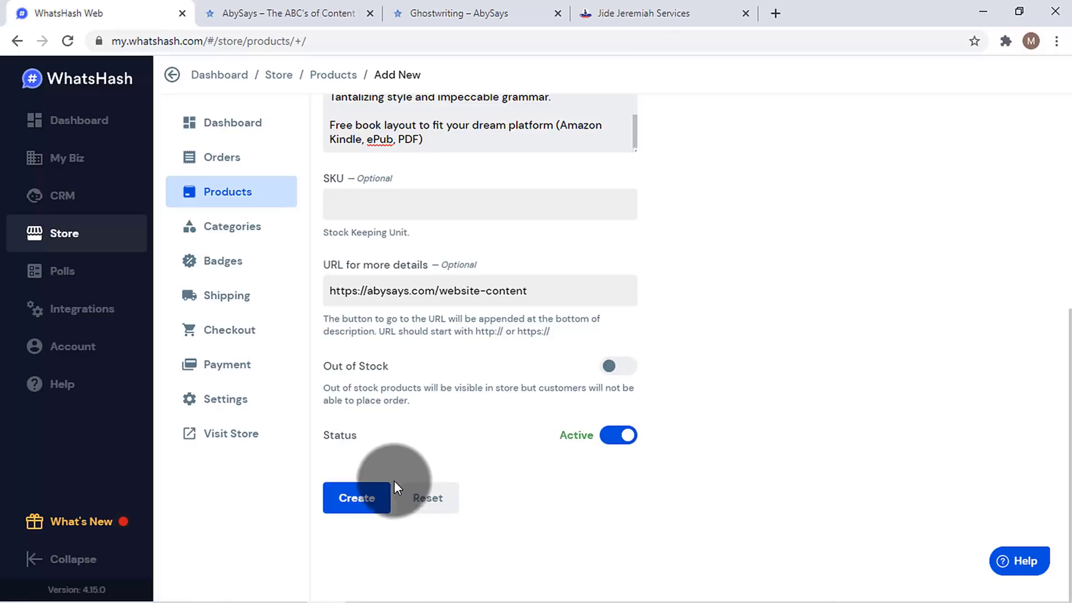
click(365, 510)
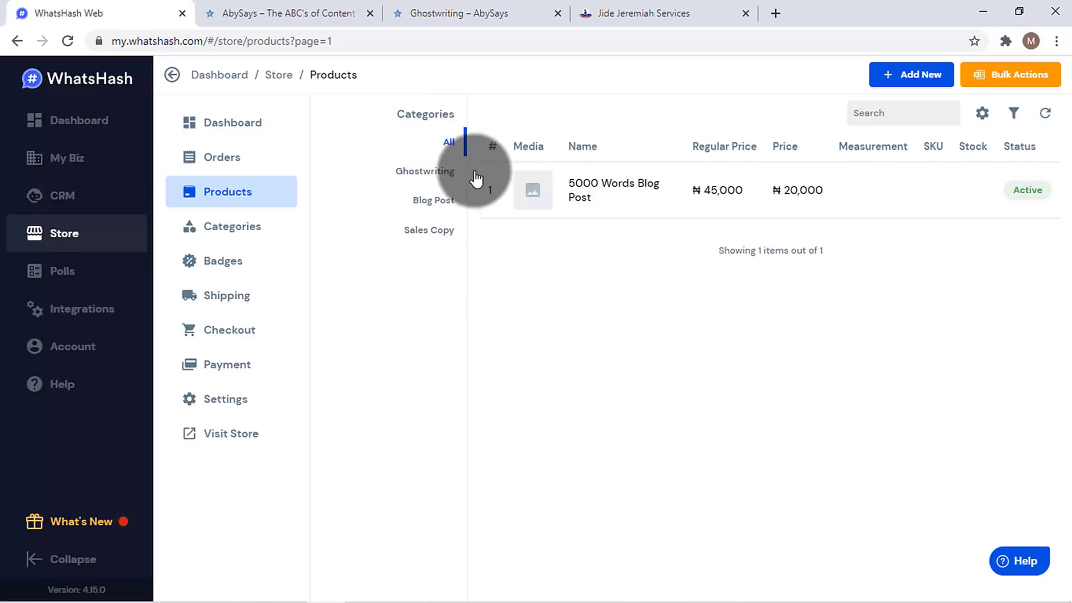
- Filter products by Ghostwriting, then Blog Post, and open 5000 Words Blog Post for editing
click(430, 172)
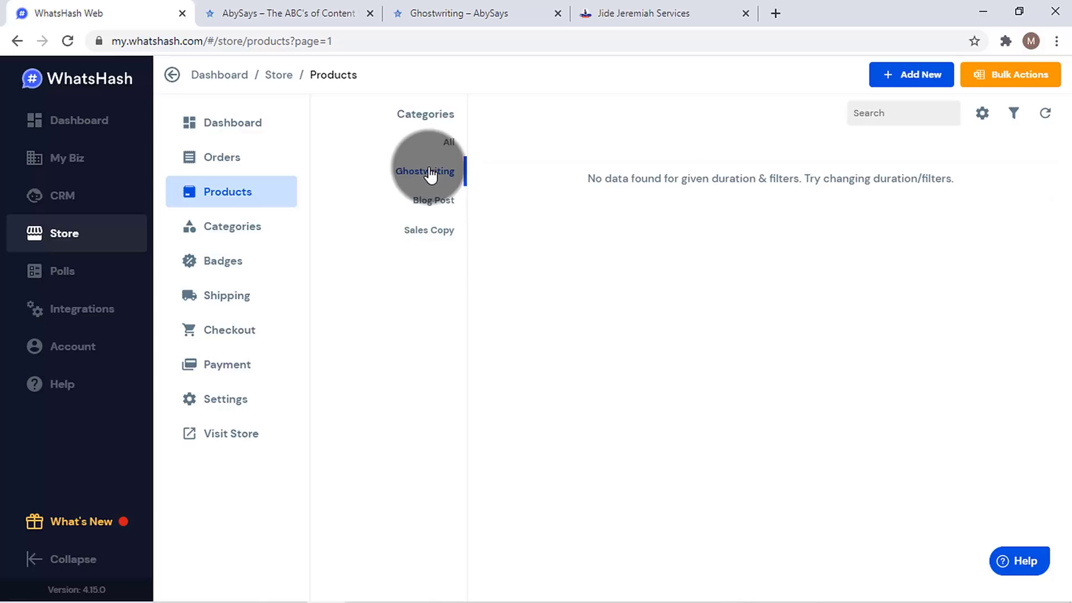
click(434, 202)
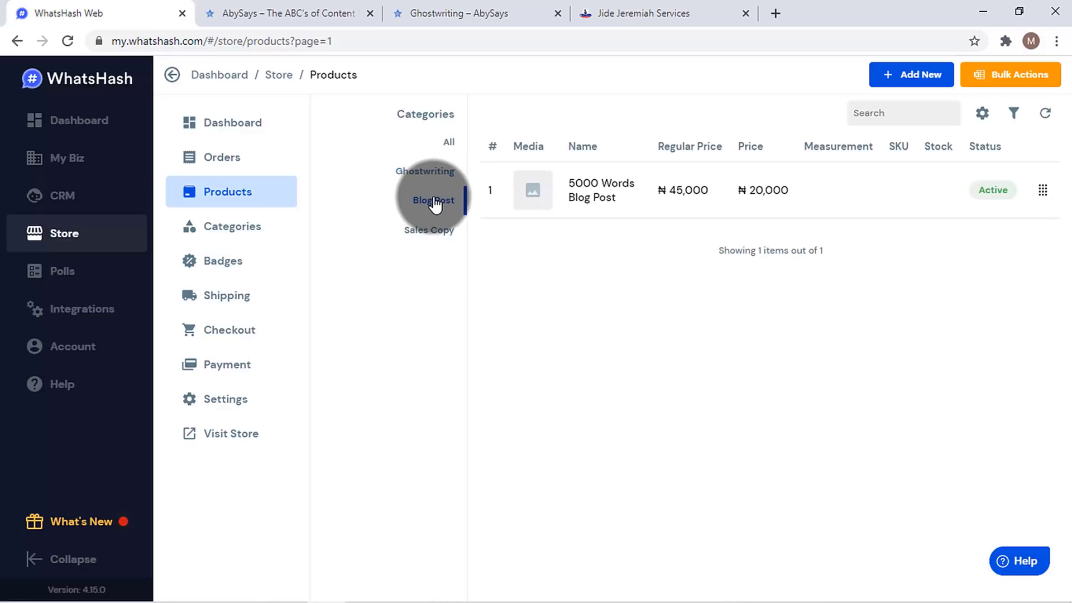
click(542, 191)
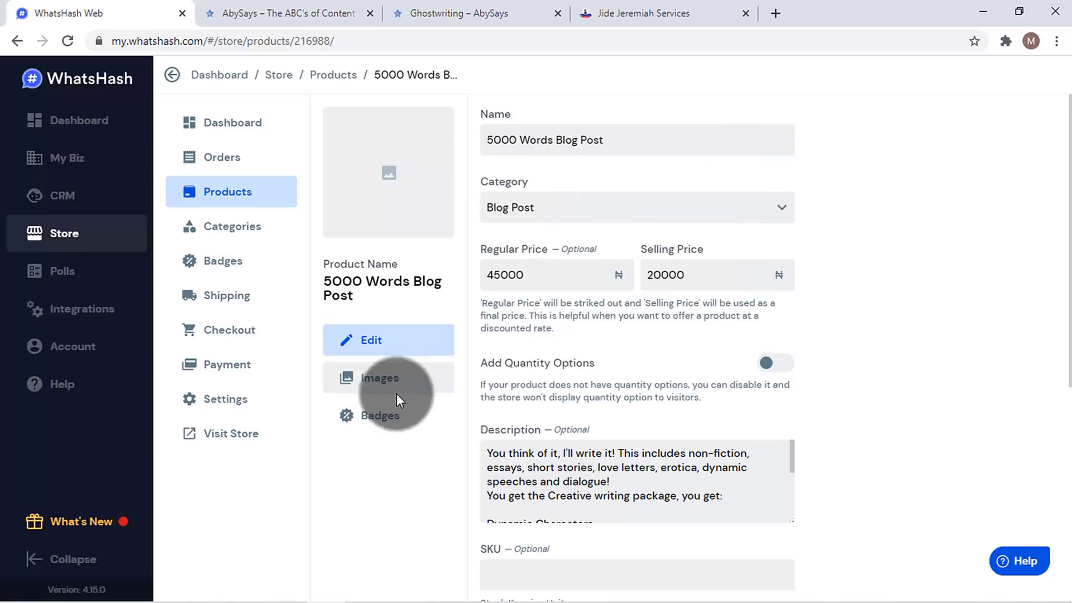
- Turn on and save the Flash Sales badge for 5000 Words Blog Post, previewing the shop
click(358, 416)
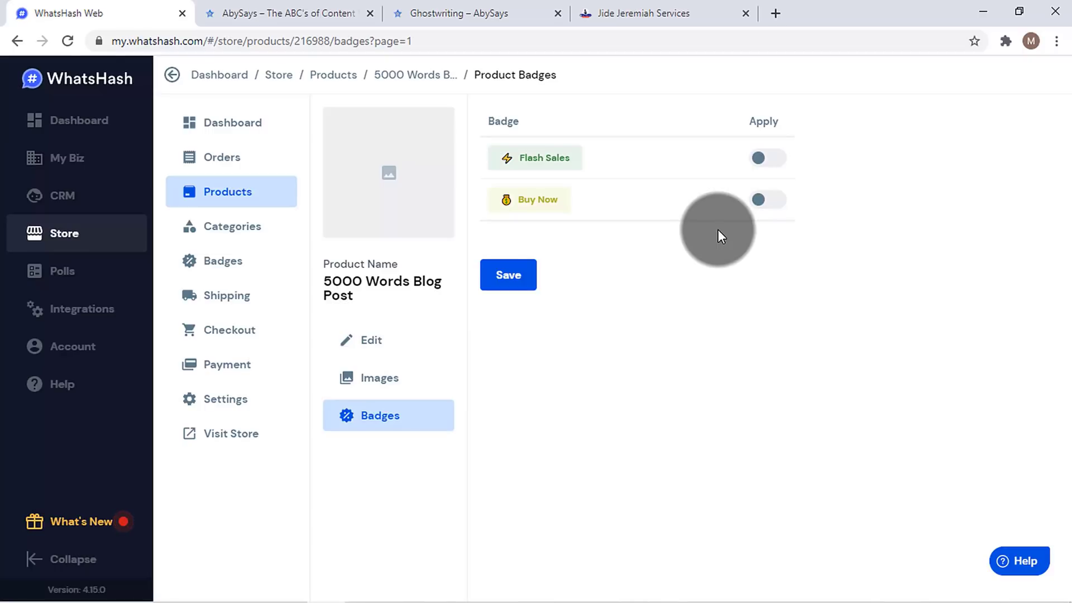
click(769, 159)
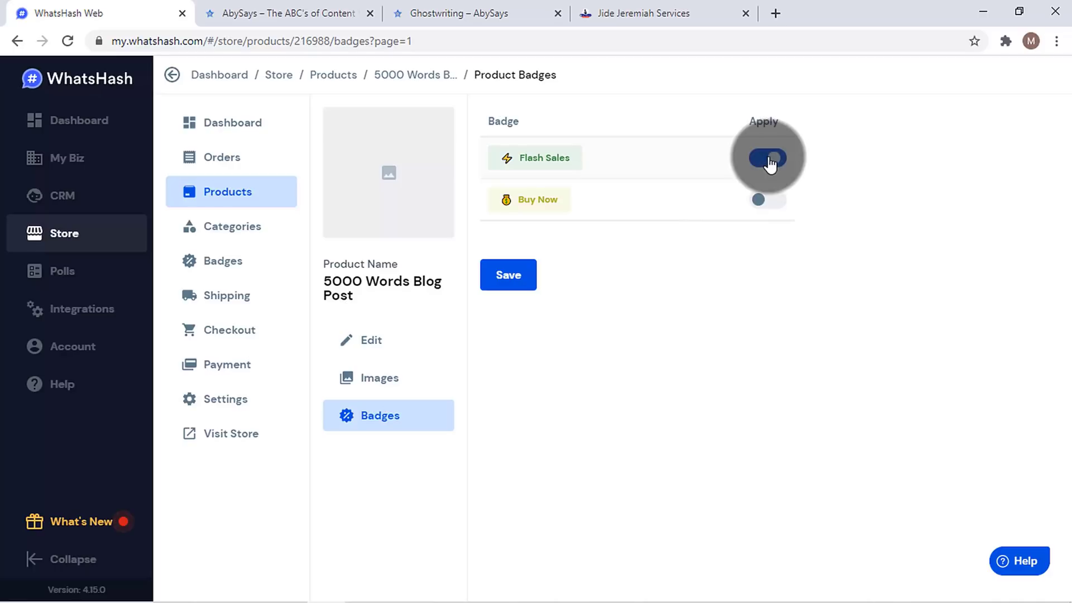
click(508, 279)
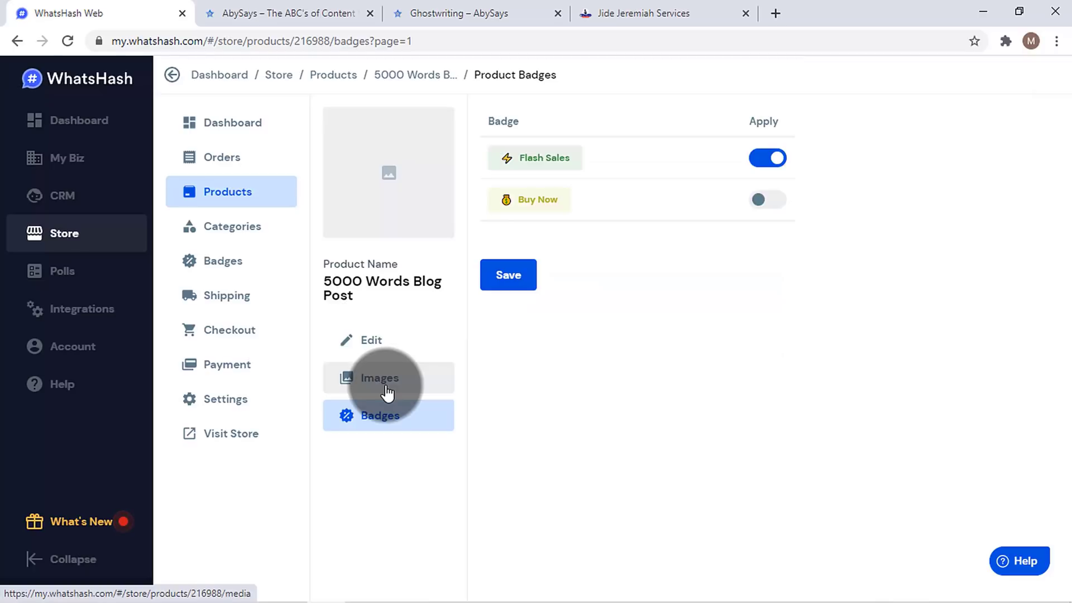
click(582, 9)
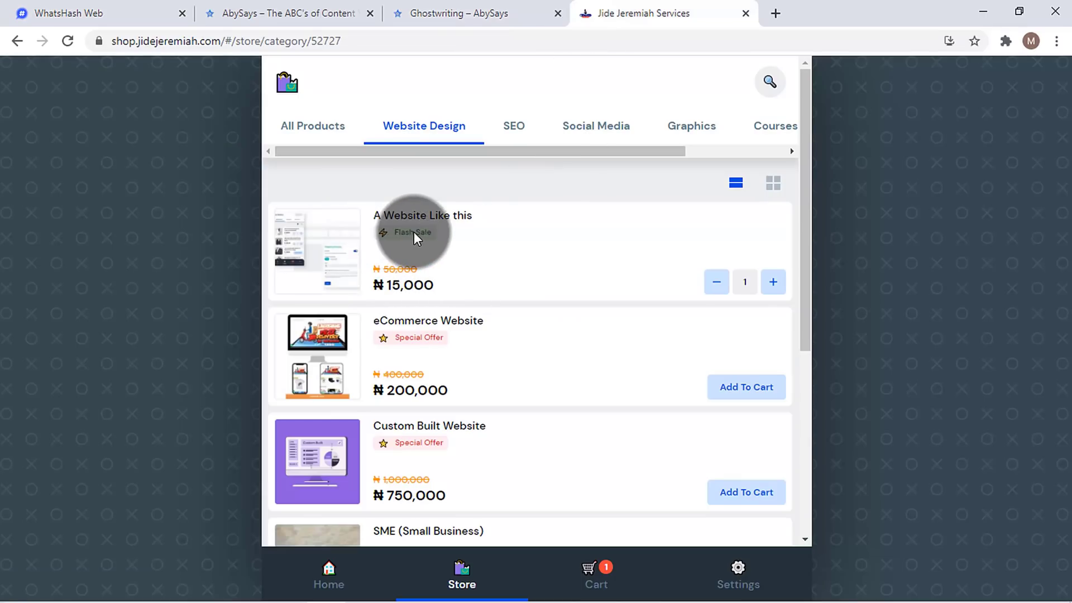
click(155, 2)
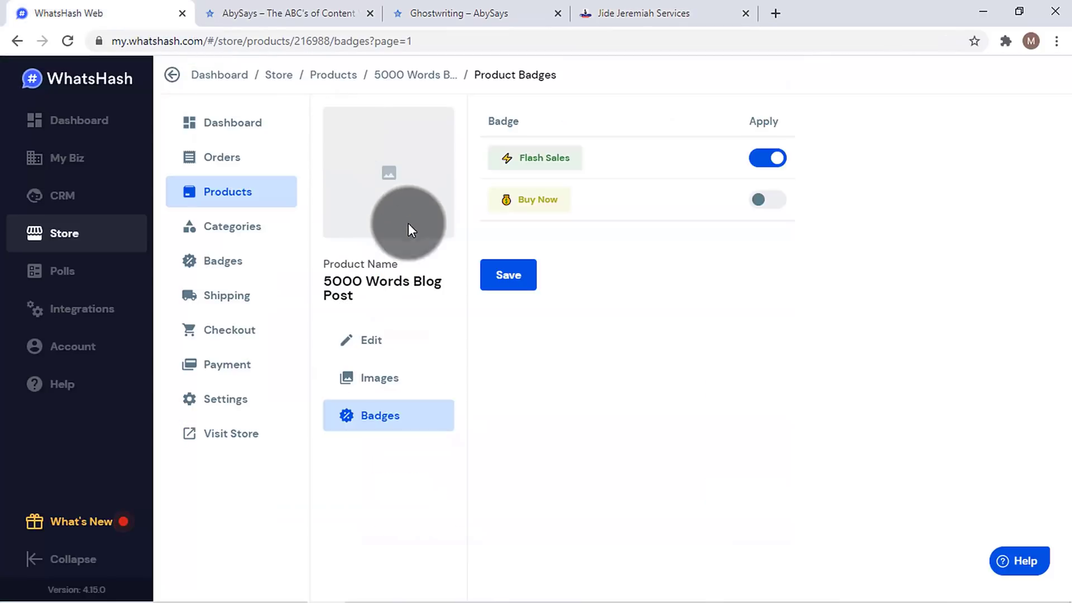
click(371, 378)
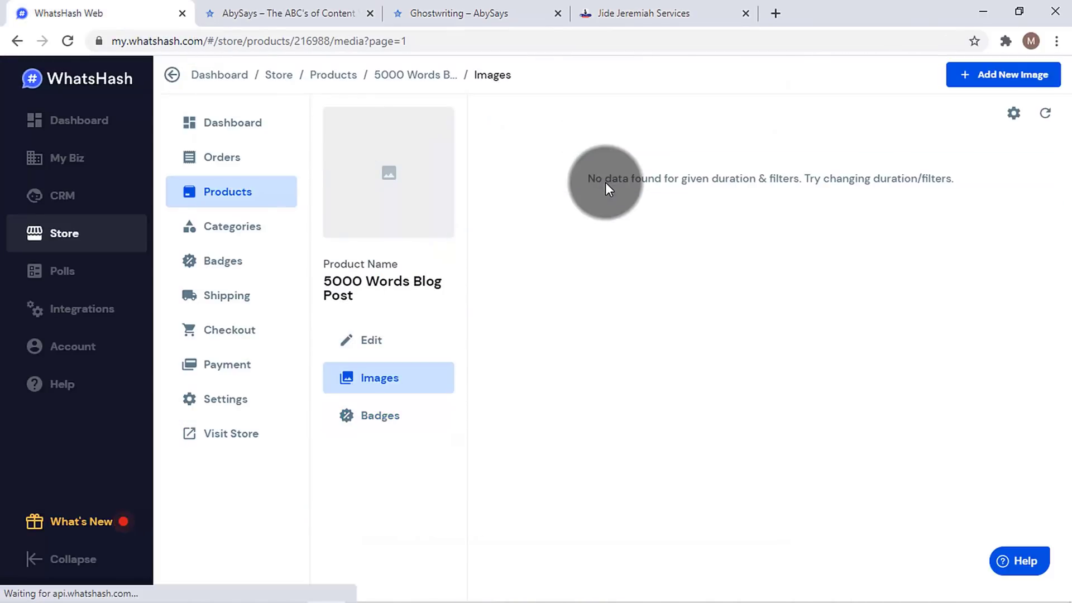
- Upload 1679318_17ed_2.jpg as the product image with a widened crop, then return to Products
click(1030, 80)
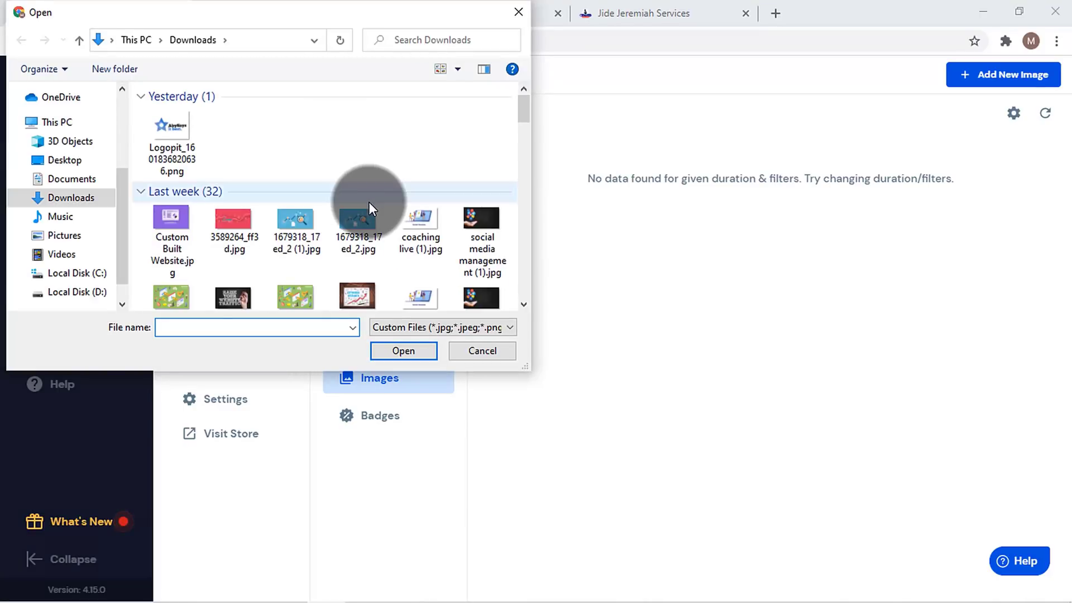
click(357, 221)
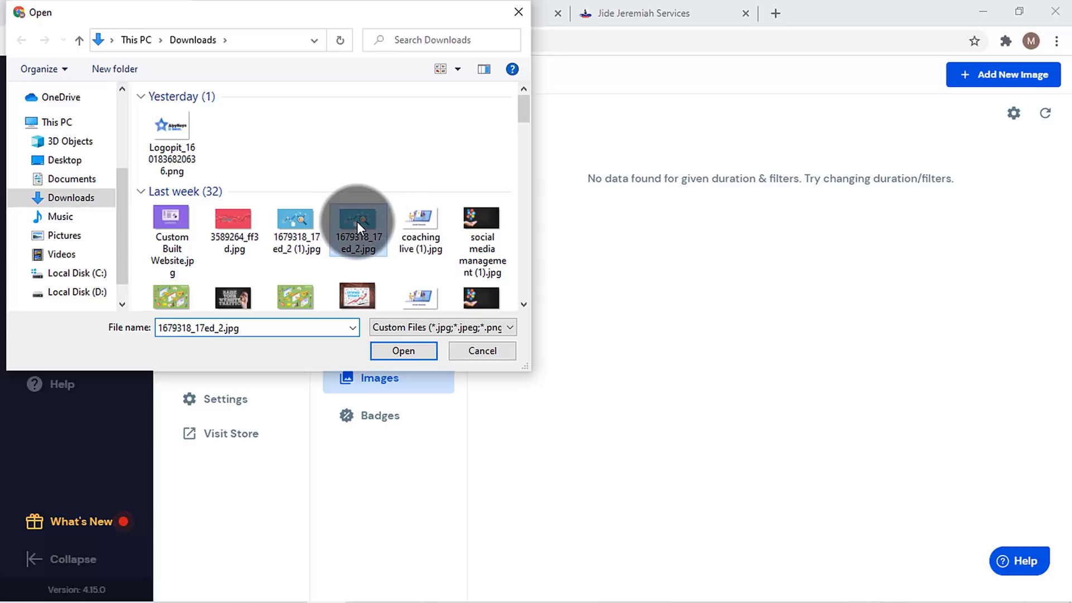
click(407, 355)
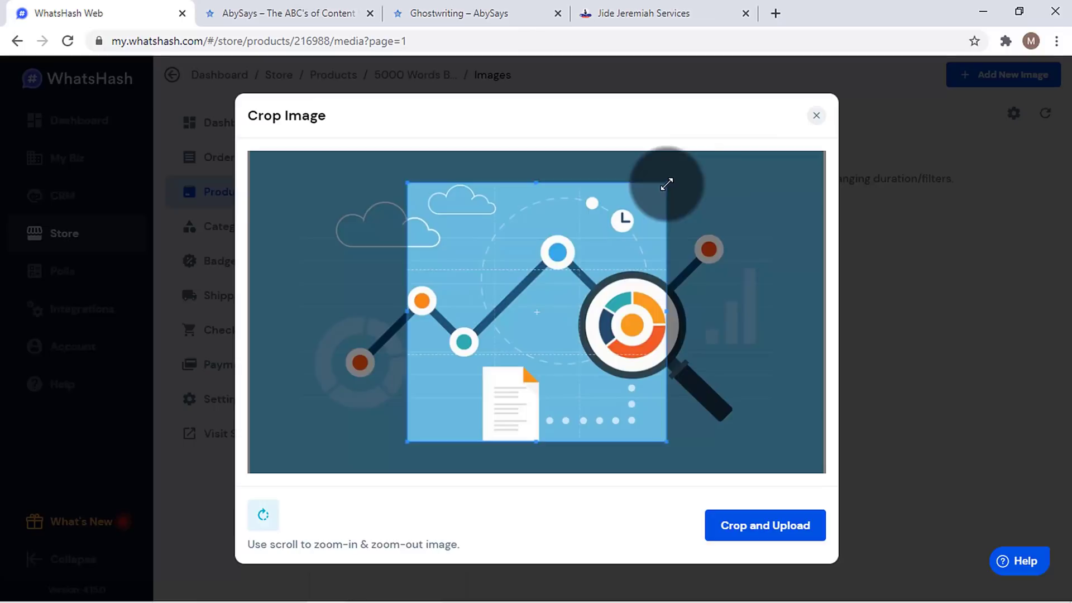
drag(667, 185, 818, 110)
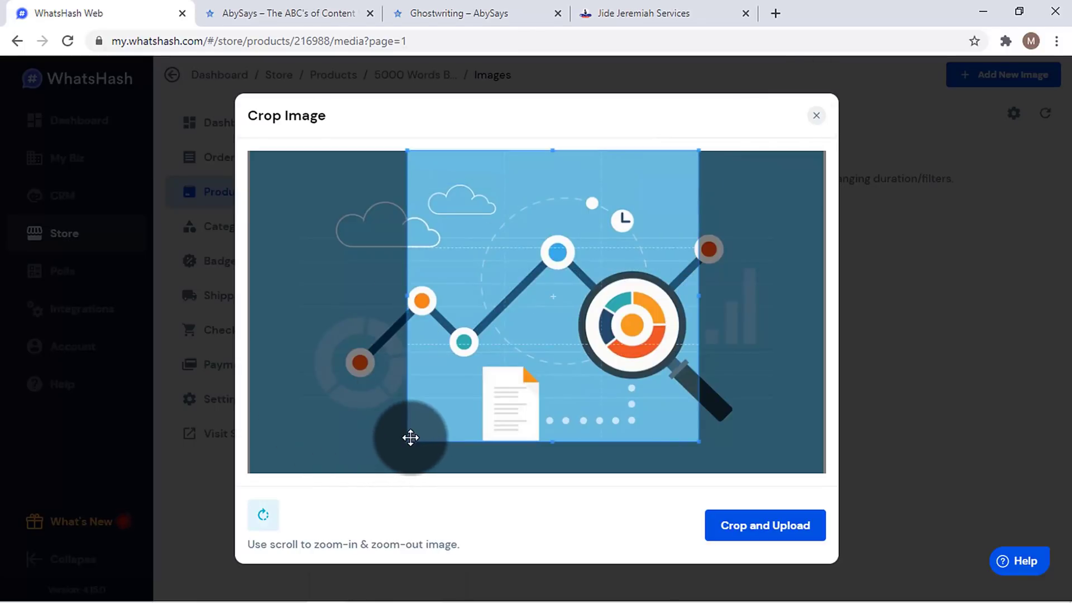
drag(410, 437, 246, 508)
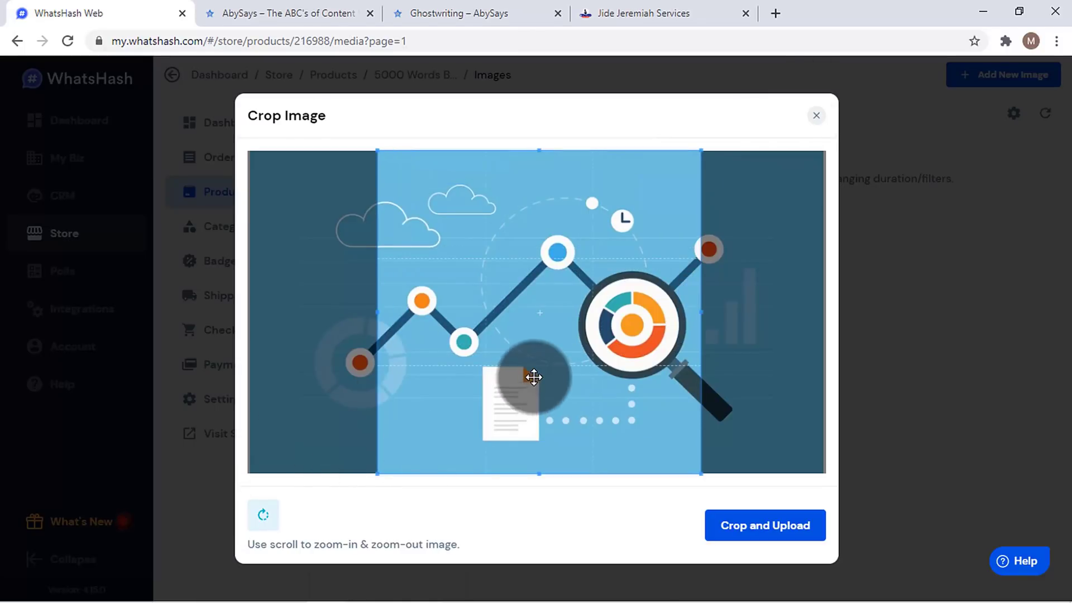
drag(534, 378, 539, 378)
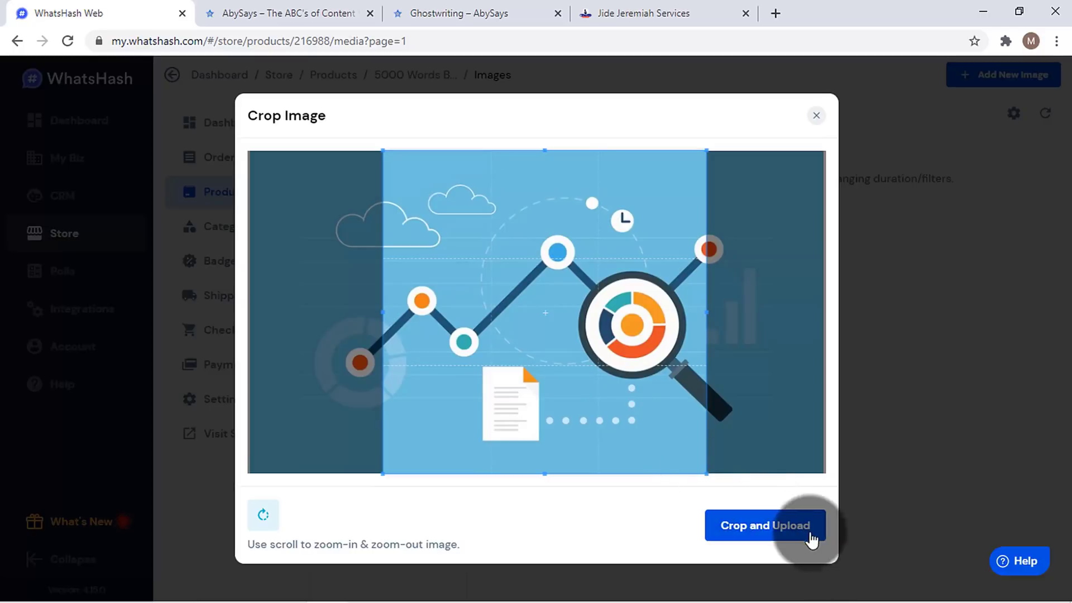
click(756, 520)
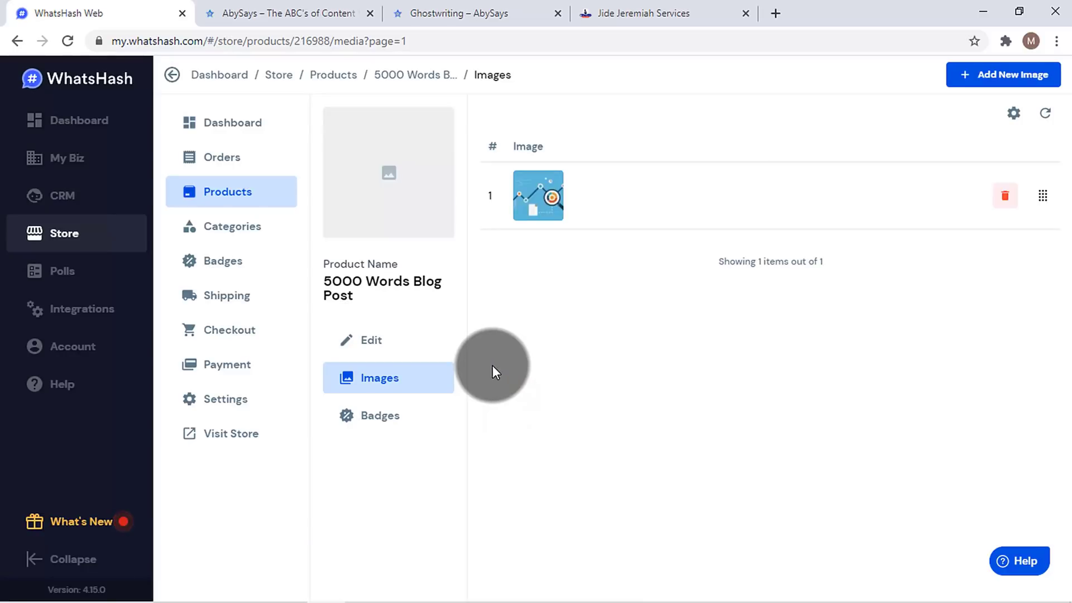
click(286, 186)
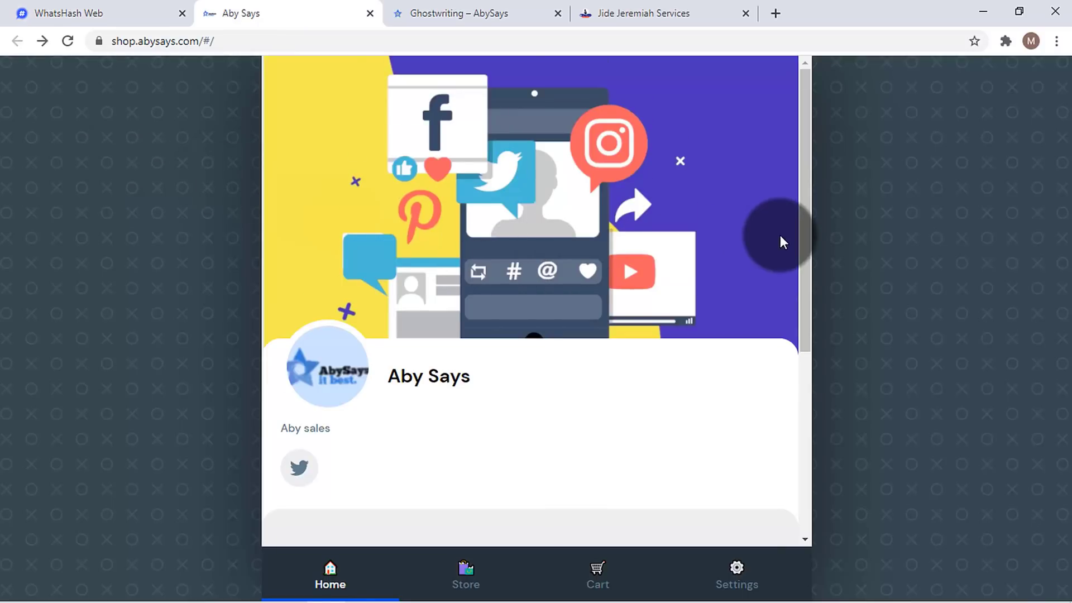
scroll(780, 241, down, 5)
click(466, 575)
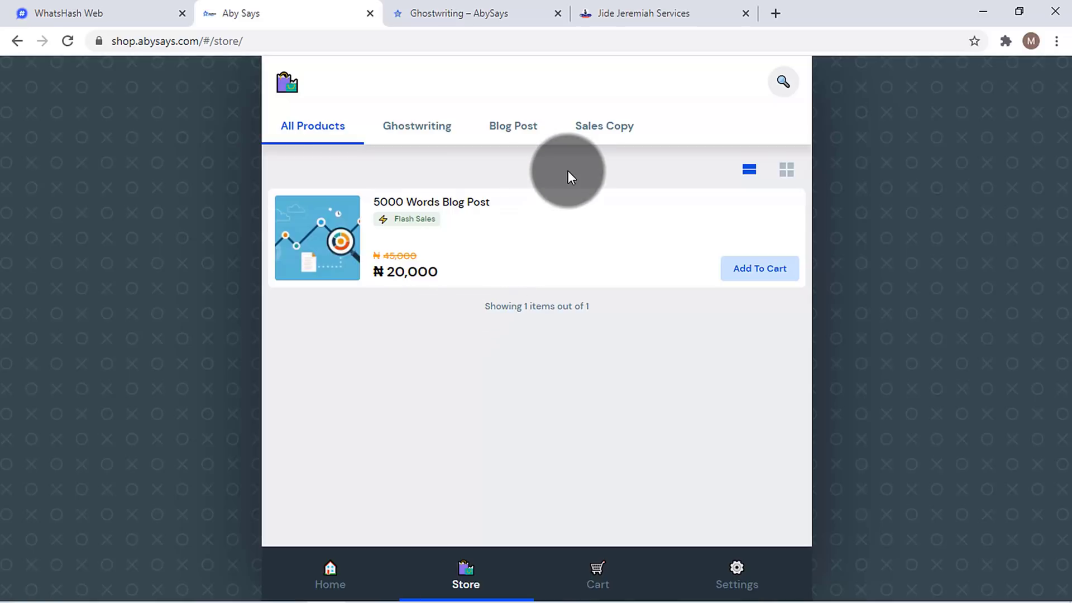
click(95, 13)
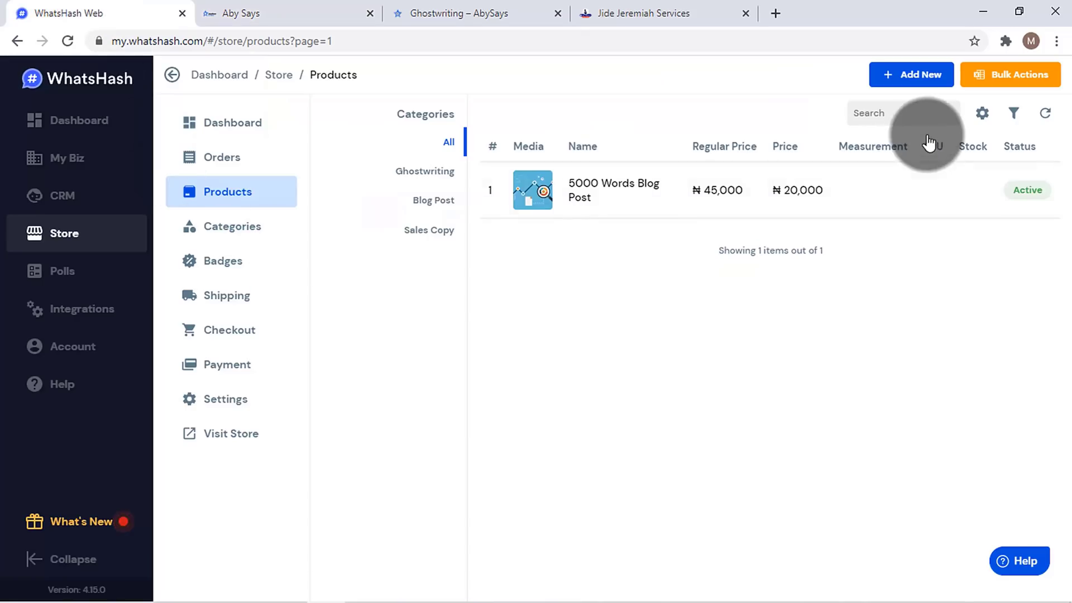
- Start a new product with the pasted E-book Ghostwriting name, Ghostwriting category, selling price 50000
click(921, 76)
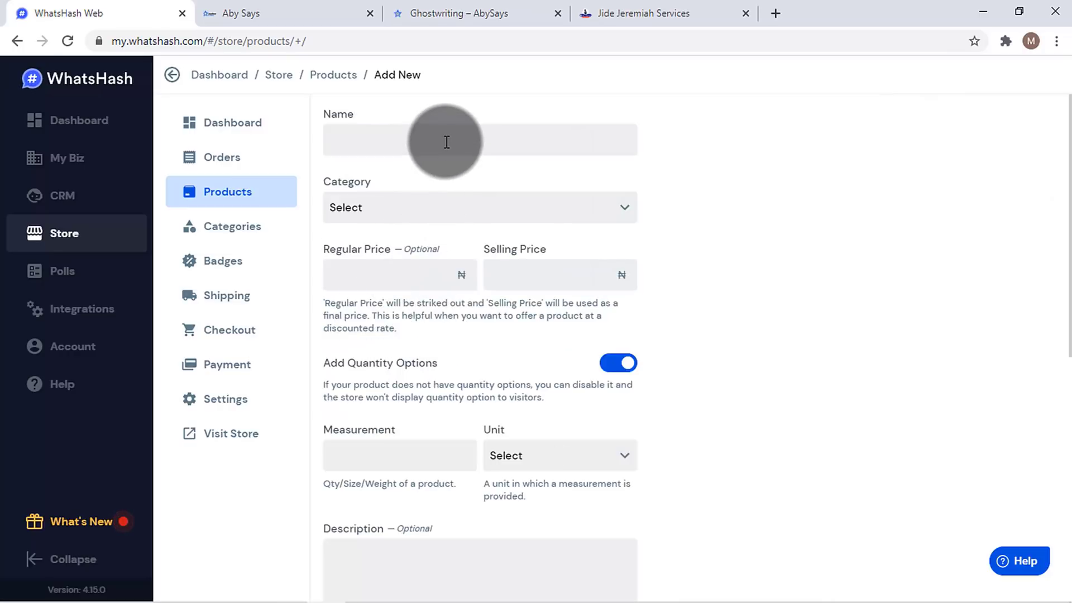
text(Ebook Ghostwriting)
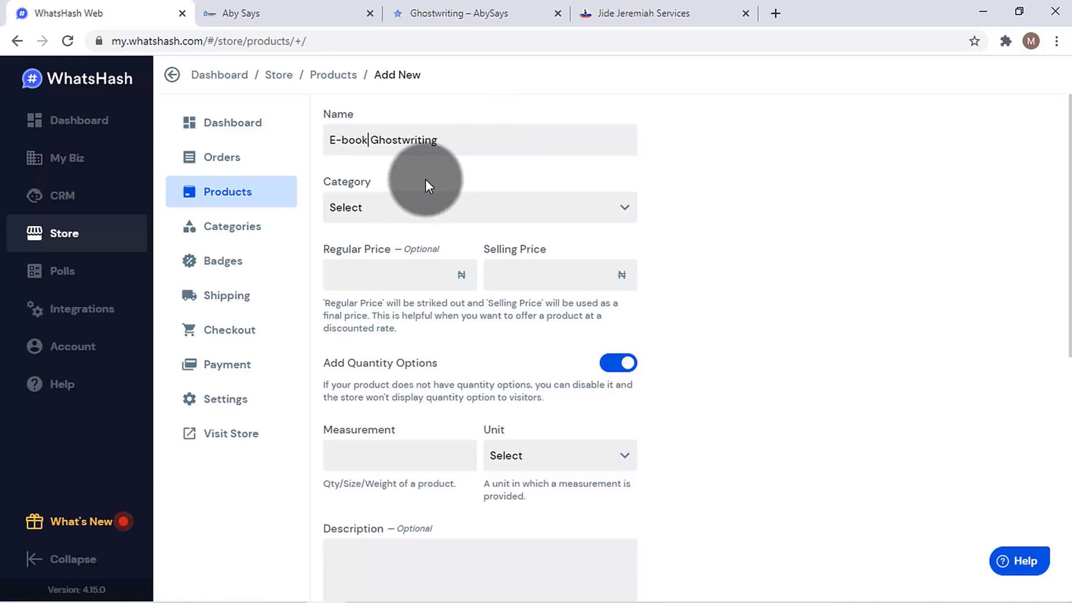
click(477, 203)
click(471, 247)
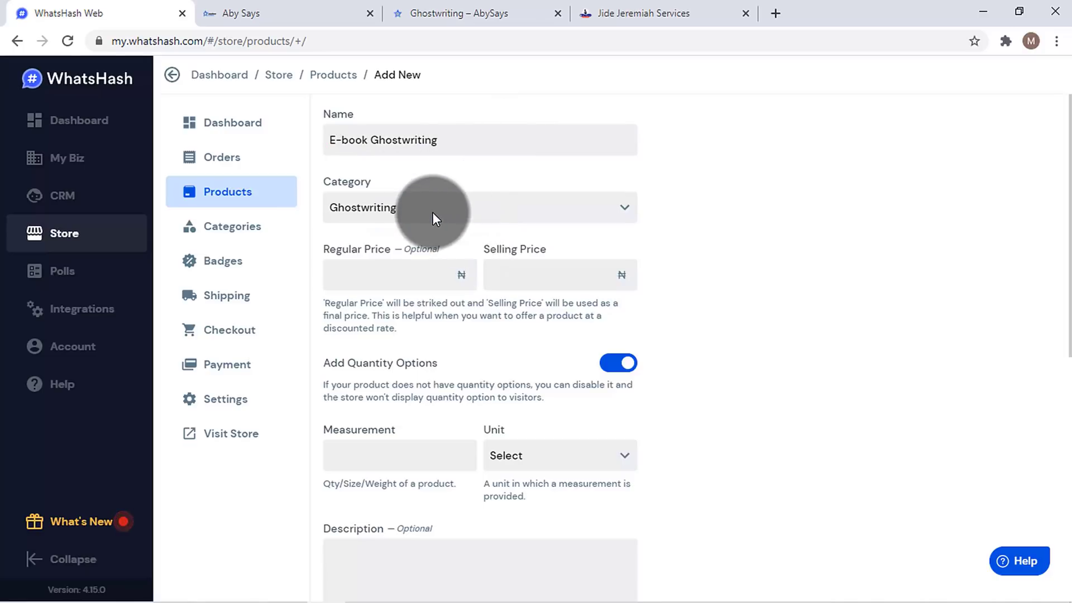
click(508, 285)
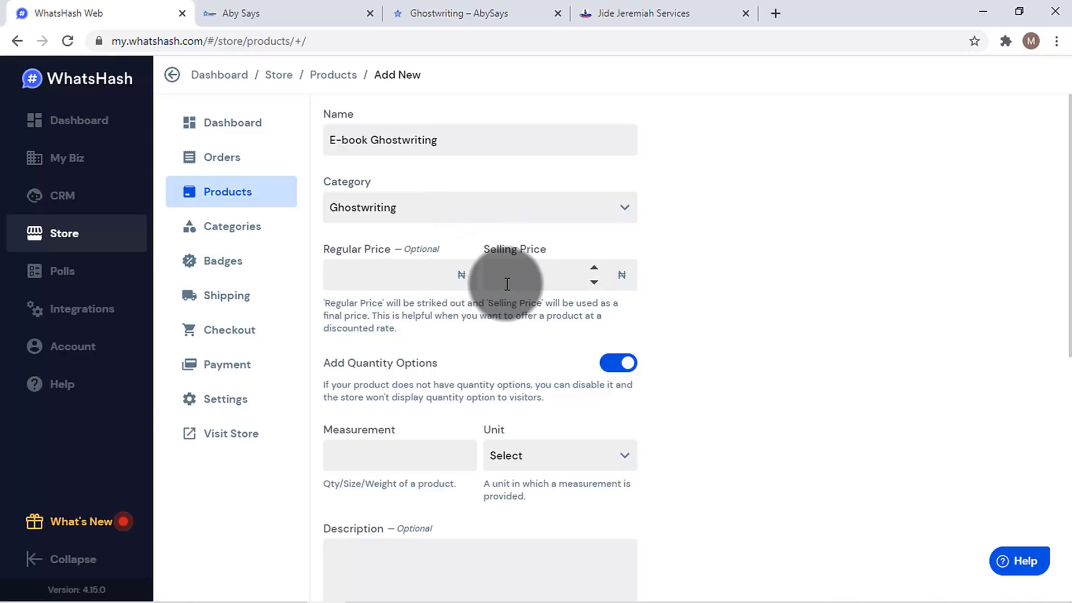
text(50000)
scroll(1055, 311, down, 2)
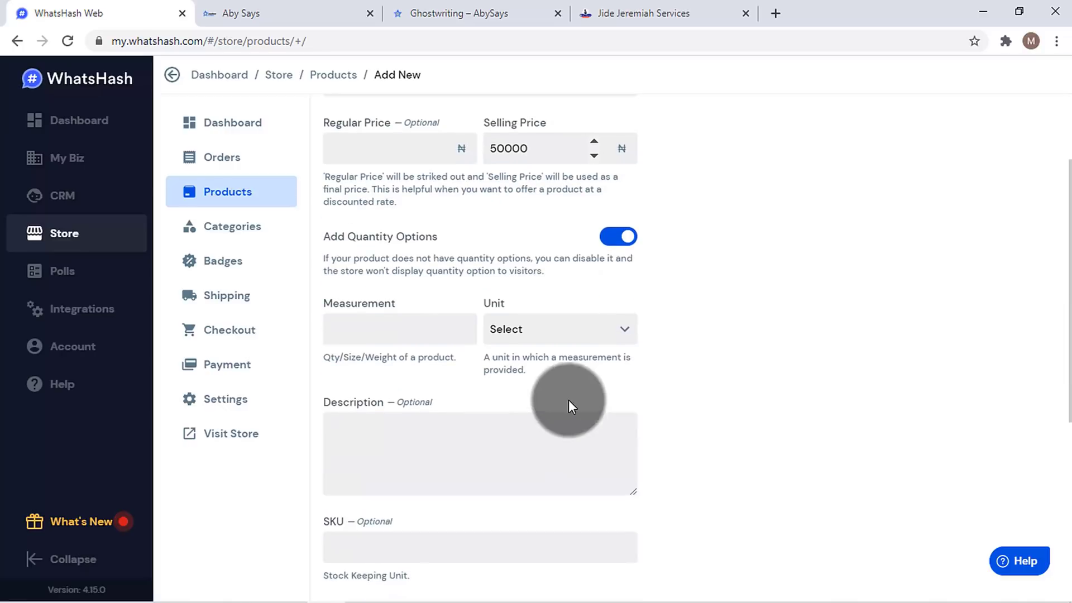
click(573, 343)
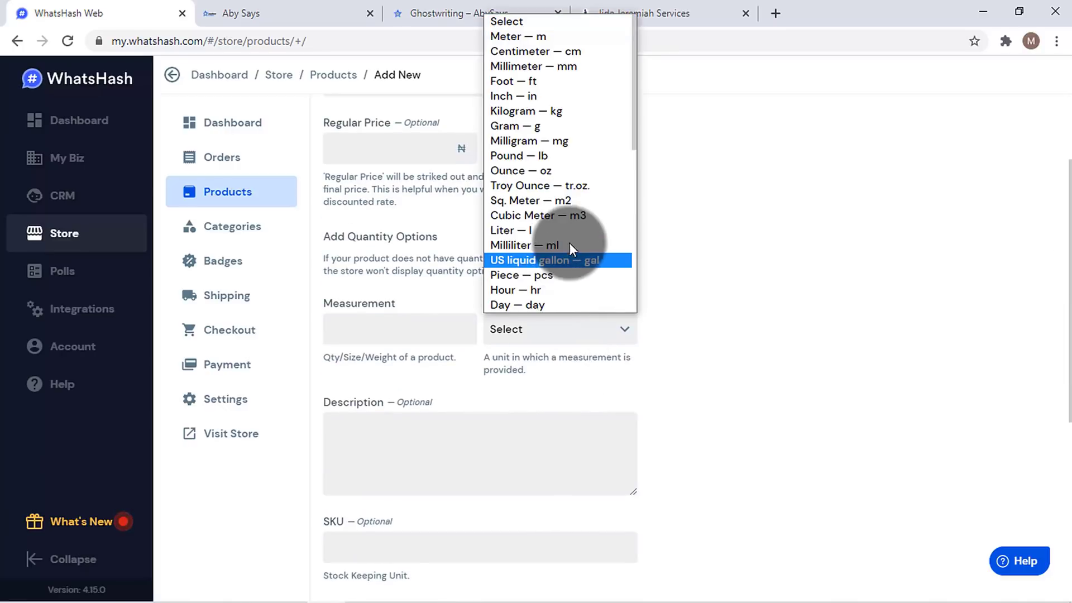
click(641, 231)
scroll(713, 234, up, 2)
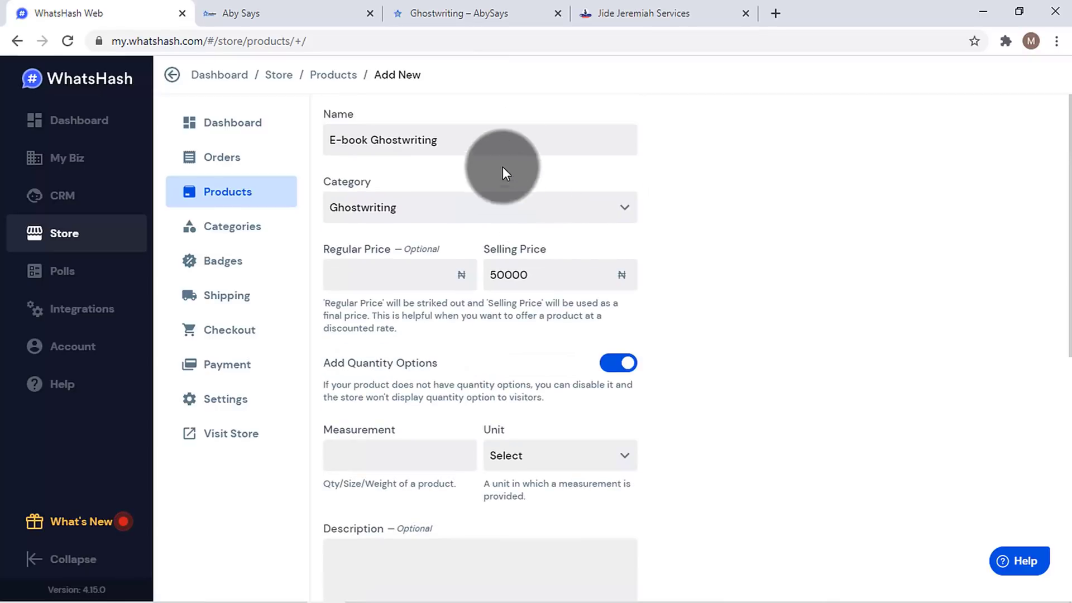
- Capitalise 'Words' in the name, disable quantity options, and create the product
click(515, 138)
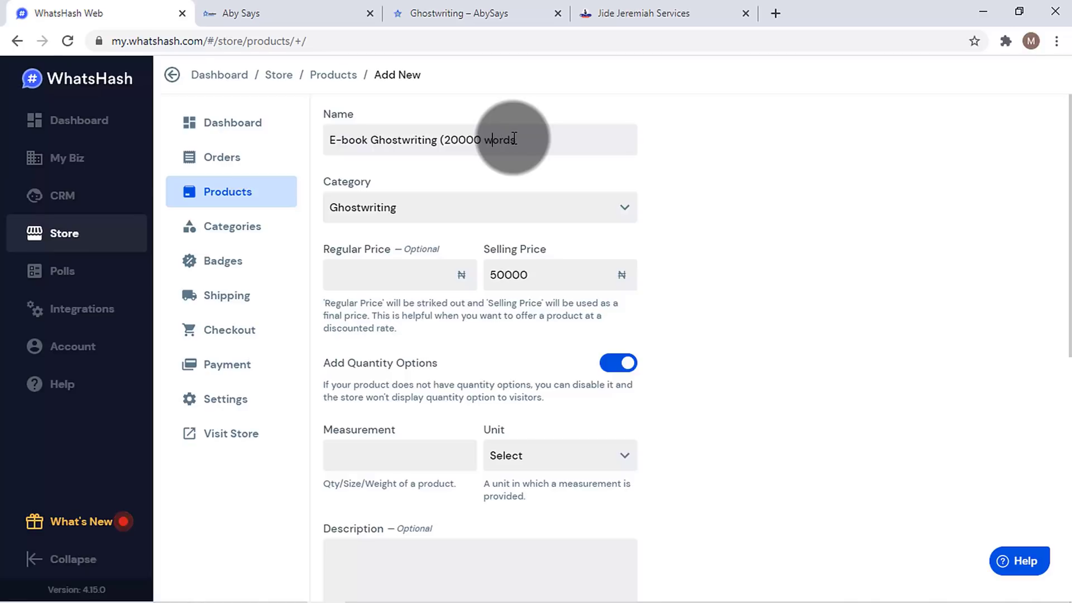
key(BackSpace)
text(W)
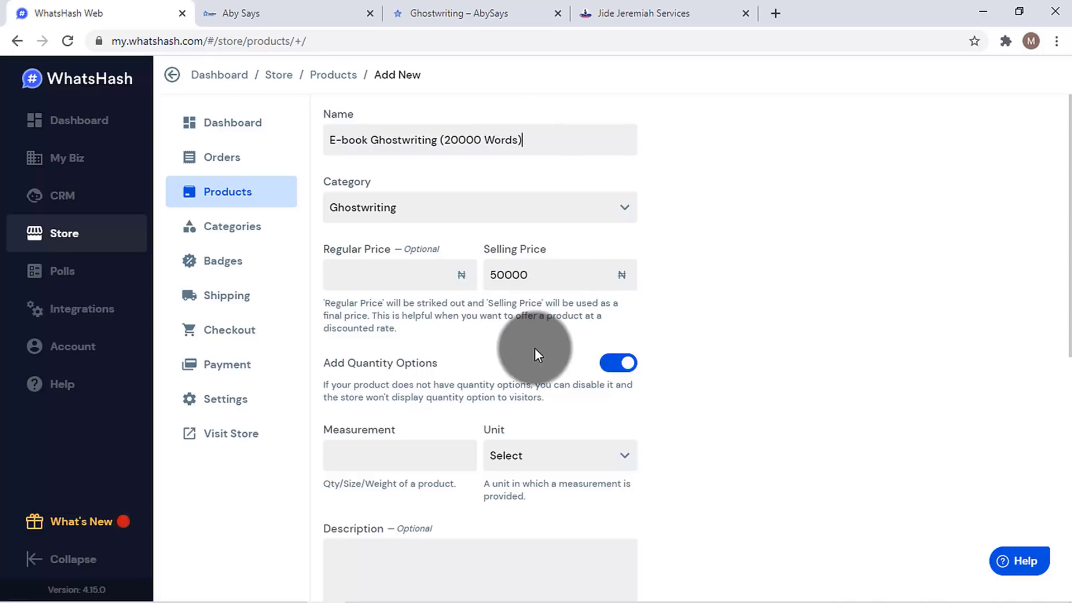
click(618, 364)
drag(1068, 210, 1067, 453)
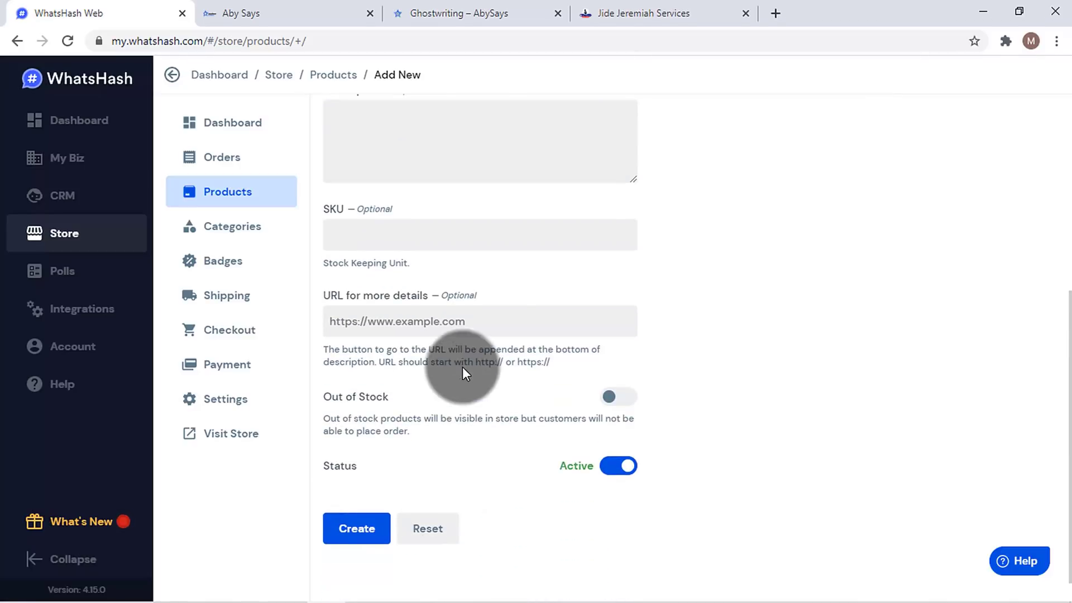
click(373, 531)
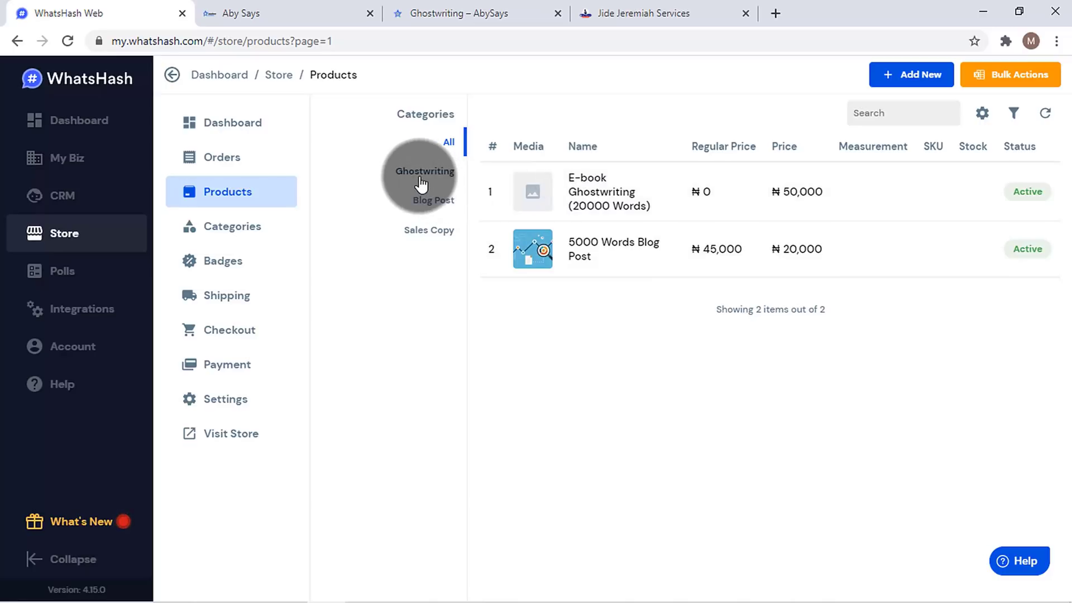
- On the E-book Ghostwriting product, apply the Buy Now badge and leave Flash Sales off
click(517, 190)
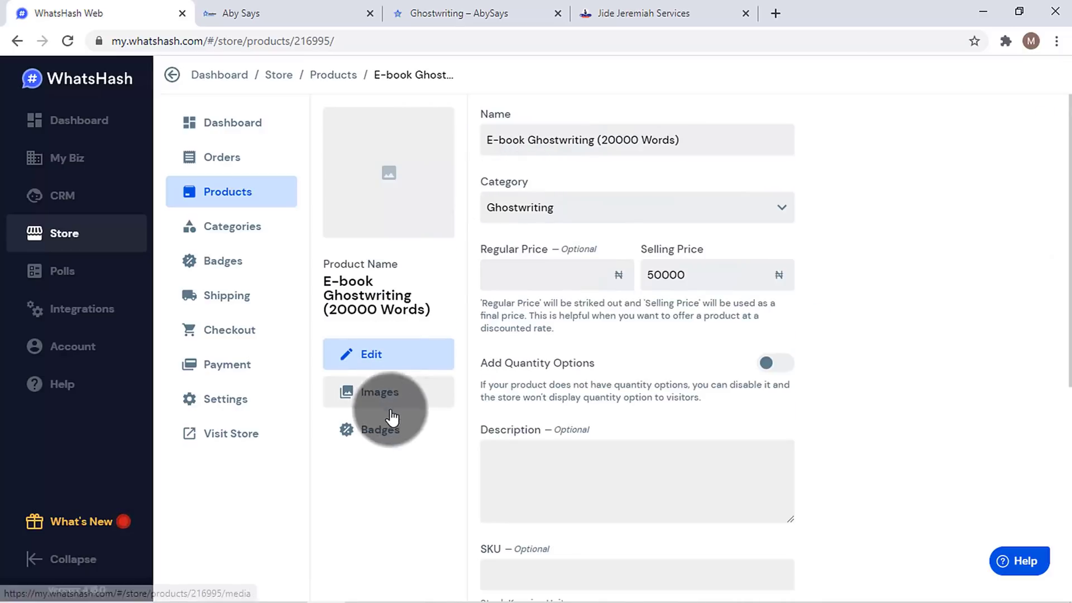
click(386, 434)
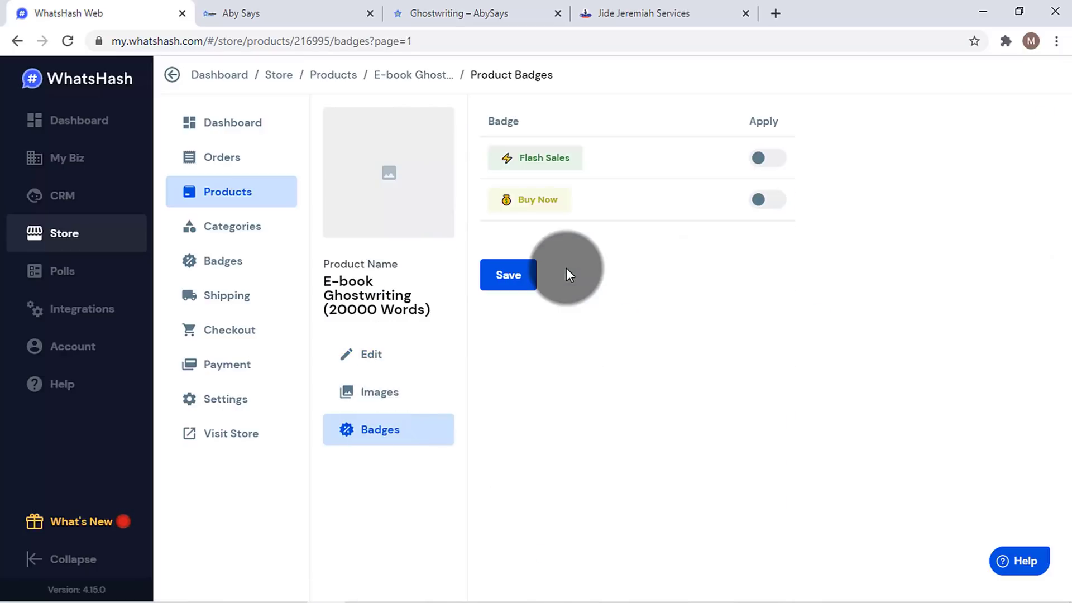
click(764, 165)
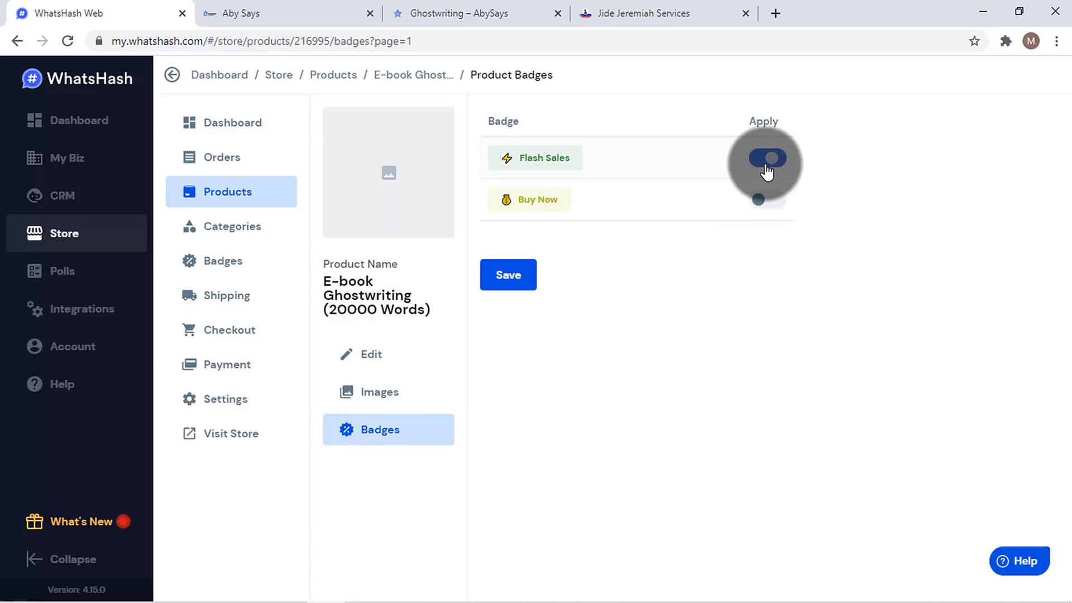
click(763, 206)
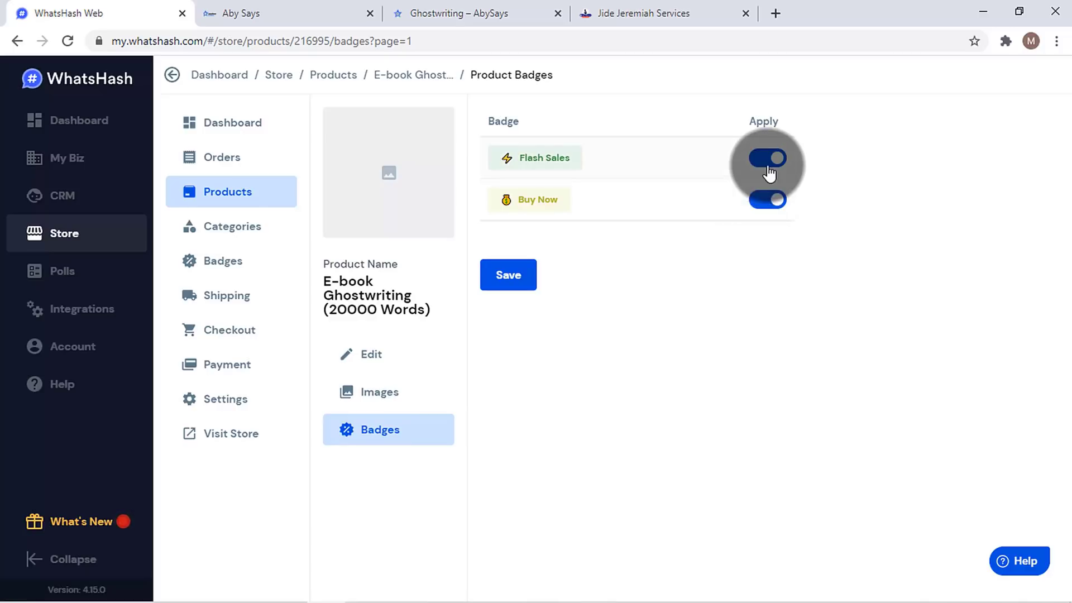
click(768, 160)
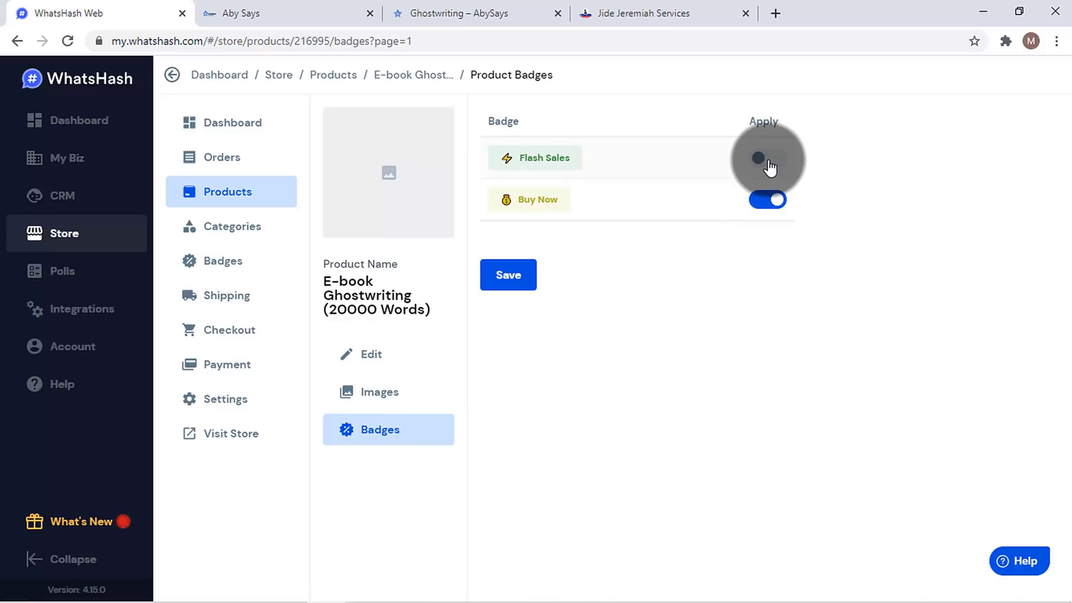
- Add Custom Built Website.jpg as the product image, cropped to full height, and upload it
click(406, 397)
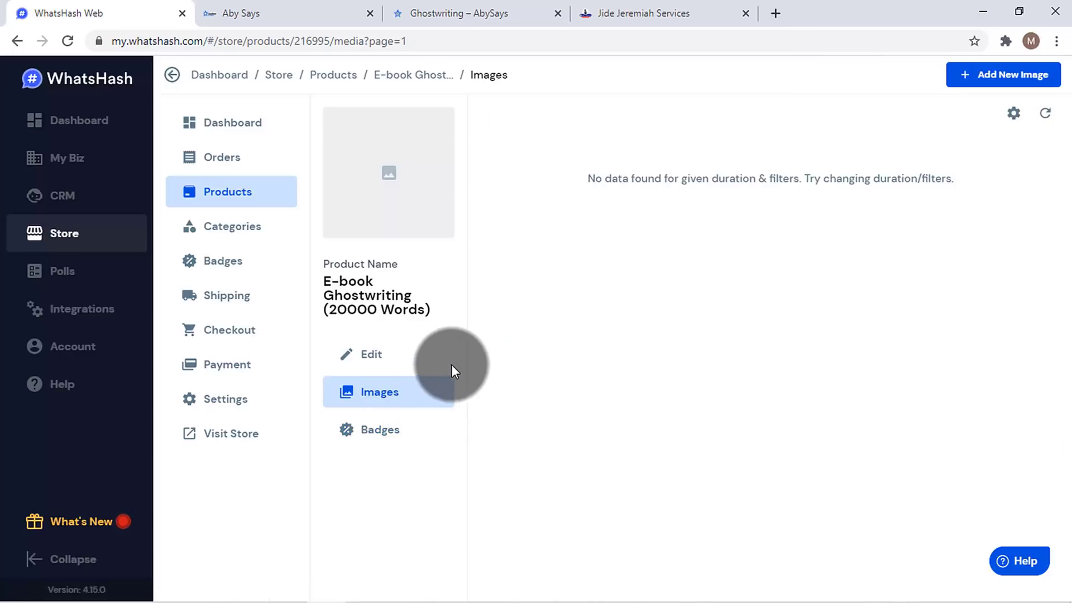
click(996, 84)
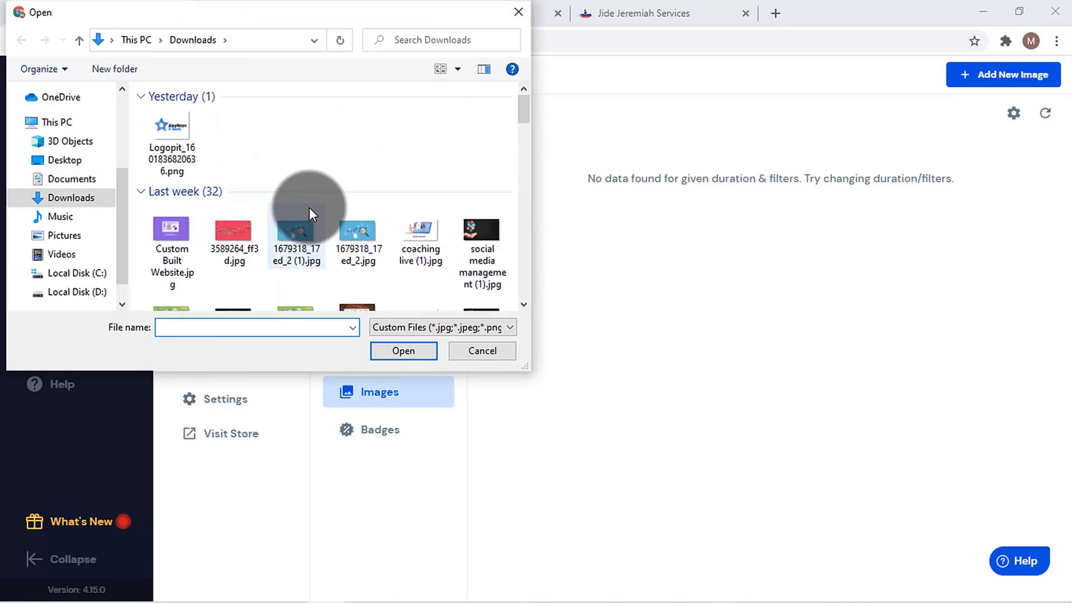
click(173, 233)
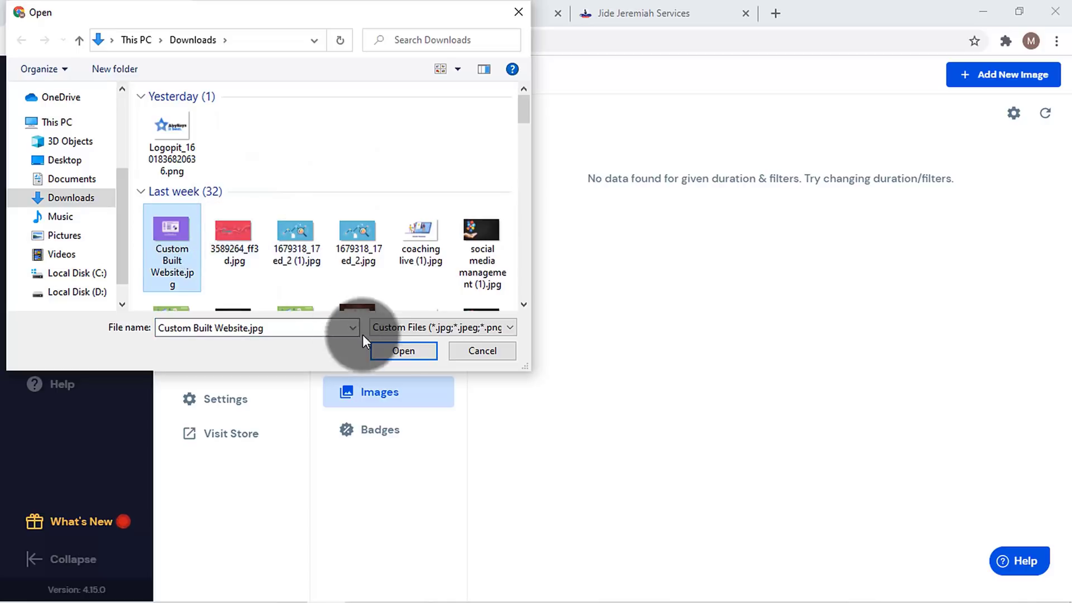
click(398, 352)
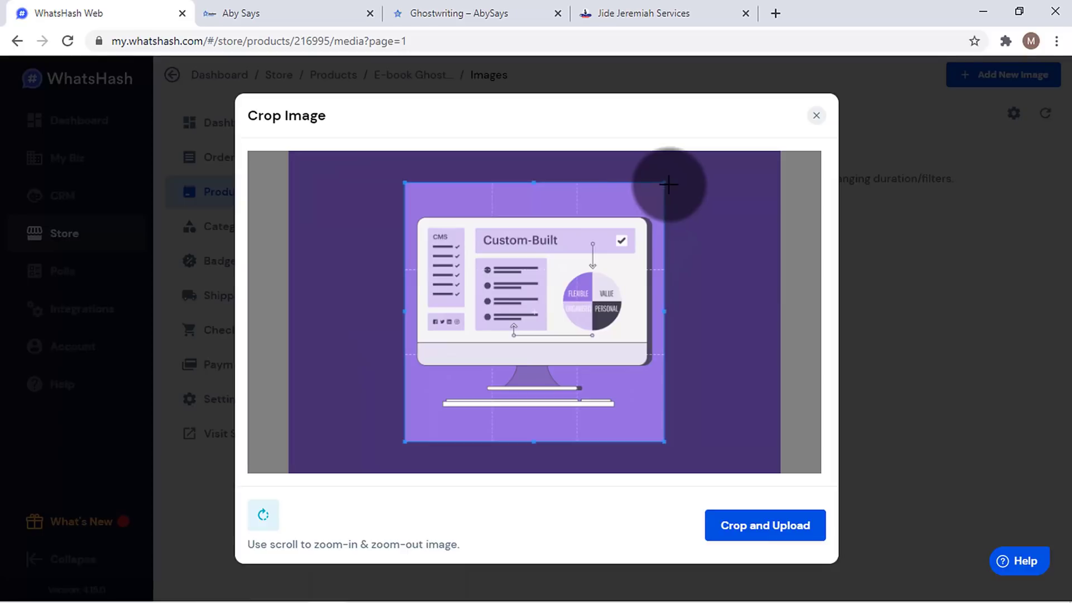
drag(665, 182, 711, 153)
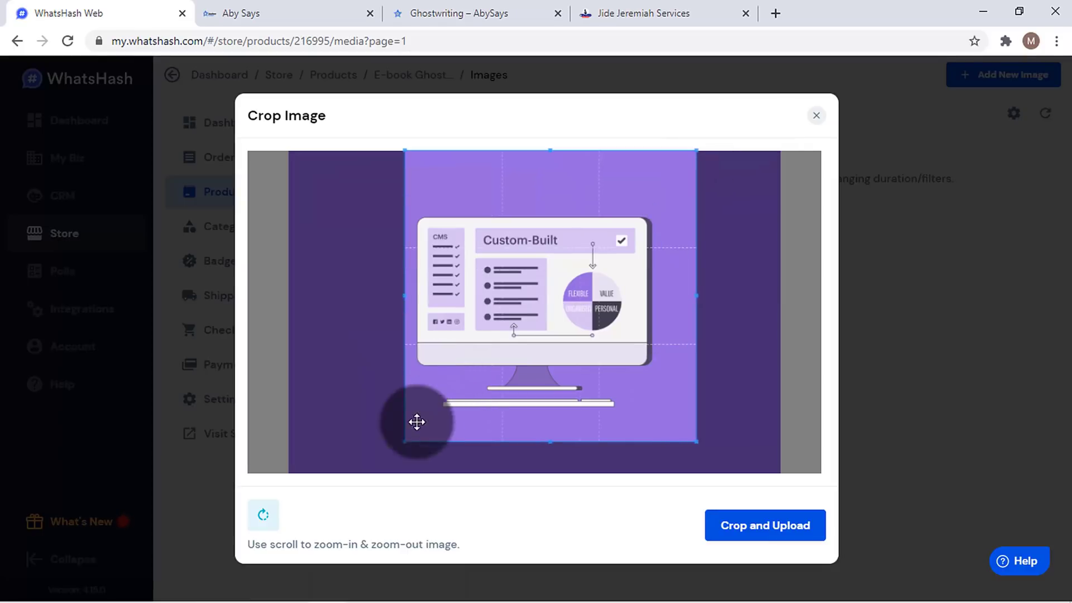
drag(397, 452, 311, 504)
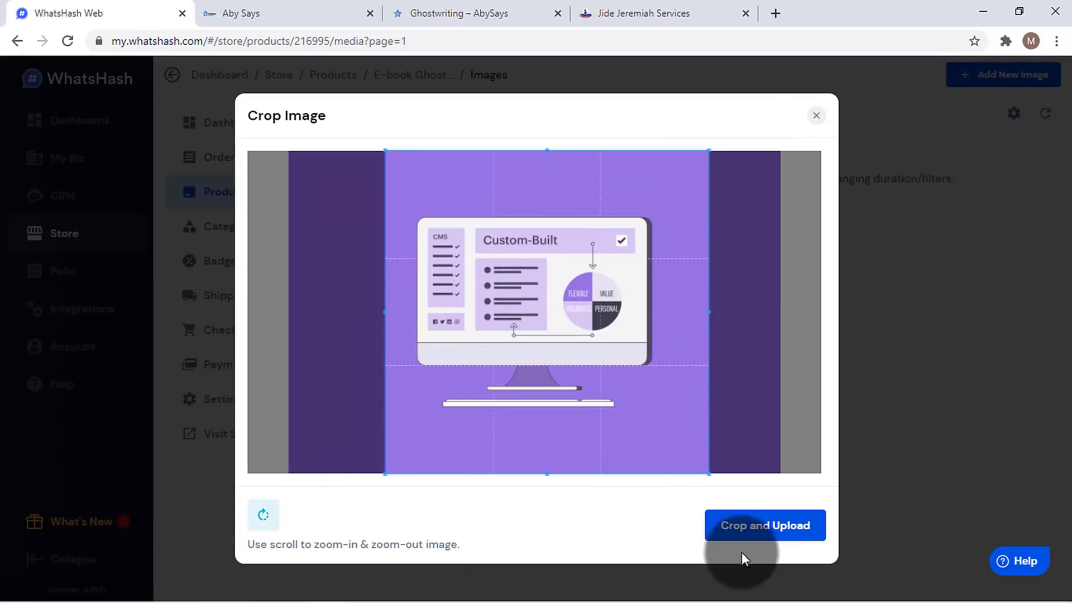
click(763, 533)
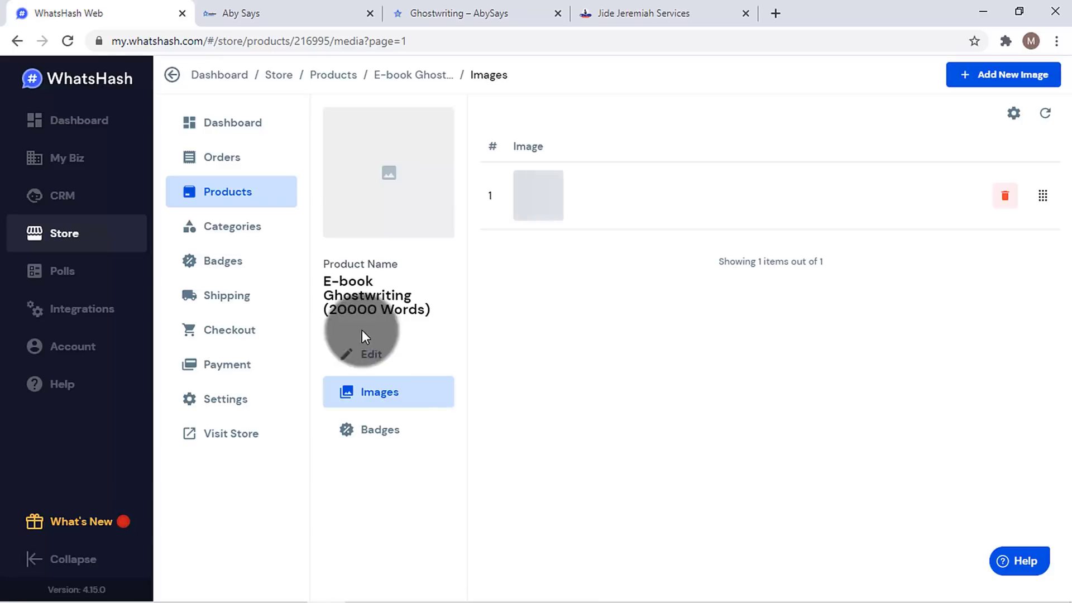
- Reload the Aby Says store to confirm E-book Ghostwriting appears at ₦50,000, then return to admin
click(233, 203)
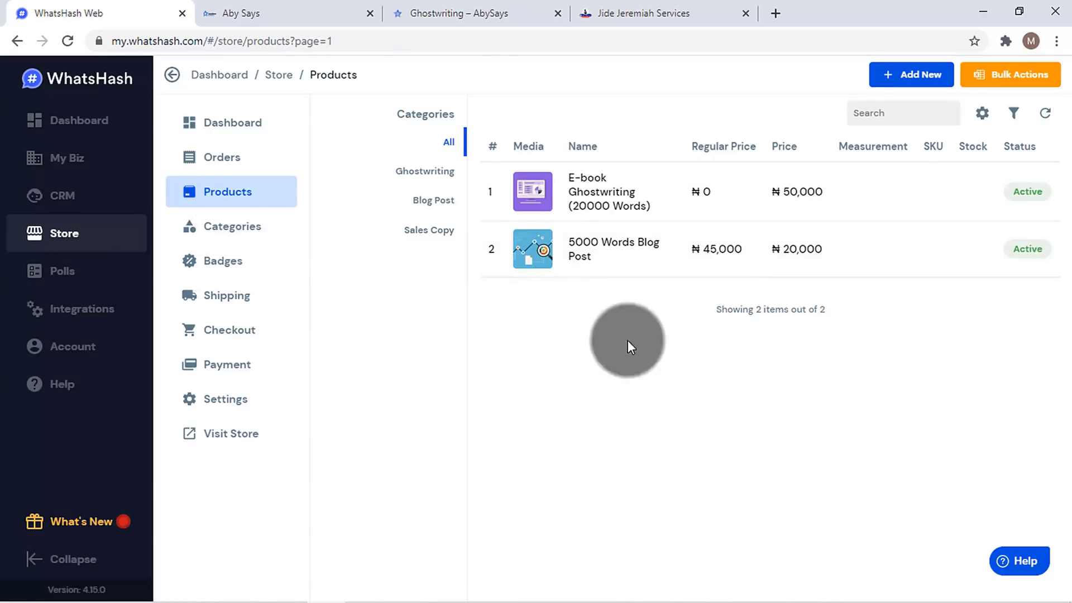
click(286, 12)
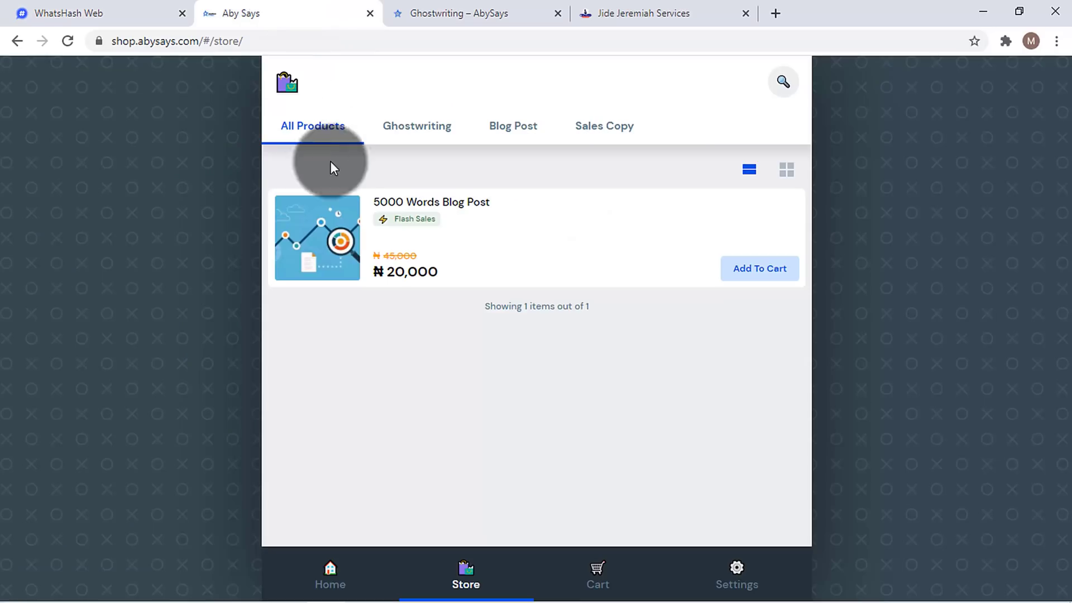
click(67, 40)
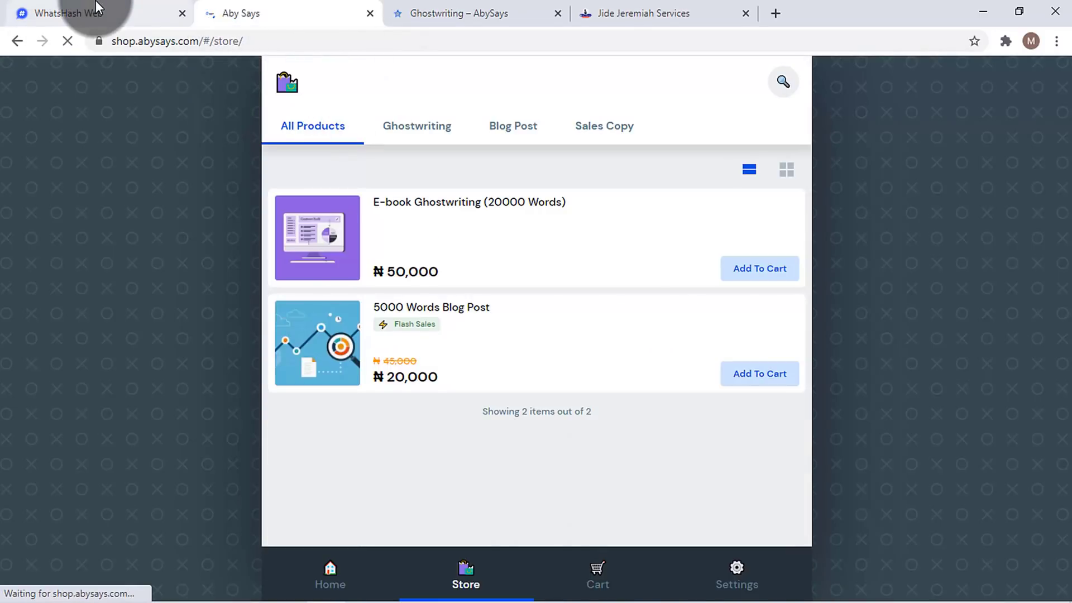
click(97, 6)
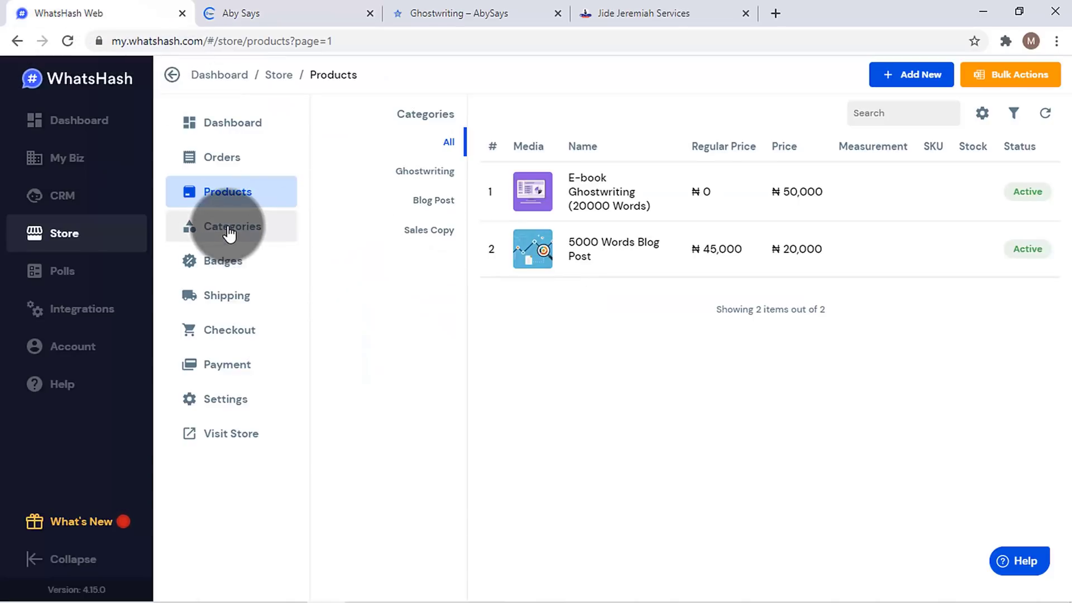
- Filter the store products to the Blog Post category, then view the still-empty Orders list
click(232, 226)
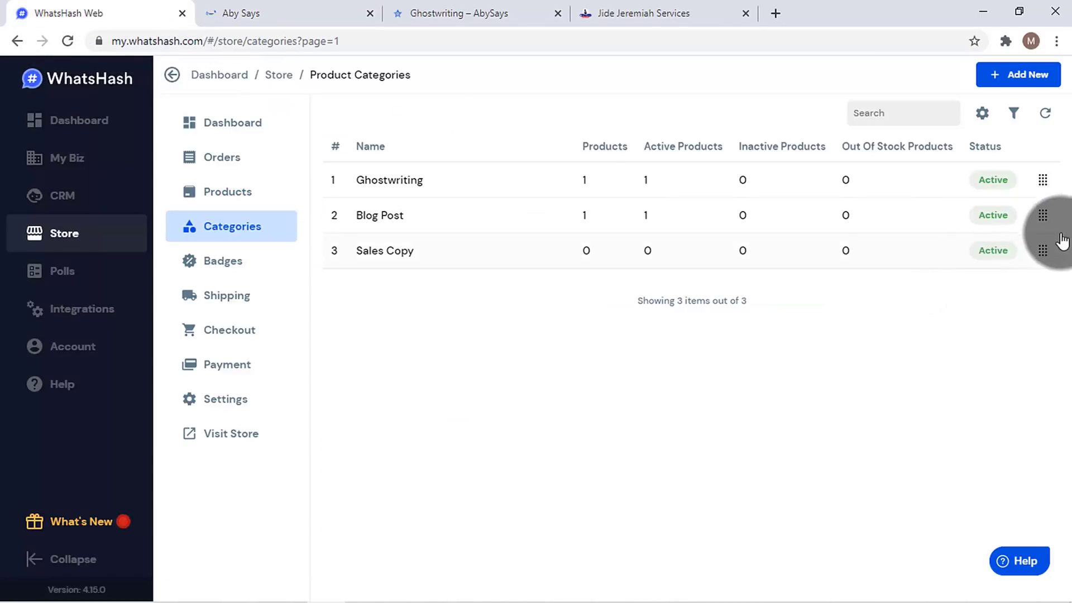
mouse_move(1049, 219)
mouse_down()
mouse_move(1048, 180)
mouse_move(1050, 217)
mouse_up()
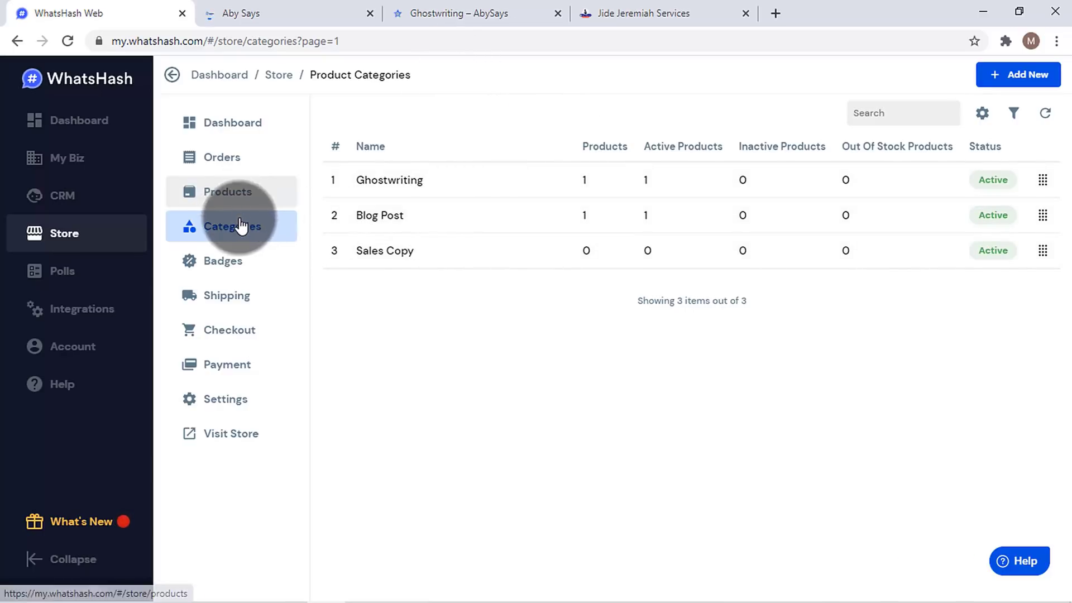
click(251, 192)
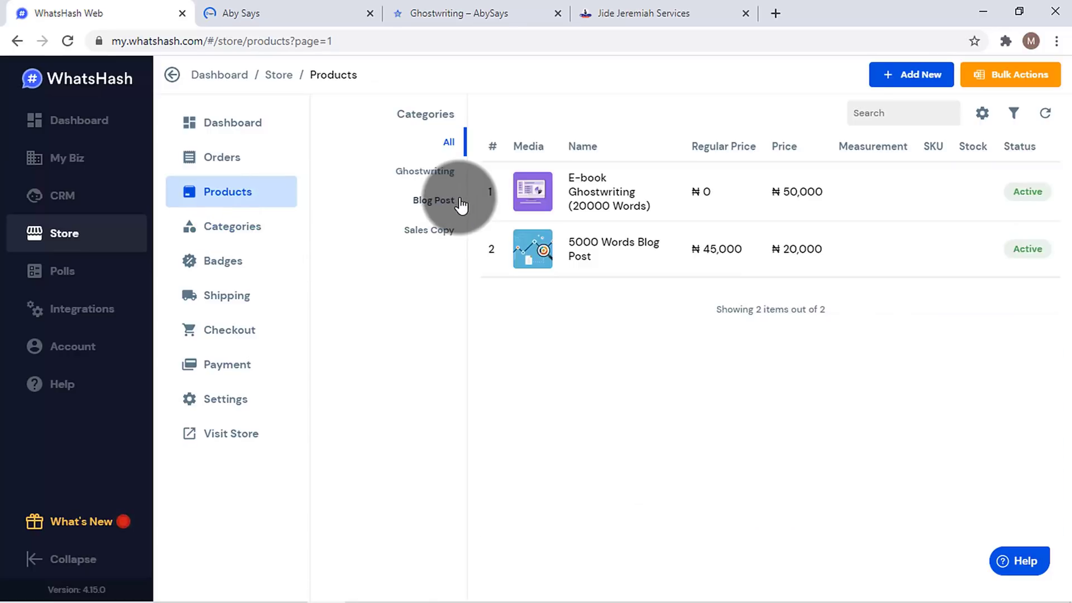
click(450, 205)
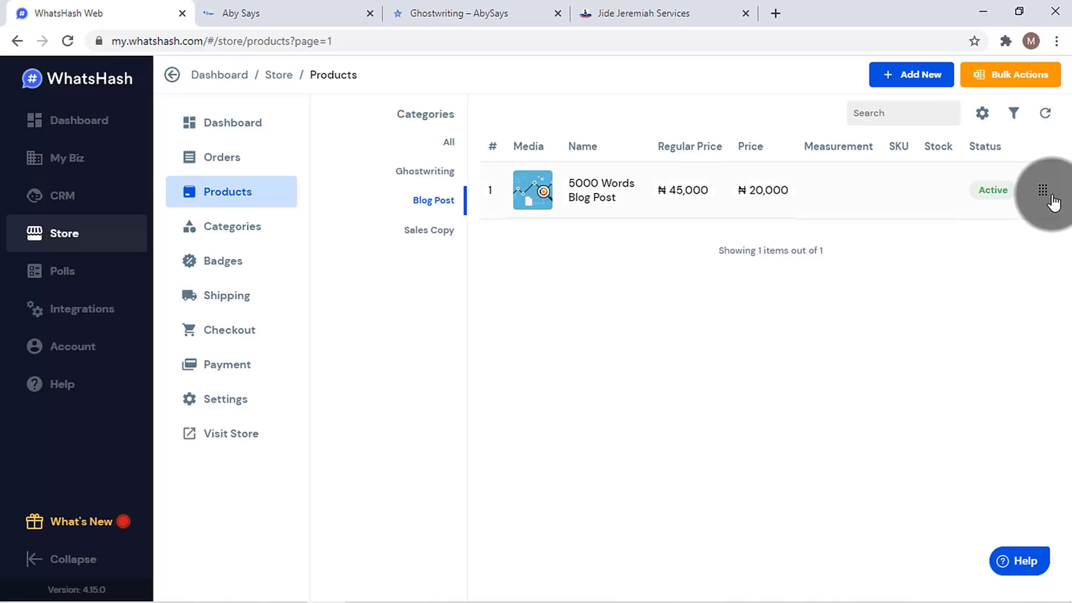
drag(1050, 203, 1052, 214)
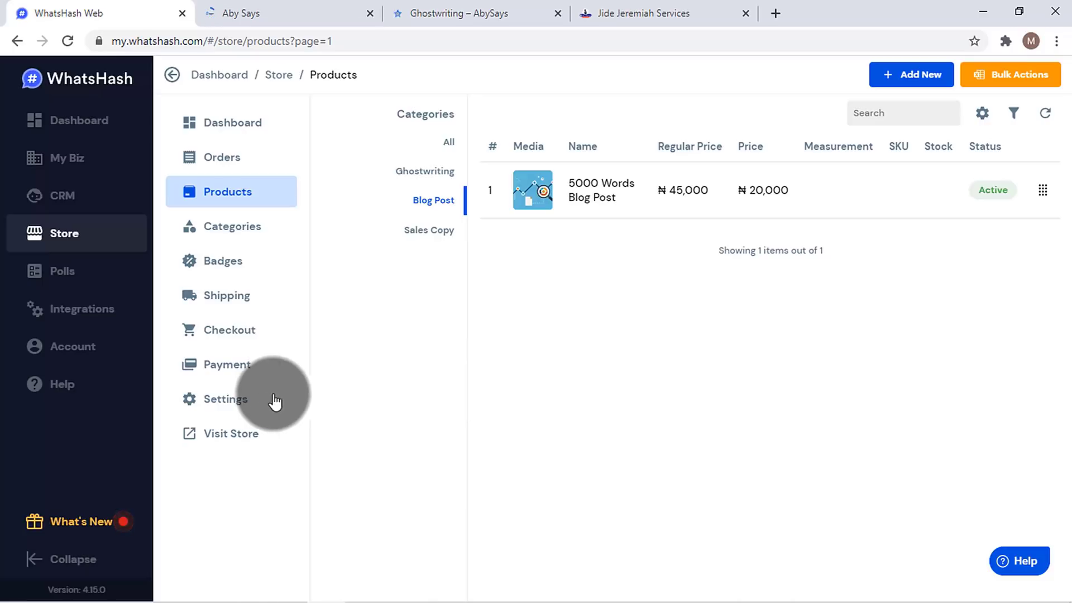
click(247, 164)
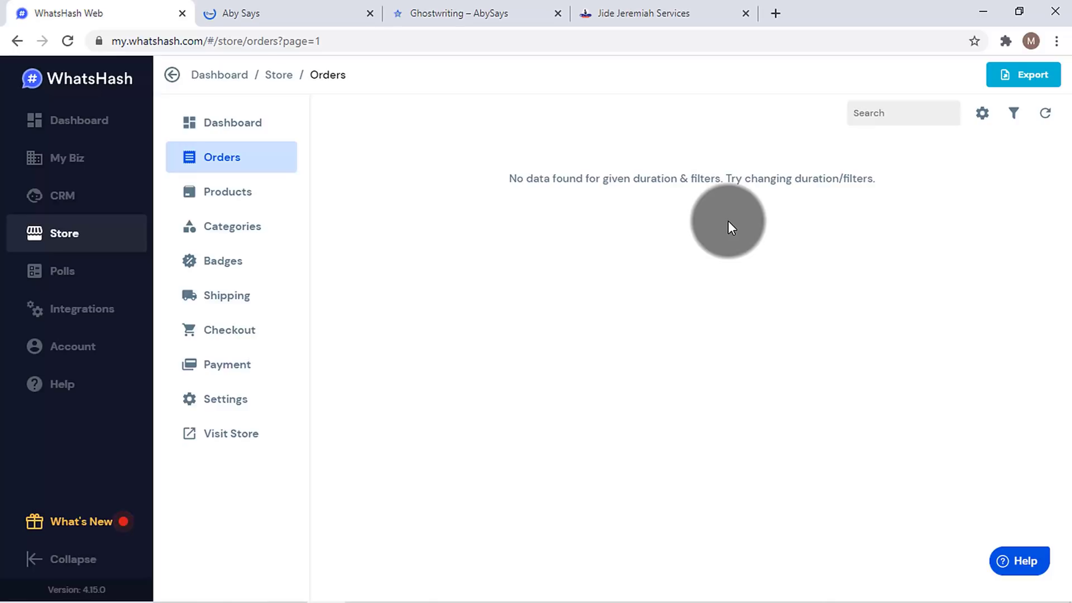
- Open the main Dashboard showing the My Biz, CRM and Store sections
click(241, 132)
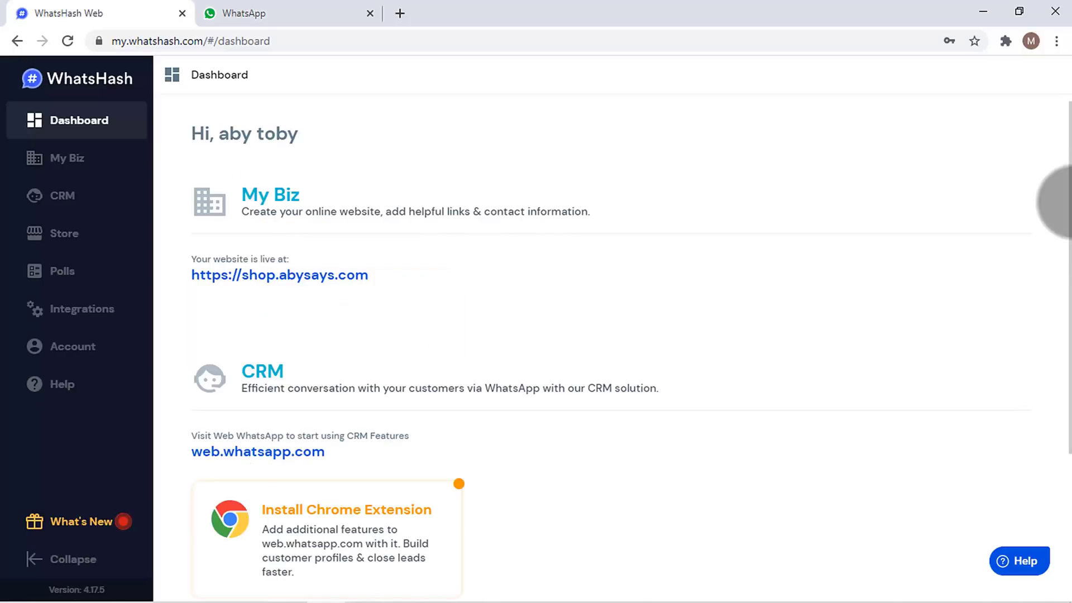
- Check the WhatsApp Web QR sign-in page and the still-empty WhatsHash CRM Contacts list
drag(1068, 202, 1068, 303)
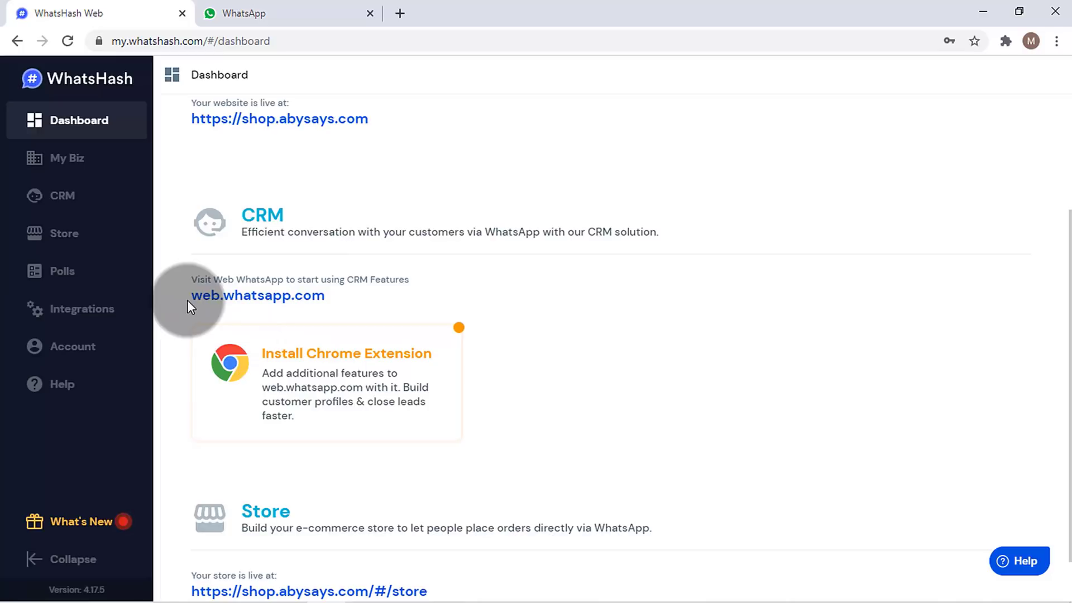
click(296, 11)
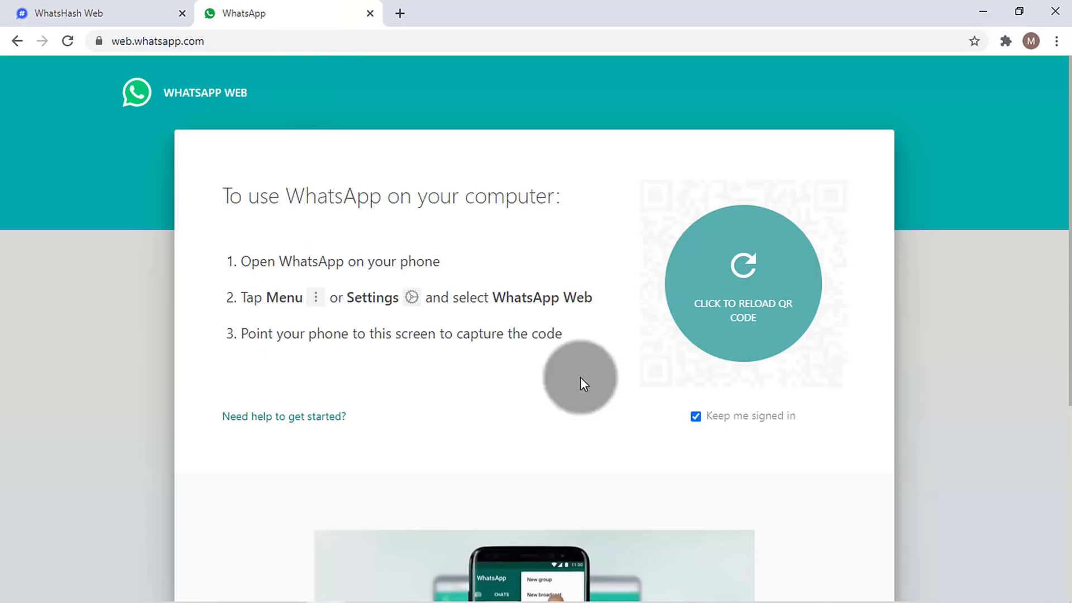
click(120, 10)
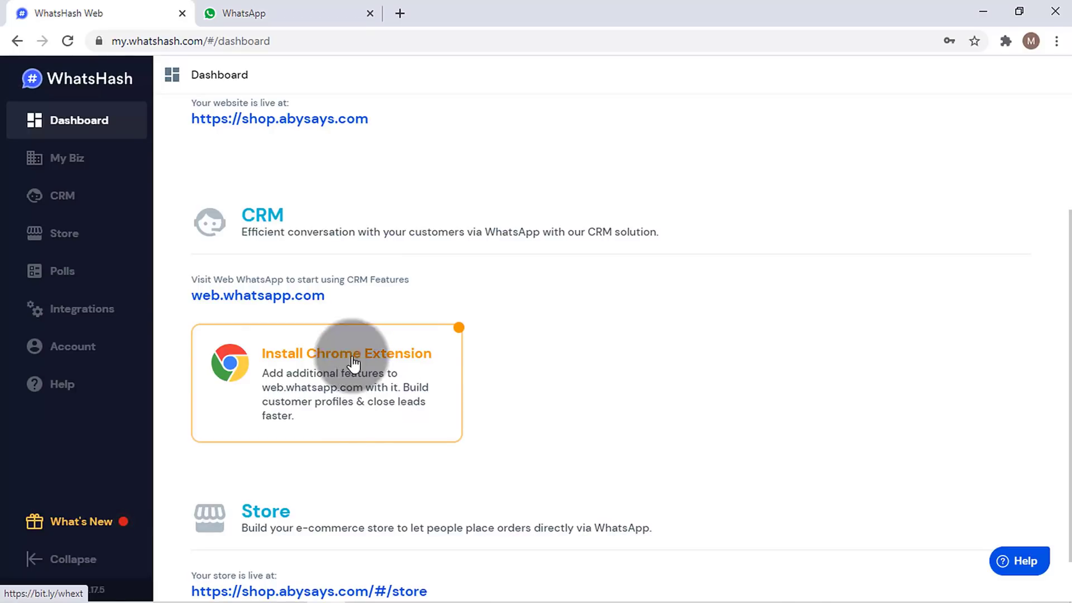
click(132, 193)
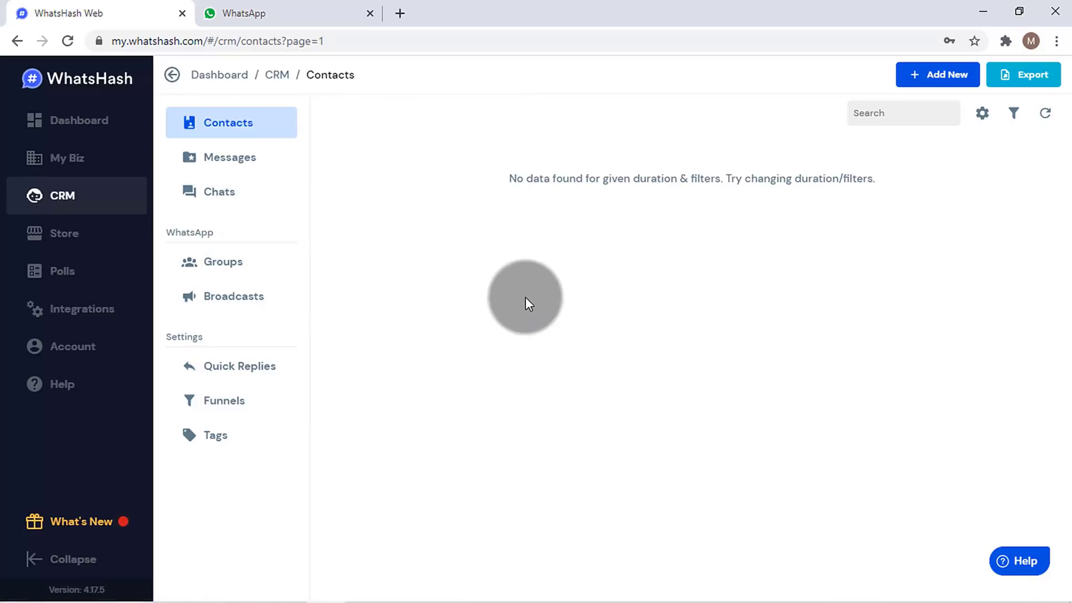
click(321, 10)
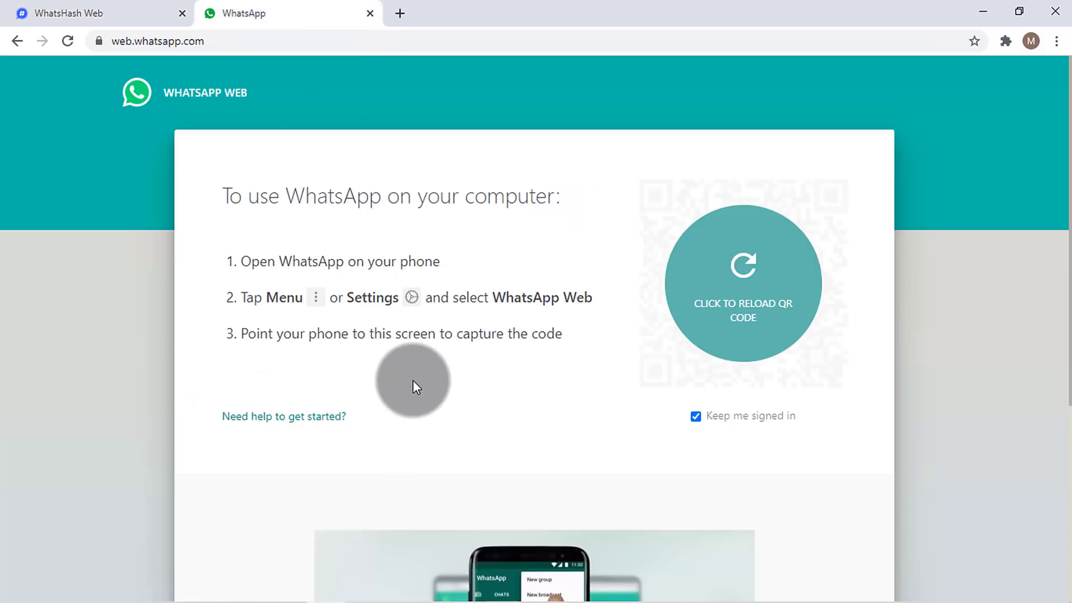
click(132, 9)
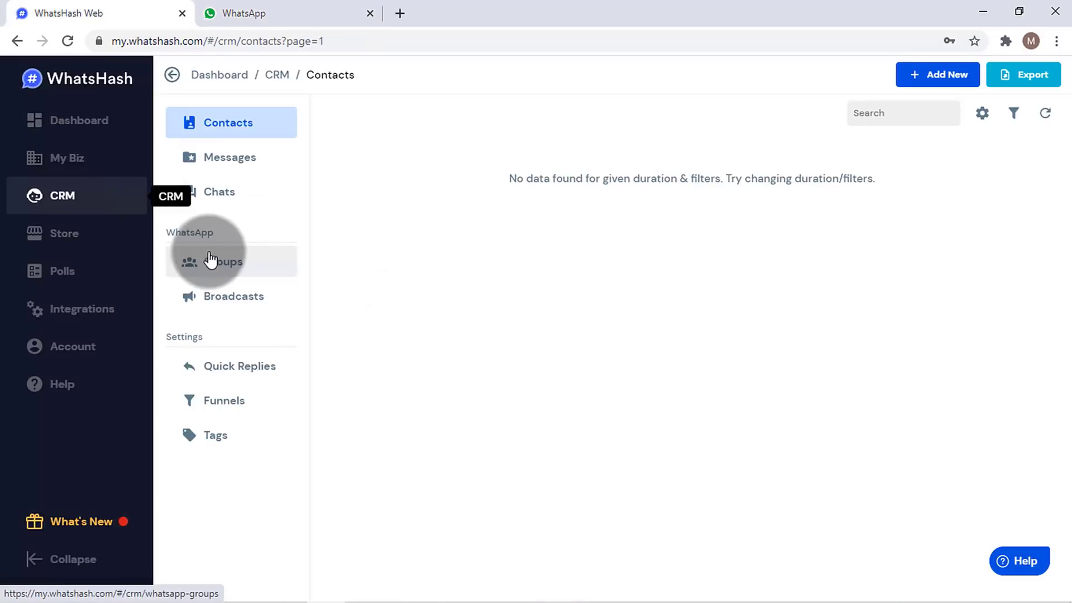
- From the Dashboard, open the Install Chrome Extension card's Chrome Web Store listing
click(65, 122)
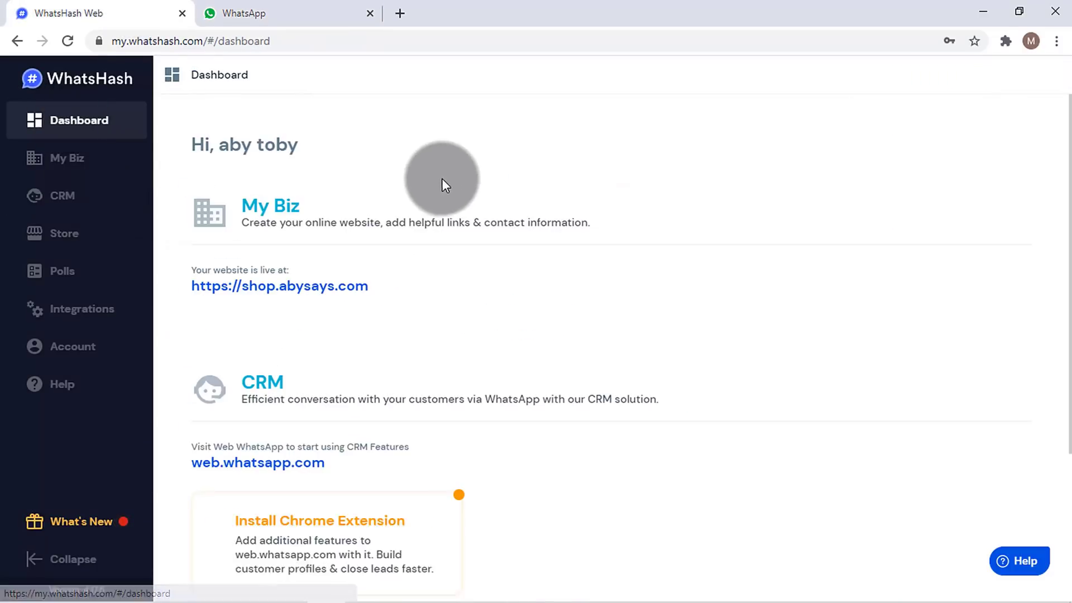
drag(1068, 282, 1068, 413)
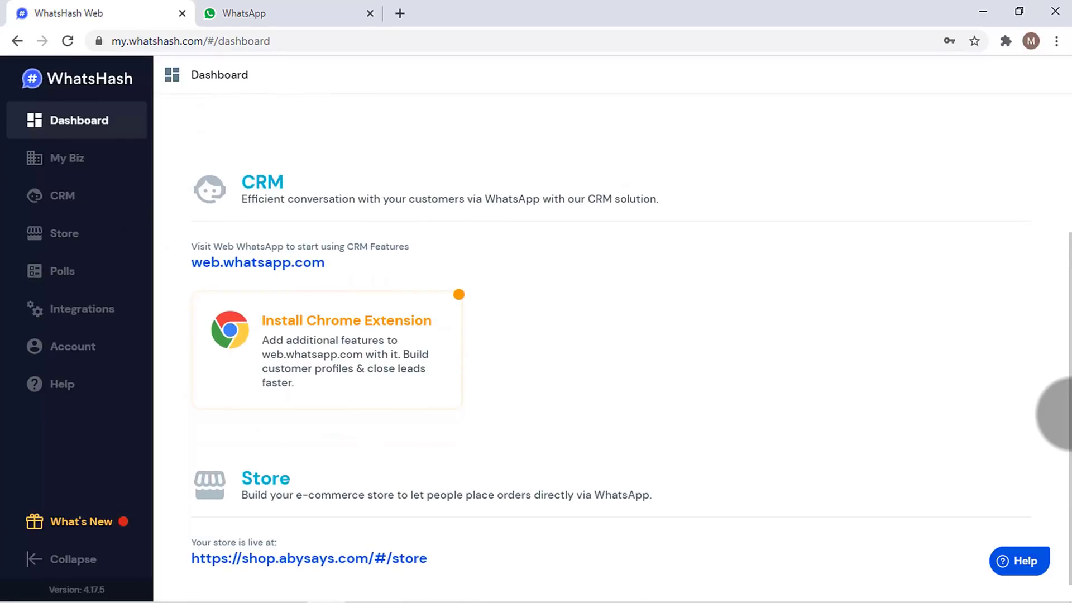
click(323, 323)
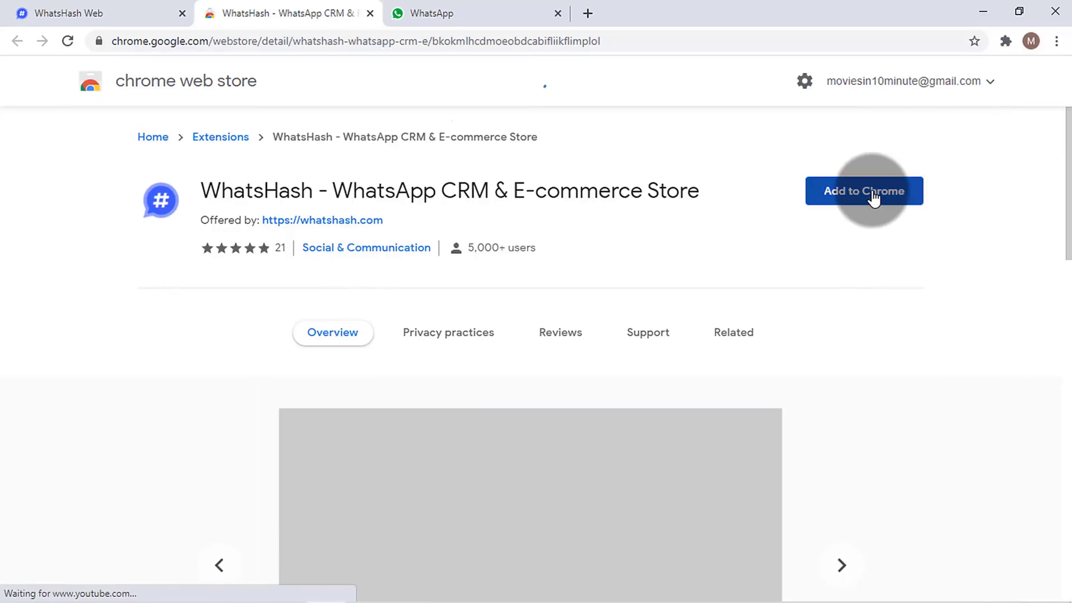
- Add the WhatsHash - WhatsApp CRM & E-commerce Store extension to Chrome, then return to WhatsApp Web
click(873, 193)
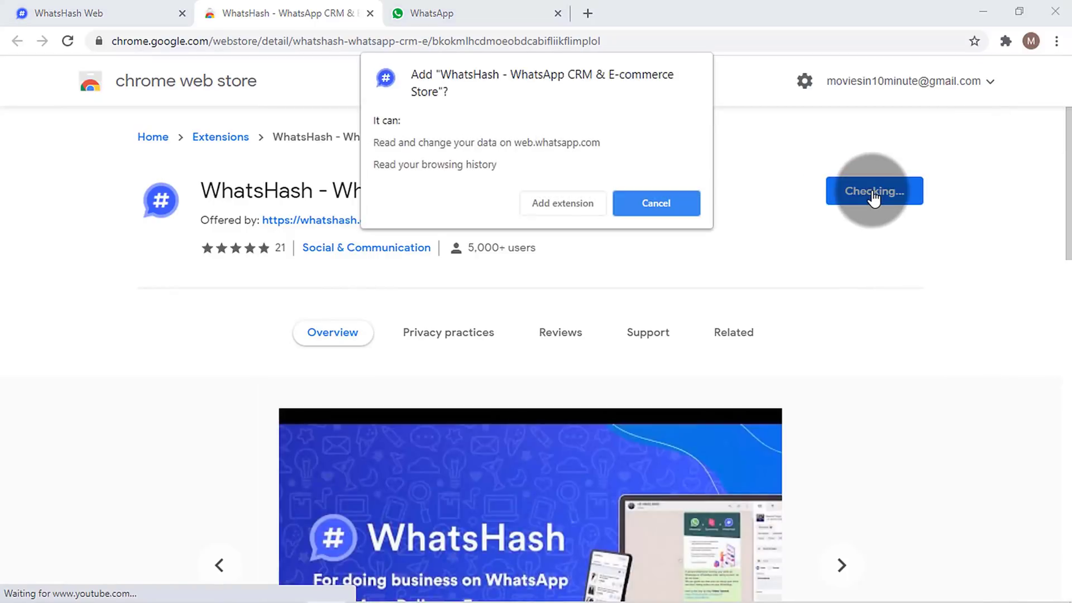
click(583, 204)
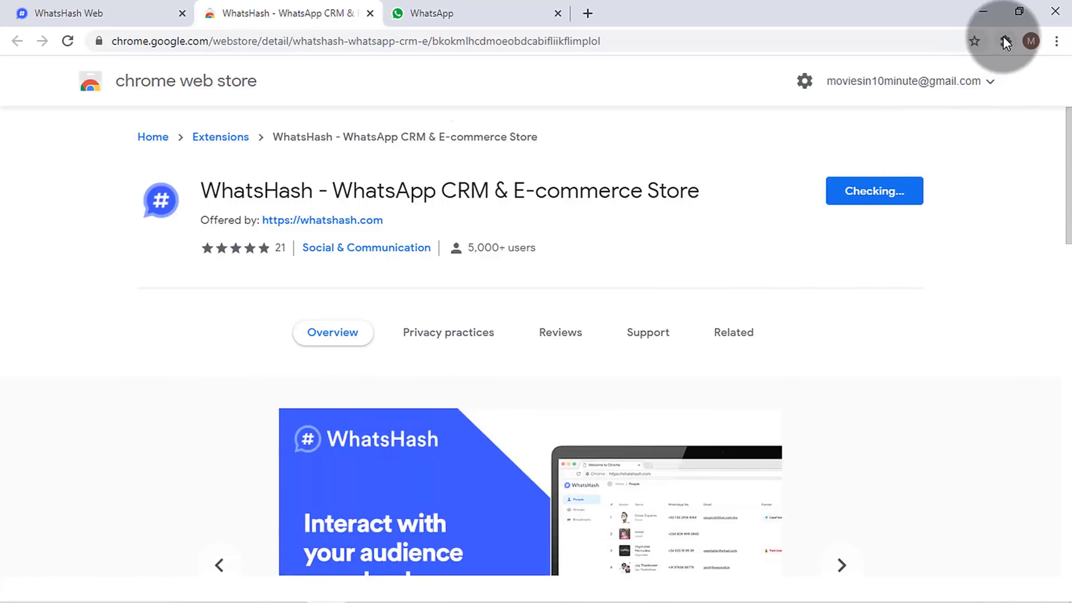
click(1006, 40)
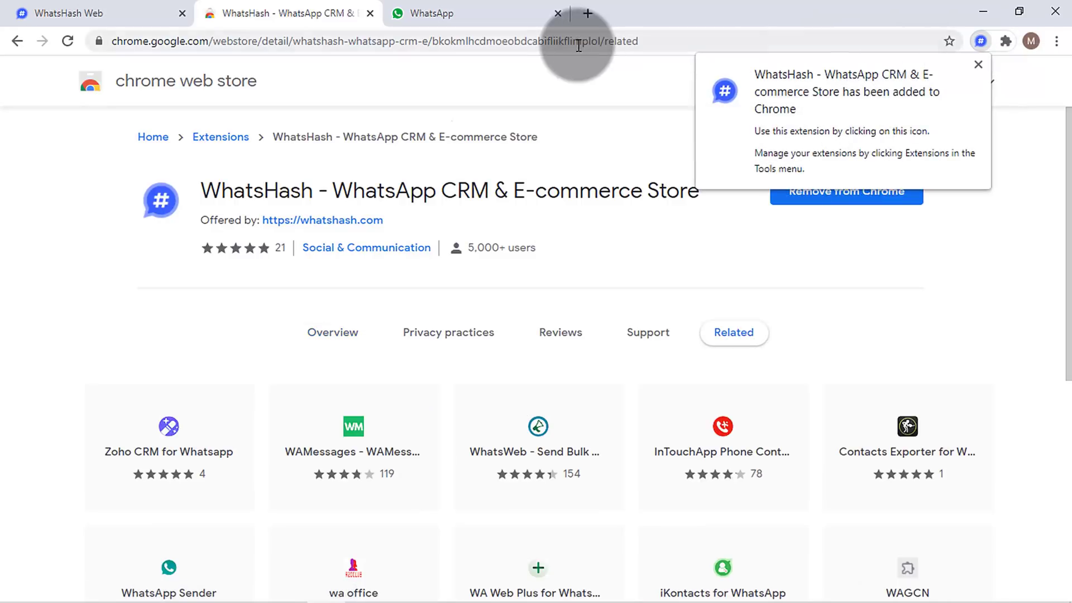
click(484, 7)
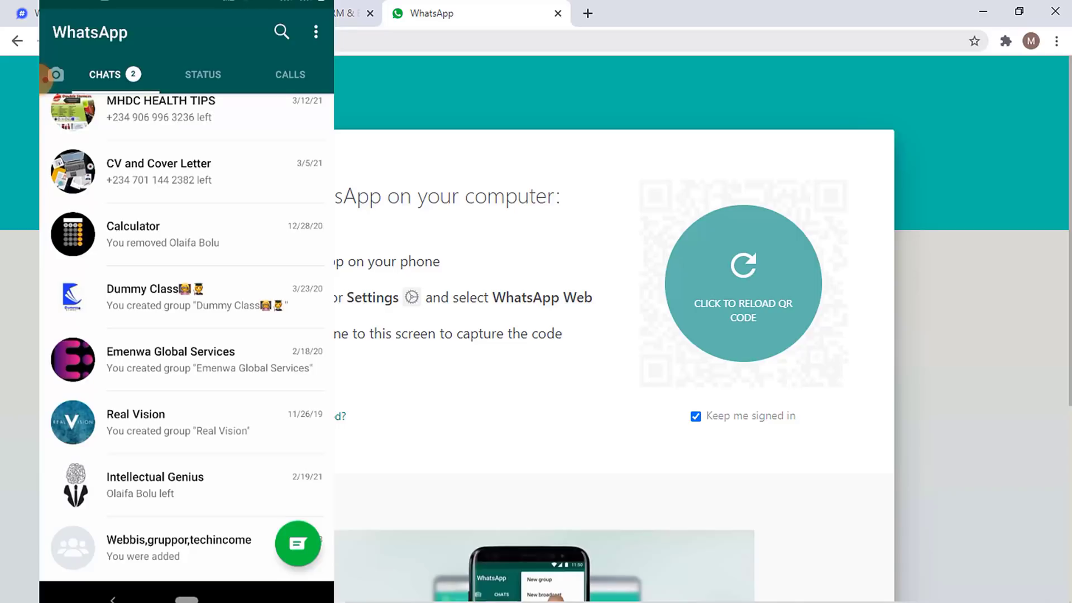
- Choose WhatsApp Web on the phone and scan a freshly reloaded QR code to link it
click(316, 32)
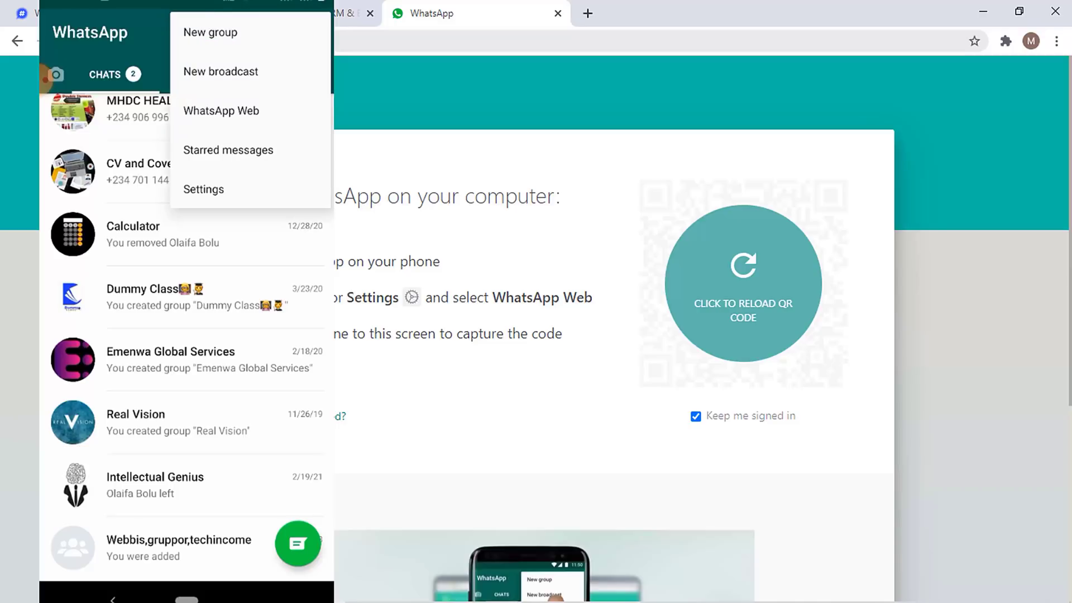
click(221, 110)
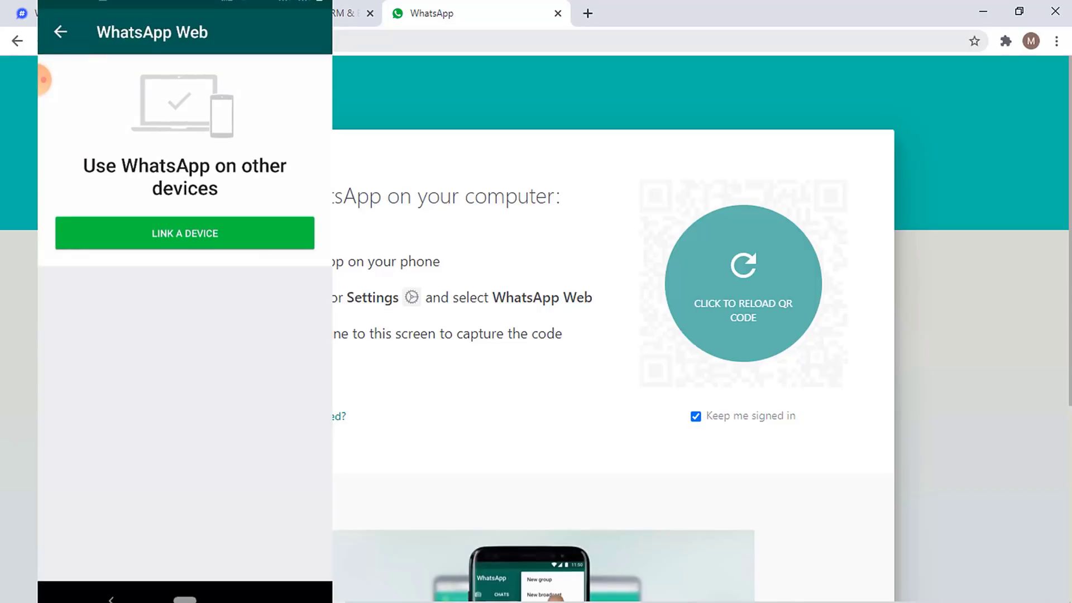
click(788, 269)
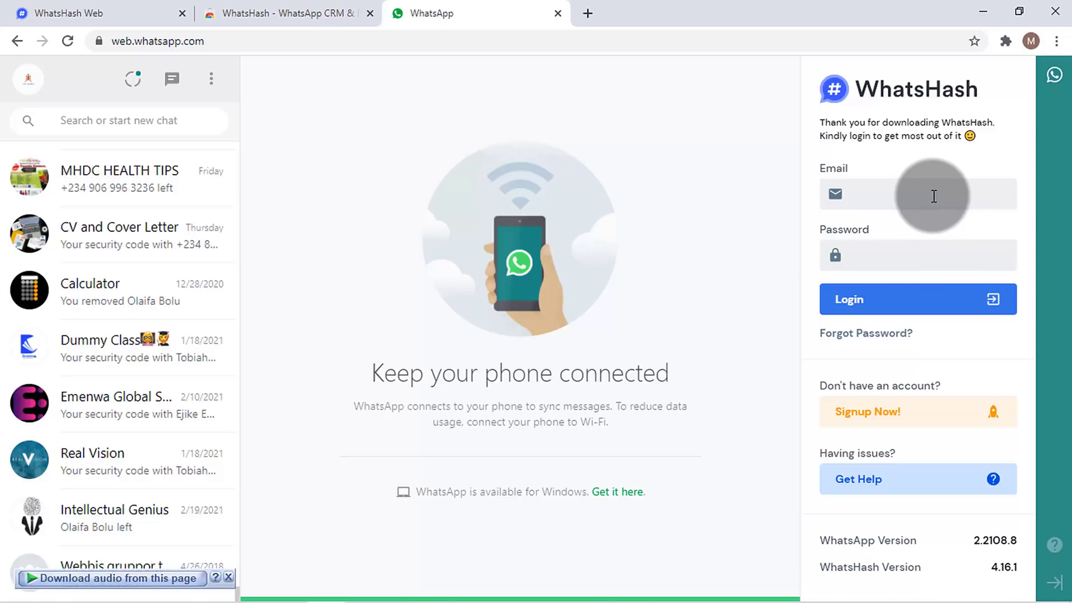
- Log in to the WhatsHash extension with the account email and password, then accept this number
click(934, 196)
click(81, 13)
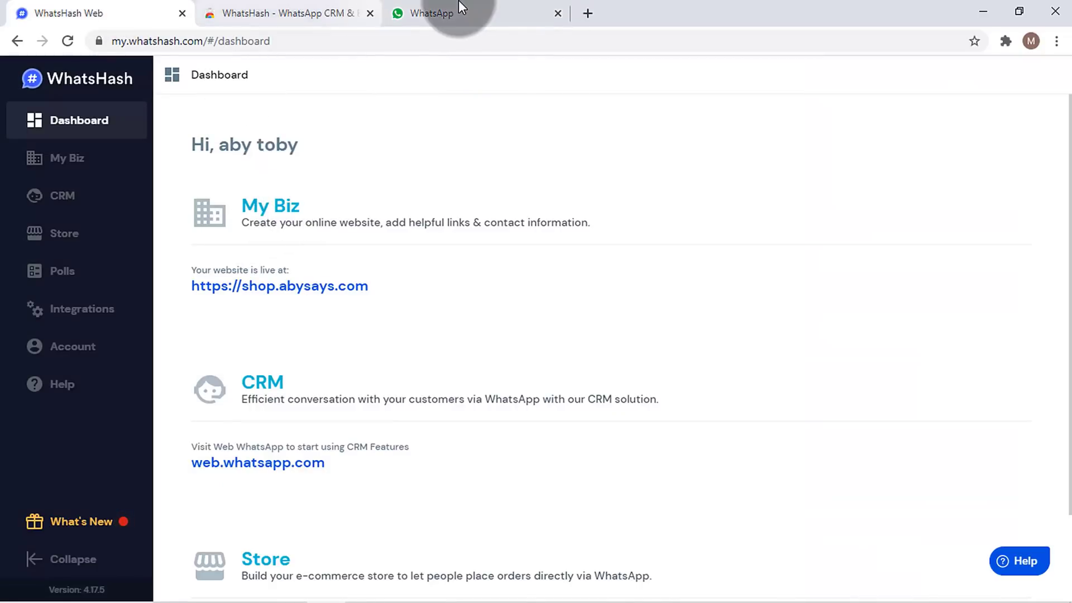
click(470, 16)
click(916, 200)
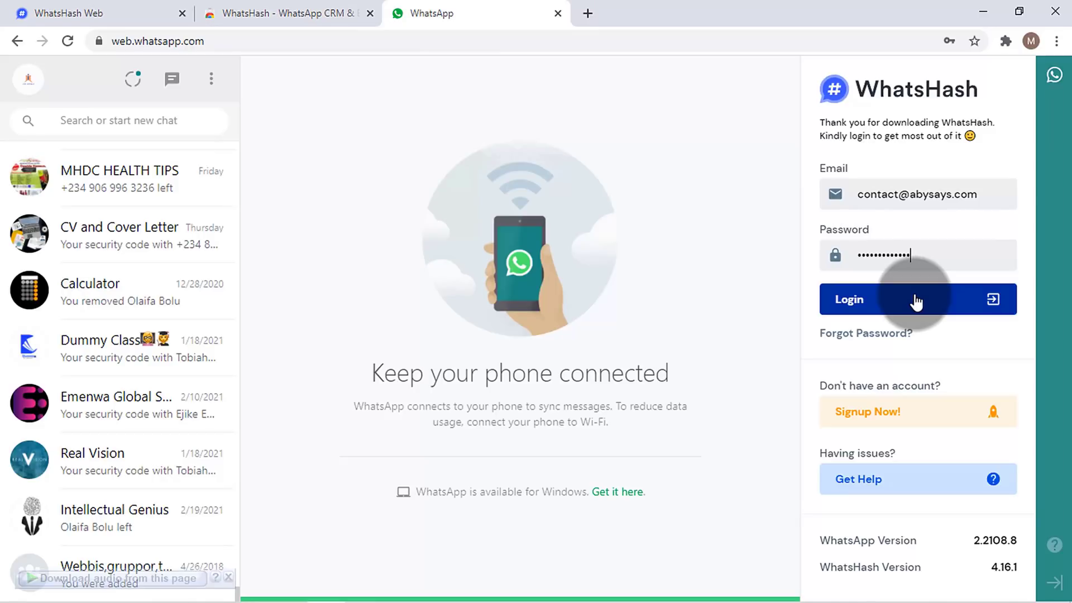
click(916, 301)
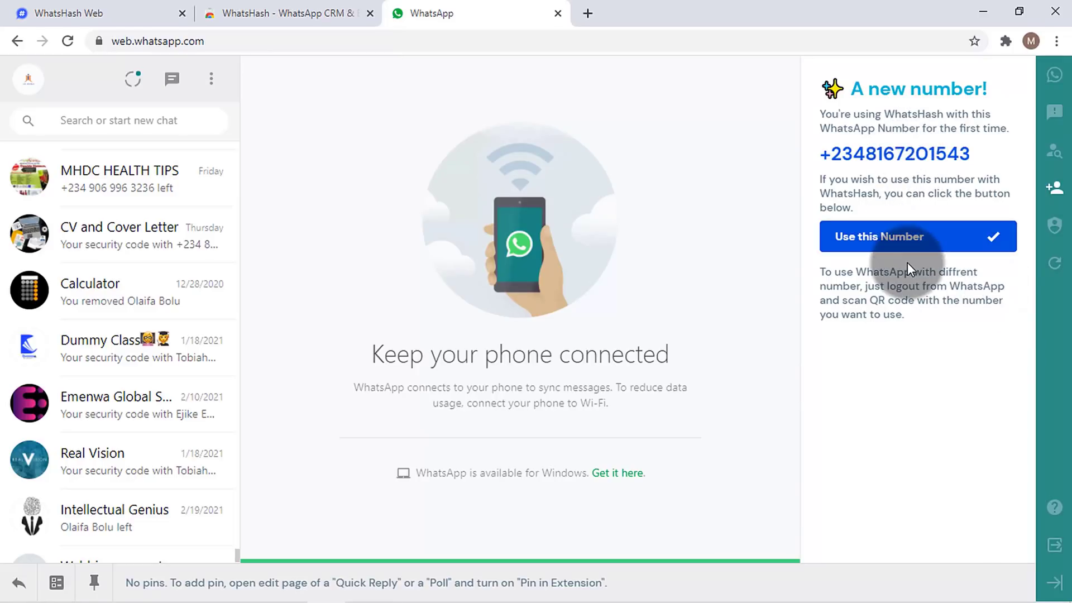
click(911, 235)
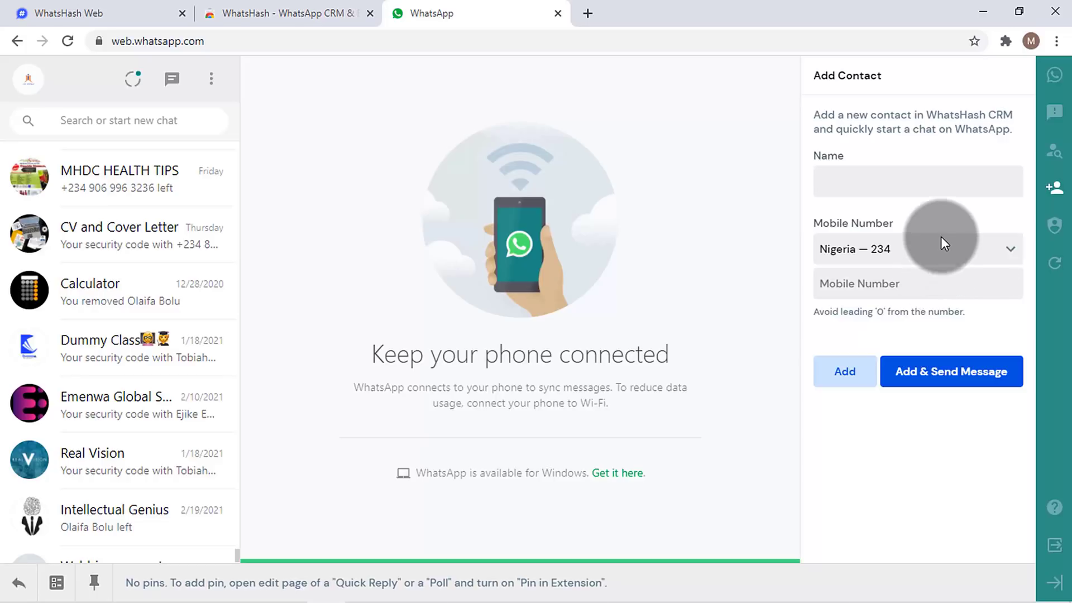
- Enter the new contact's name in the WhatsHash Add Contact form
click(949, 180)
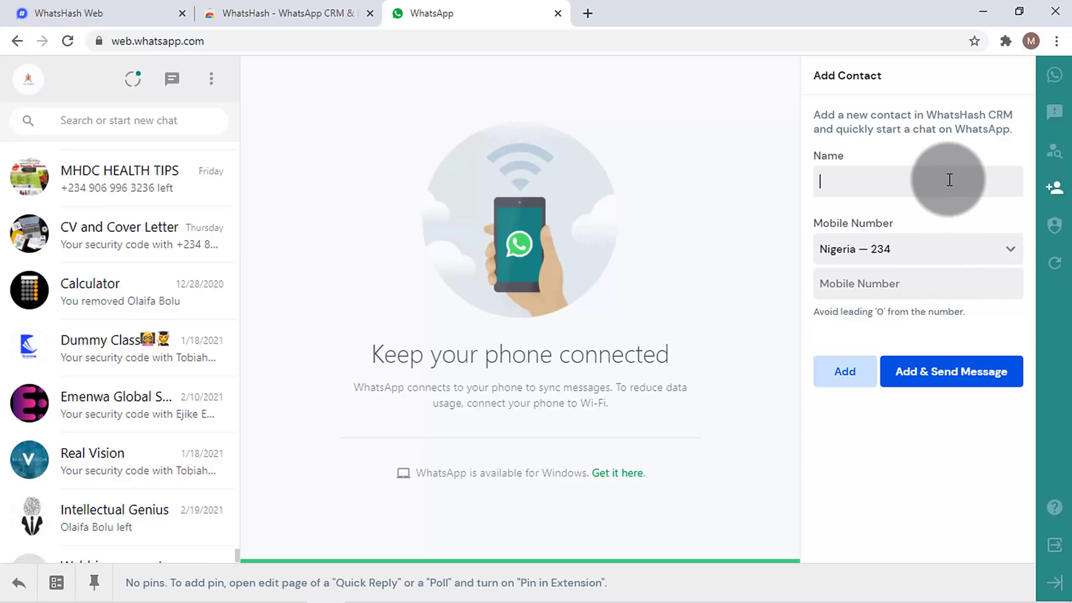
text(J)
key(BackSpace)
text(Jide)
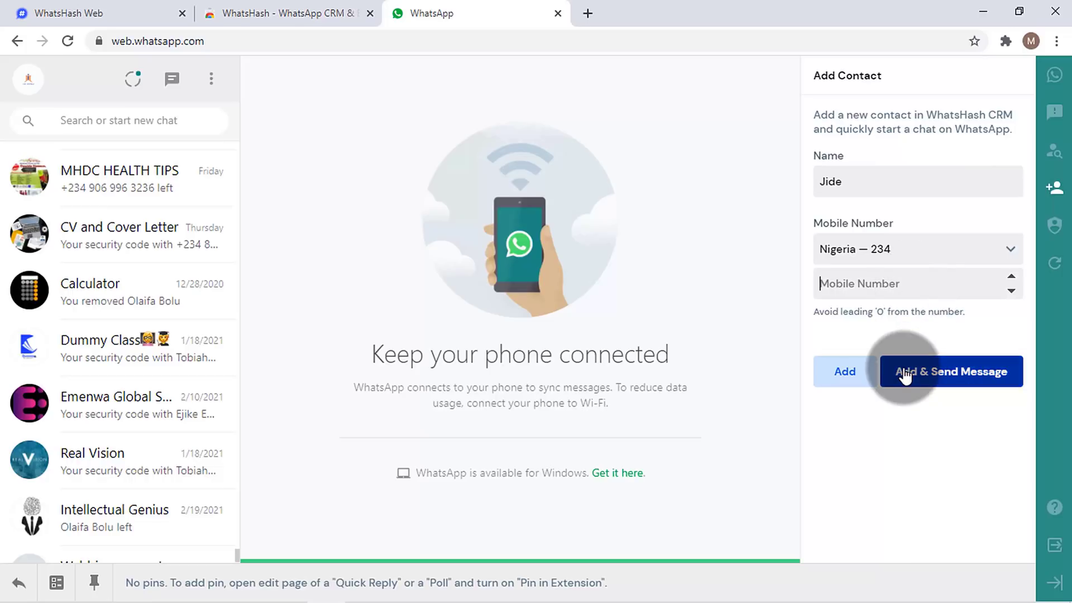
- Compare against the WhatsHash CRM contacts, then show the side-panel Contacts list
click(72, 12)
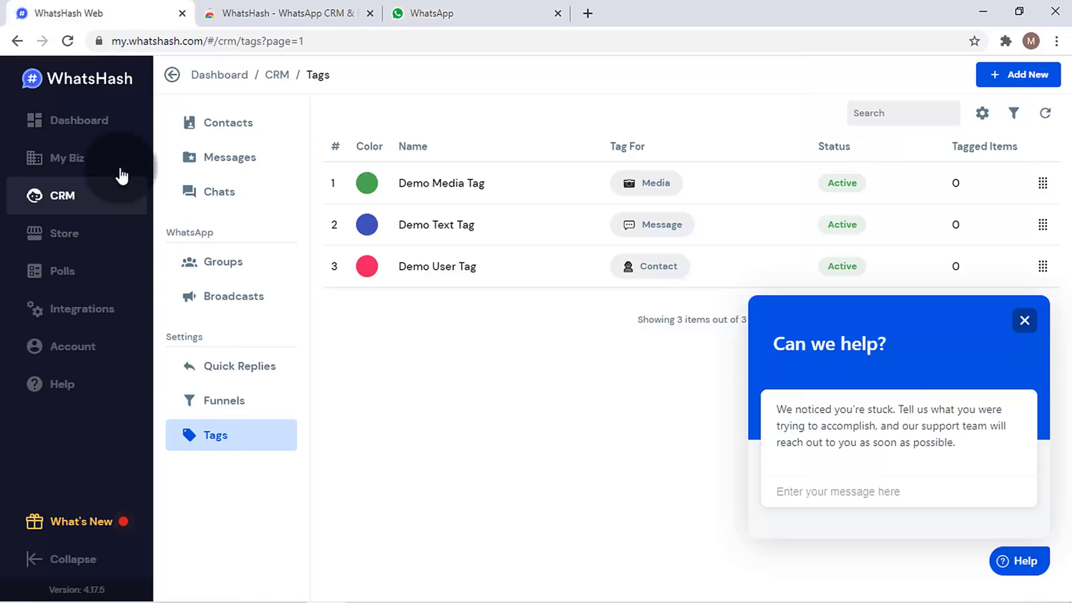
click(241, 135)
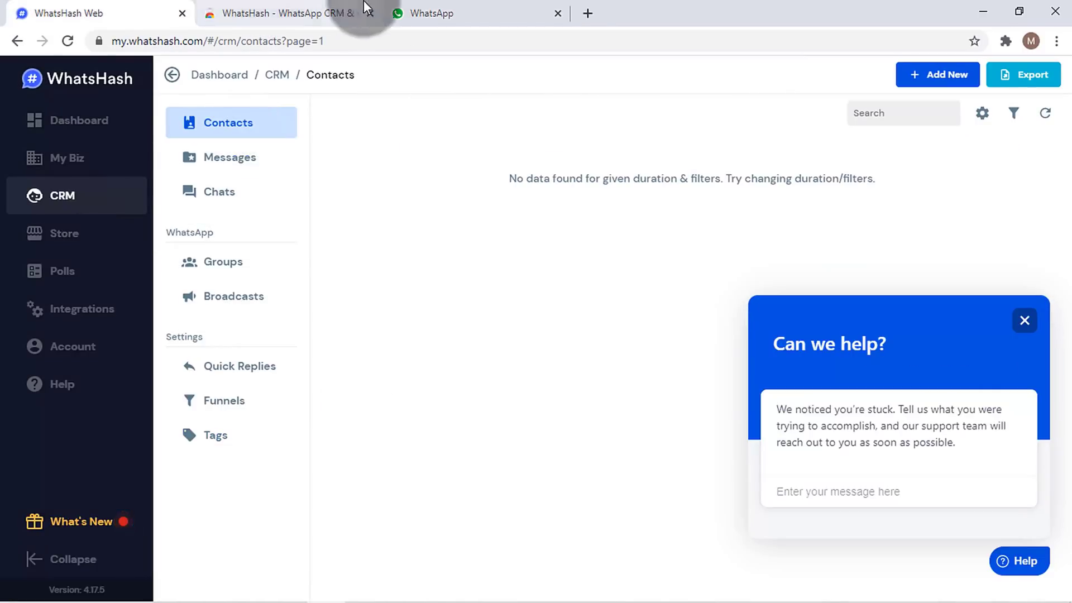
click(537, 13)
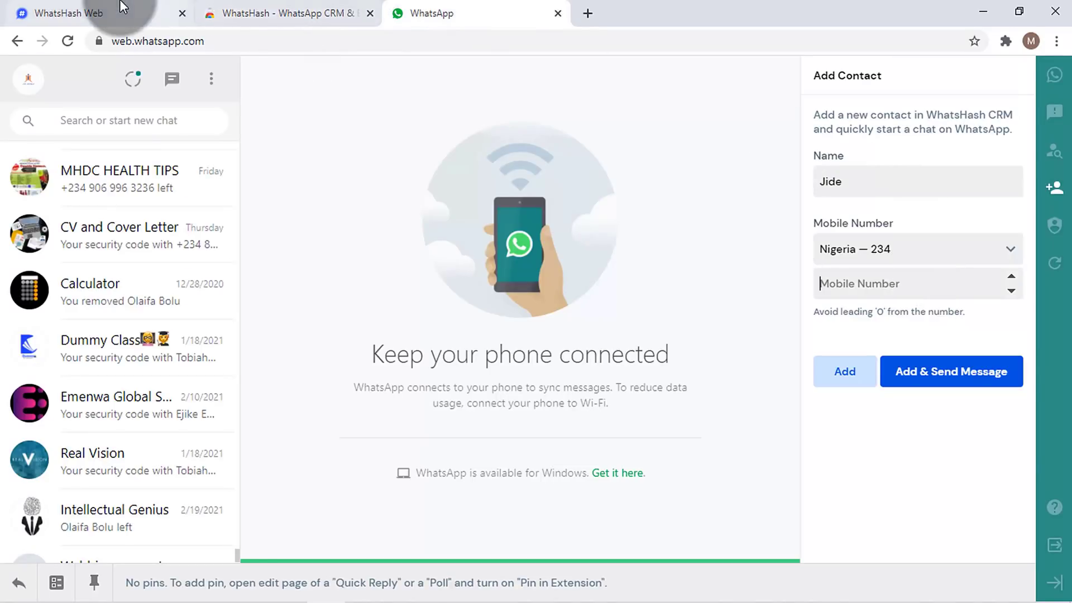
click(62, 12)
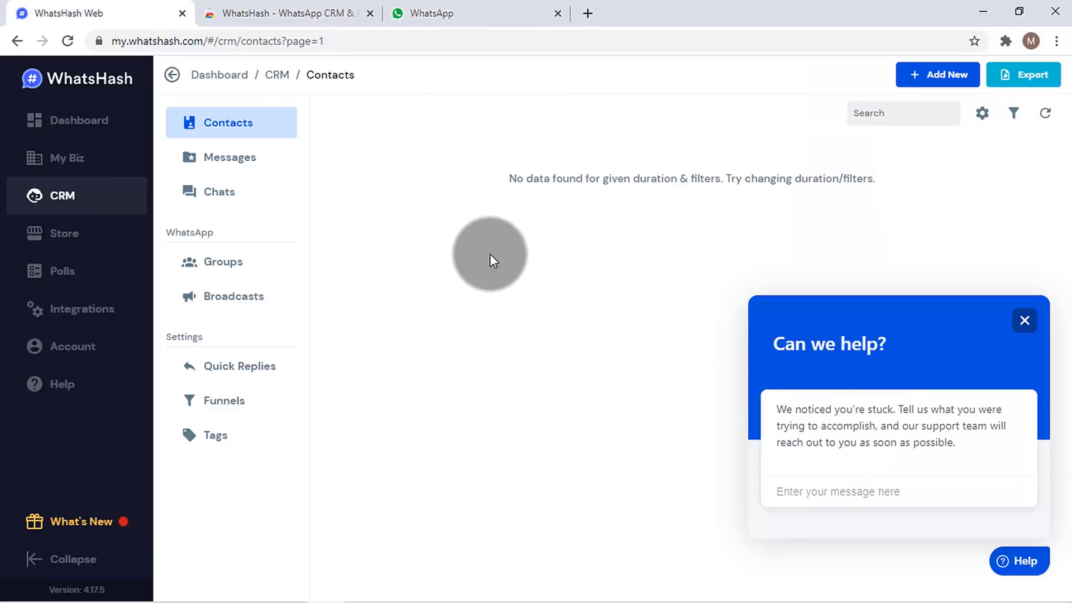
click(486, 6)
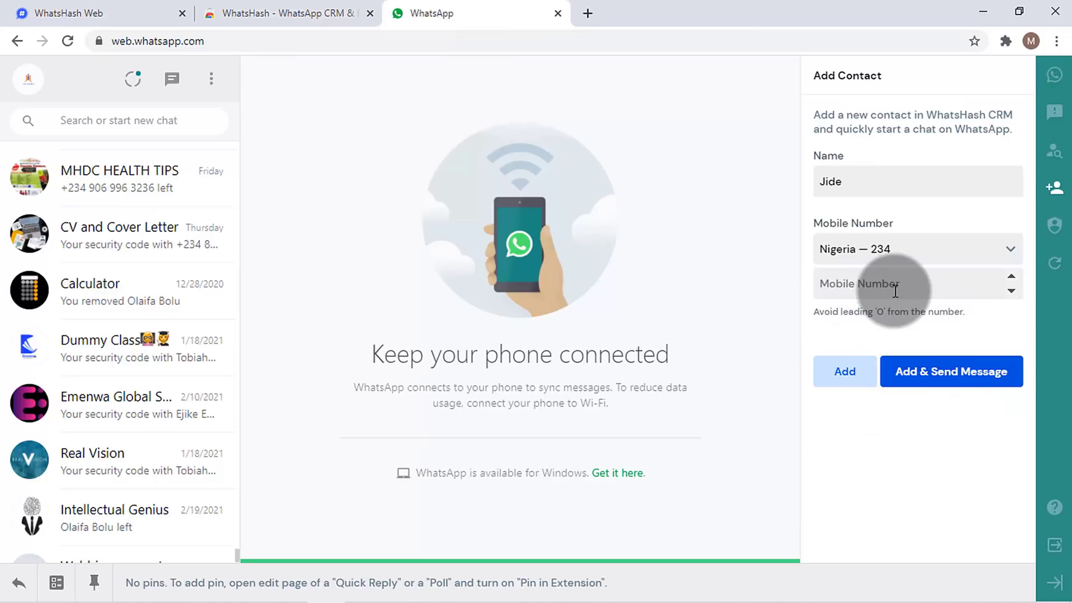
click(1046, 165)
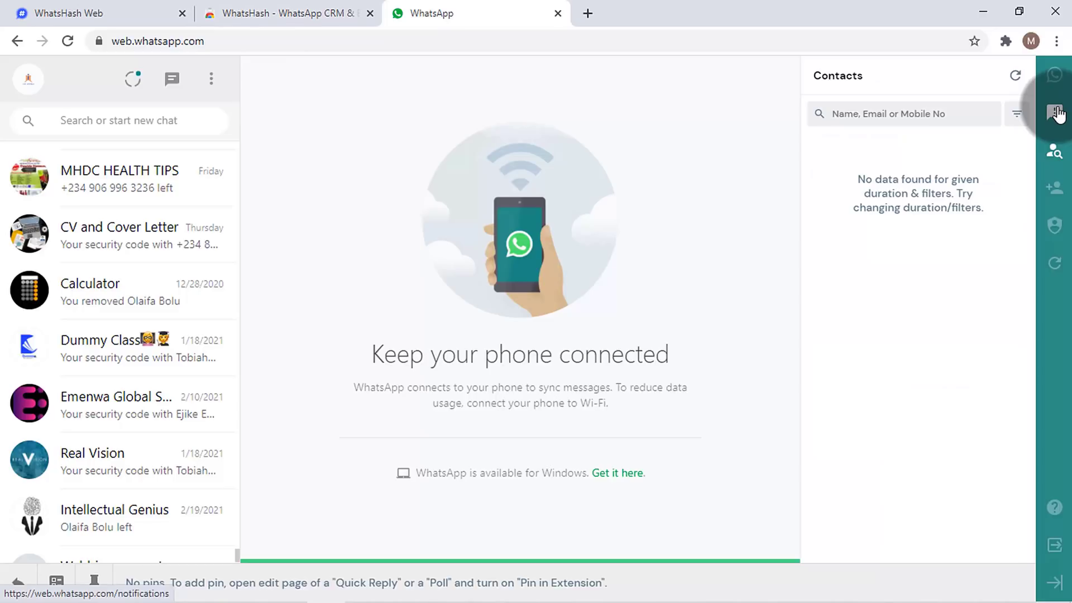
- Browse the CRM's Quick Replies, Funnels and Tags pages, then return to WhatsApp Web
click(106, 12)
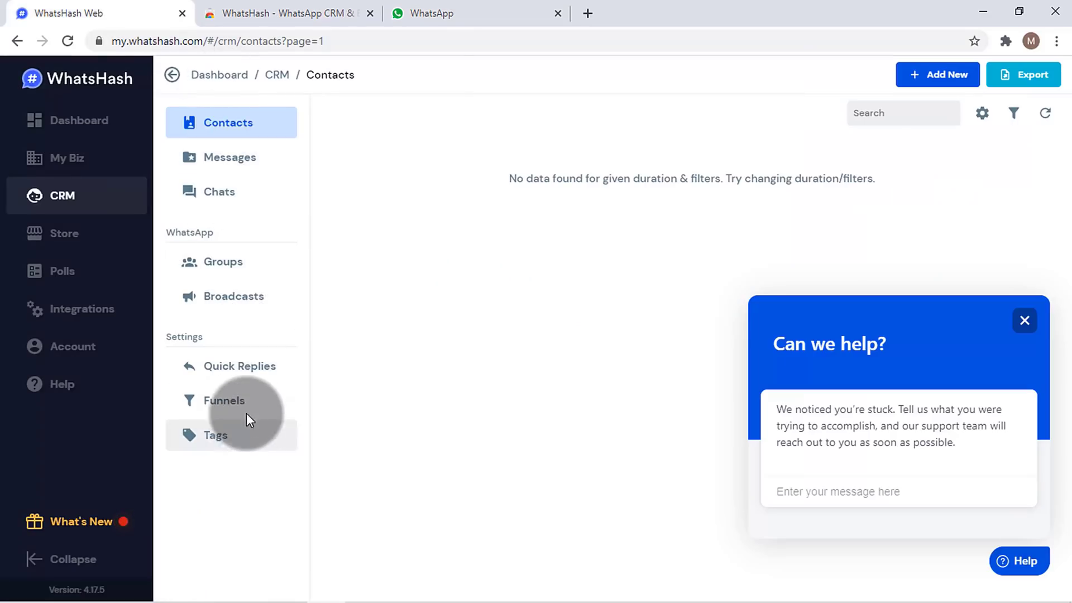
click(248, 371)
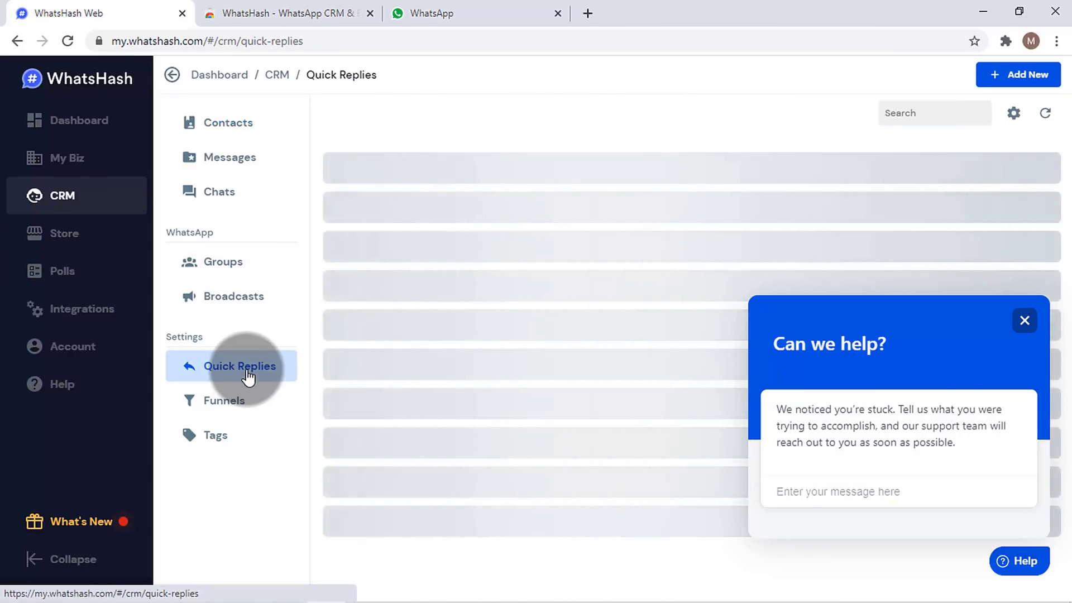
click(232, 406)
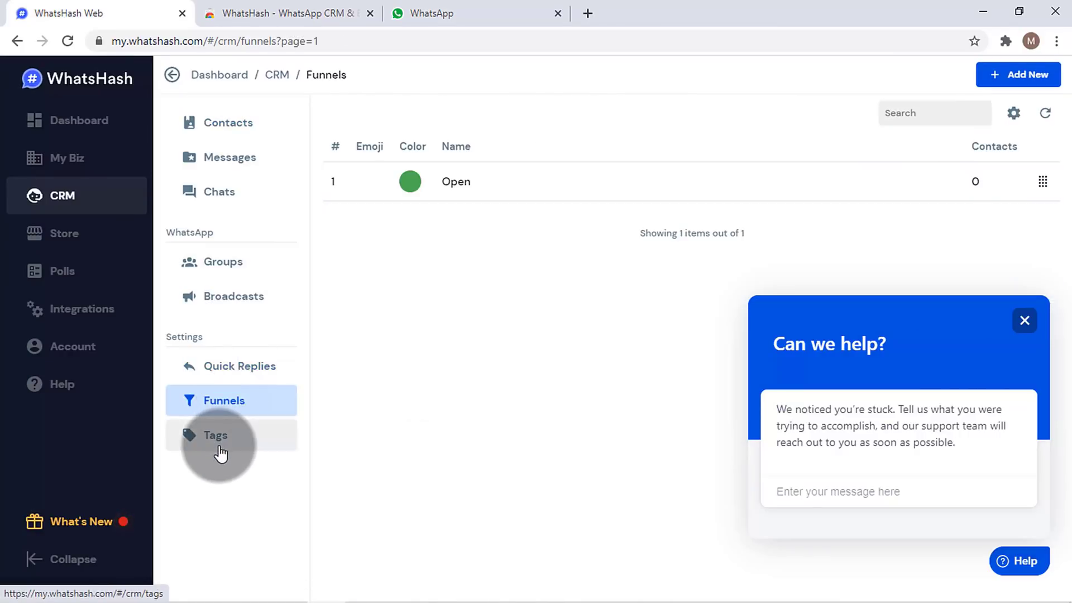
click(219, 446)
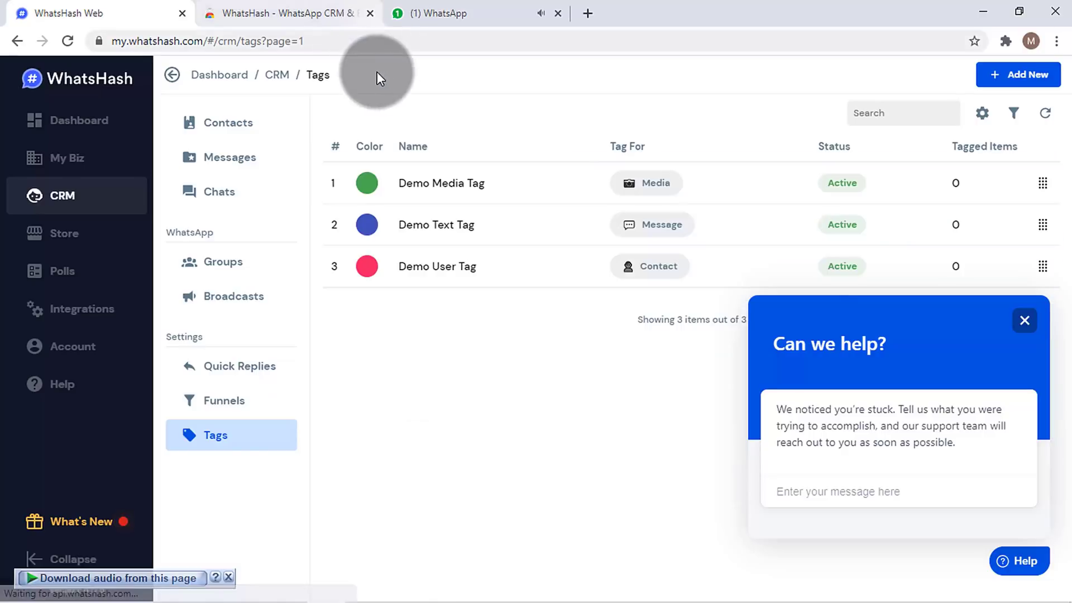
click(454, 13)
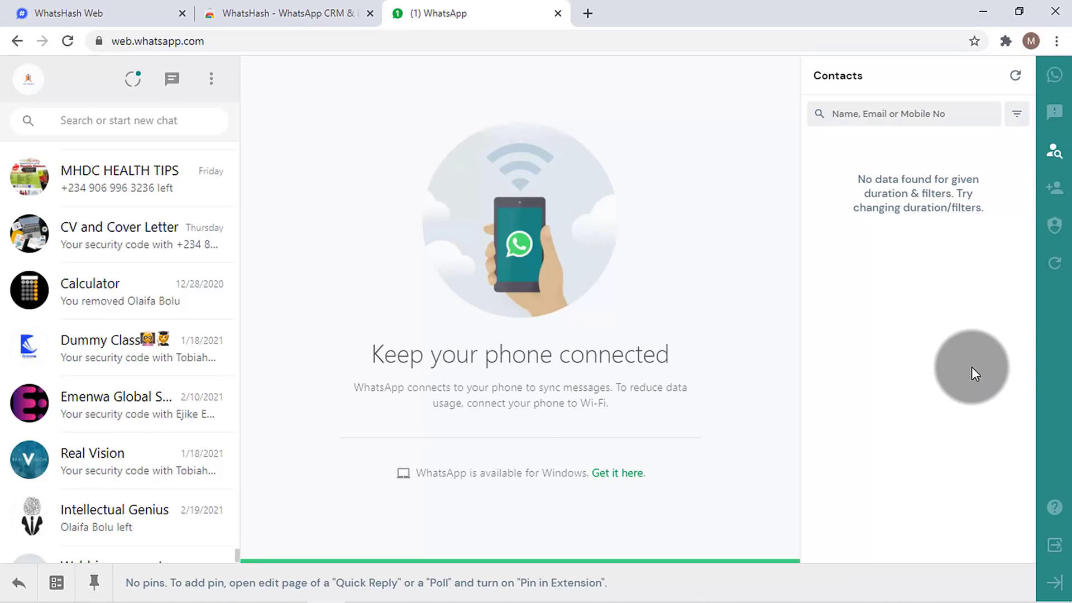
click(50, 12)
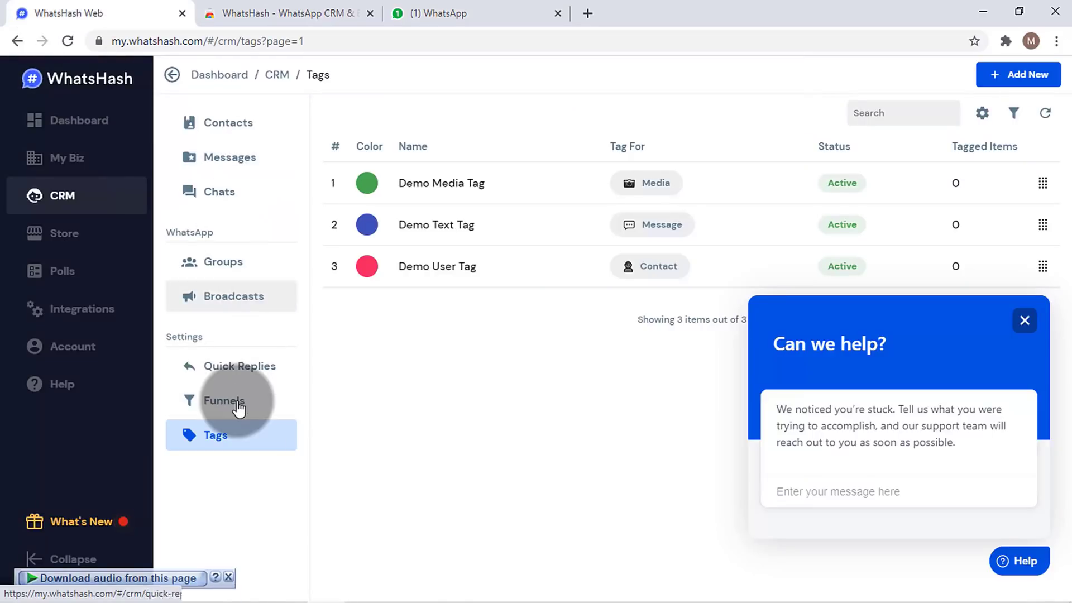
click(454, 10)
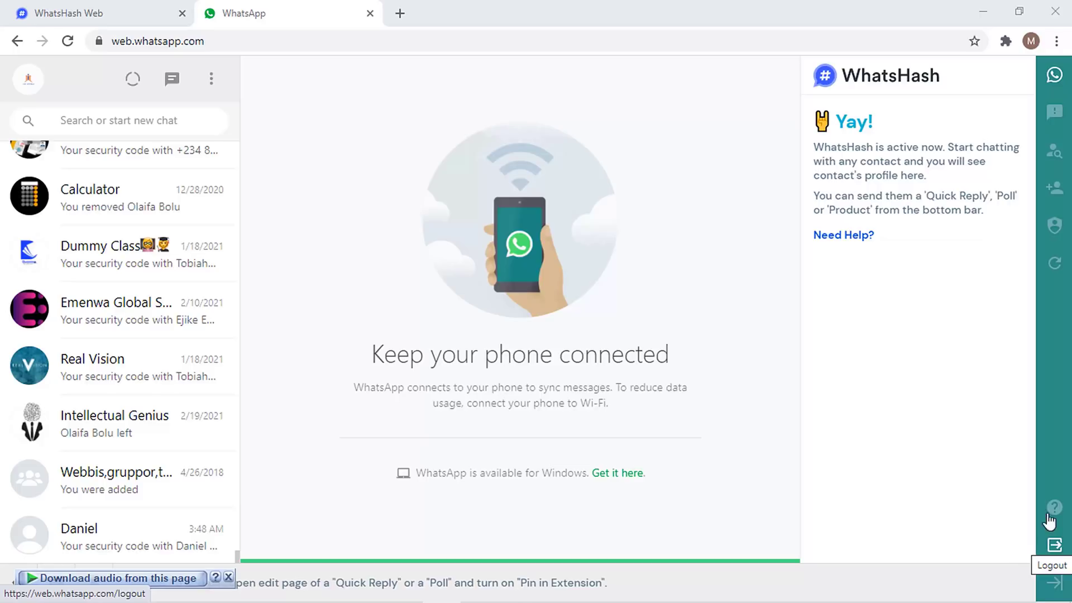
click(100, 15)
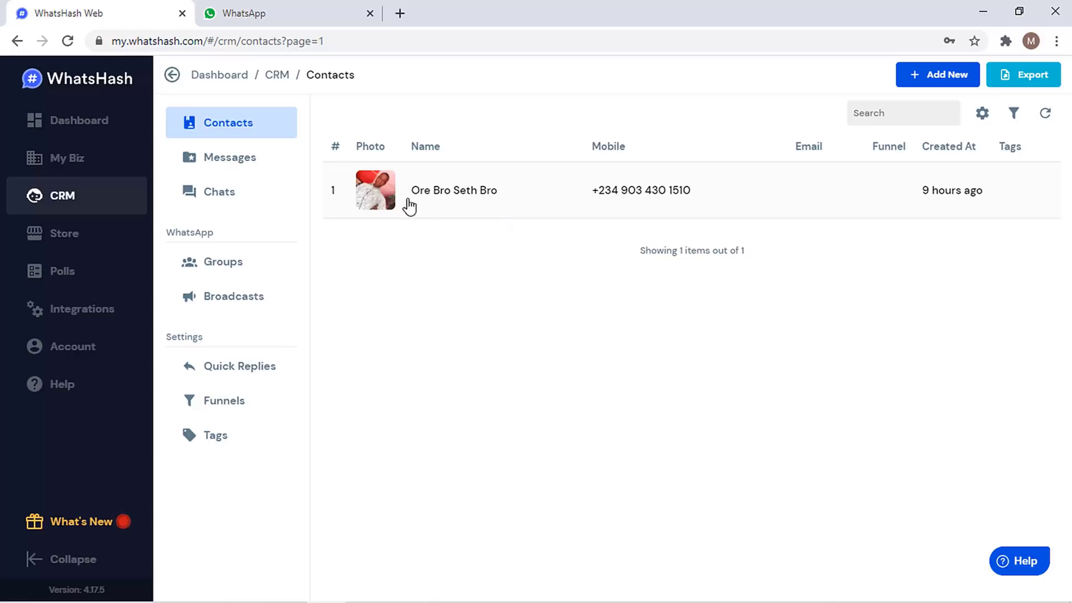
click(277, 14)
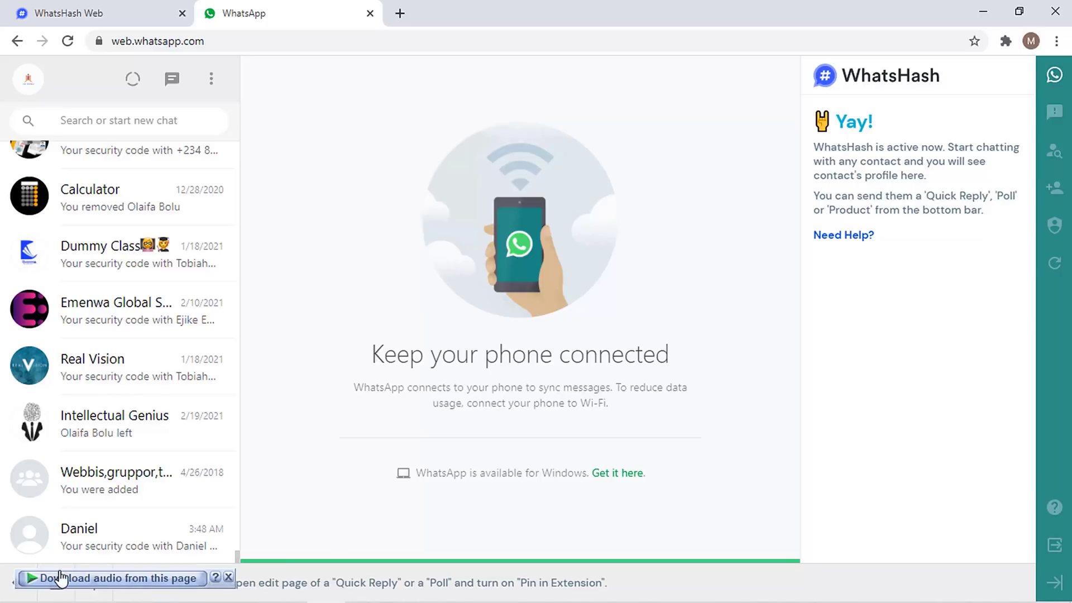
click(229, 574)
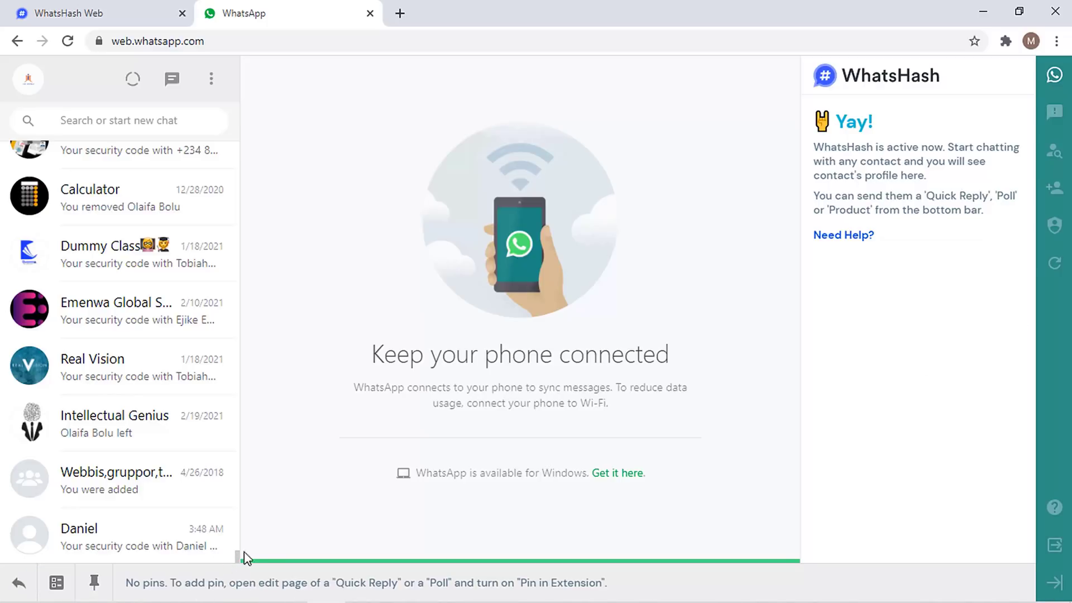
- Add a contact with the person's name and Nigerian mobile number, start their chat, then view CRM contacts
click(1057, 190)
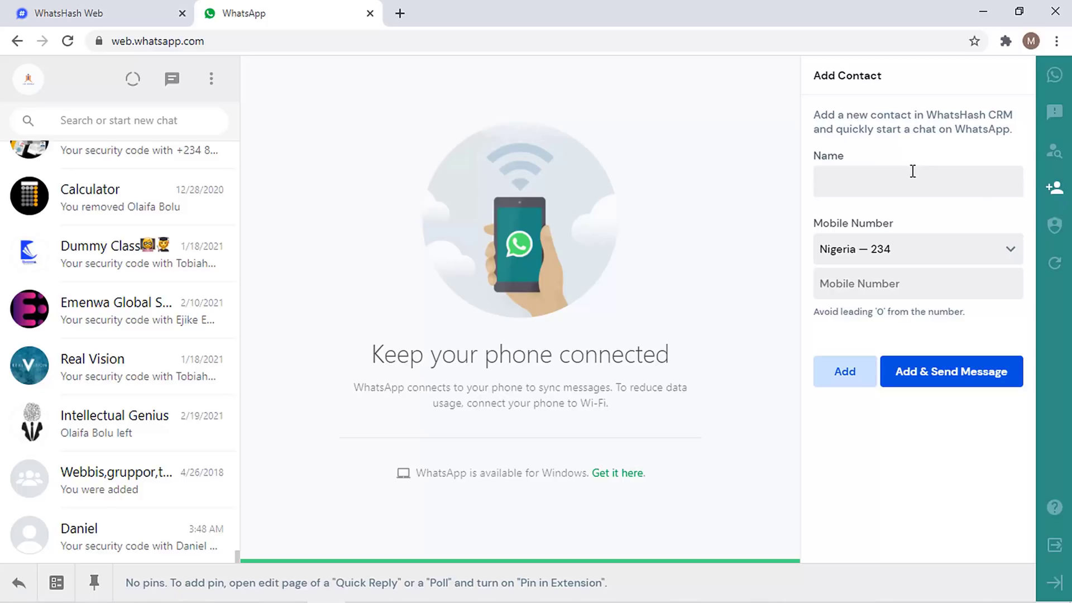
text(jide)
click(909, 281)
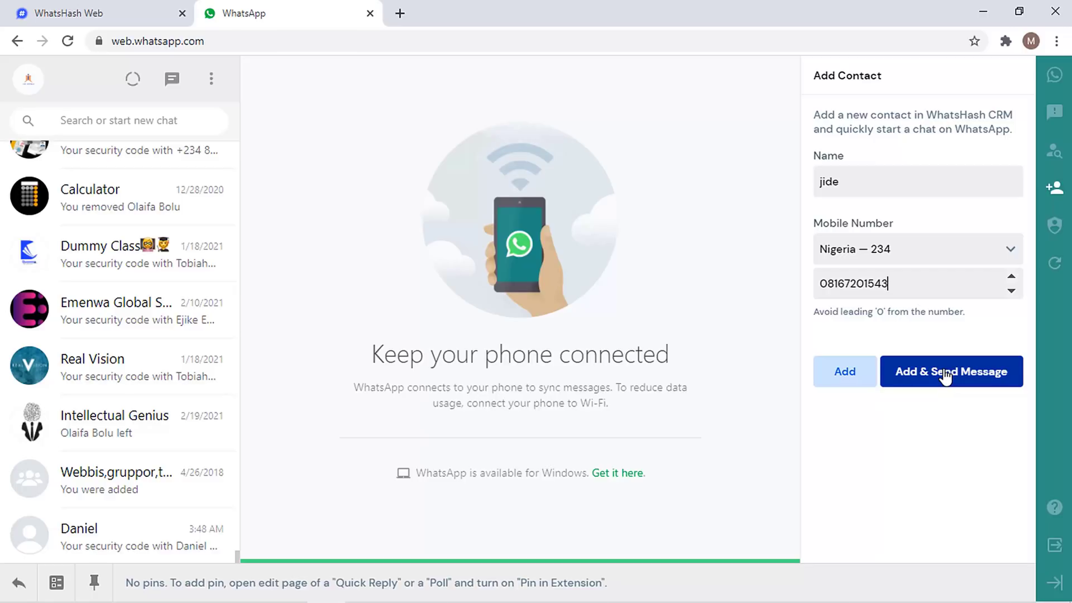
click(944, 377)
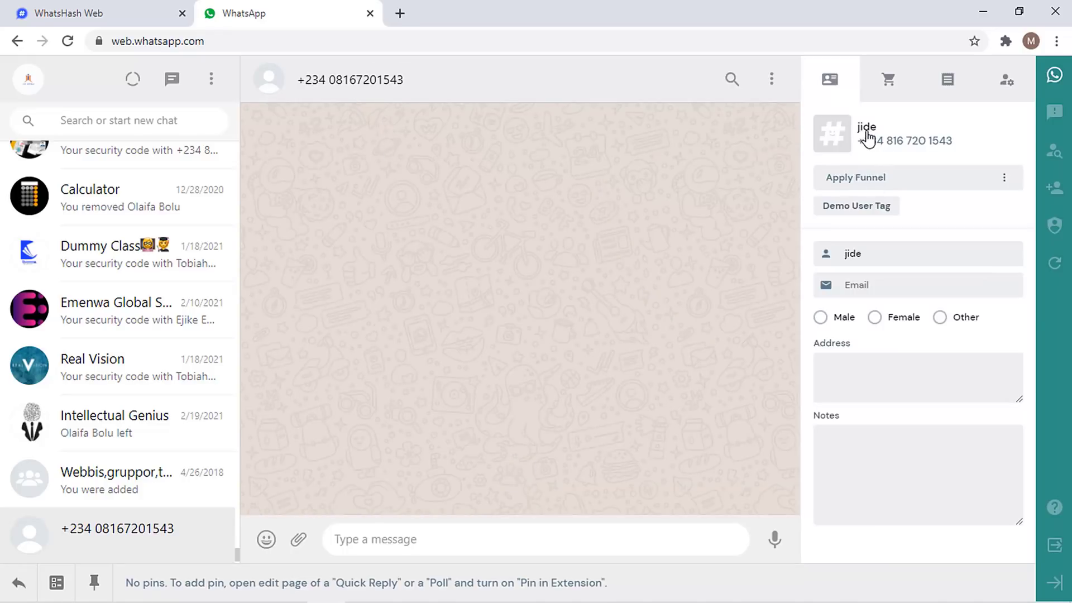
click(141, 9)
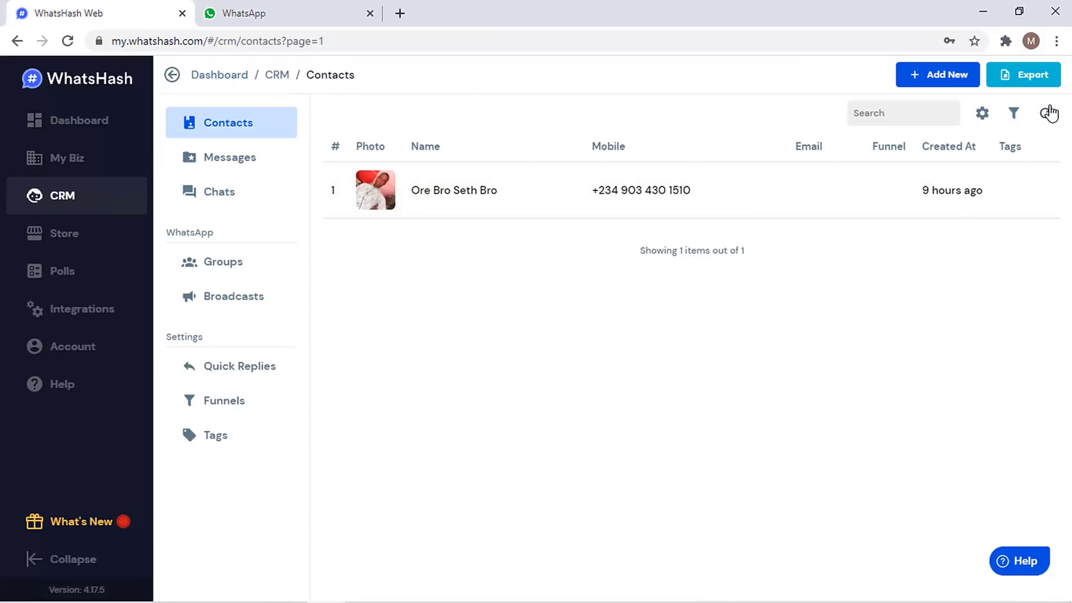
- Refresh CRM contacts, set the new contact's gender to Male, then view the Funnels list
click(1045, 113)
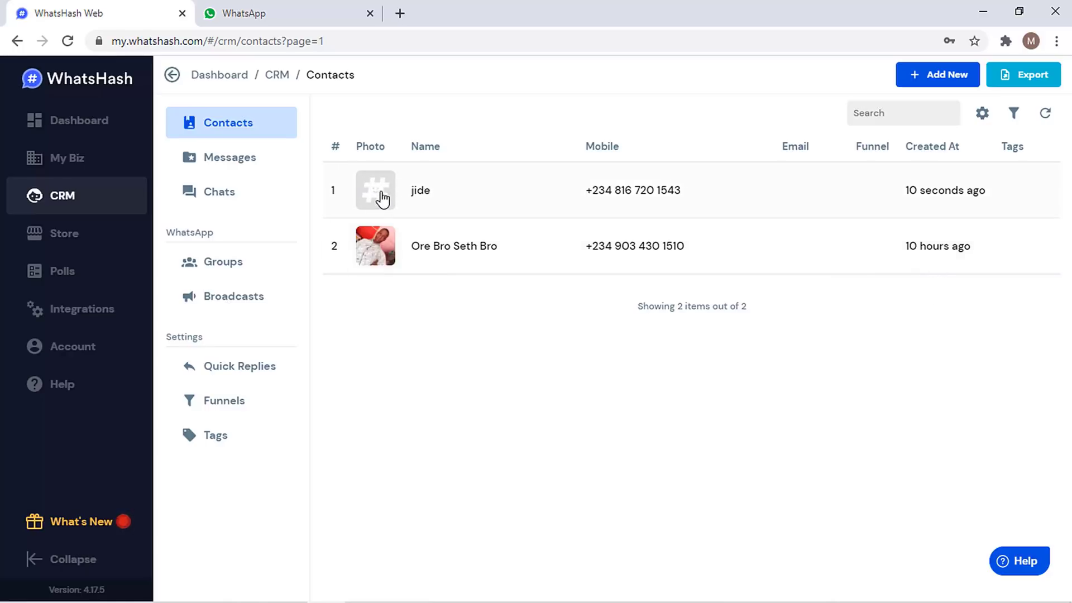
click(281, 7)
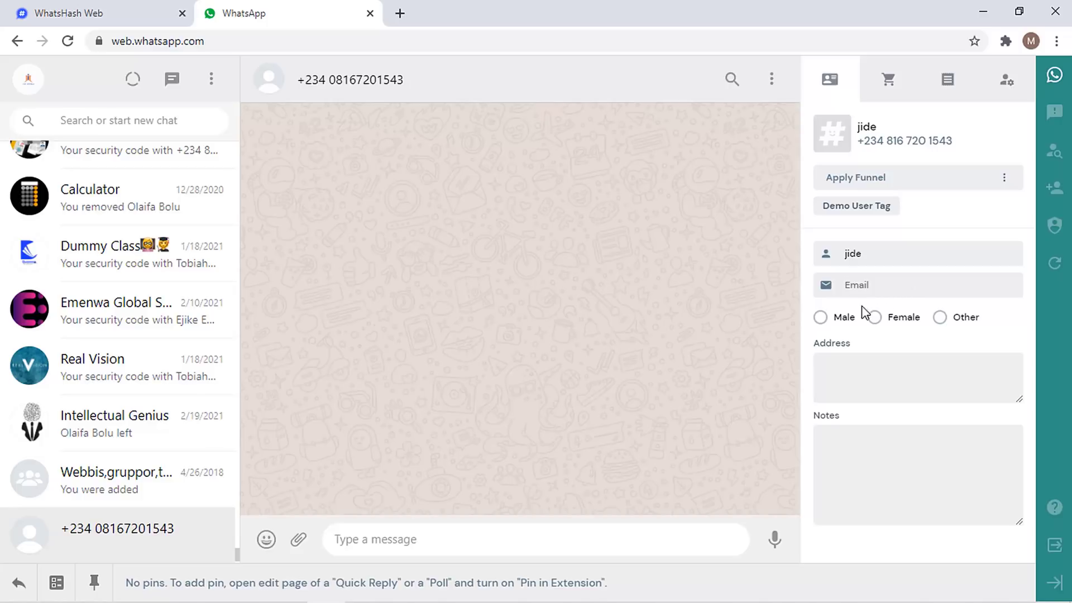
click(840, 324)
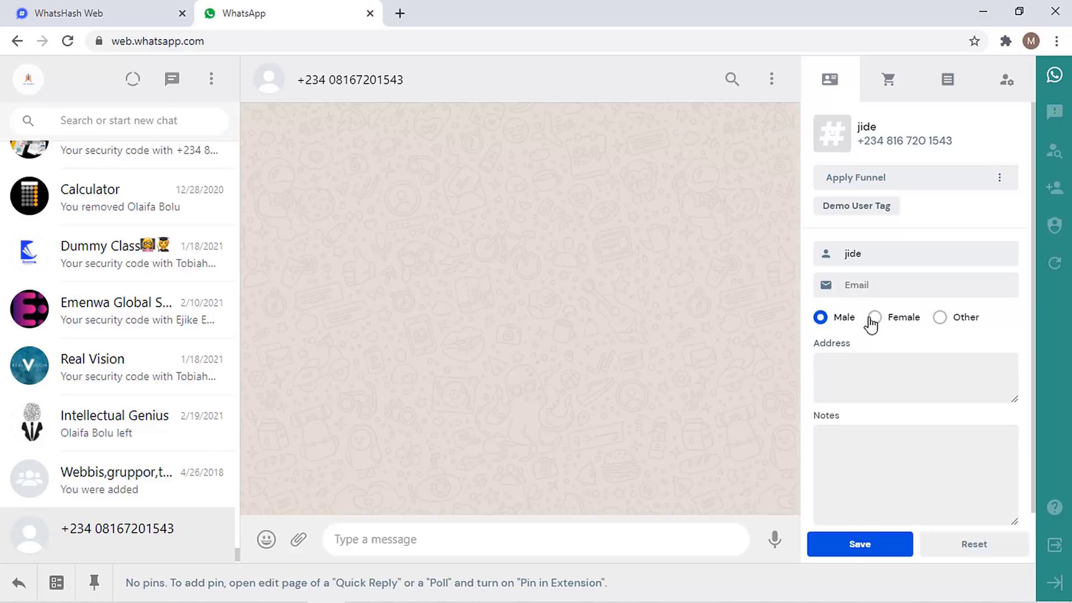
click(897, 286)
click(151, 7)
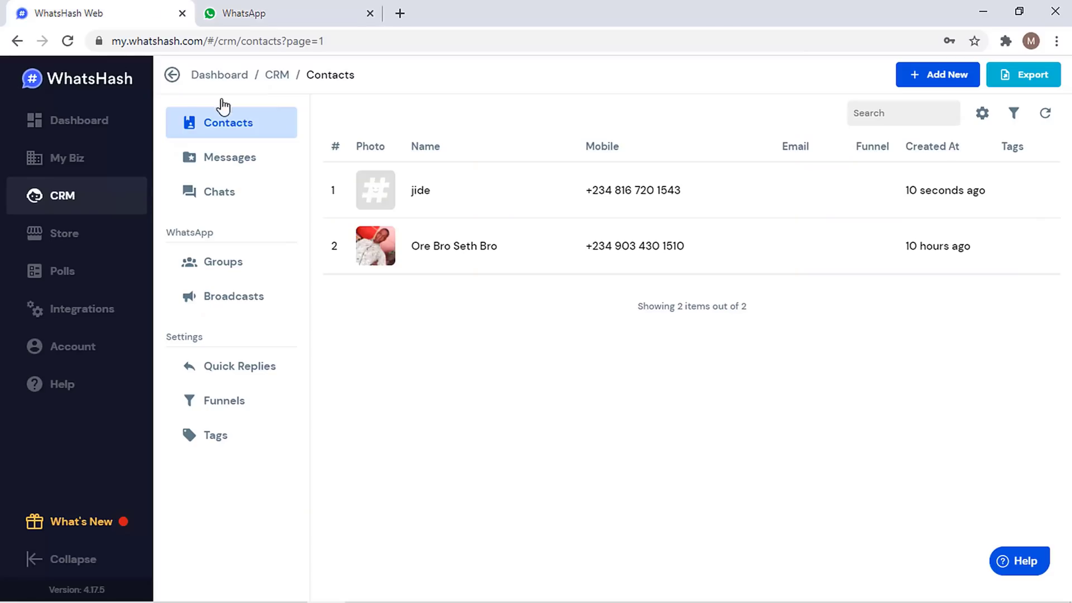
click(214, 397)
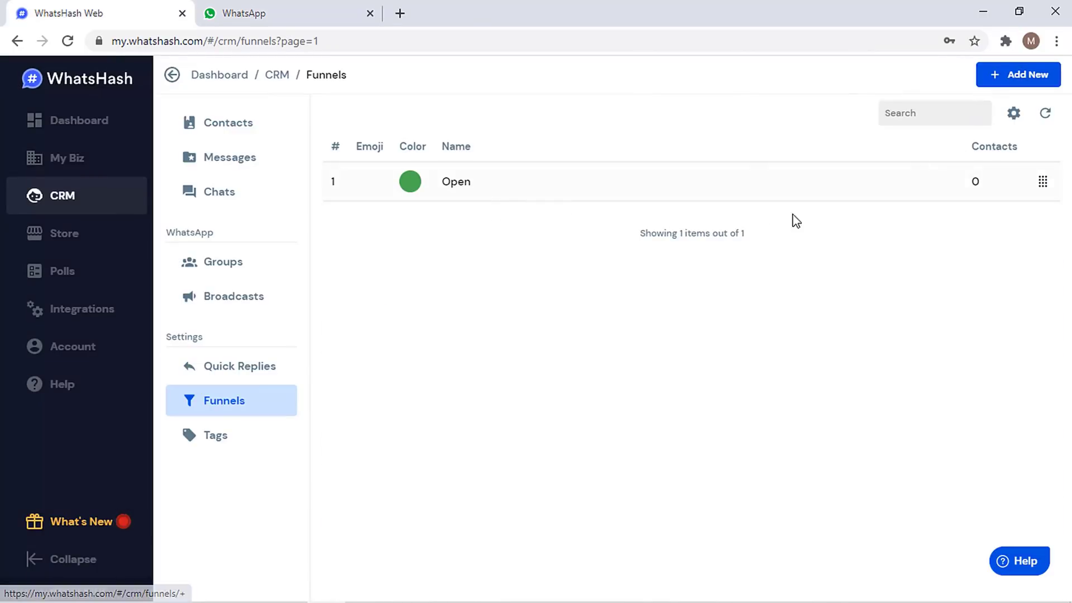
- Show the CRM Contacts list, then return to the new contact's WhatsApp chat and scroll down
click(261, 136)
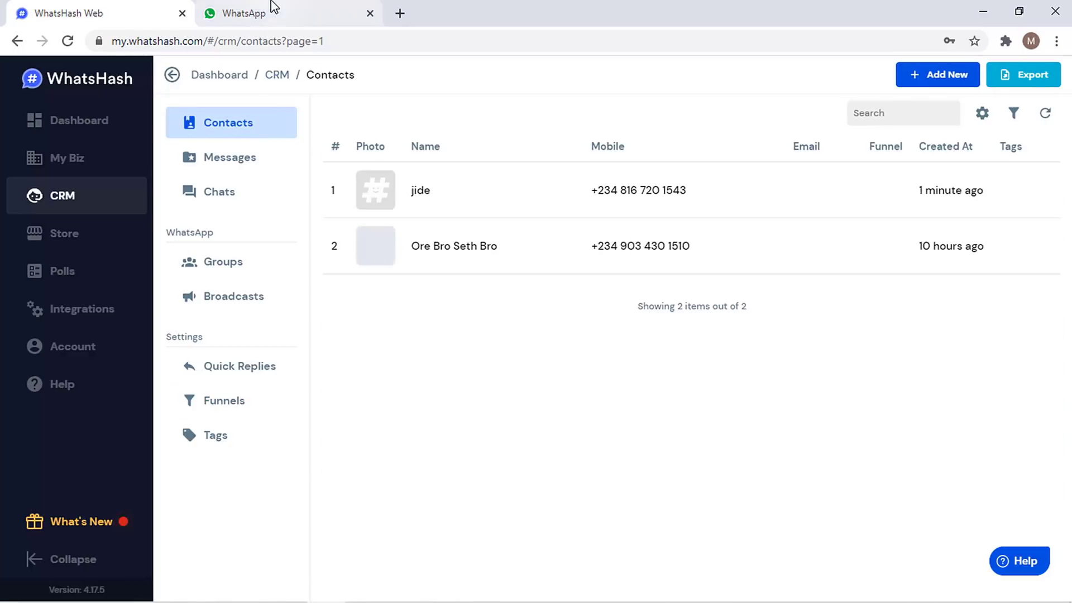
click(270, 11)
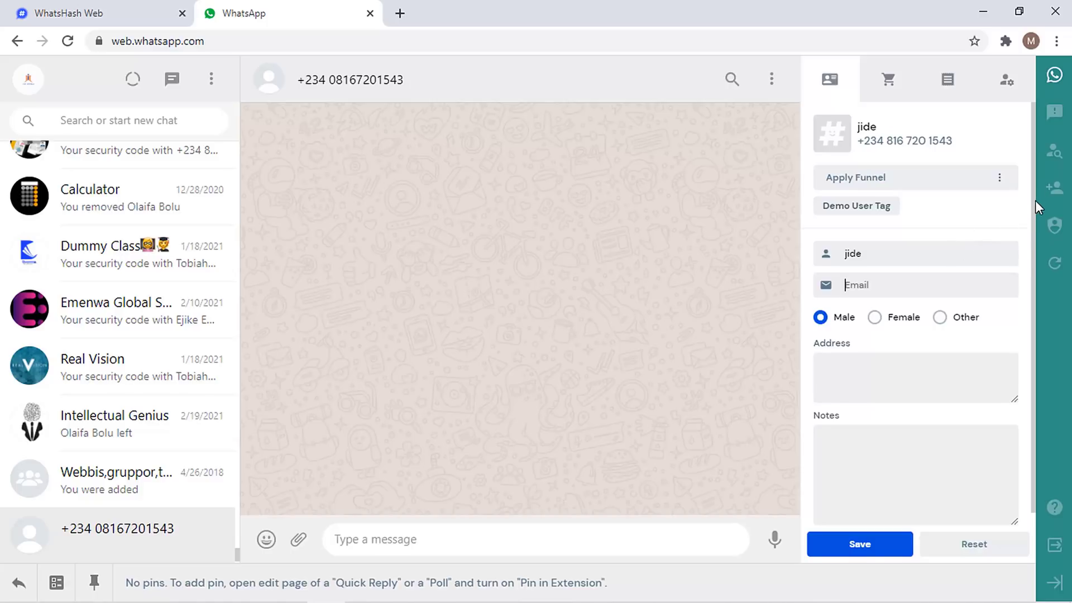
scroll(1035, 200, down, 1)
- Send the message 'hi' to the new contact
click(420, 539)
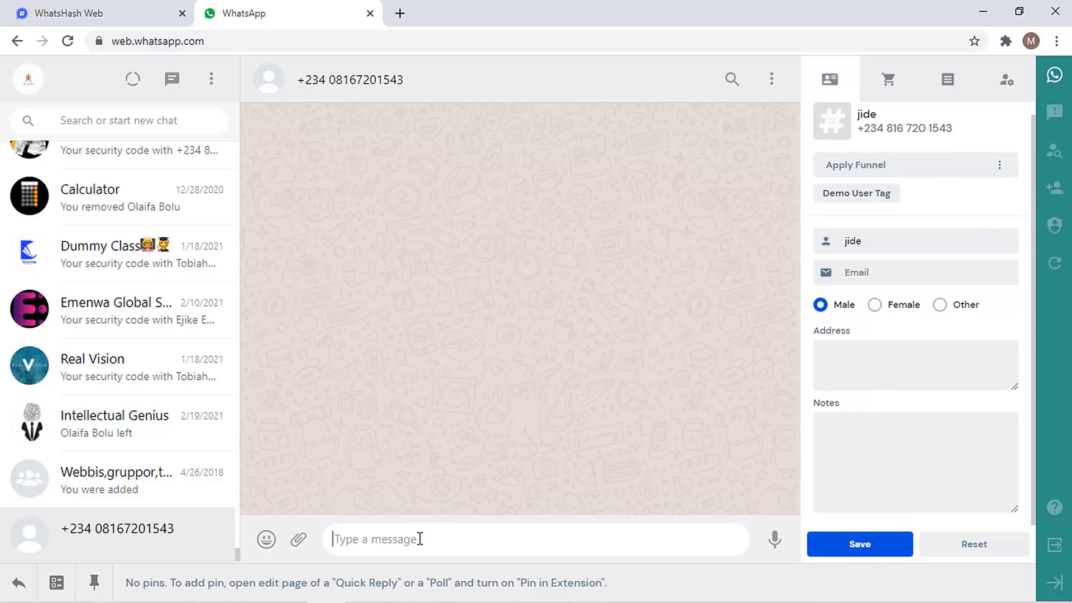
text(hi)
key(Return)
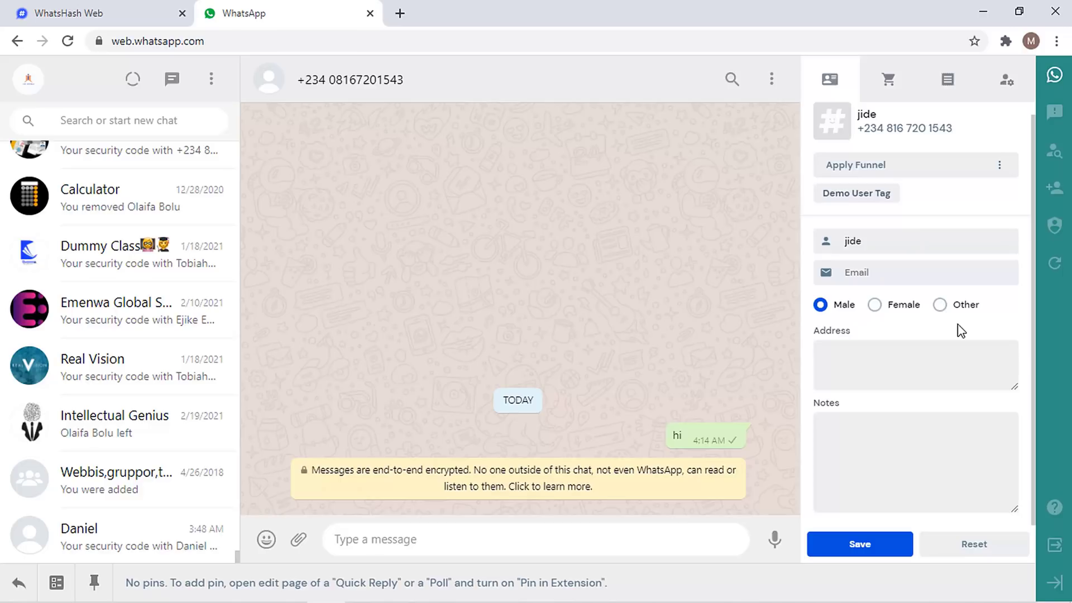
- Save the contact's Male gender, open the Emenwa Global Services group, then go to CRM contacts
click(894, 547)
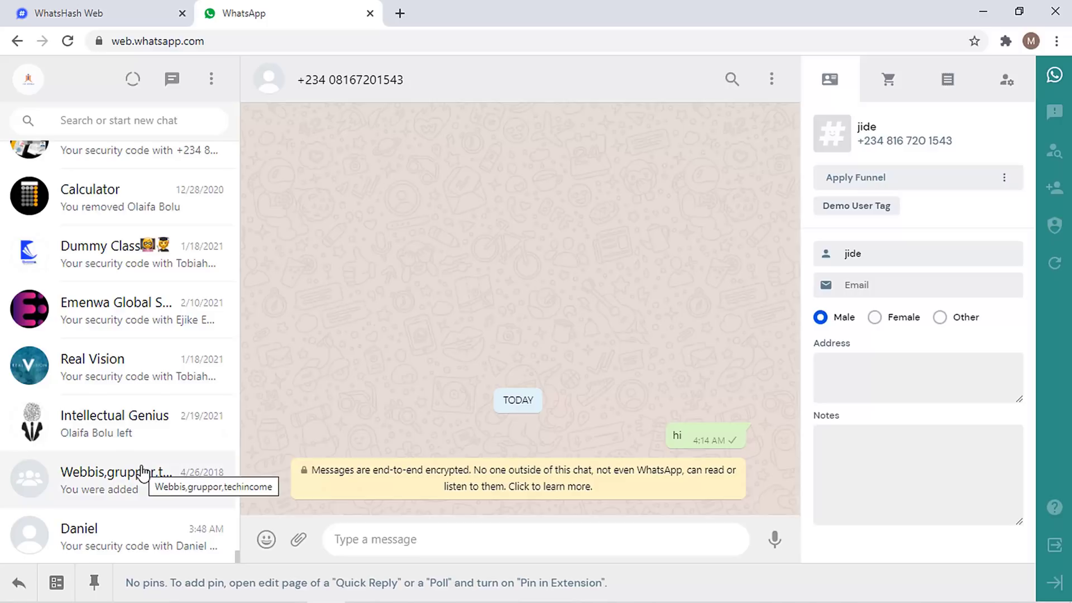
click(117, 324)
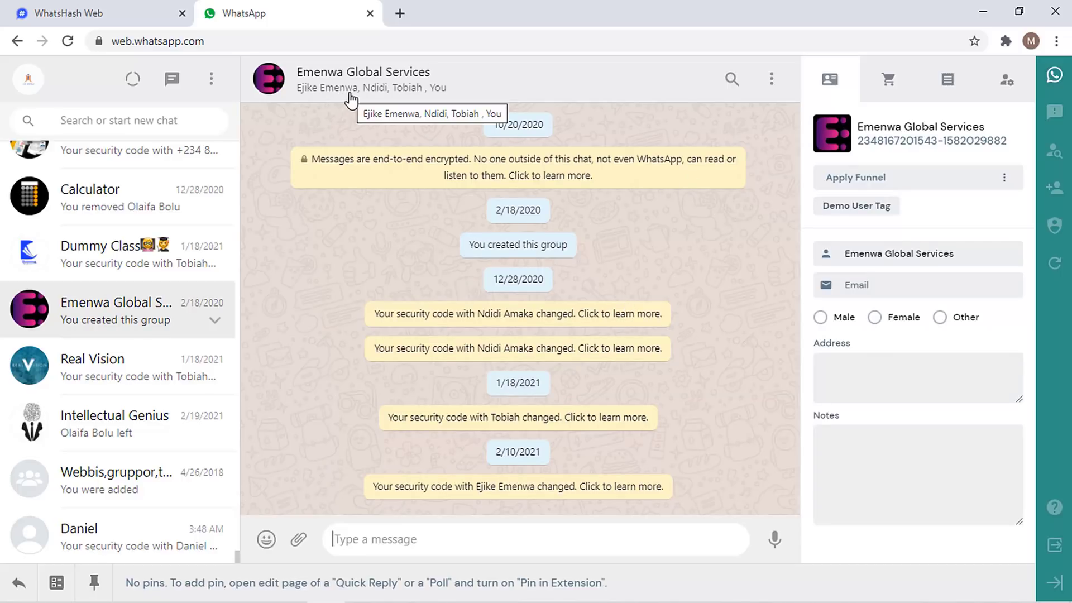
click(132, 17)
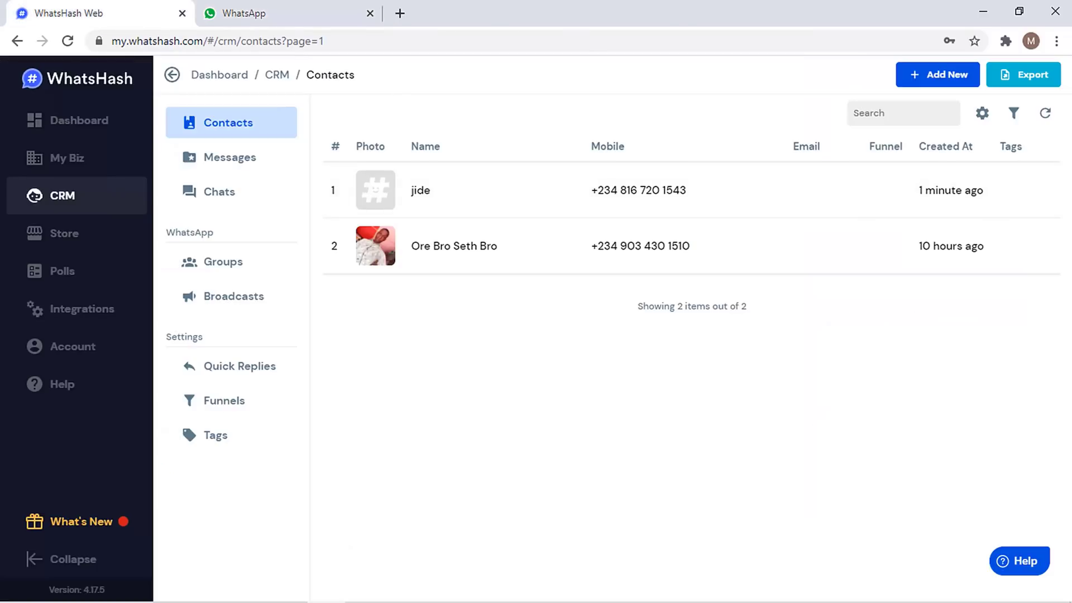
- Refresh the contacts to import the group's members, then open the third contact's profile
click(1046, 113)
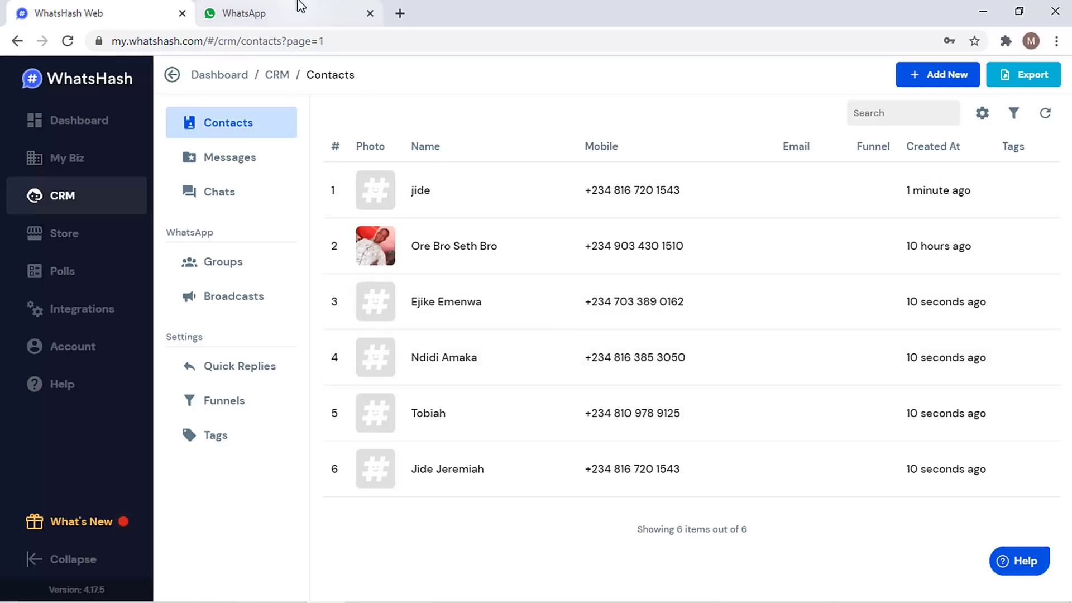
click(441, 302)
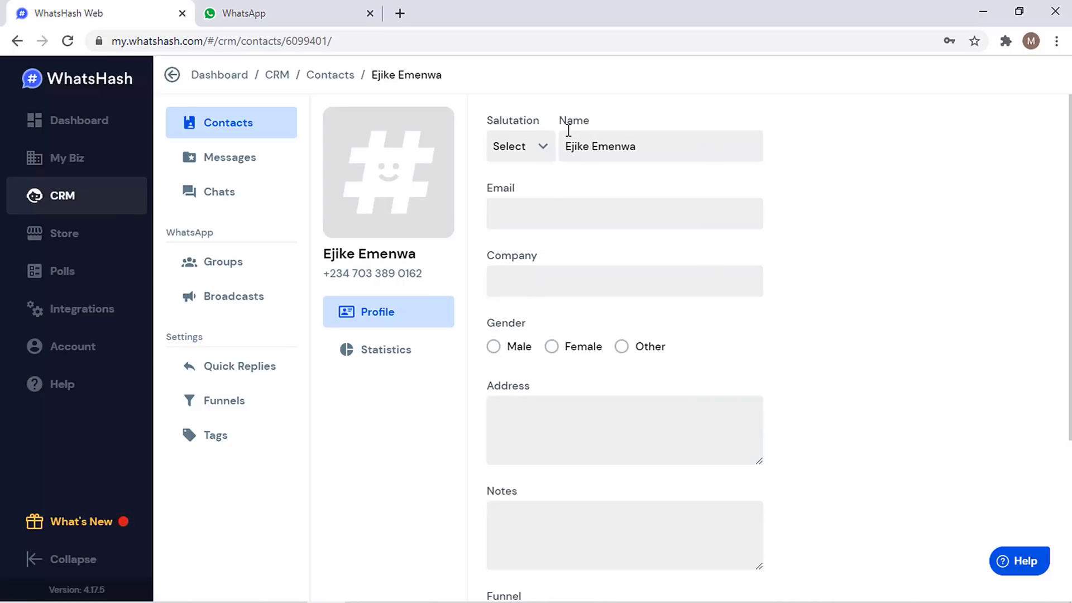
- Open and dismiss the salutation and funnel menus unchanged, then return to the group chat
click(542, 161)
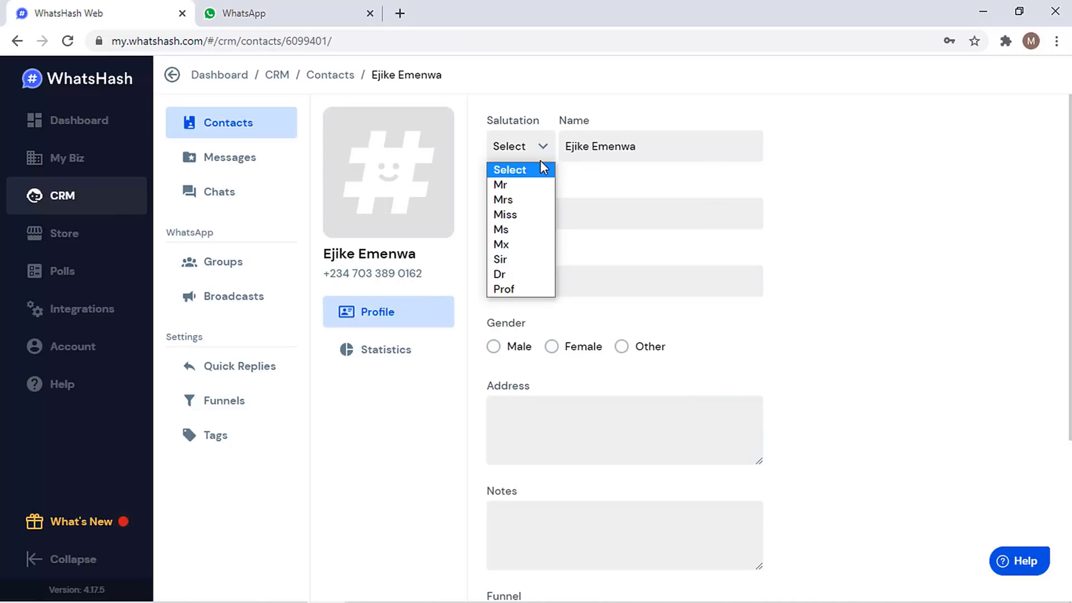
click(626, 194)
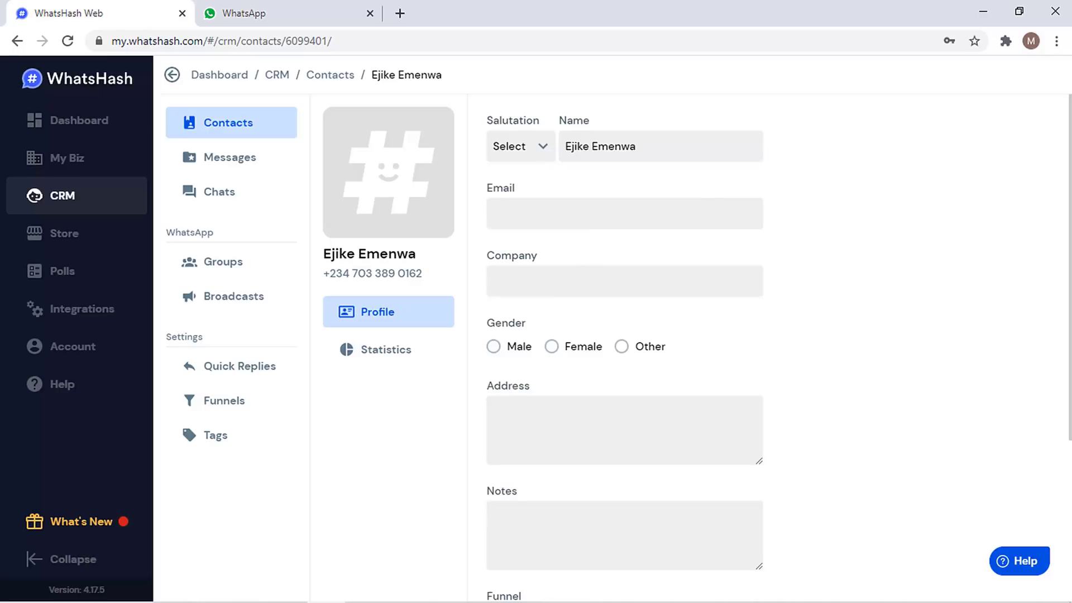
scroll(624, 335, down, 4)
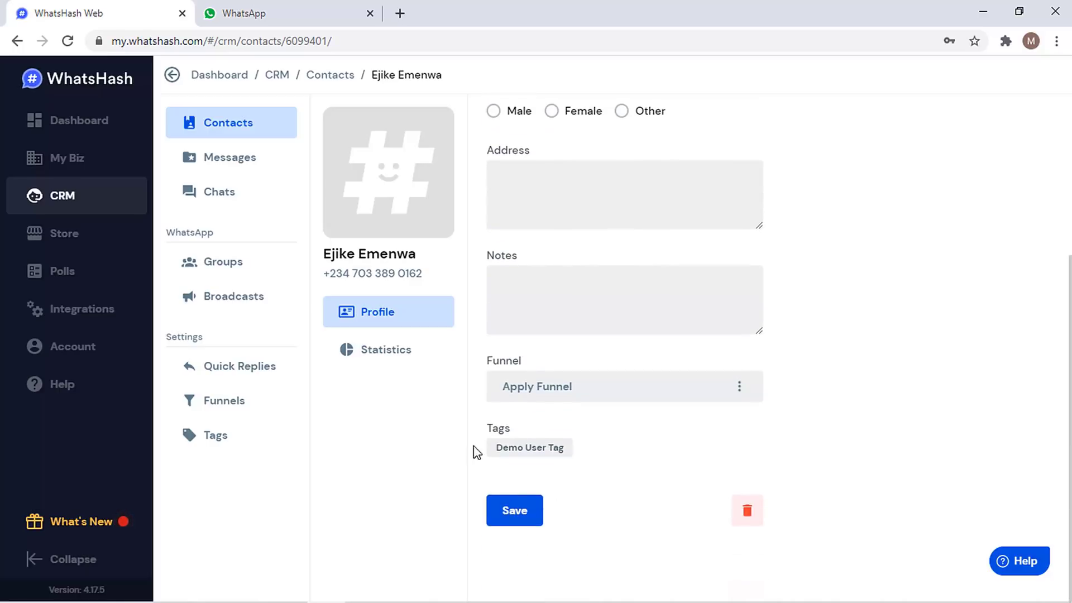
click(581, 389)
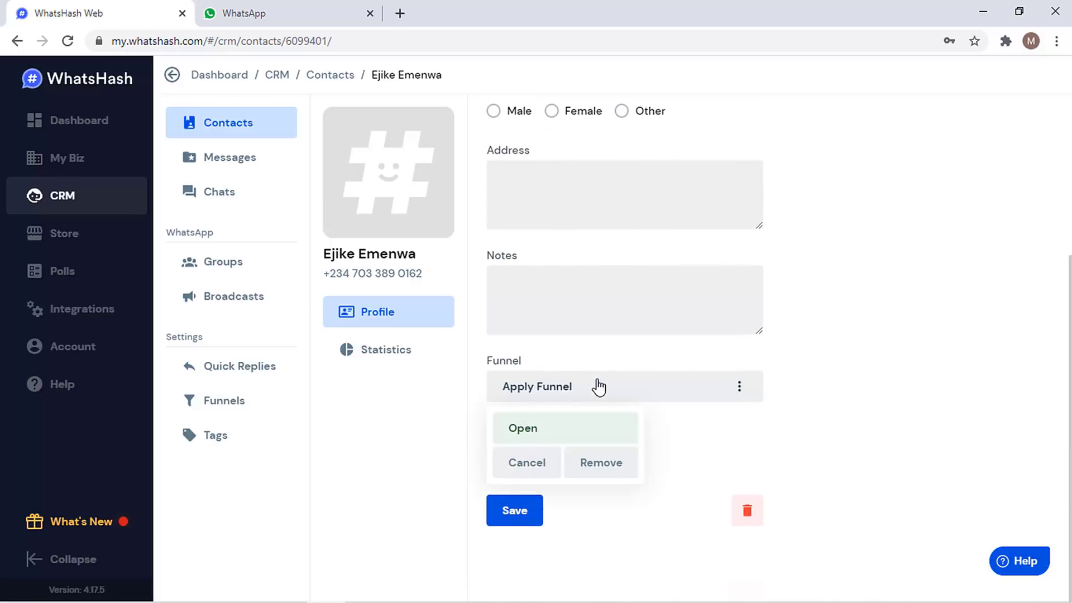
click(910, 350)
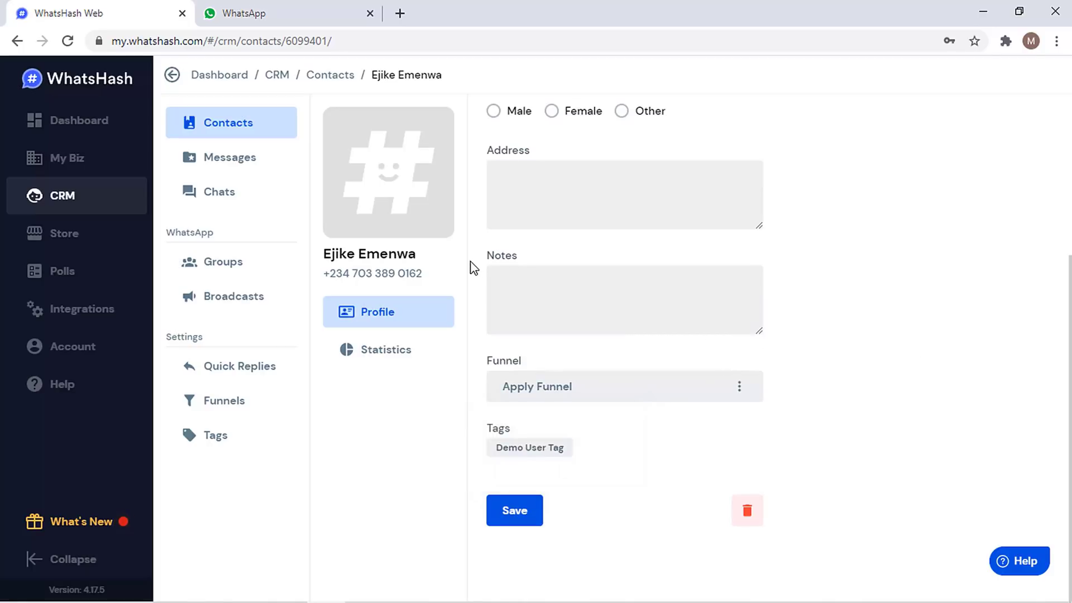
click(240, 12)
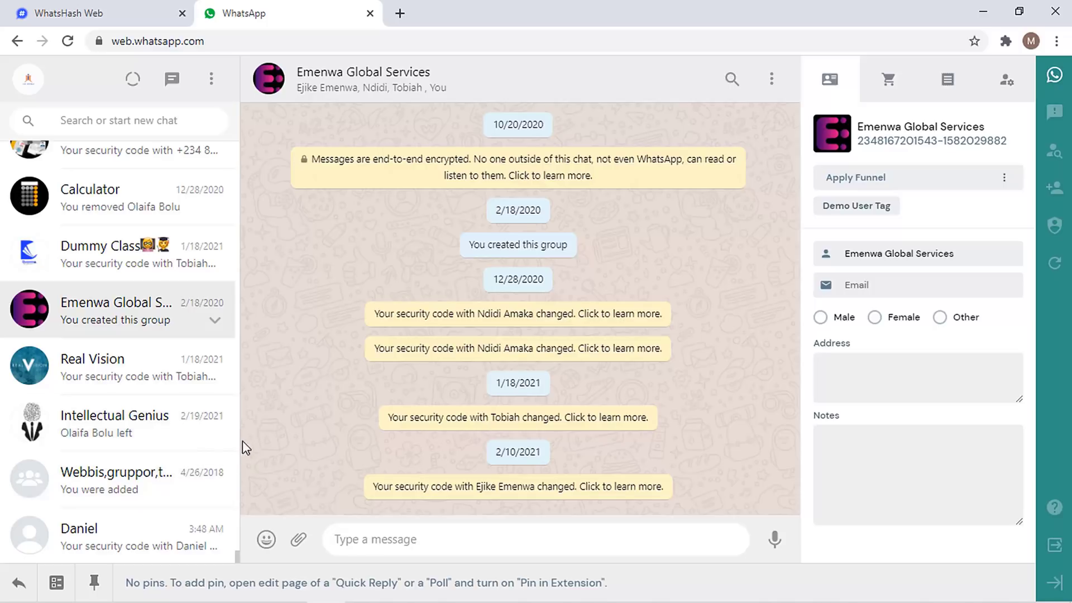
- Open a one-to-one WhatsApp chat to sync its contact, then show the full CRM contacts list
click(100, 535)
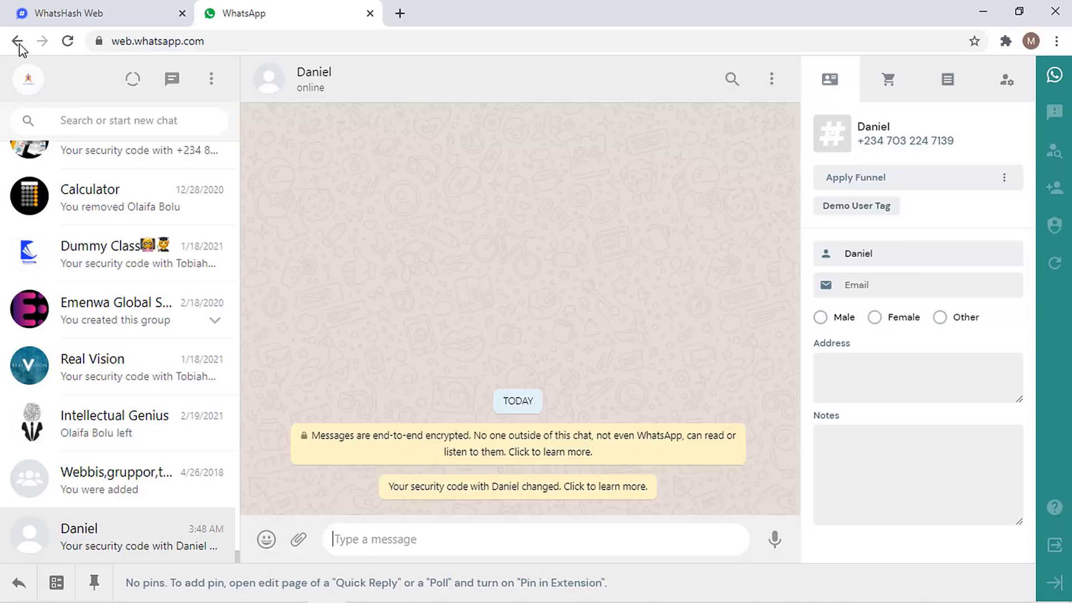
click(90, 8)
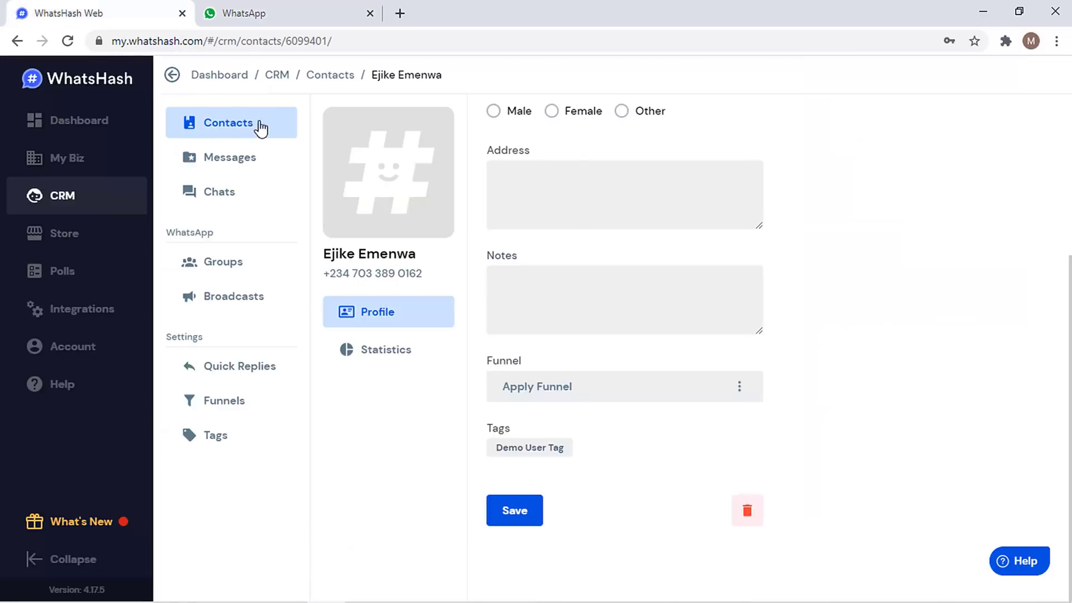
click(222, 121)
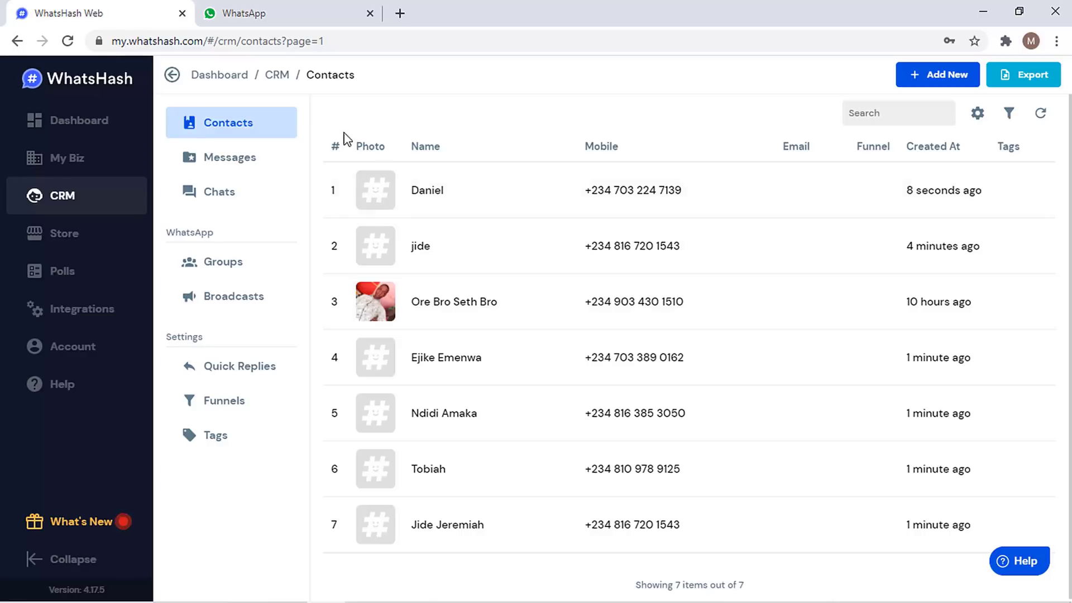
- Open the newly synced contact's profile at the top of the list and scroll through its details
click(427, 189)
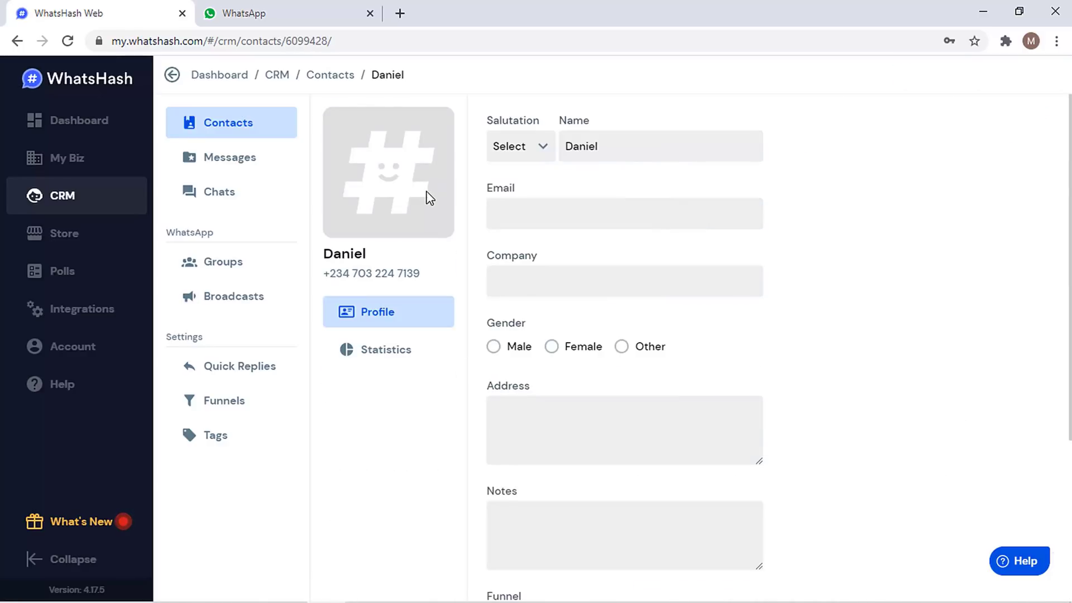
scroll(625, 346, down, 4)
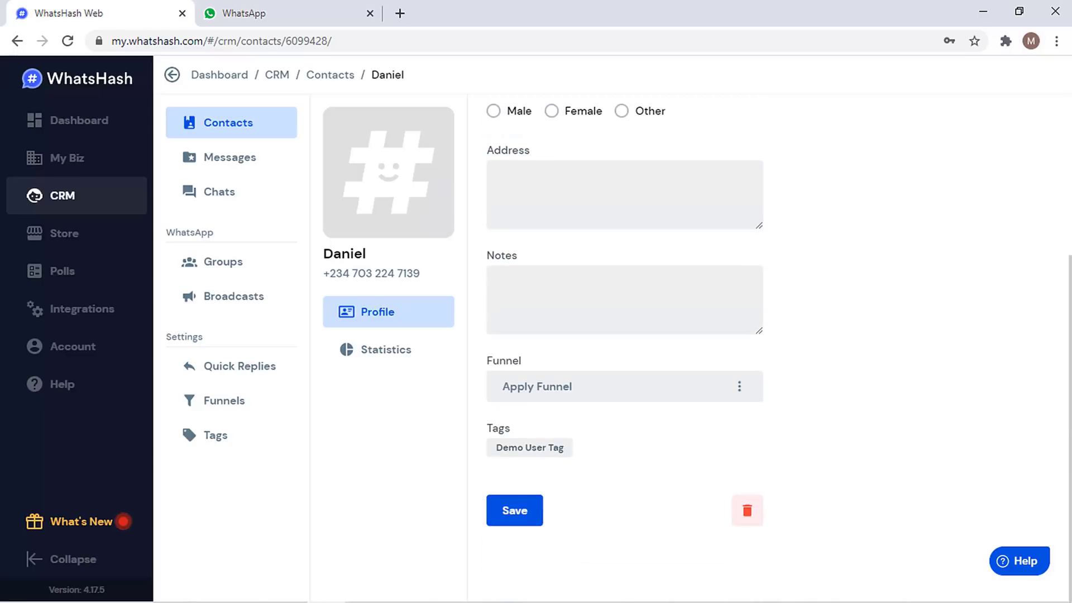
scroll(625, 346, up, 3)
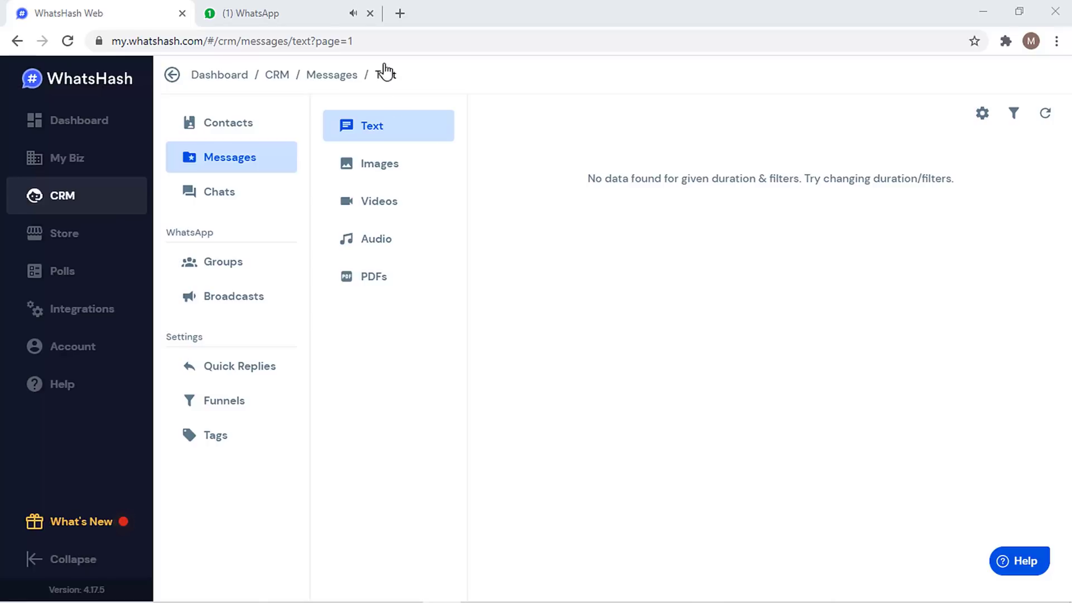
- Return to WhatsApp Web's open one-to-one chat
click(333, 12)
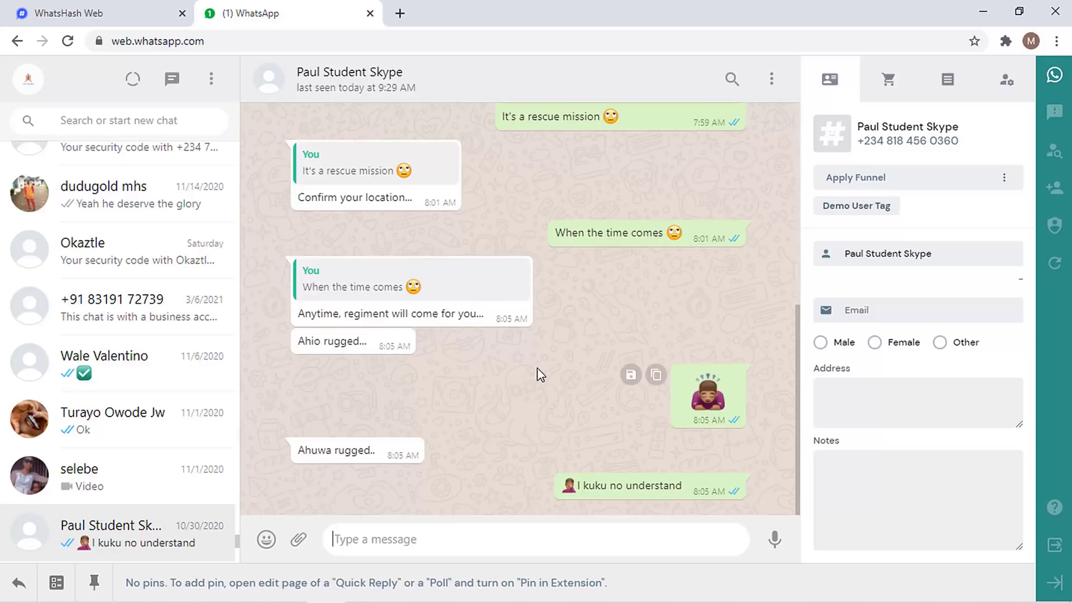
- Save the 'Anytime, regiment will come for you...' message to the CRM with Demo Text Tag
click(106, 309)
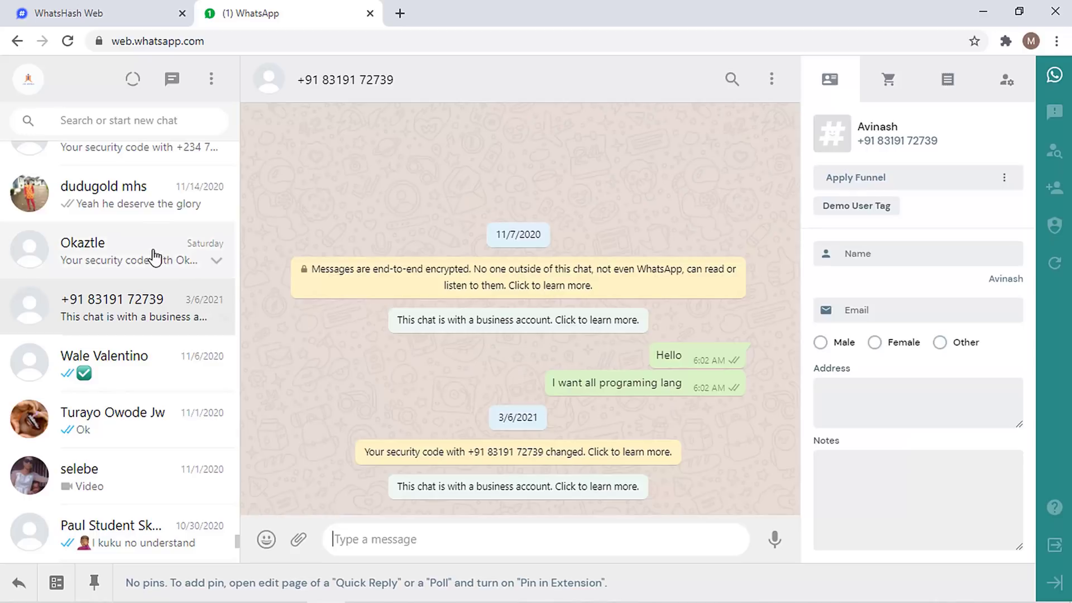
click(132, 521)
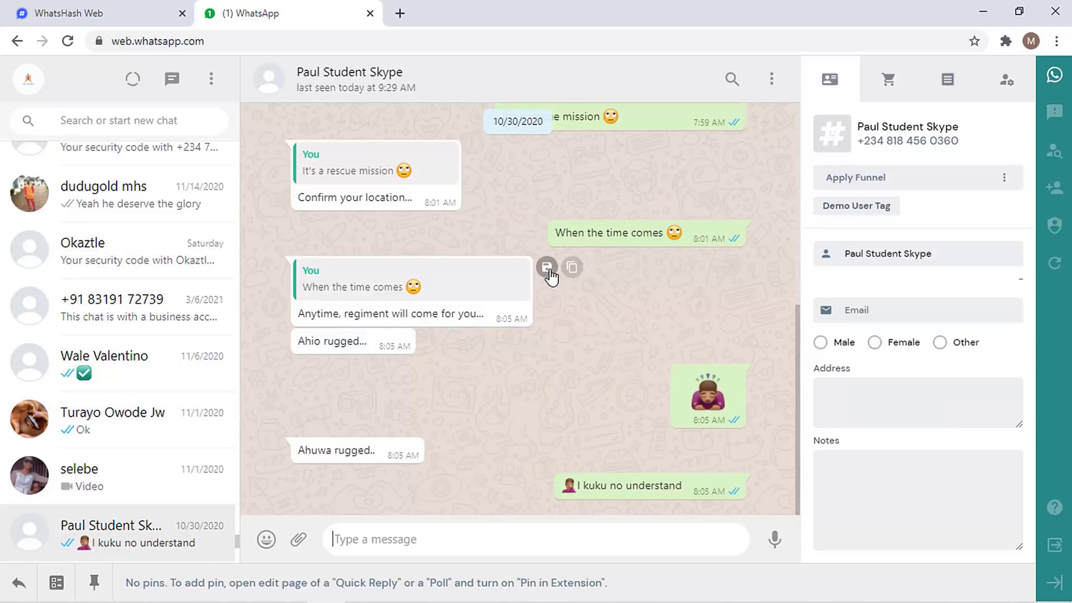
click(547, 267)
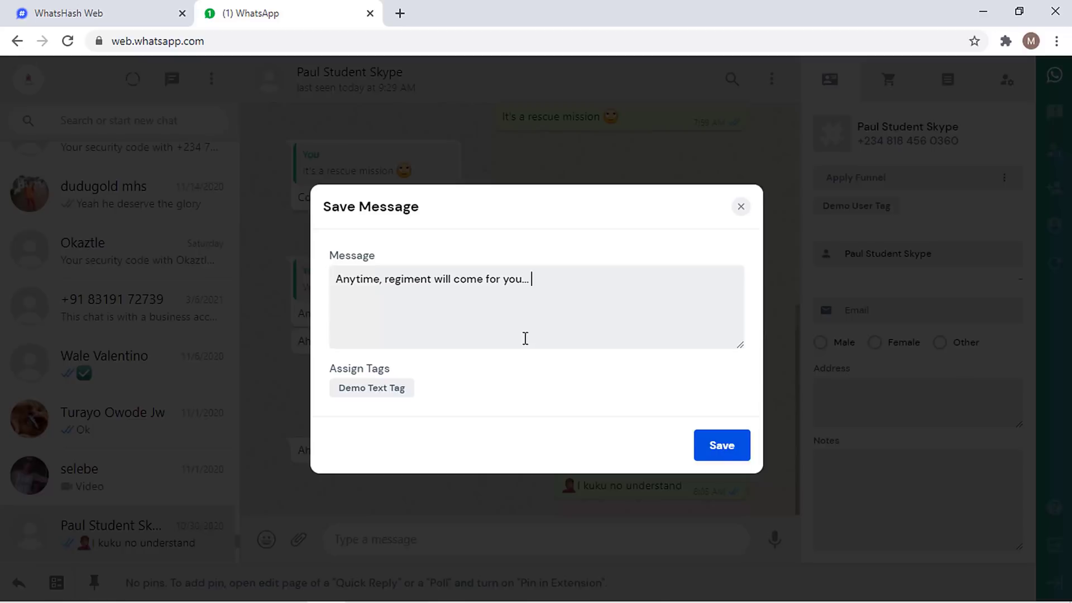
click(384, 397)
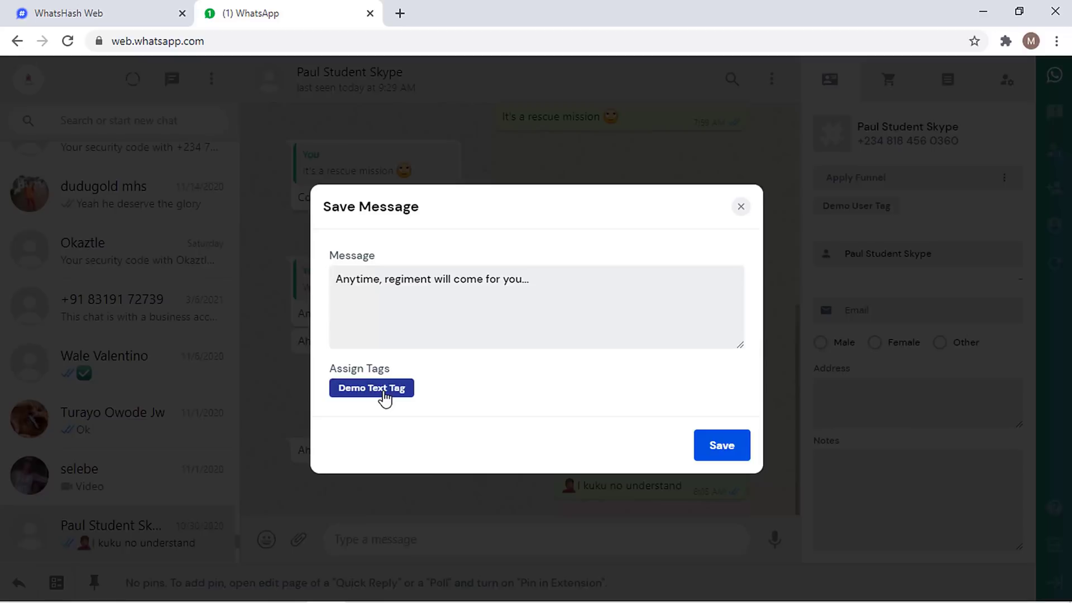
click(384, 398)
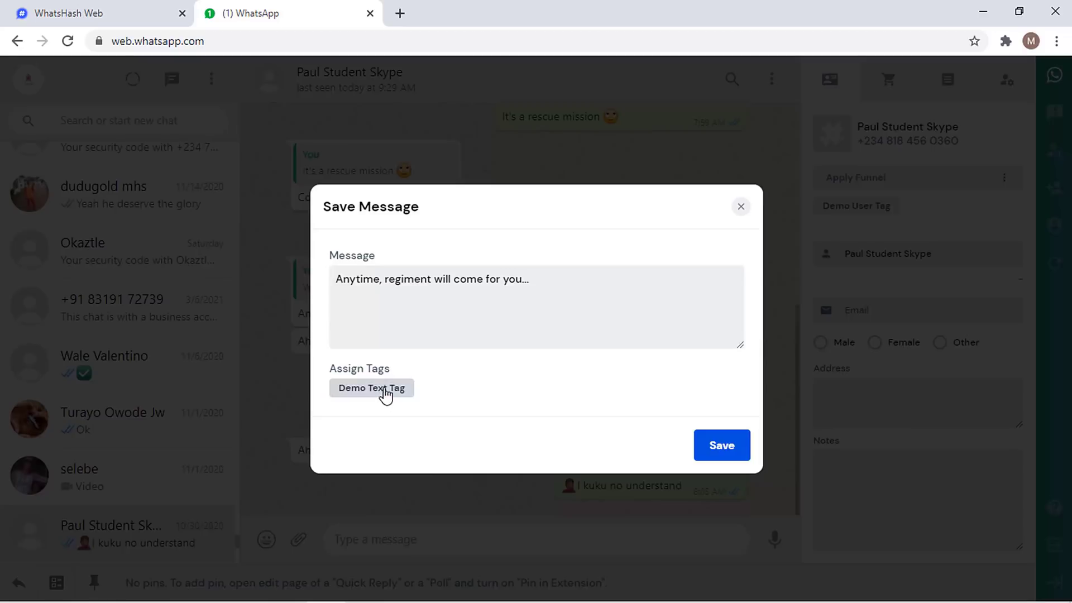
click(723, 450)
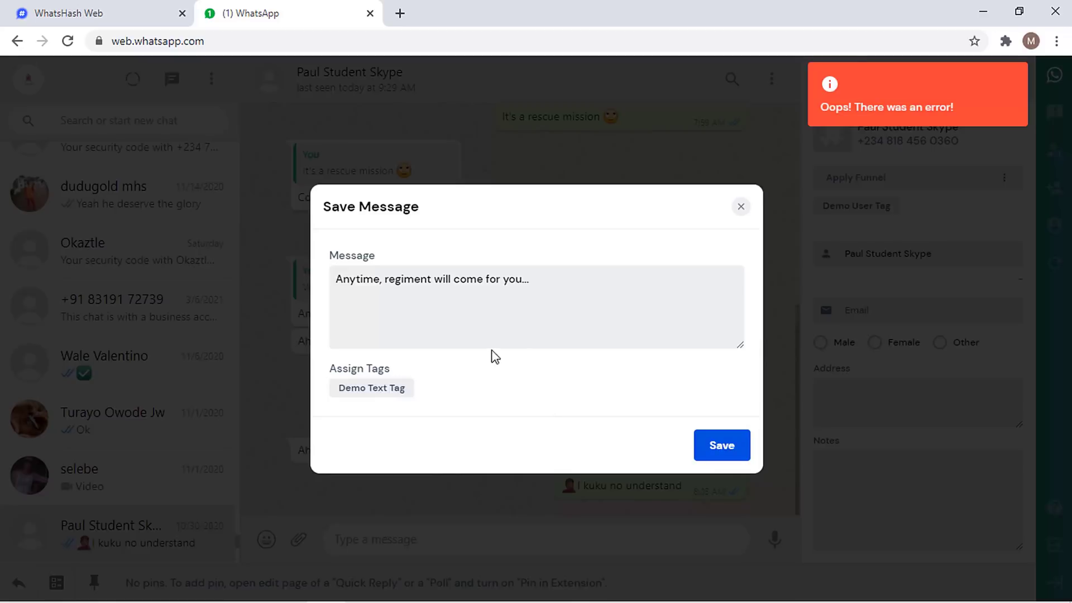
click(369, 393)
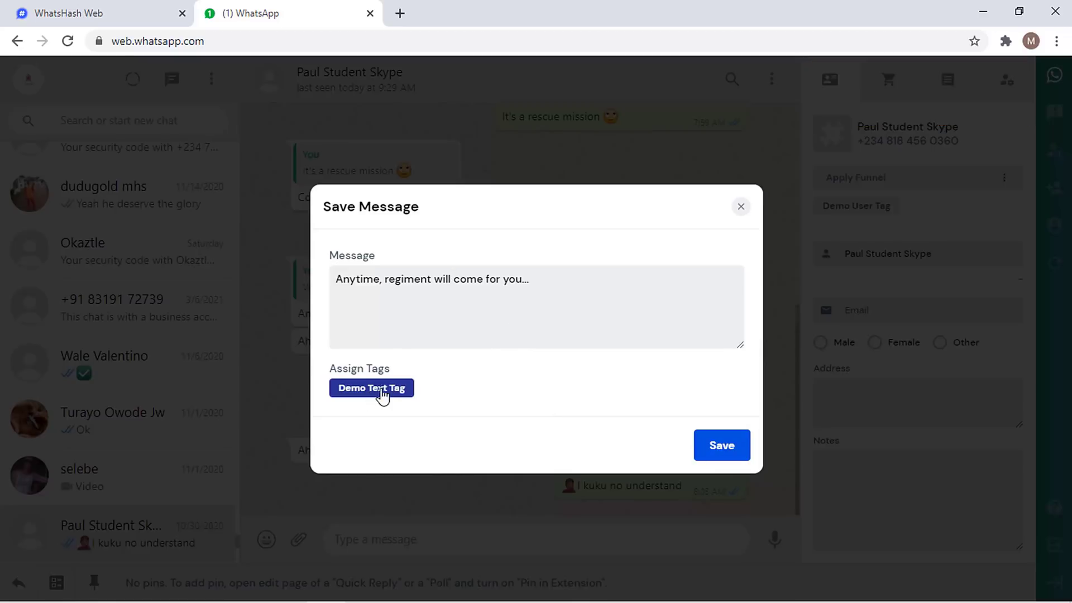
click(729, 449)
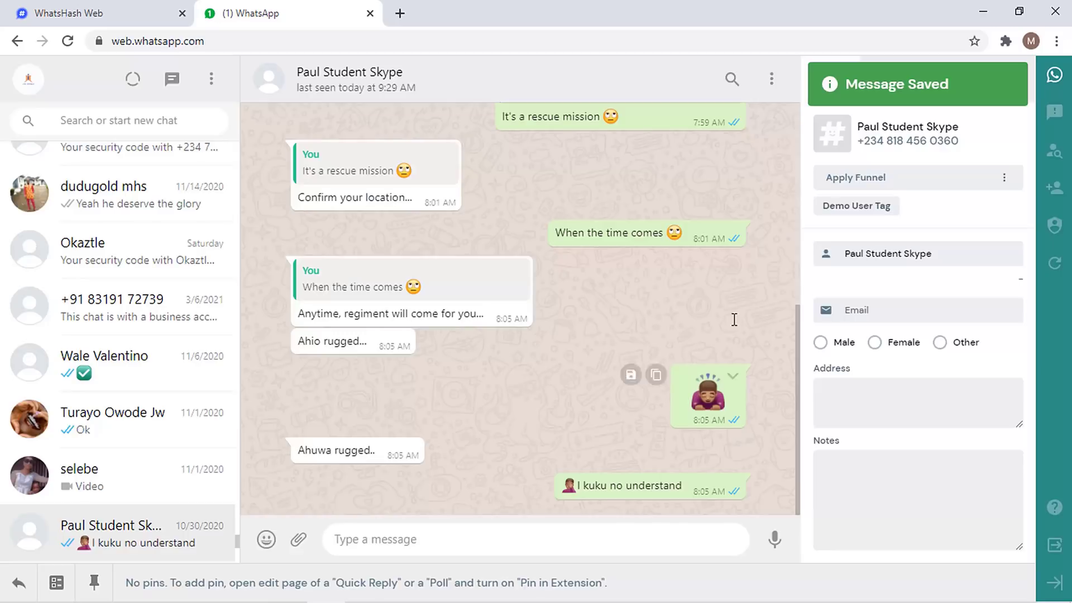
- Save the 'Ahio rugged...' message to the CRM, then return to WhatsHash
mouse_move(383, 311)
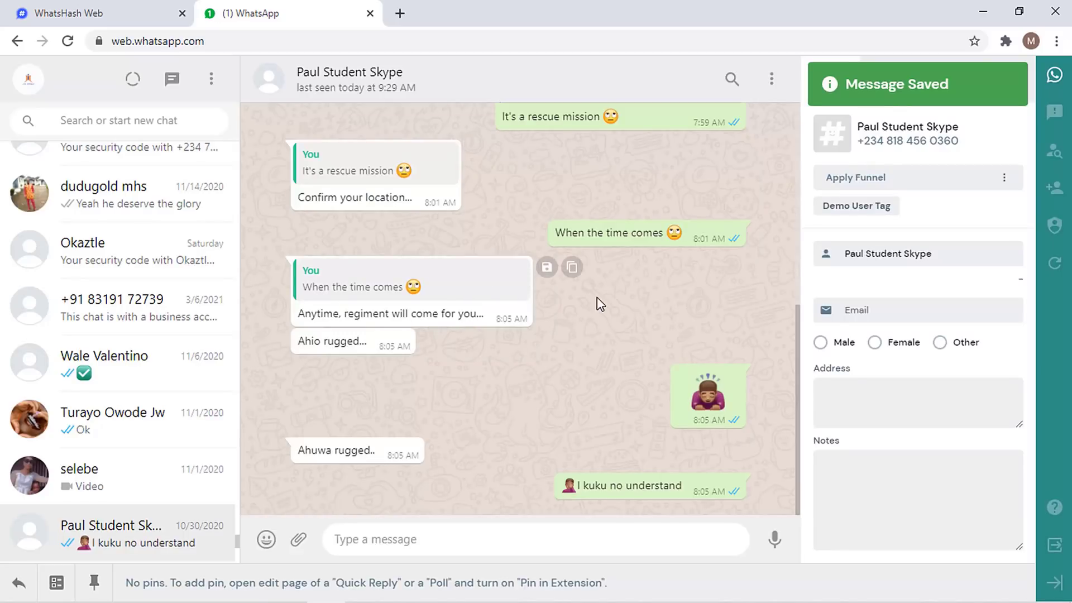
mouse_move(510, 352)
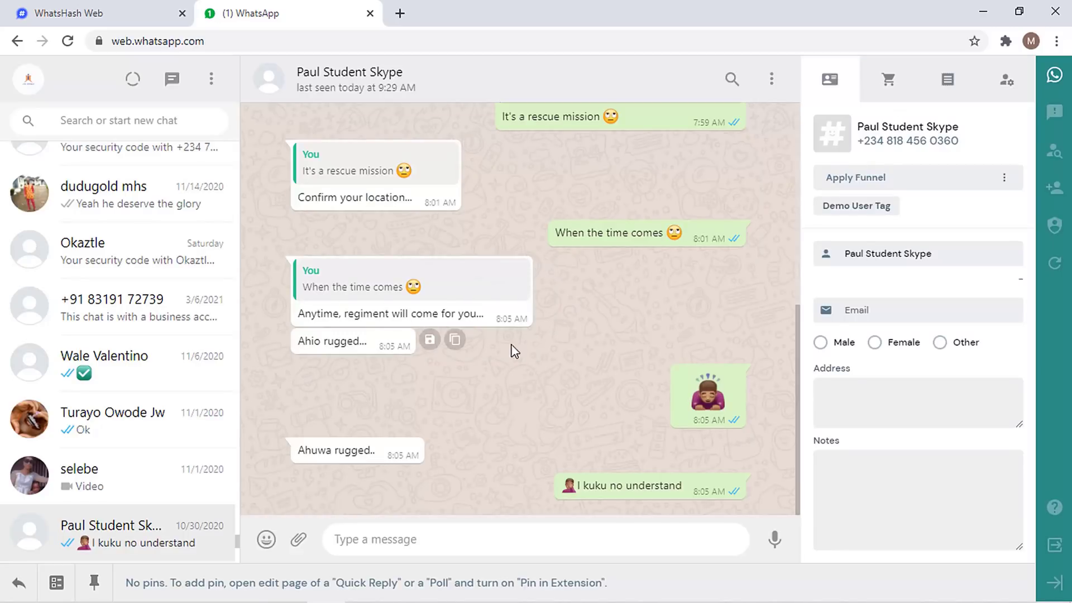
click(431, 341)
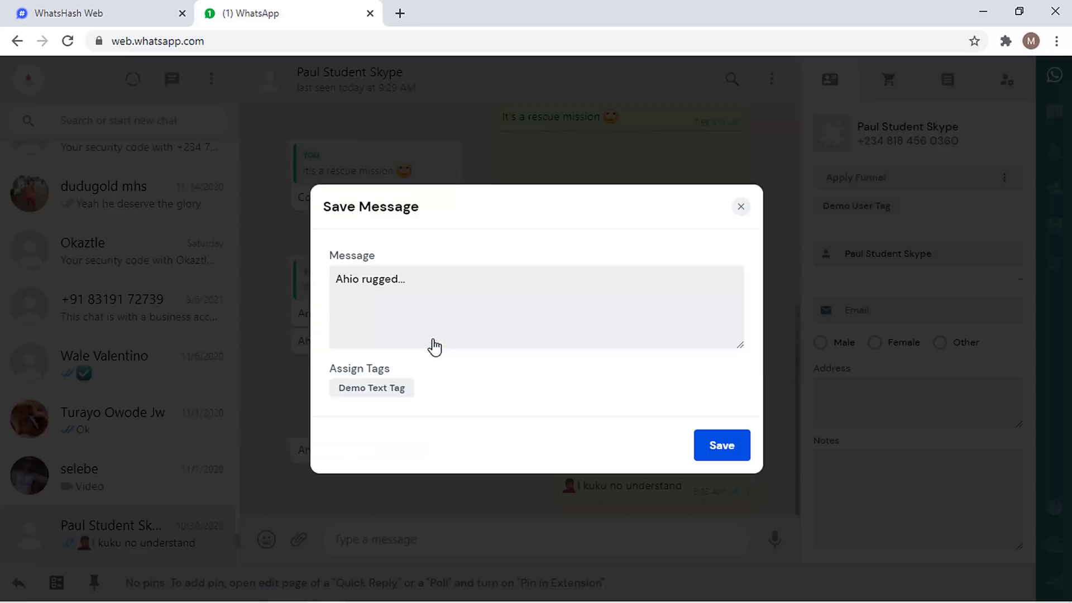
click(711, 442)
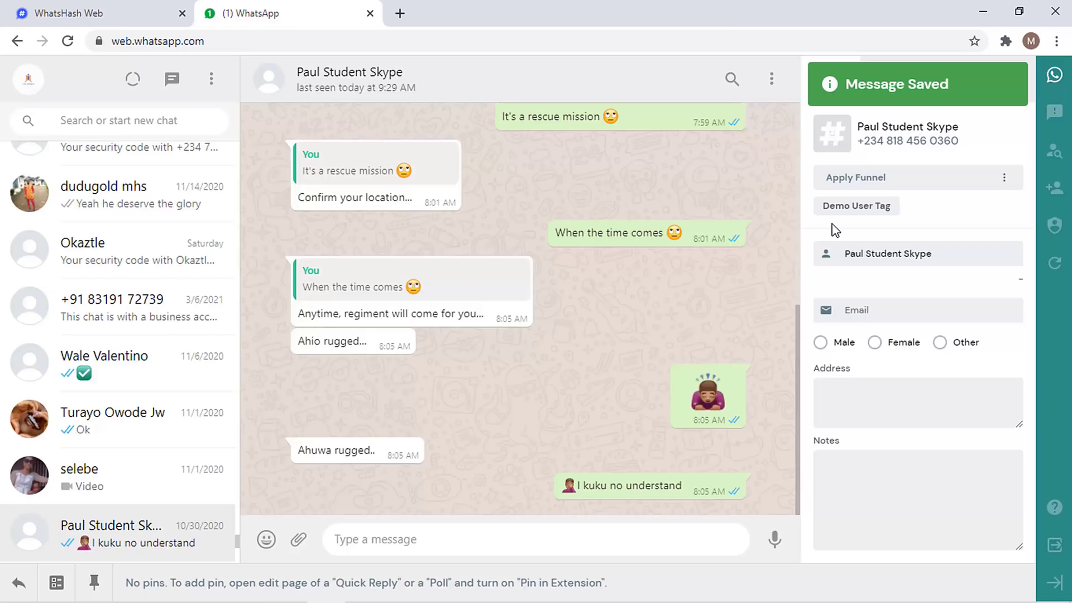
click(108, 8)
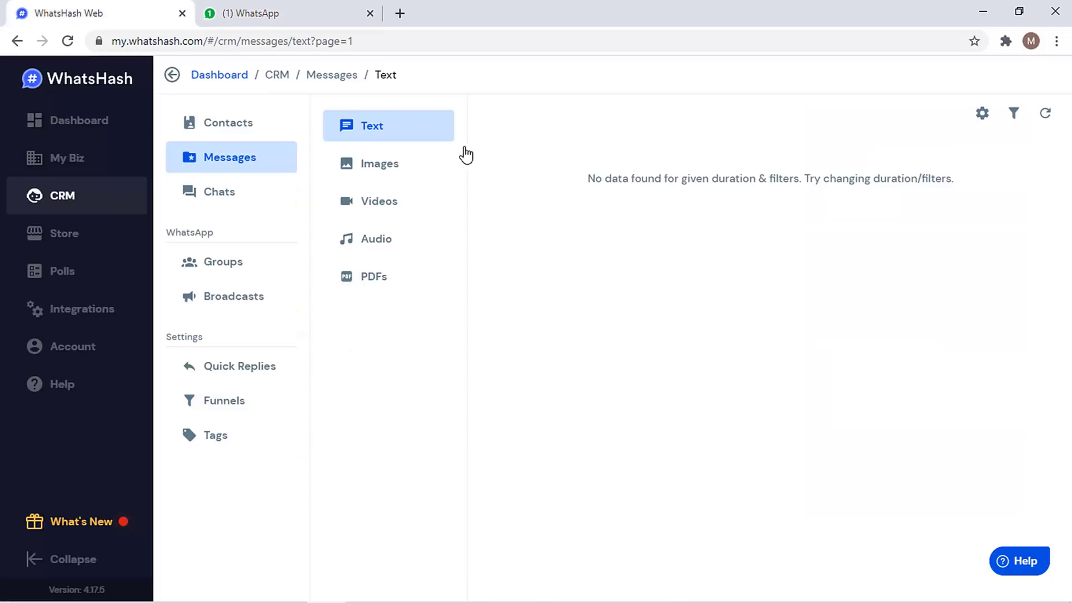
- Refresh the Text messages list to show three saved messages and inspect the 'Ahio rugged...' details
click(1047, 115)
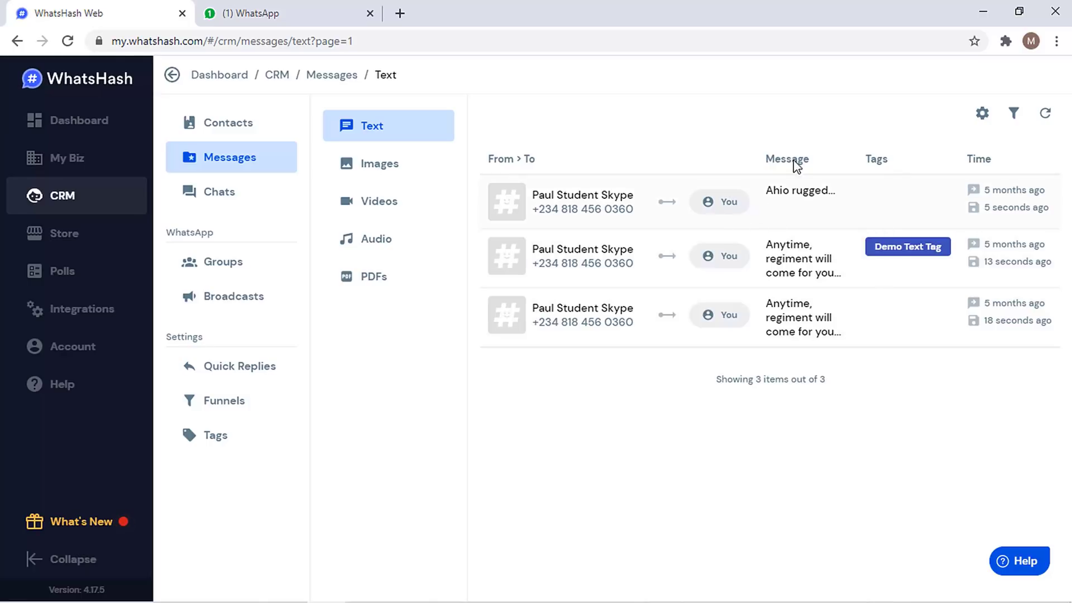
click(773, 220)
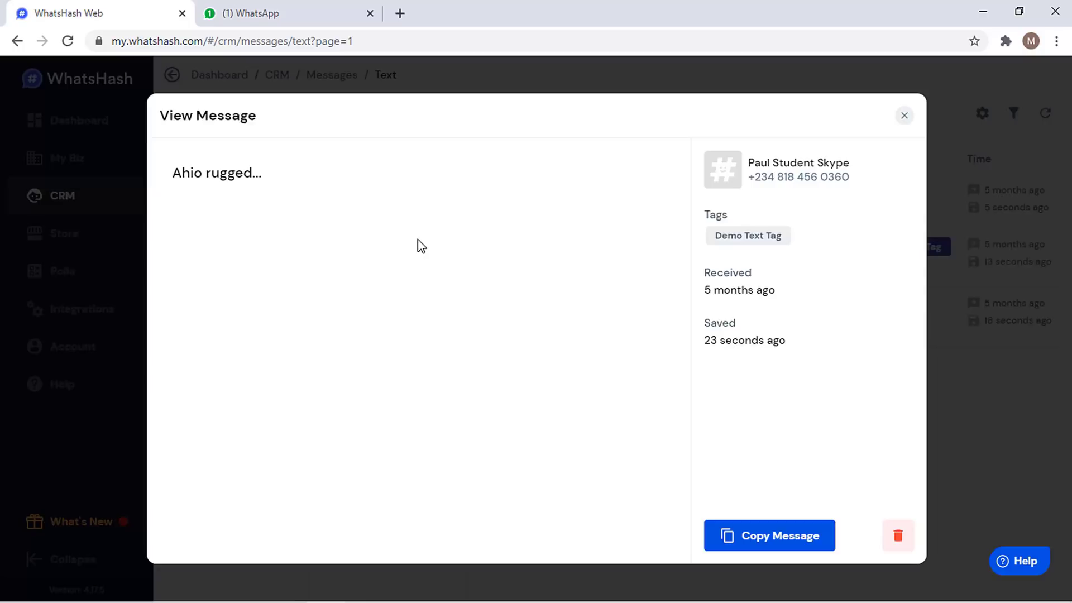
key(Escape)
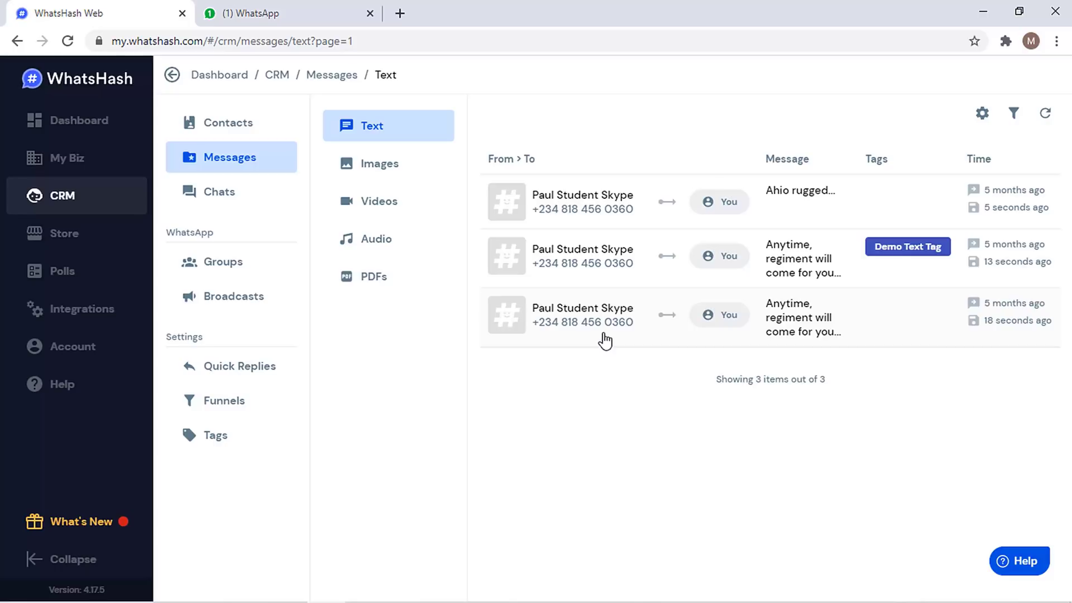
- Browse the saved Images, Videos, Audio and PDFs message lists in turn
click(394, 171)
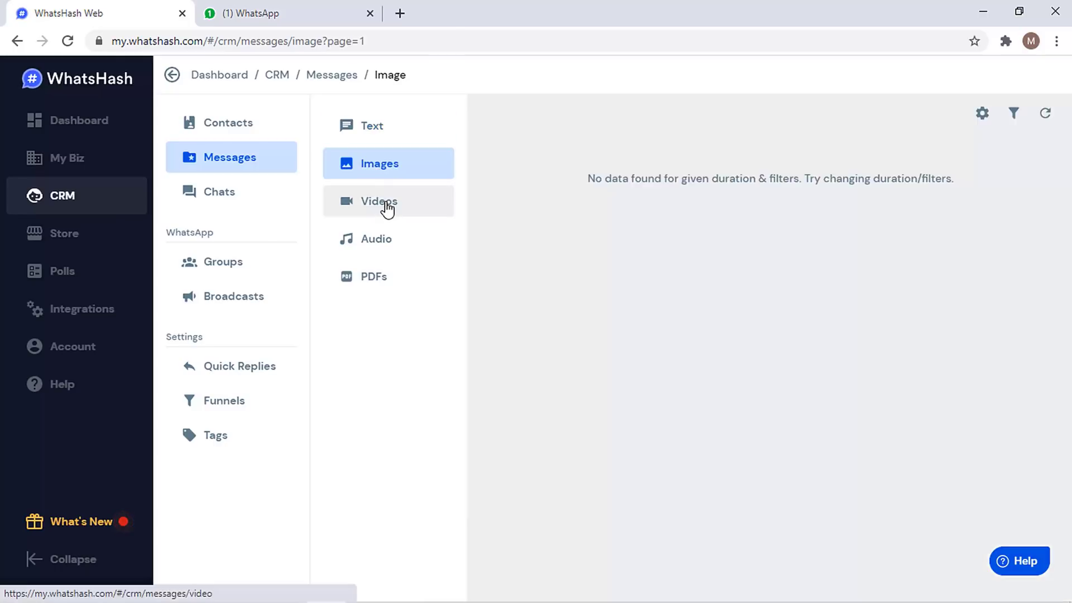
click(386, 208)
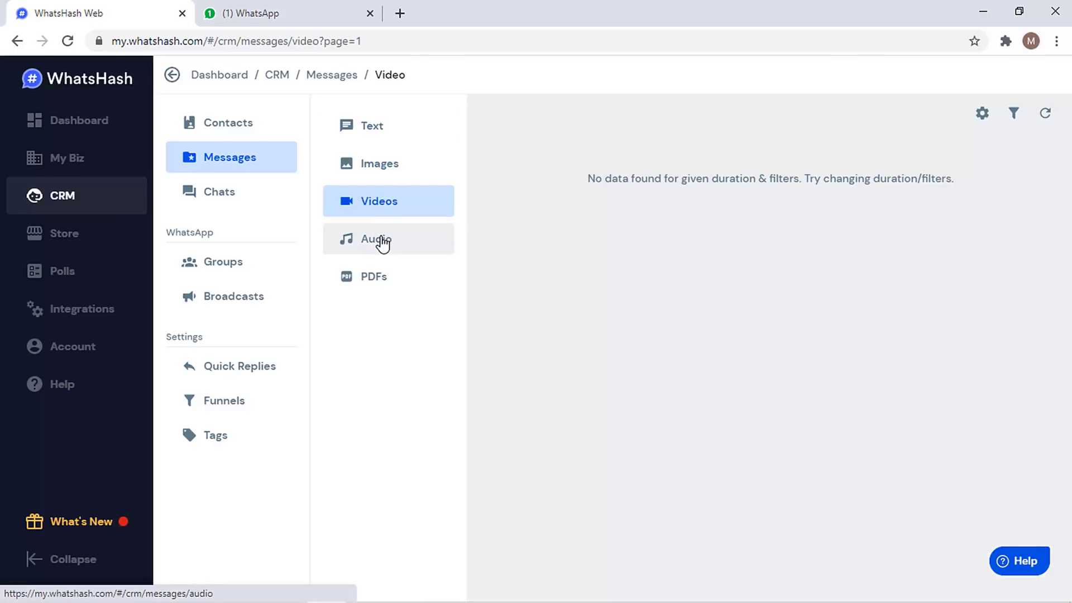
click(384, 244)
click(383, 283)
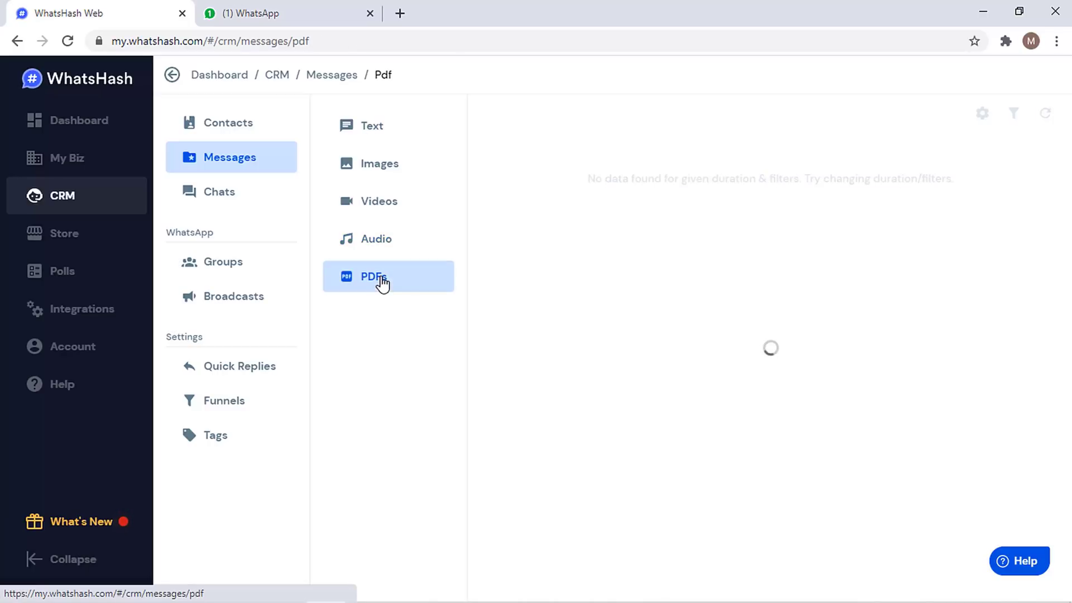
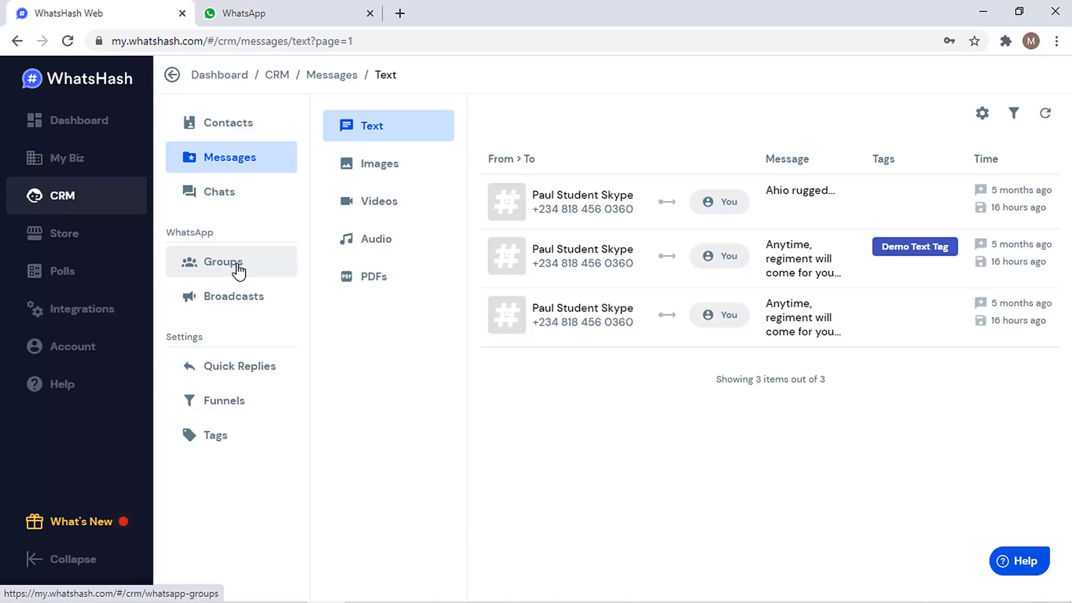
- Open the CV and Cover Letter chat in WhatsApp, then view WhatsHash's synced Groups list
click(255, 14)
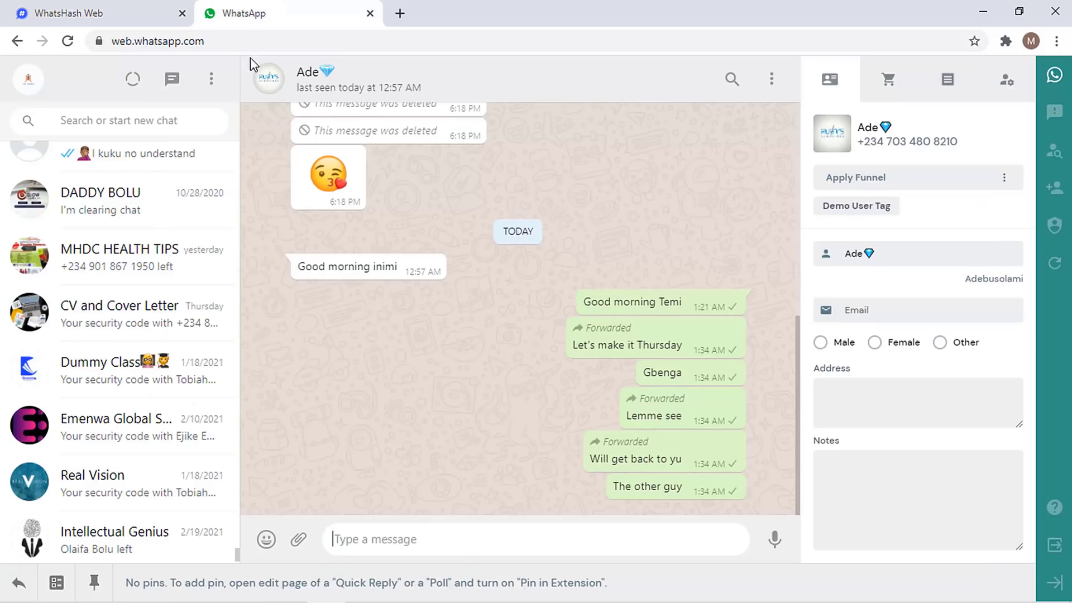
click(175, 304)
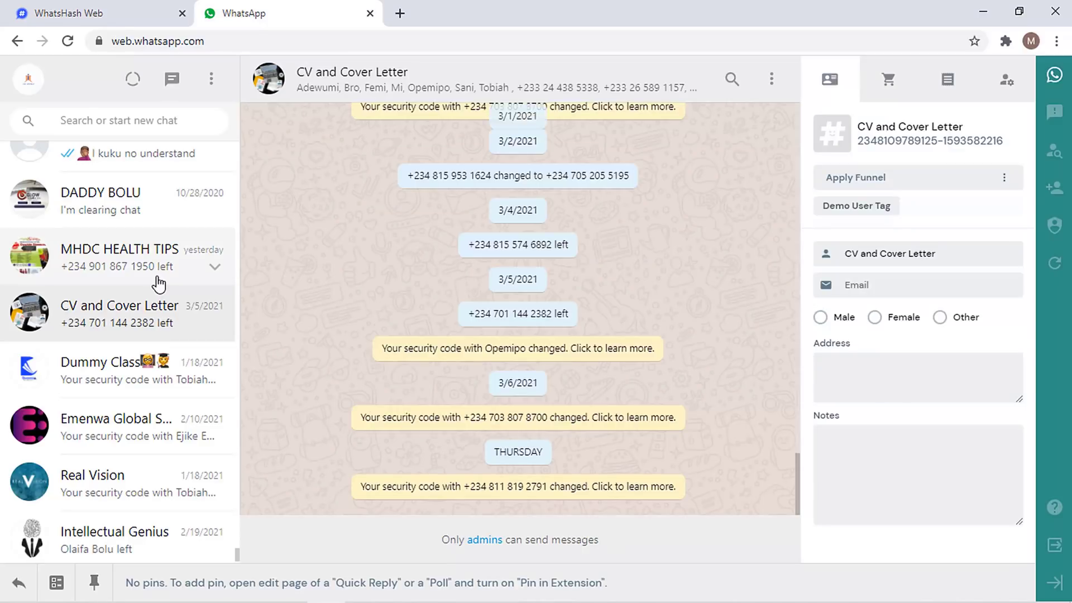
click(143, 11)
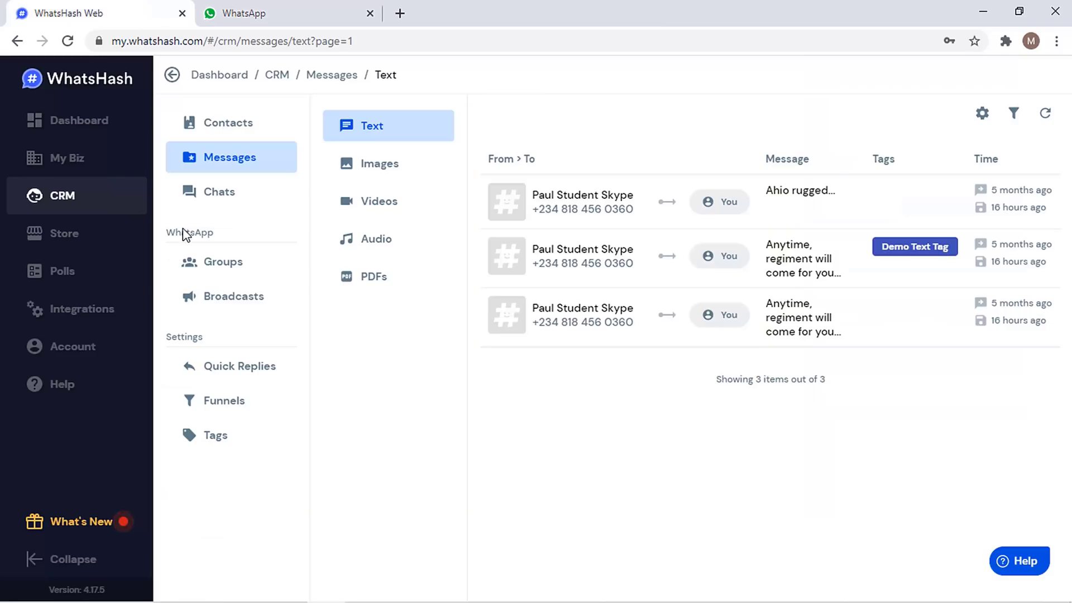
click(233, 272)
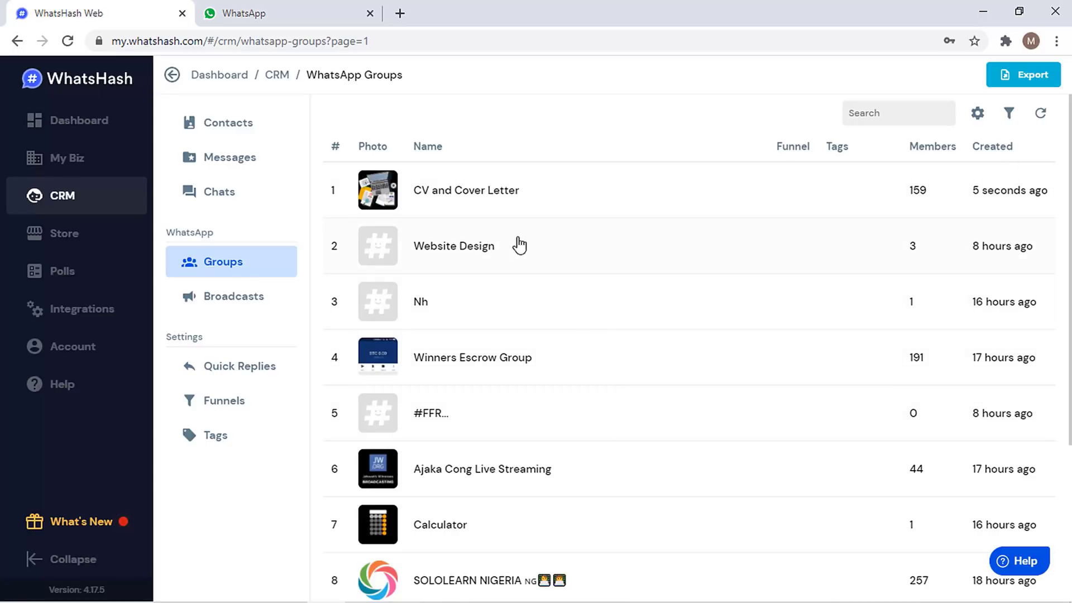
- Check the group chat in WhatsApp, then open the CV and Cover Letter group's WhatsHash profile
click(304, 12)
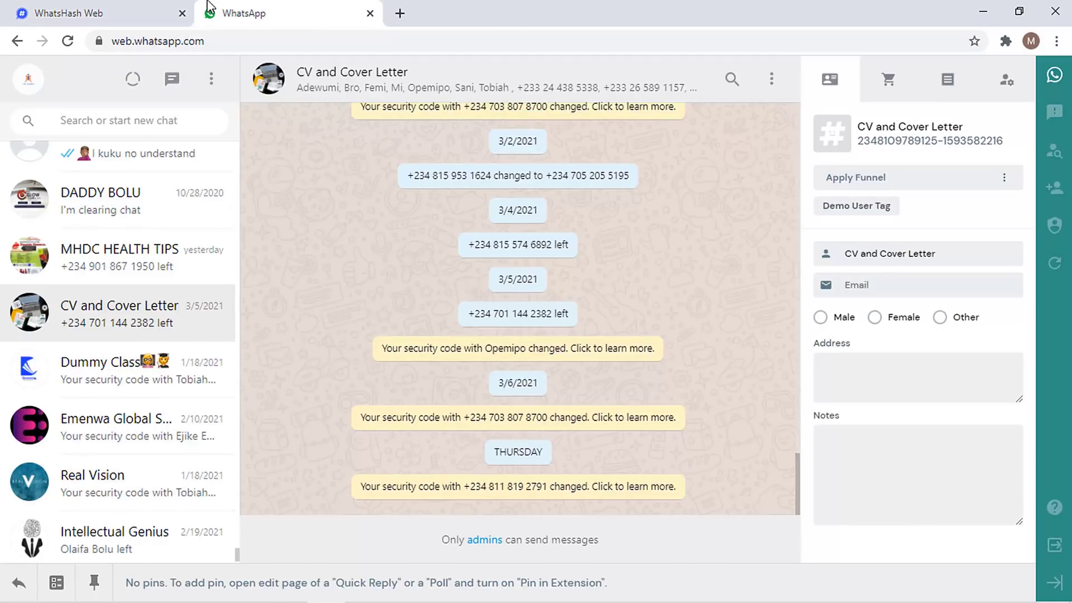
click(135, 6)
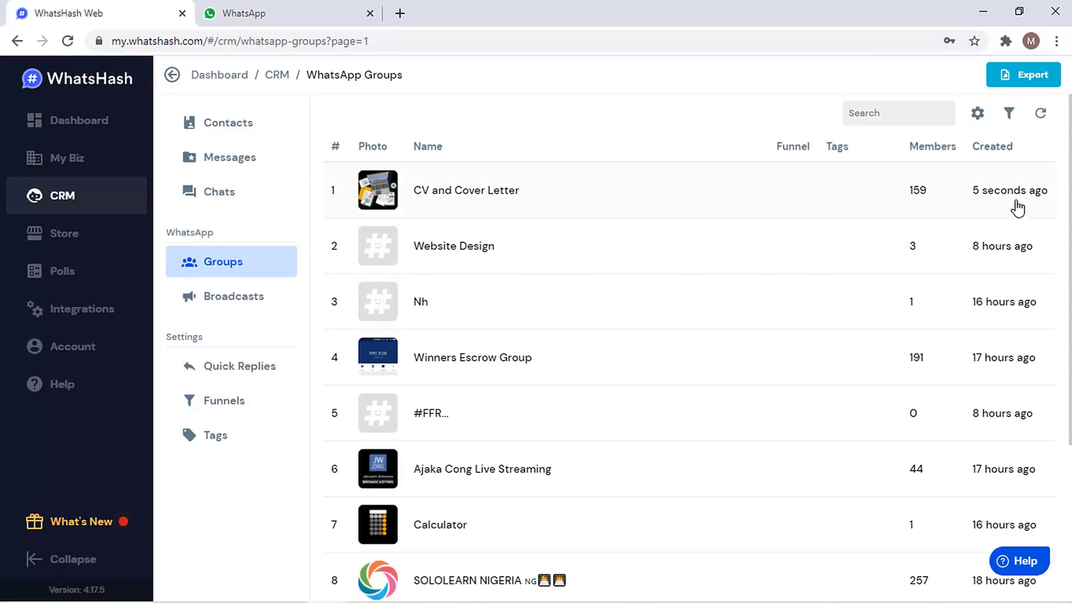
scroll(1031, 330, down, 4)
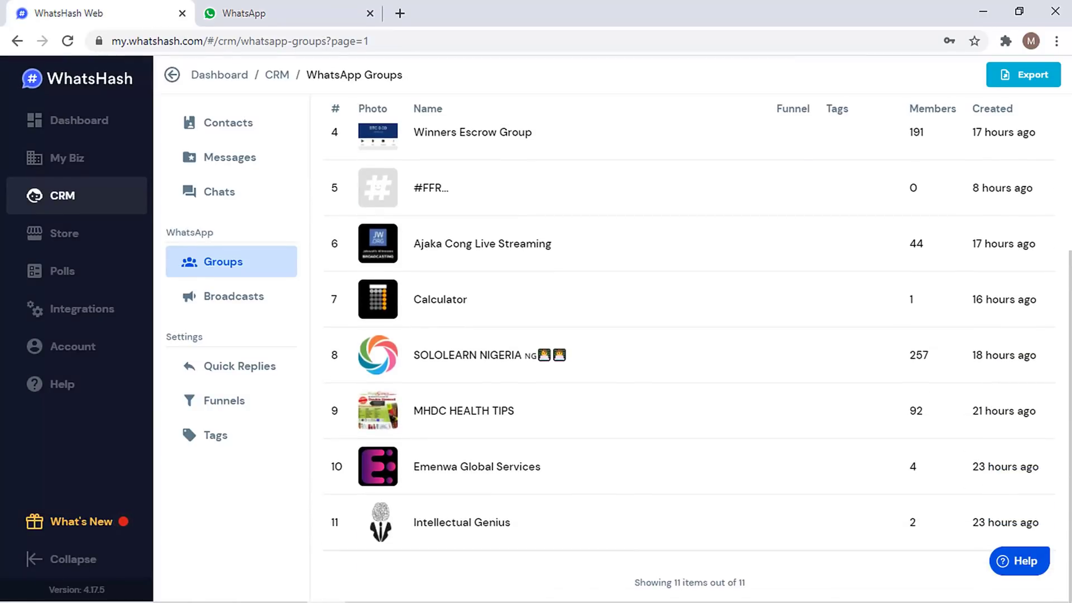
scroll(689, 347, up, 5)
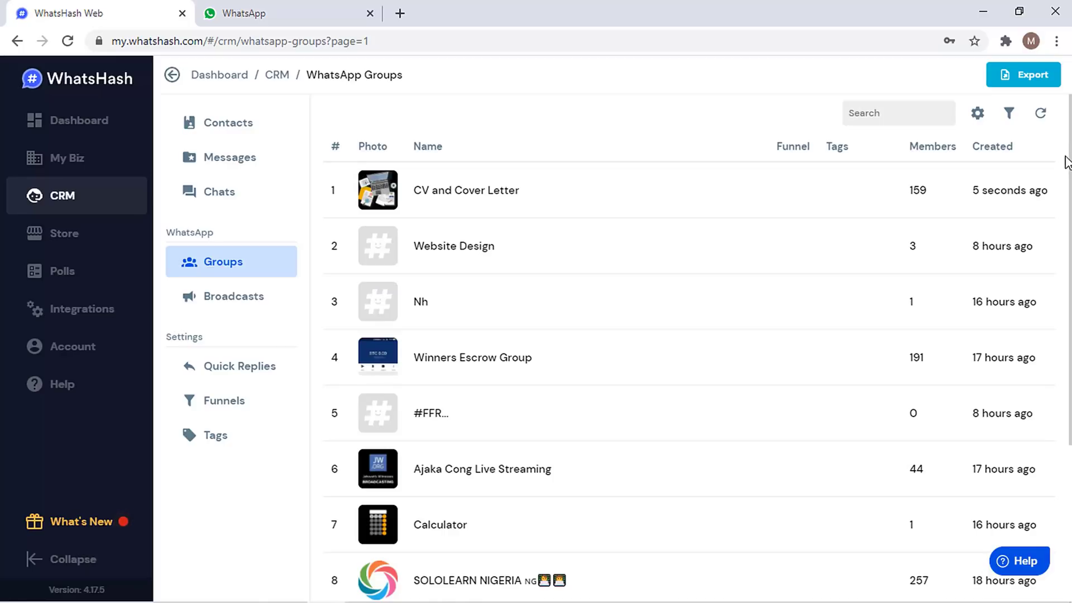
click(440, 208)
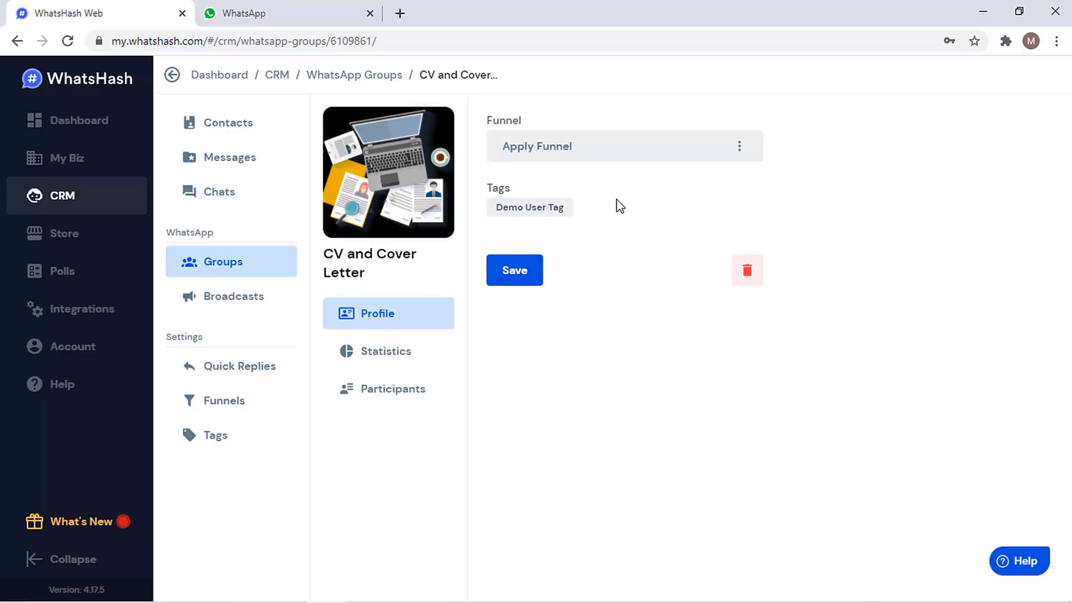
- List the CV and Cover Letter group's participants and open the first member's contact profile
click(405, 391)
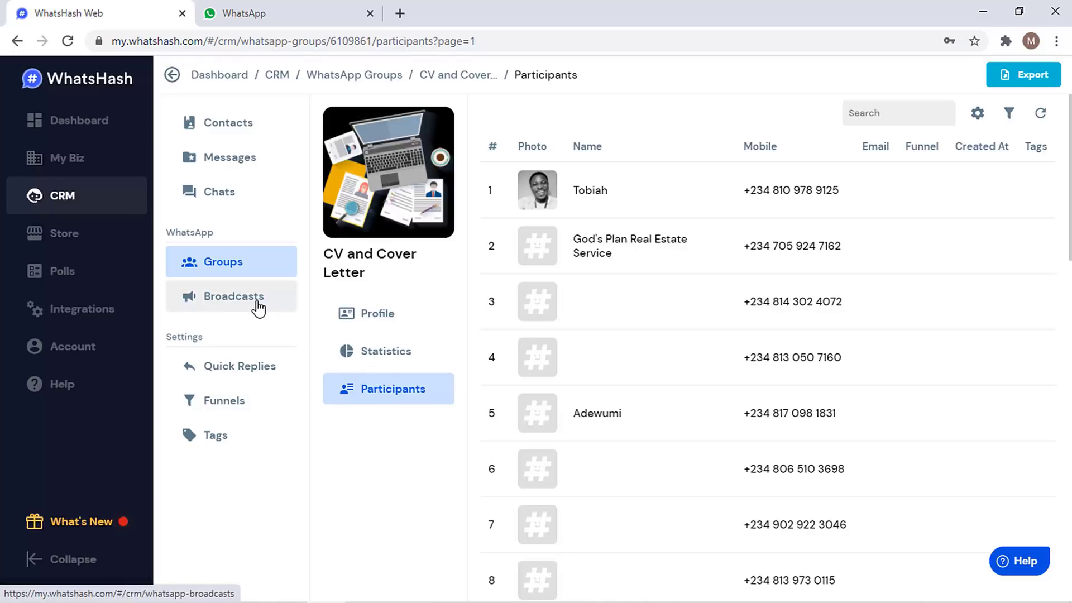
click(725, 197)
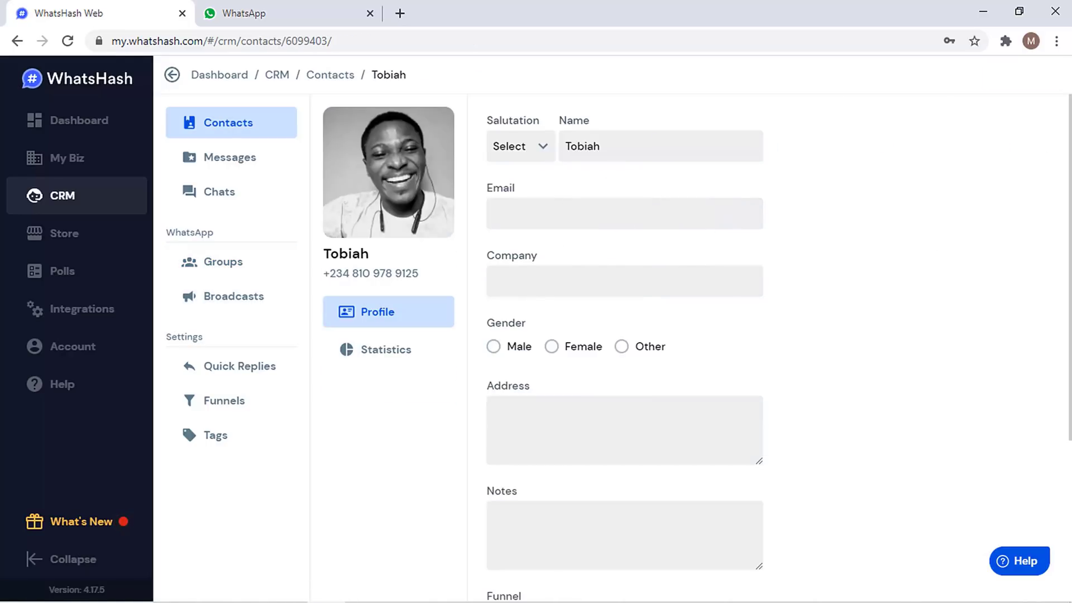
scroll(789, 216, down, 5)
scroll(790, 216, up, 5)
- Look at the empty Broadcasts list and Quick Replies, then go back to the CV and Cover Letter chat
click(216, 299)
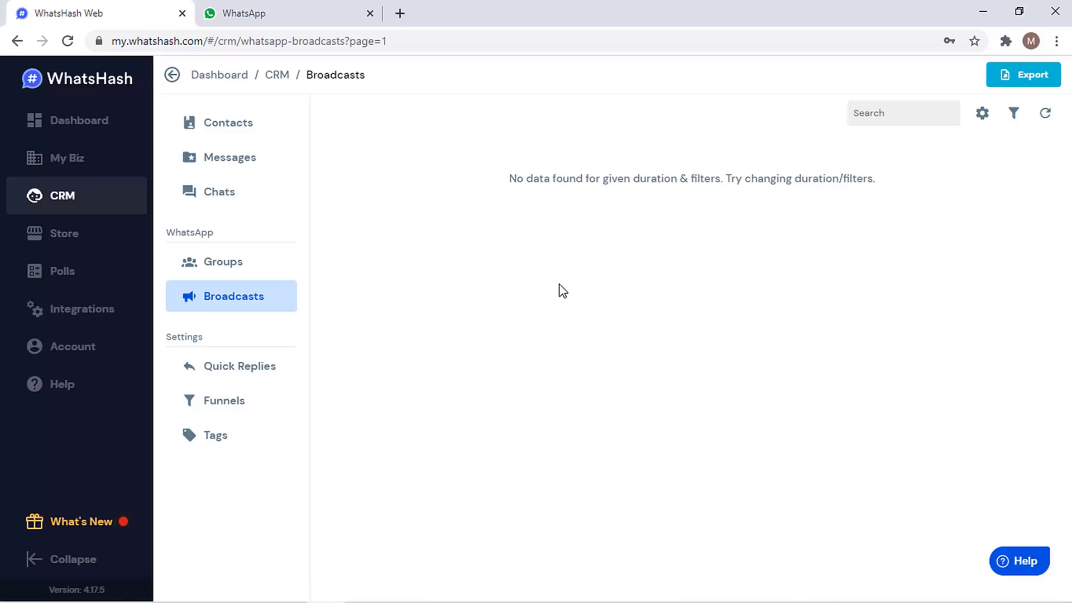
click(318, 7)
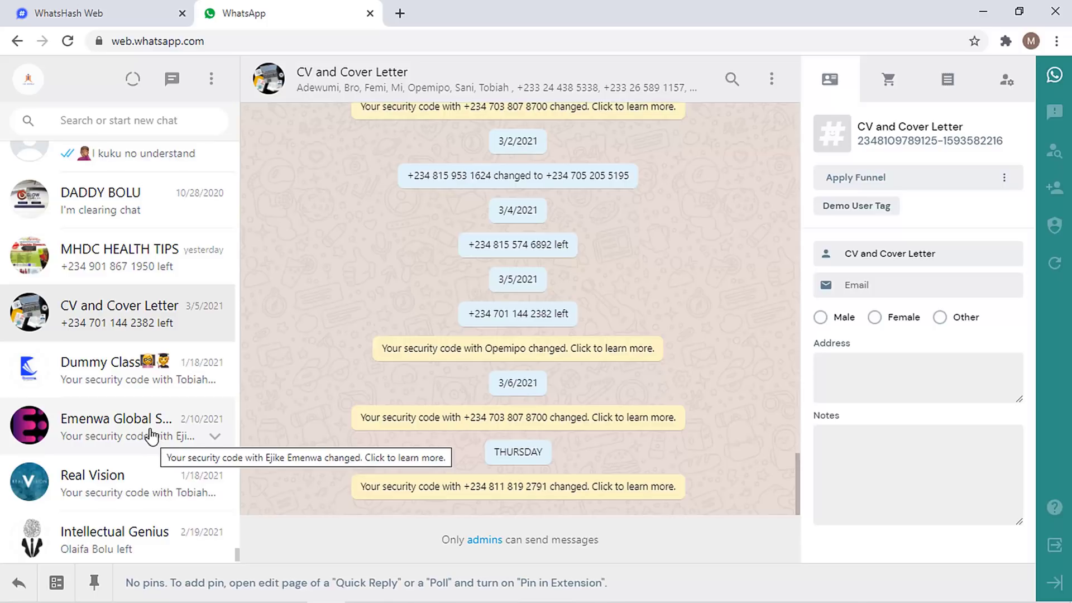
click(117, 9)
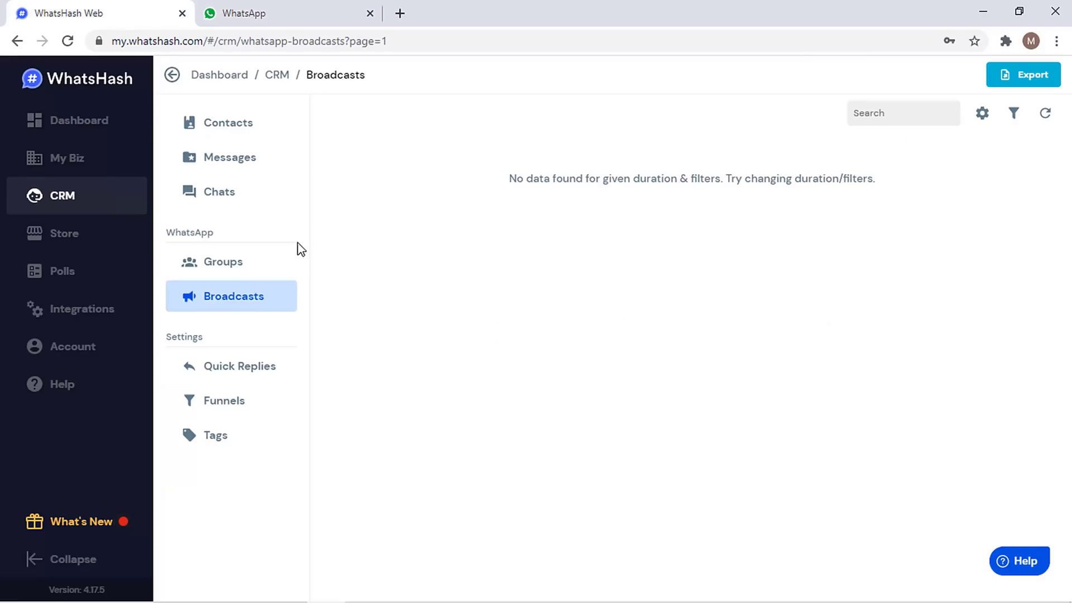
click(274, 365)
click(259, 9)
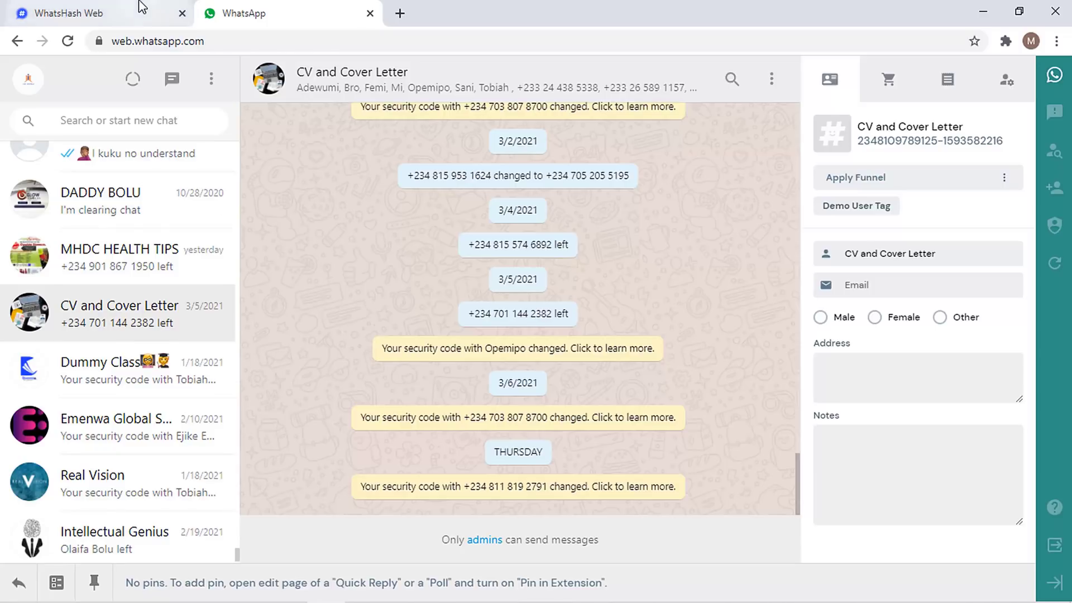
- Clear the rejected quick reply's message text and its 'Test' name
click(100, 14)
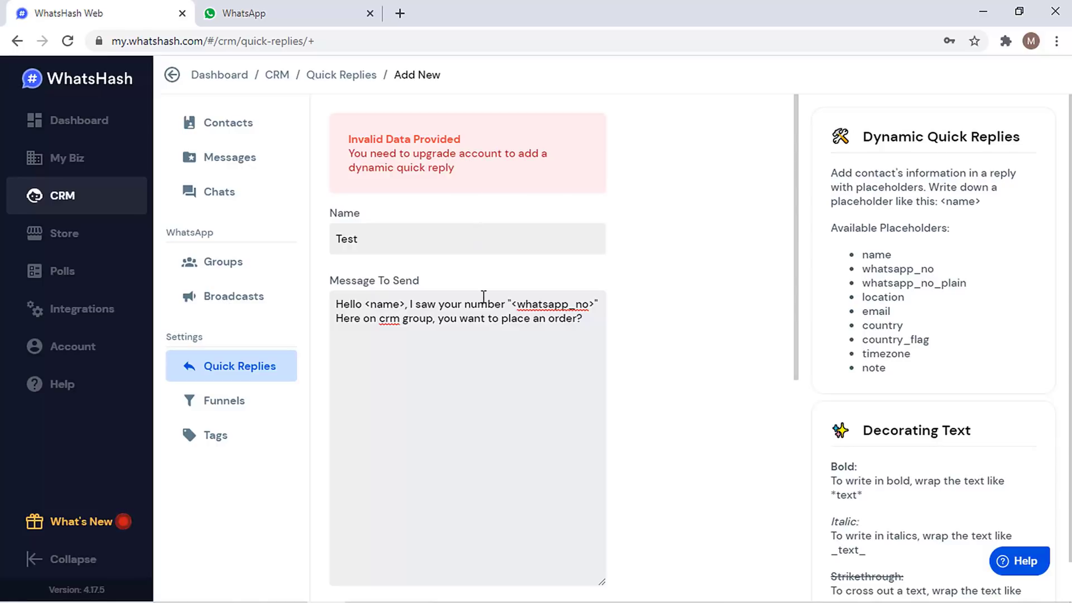
key(ctrl+a)
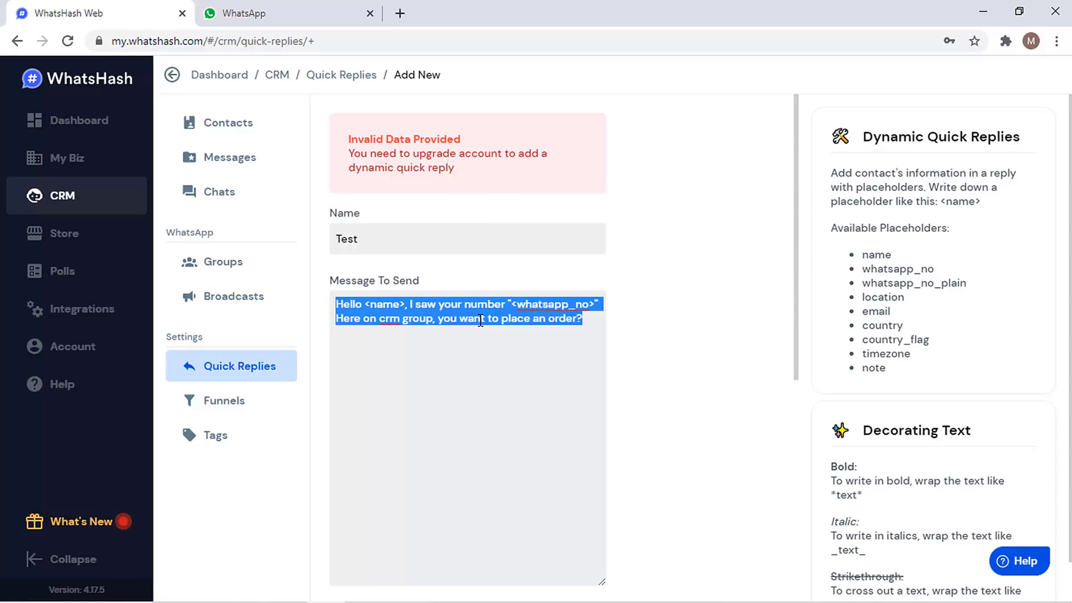
key(BackSpace)
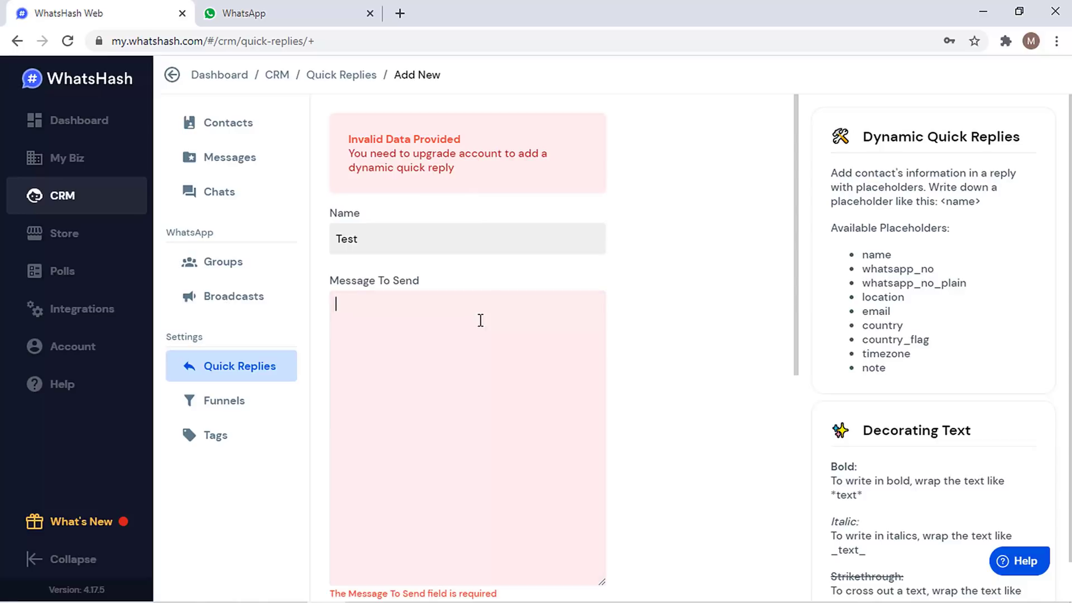
double_click(483, 239)
key(BackSpace)
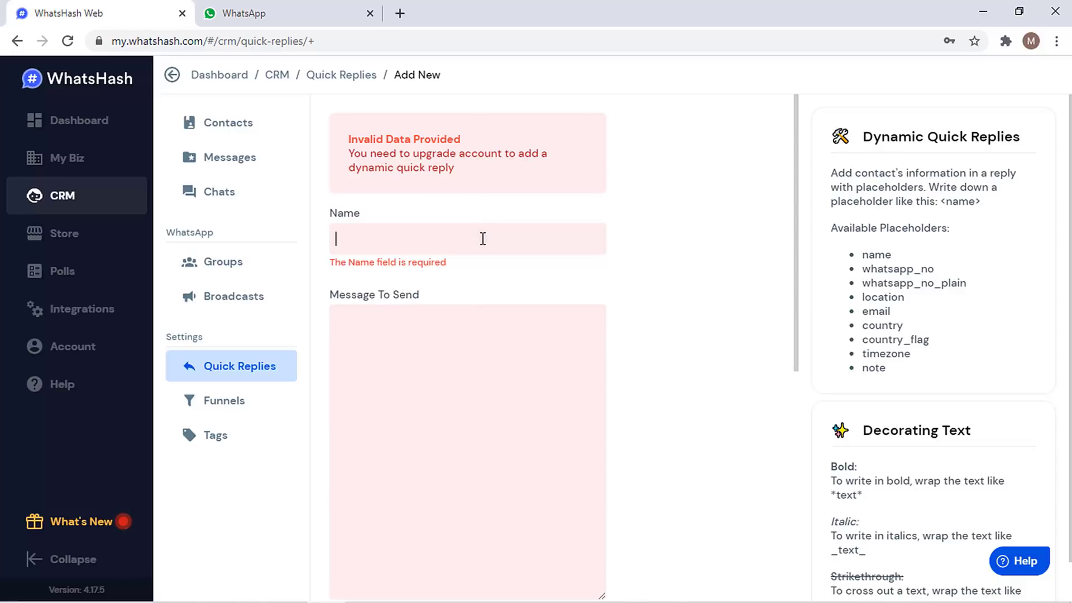
- Add a funnel named 'buyers' with the star emoji and amber colour
click(223, 403)
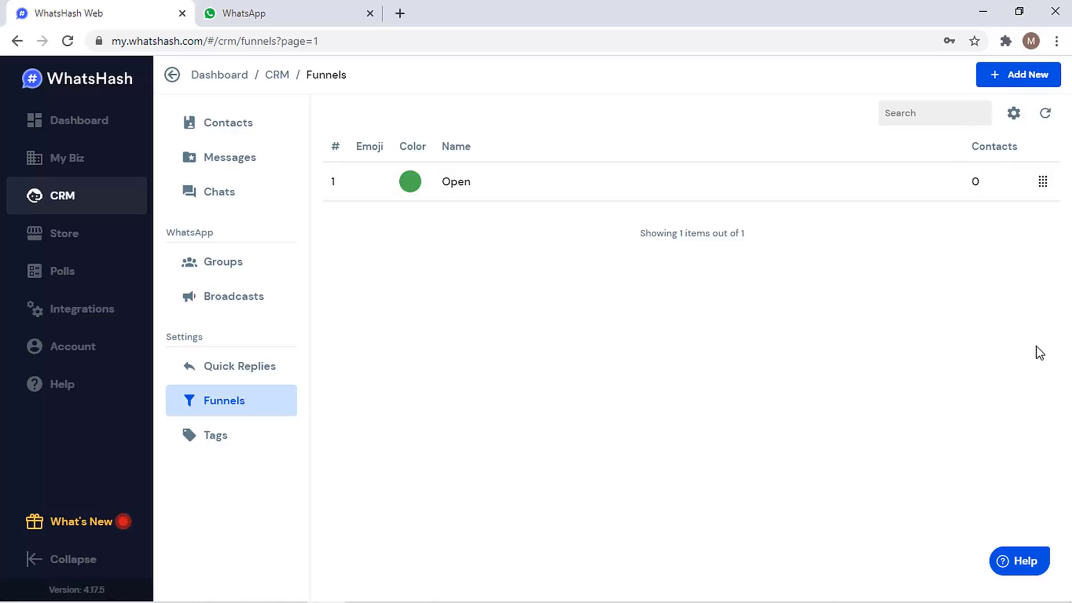
click(1021, 77)
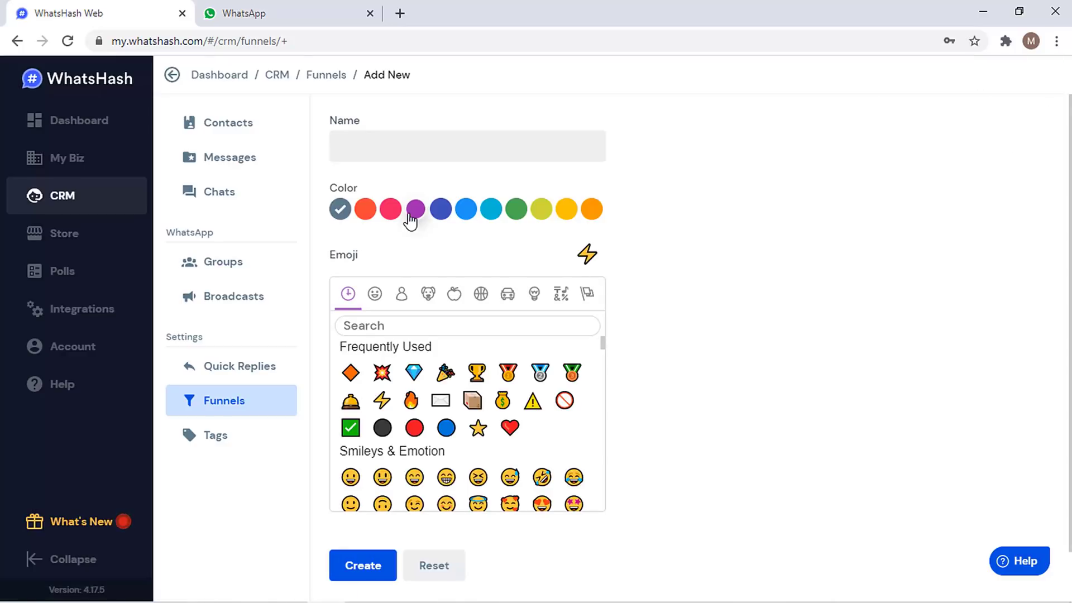
scroll(558, 335, down, 1)
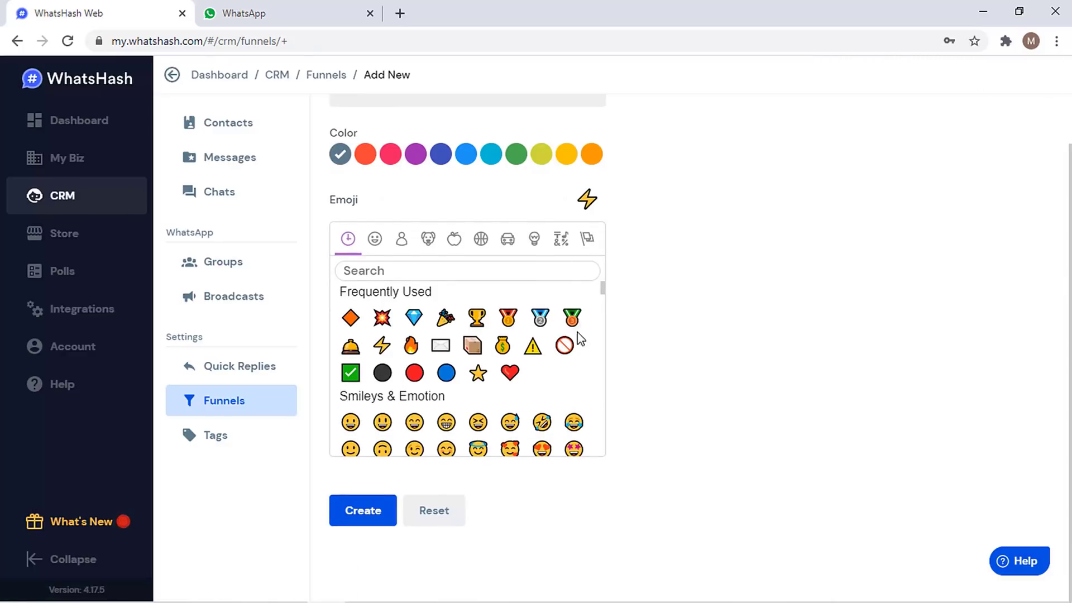
click(478, 373)
click(566, 154)
scroll(355, 145, up, 1)
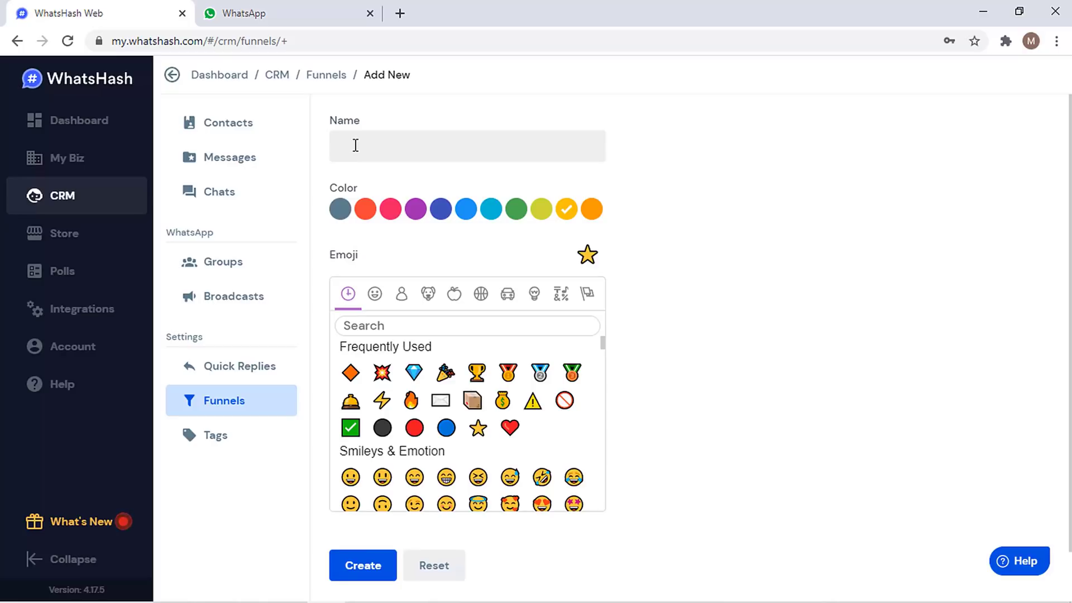
text(sa)
key(BackSpace)
text(b)
scroll(519, 184, down, 1)
click(388, 507)
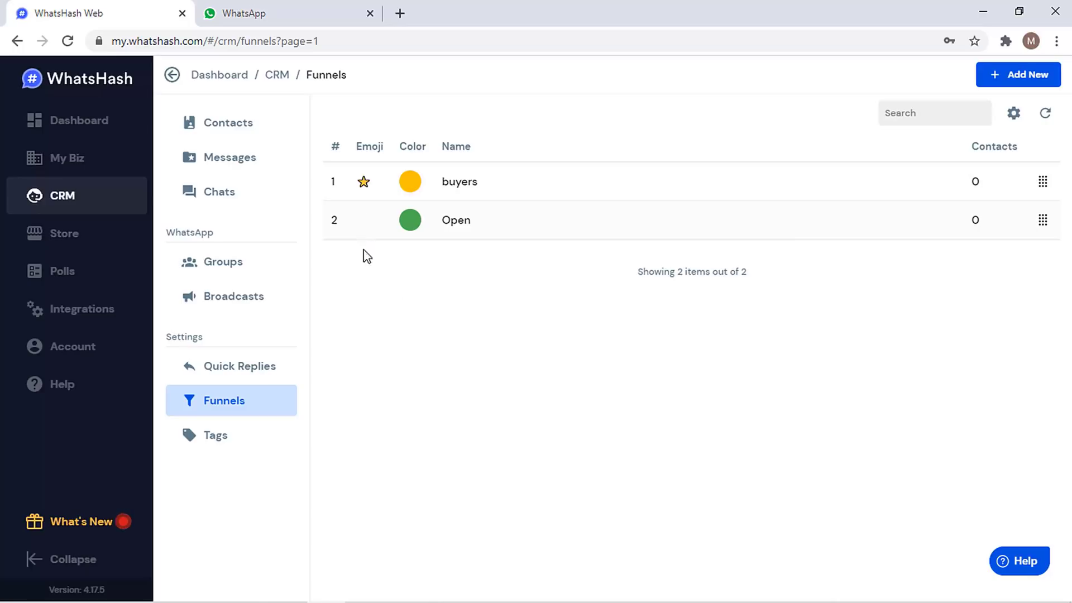
- Create a purple contact tag named 'test' in the Tags list
click(244, 444)
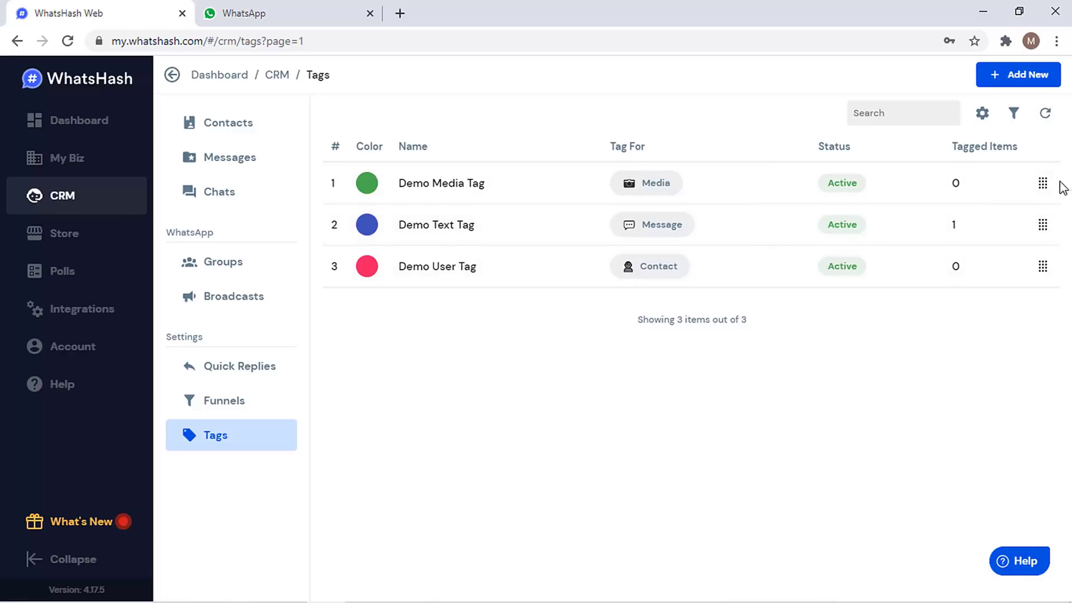
mouse_move(1044, 190)
mouse_down()
mouse_move(1042, 241)
mouse_move(1043, 202)
mouse_up()
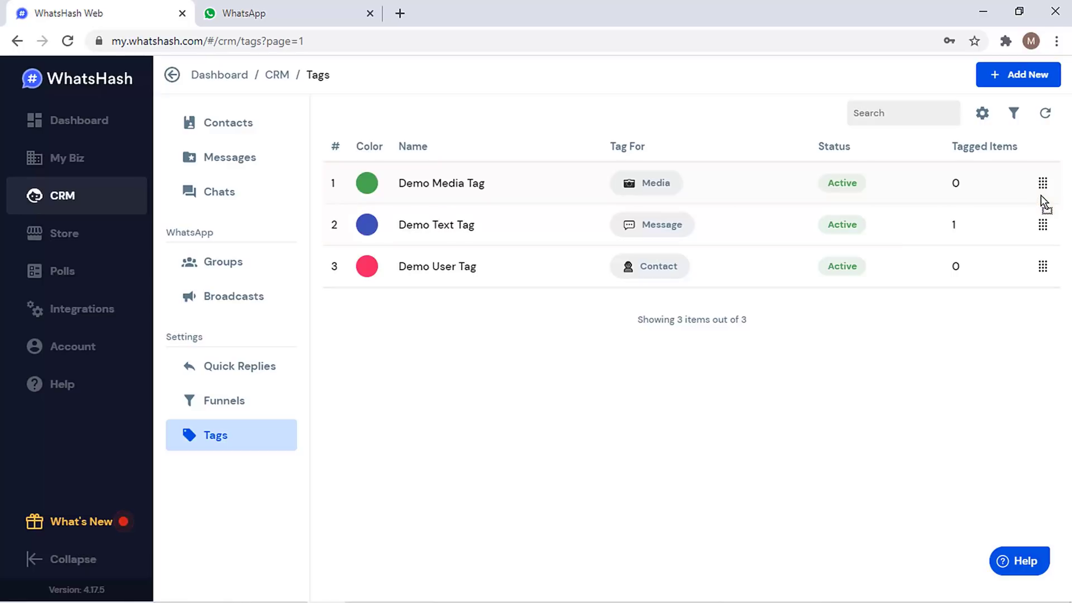
click(1003, 84)
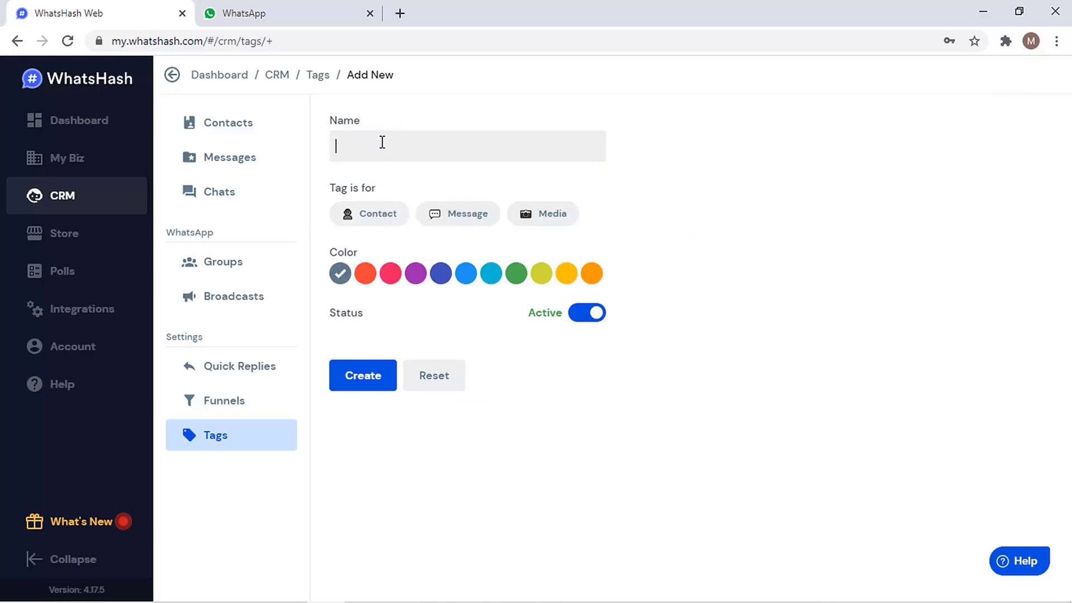
text(test)
click(375, 220)
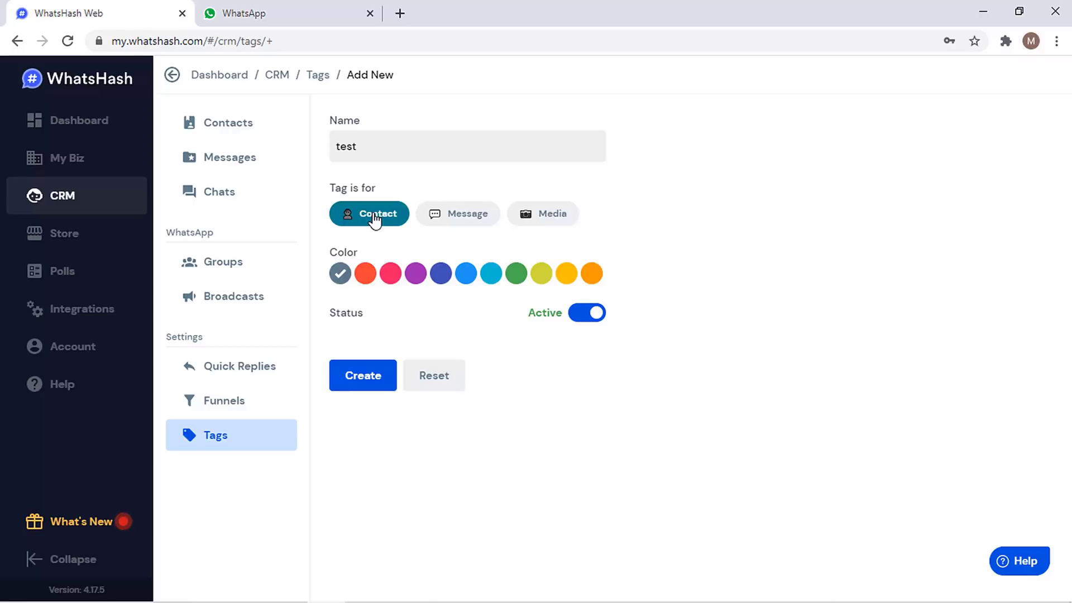
click(415, 275)
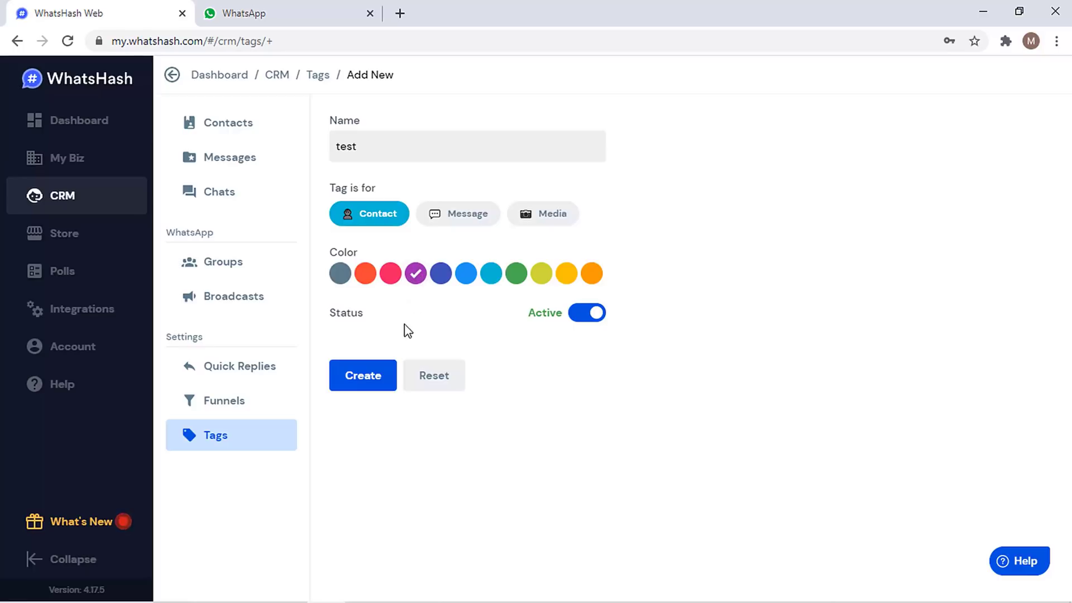
click(364, 377)
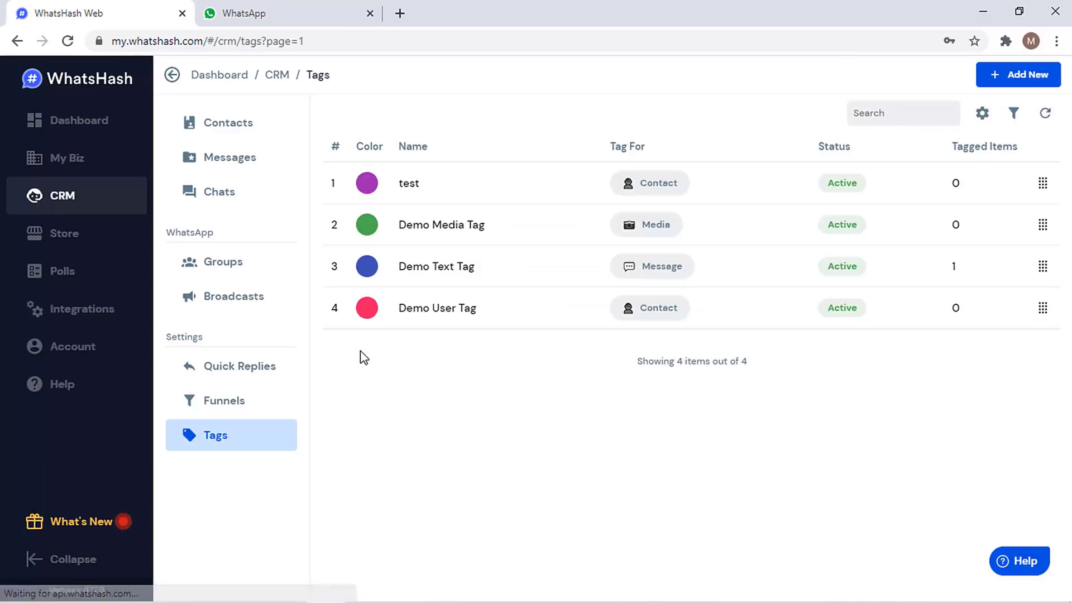
- Tag the contact 'test', place them in the buyers funnel, set gender to Male, and save
click(246, 10)
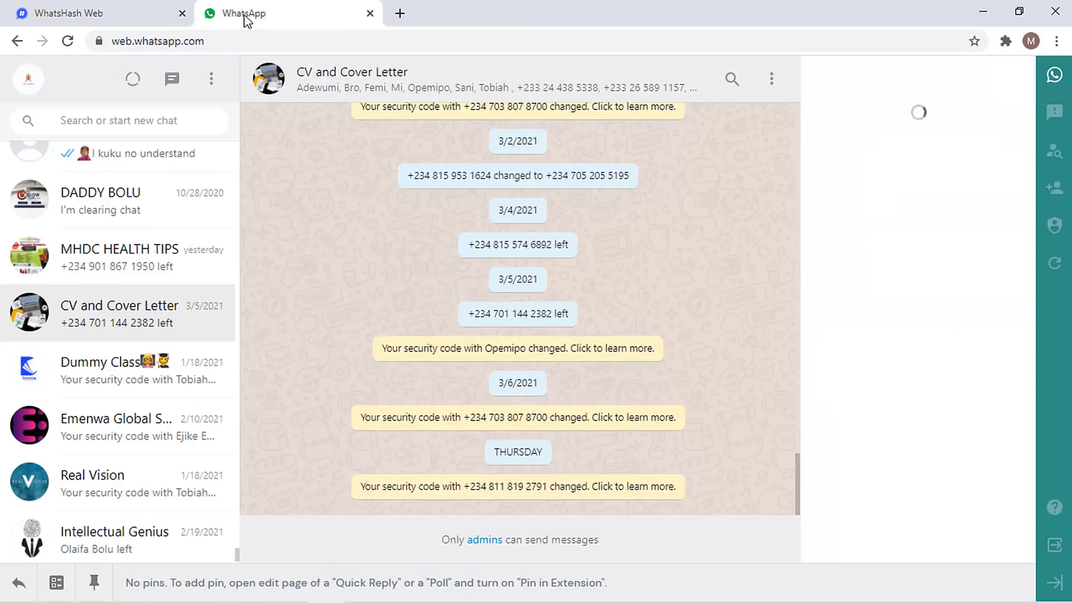
click(528, 245)
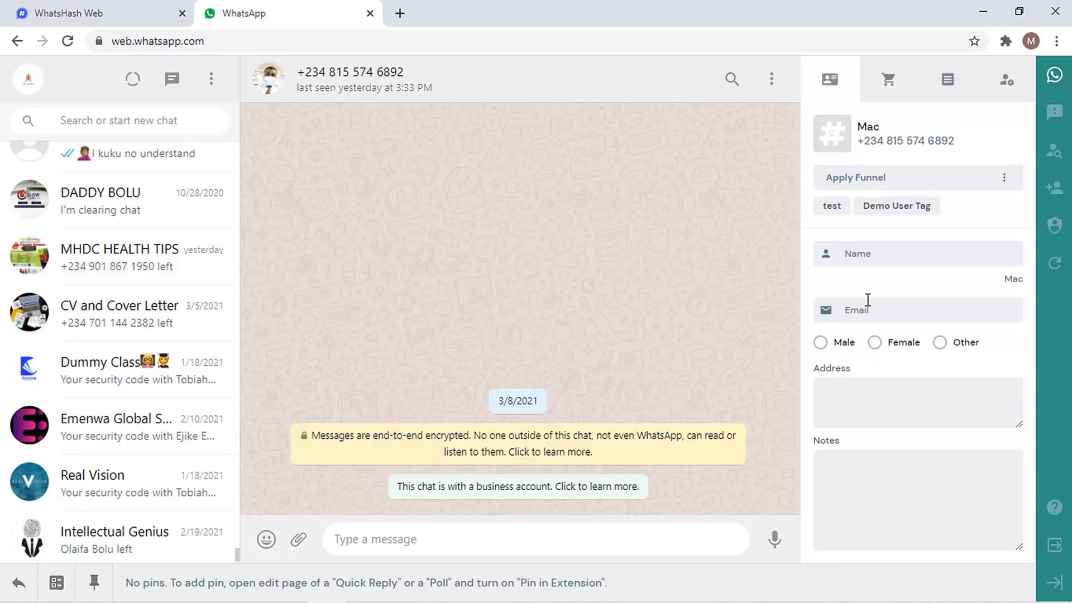
click(832, 207)
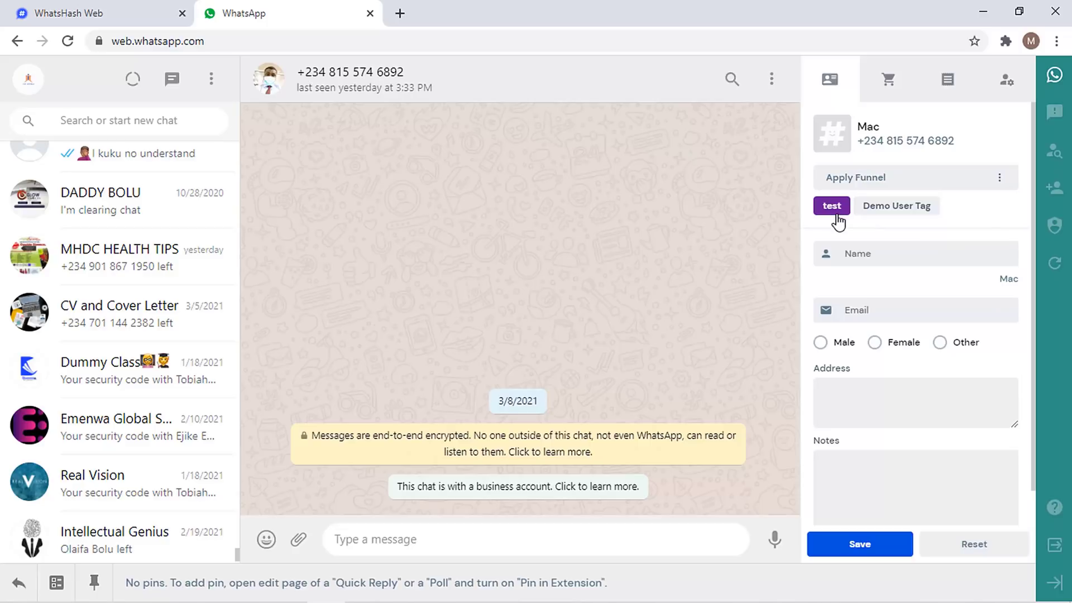
click(863, 178)
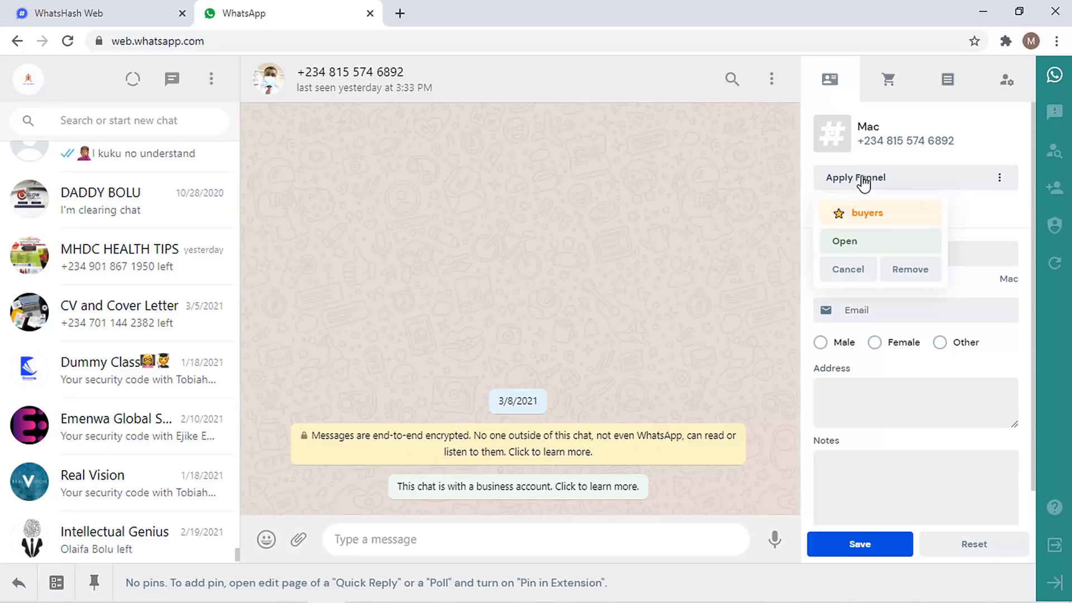
click(870, 217)
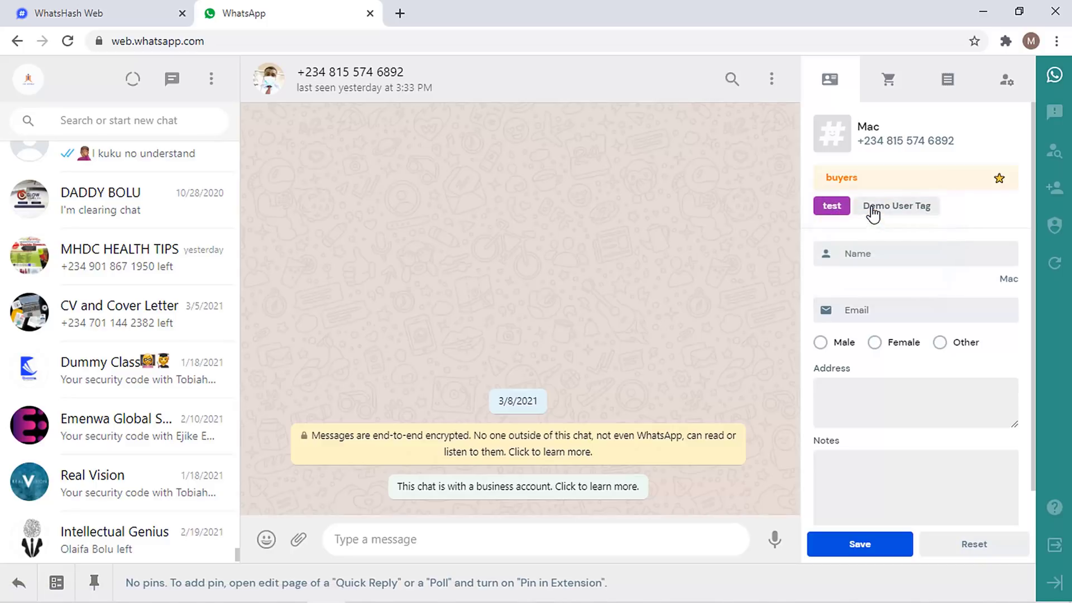
scroll(869, 218, down, 1)
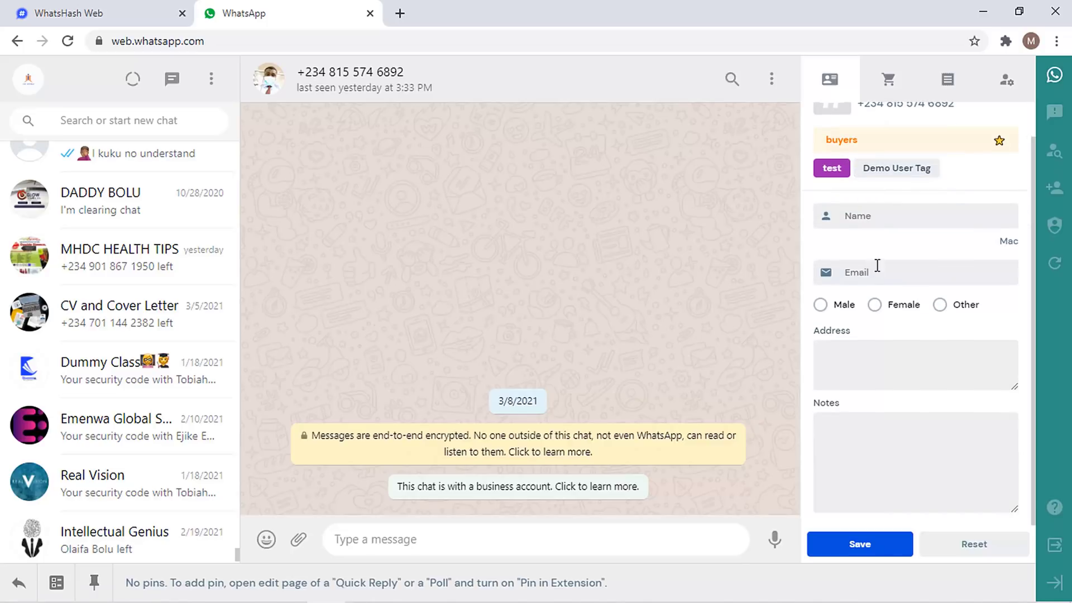
click(821, 304)
click(889, 550)
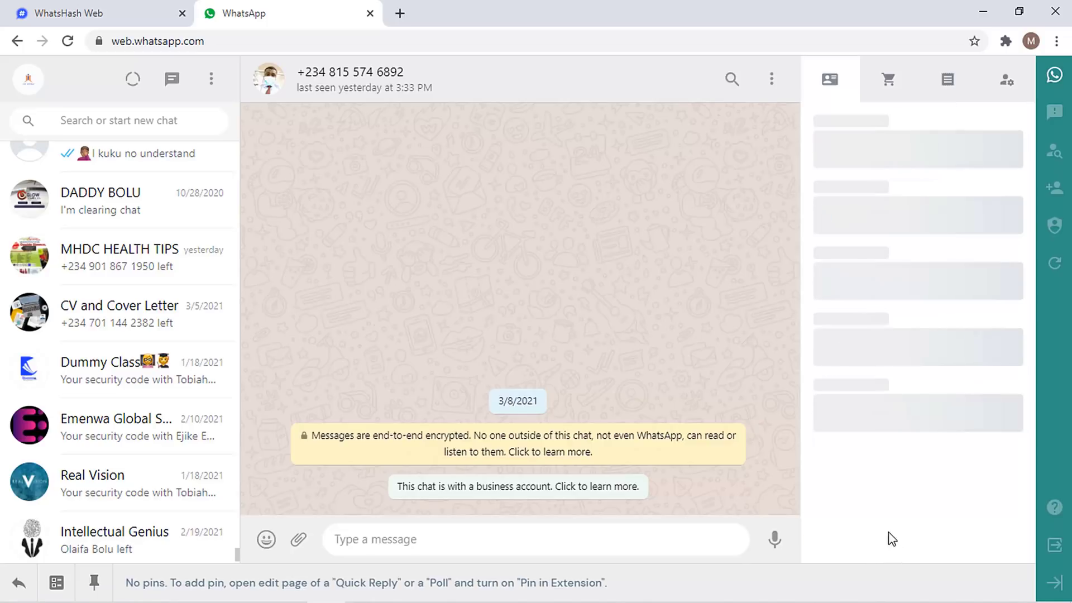
click(134, 4)
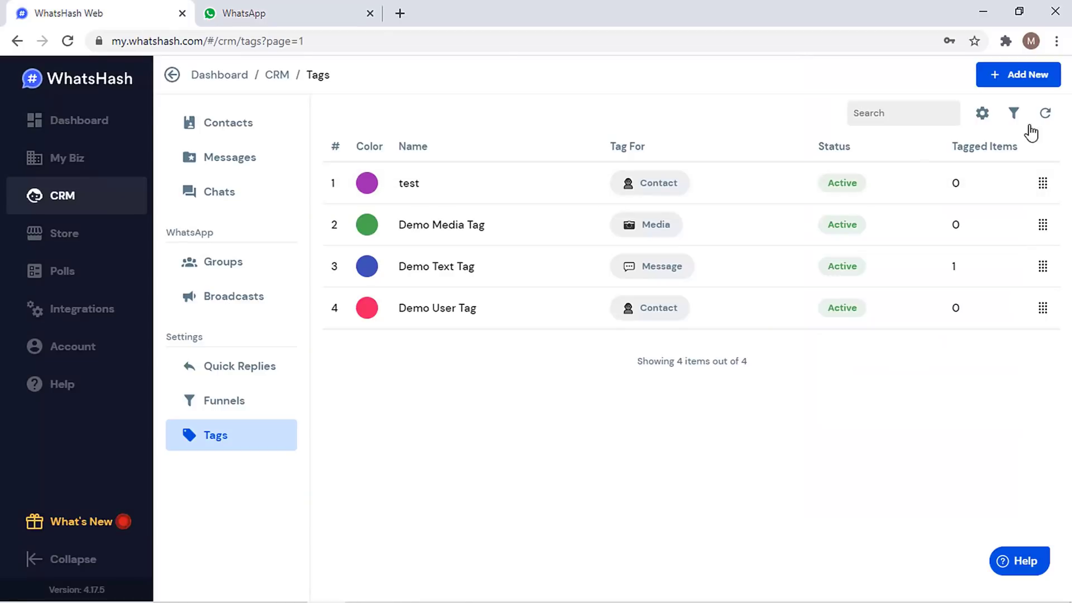
- Refresh the Tags list so 'test' shows 1 tagged item, then go to Polls
click(1057, 114)
click(53, 281)
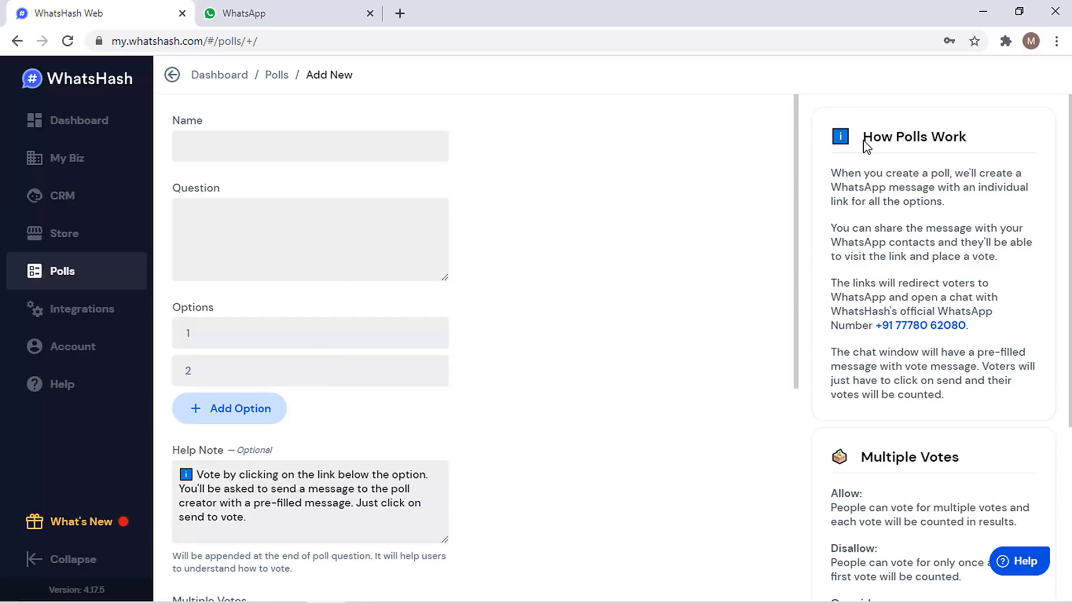
- Name the poll 'test' with question 'How fast did Cristiano Ronaldo score his last Hat-Trick?'
click(339, 142)
text(test)
click(331, 221)
text(How fast did Cristiano Ronaldo score his last Hat-Trick)
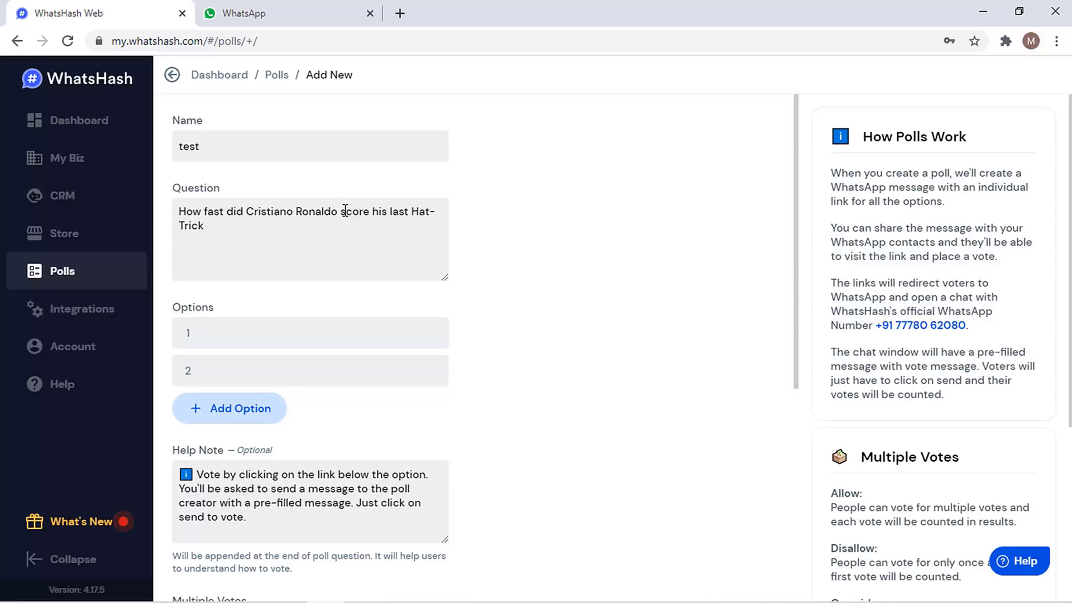
text(?)
- Enter three poll options: 80min, 45min and Full Time
click(246, 340)
text(80minHa)
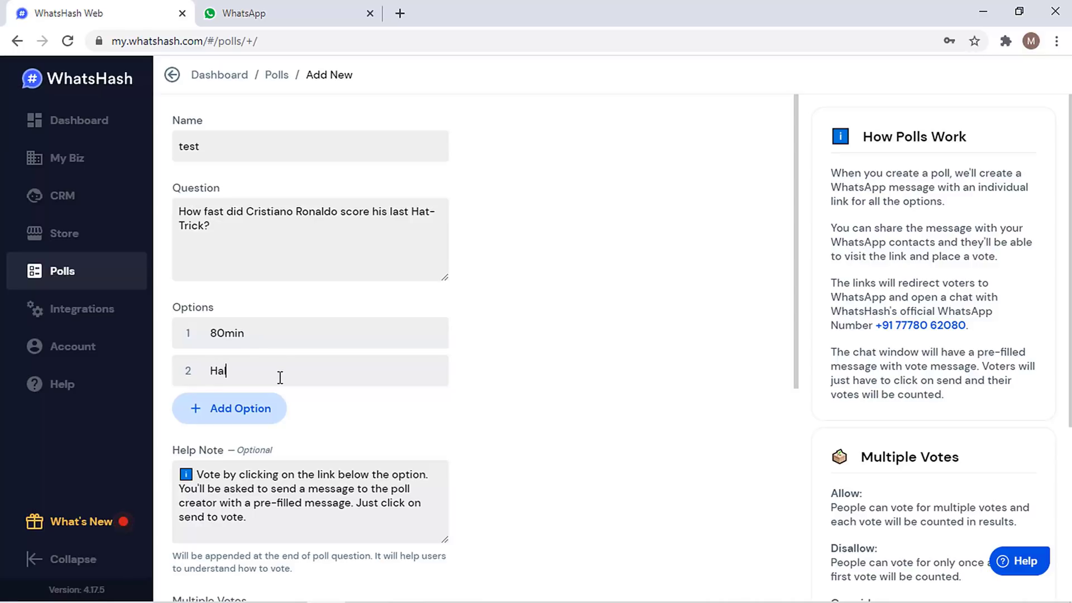
text(lf Time)
key(ctrl+Left)
key(shift+End)
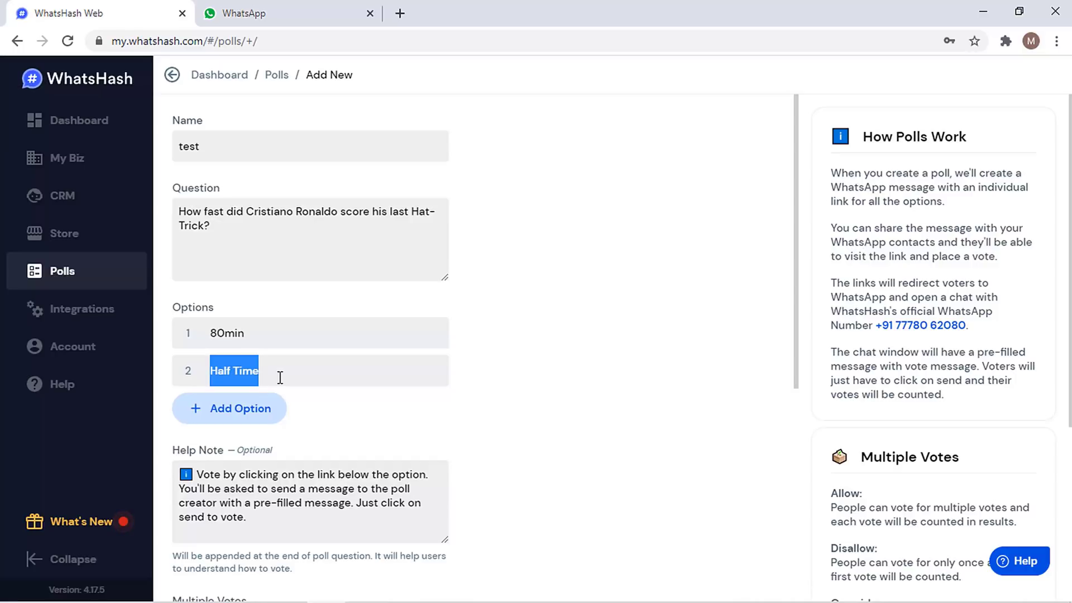
text(45min)
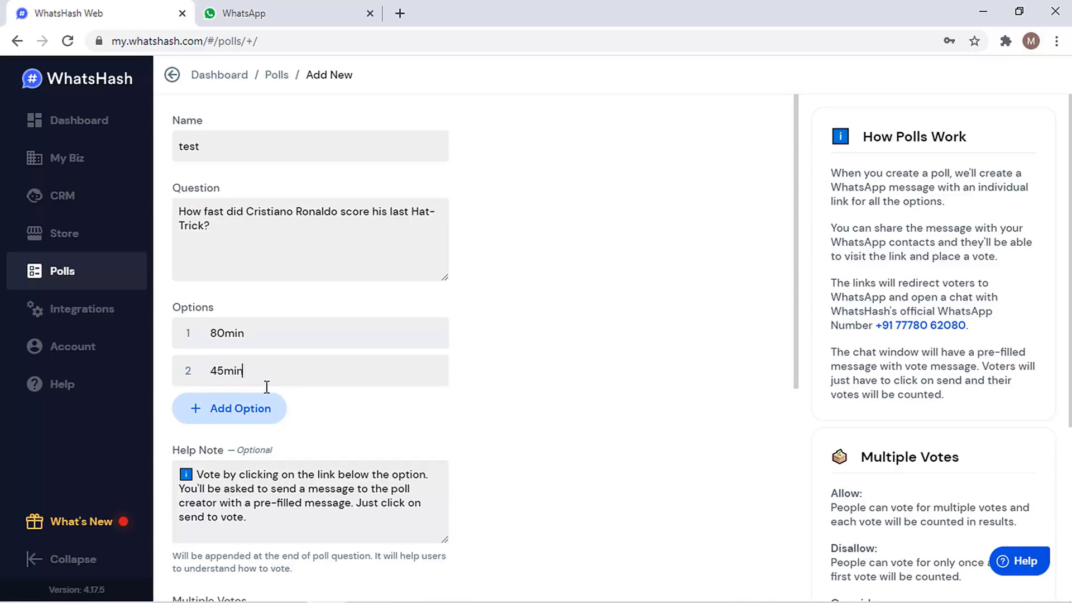
click(250, 413)
click(319, 412)
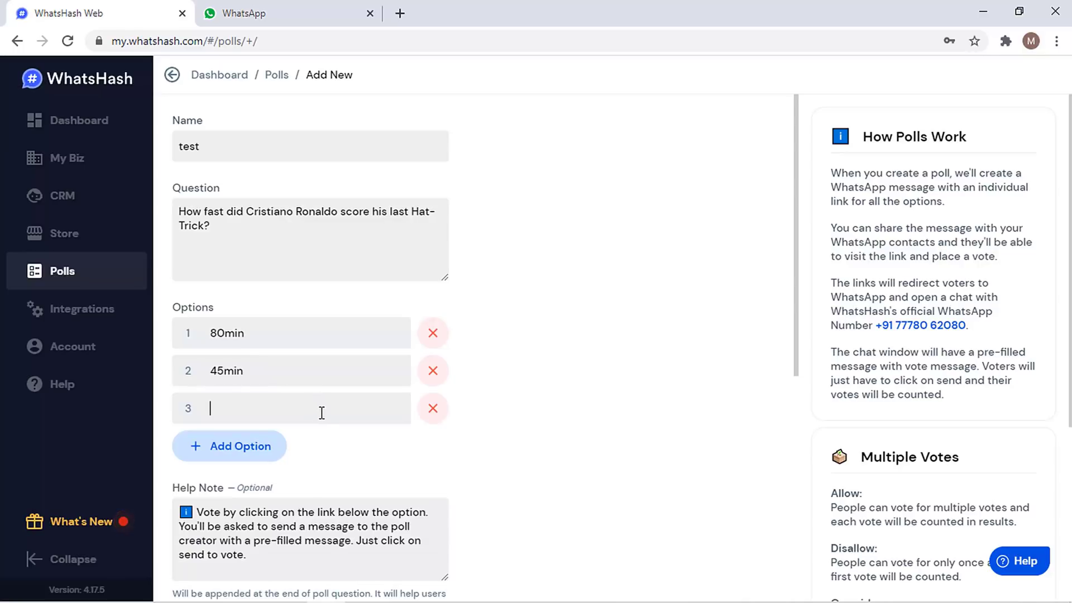
text(Full Time)
- Turn on Pin in Extension for the 'test' poll
drag(797, 212, 782, 316)
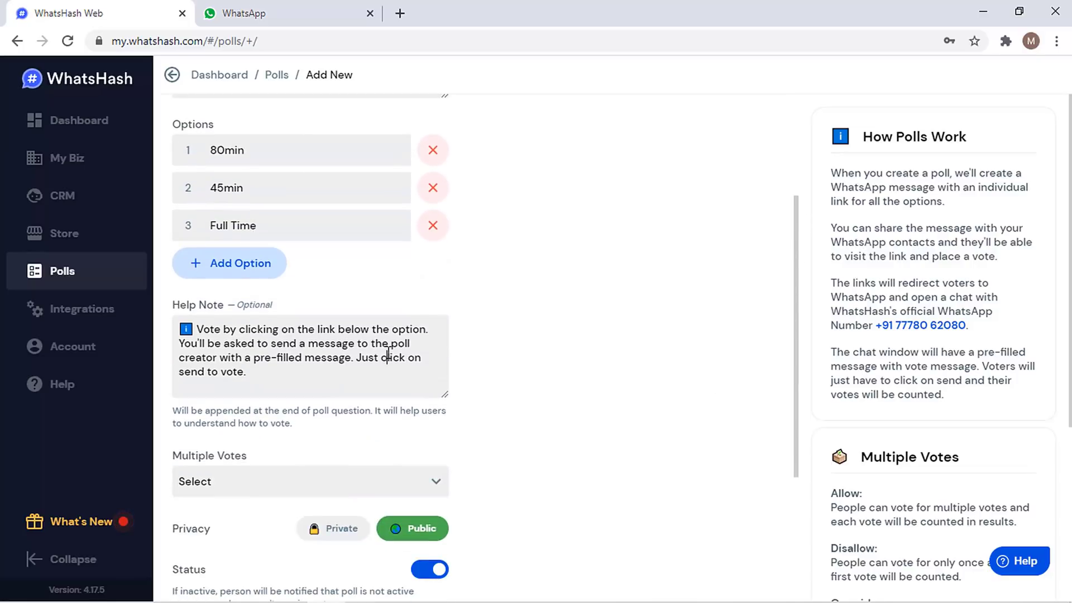
scroll(388, 353, down, 3)
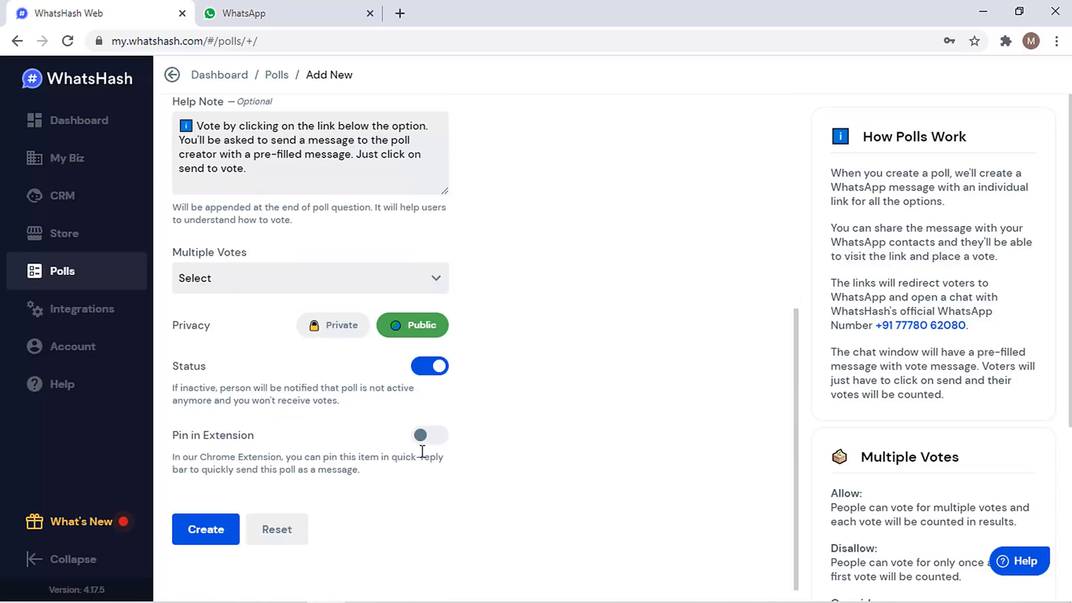
click(447, 436)
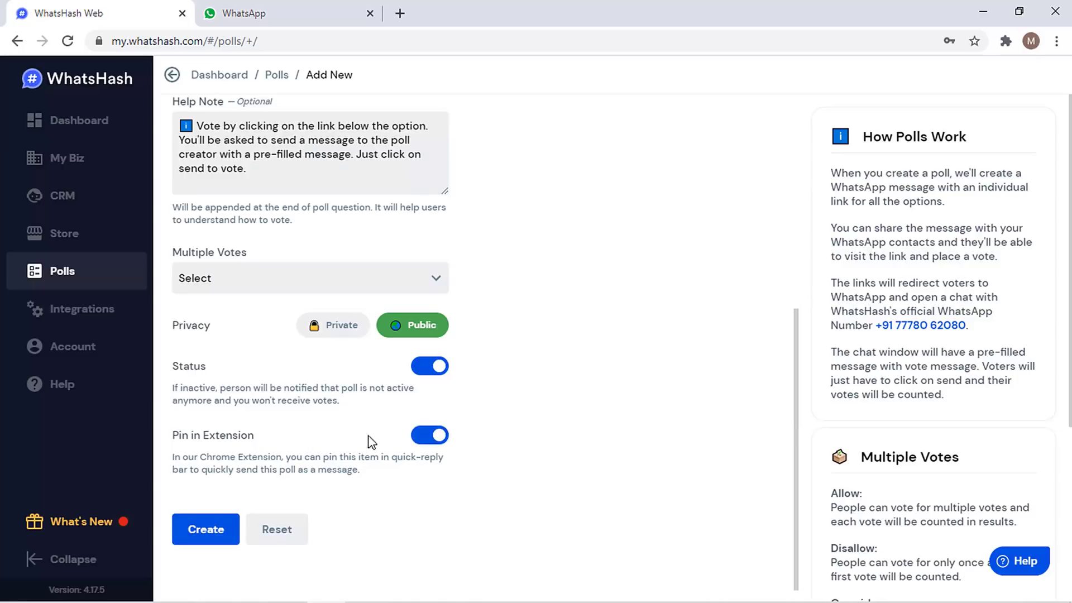
click(244, 154)
- Set Multiple Votes to Disallow and create the poll
click(310, 284)
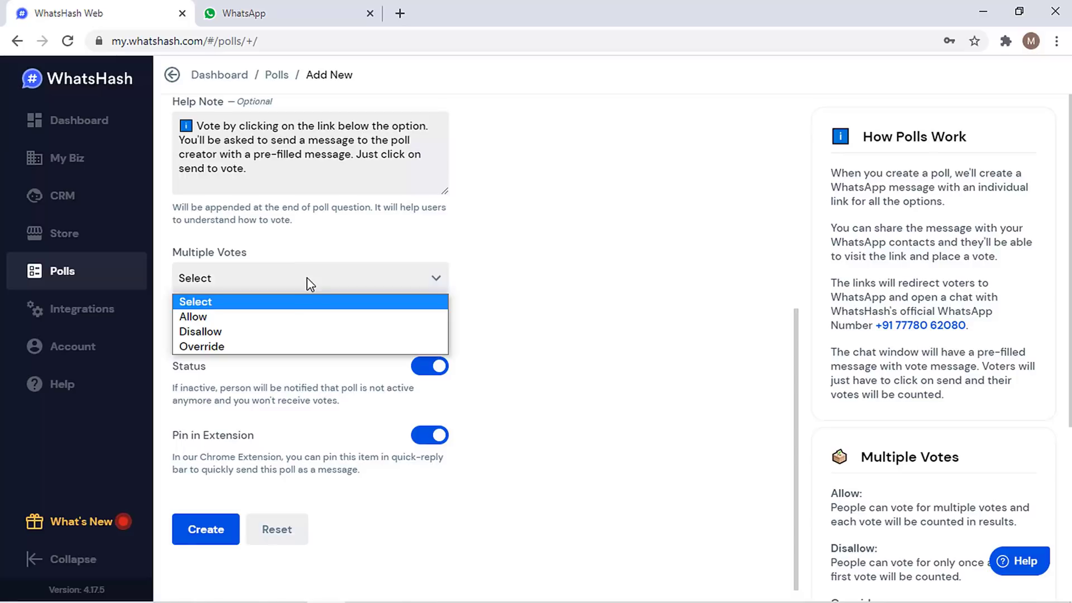
click(299, 317)
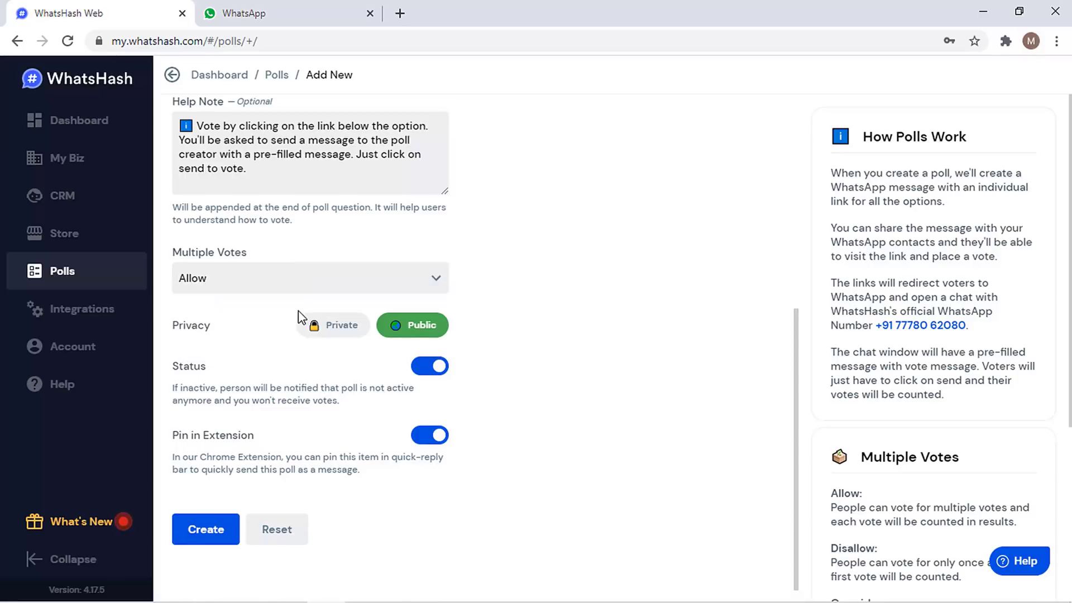
click(281, 286)
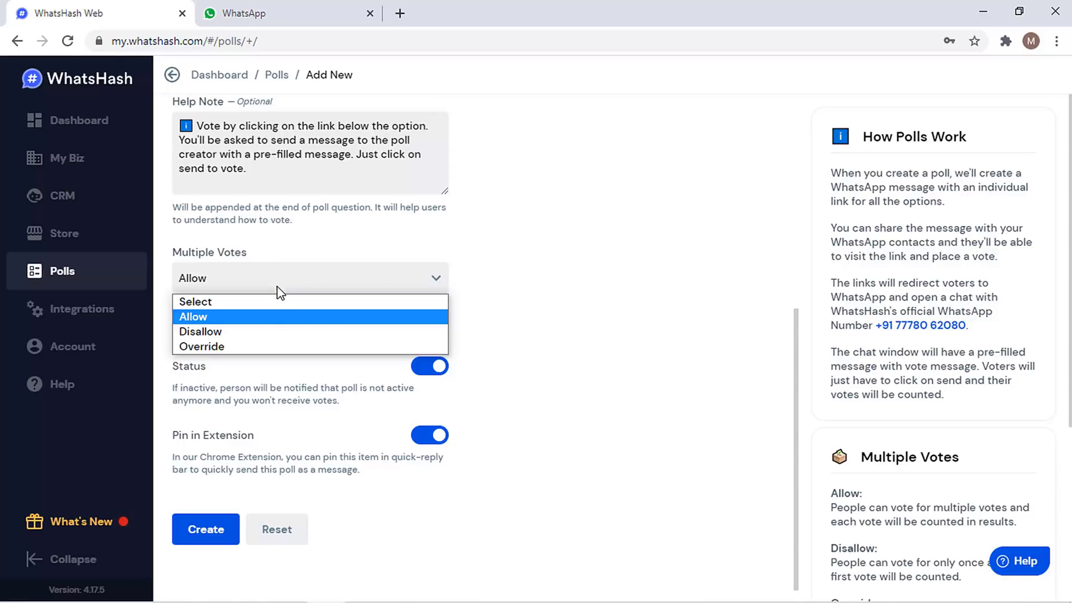
click(276, 333)
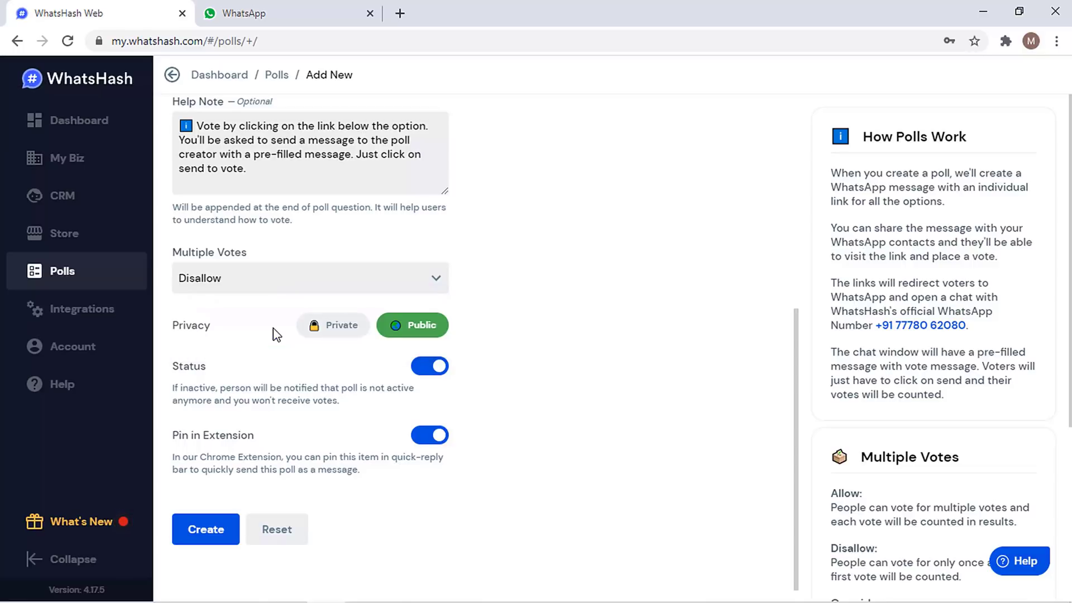
click(215, 535)
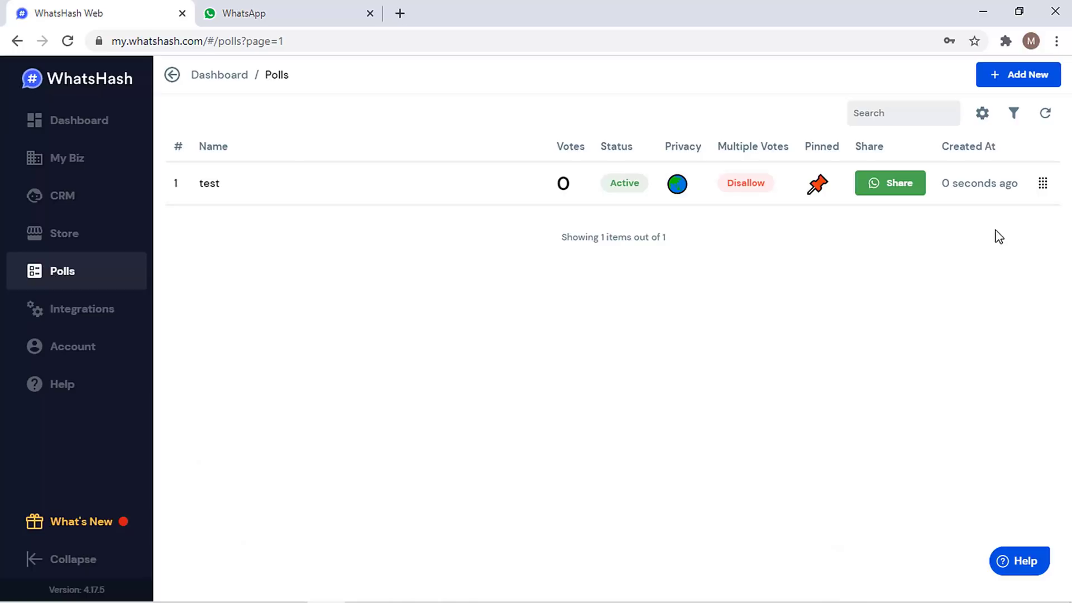
- Switch to WhatsApp Web to see the contact's chat and its buyers funnel and test tag card
click(900, 190)
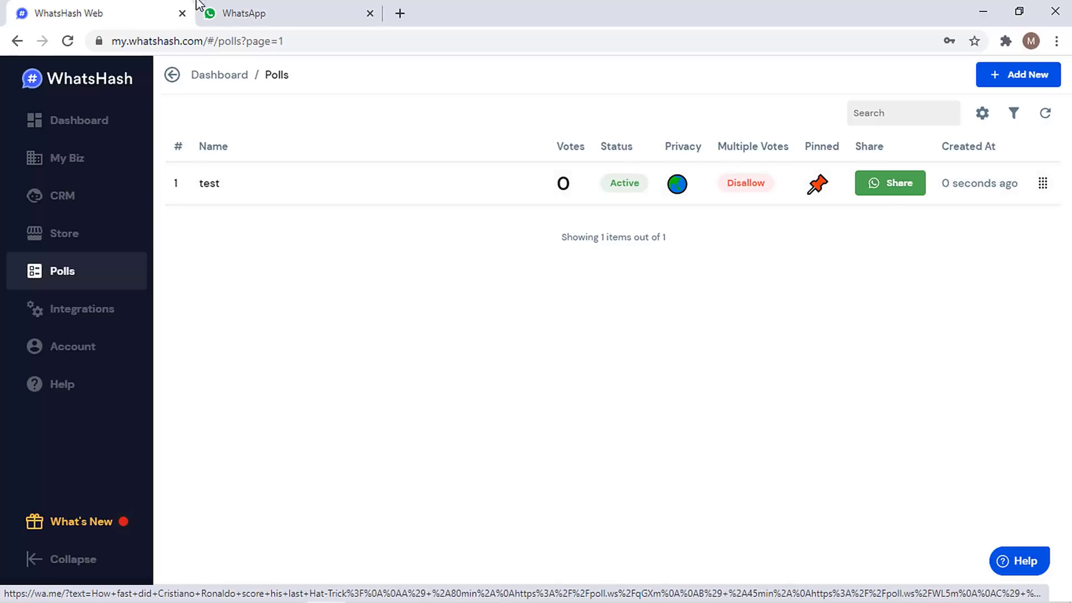
click(303, 22)
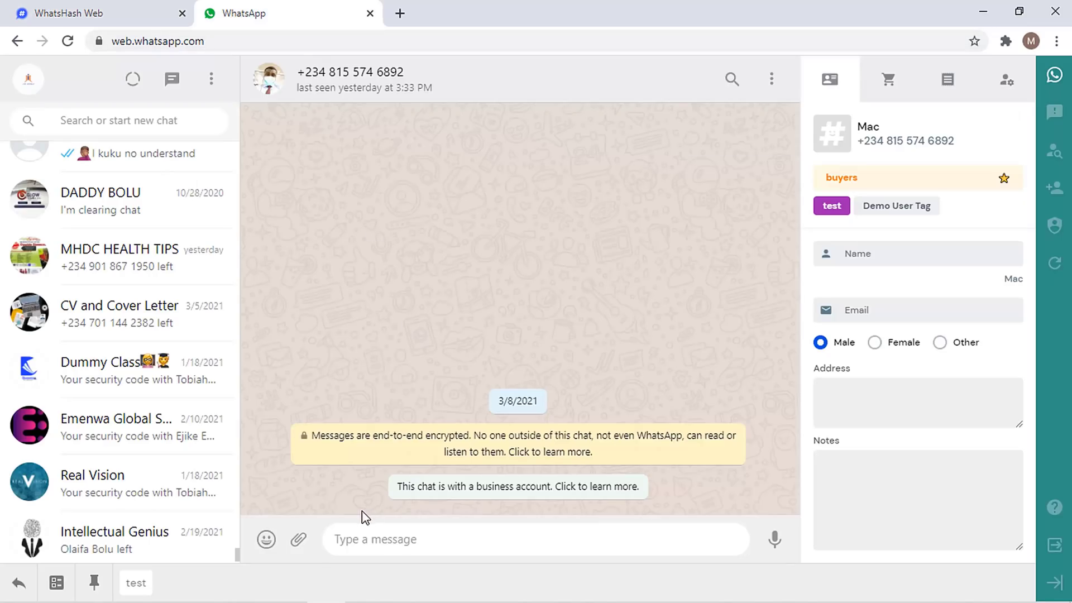
mouse_move(265, 589)
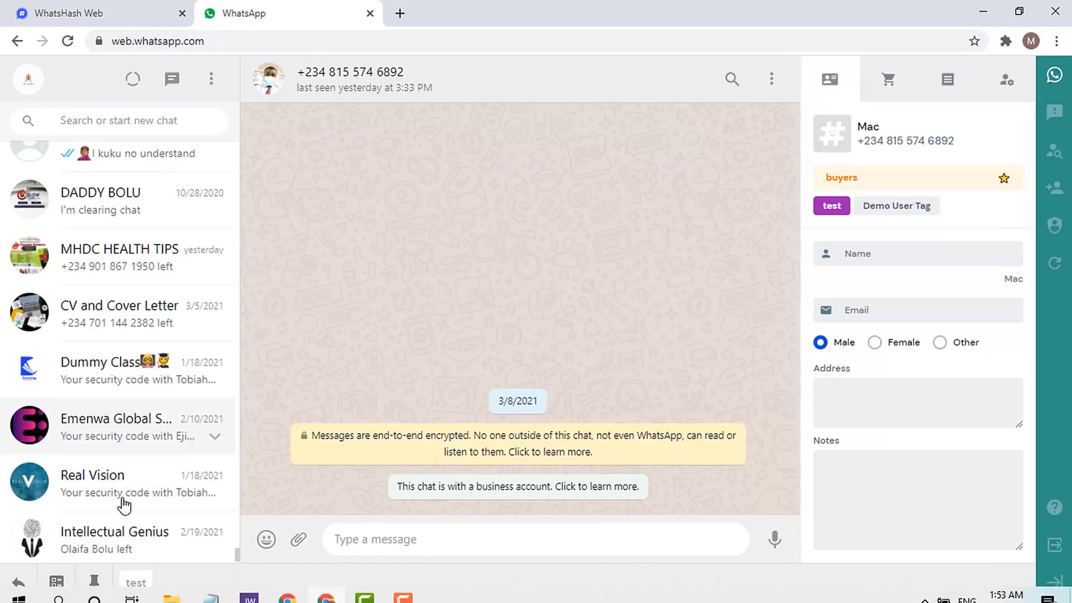
- Send the 'test' poll template to the Intellectual Genius group, then return to WhatsHash's Polls page
click(215, 531)
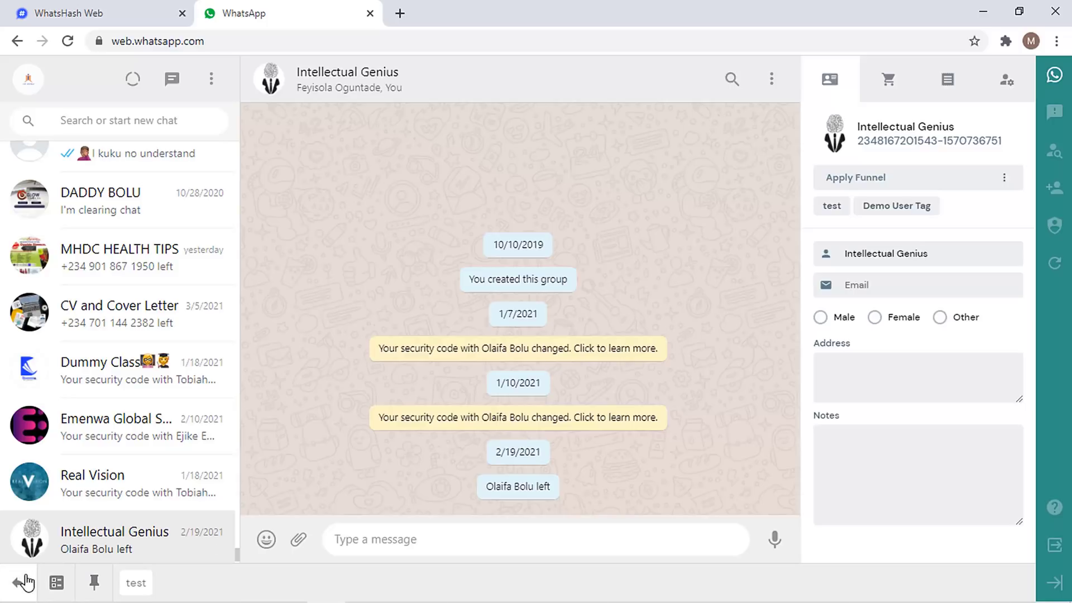
click(62, 588)
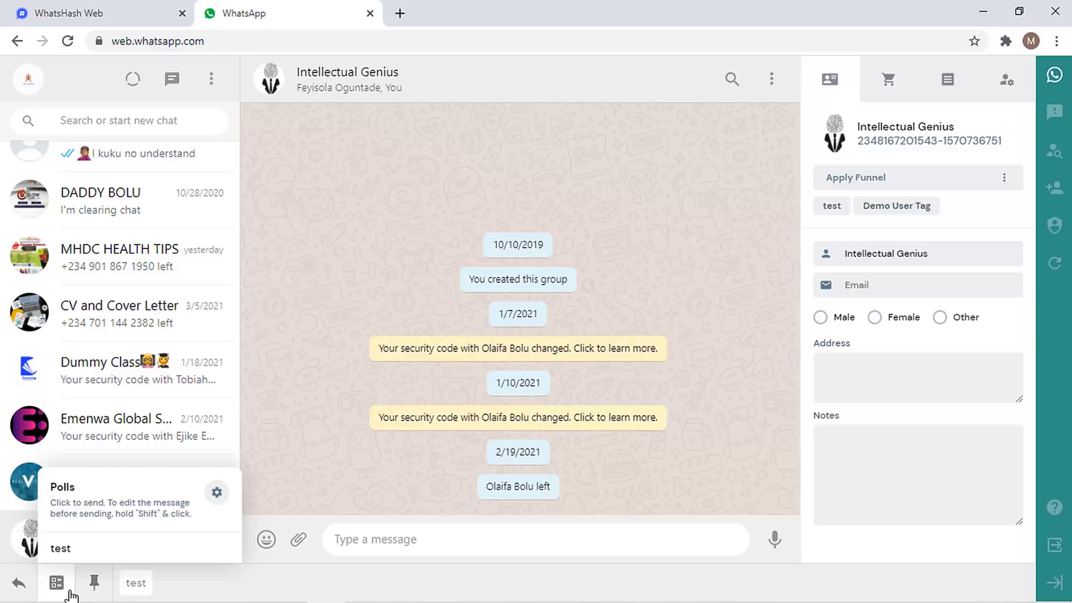
click(104, 558)
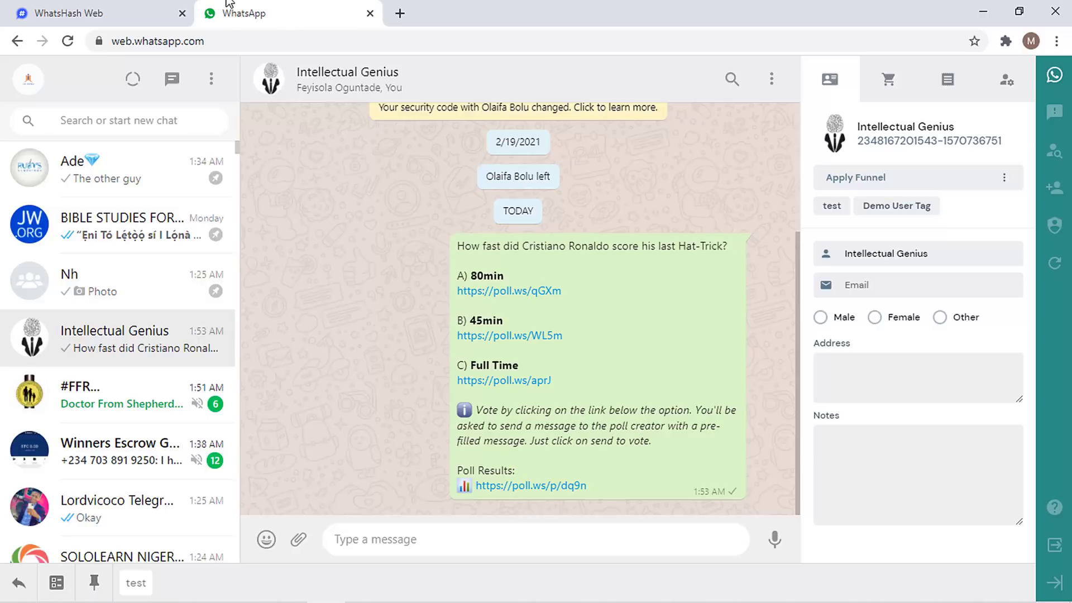
click(178, 8)
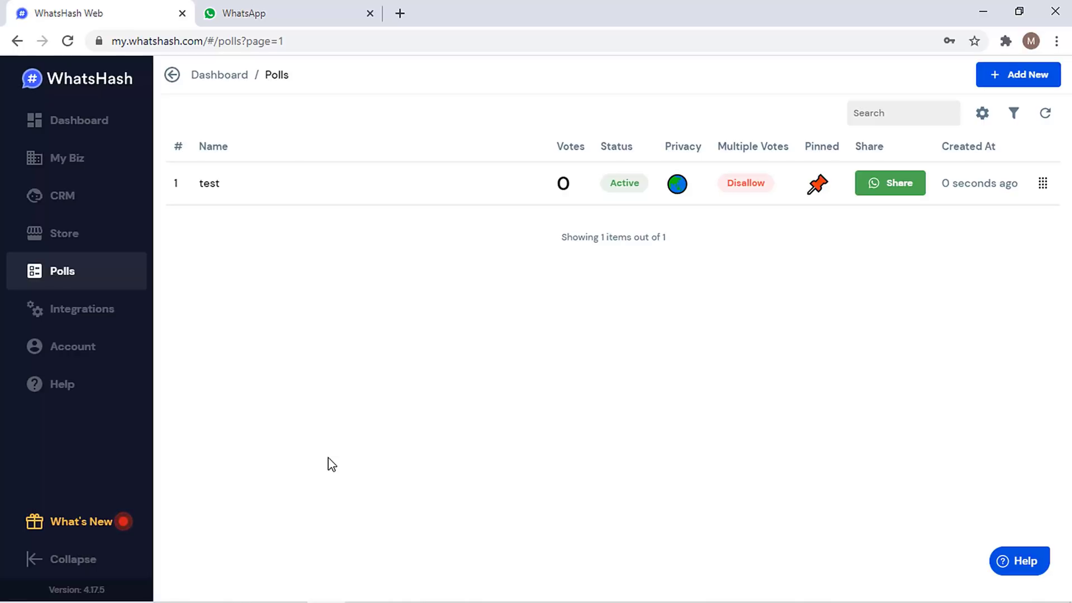
- Go to WhatsHash's Integrations page from the sidebar
click(85, 307)
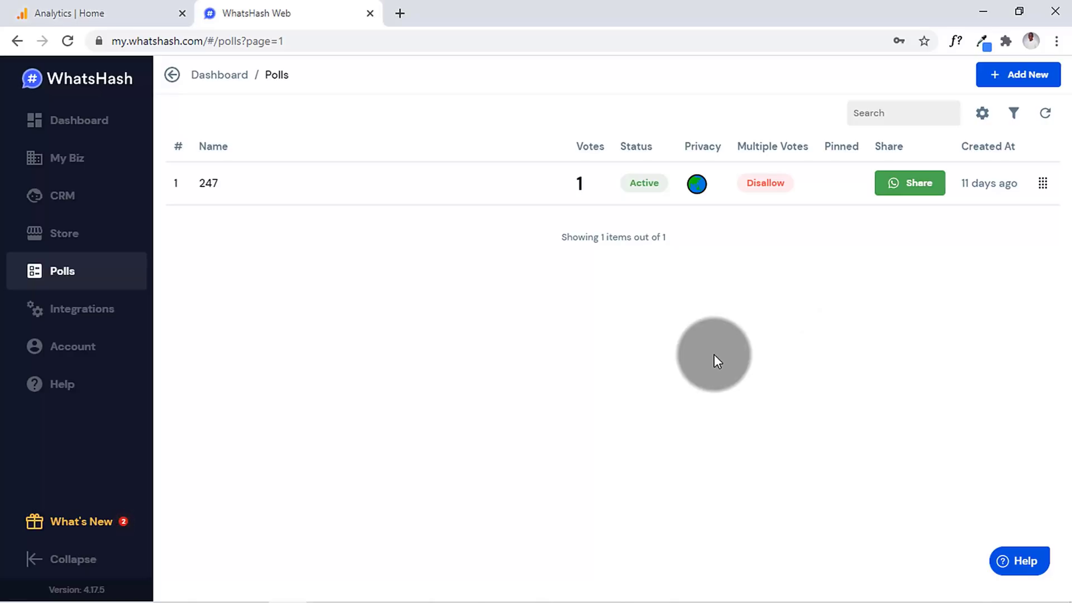
- Check poll 247's results and its list of voters
click(289, 186)
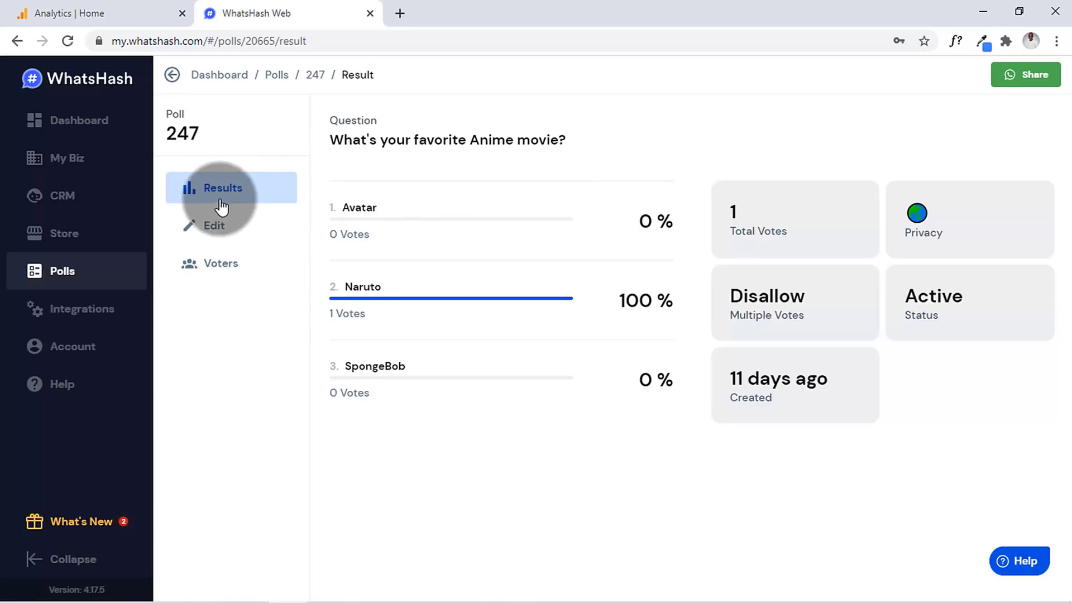
click(106, 281)
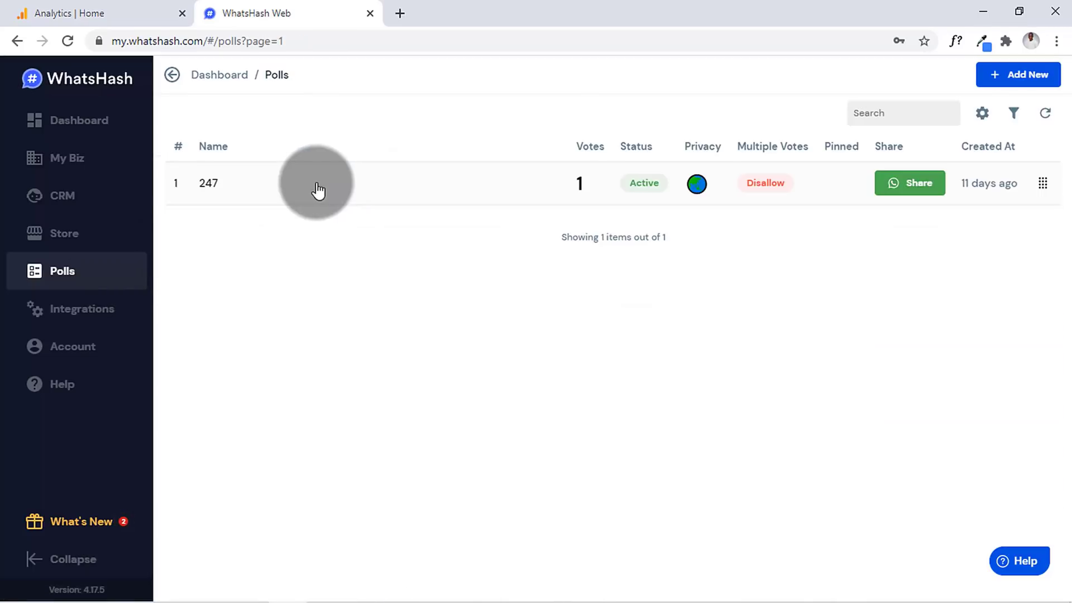
click(317, 189)
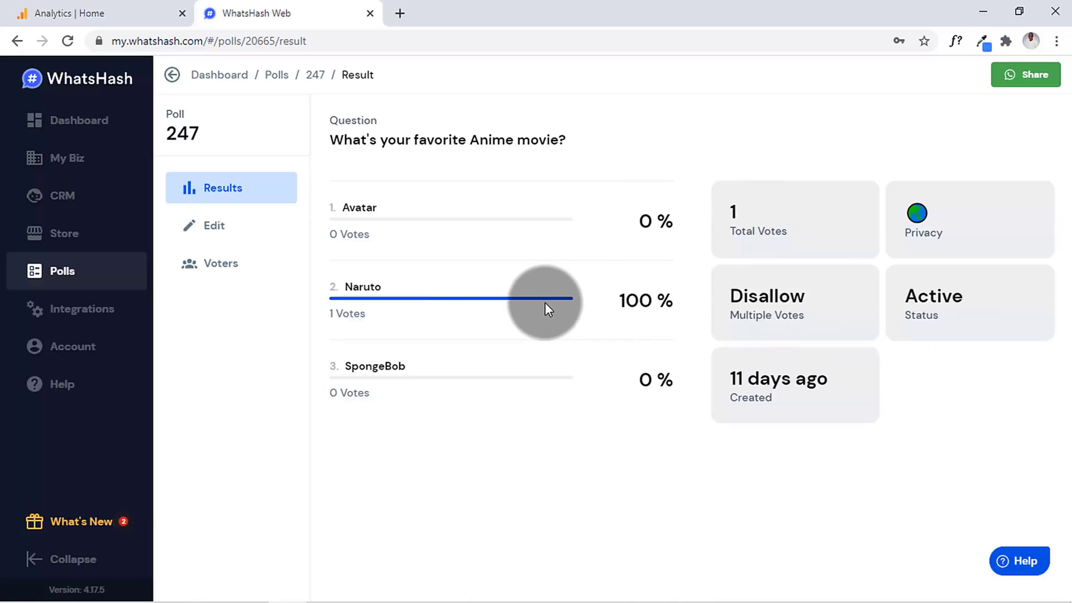
click(212, 241)
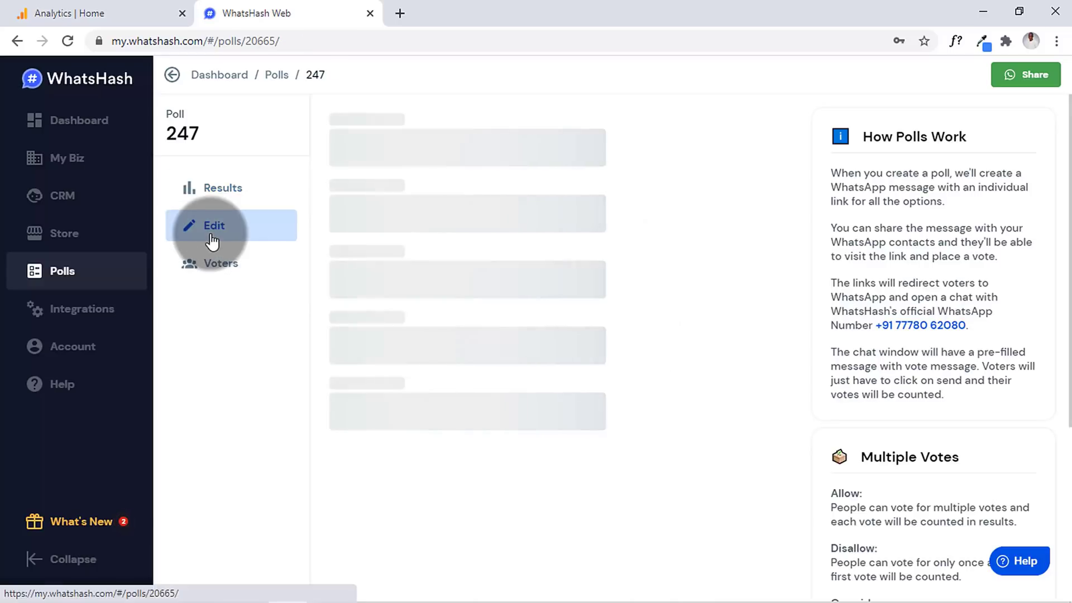
click(218, 274)
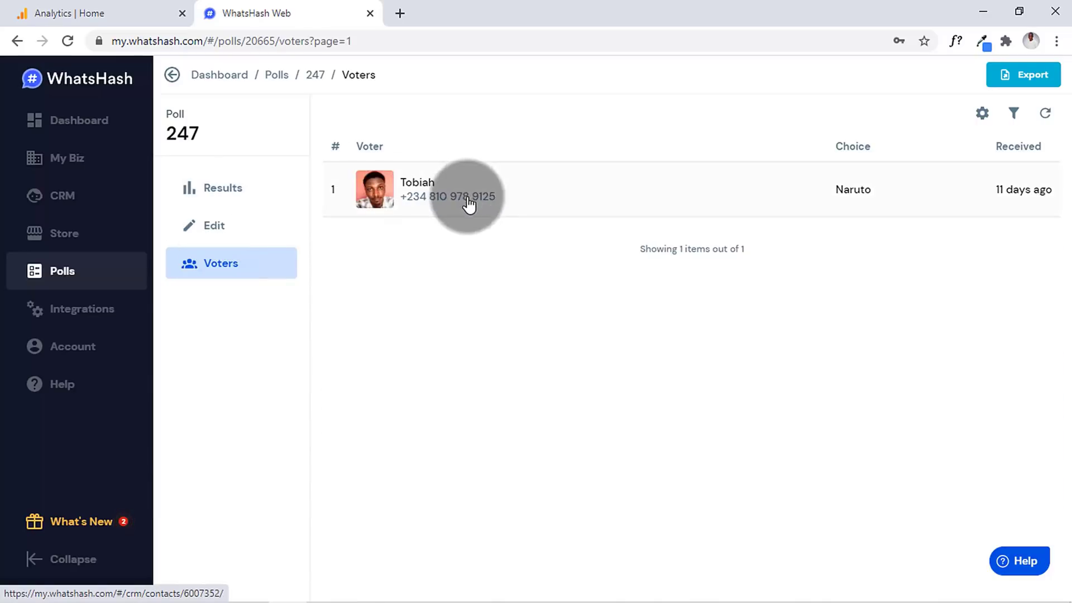
click(247, 196)
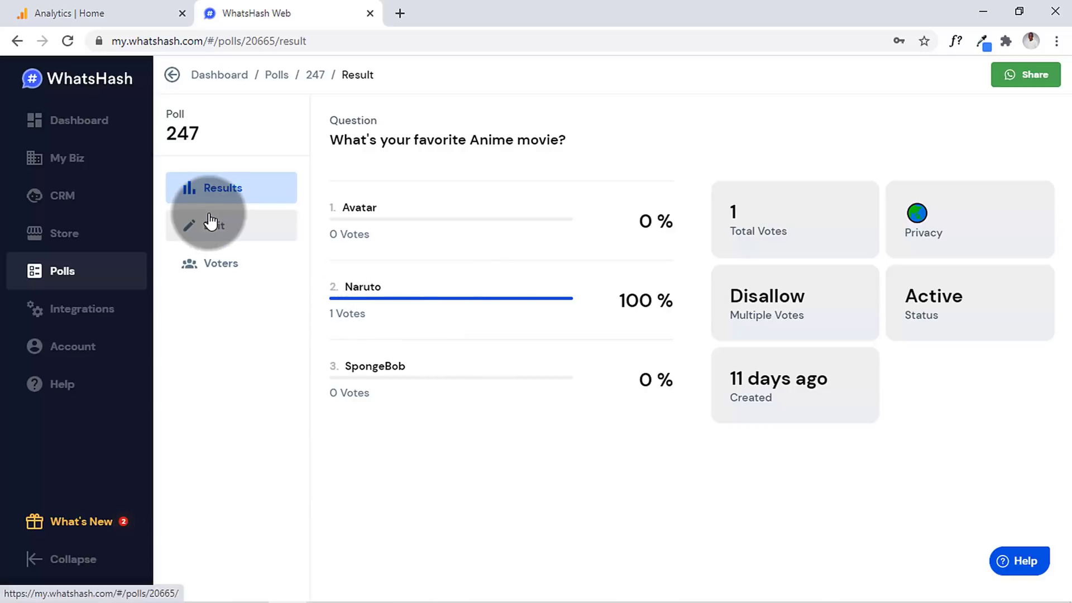
- Look through poll 247's edit form, then switch to the Google Analytics Home dashboard
click(199, 233)
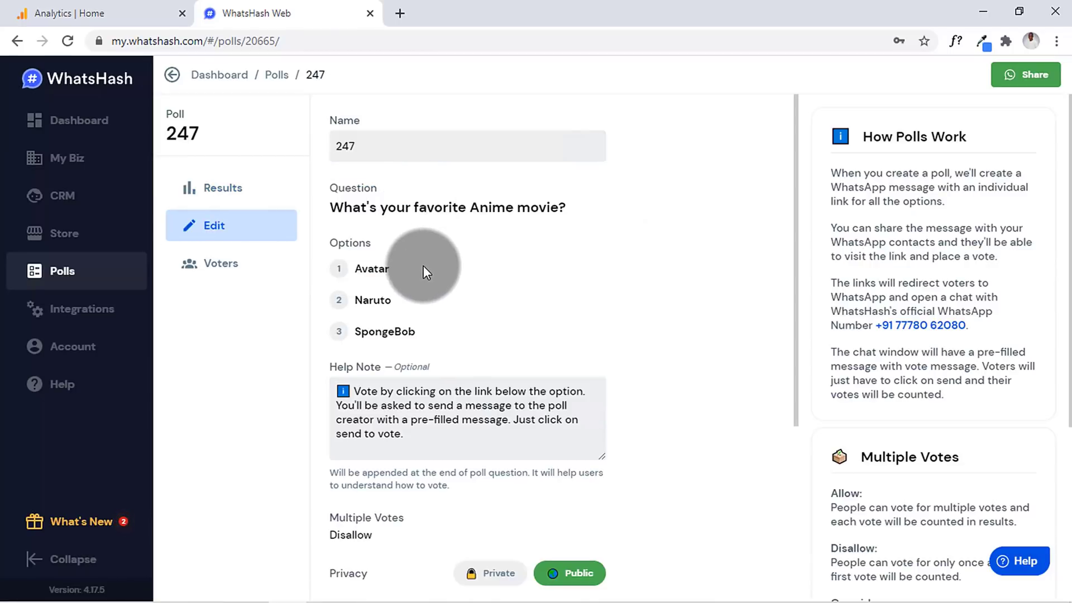
scroll(424, 266, down, 5)
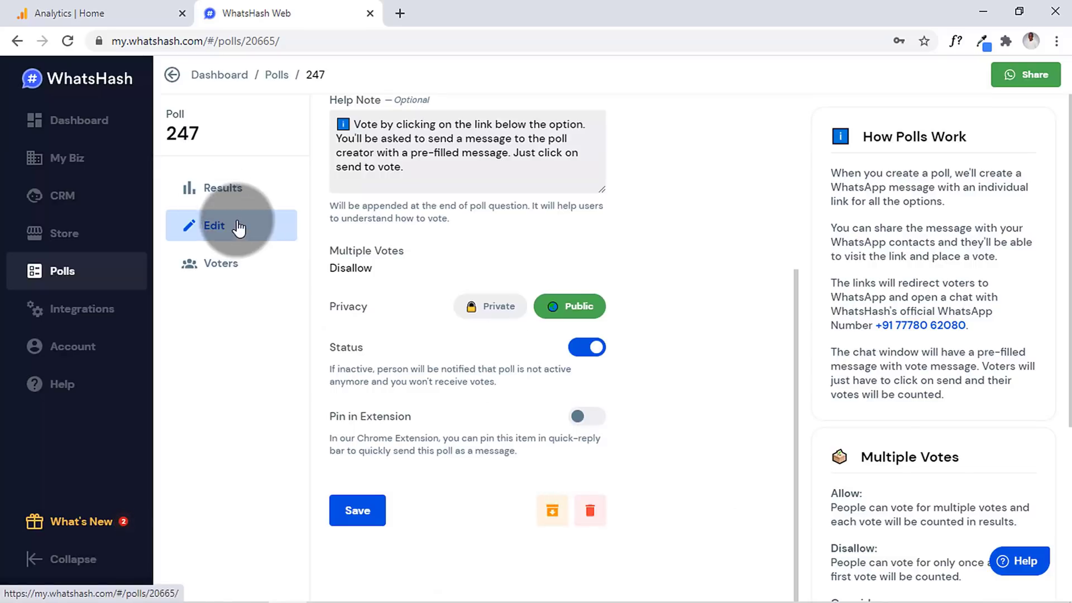
click(143, 14)
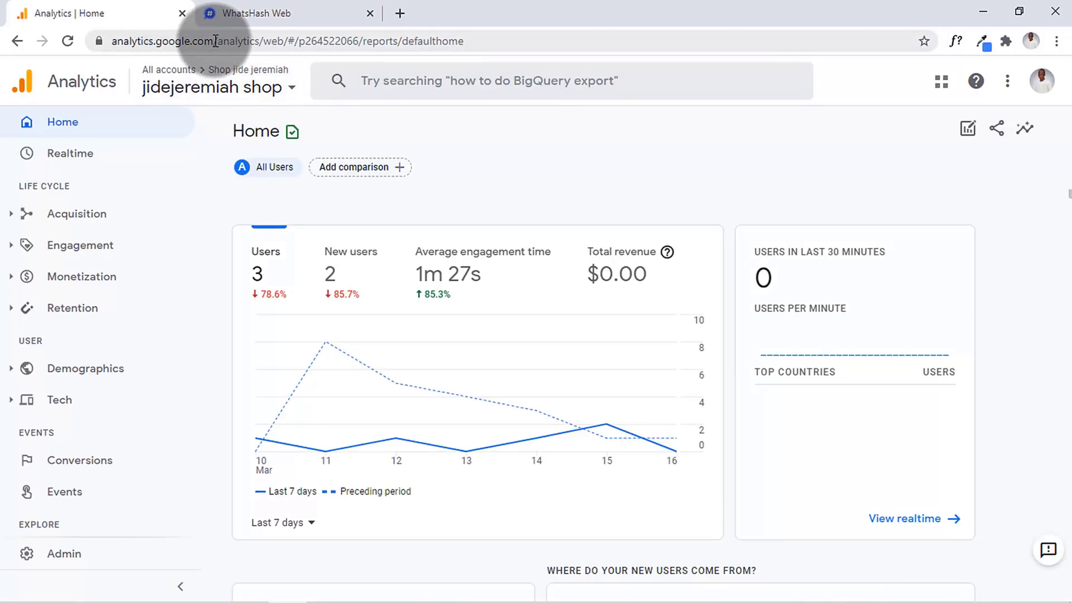
- Look over the Google Analytics home dashboard, then go back to poll 247's edit page in WhatsHash
drag(216, 41, 11, 40)
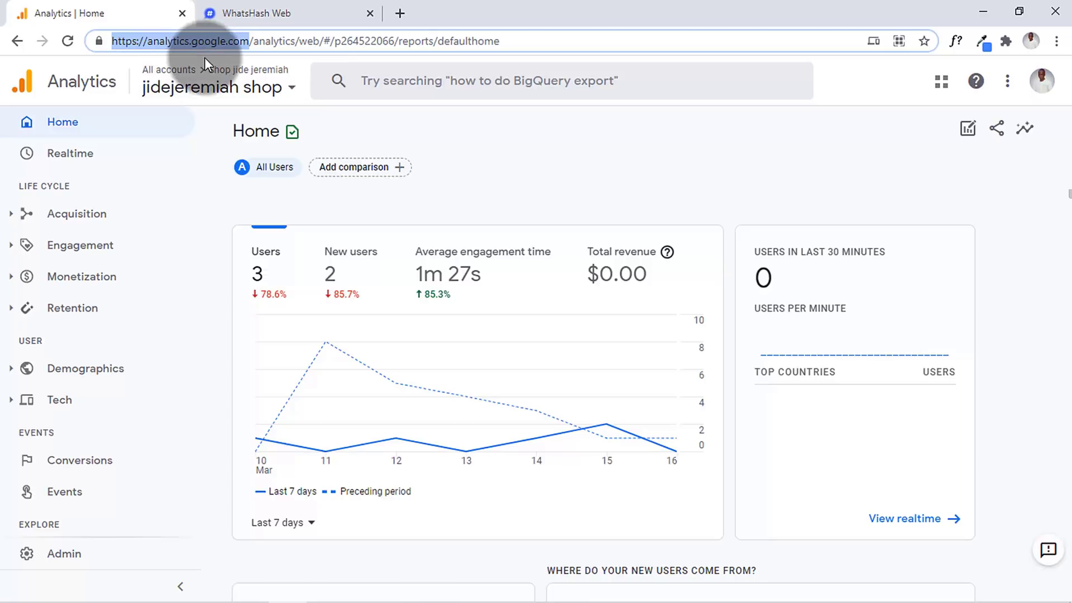
click(215, 174)
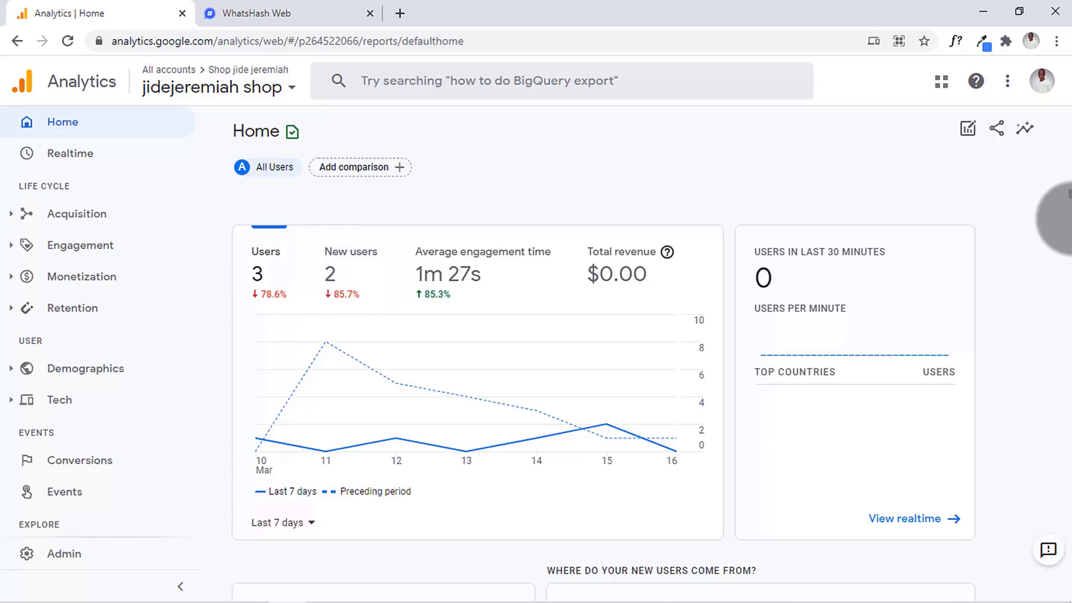
scroll(1064, 192, down, 1)
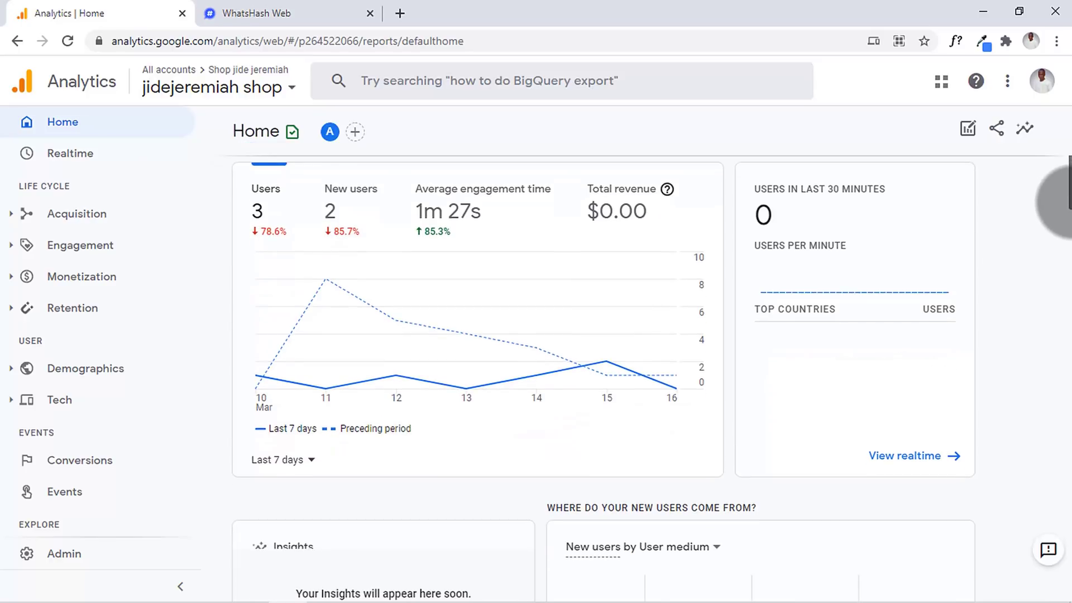
scroll(1064, 202, up, 1)
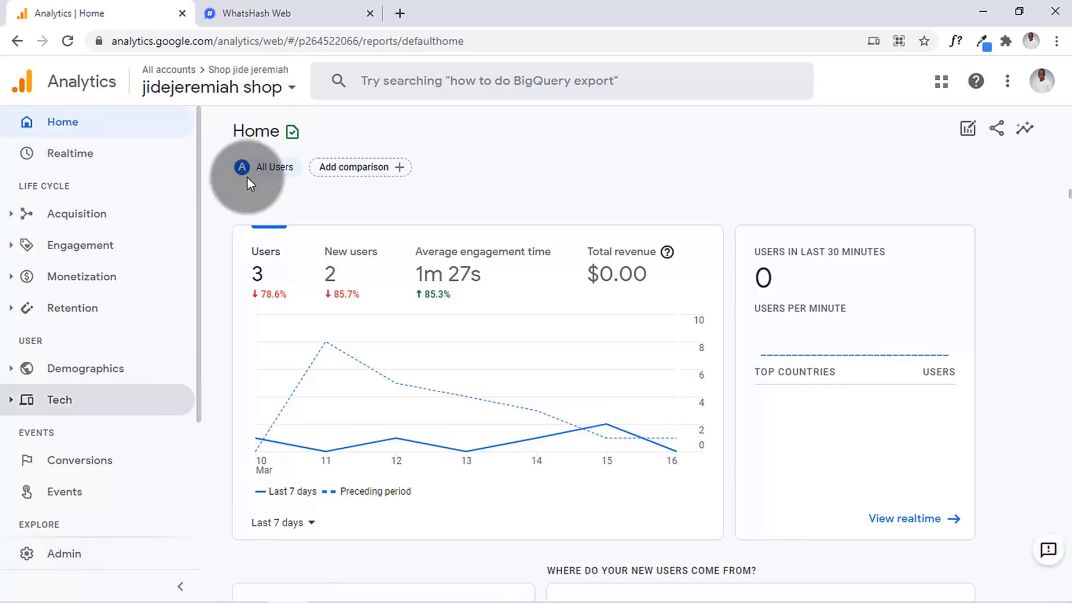
click(275, 7)
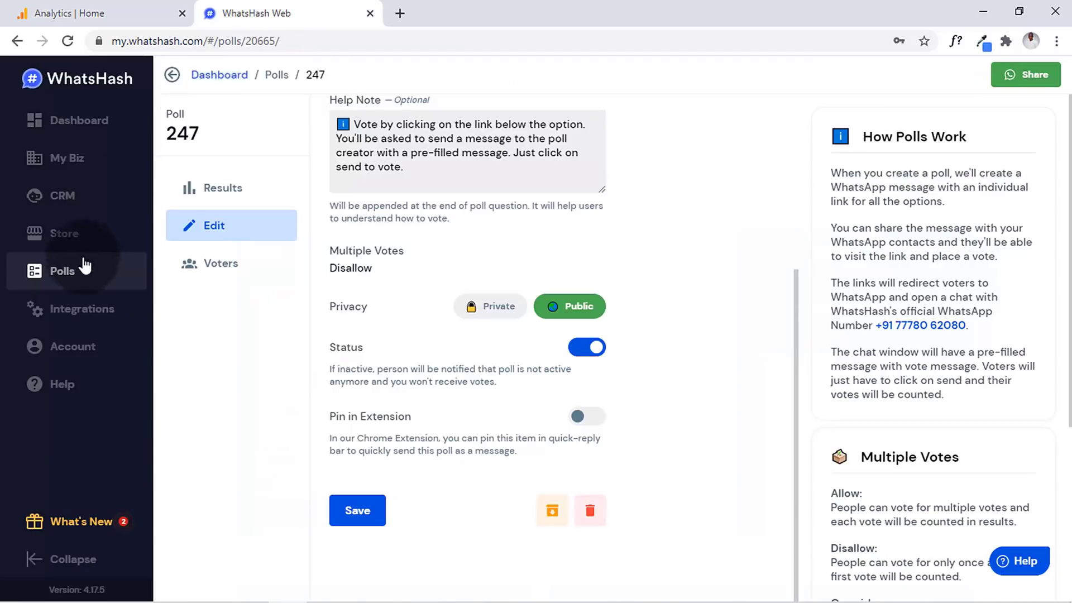
- Open WhatsHash's Google Analytics integration settings and select the G-8WPW3WH3P4 tracking ID
click(78, 324)
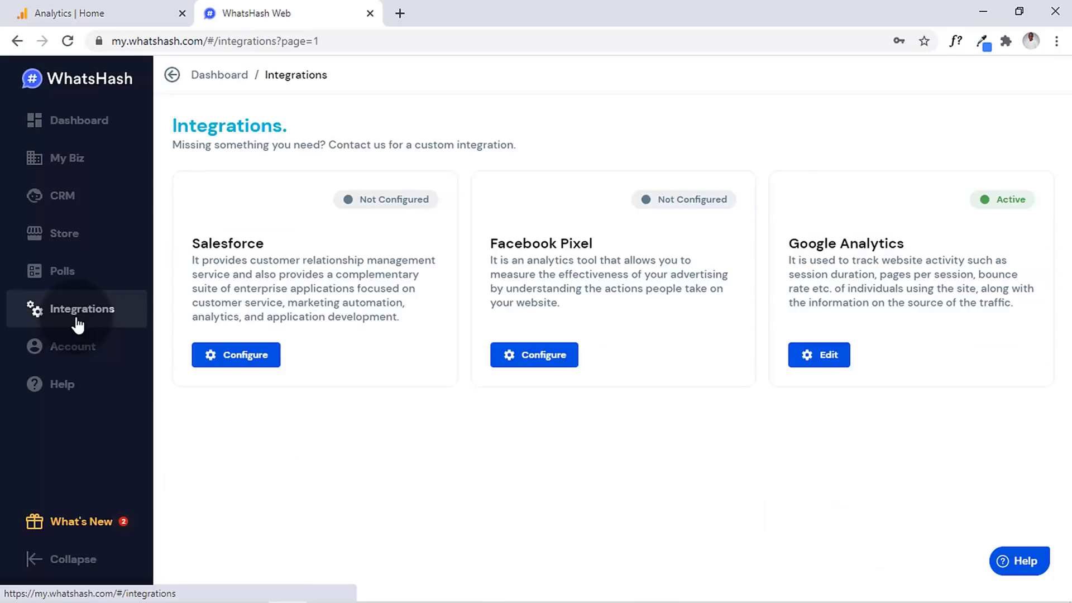
click(825, 363)
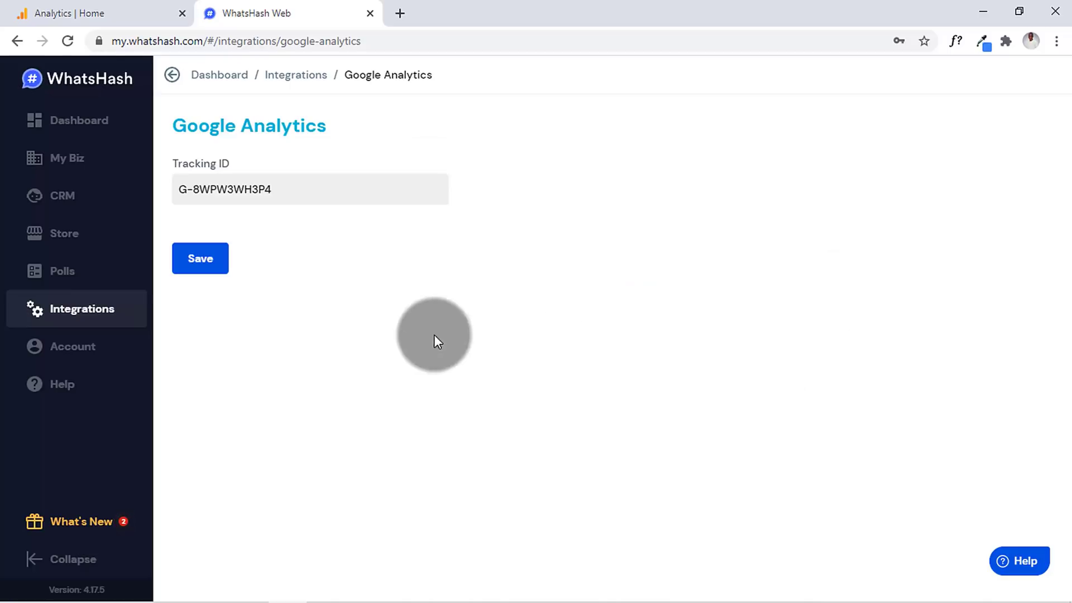
triple_click(239, 188)
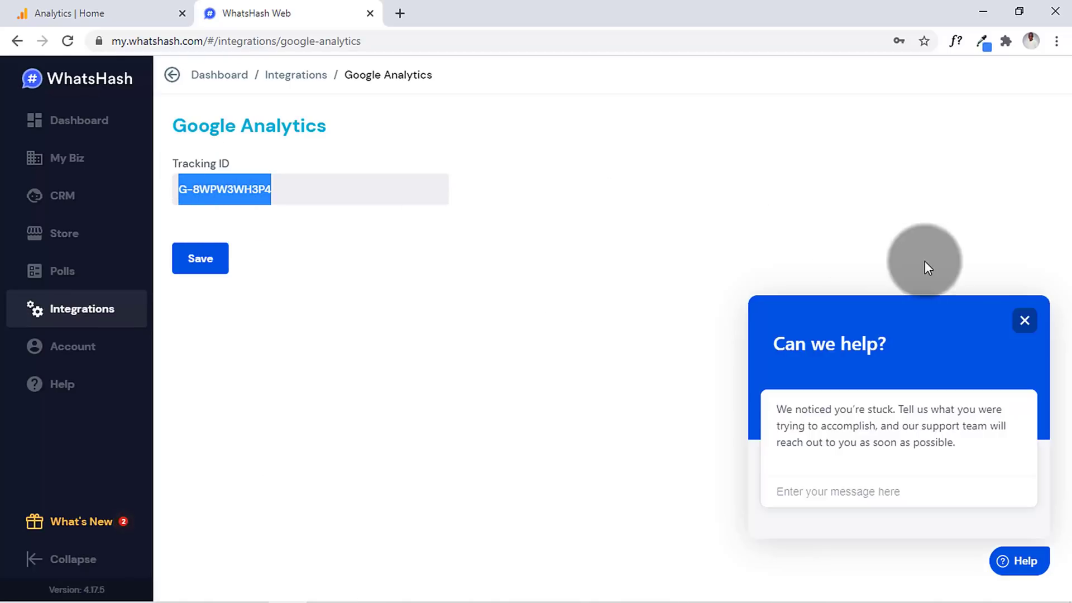
click(1017, 322)
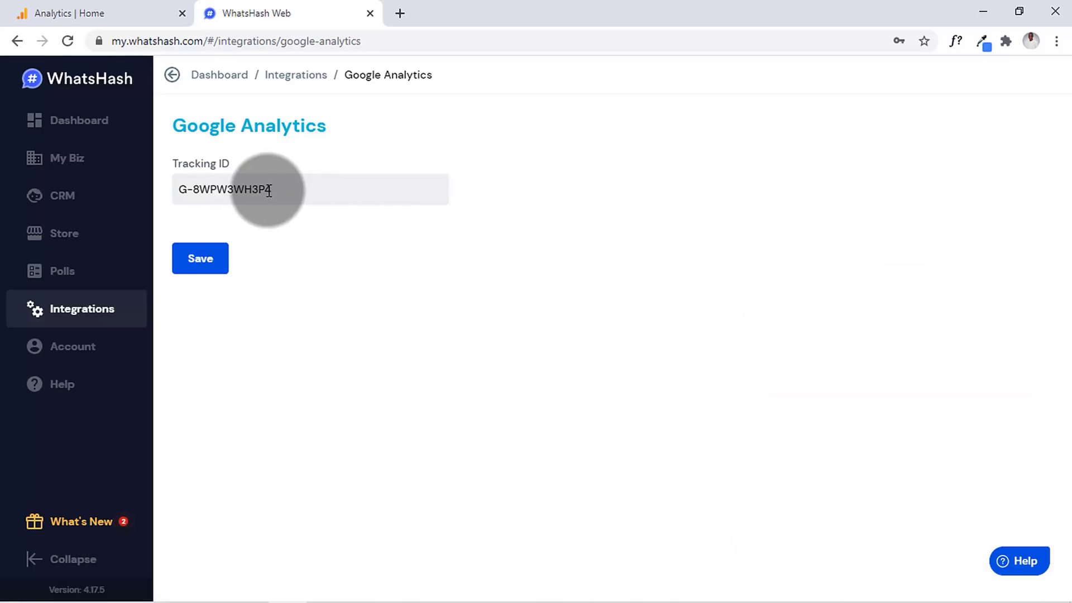
- Open the Admin settings for the jidejeremiah shop account and property in Google Analytics
click(71, 9)
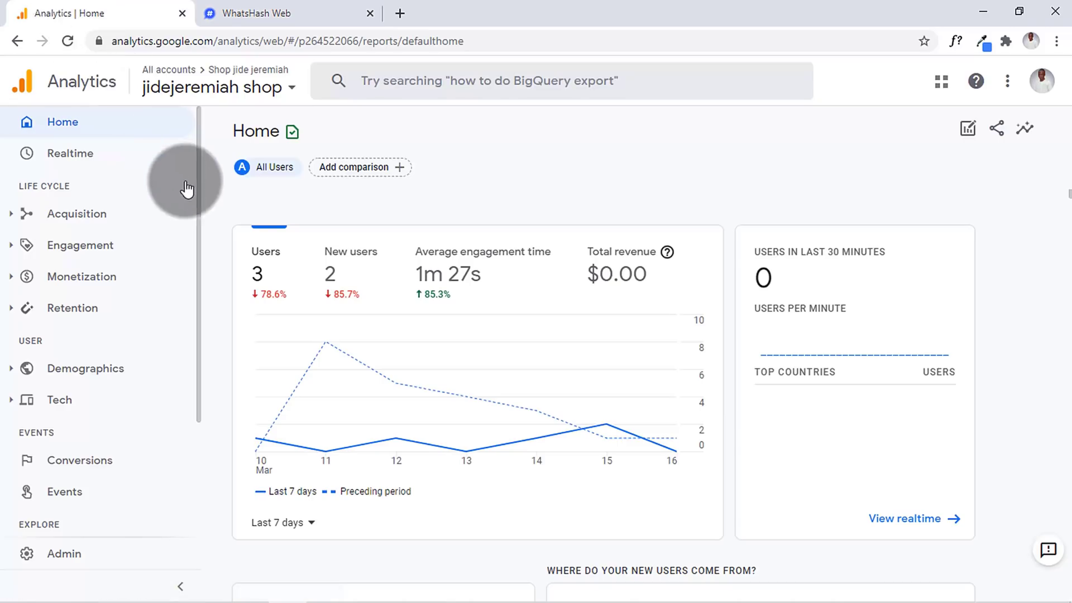
scroll(203, 244, down, 3)
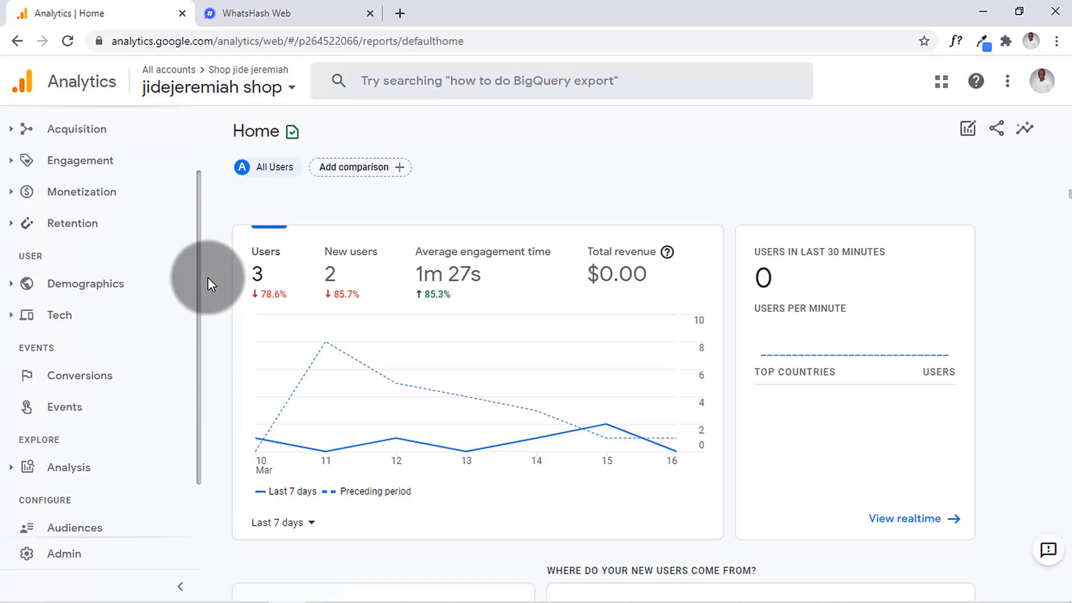
scroll(213, 423, up, 3)
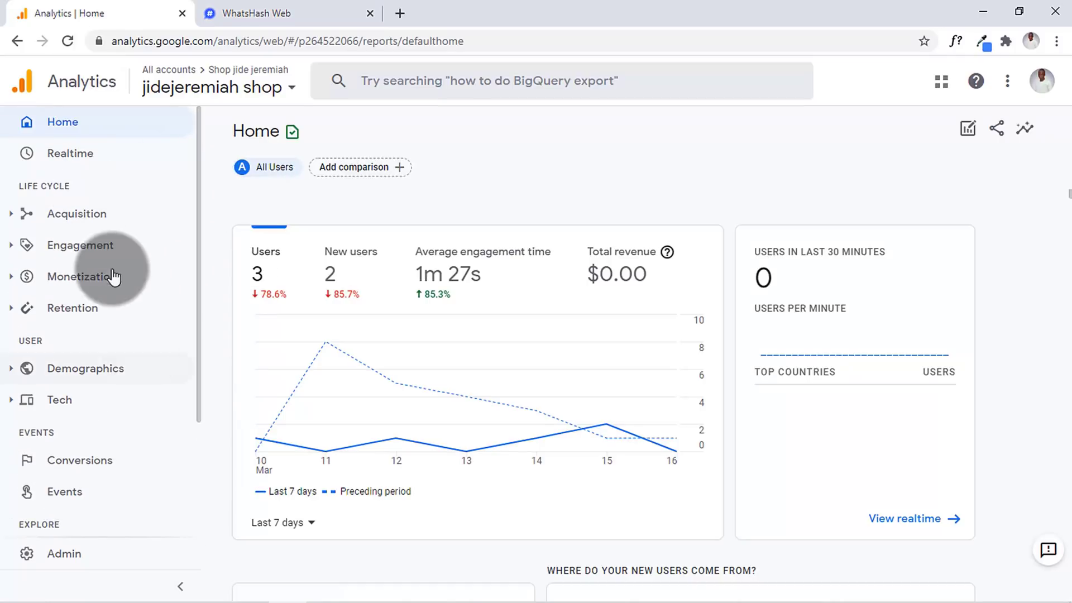
click(106, 556)
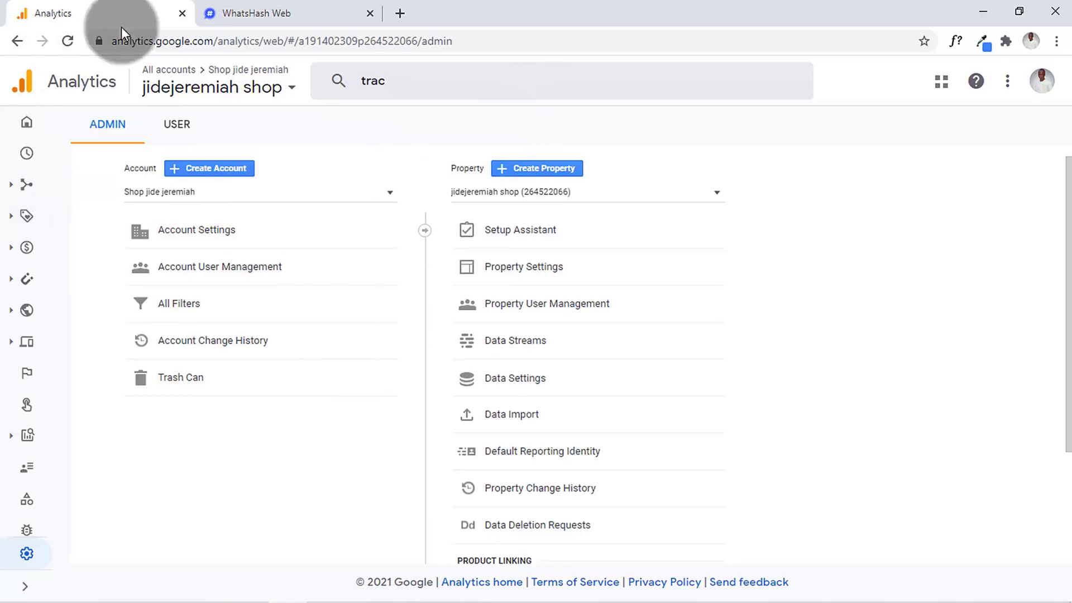
- Search the Analytics settings for 'tracking id' and copy the measurement ID G-8WPW3WH3P4
click(431, 74)
double_click(431, 73)
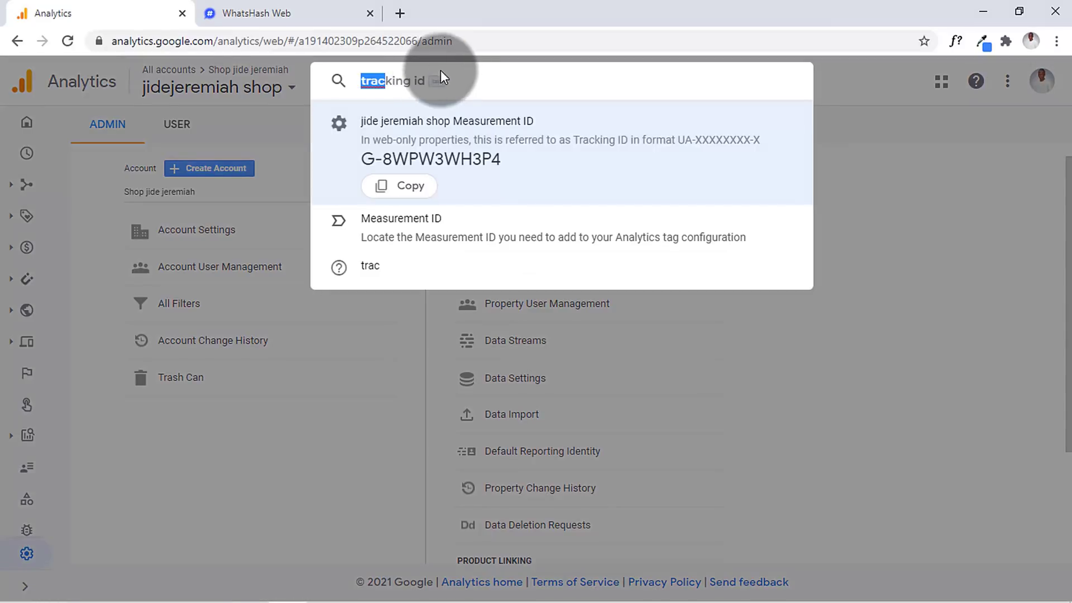
click(451, 68)
key(Tab)
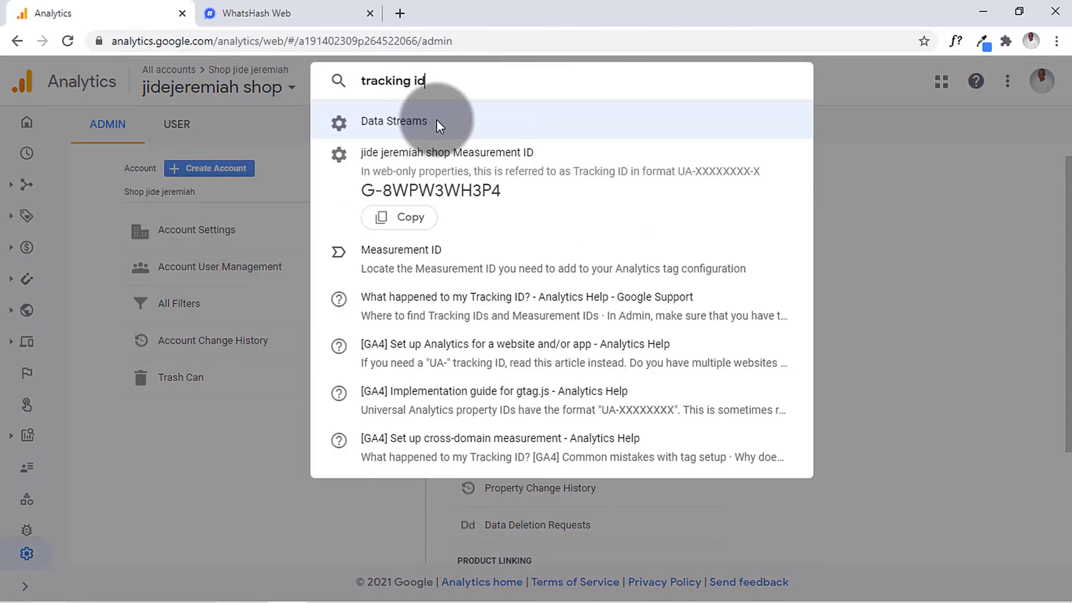
click(447, 178)
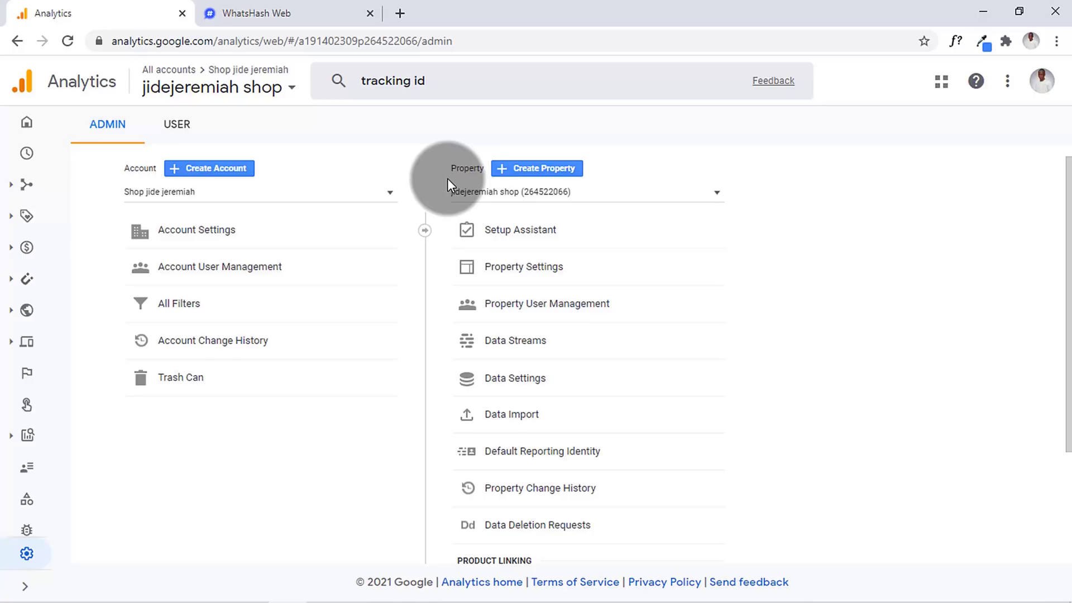
click(475, 79)
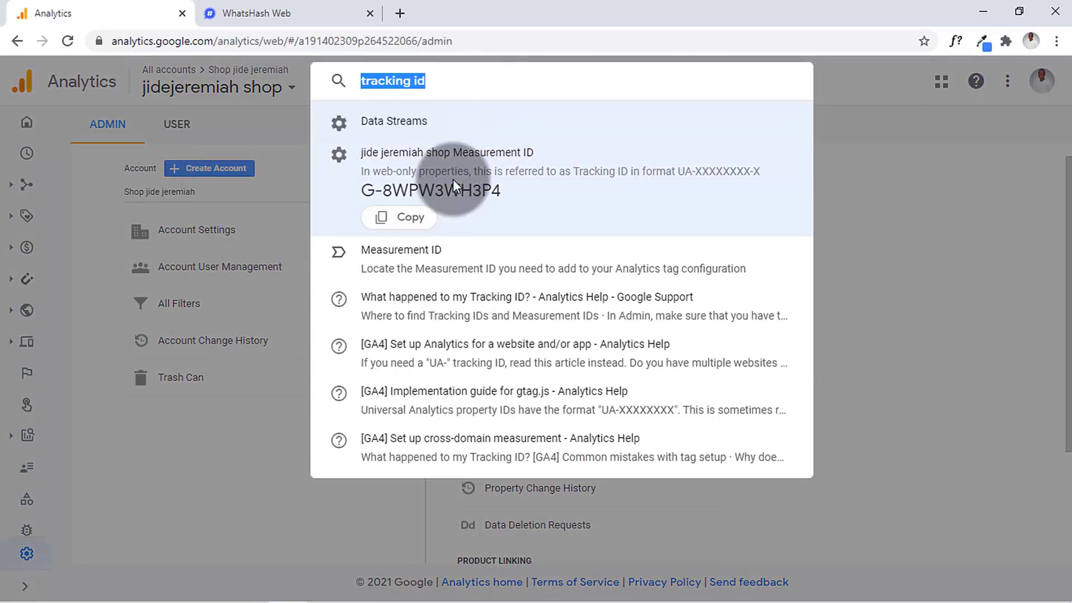
click(419, 222)
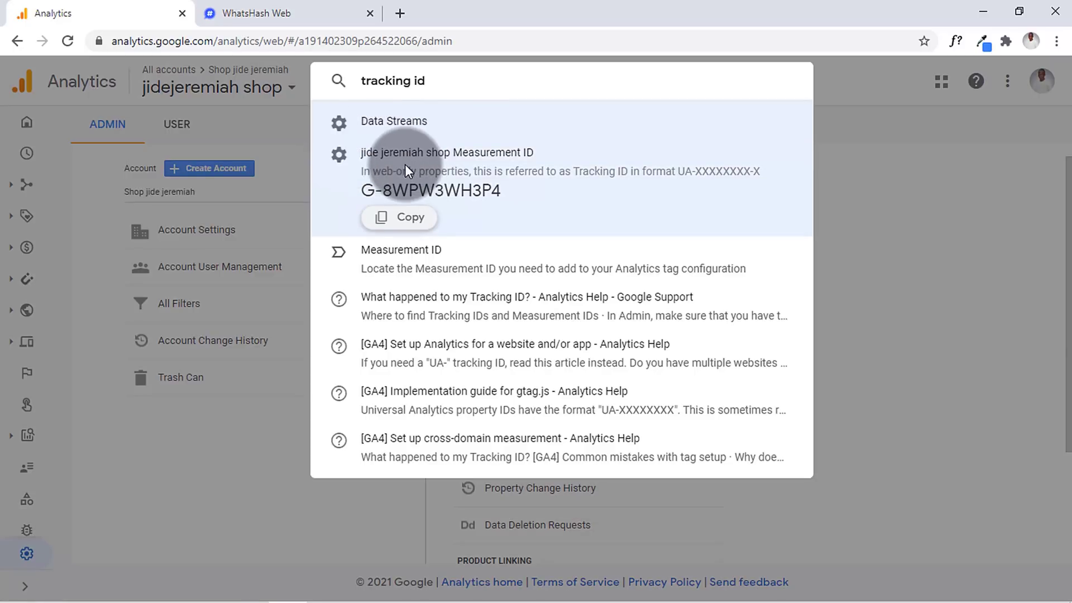
click(274, 284)
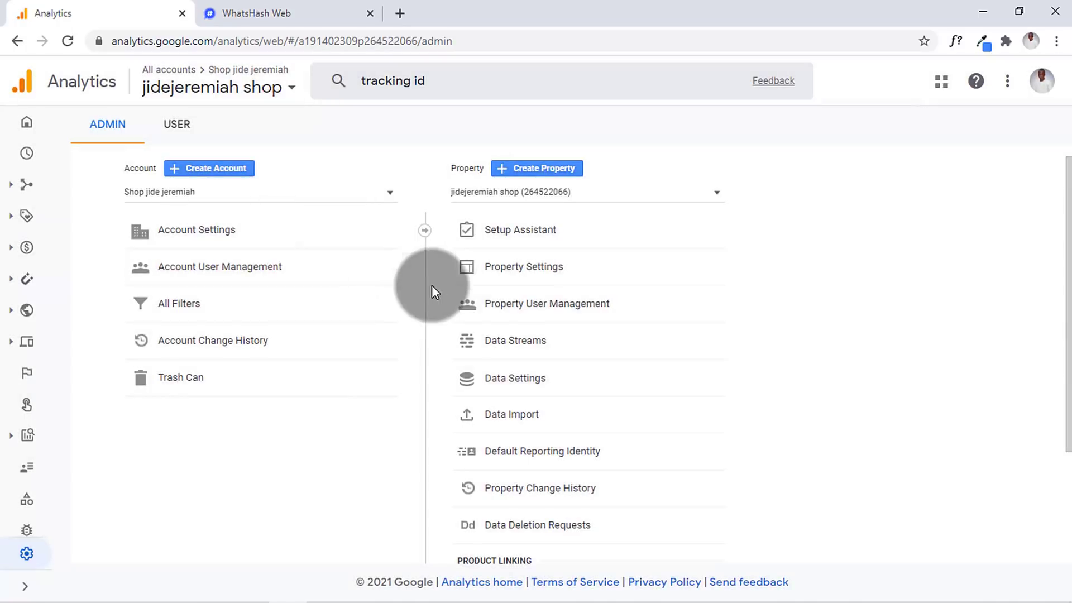
- Copy G-8WPW3WH3P4 from the jide jeremiah shop web stream and save it as WhatsHash's Tracking ID
click(464, 339)
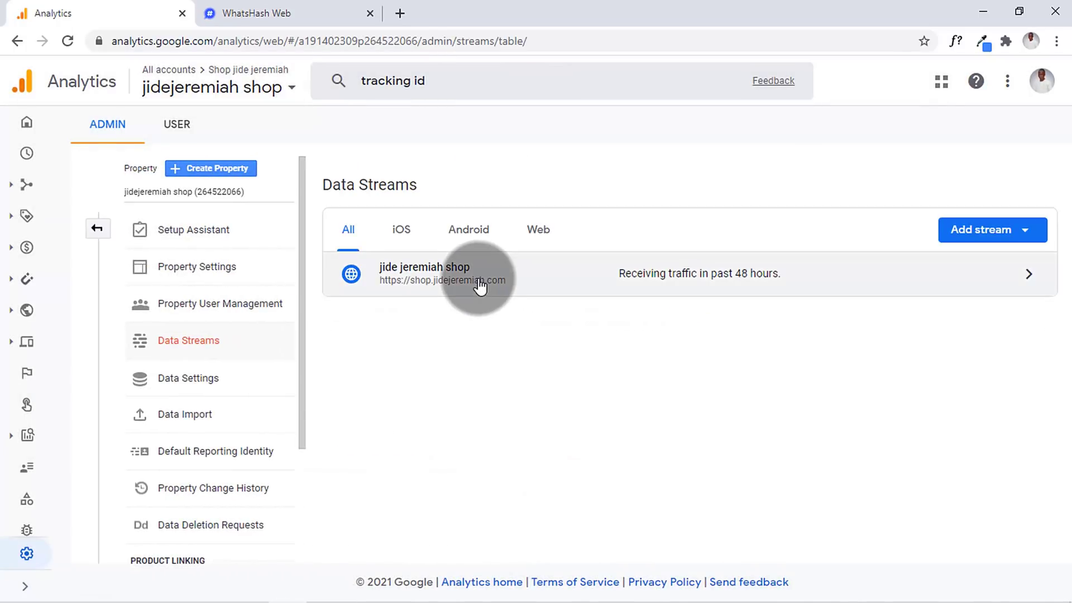
click(478, 288)
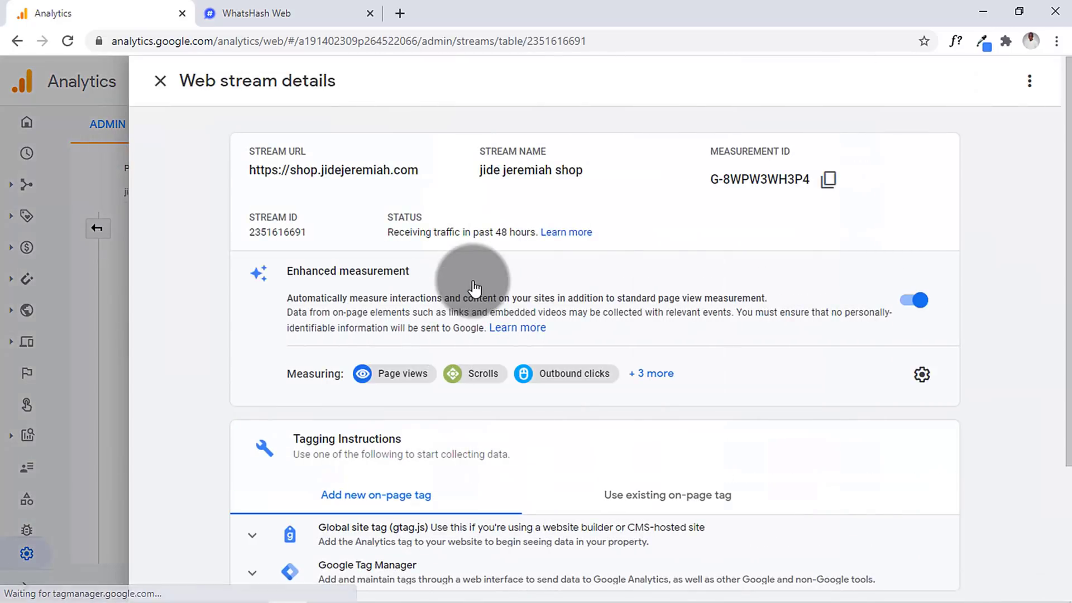
click(815, 190)
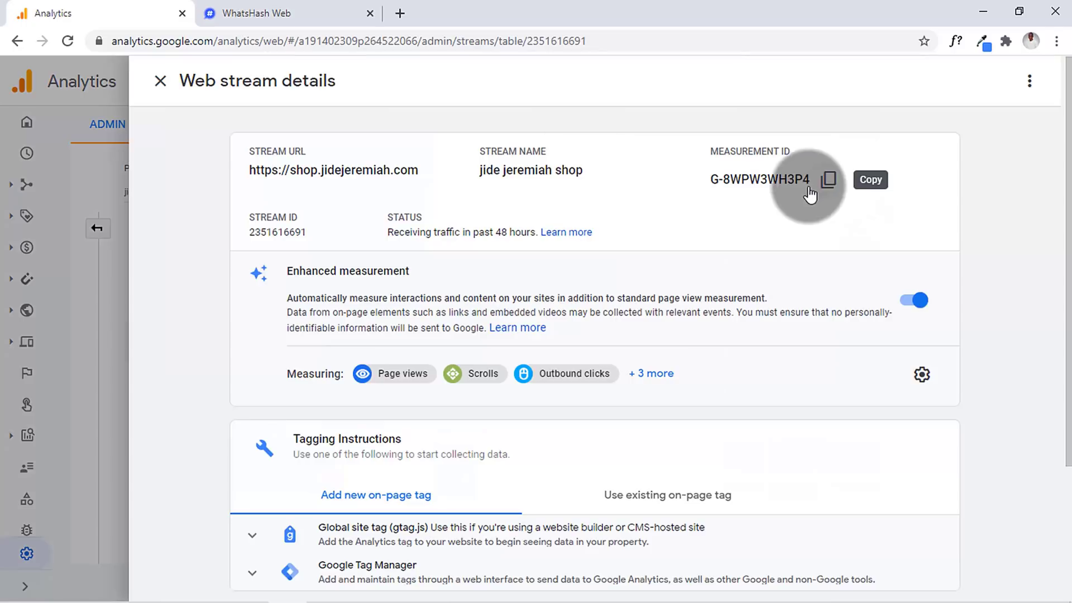
click(335, 13)
click(307, 193)
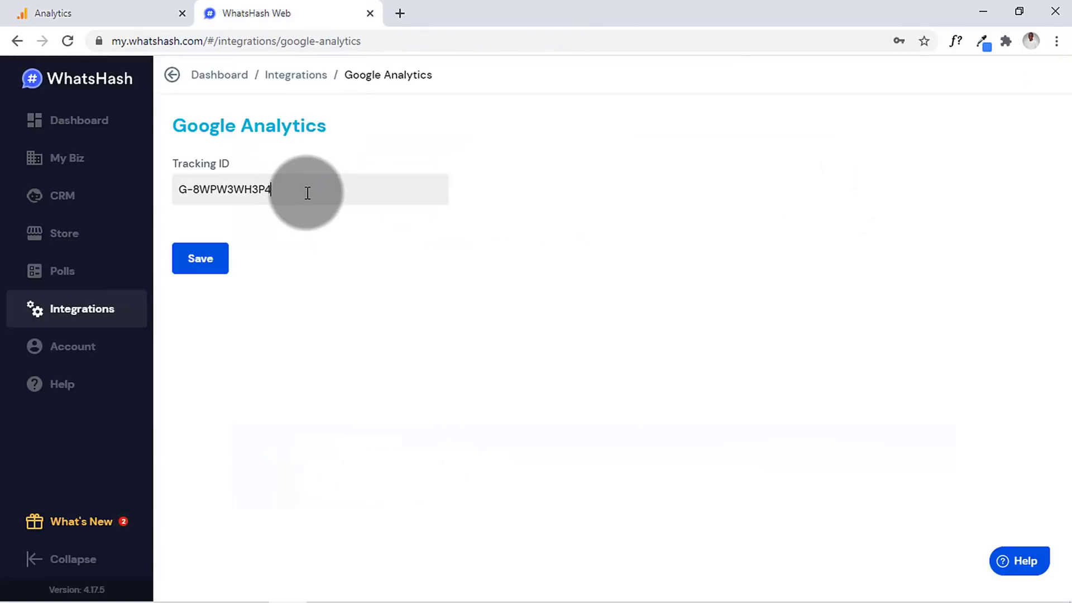
click(220, 260)
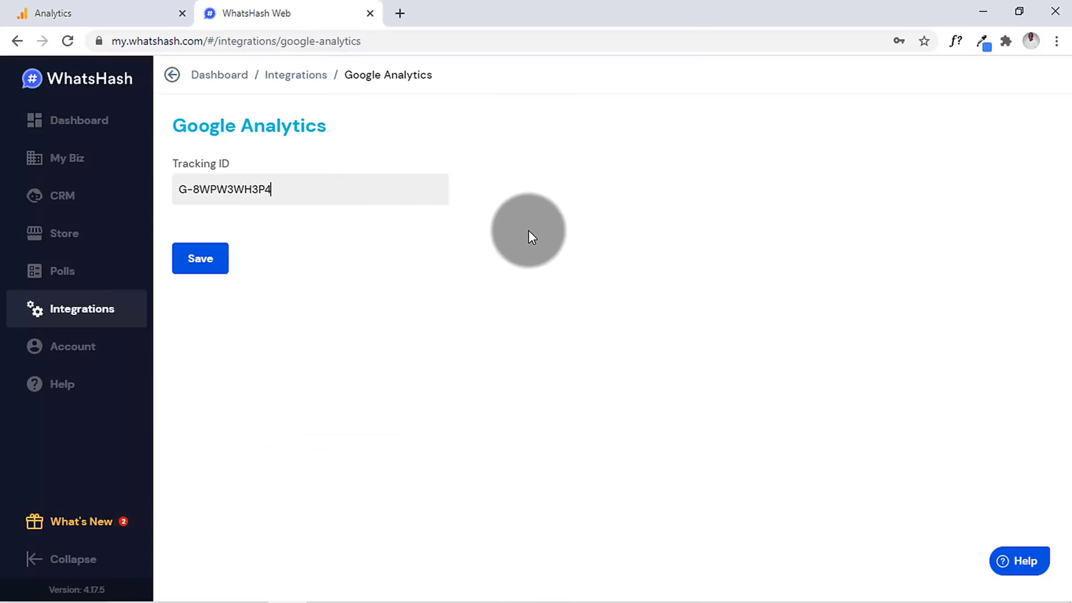
click(112, 12)
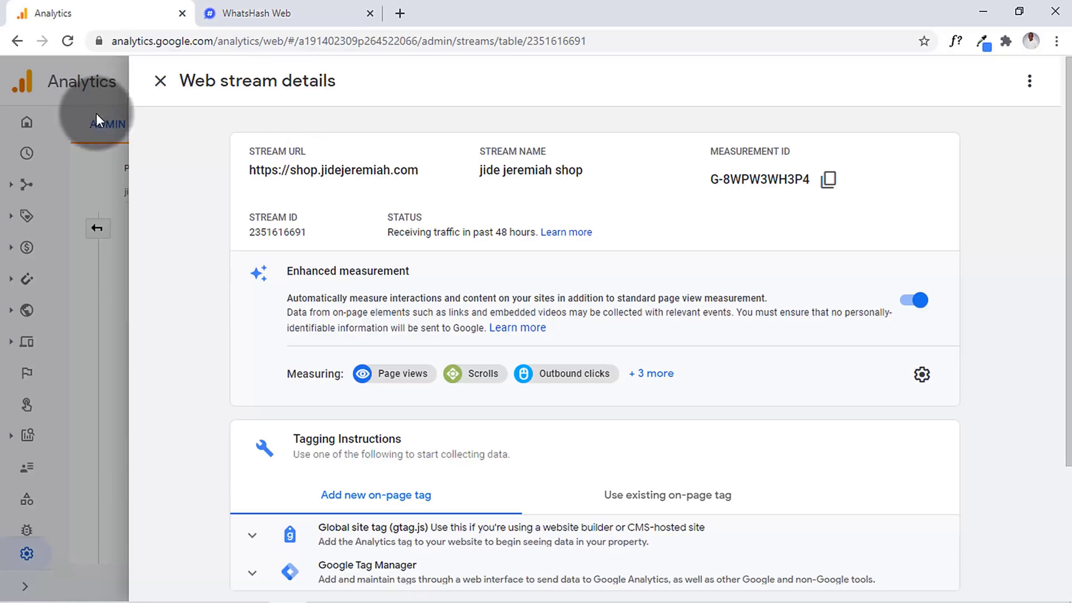
click(27, 151)
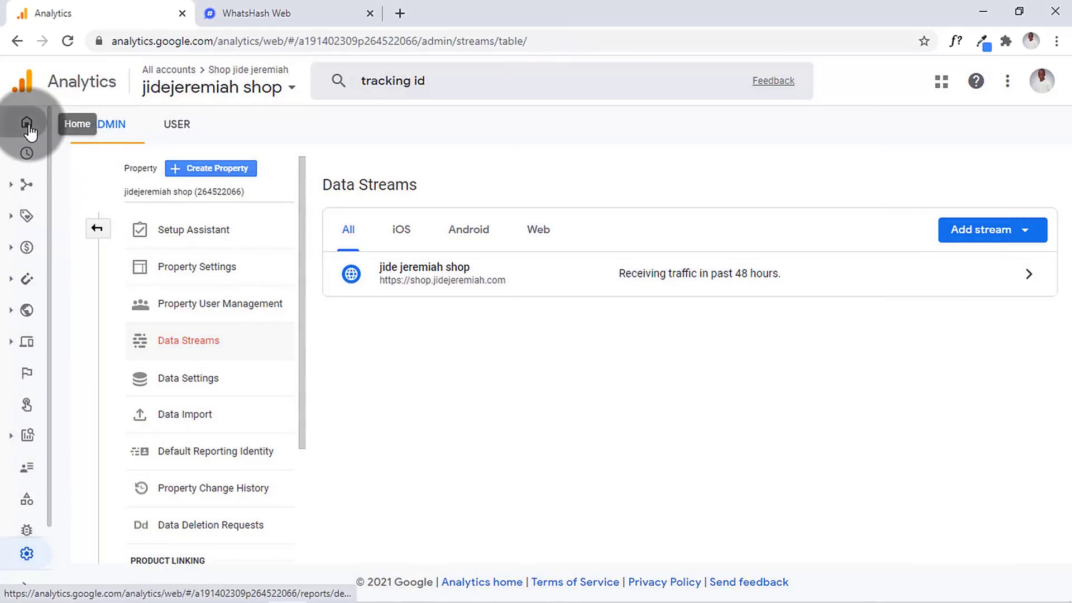
- Show the Analytics Home report for the last 28 days, browse its cards, then return to WhatsHash
click(29, 131)
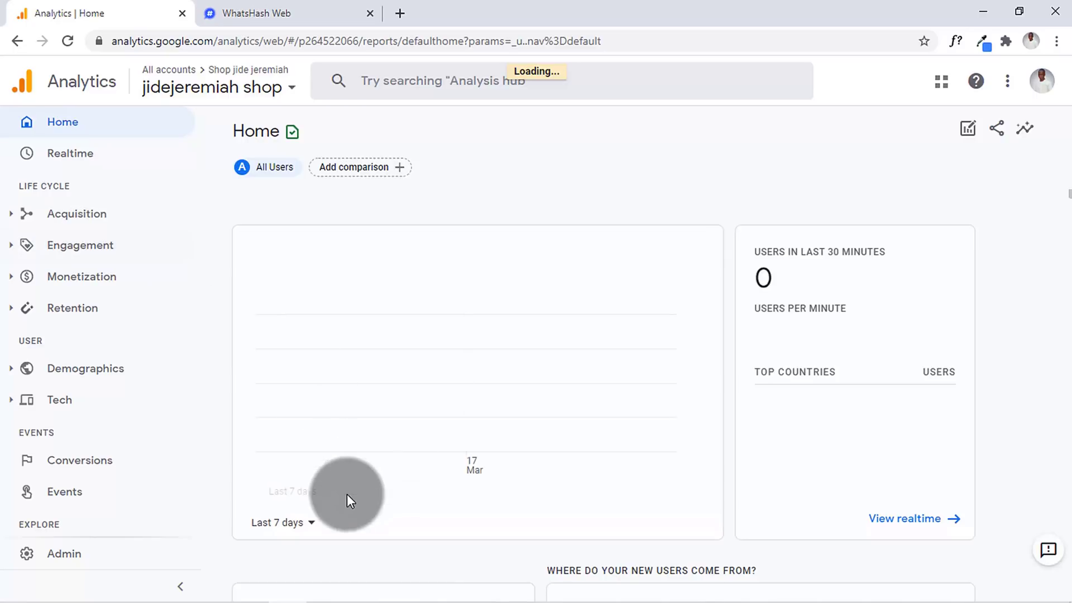
click(313, 525)
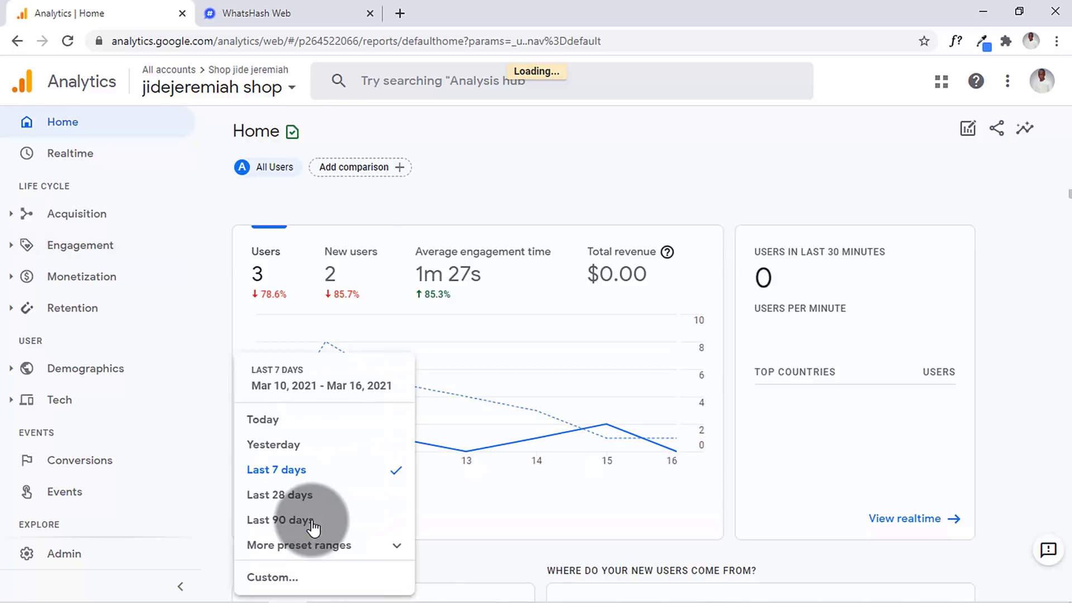
click(322, 496)
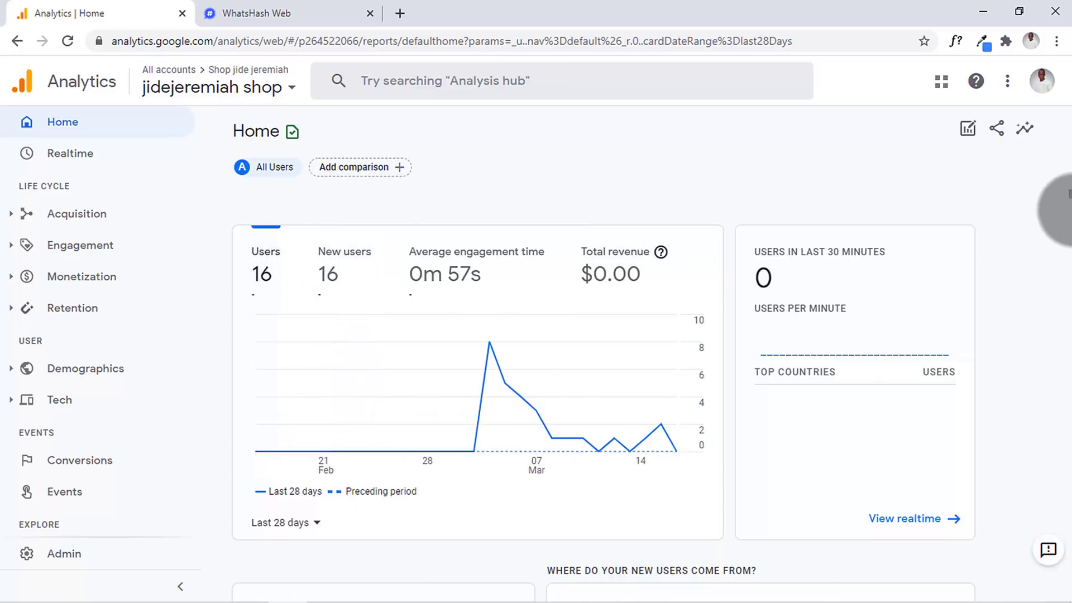
drag(1068, 193, 1068, 455)
click(612, 438)
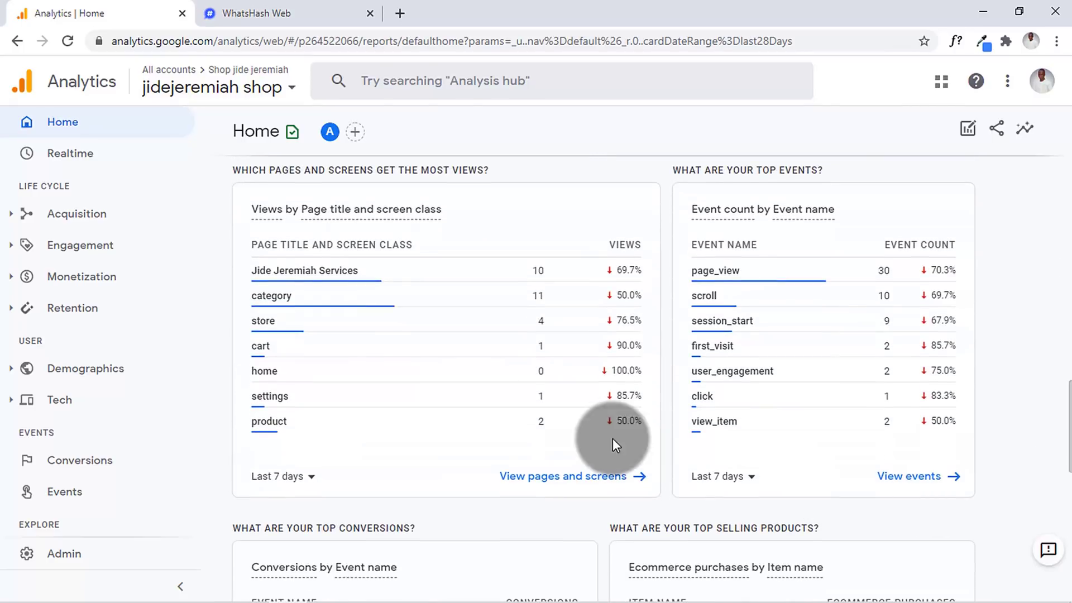
mouse_move(291, 293)
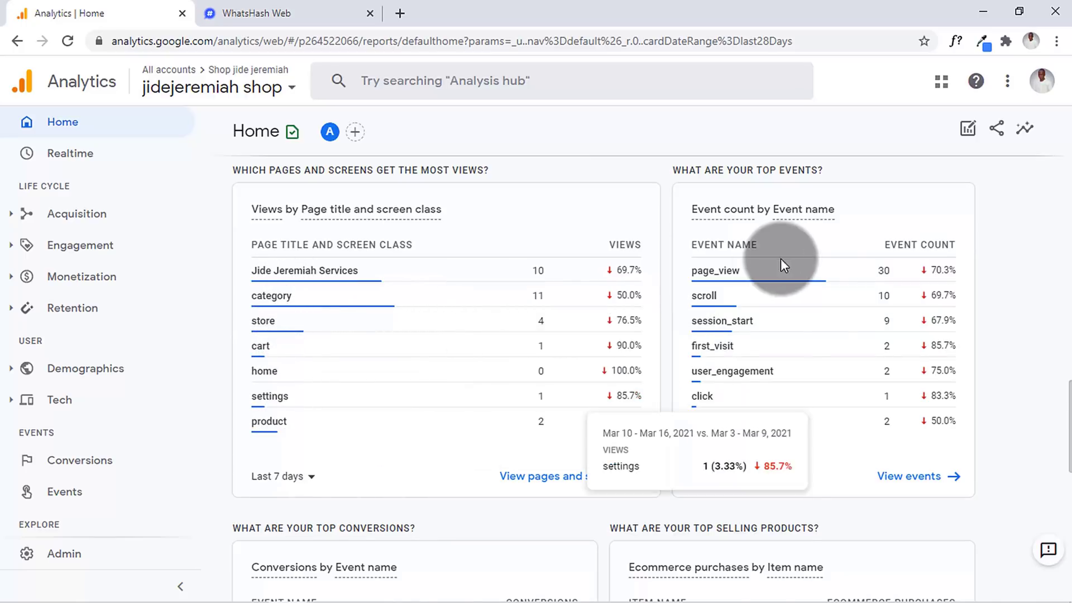
drag(1070, 371, 1070, 559)
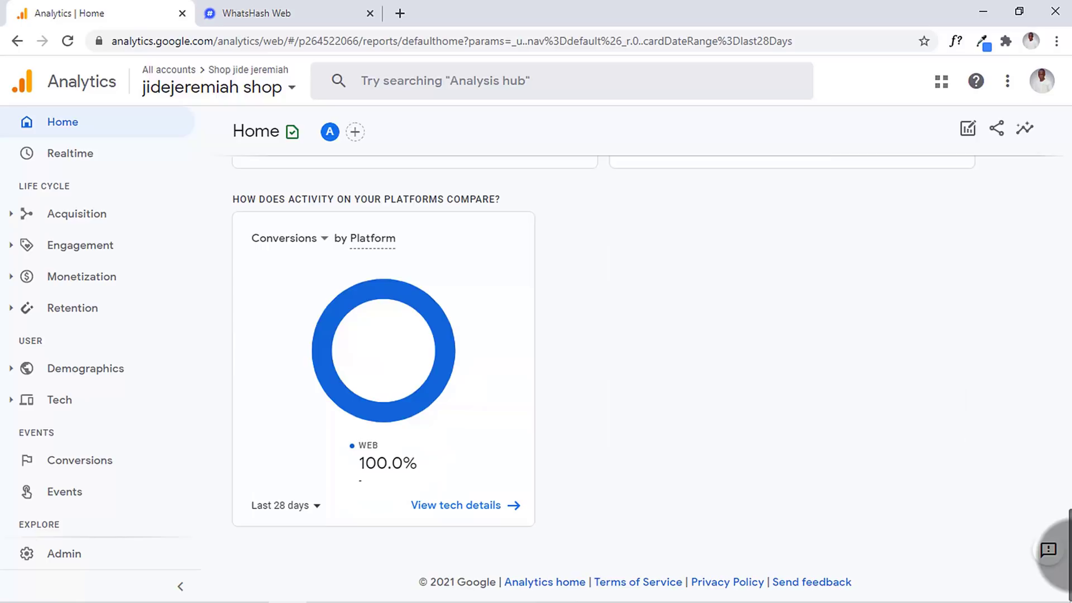
drag(1070, 507, 1062, 75)
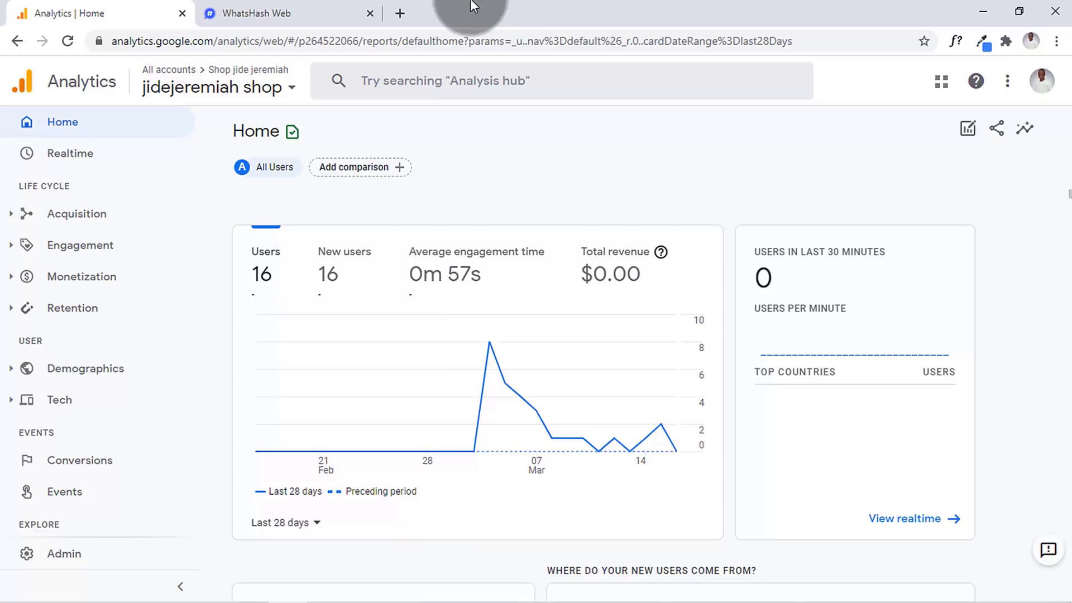
click(315, 12)
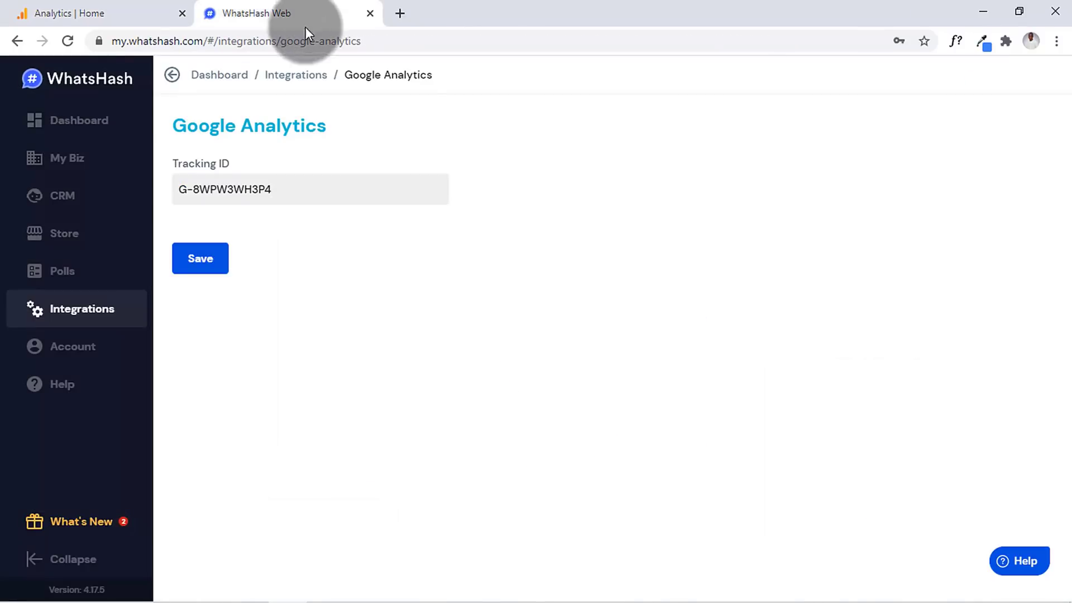